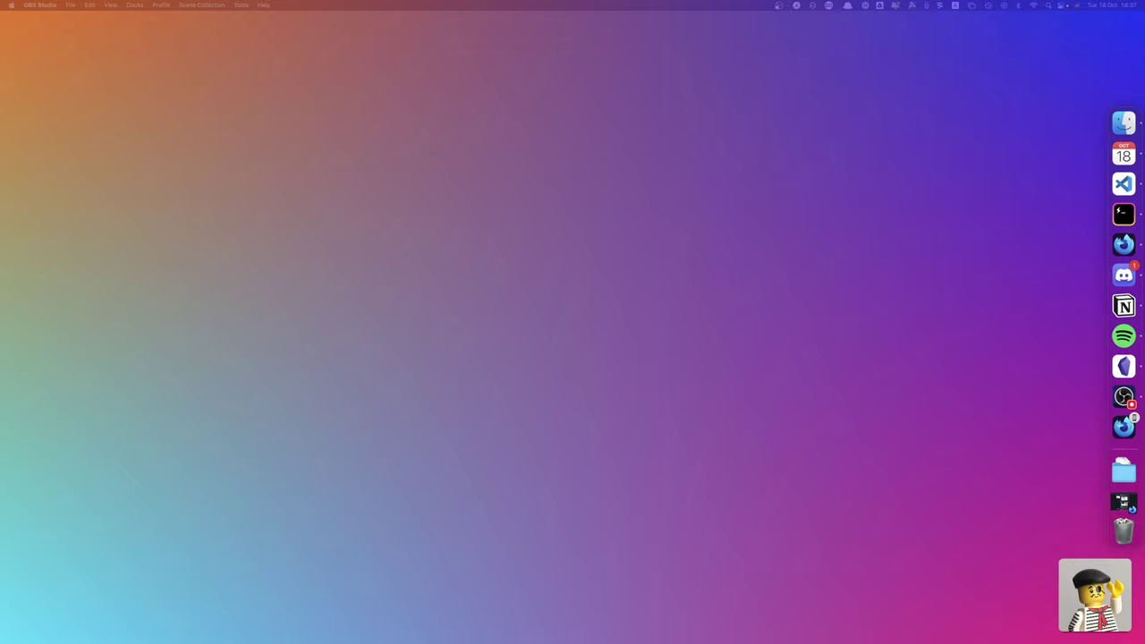
# Launch Figma from Alfred by searching 'fig'
pyautogui.hotkey('alt', 'space')
pyautogui.write('fig')
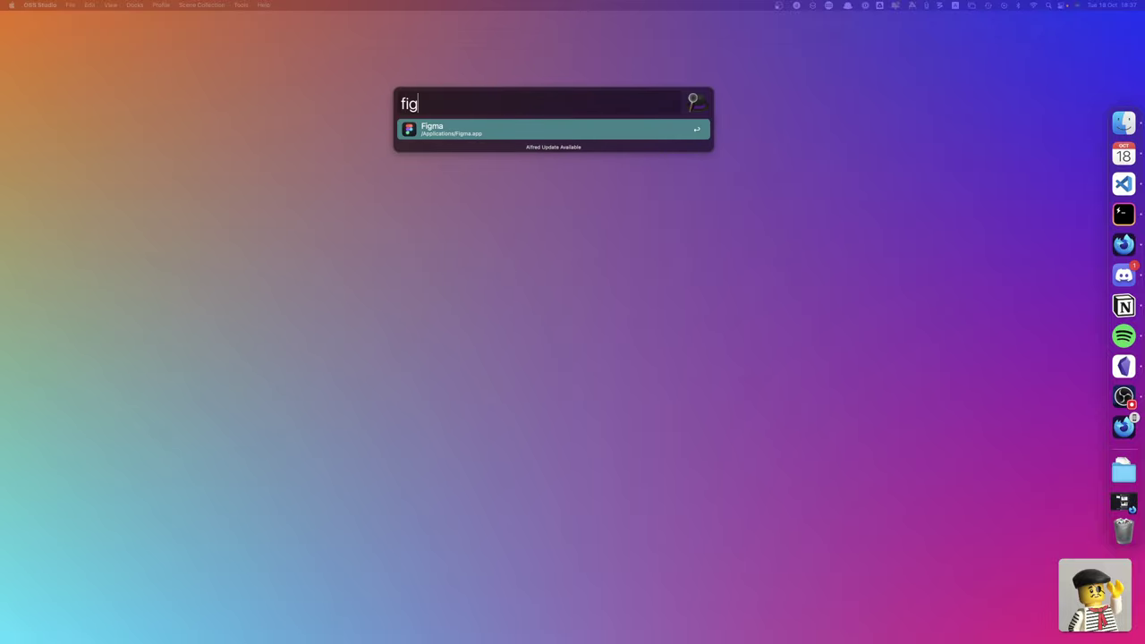
pyautogui.press('Return')
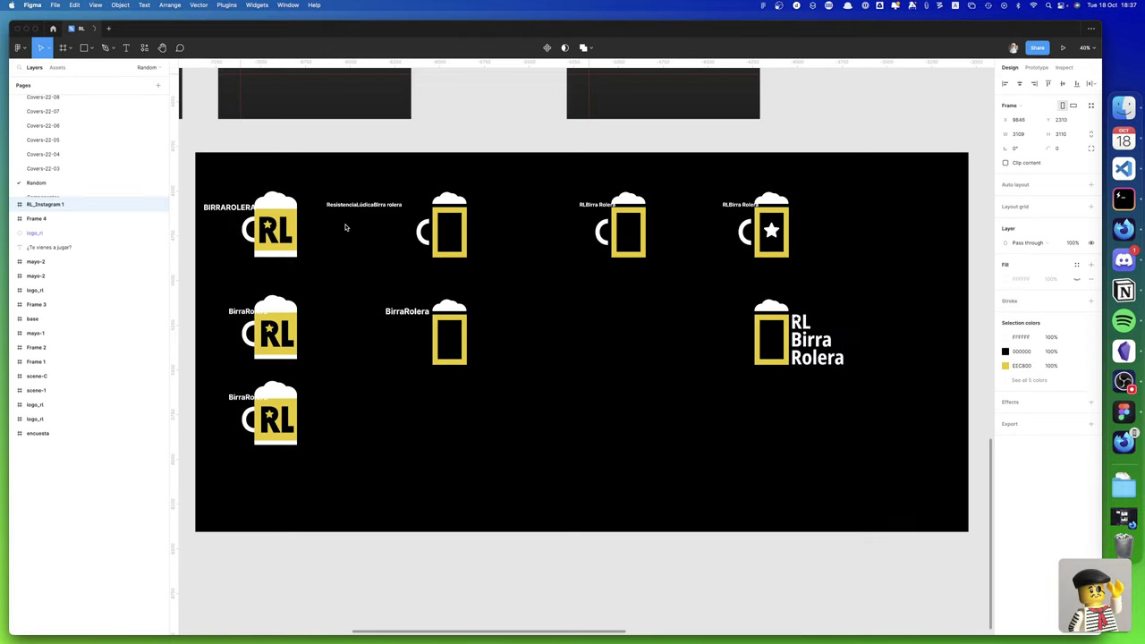
# Open the Covers-22-10 page and zoom onto its top cover frames
pyautogui.click(31, 98)
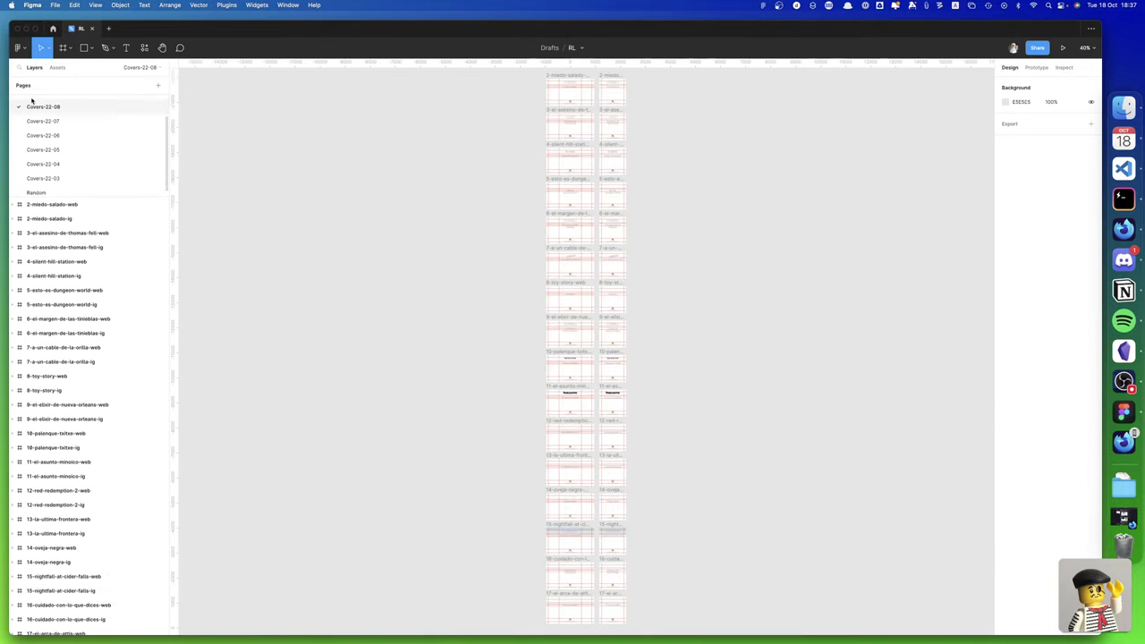
pyautogui.click(31, 100)
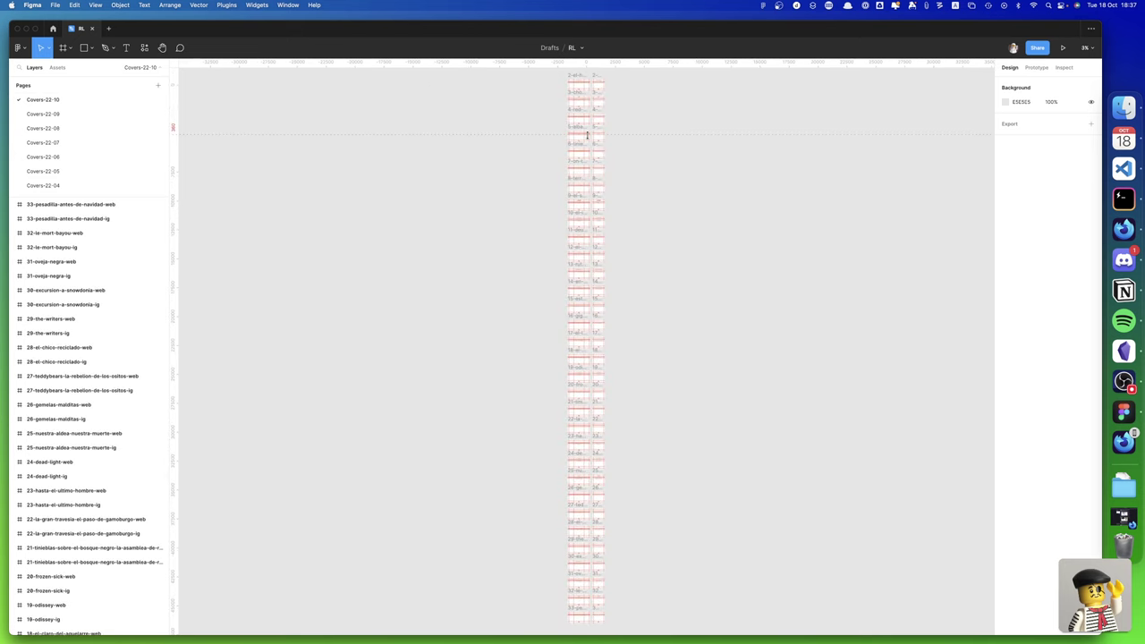
pyautogui.scroll(3, 608, 116)
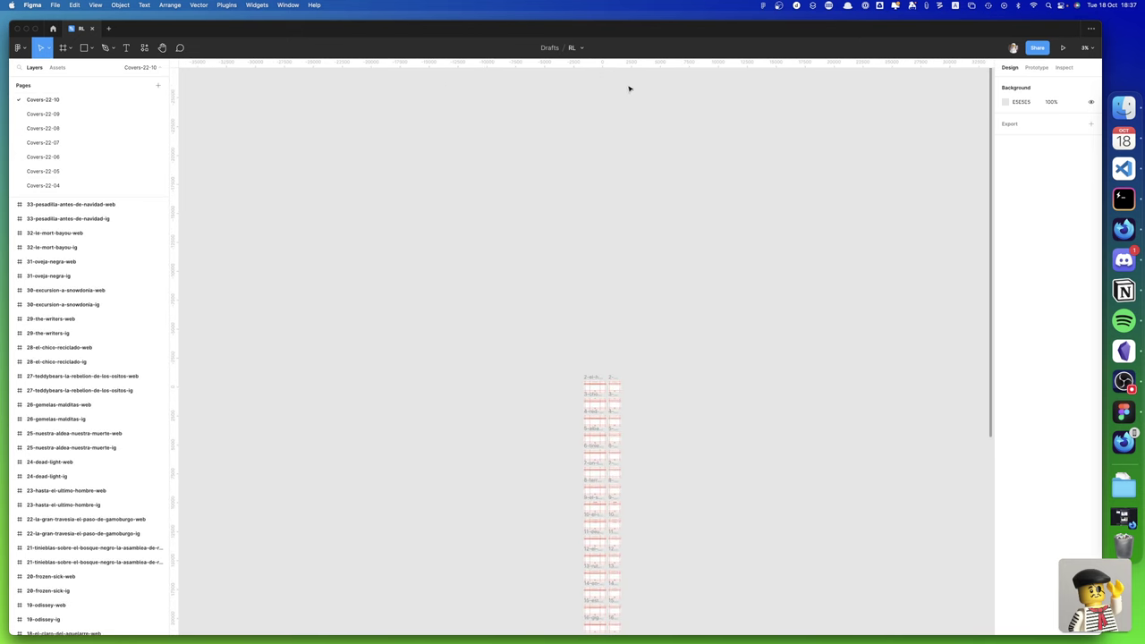
pyautogui.moveTo(572, 373); pyautogui.dragTo(630, 408)
# Scroll down through the RL cover designs
pyautogui.scroll(-1, 631, 407)
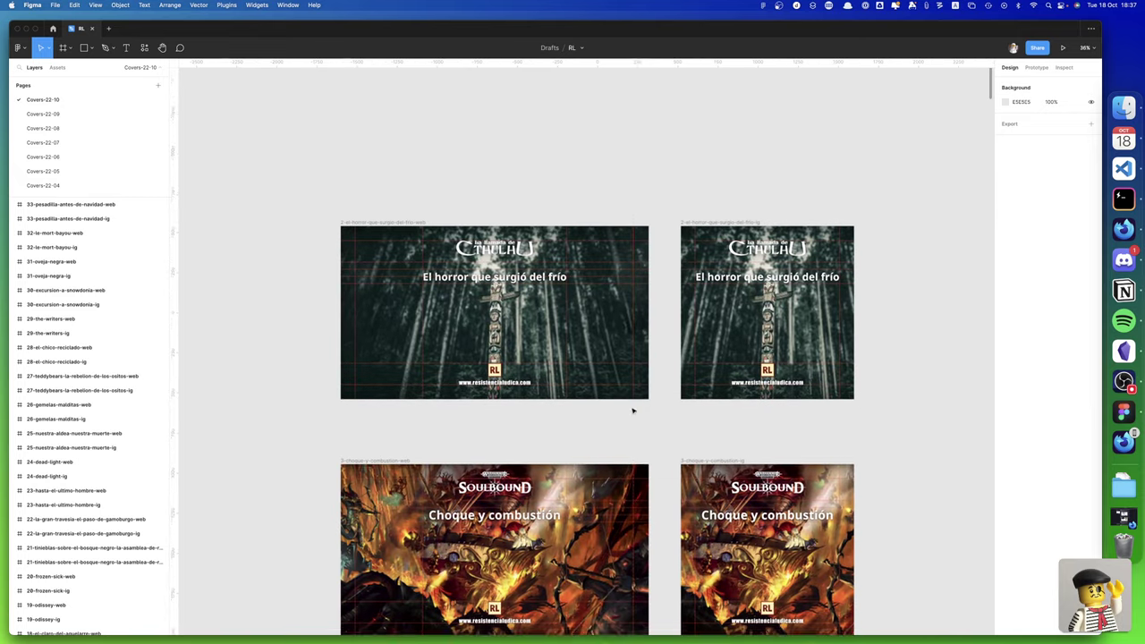
pyautogui.scroll(-5, 630, 407)
pyautogui.scroll(-3, 630, 407)
pyautogui.scroll(-1, 630, 407)
pyautogui.scroll(-1, 630, 407)
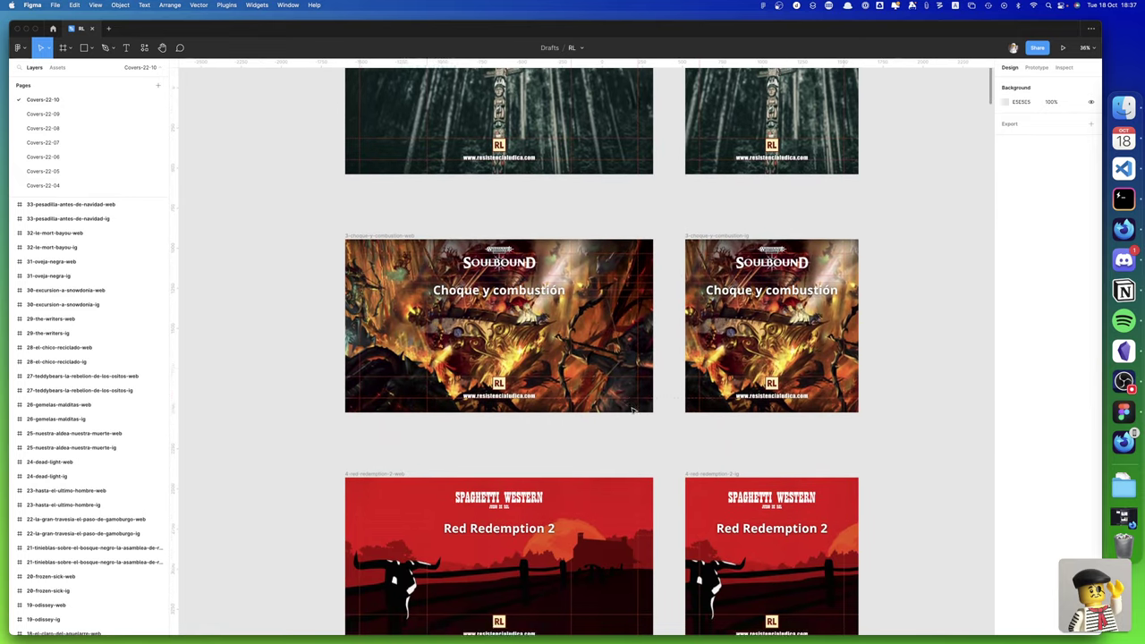
pyautogui.scroll(-3, 630, 407)
pyautogui.scroll(-4, 632, 411)
pyautogui.scroll(-4, 632, 410)
pyautogui.scroll(-1, 629, 407)
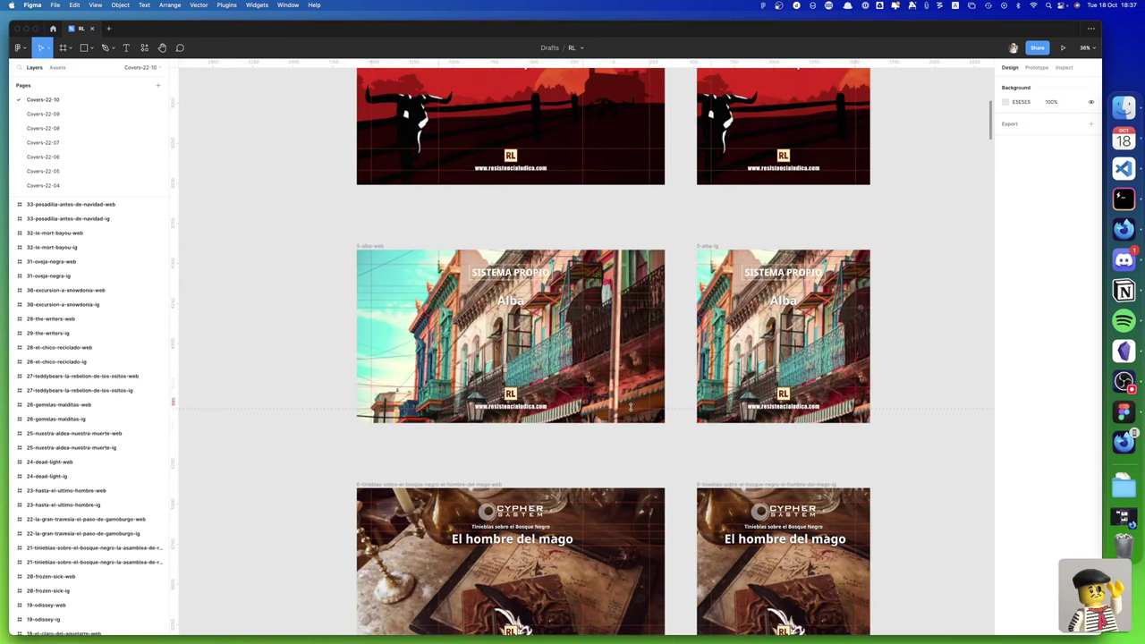
pyautogui.scroll(-5, 629, 406)
pyautogui.scroll(-6, 630, 408)
pyautogui.scroll(-4, 631, 410)
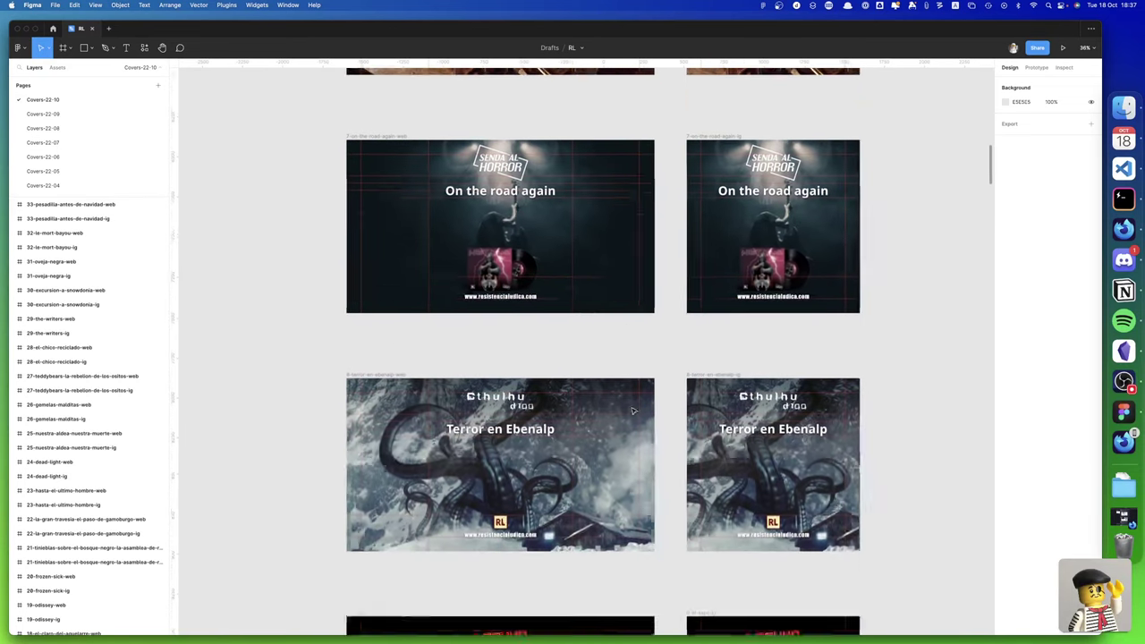
pyautogui.scroll(-2, 632, 411)
pyautogui.scroll(-1, 633, 411)
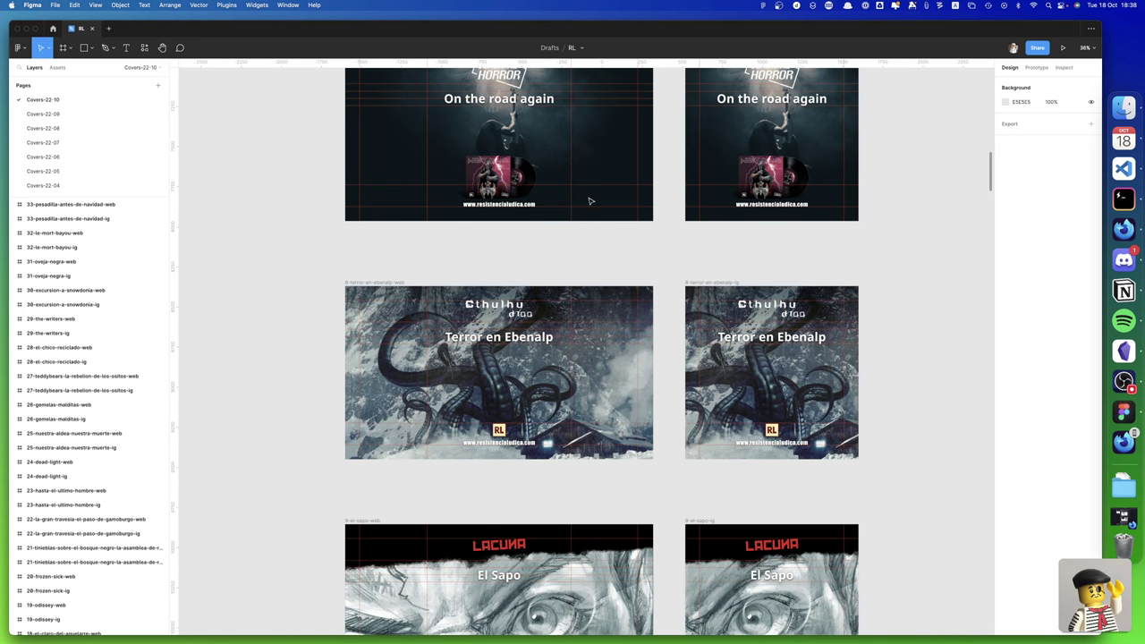
# Scroll back up to the top covers and hide Figma
pyautogui.scroll(3, 495, 170)
pyautogui.scroll(3, 495, 170)
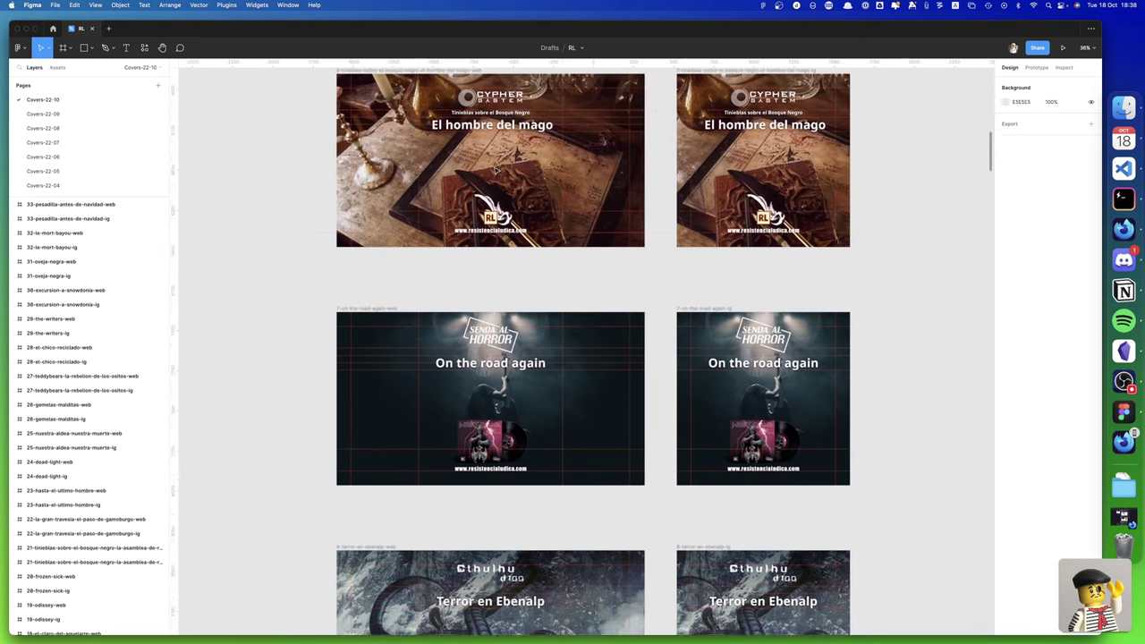
pyautogui.scroll(5, 495, 170)
pyautogui.scroll(1, 496, 161)
pyautogui.scroll(3, 421, 177)
pyautogui.scroll(1, 420, 177)
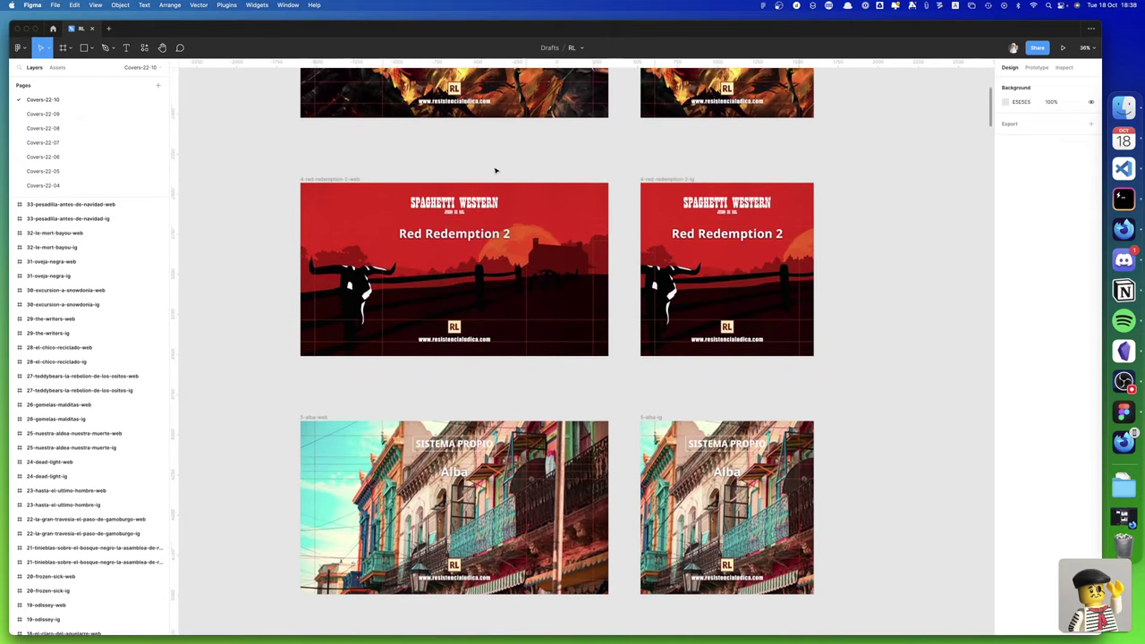
pyautogui.scroll(2, 420, 177)
pyautogui.scroll(2, 421, 177)
pyautogui.scroll(3, 441, 154)
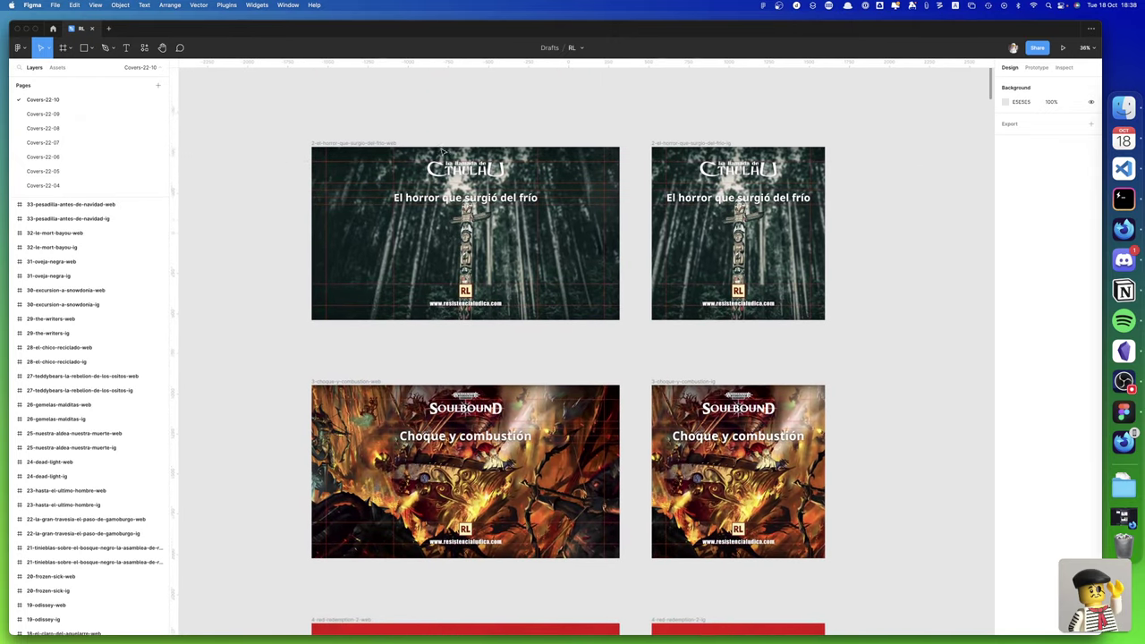
pyautogui.scroll(2, 442, 152)
pyautogui.scroll(1, 442, 152)
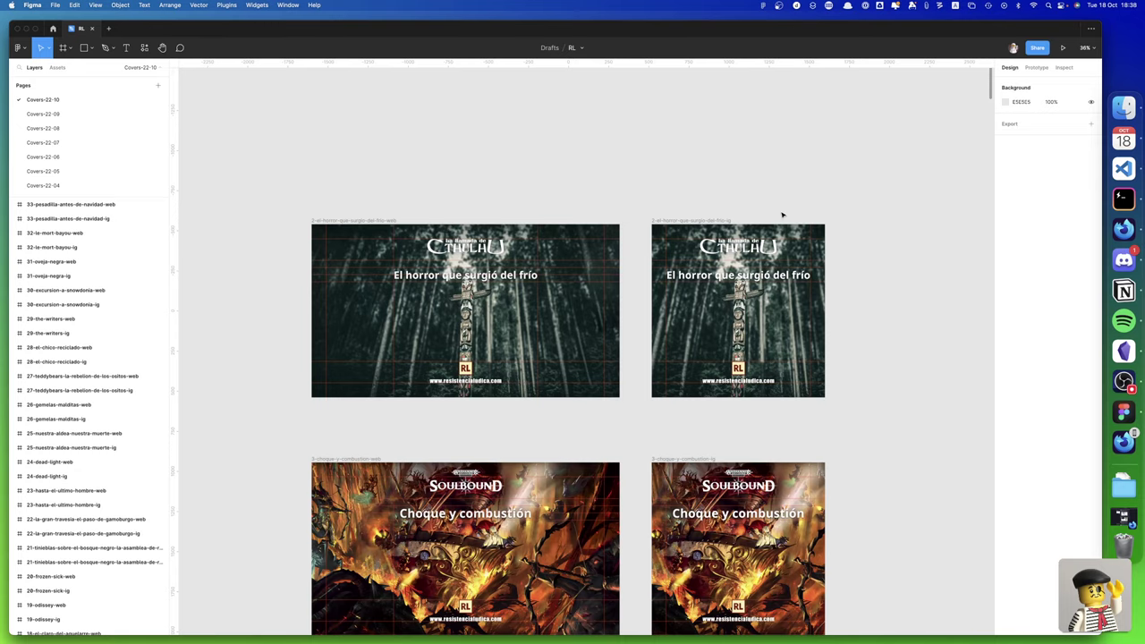
pyautogui.press('super+h')
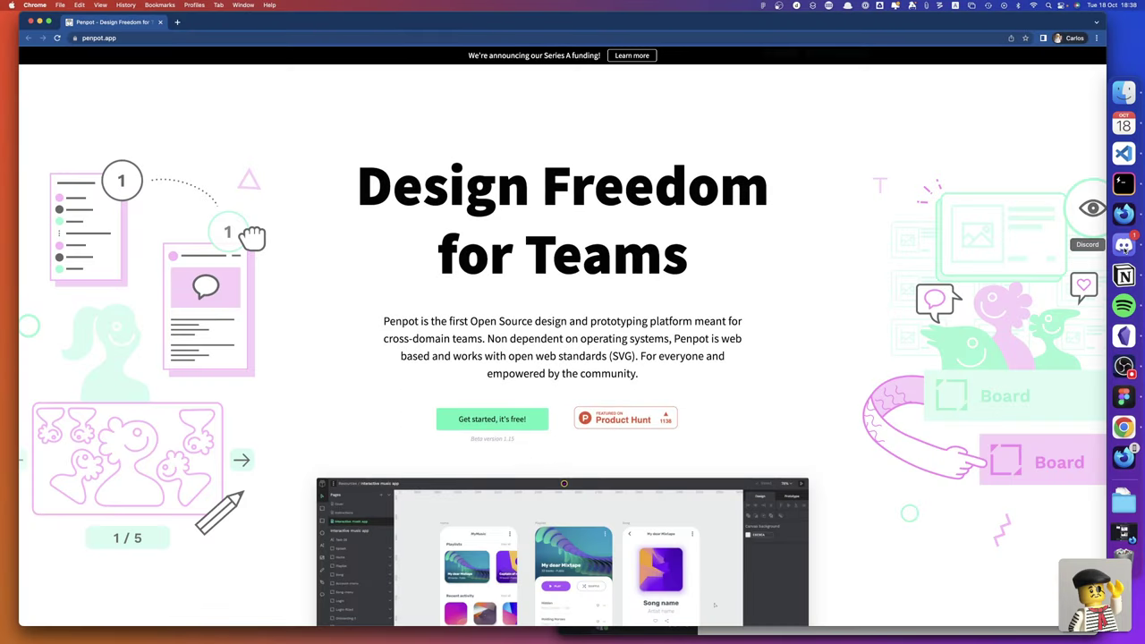
# Quit Discord from its Dock icon menu
pyautogui.rightClick(1124, 244)
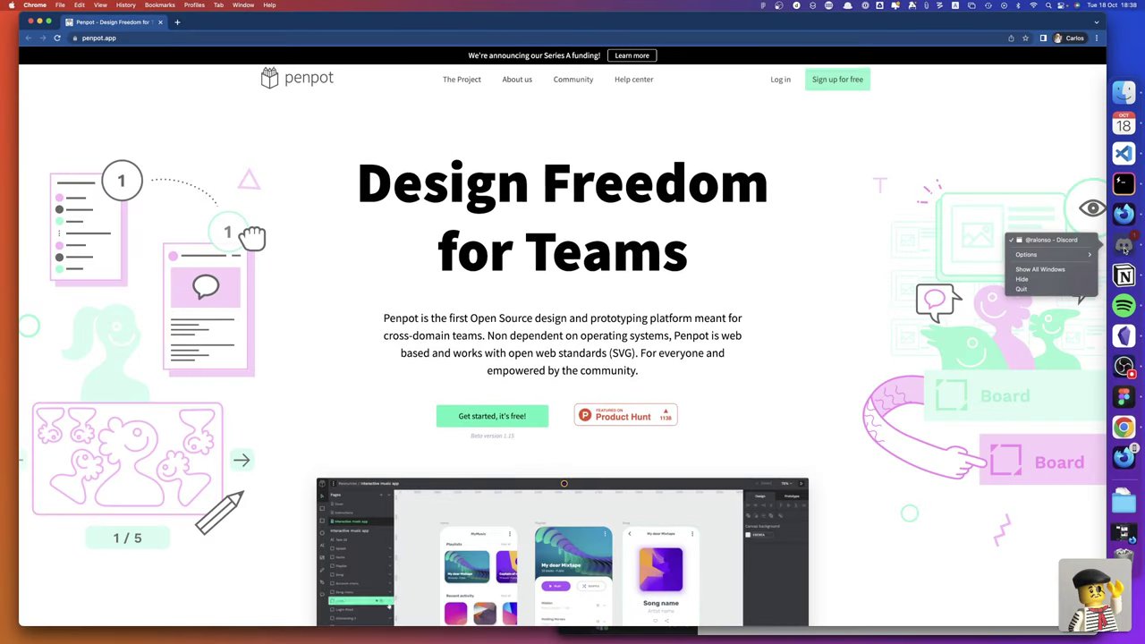
pyautogui.click(1068, 290)
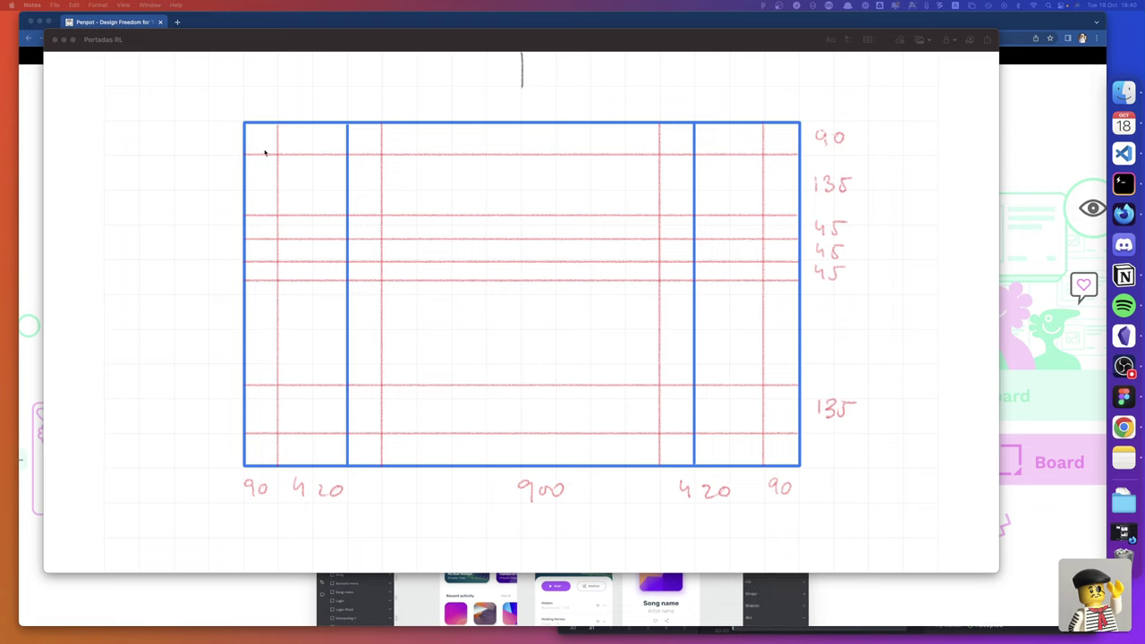
# Move to an empty desktop Space with Ctrl+Left
pyautogui.hotkey('ctrl', 'Left')
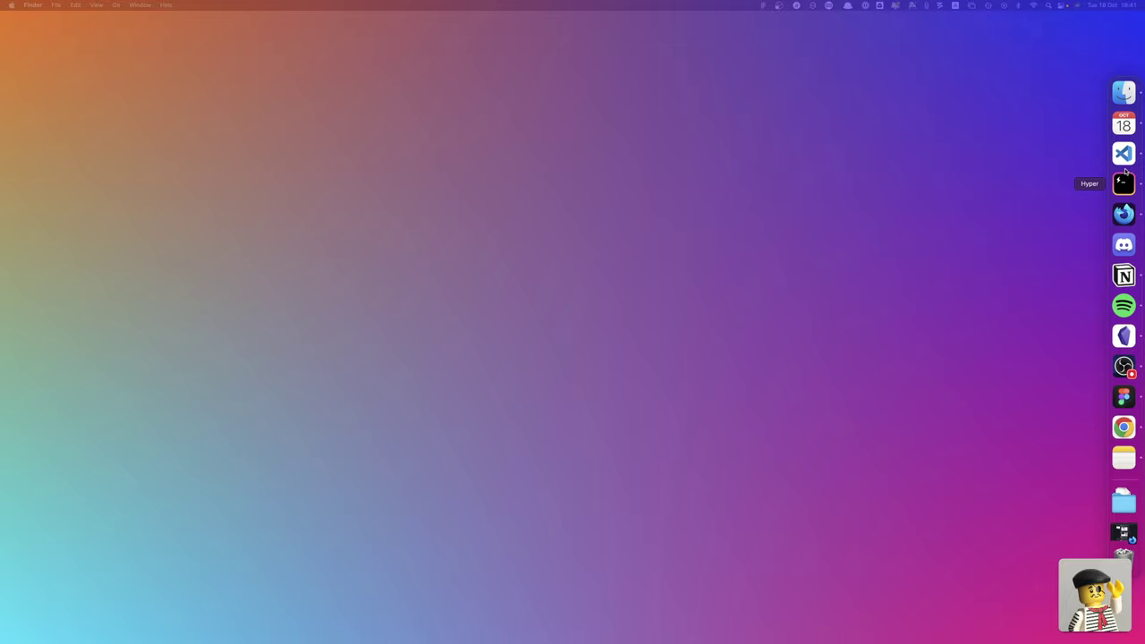
# Glance at Firefox Developer Edition, minimize it, and bring the Notes grid sketch forward
pyautogui.click(1123, 218)
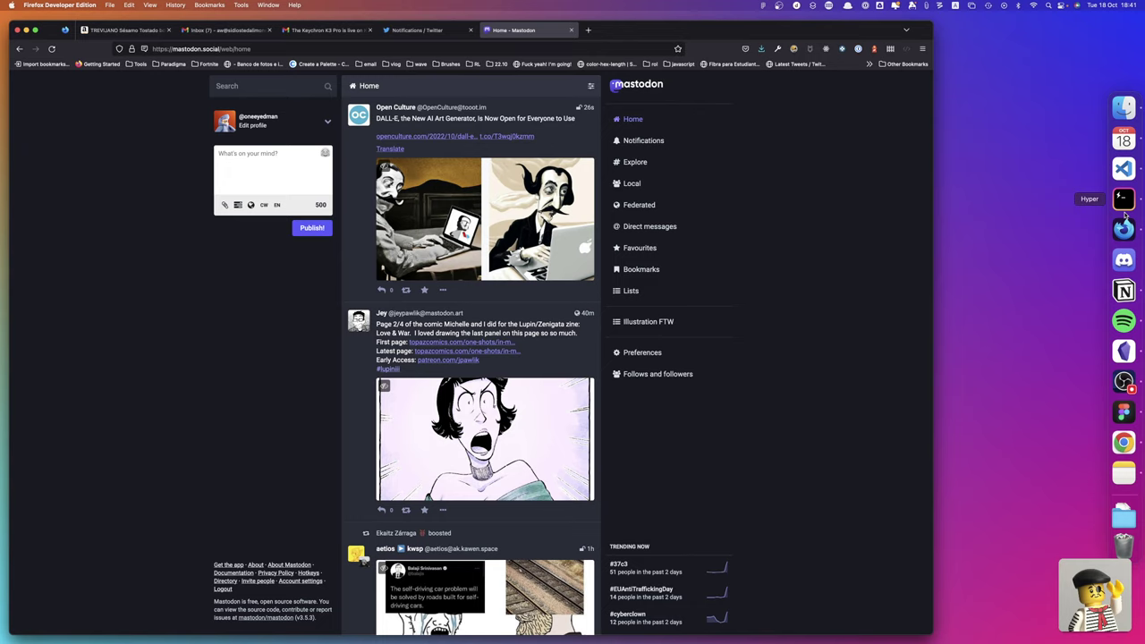
pyautogui.click(26, 30)
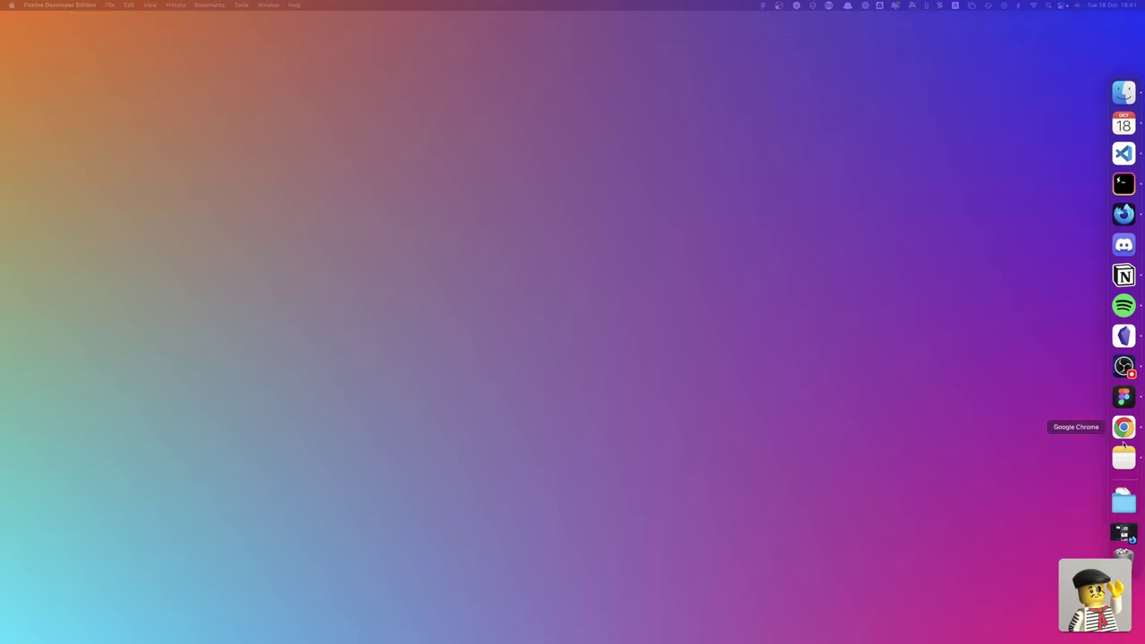
pyautogui.click(1124, 456)
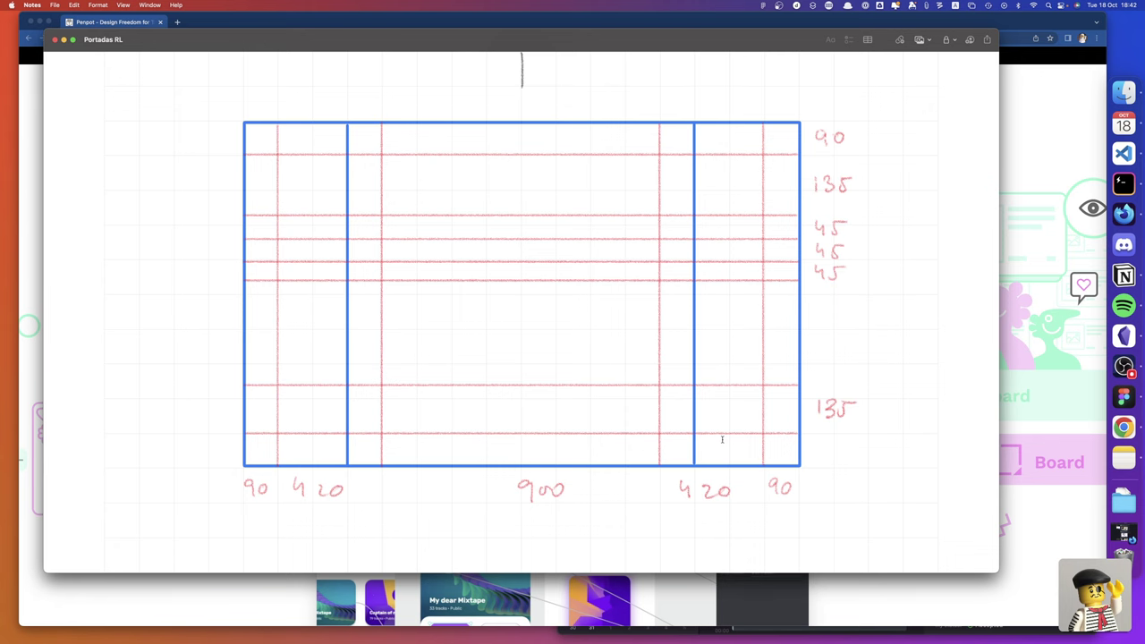
# Zoom onto the Cthulhu cover, inspect its title and footer layers, then open Componentes
pyautogui.click(1115, 397)
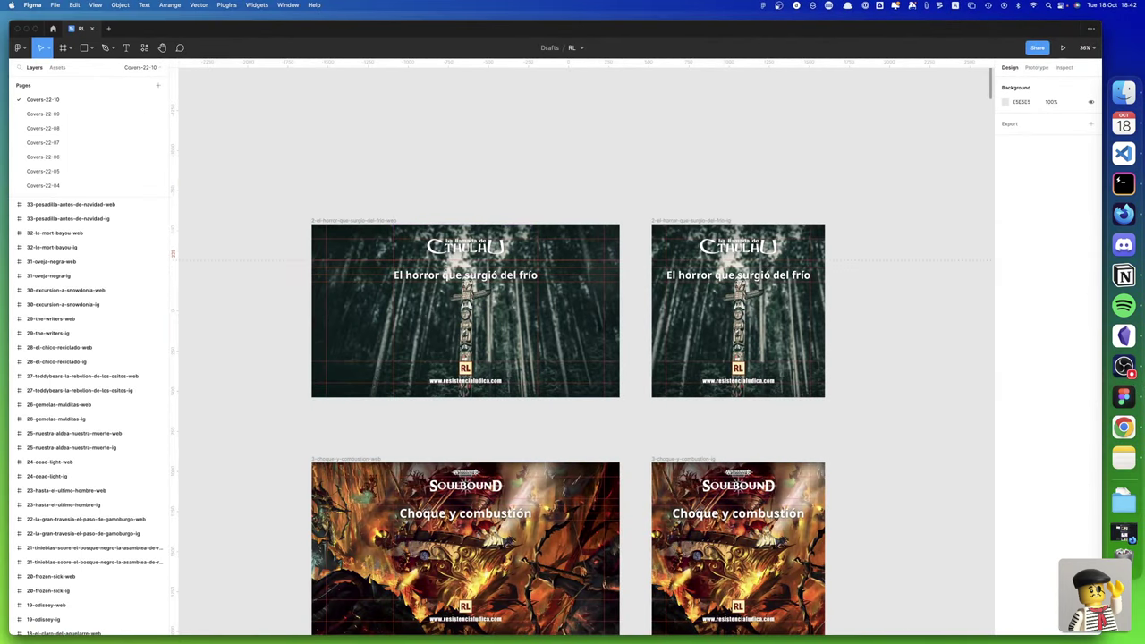
pyautogui.moveTo(295, 206)
pyautogui.mouseDown()
pyautogui.moveTo(509, 350)
pyautogui.moveTo(628, 408)
pyautogui.mouseUp()
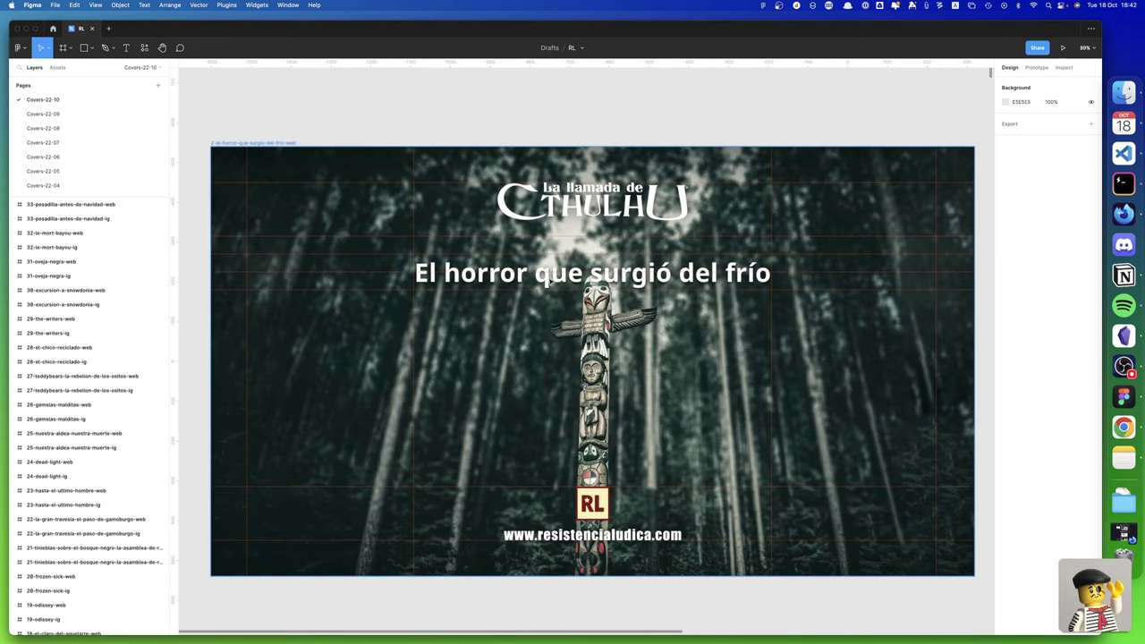
pyautogui.click(539, 281)
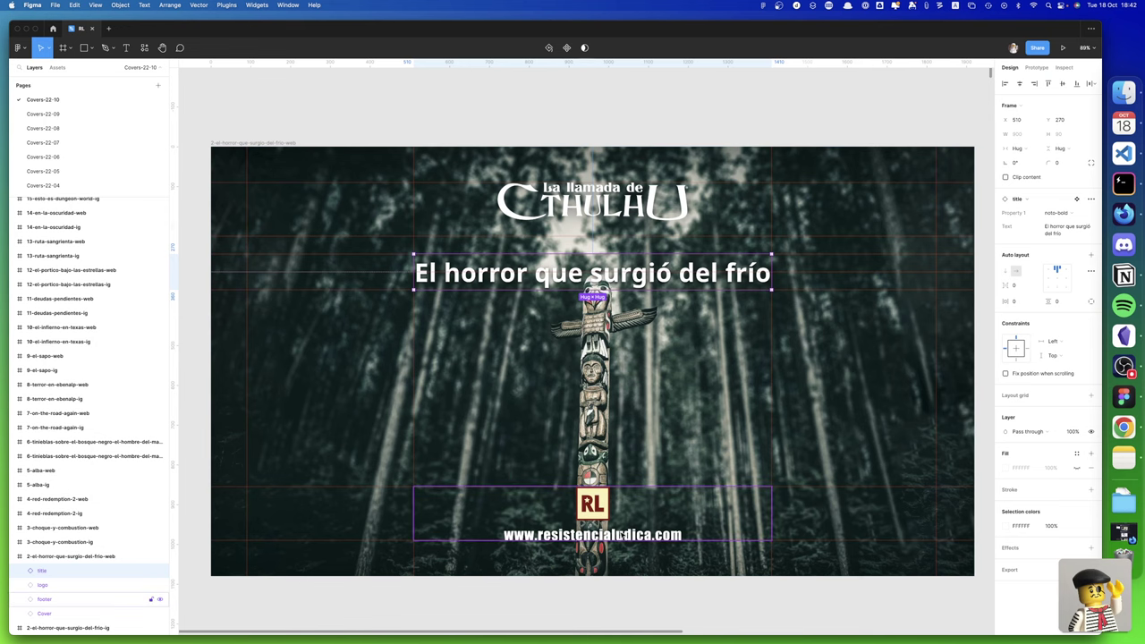
pyautogui.click(629, 531)
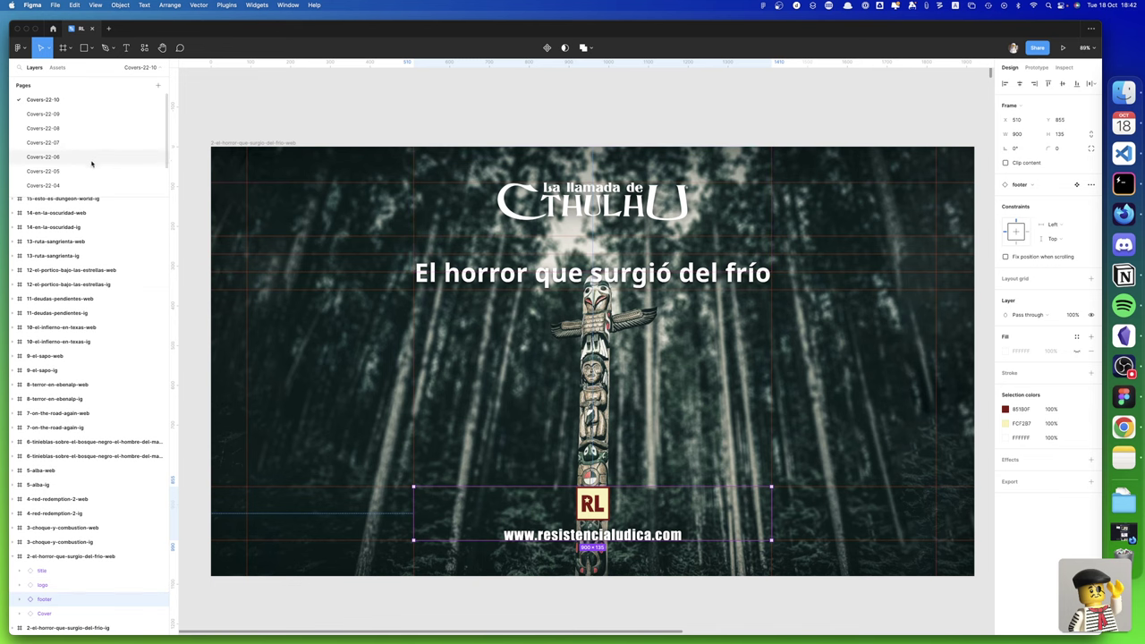
pyautogui.scroll(-3, 56, 170)
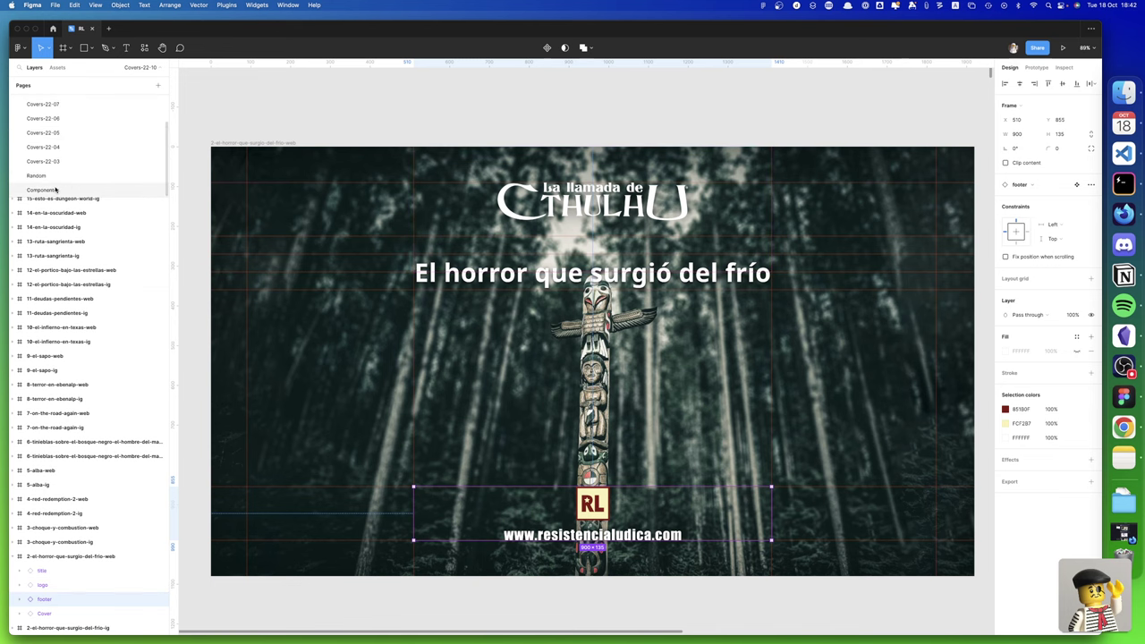
pyautogui.click(55, 189)
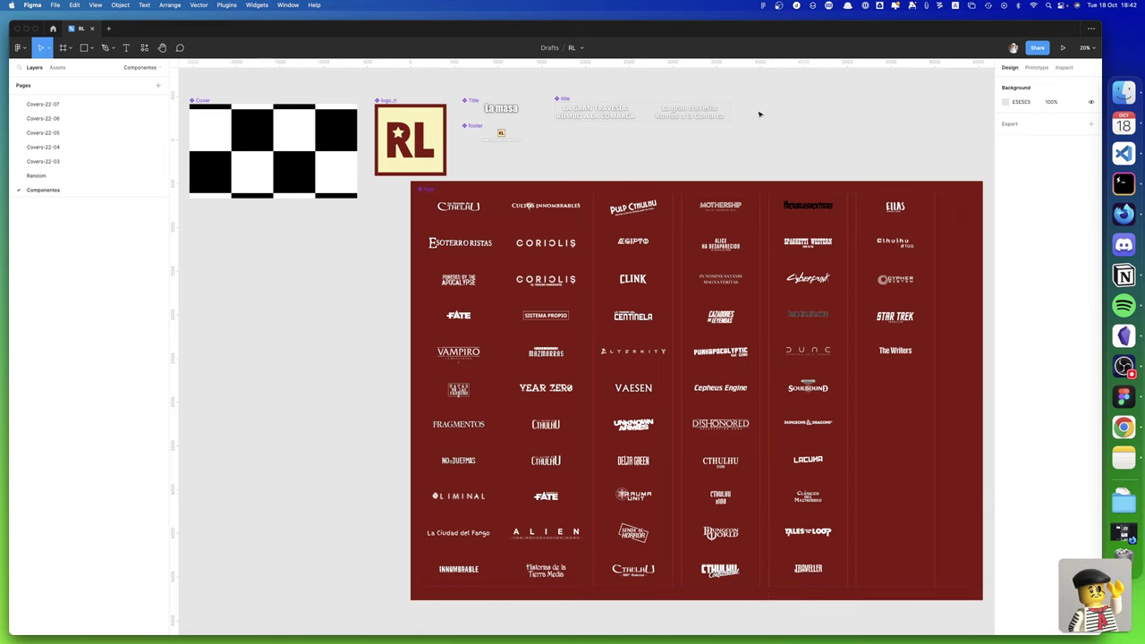
# Zoom in on the title component's uppercase and title-case variants, then switch to Chrome
pyautogui.moveTo(772, 88)
pyautogui.mouseDown()
pyautogui.moveTo(627, 150)
pyautogui.moveTo(390, 184)
pyautogui.mouseUp()
pyautogui.hscroll(5, 527, 322)
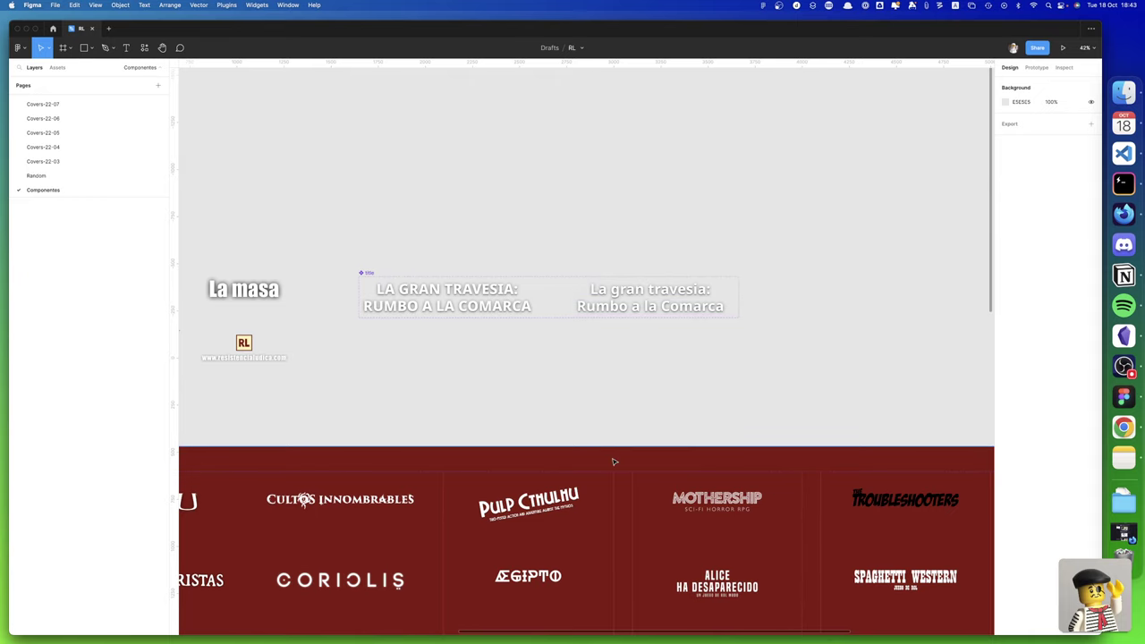
pyautogui.scroll(-2, 613, 460)
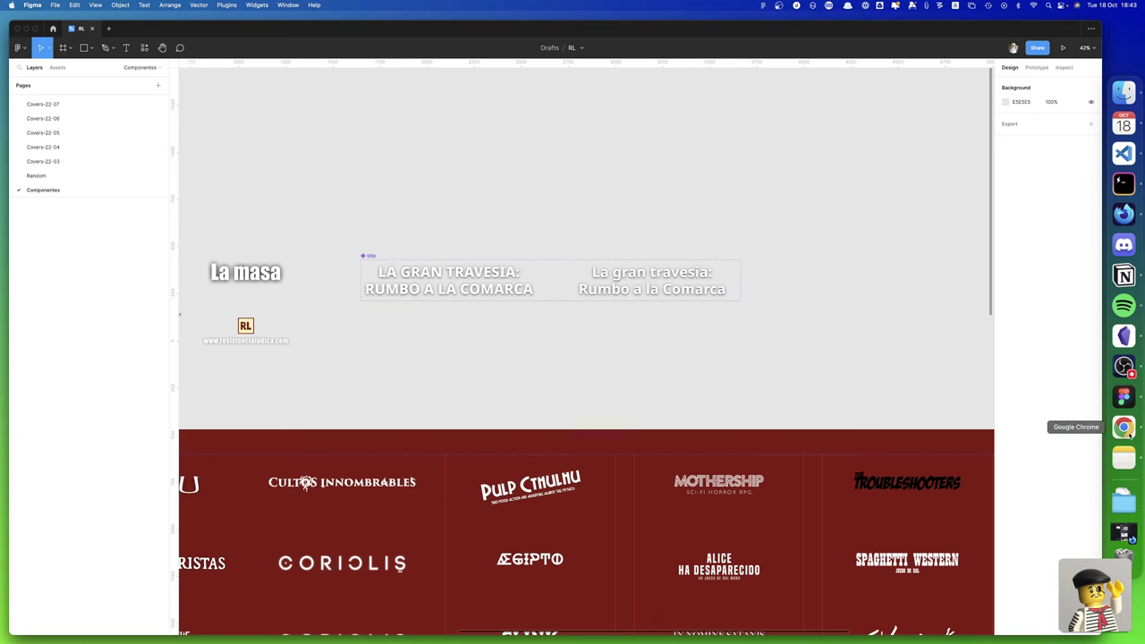
pyautogui.click(1127, 431)
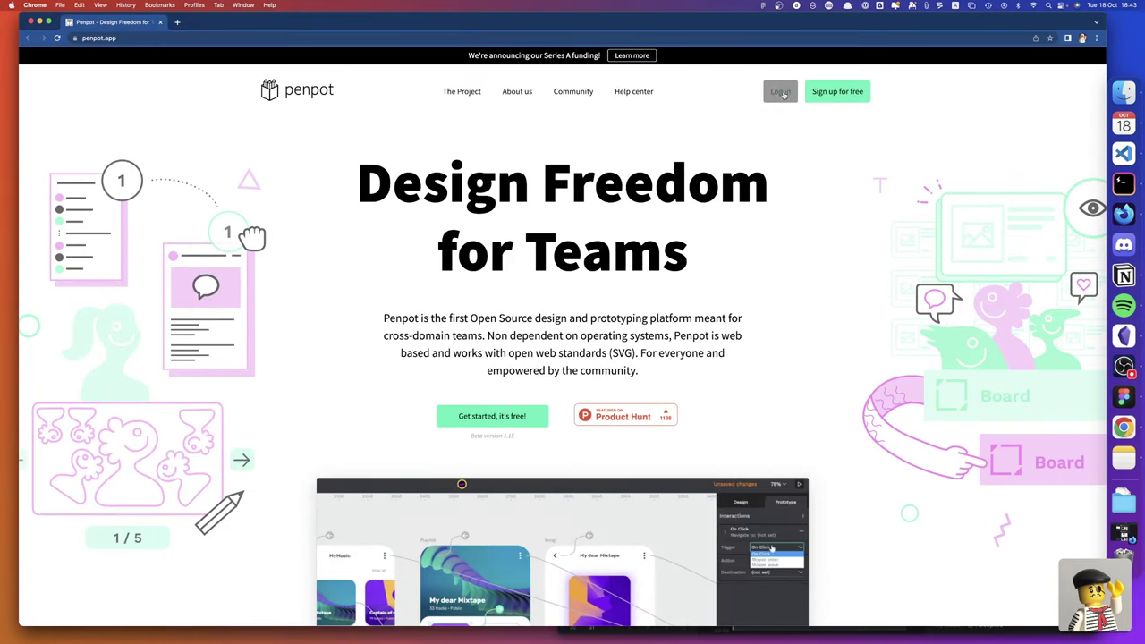
# Log in to Penpot's projects dashboard, then return to the Figma RL file
pyautogui.click(781, 93)
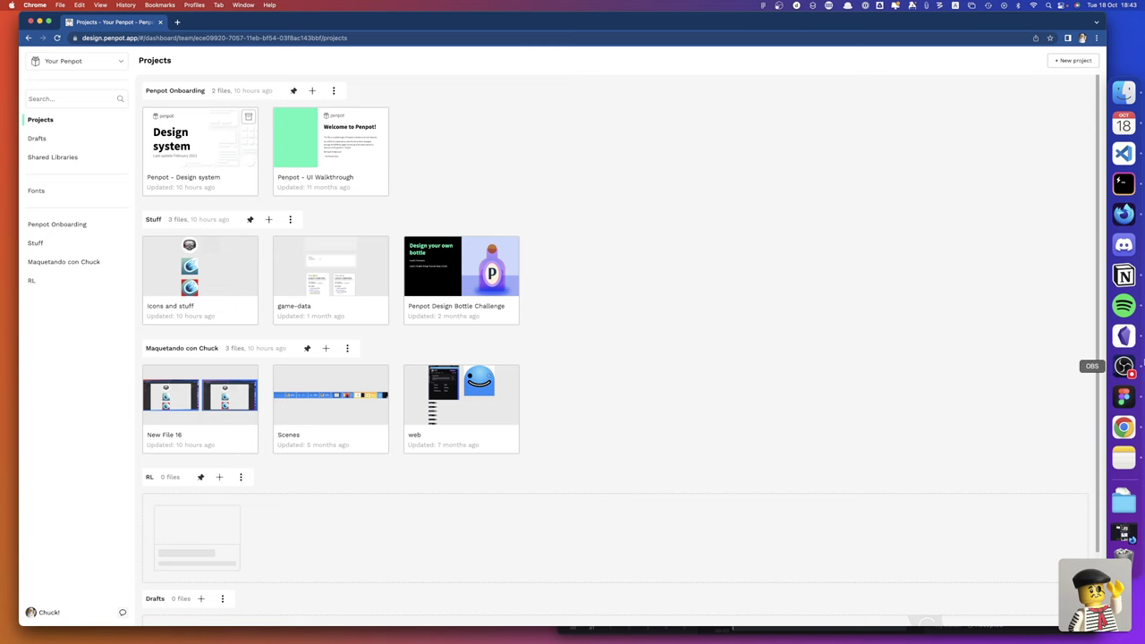
pyautogui.click(1123, 396)
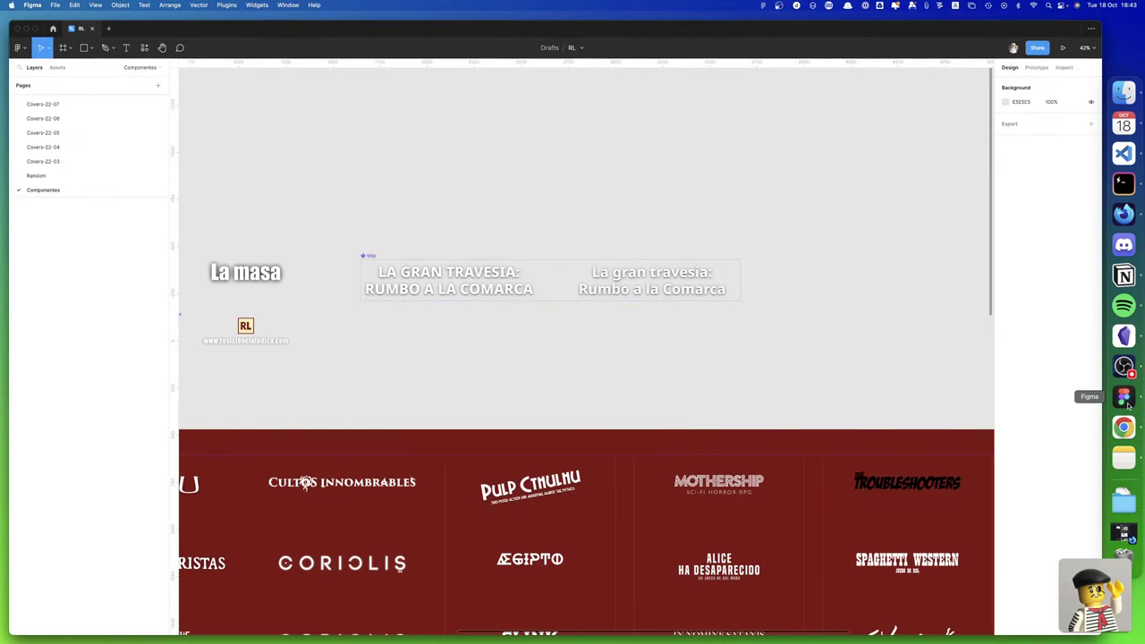
pyautogui.click(615, 292)
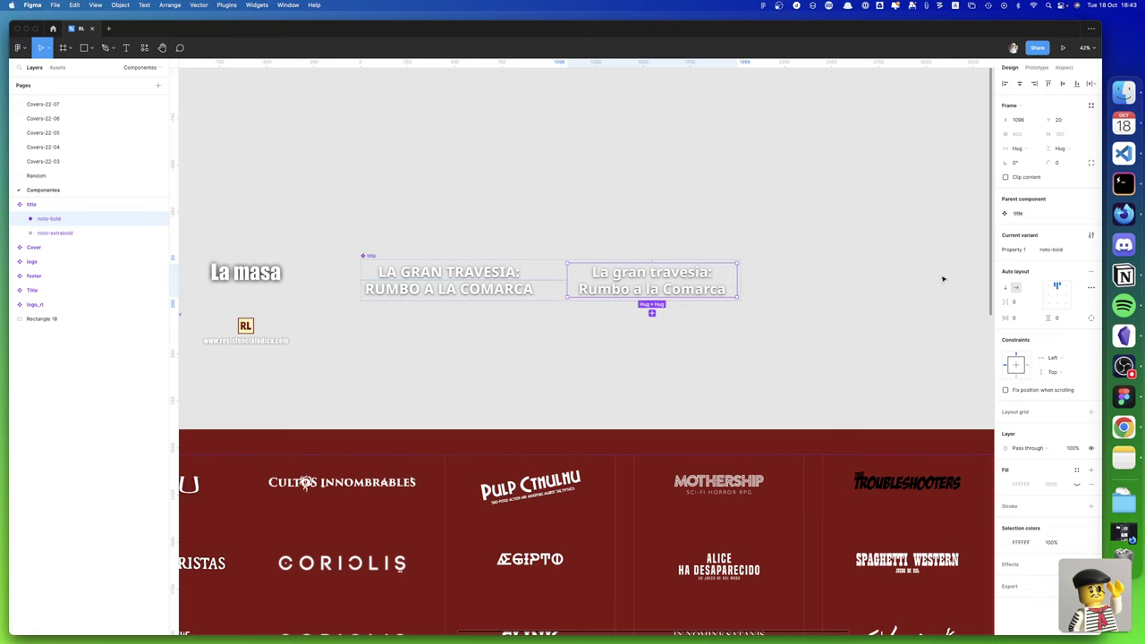
pyautogui.doubleClick(651, 290)
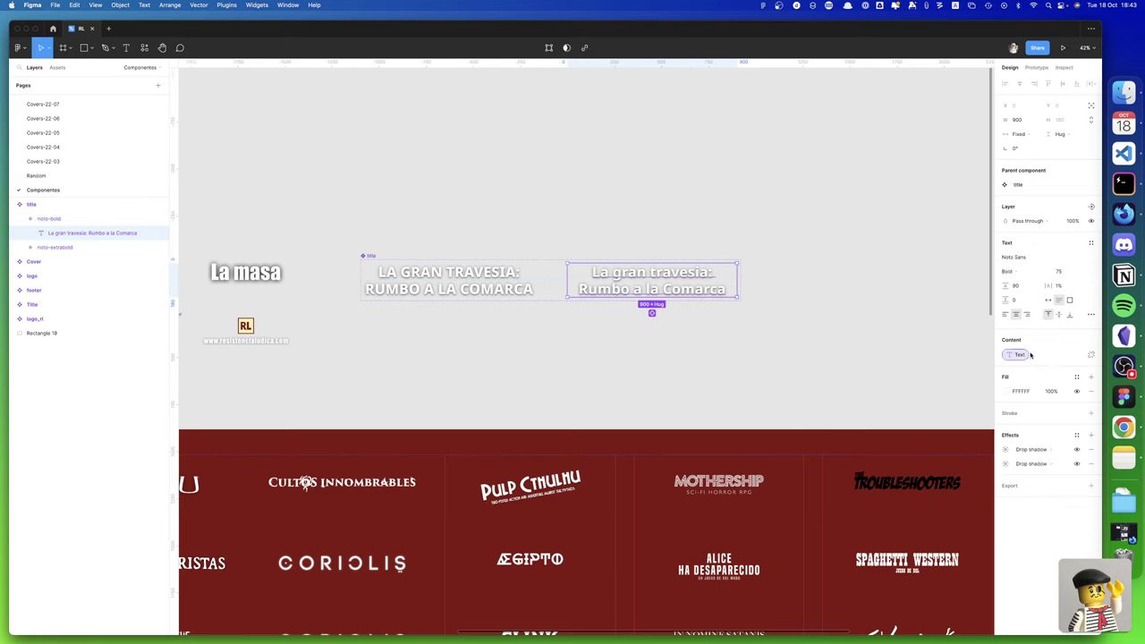
pyautogui.moveTo(1016, 354)
pyautogui.click(249, 342)
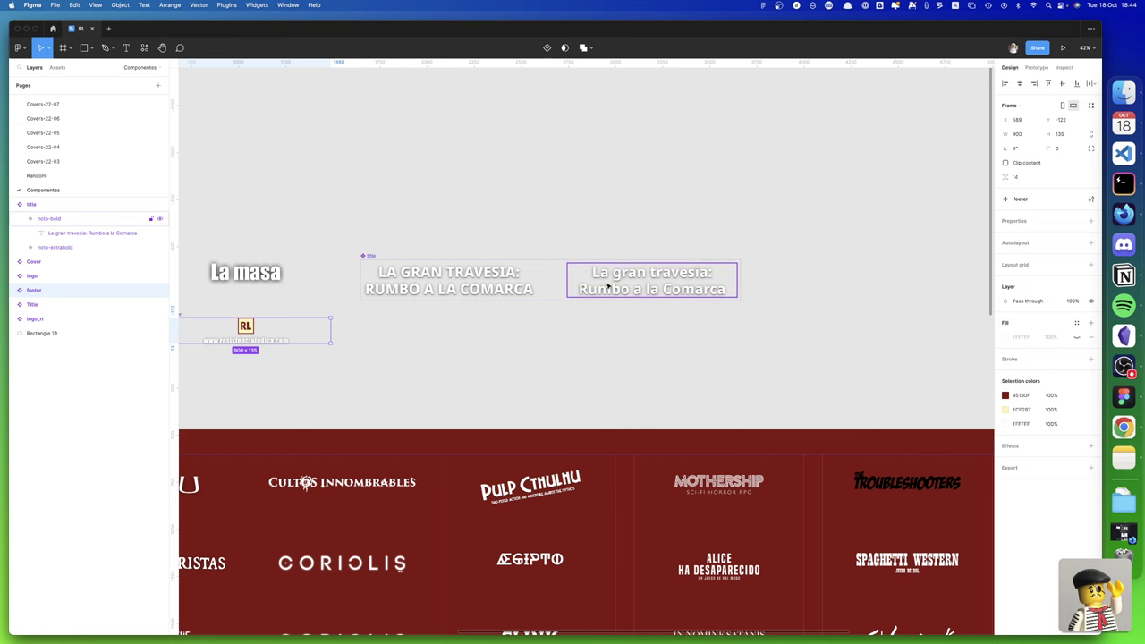
pyautogui.scroll(-1, 497, 418)
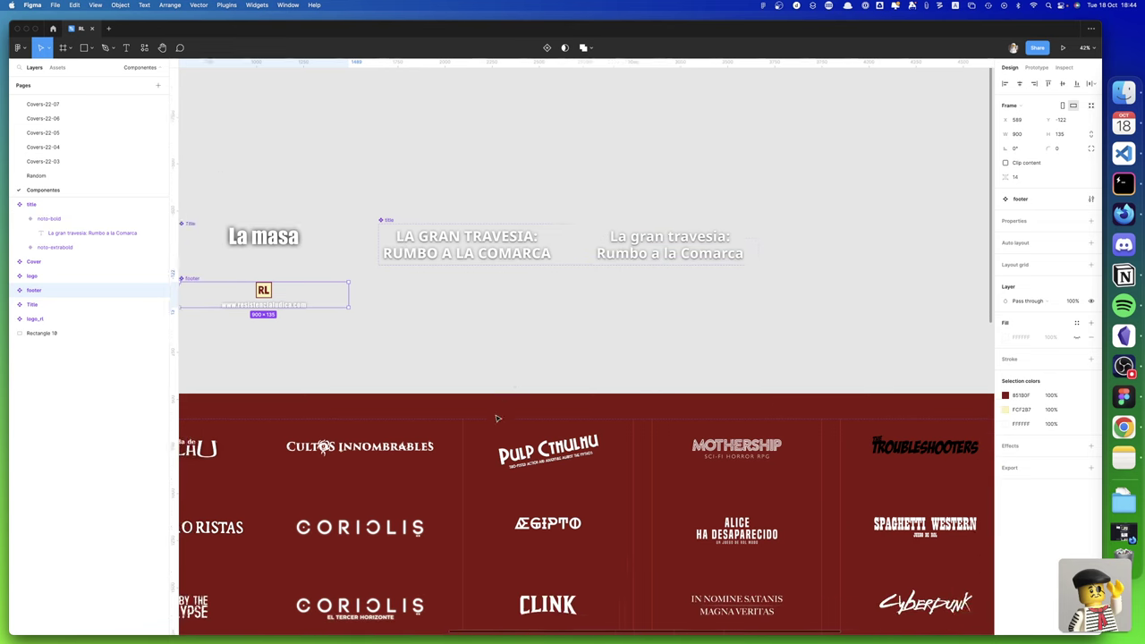
pyautogui.scroll(-2, 497, 418)
pyautogui.hscroll(-1, 497, 417)
pyautogui.hscroll(-3, 498, 418)
pyautogui.scroll(-2, 498, 418)
pyautogui.hscroll(-1, 497, 418)
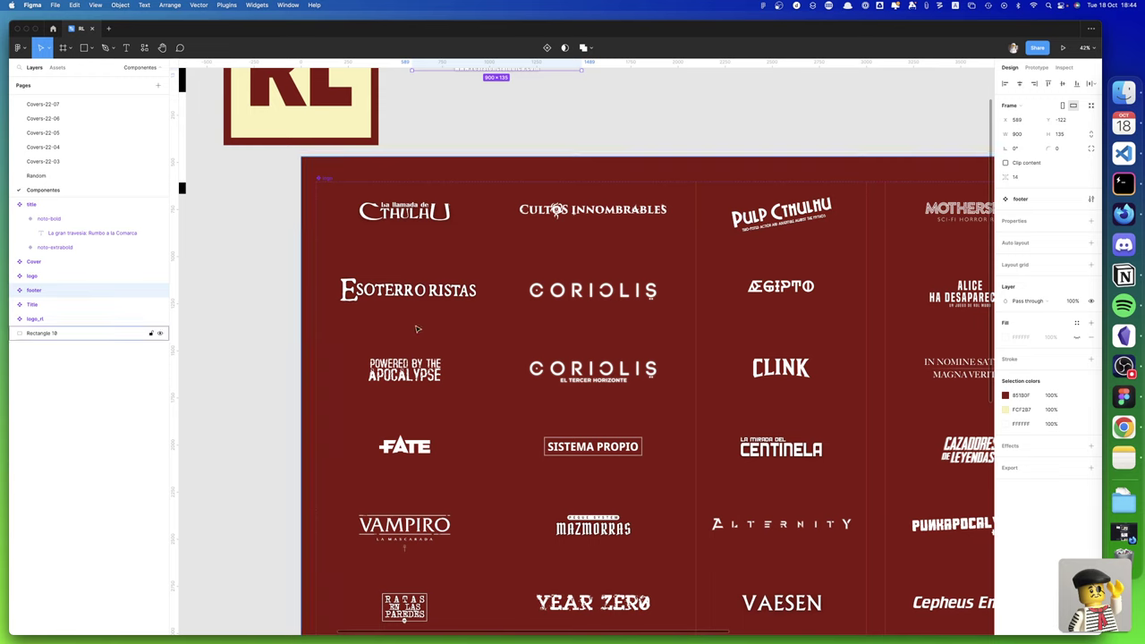
pyautogui.scroll(1, 416, 327)
pyautogui.scroll(2, 424, 294)
pyautogui.hscroll(1, 424, 294)
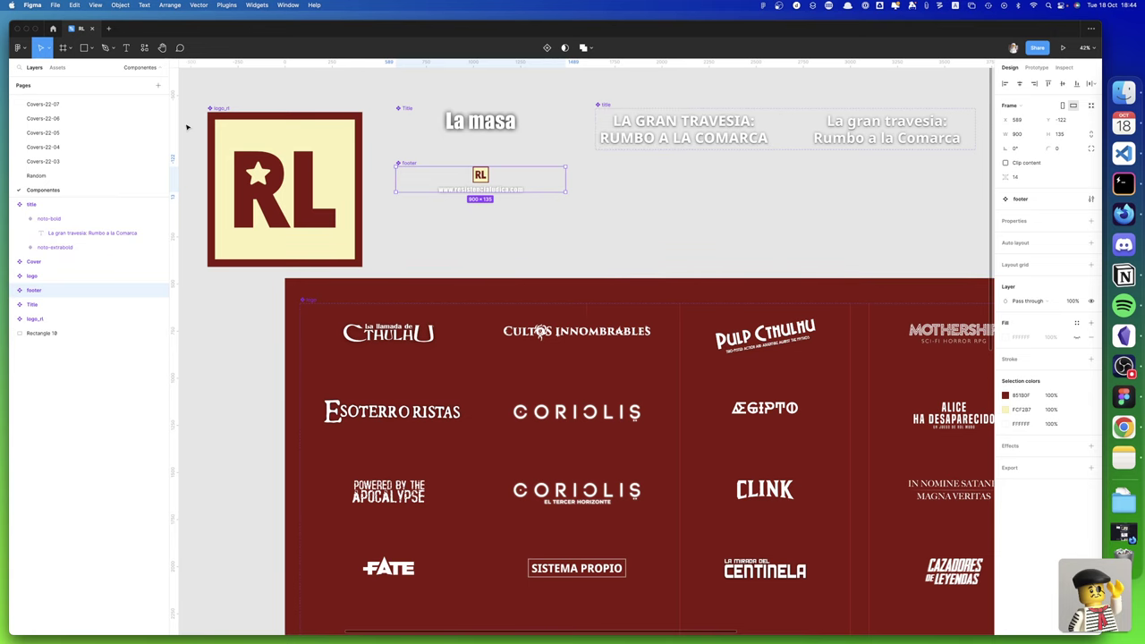
# On Covers-22-07, delete the grey placeholder rectangle from the El monasterio web cover
pyautogui.click(43, 104)
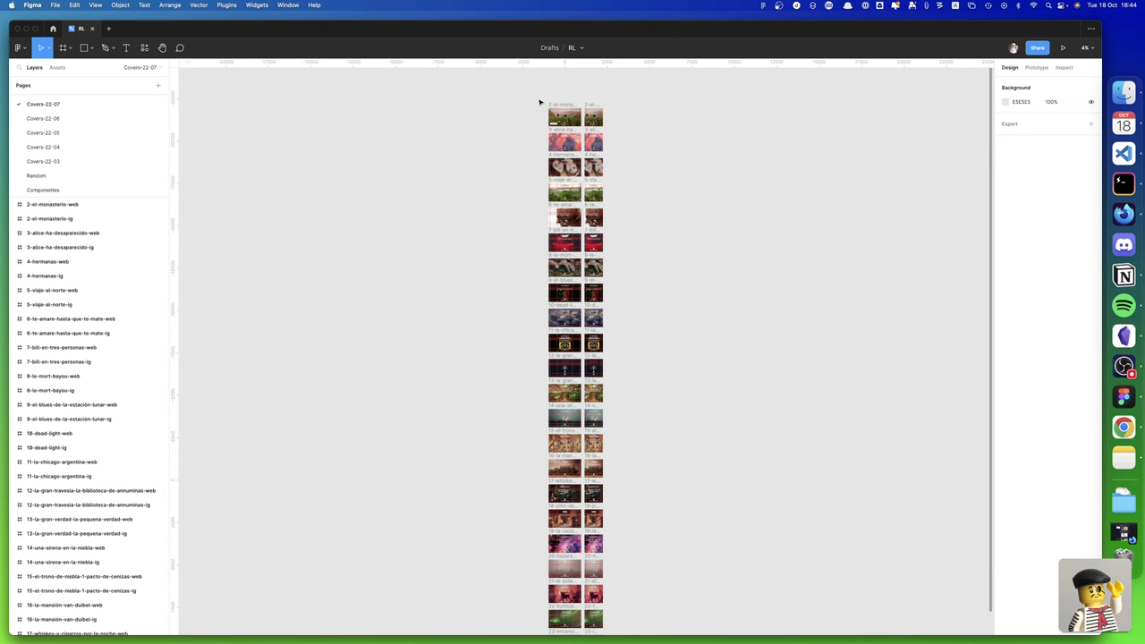
pyautogui.moveTo(540, 102); pyautogui.dragTo(626, 142)
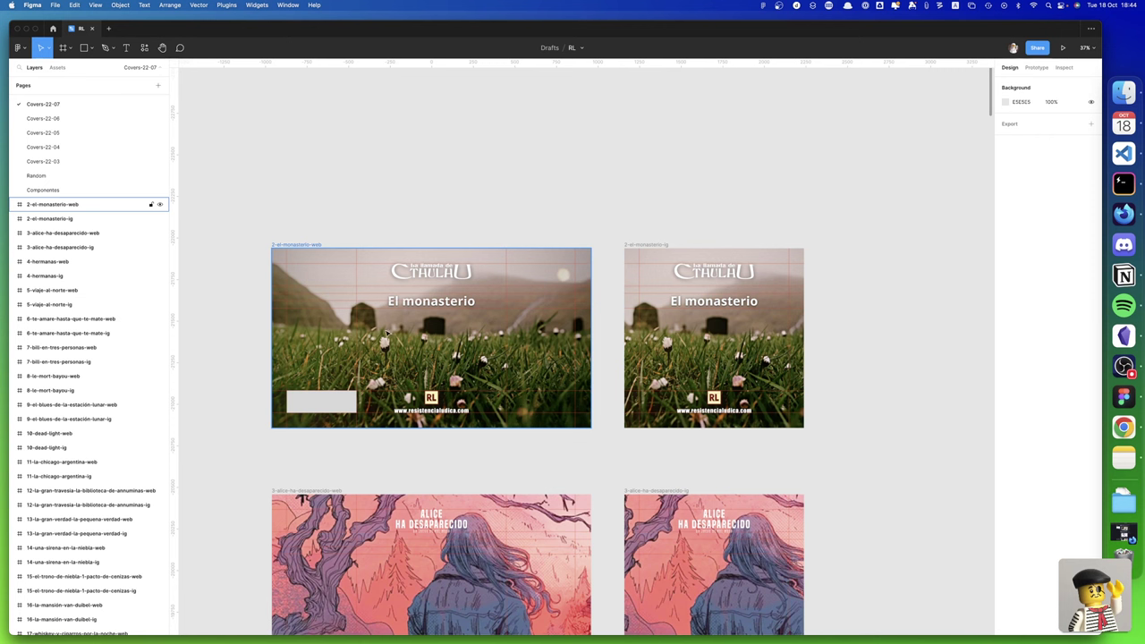
pyautogui.press('Escape')
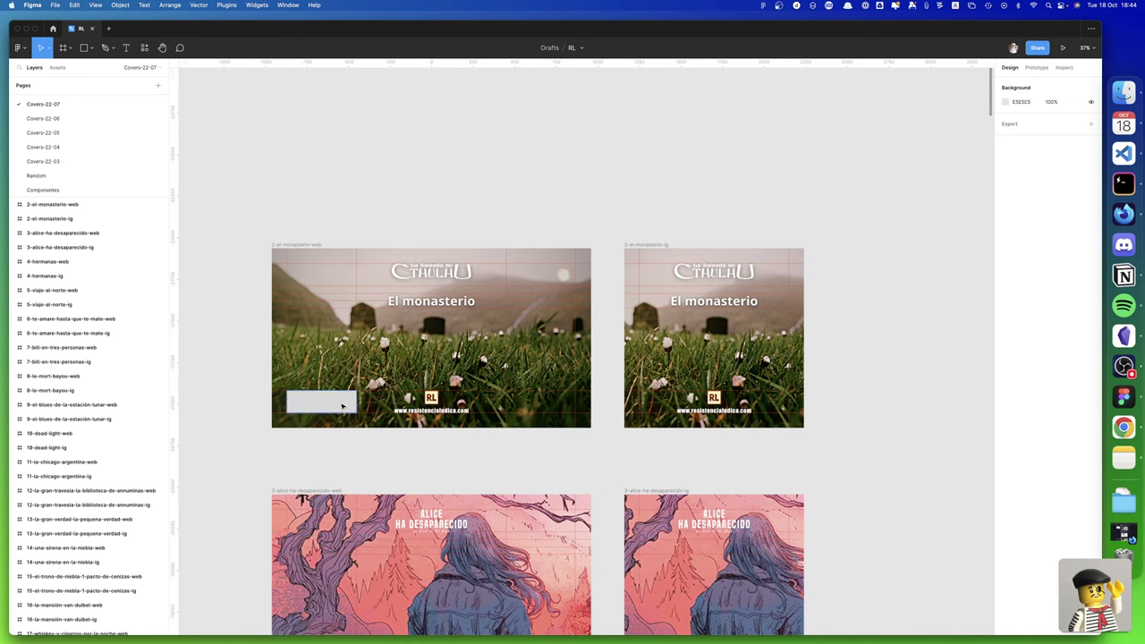
pyautogui.click(340, 405)
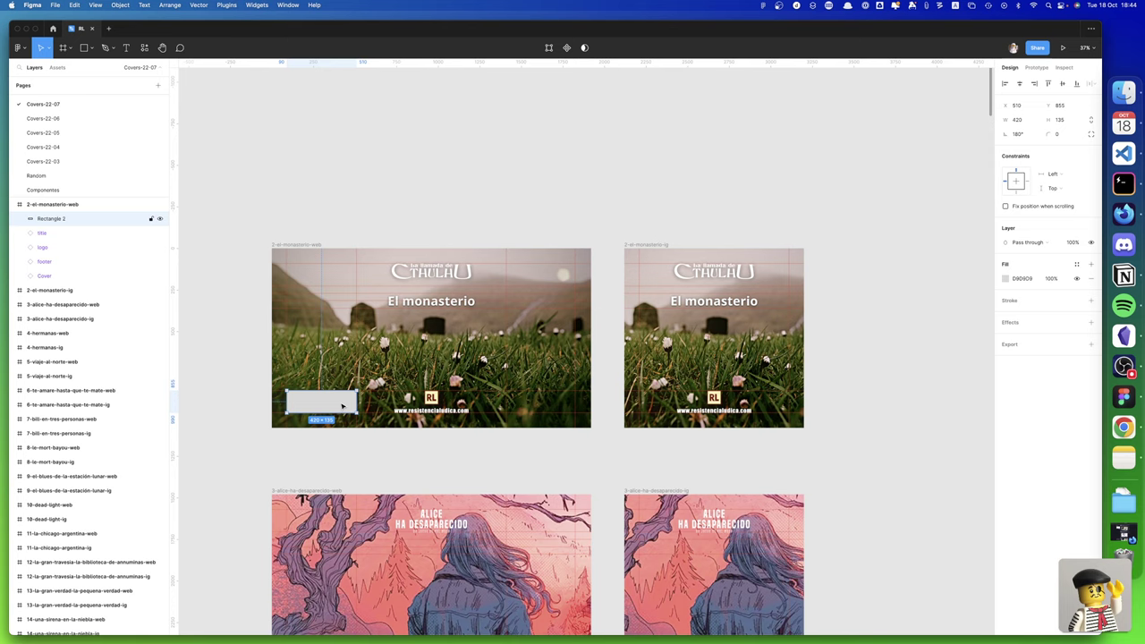
pyautogui.press('Delete')
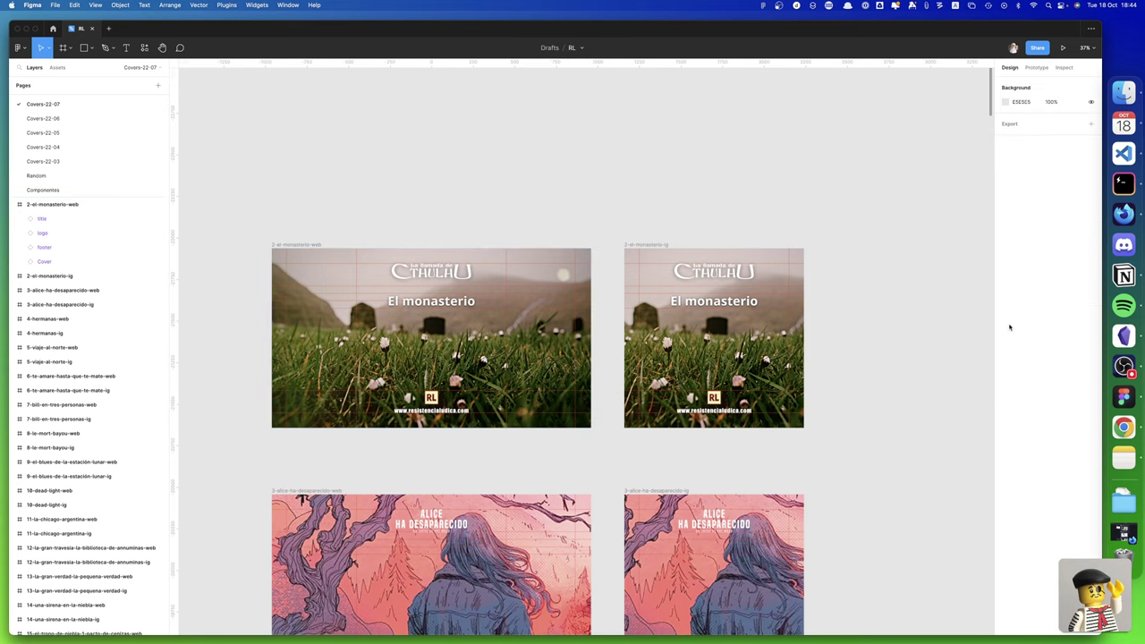
pyautogui.click(1123, 426)
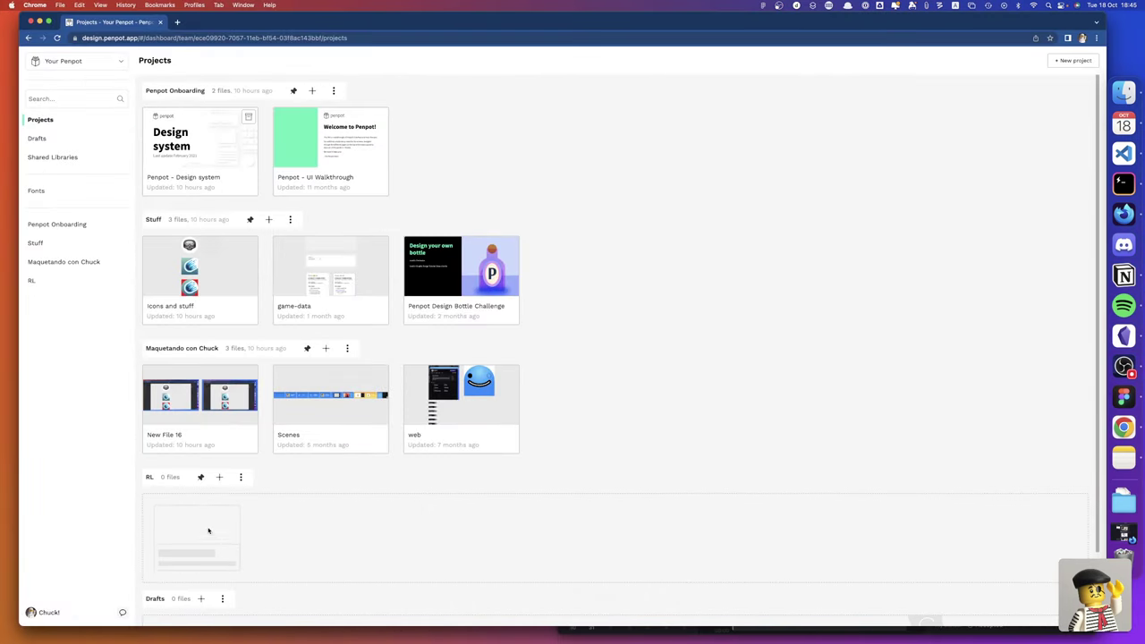
# Create New File 4 in Penpot's RL project, start renaming it, then return to Figma
pyautogui.click(221, 480)
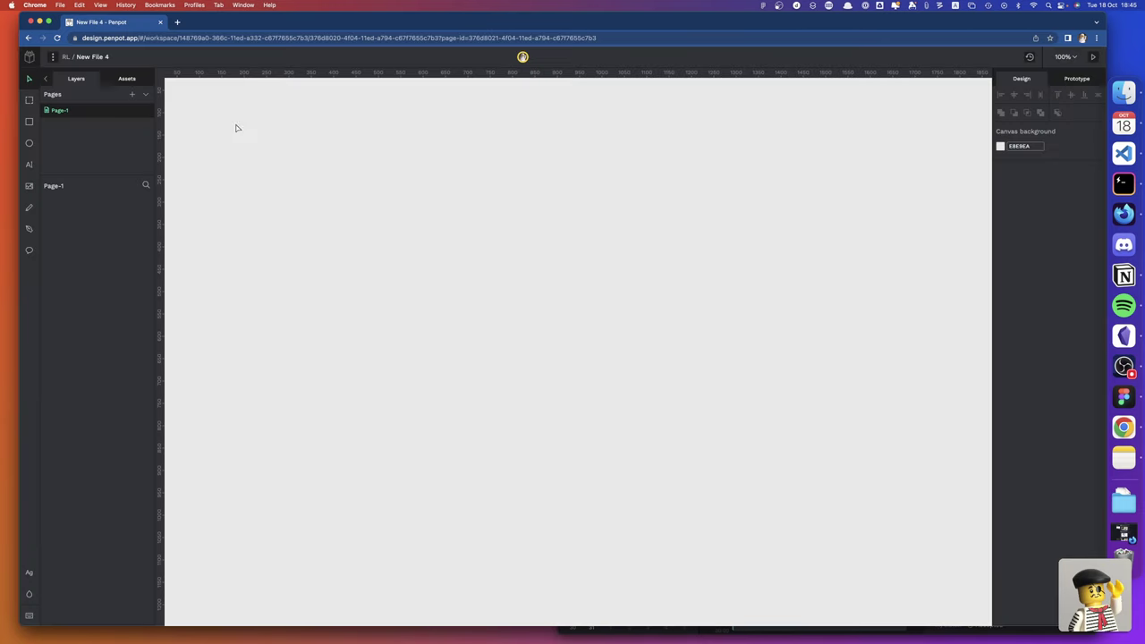
pyautogui.doubleClick(91, 56)
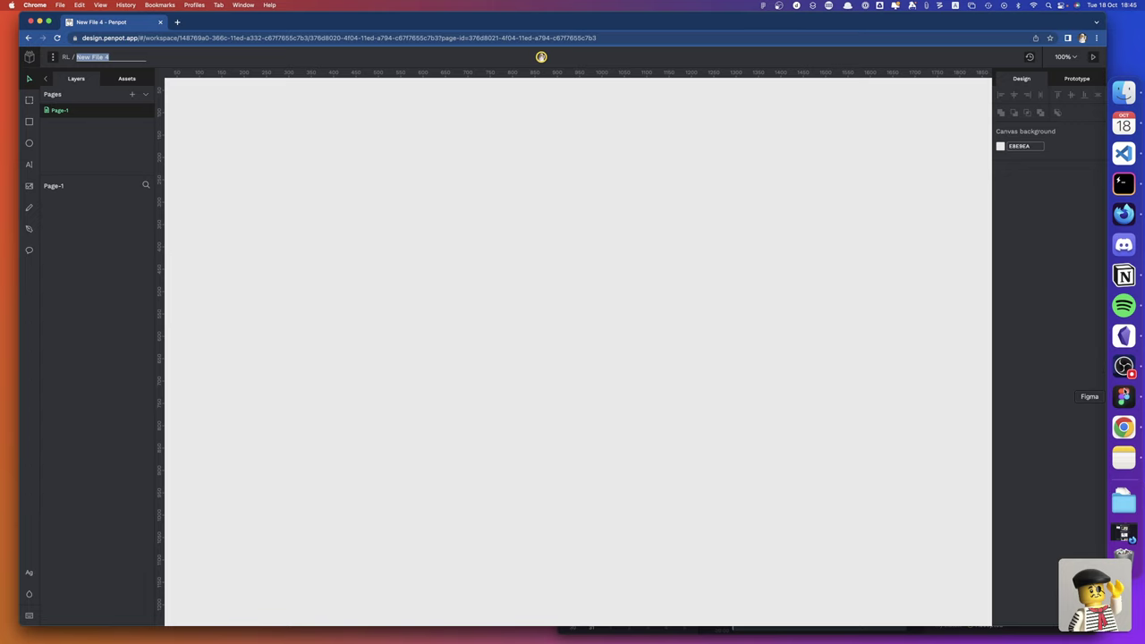
pyautogui.click(1123, 396)
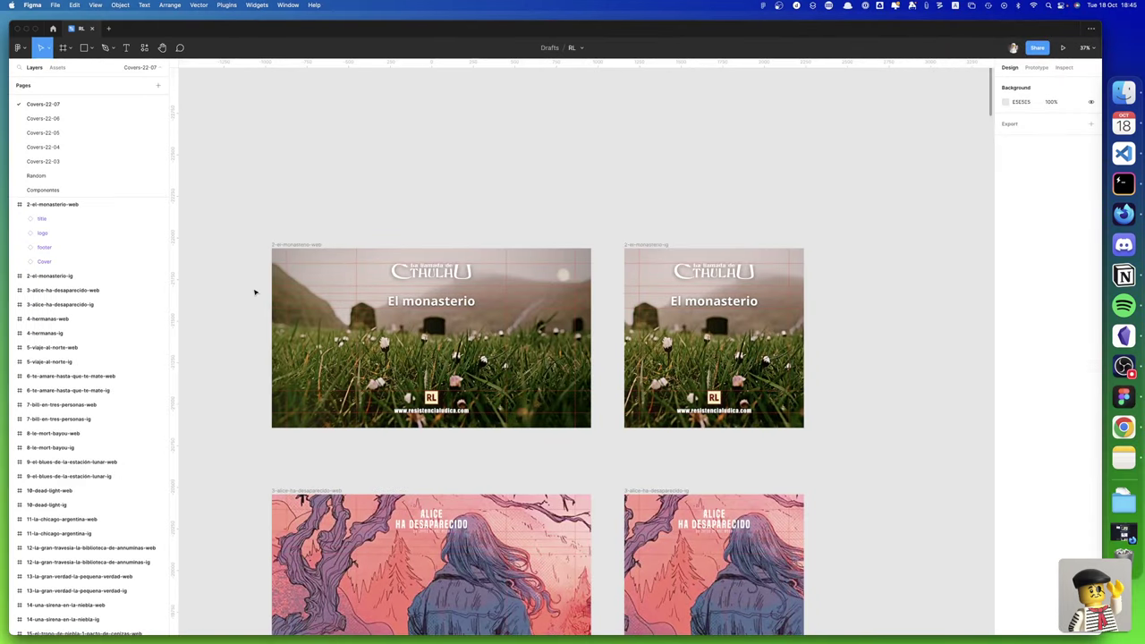
# In Figma, view the Covers-22-03 and Covers-22-10 pages to check the cover footer, then return to Penpot
pyautogui.click(59, 163)
pyautogui.scroll(3, 59, 161)
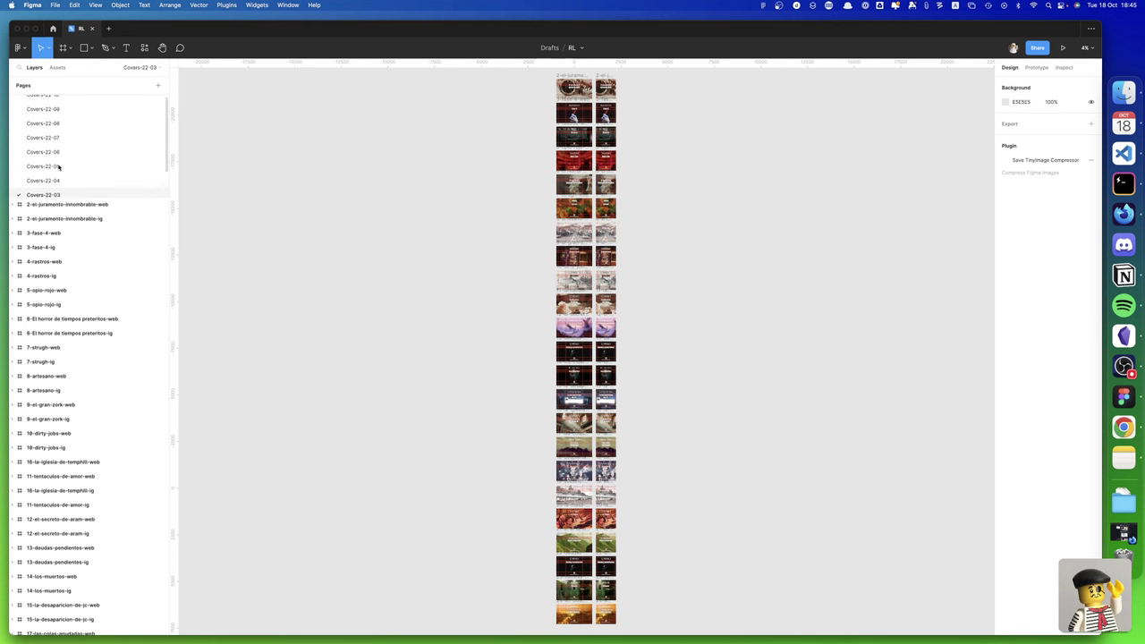
pyautogui.click(53, 99)
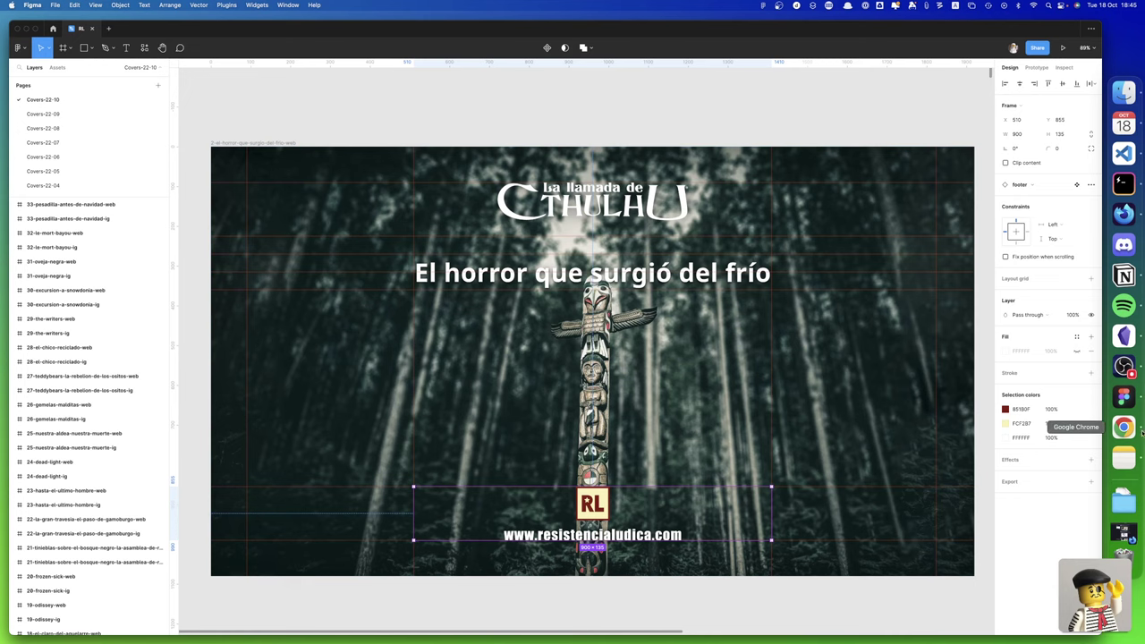
pyautogui.click(1123, 427)
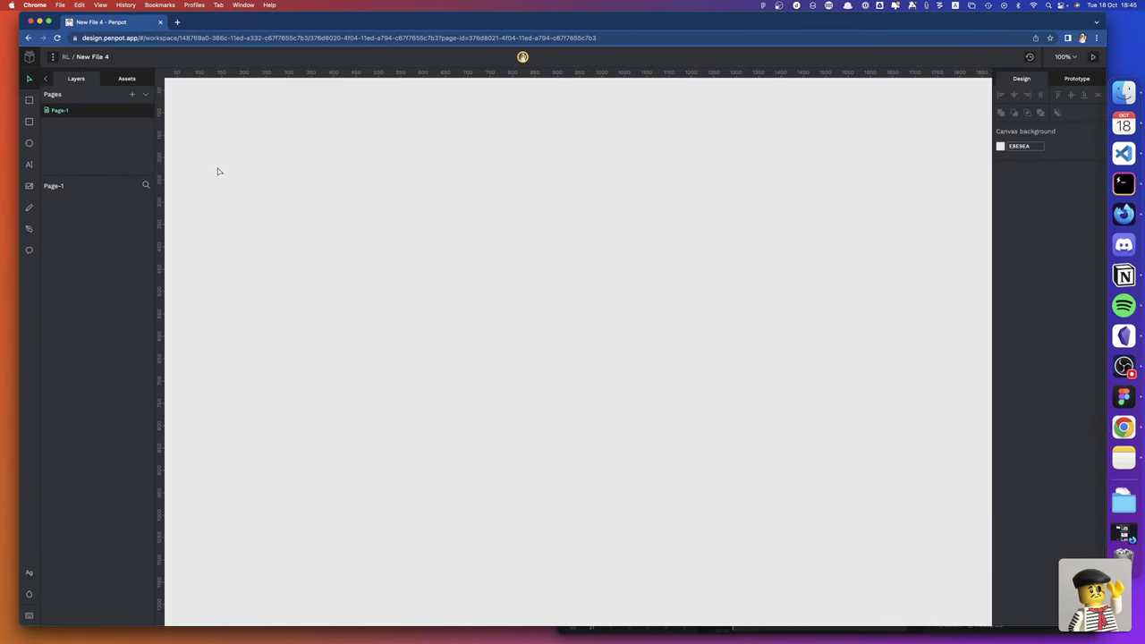
# Rename the new Penpot file to 'Portadas'
pyautogui.doubleClick(98, 58)
pyautogui.write('Porta')
pyautogui.write('das')
pyautogui.press('Return')
# Rename the first page from Page-1 to '22-11'
pyautogui.doubleClick(59, 111)
pyautogui.doubleClick(59, 111)
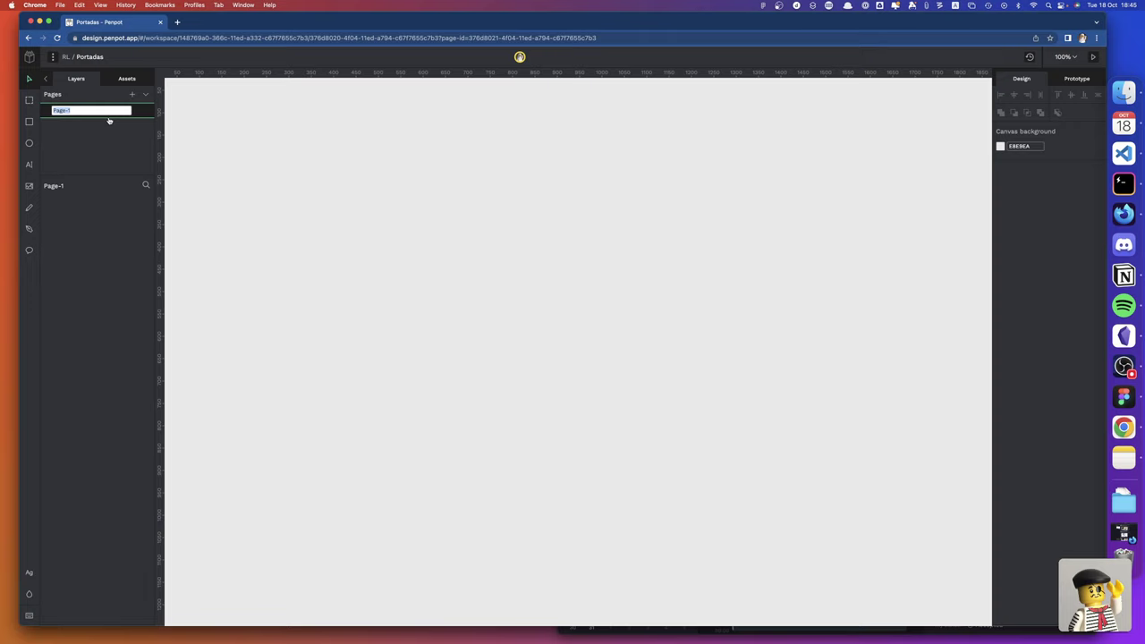
pyautogui.write('22-')
pyautogui.write('11')
pyautogui.press('Return')
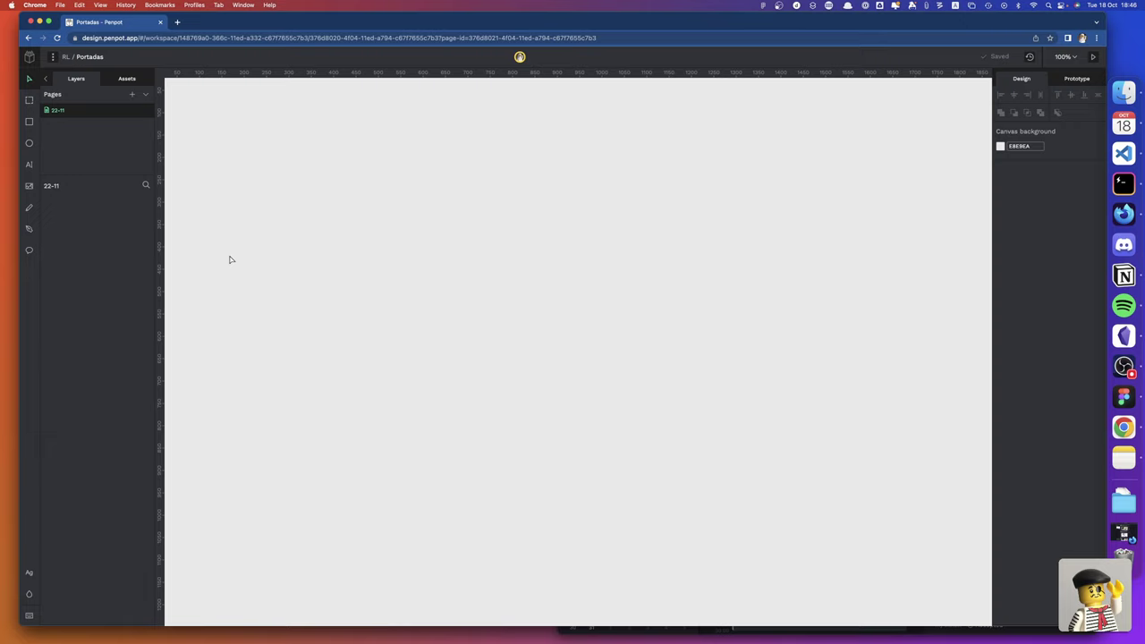
# Draw a board and resize it to the 1920 × 1080 preset
pyautogui.press('b')
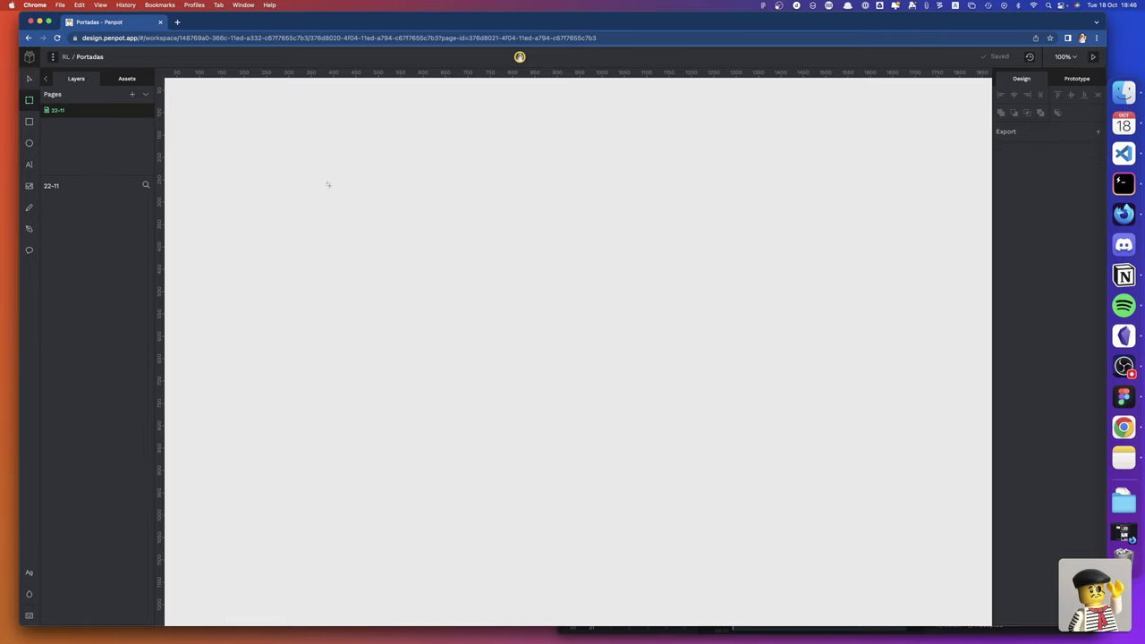
pyautogui.moveTo(274, 172); pyautogui.dragTo(838, 416)
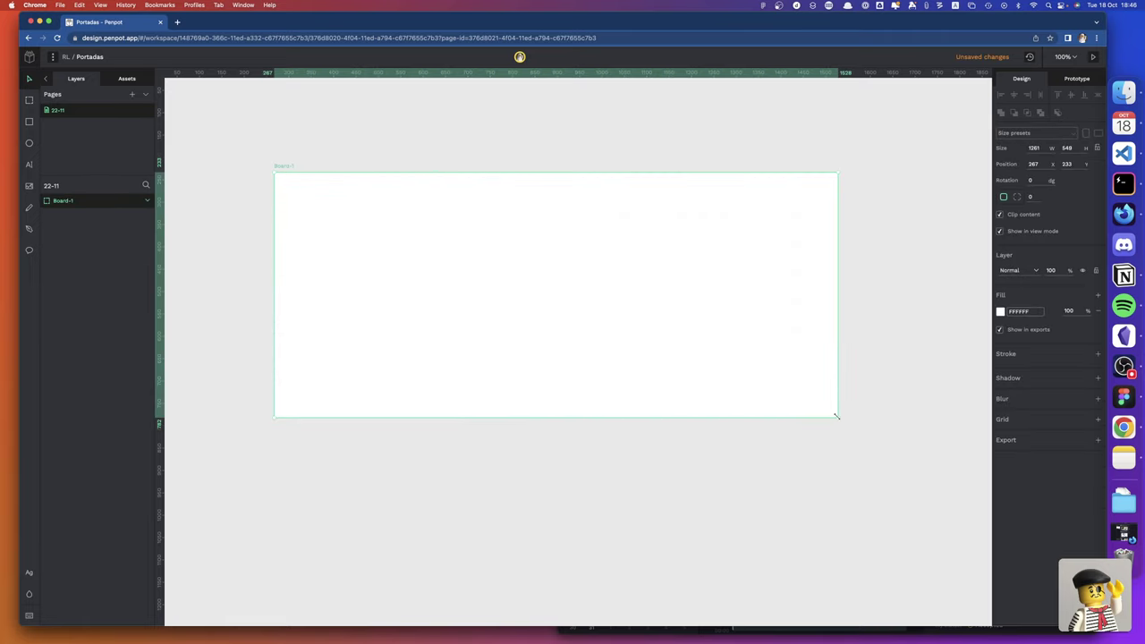
pyautogui.click(1037, 133)
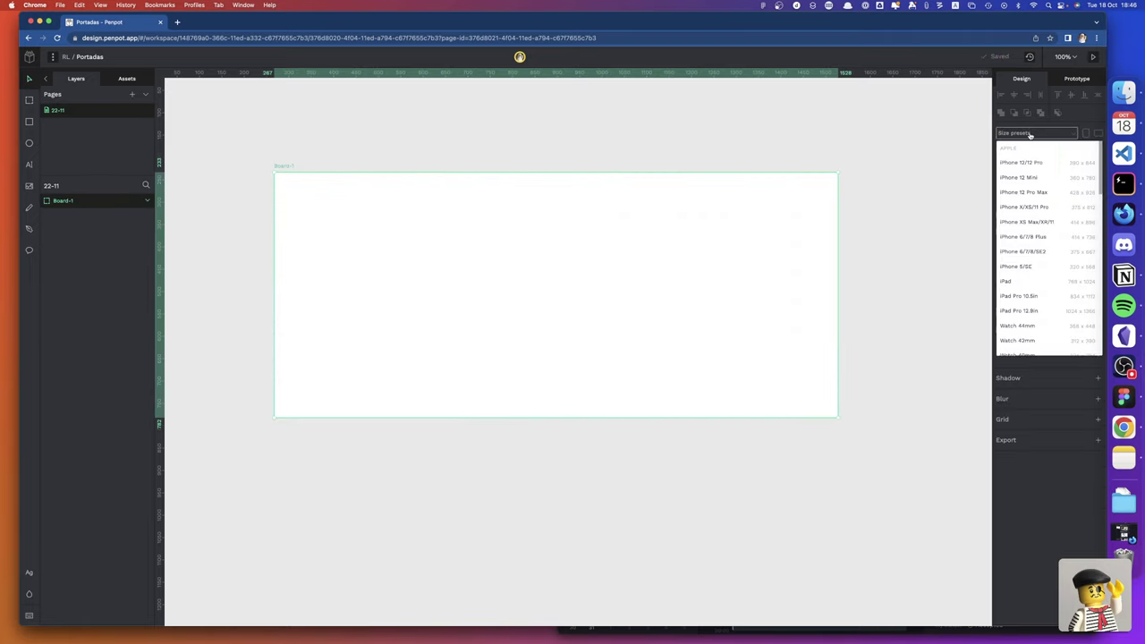
pyautogui.scroll(-2, 1039, 328)
pyautogui.scroll(-2, 1039, 327)
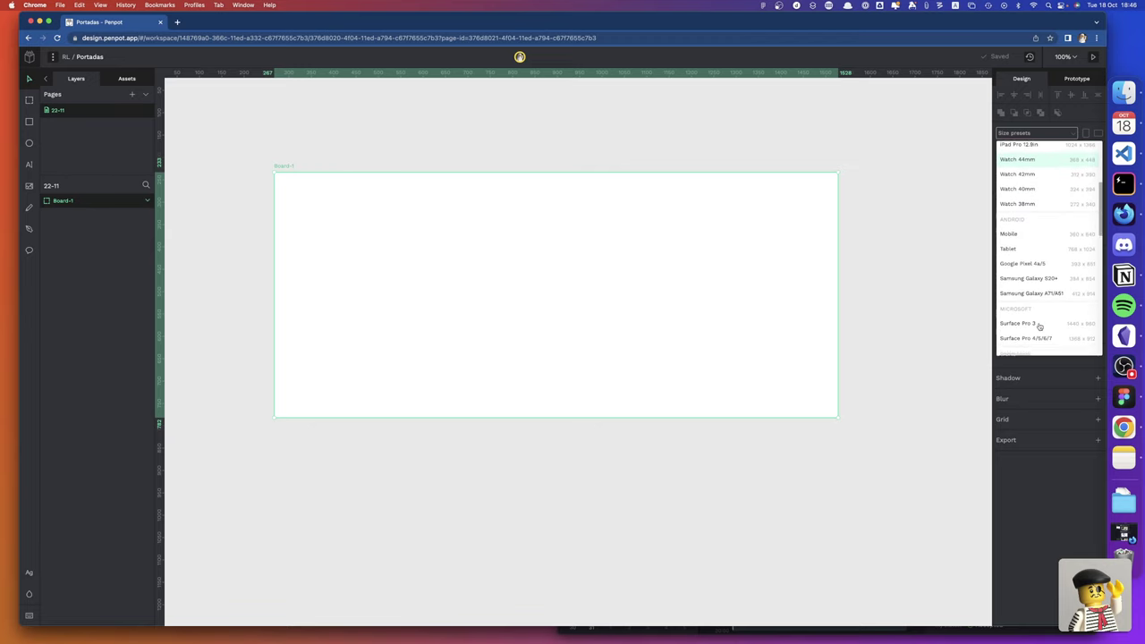
pyautogui.scroll(-2, 1039, 327)
pyautogui.scroll(-1, 1039, 328)
pyautogui.scroll(-1, 1039, 327)
pyautogui.scroll(-1, 1039, 327)
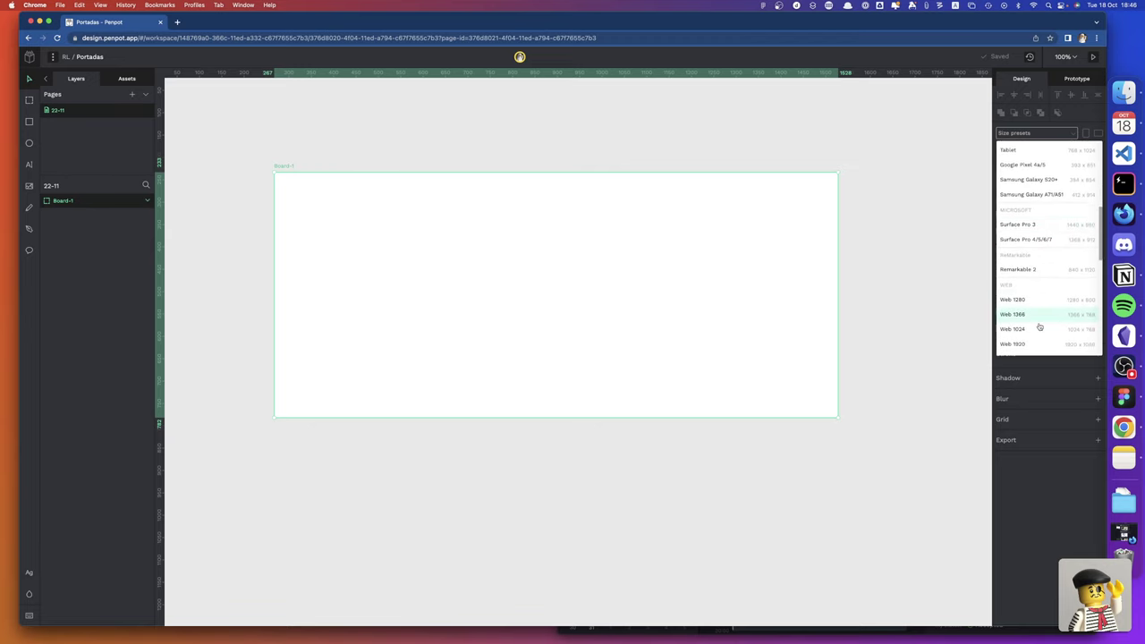
pyautogui.scroll(-1, 1039, 327)
pyautogui.scroll(-2, 1039, 328)
pyautogui.scroll(-1, 1039, 327)
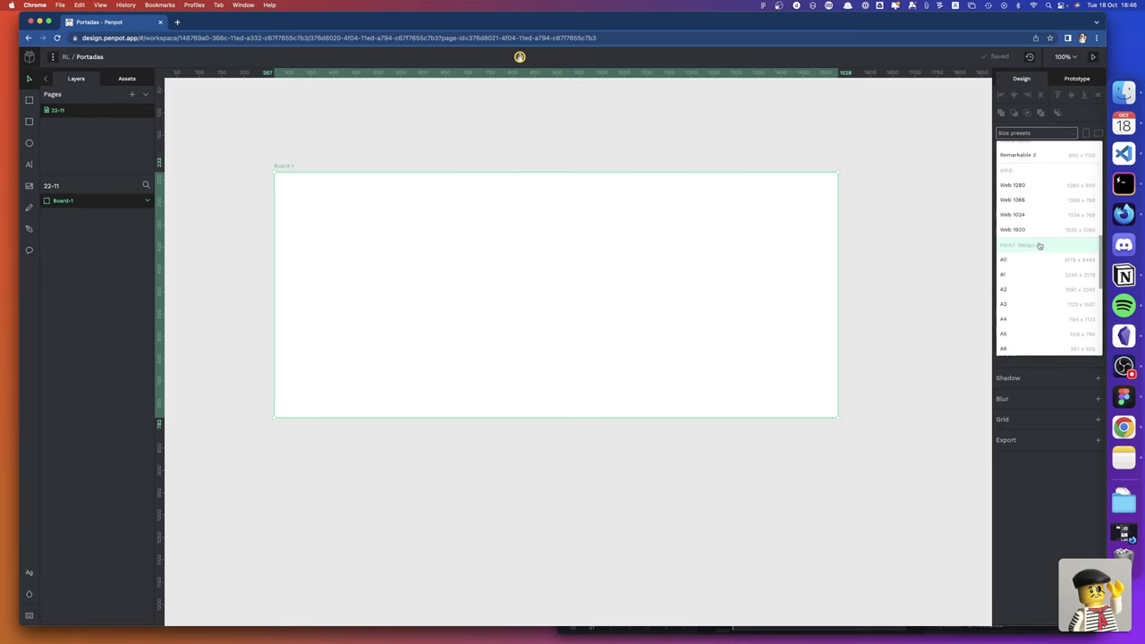
pyautogui.click(1031, 230)
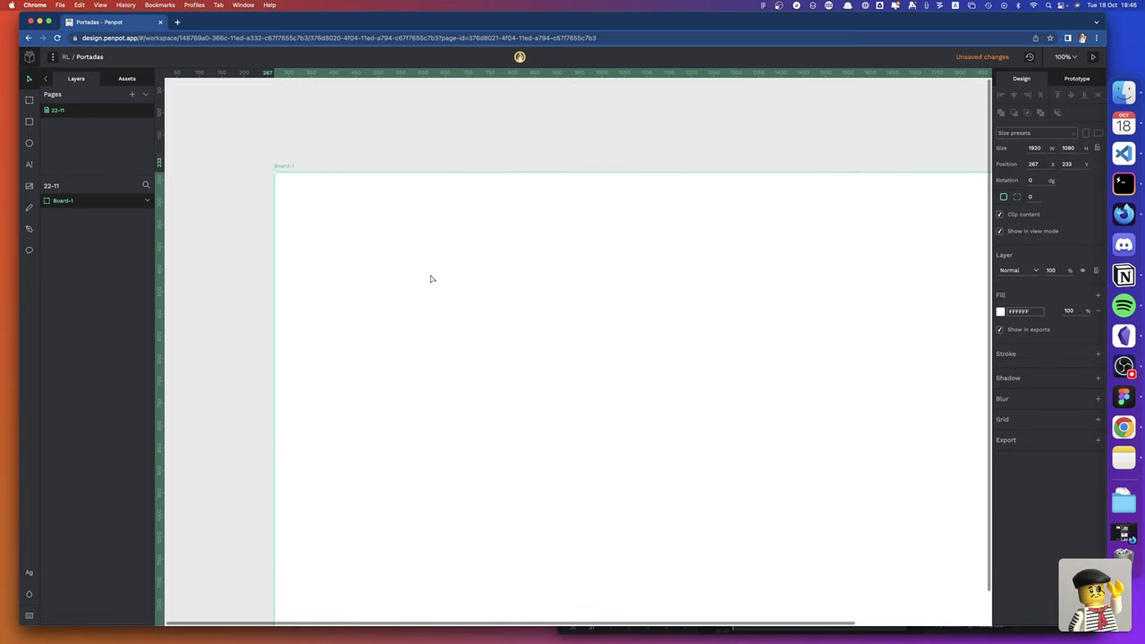
# Fit the board in view, zoom around it, then bring up the Notes grid sketch
pyautogui.hotkey('shift', '1')
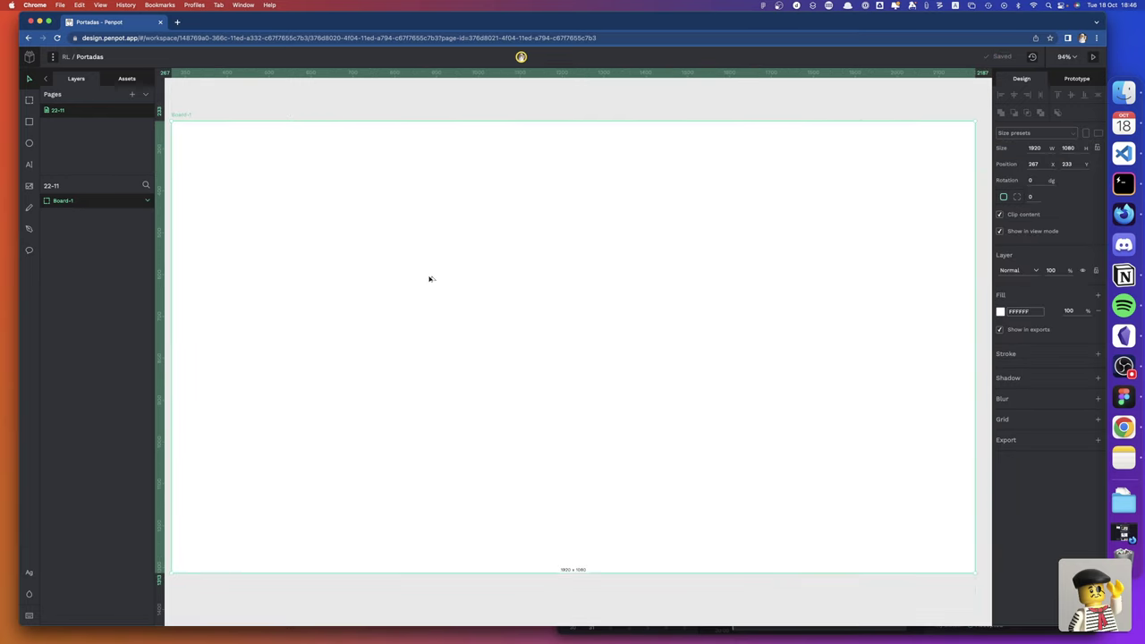
pyautogui.scroll(3, 428, 280)
pyautogui.scroll(2, 428, 280)
pyautogui.scroll(1, 428, 280)
pyautogui.scroll(-5, 429, 280)
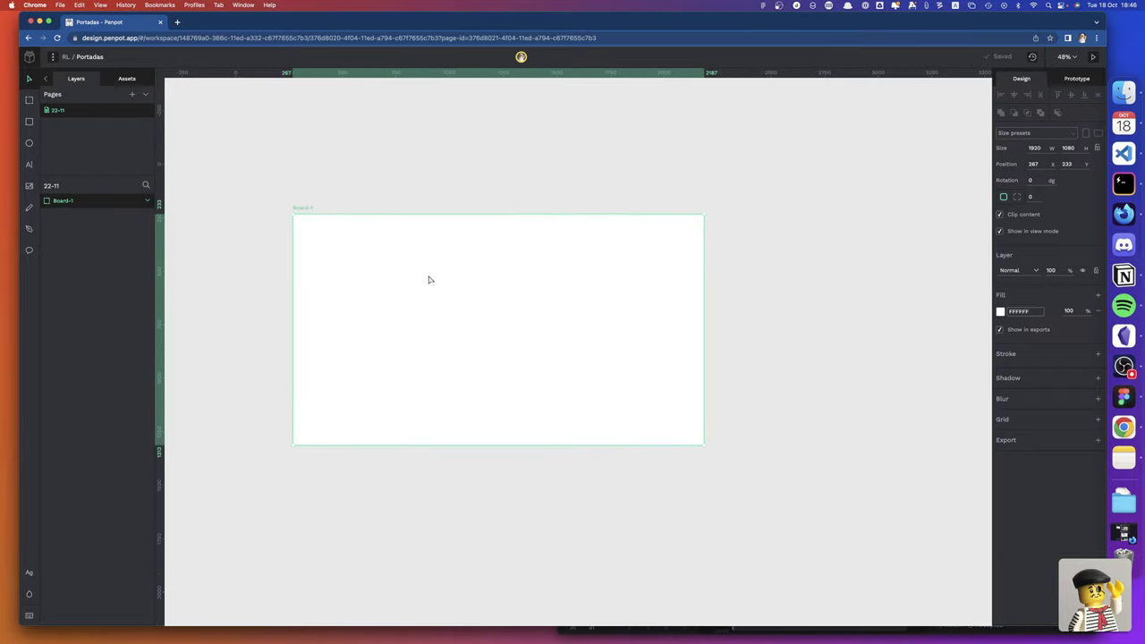
pyautogui.scroll(1, 429, 280)
pyautogui.scroll(2, 428, 280)
pyautogui.scroll(-1, 428, 279)
pyautogui.scroll(1, 428, 279)
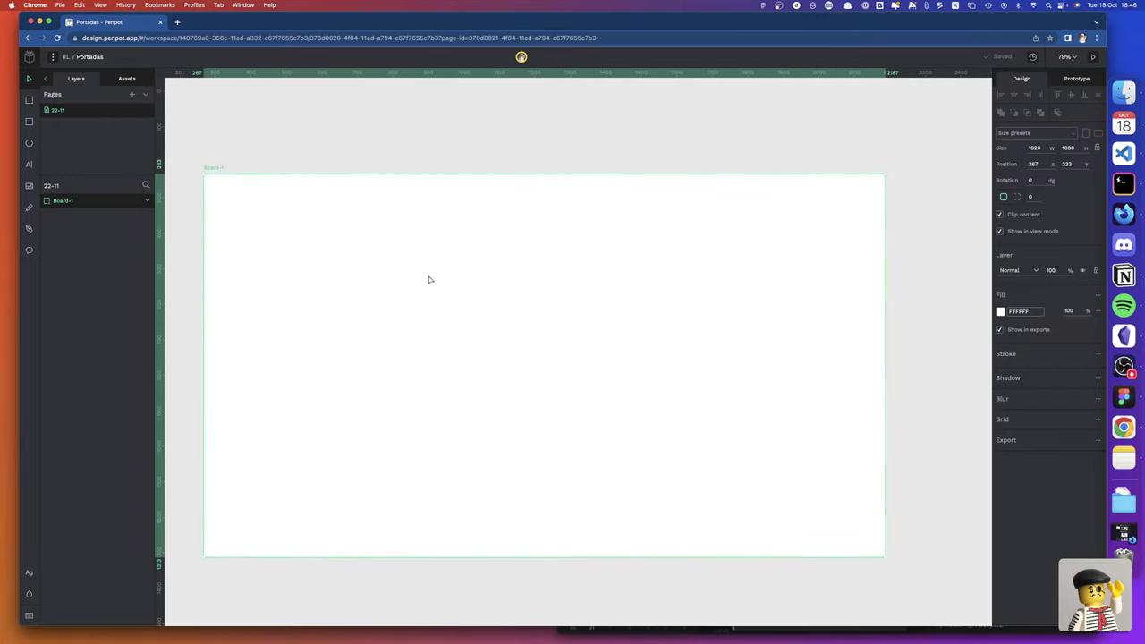
pyautogui.scroll(-1, 428, 280)
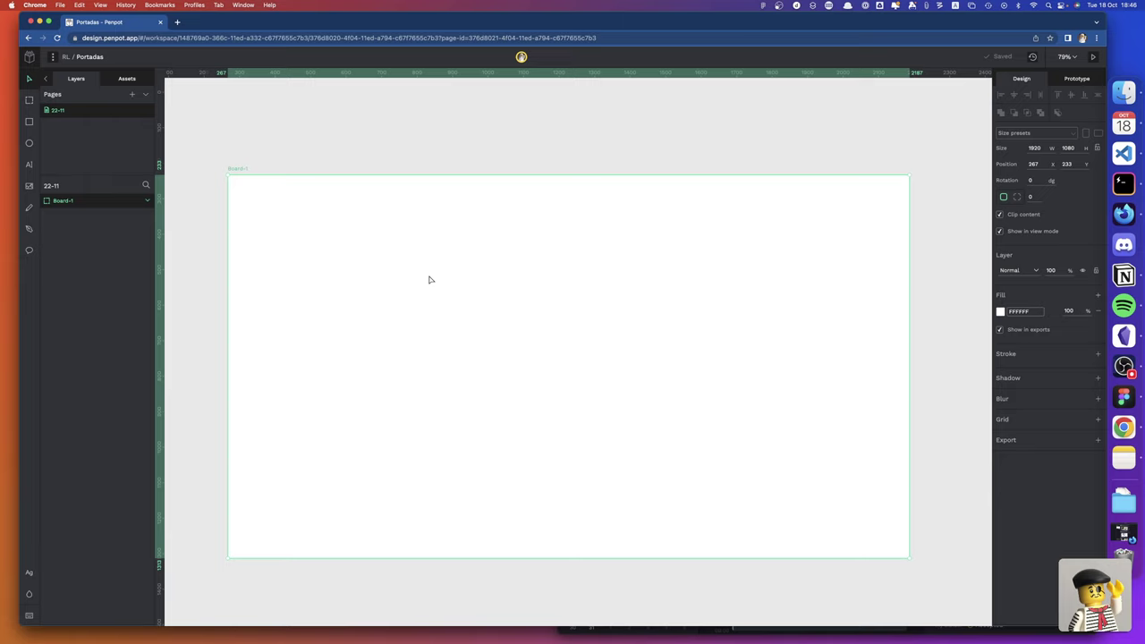
pyautogui.press('F6')
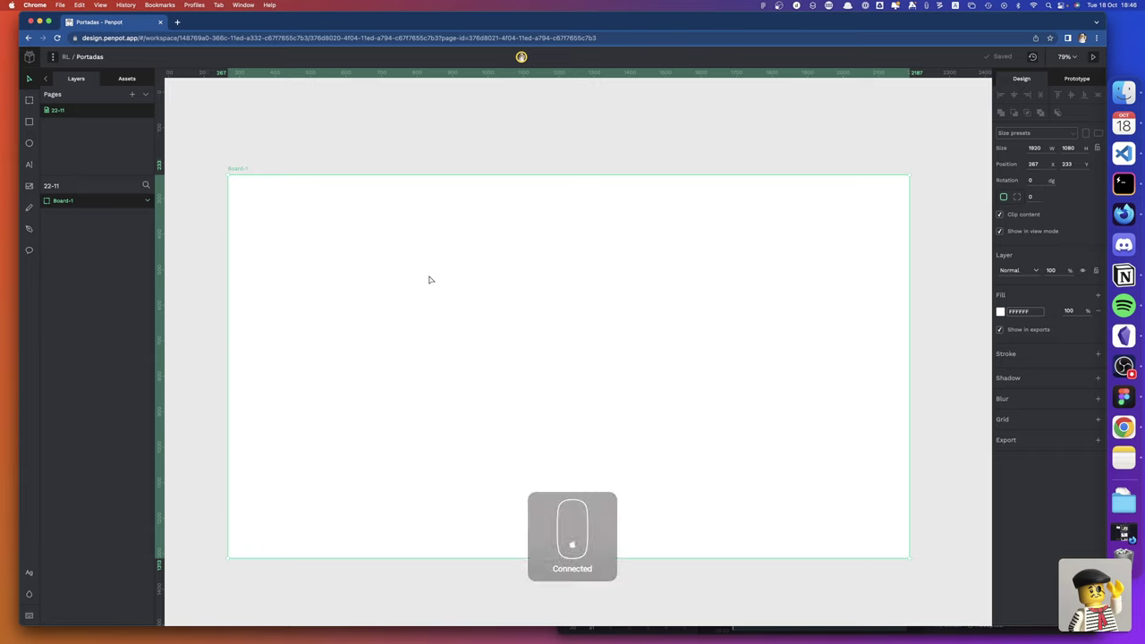
pyautogui.scroll(-3, 375, 320)
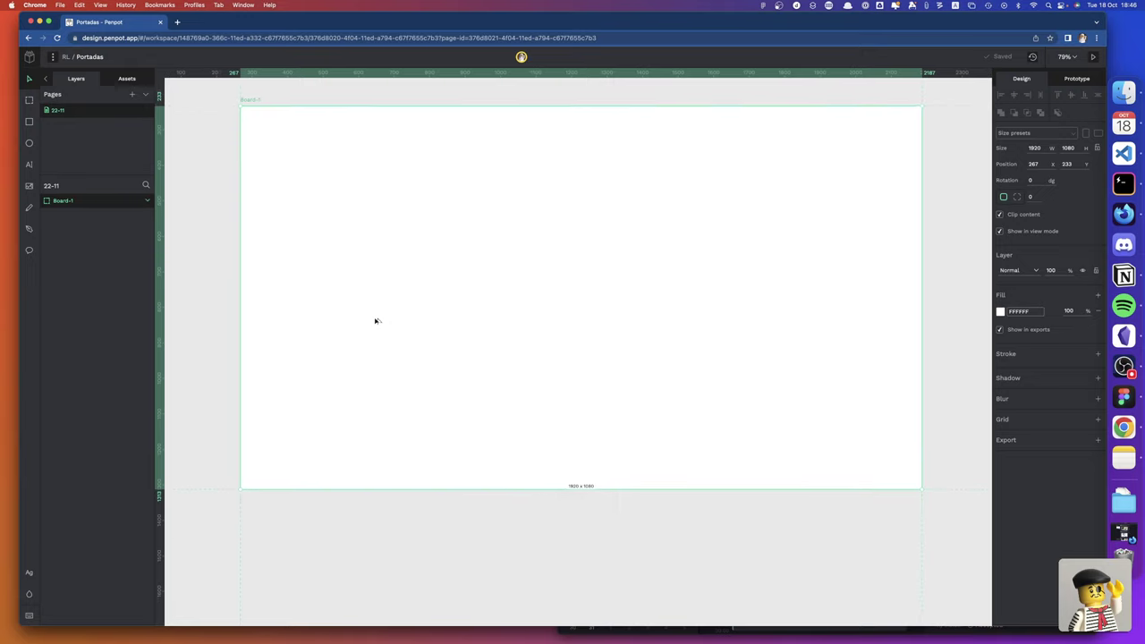
pyautogui.scroll(3, 376, 321)
pyautogui.scroll(-4, 375, 320)
pyautogui.scroll(3, 375, 321)
pyautogui.scroll(-1, 376, 322)
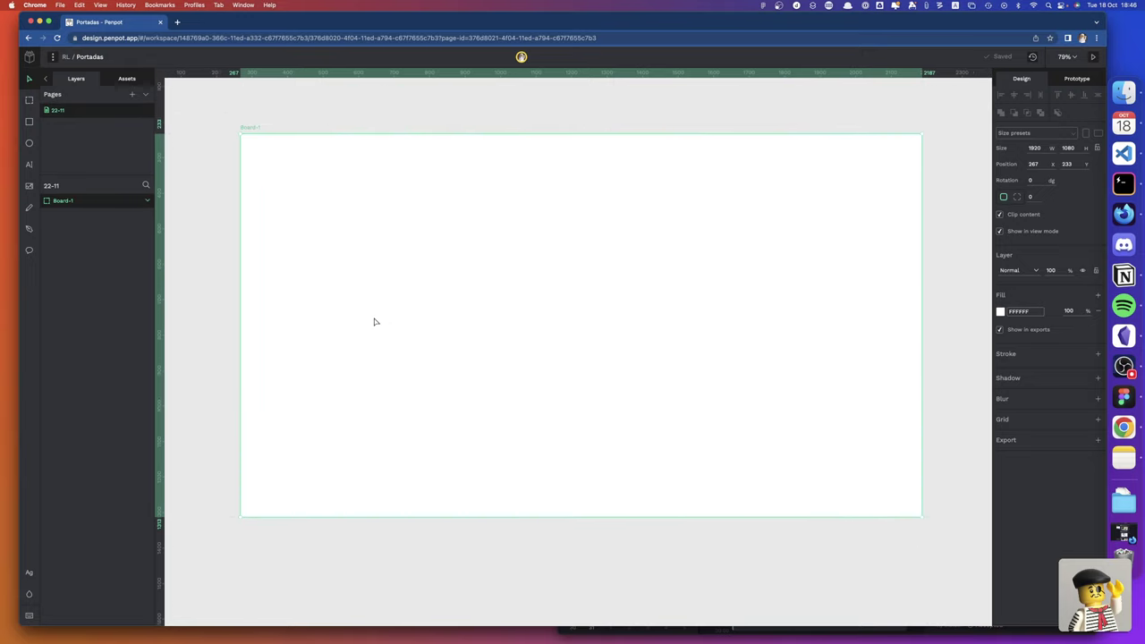
pyautogui.scroll(-5, 375, 321)
pyautogui.scroll(3, 374, 321)
pyautogui.scroll(1, 375, 321)
pyautogui.scroll(1, 375, 321)
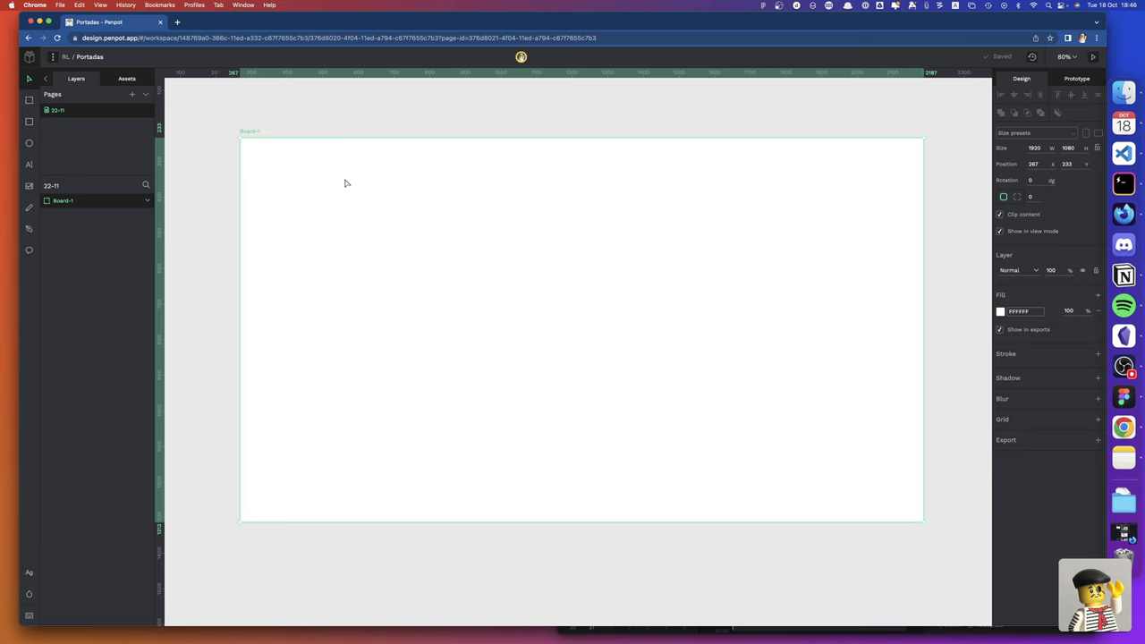
pyautogui.click(1123, 458)
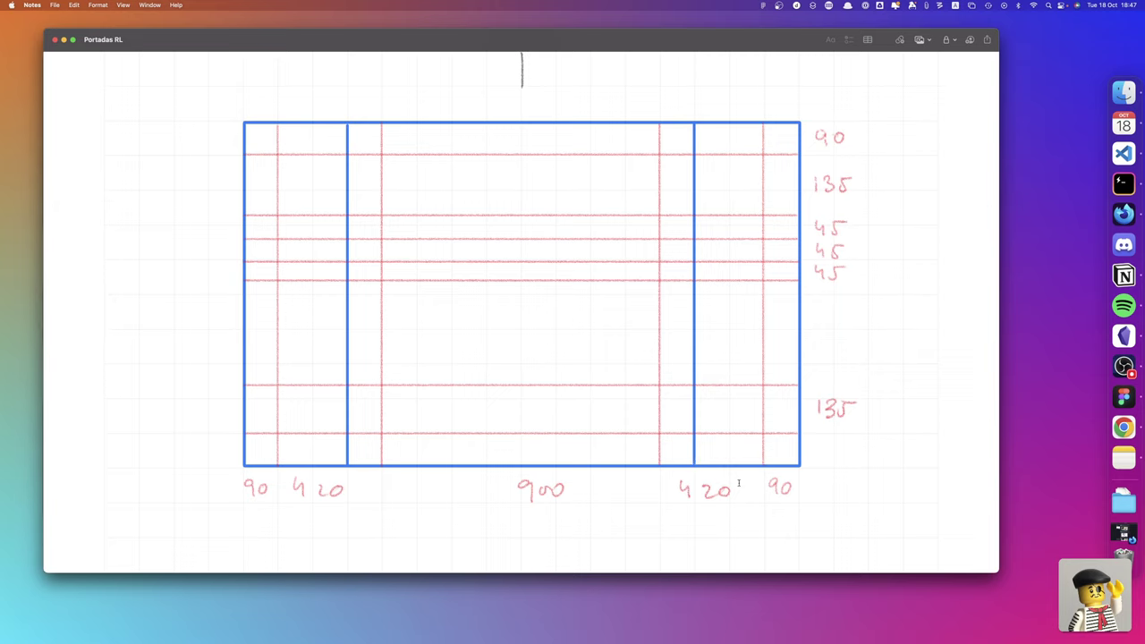
# After studying the Notes grid sketch, bring the Figma cover design back to the front
pyautogui.click(1123, 397)
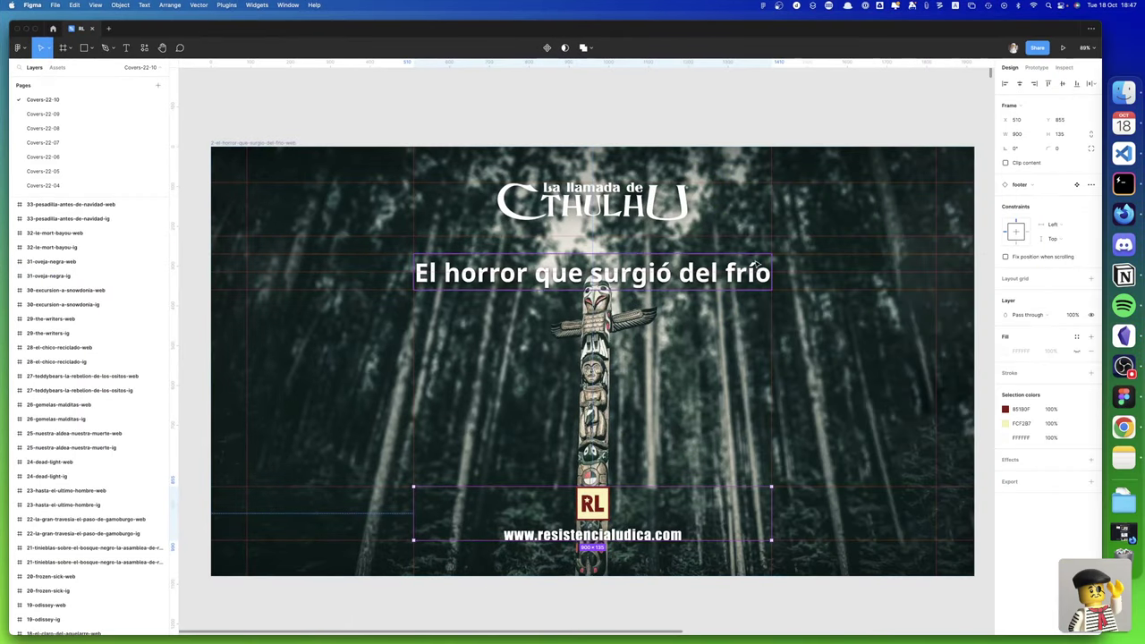
# Pan to the IG cover, measure its title area with a temporary 900 × 484 frame, then delete it
pyautogui.hscroll(5, 404, 291)
pyautogui.hscroll(4, 405, 290)
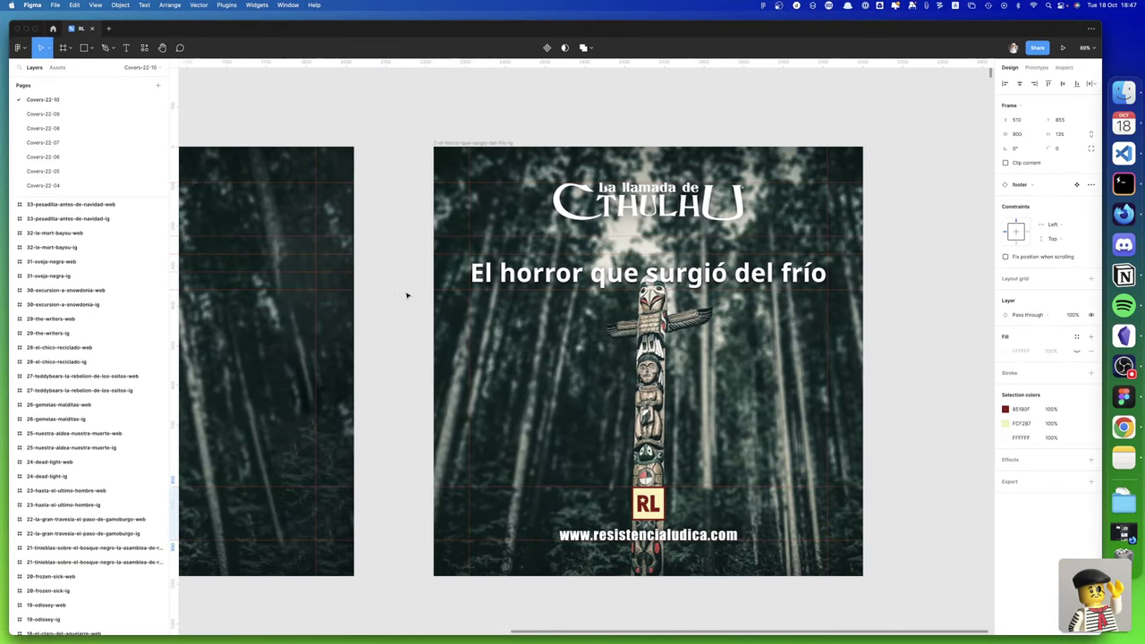
pyautogui.hscroll(2, 404, 290)
pyautogui.press('f')
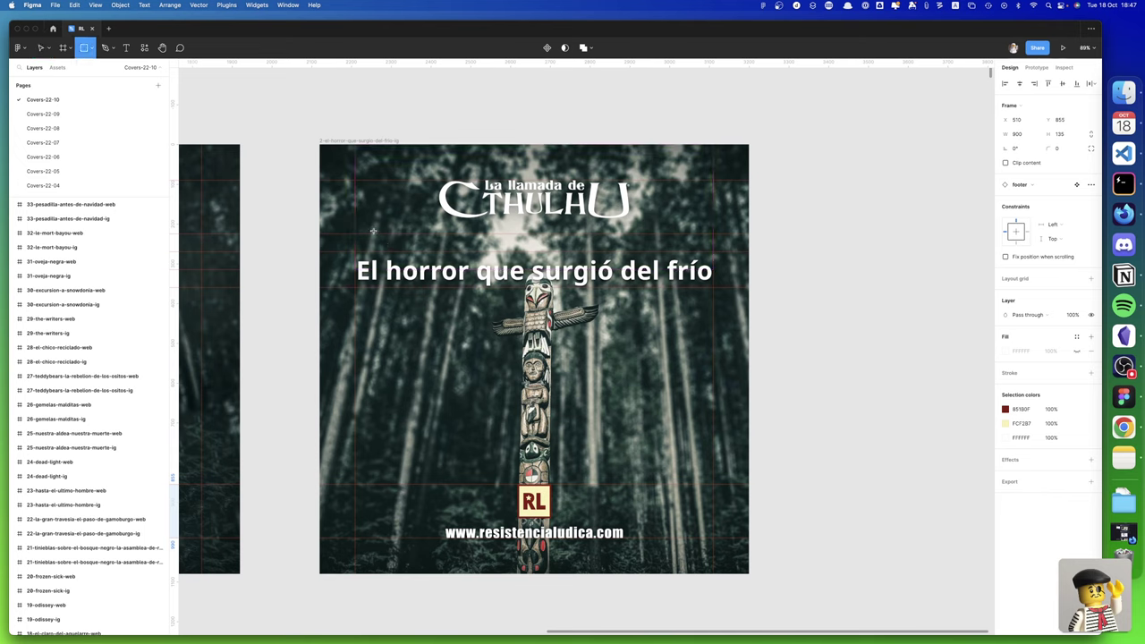
pyautogui.moveTo(355, 221); pyautogui.dragTo(713, 414)
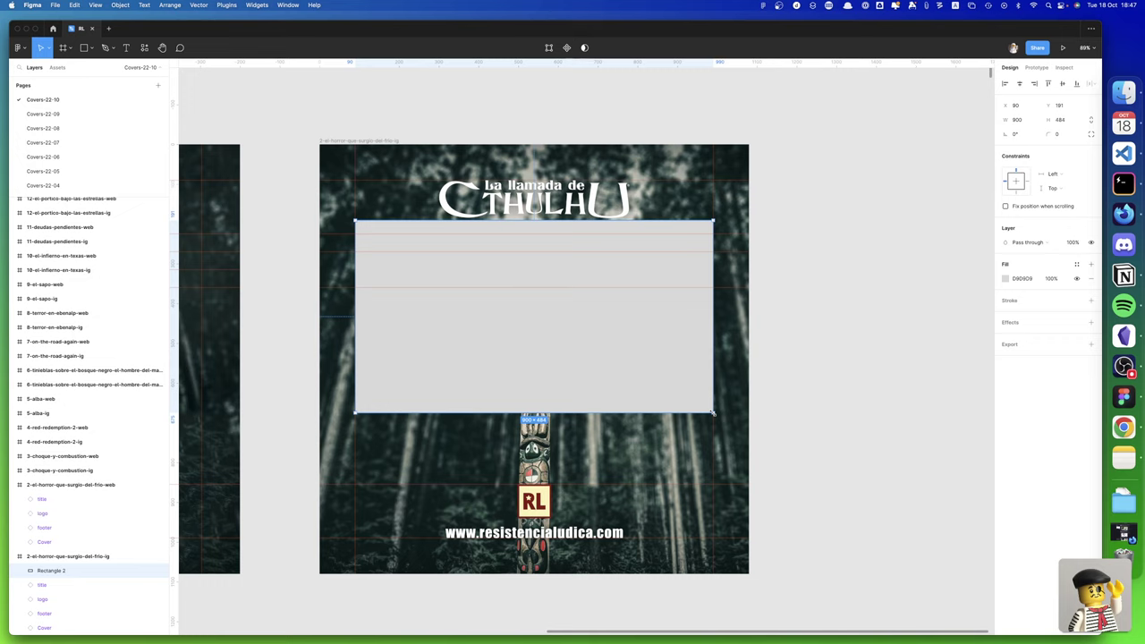
pyautogui.moveTo(682, 356)
pyautogui.press('Delete')
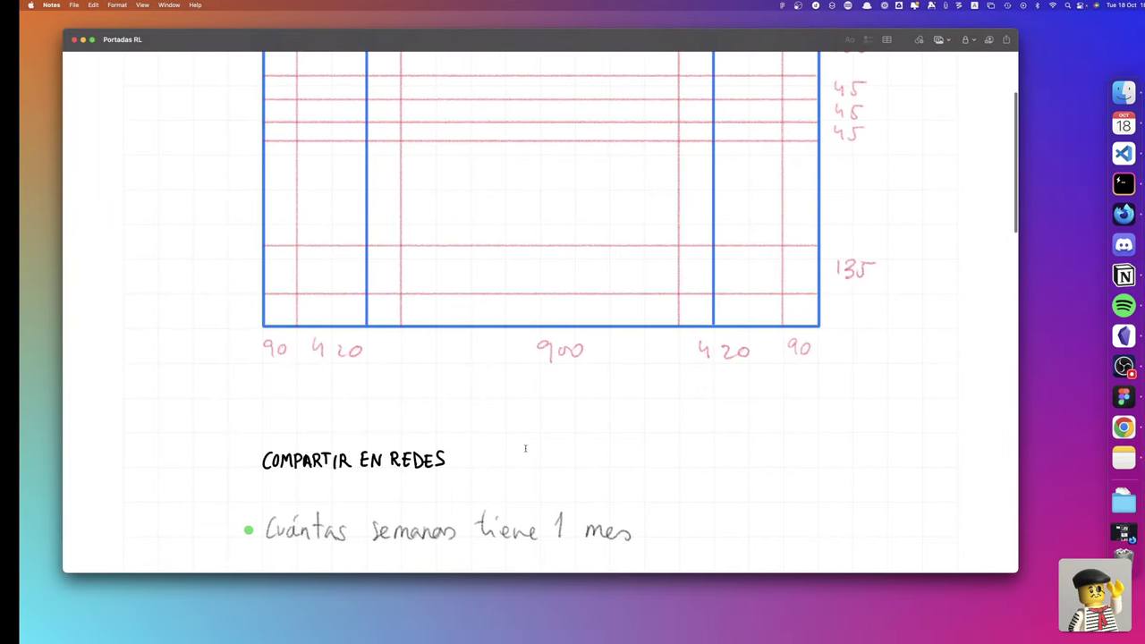
# Scroll through the Notes grid sketch, then switch desktop spaces back to Penpot
pyautogui.scroll(5, 524, 447)
pyautogui.scroll(-5, 525, 447)
pyautogui.scroll(-2, 525, 447)
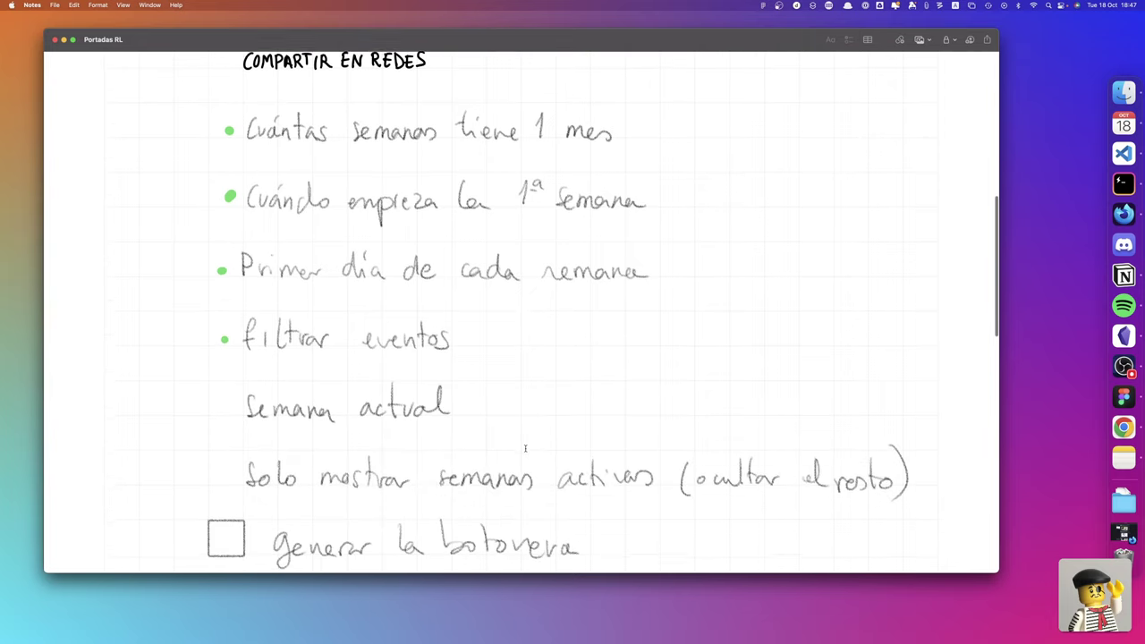
pyautogui.scroll(10, 525, 447)
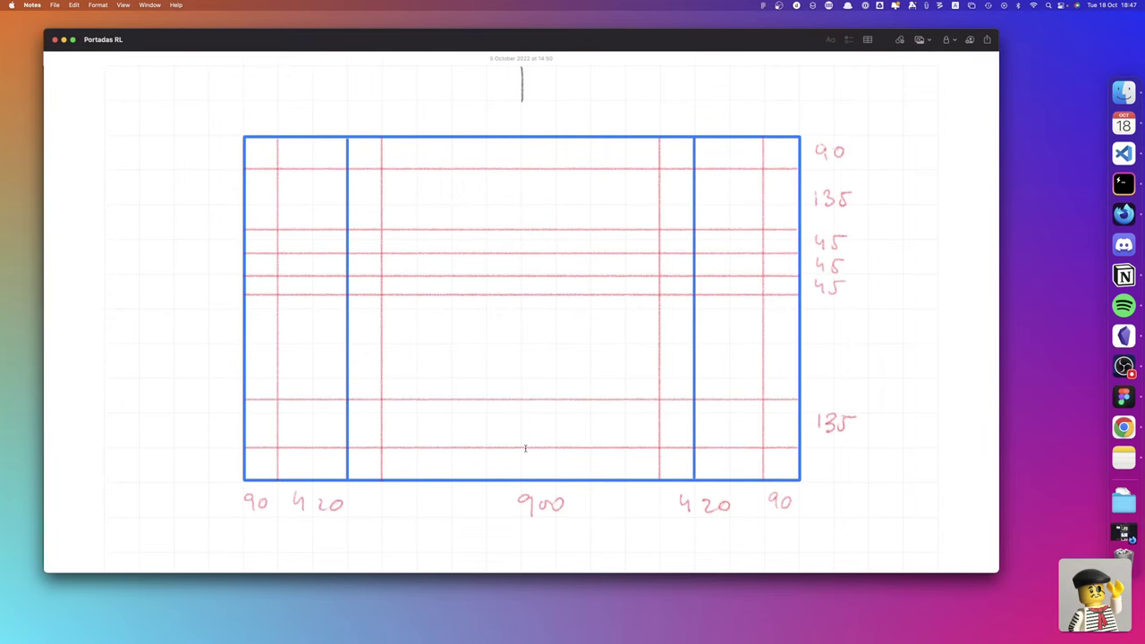
pyautogui.hotkey('ctrl', 'Right')
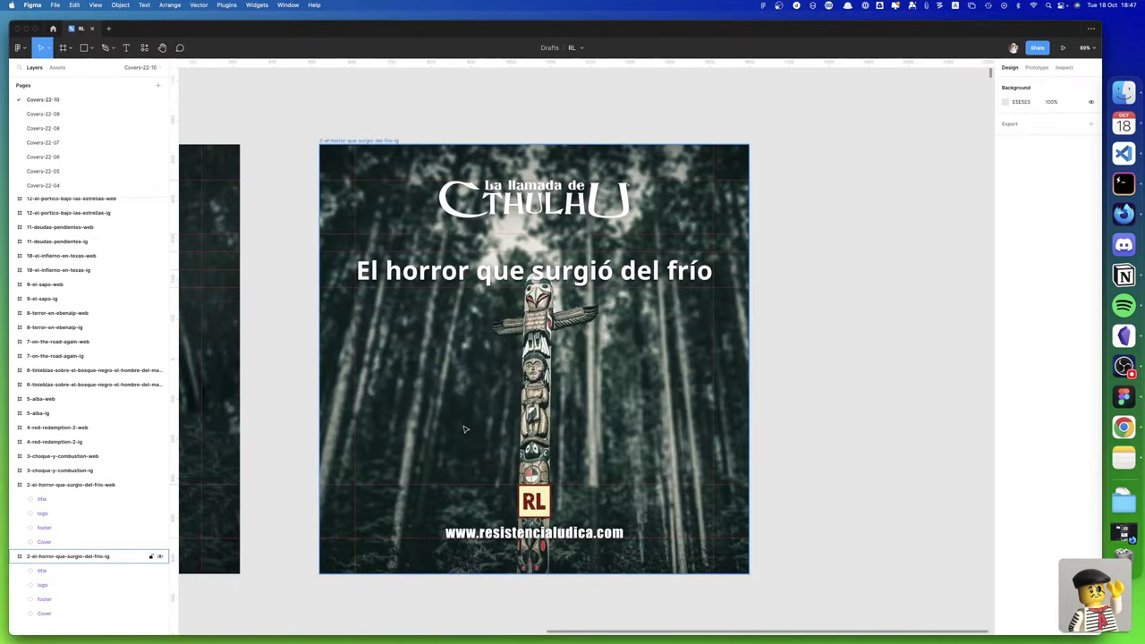
pyautogui.hotkey('ctrl', 'Right')
pyautogui.hotkey('ctrl', 'Right')
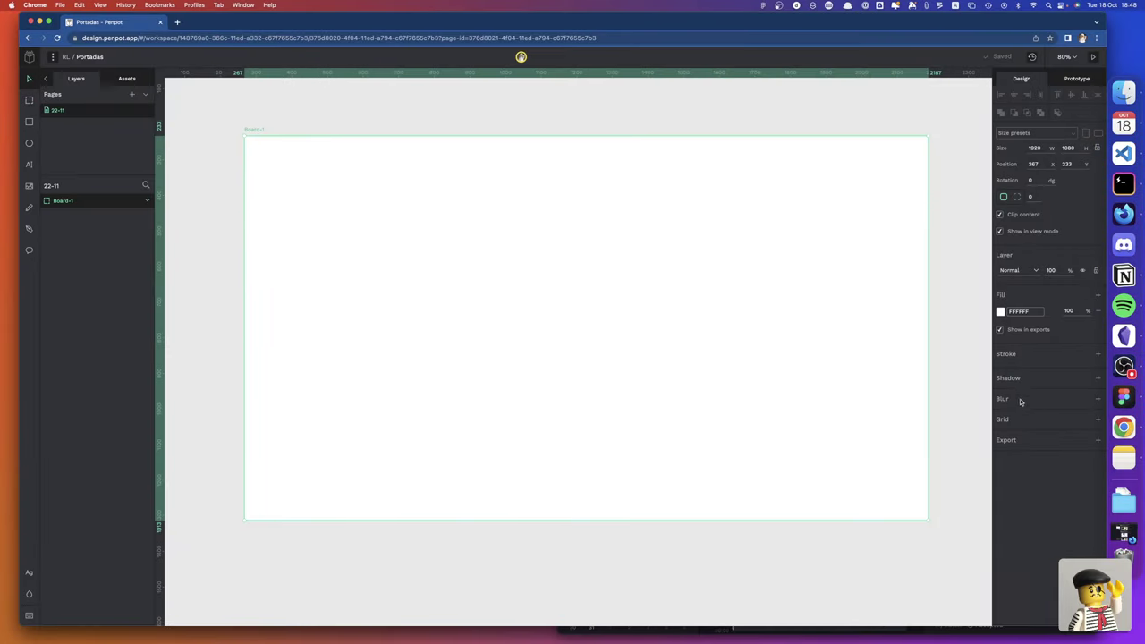
# Add a layout grid to Board-1 as a Rows grid aligned to Top
pyautogui.click(1097, 419)
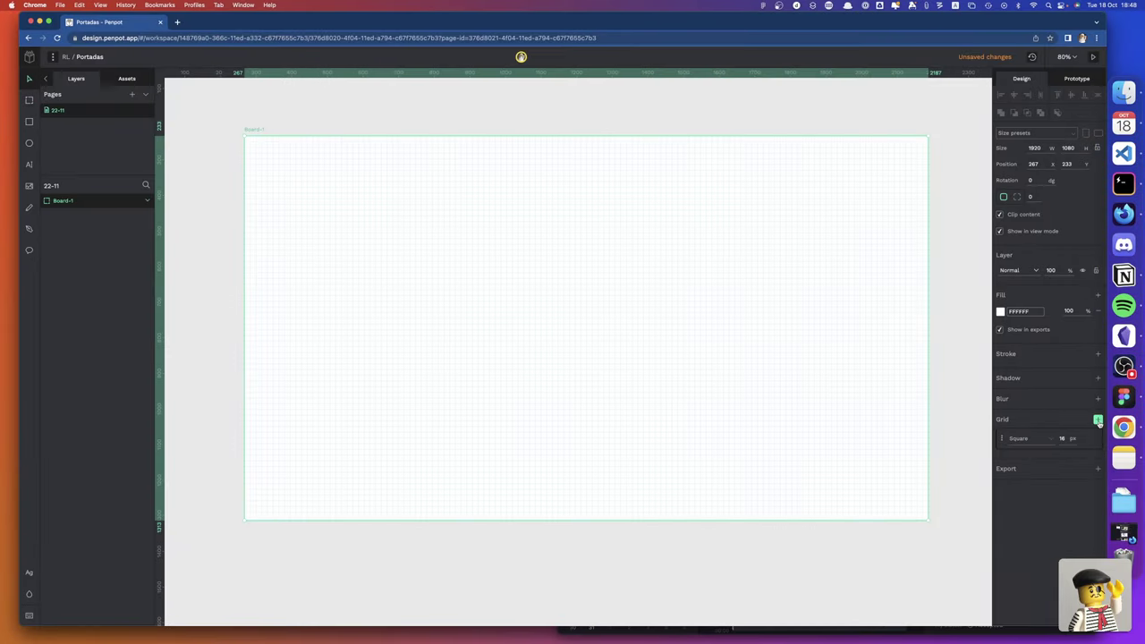
pyautogui.click(1001, 438)
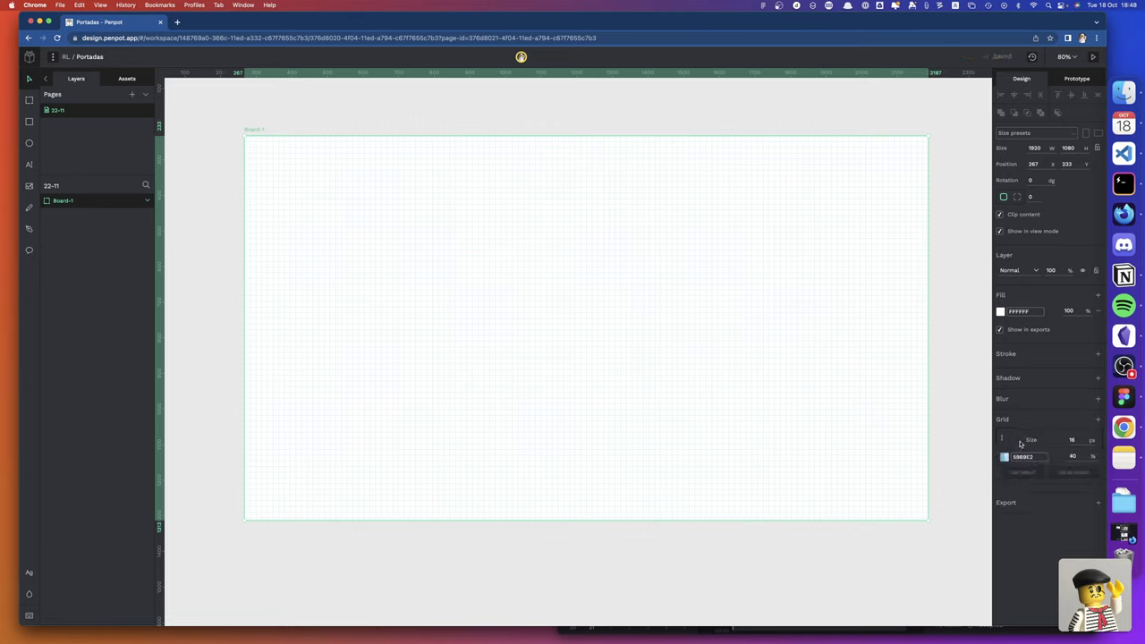
pyautogui.click(1001, 439)
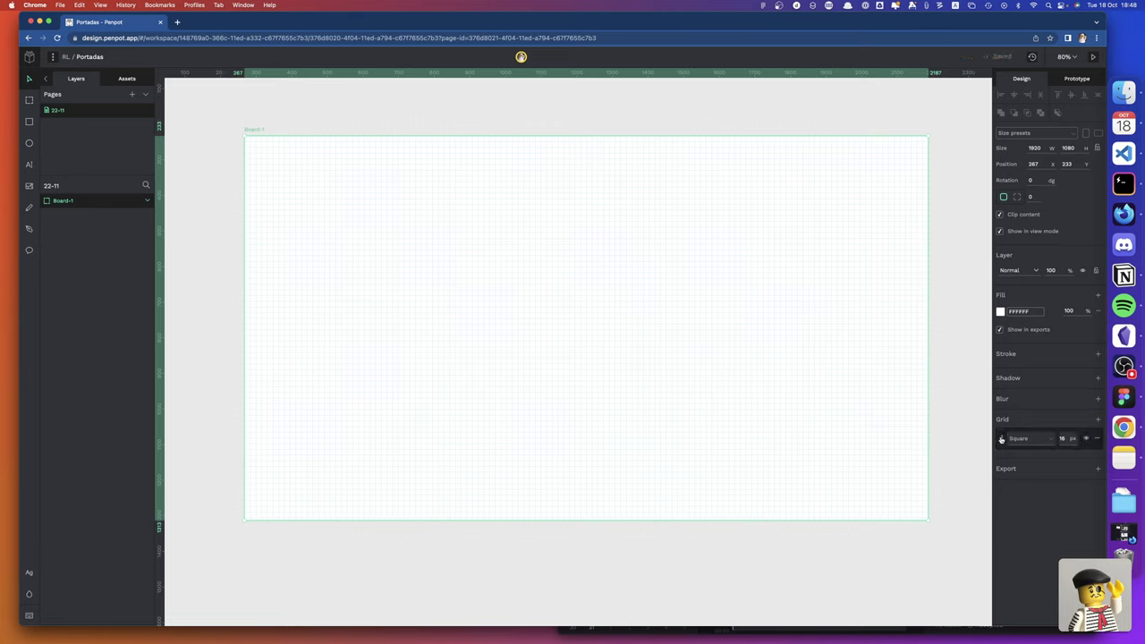
pyautogui.click(1039, 486)
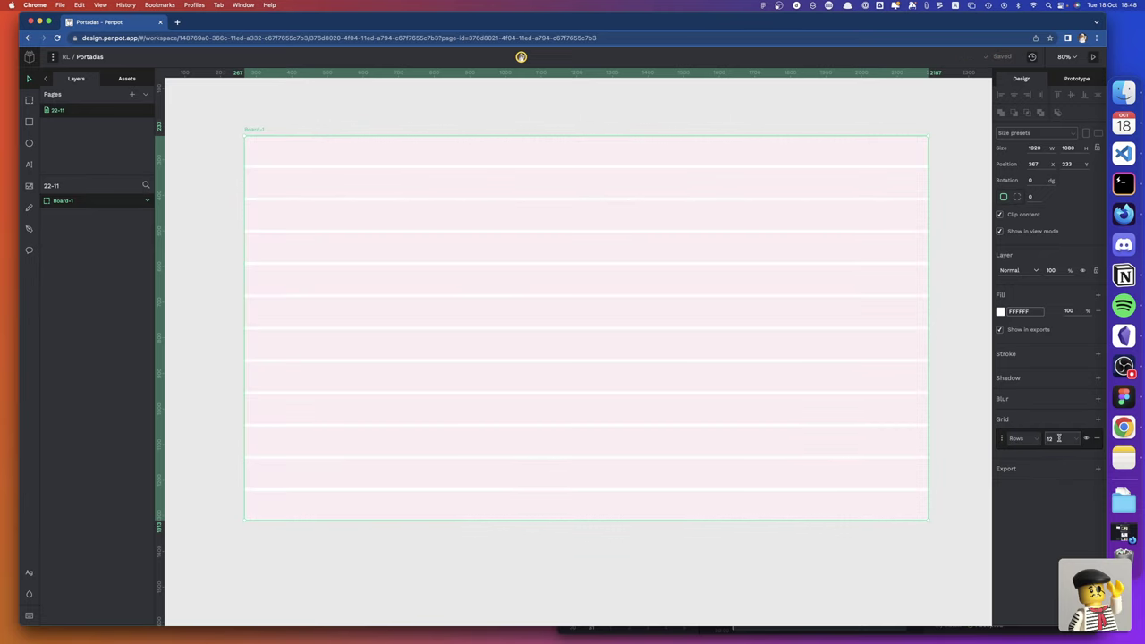
pyautogui.click(1002, 439)
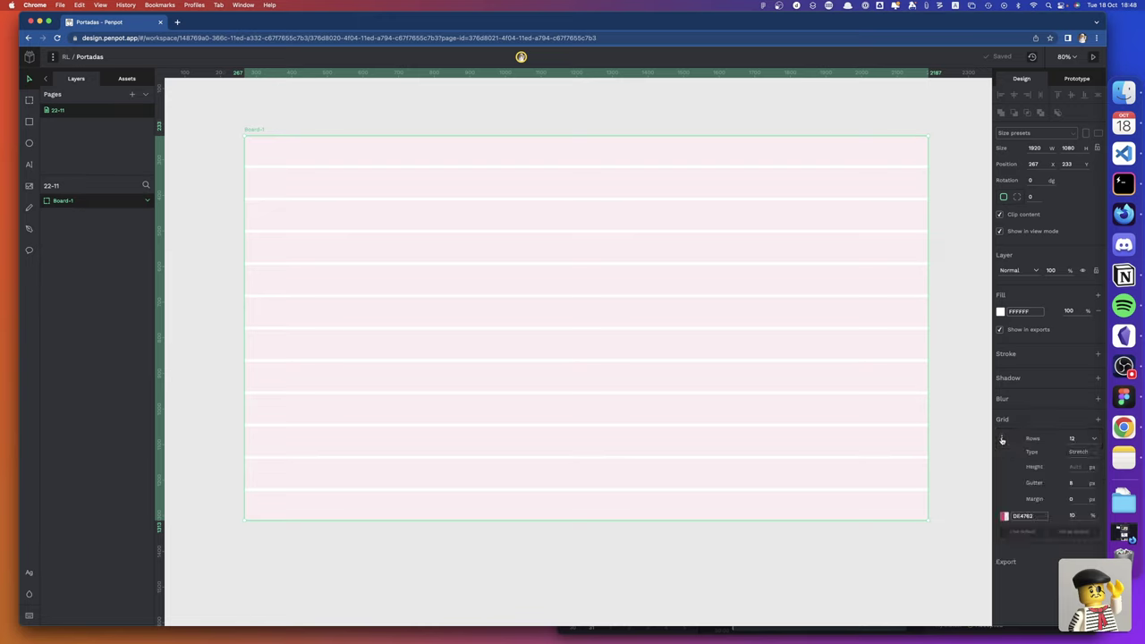
pyautogui.click(1079, 453)
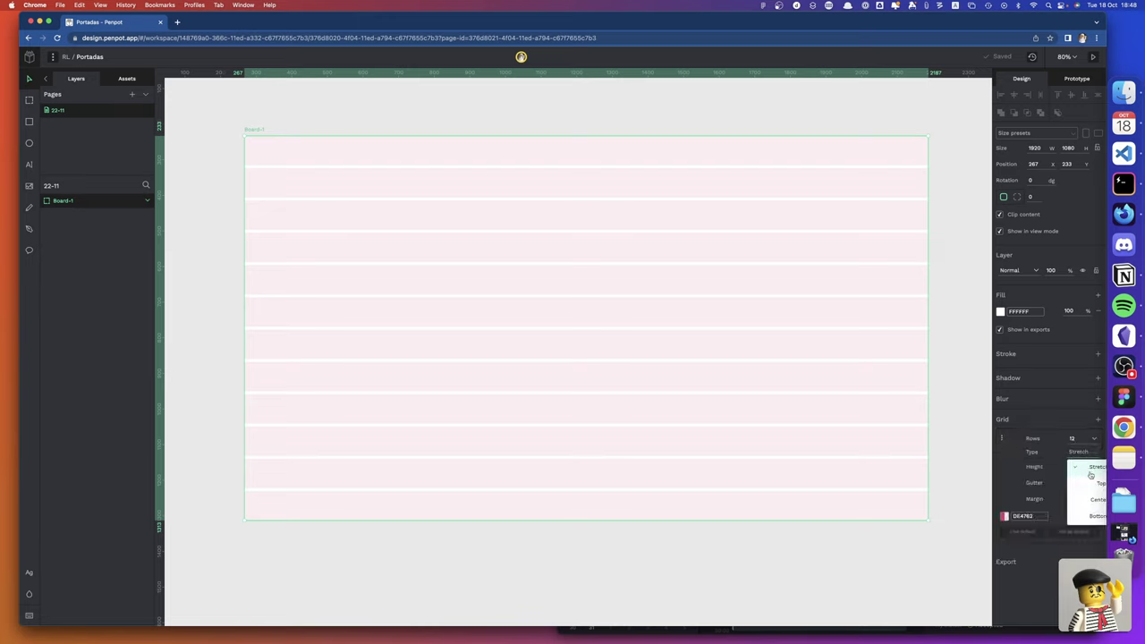
pyautogui.click(1087, 482)
# Set the row grid to 45 px height, 45 px gutter and 0 margin
pyautogui.click(1078, 467)
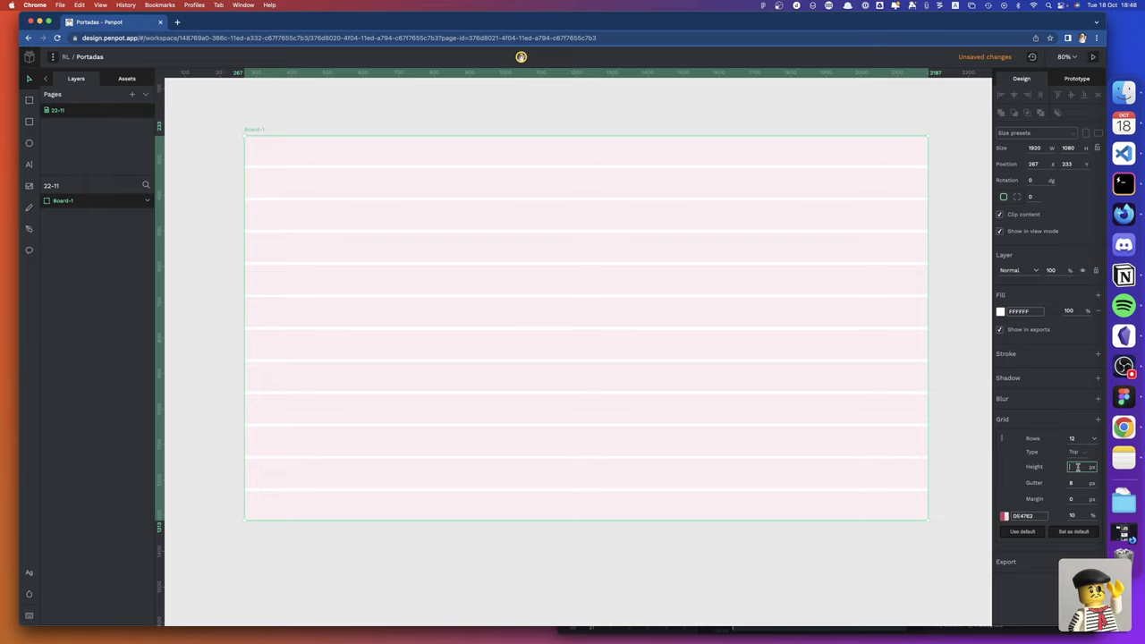
pyautogui.write('45')
pyautogui.press('Return')
pyautogui.press('4')
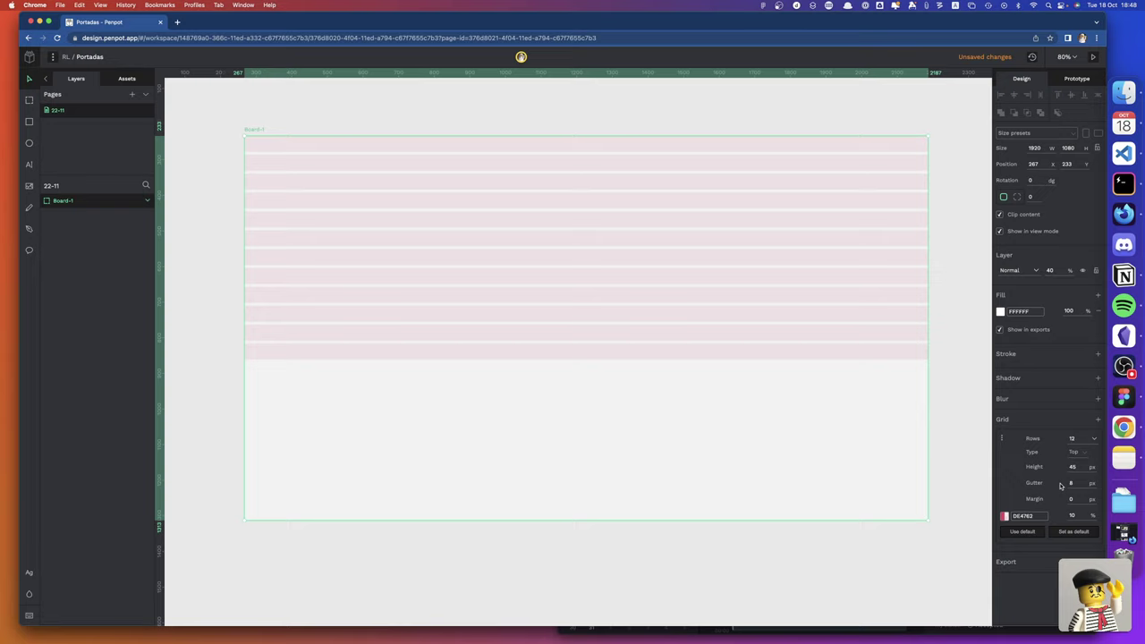
pyautogui.click(1078, 483)
pyautogui.press('BackSpace')
pyautogui.click(1079, 498)
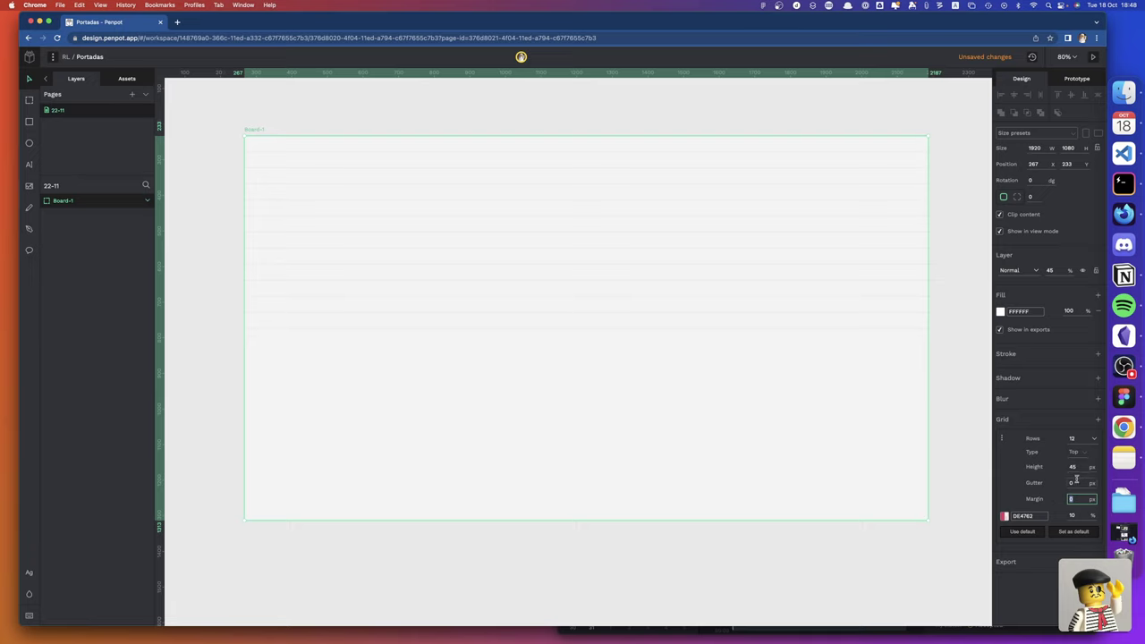
pyautogui.click(1077, 498)
pyautogui.click(1076, 483)
pyautogui.write('45')
pyautogui.click(1077, 498)
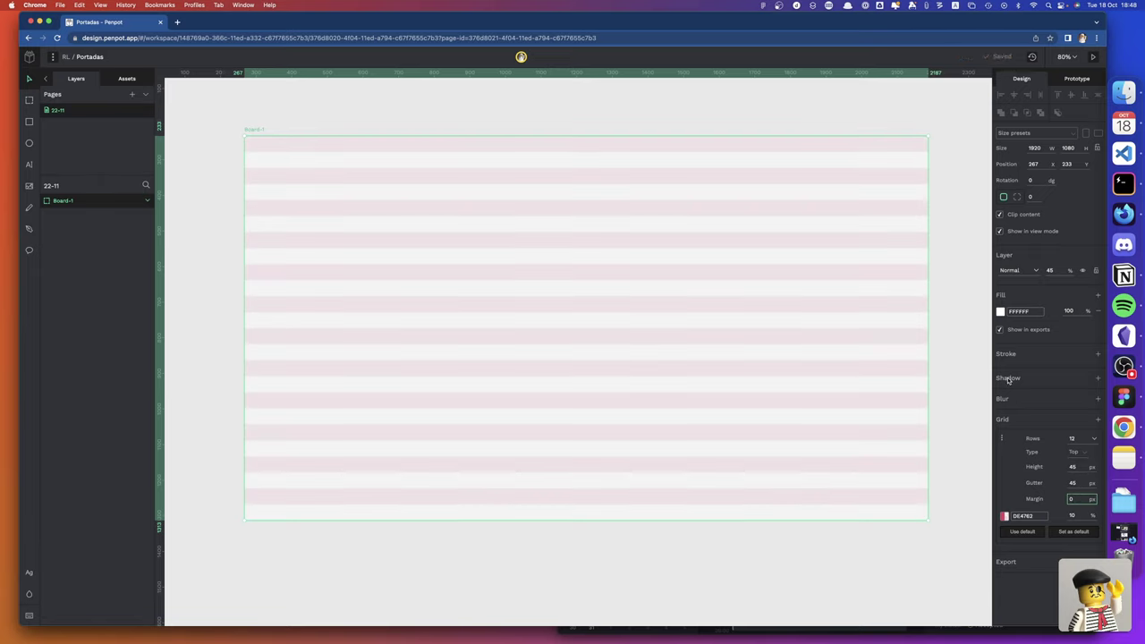
pyautogui.press('Escape')
# Draw a test ellipse near the board's top centre, then delete it
pyautogui.press('e')
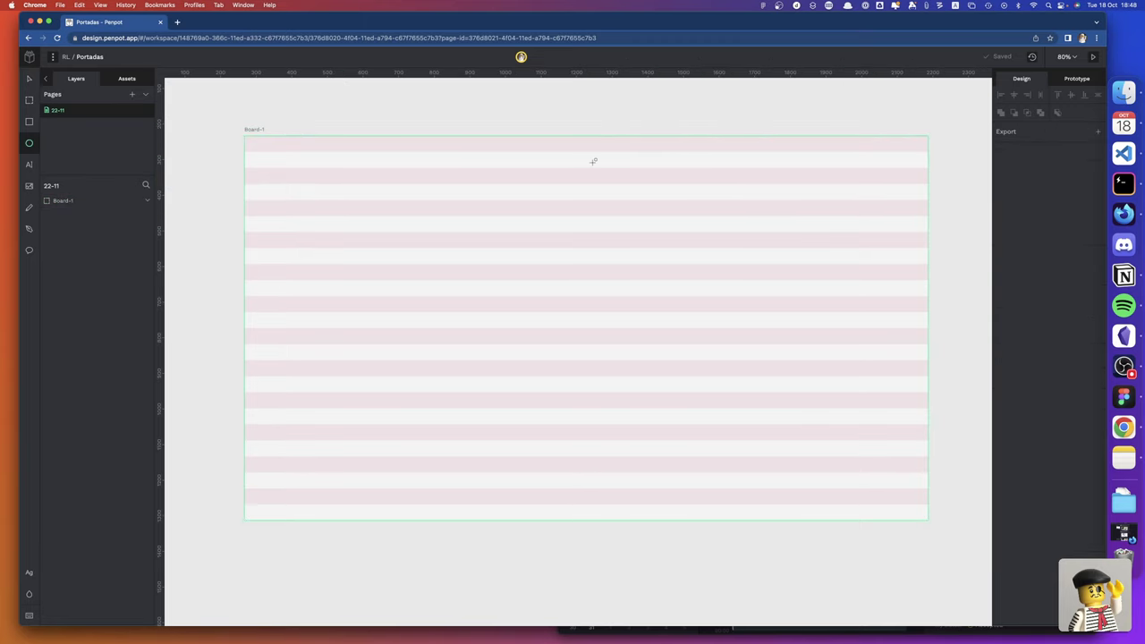
pyautogui.moveTo(586, 154); pyautogui.dragTo(622, 168)
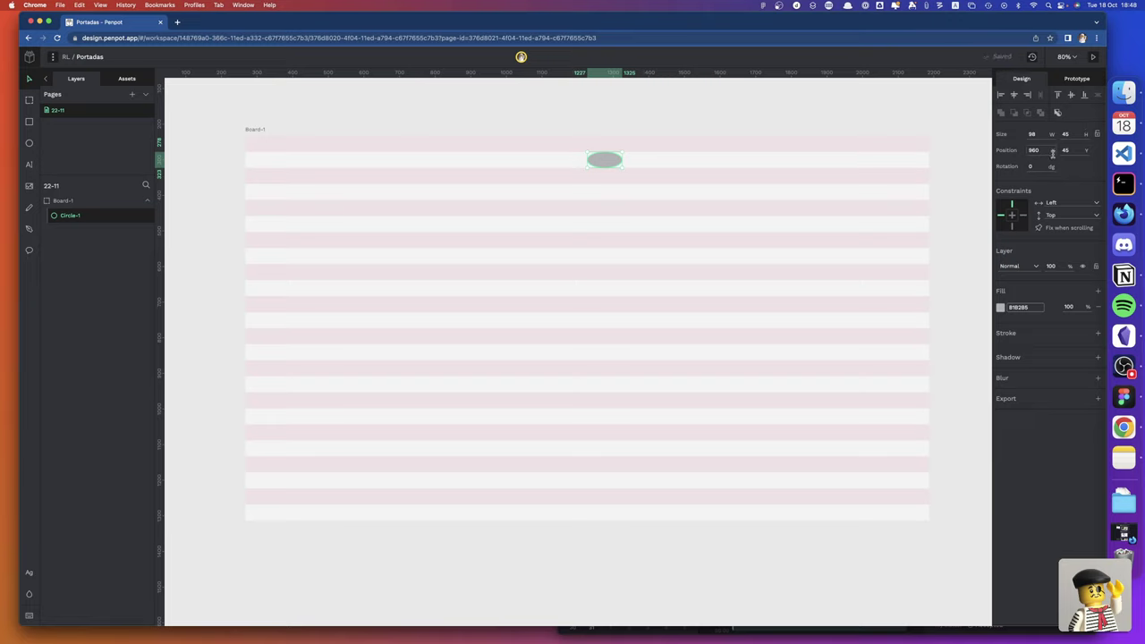
pyautogui.press('Delete')
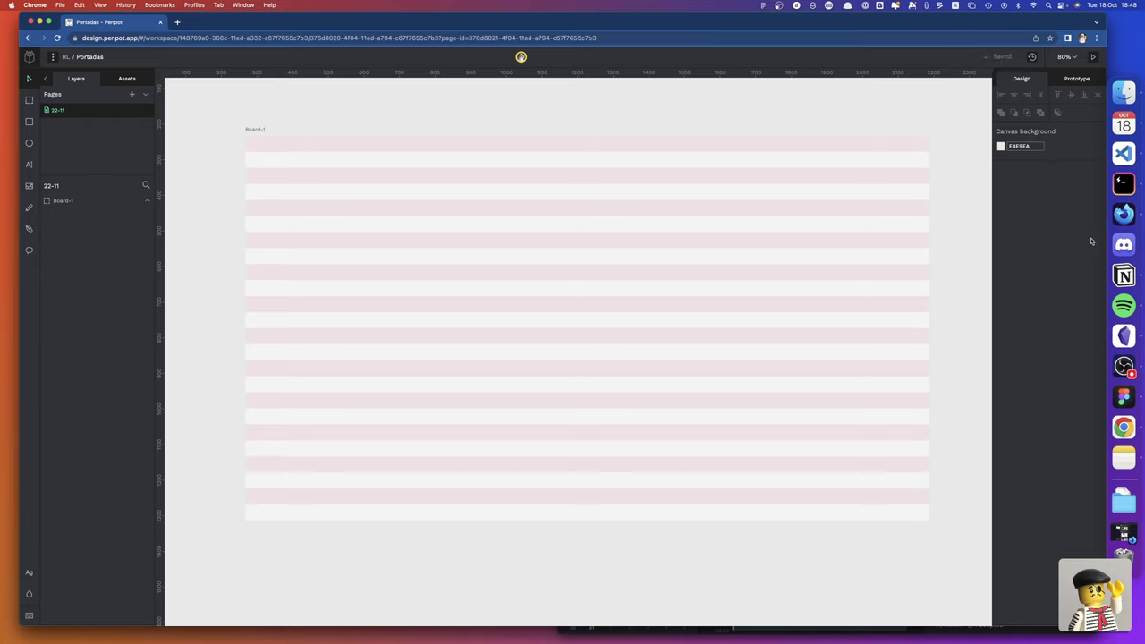
# Rename Board-1 to 'web' in the Layers panel
pyautogui.click(252, 129)
pyautogui.doubleClick(123, 201)
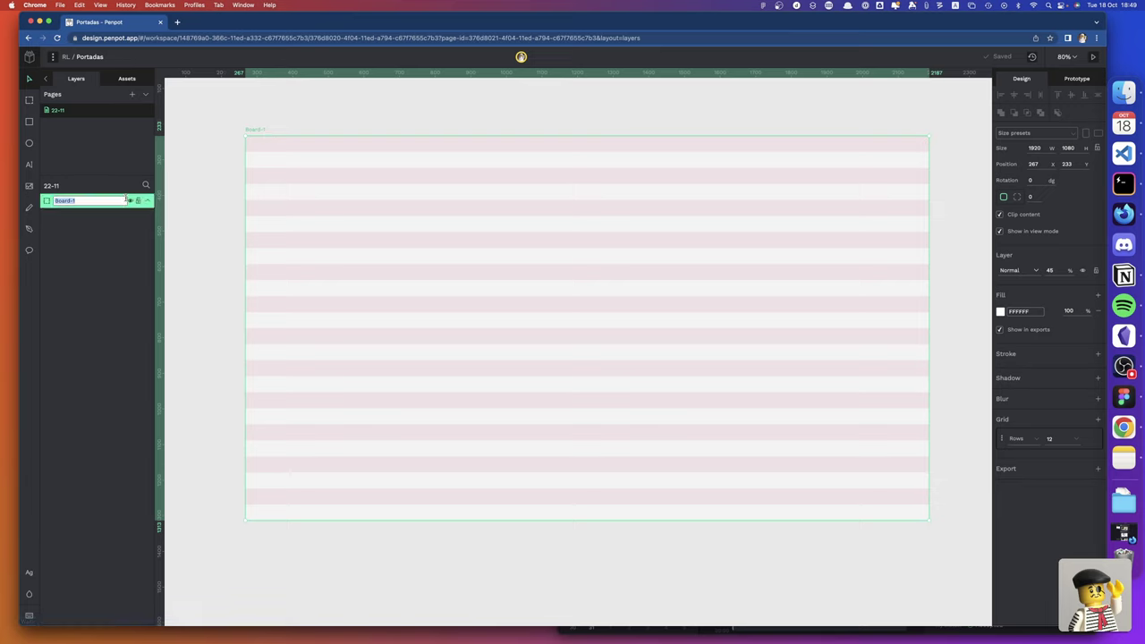
pyautogui.write('web')
pyautogui.press('Return')
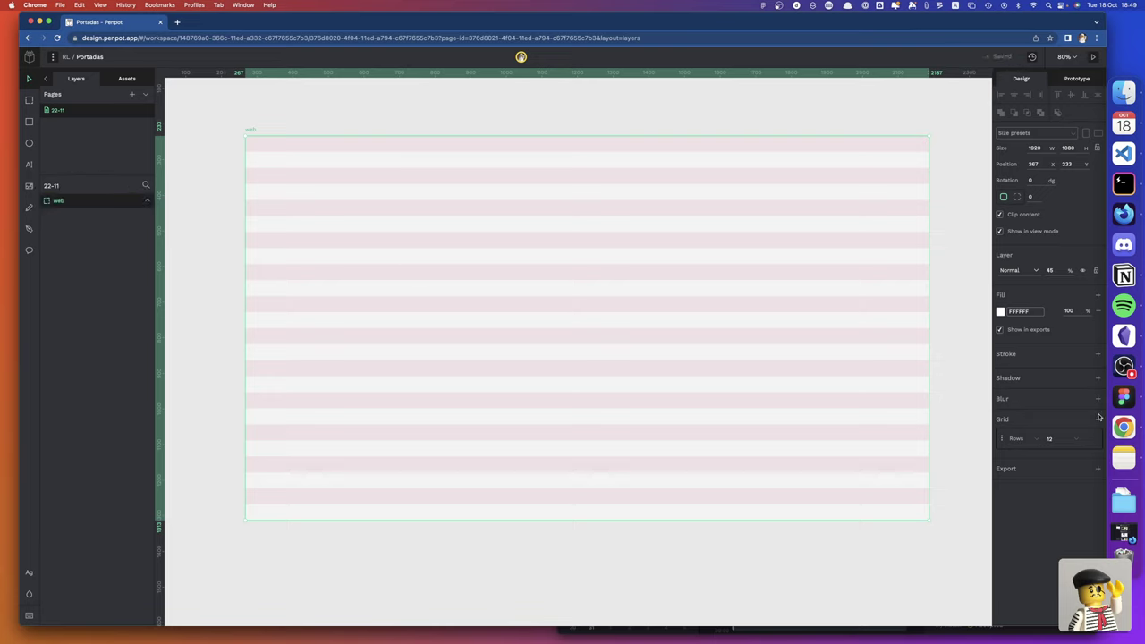
# Add a second layout grid as a single-column Columns grid
pyautogui.click(1097, 419)
pyautogui.click(1021, 463)
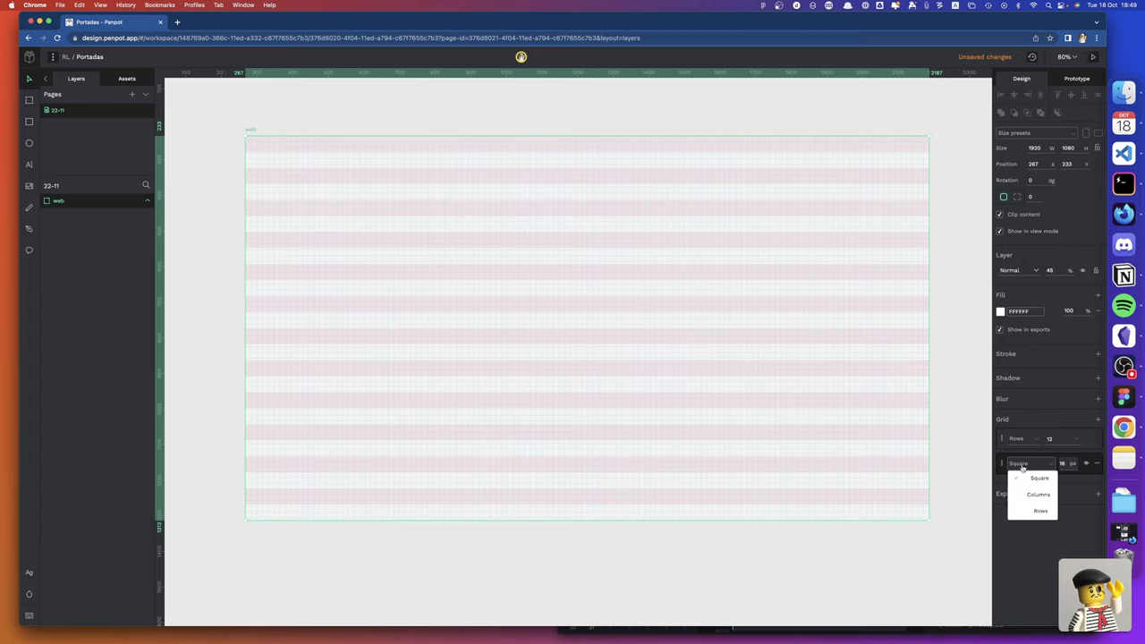
pyautogui.click(1040, 499)
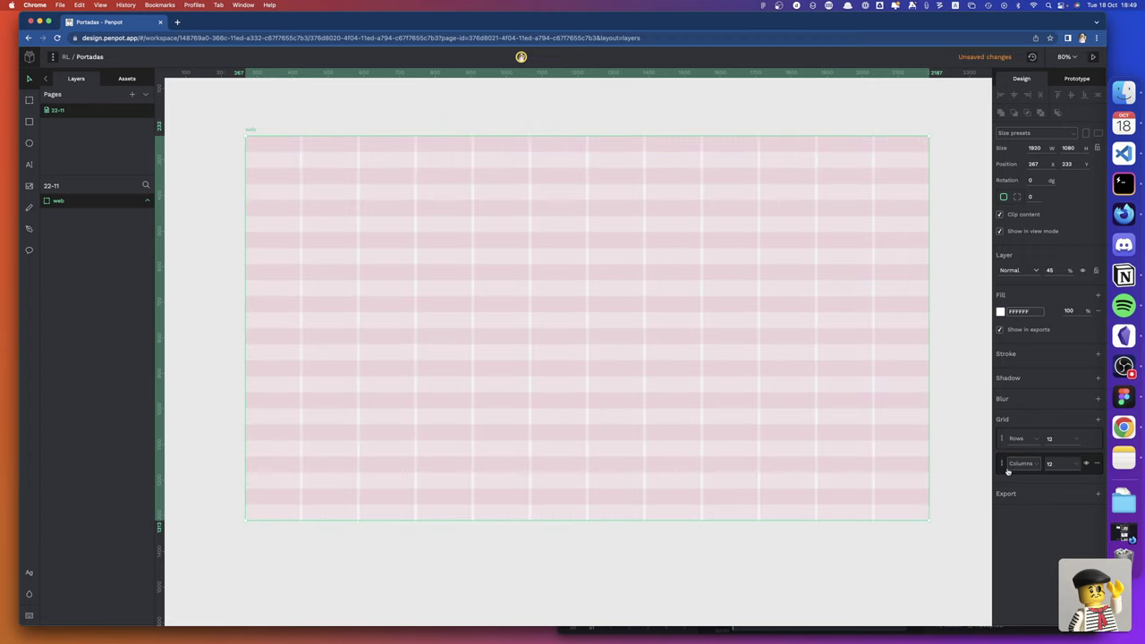
pyautogui.click(1062, 463)
pyautogui.press('BackSpace')
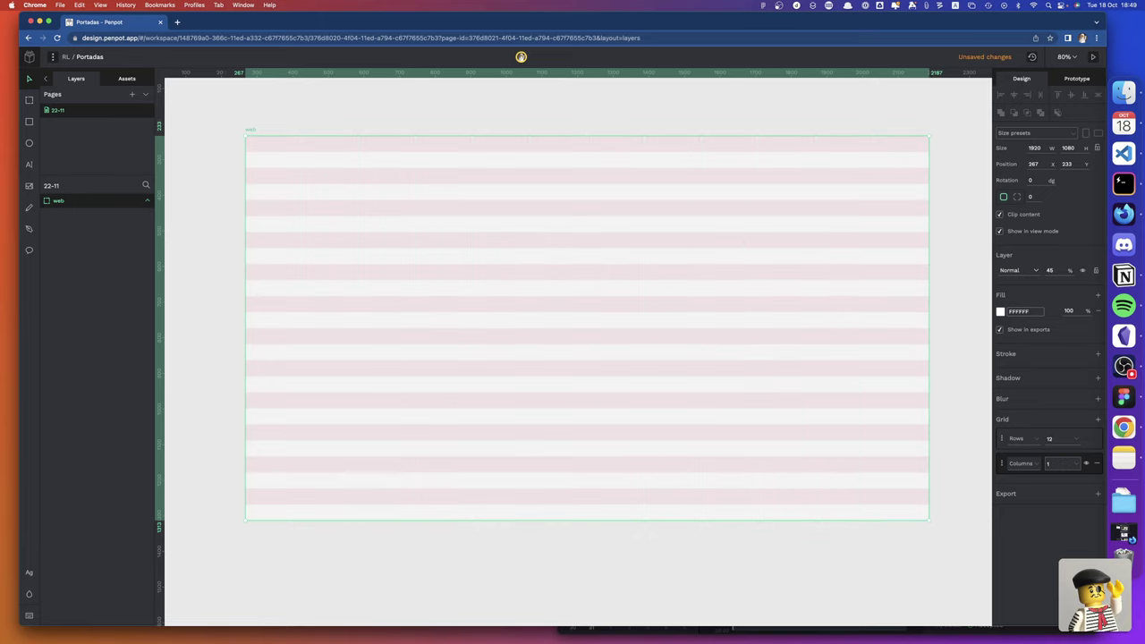
# Centre the column on the board and set its width to 800
pyautogui.click(1001, 463)
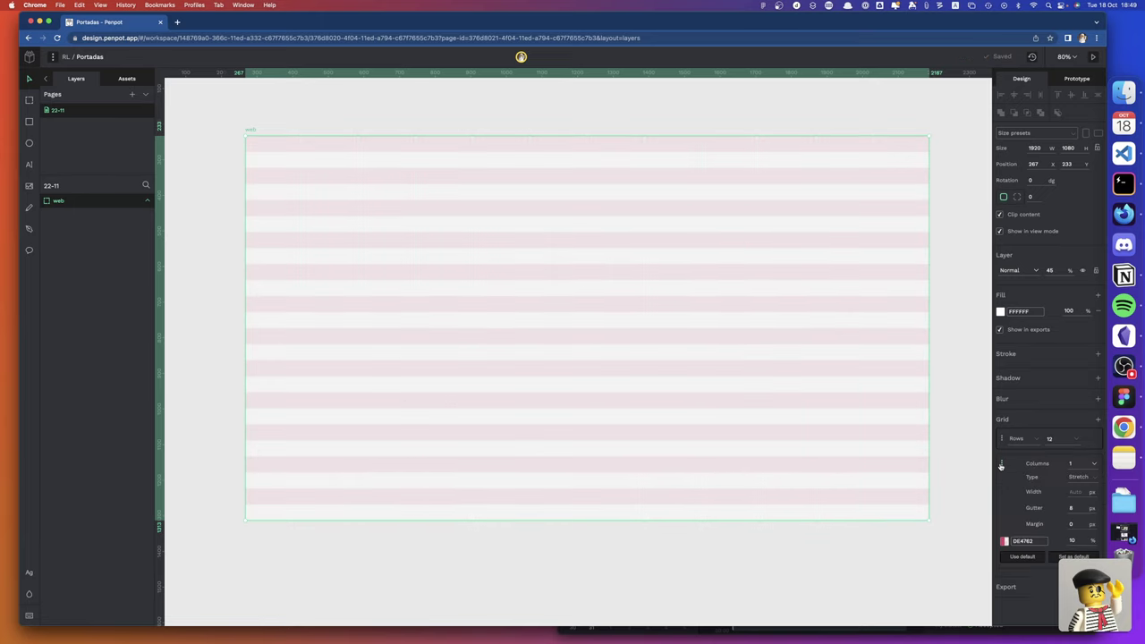
pyautogui.click(1076, 480)
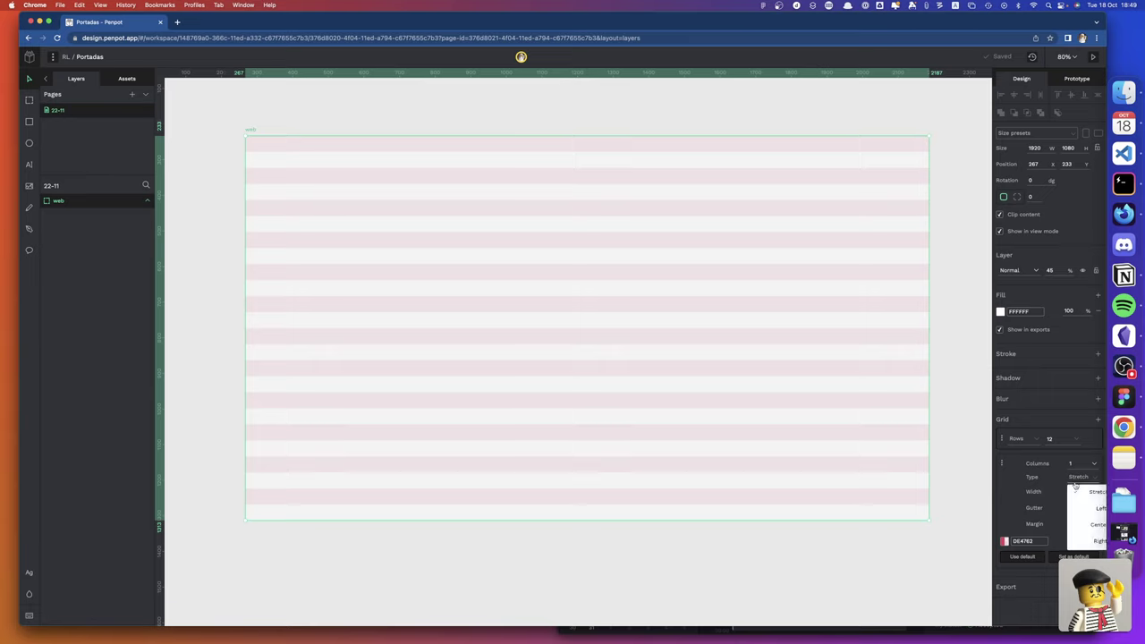
pyautogui.click(1096, 525)
pyautogui.click(1073, 491)
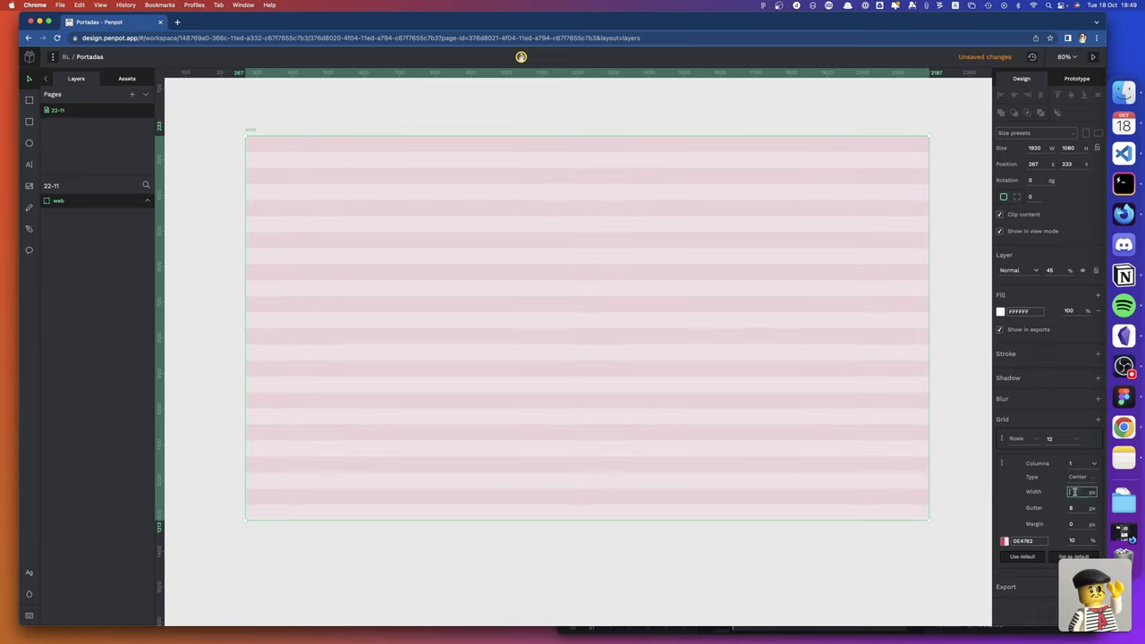
pyautogui.write('800')
pyautogui.press('Tab')
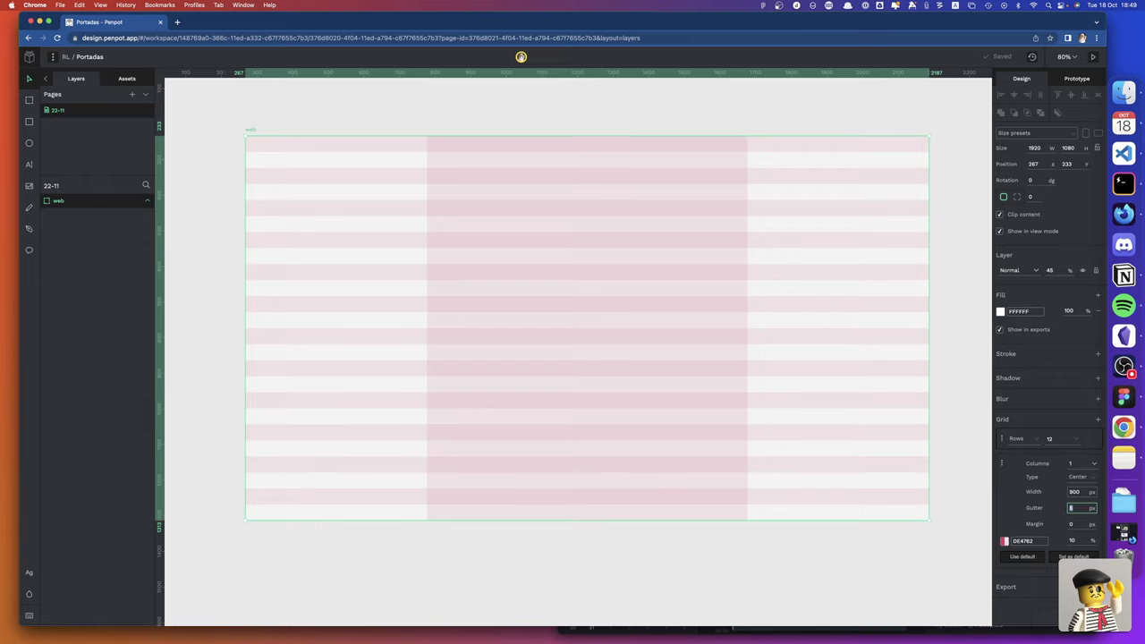
pyautogui.click(921, 542)
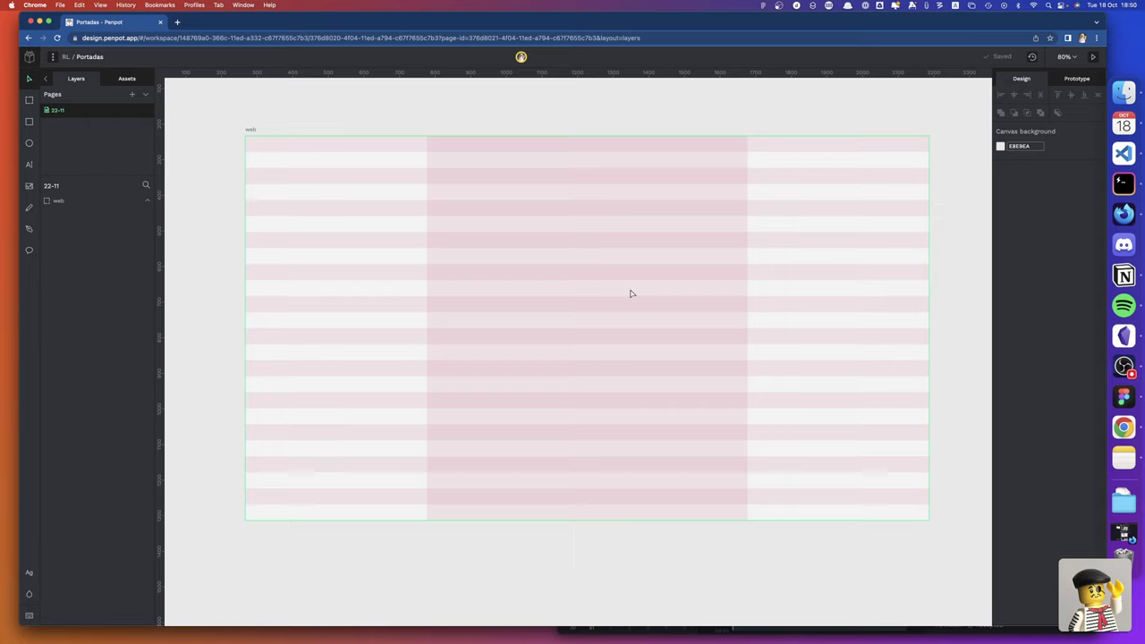
# Switch desktop spaces back to Figma and select the Cthulhu cover's 900 × 135 footer layer
pyautogui.hotkey('ctrl', 'Left')
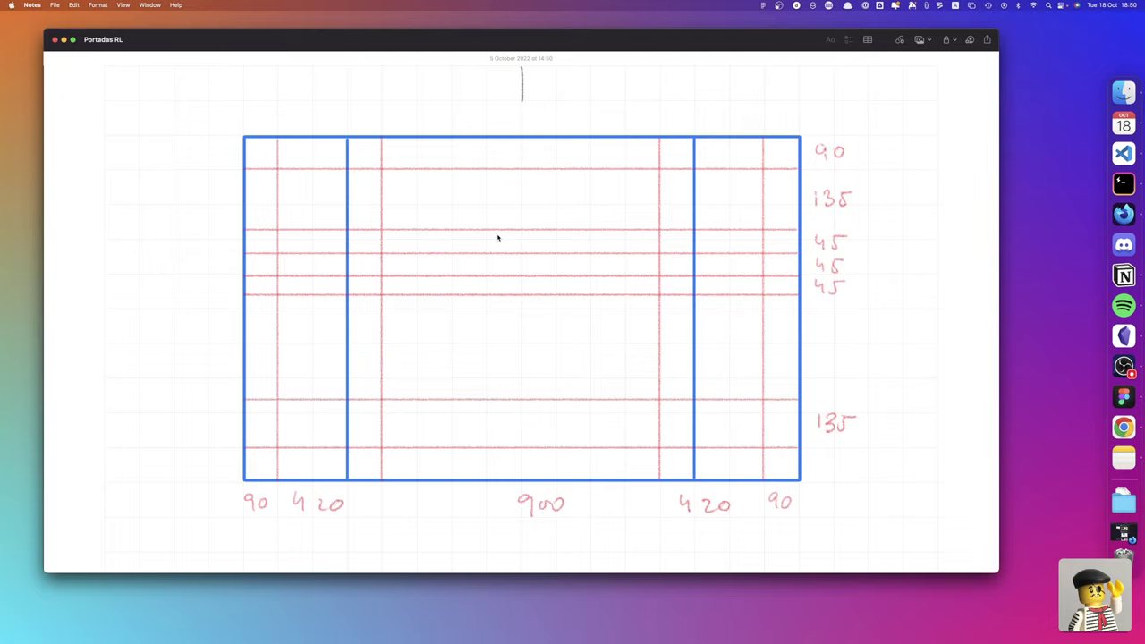
pyautogui.hotkey('ctrl', 'Right')
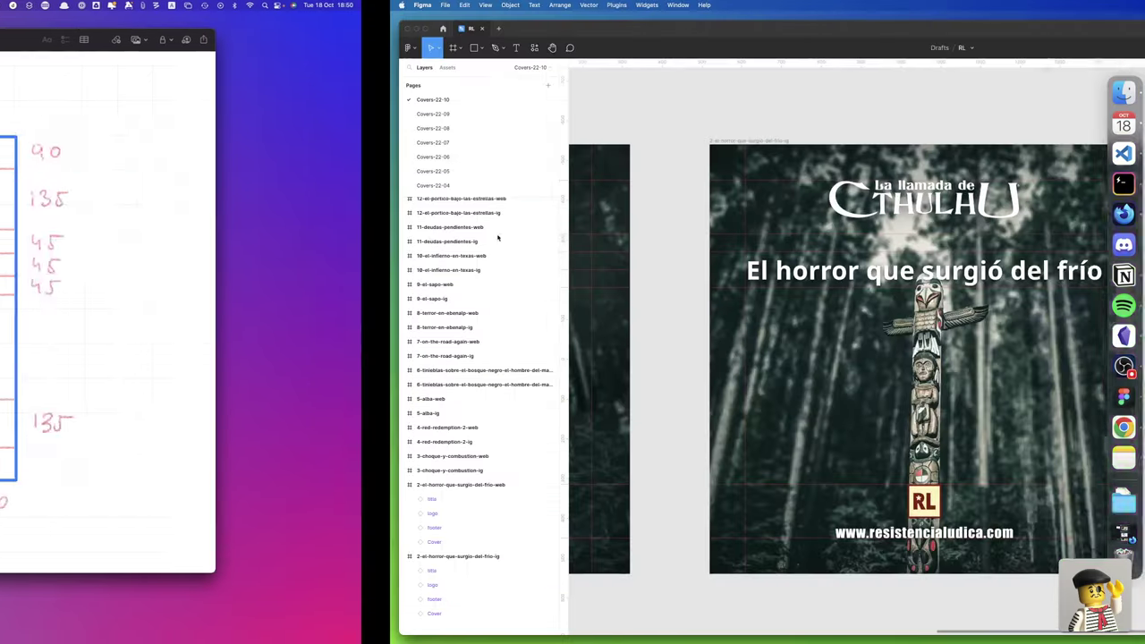
pyautogui.hotkey('ctrl', 'Right')
pyautogui.hotkey('ctrl', 'Left')
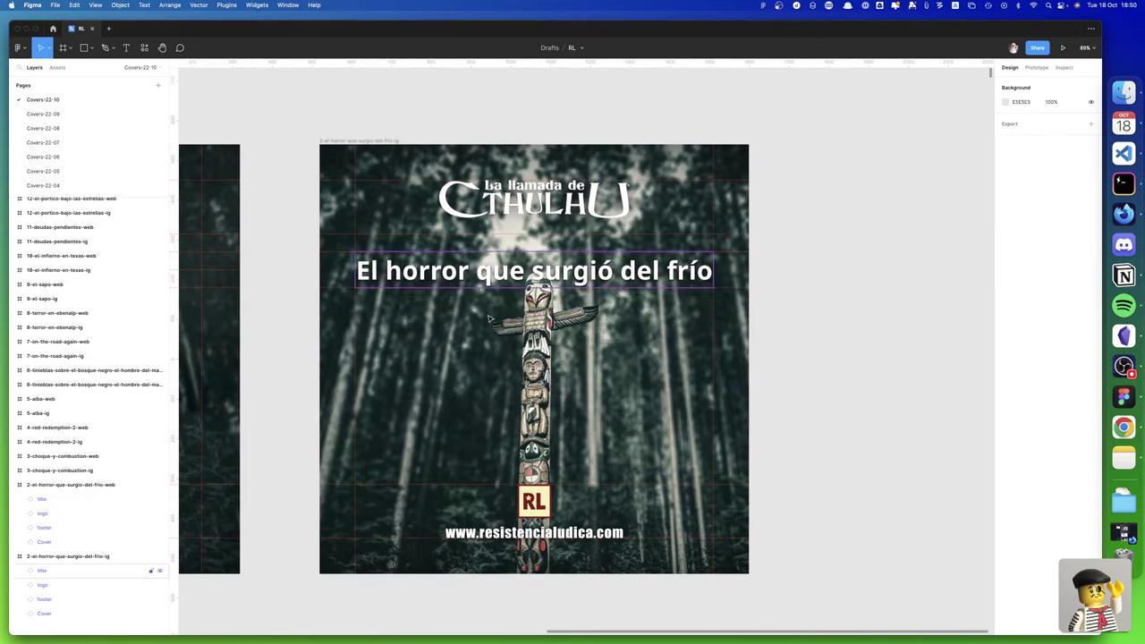
pyautogui.click(54, 598)
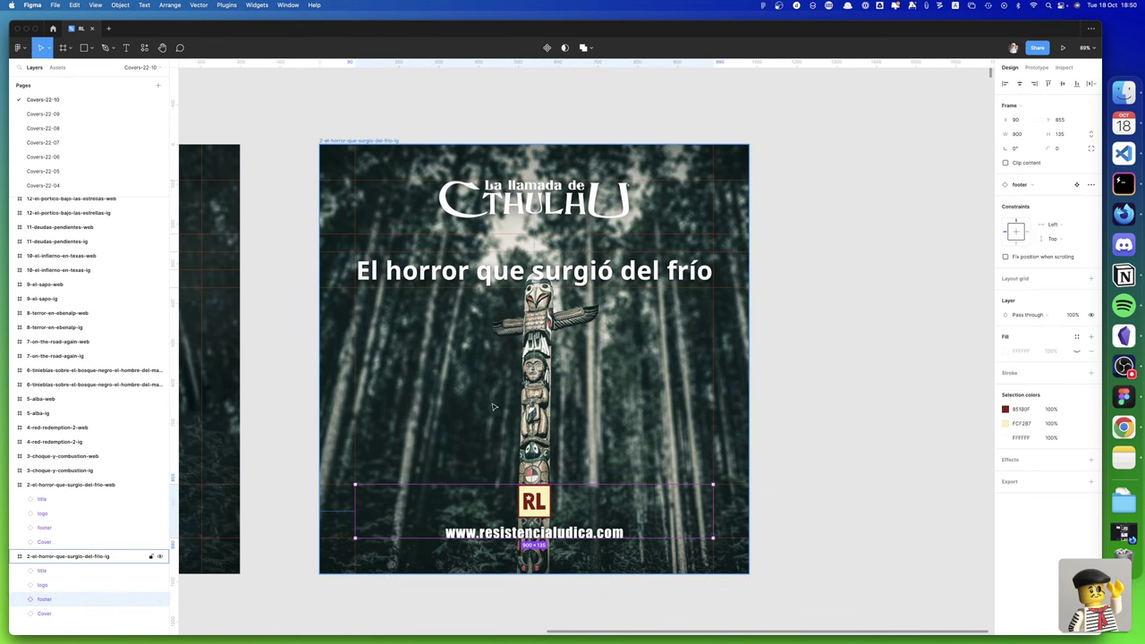
pyautogui.hscroll(-5, 474, 371)
pyautogui.scroll(3, 474, 370)
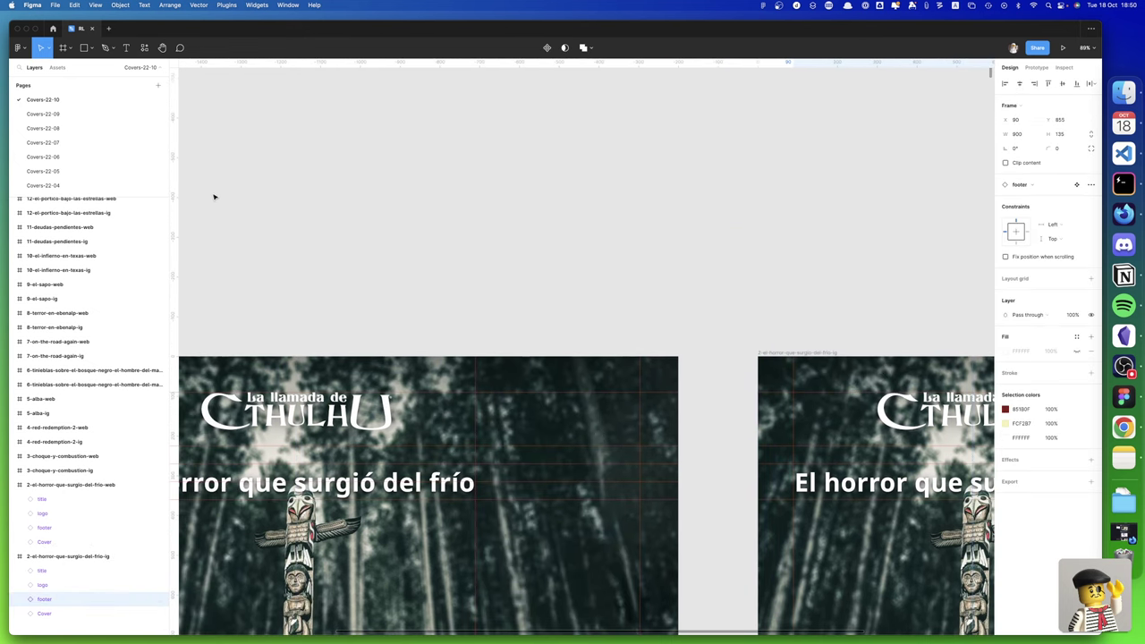
pyautogui.scroll(-2, 90, 179)
pyautogui.scroll(-1, 72, 190)
# Export Figma's Componentes footer component as an SVG file, footer.svg, onto the Desktop
pyautogui.click(43, 189)
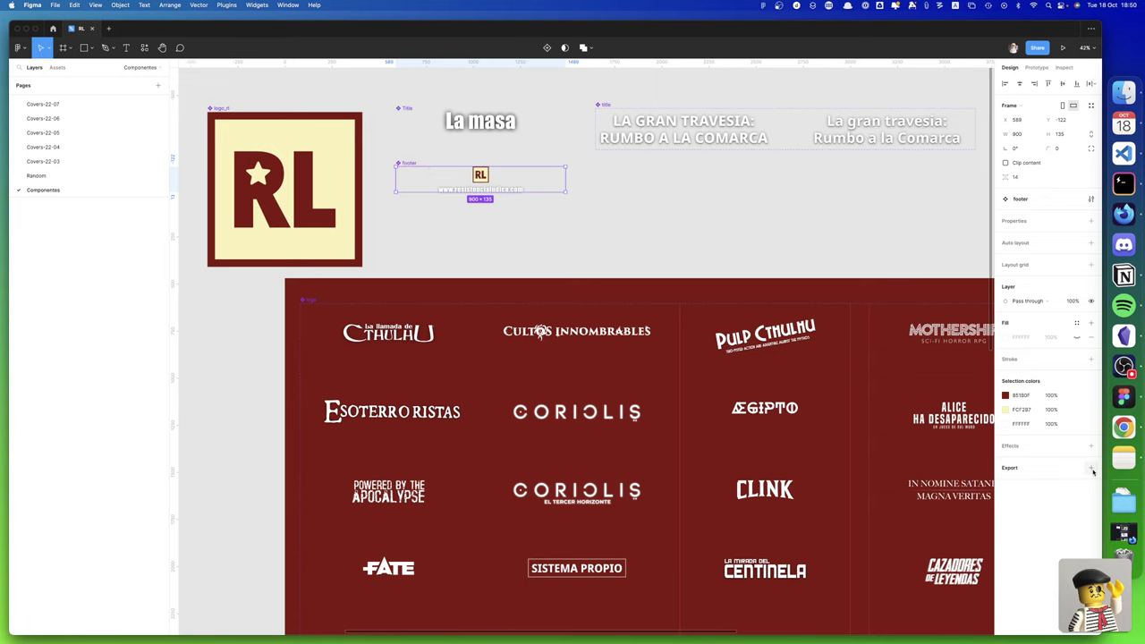
pyautogui.click(1091, 469)
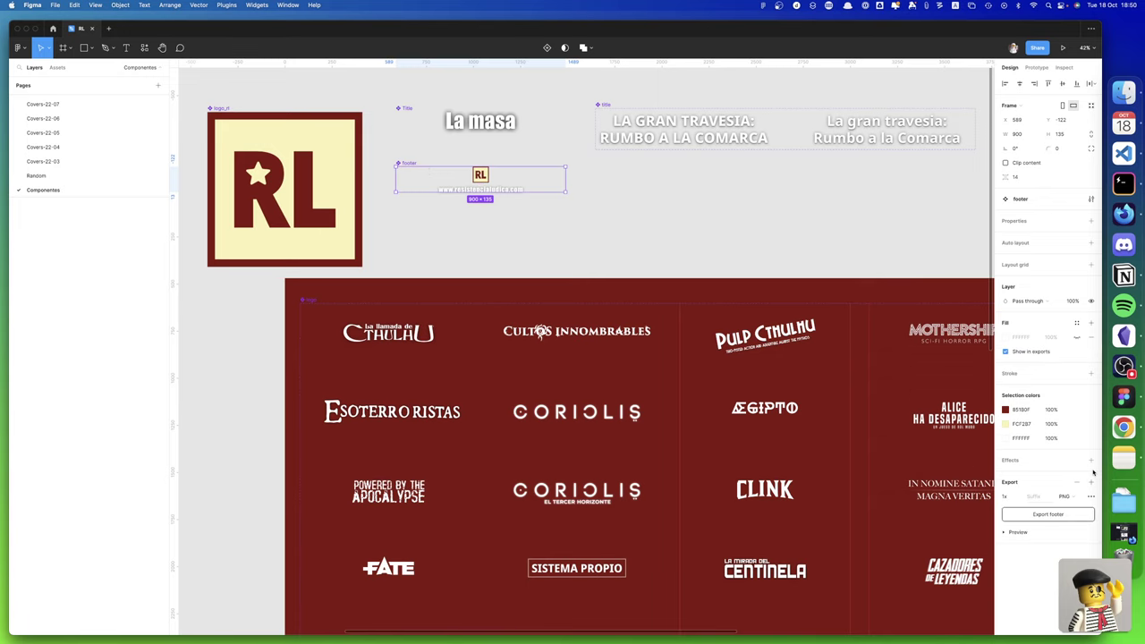
pyautogui.click(1073, 497)
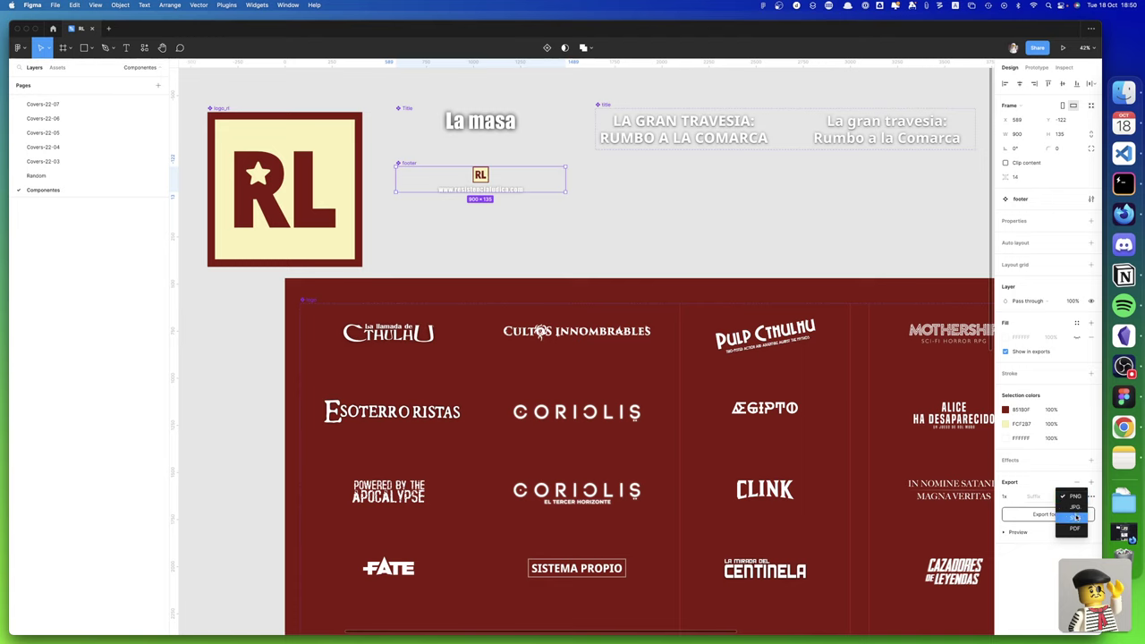
pyautogui.click(1076, 518)
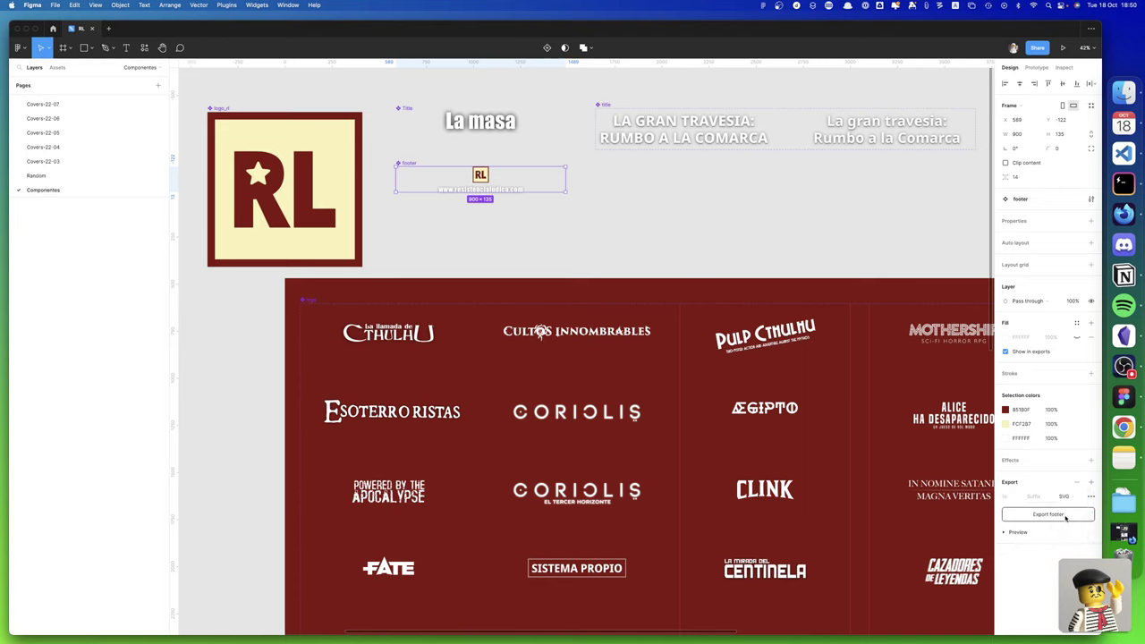
pyautogui.click(1059, 517)
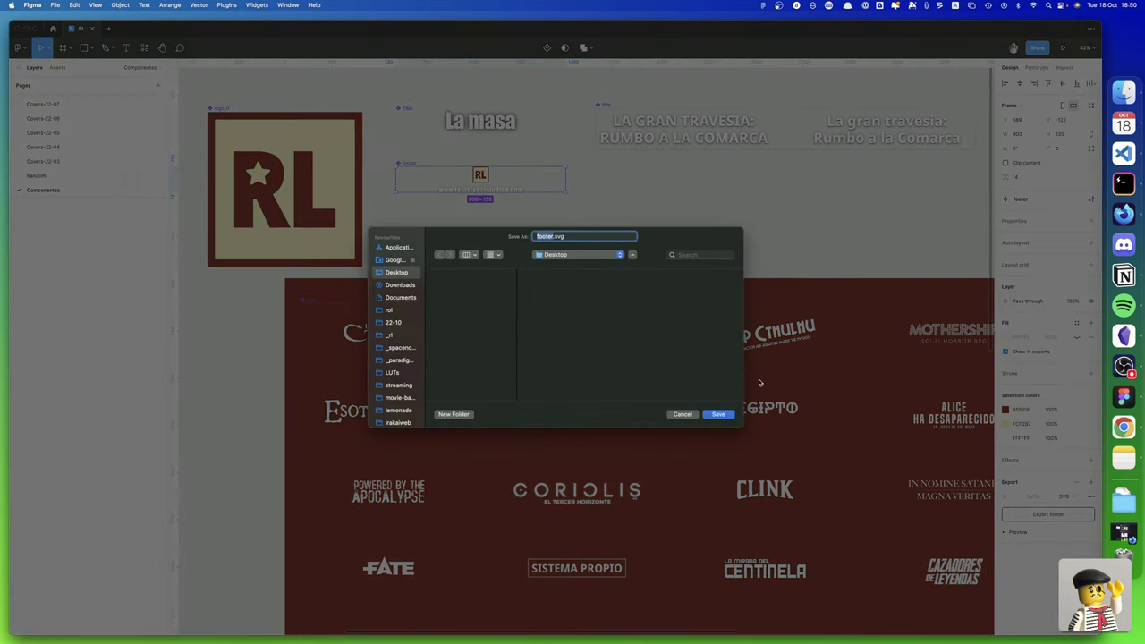
pyautogui.click(721, 416)
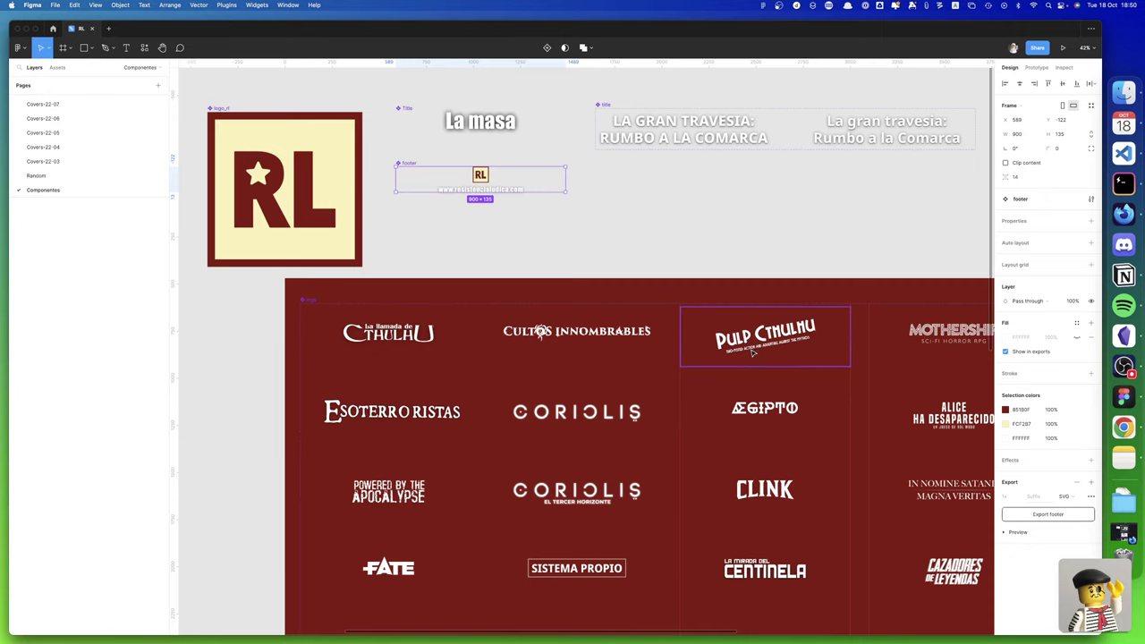
pyautogui.hotkey('ctrl', 'Left')
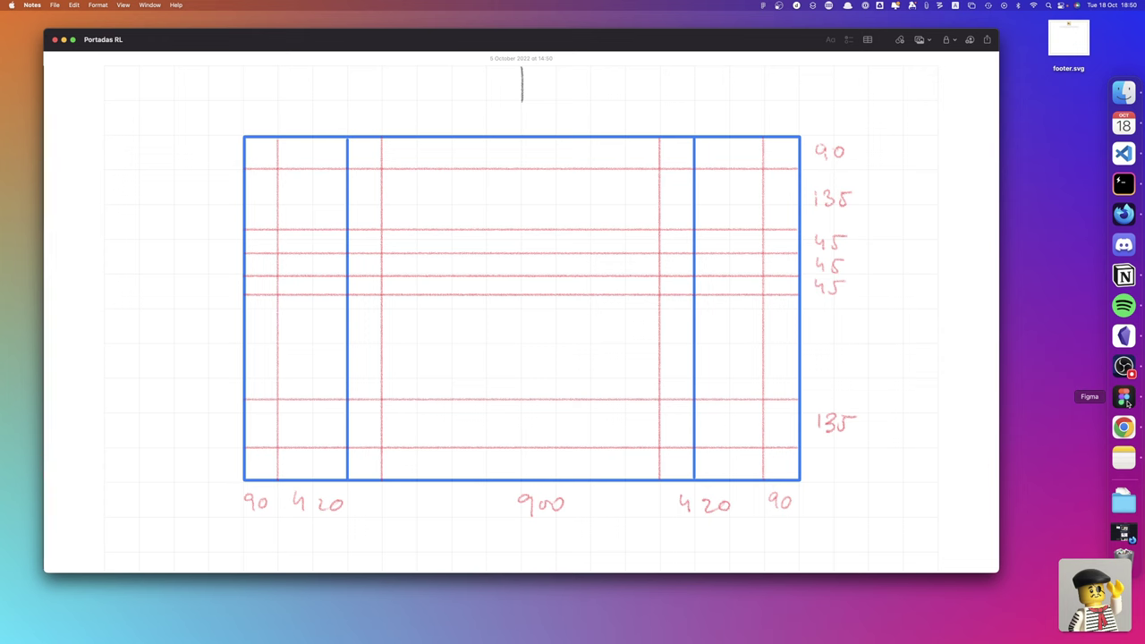
# Add a new file to the RL project from the Penpot dashboard and name it rl-library
pyautogui.click(1123, 426)
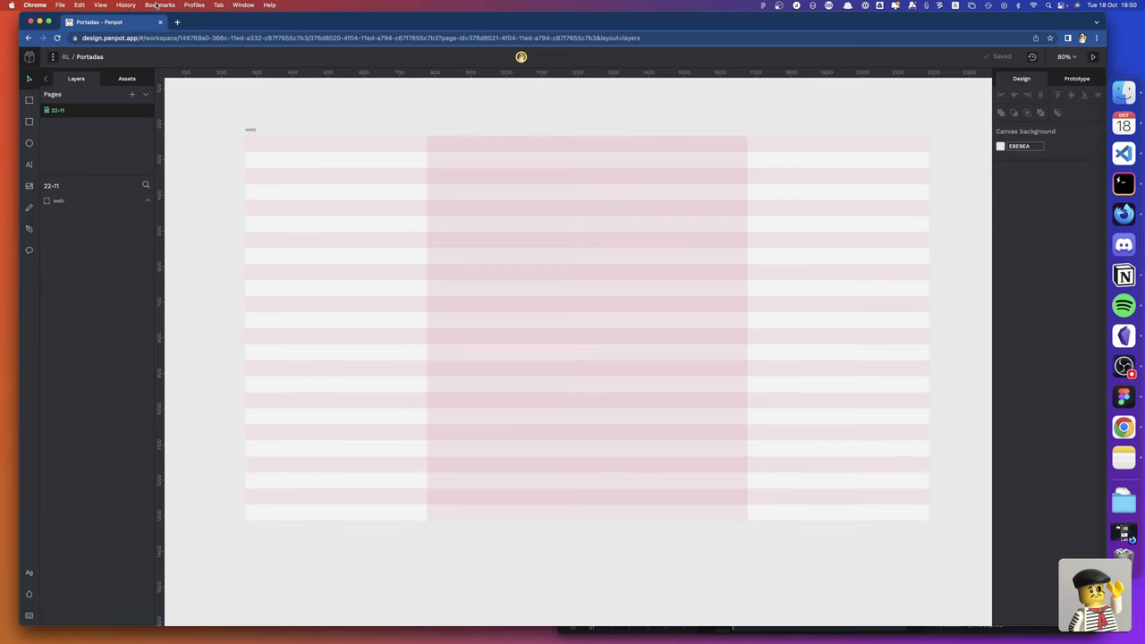
pyautogui.click(30, 58)
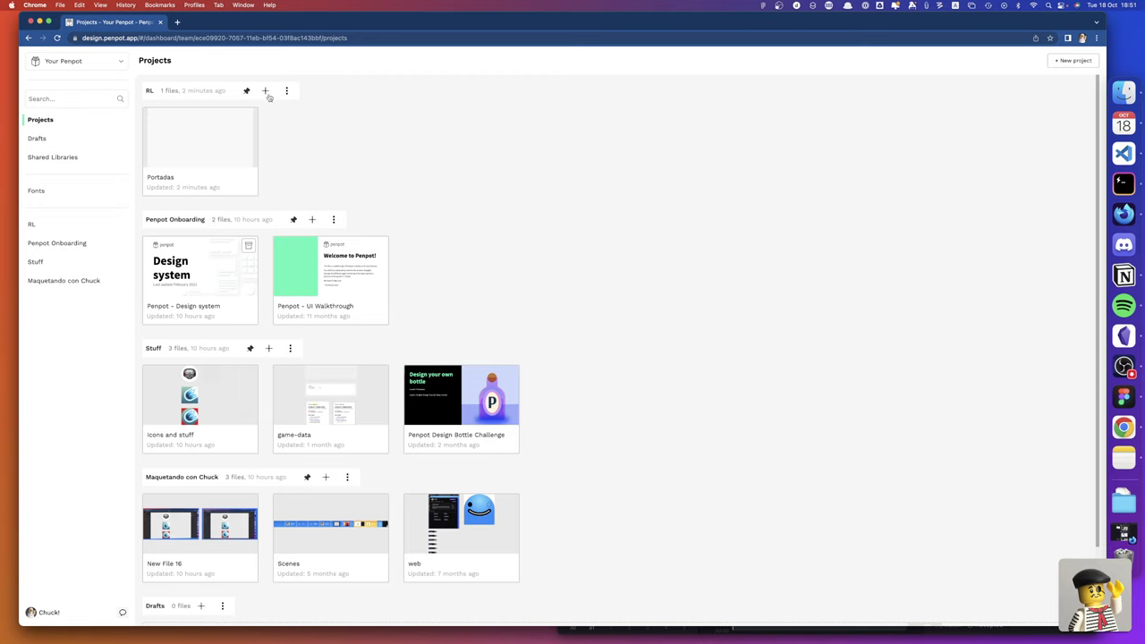
pyautogui.click(264, 90)
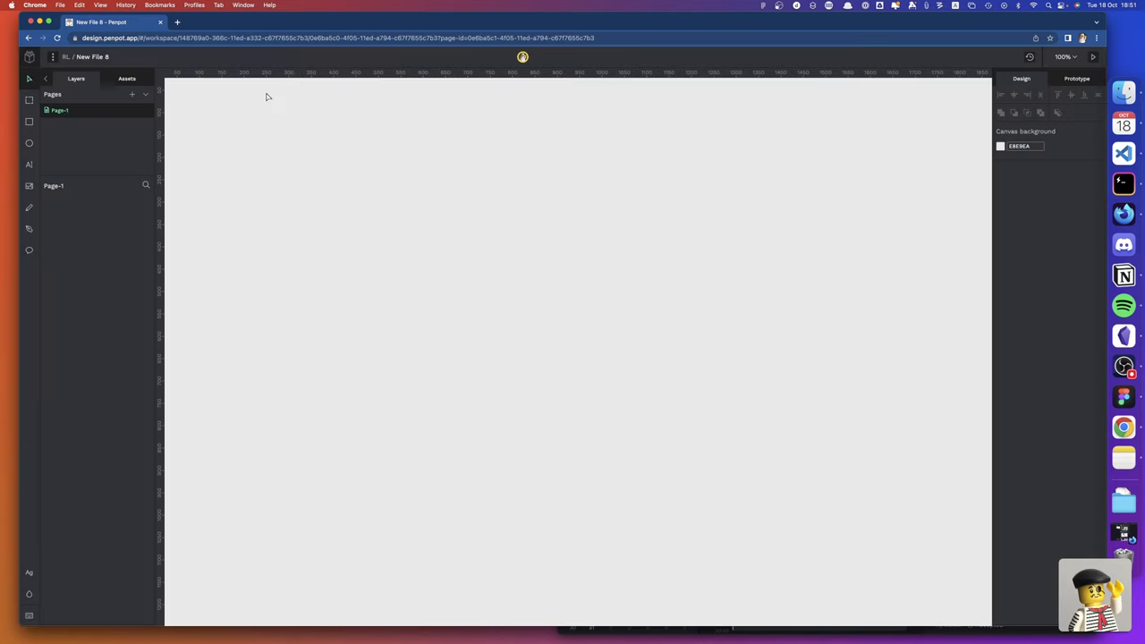
pyautogui.doubleClick(94, 57)
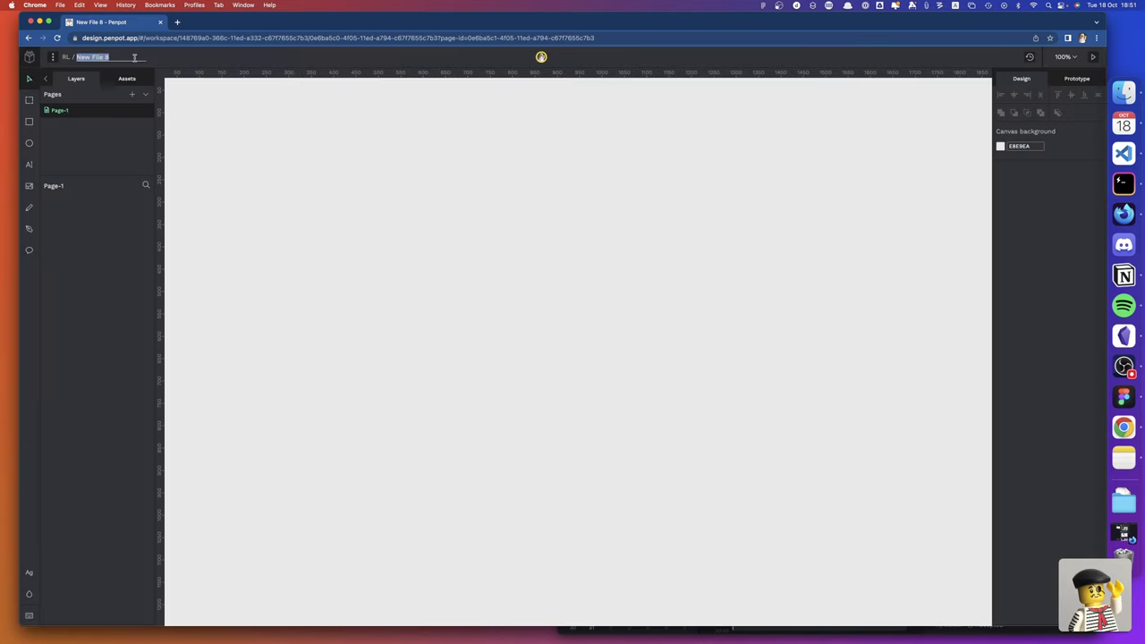
pyautogui.write('rl-l')
pyautogui.write('ib')
pyautogui.write('rary')
pyautogui.write('fhfhfh')
pyautogui.press('BackSpace')
pyautogui.press('BackSpace')
pyautogui.press('BackSpace')
pyautogui.press('BackSpace')
pyautogui.press('BackSpace')
pyautogui.press('Return')
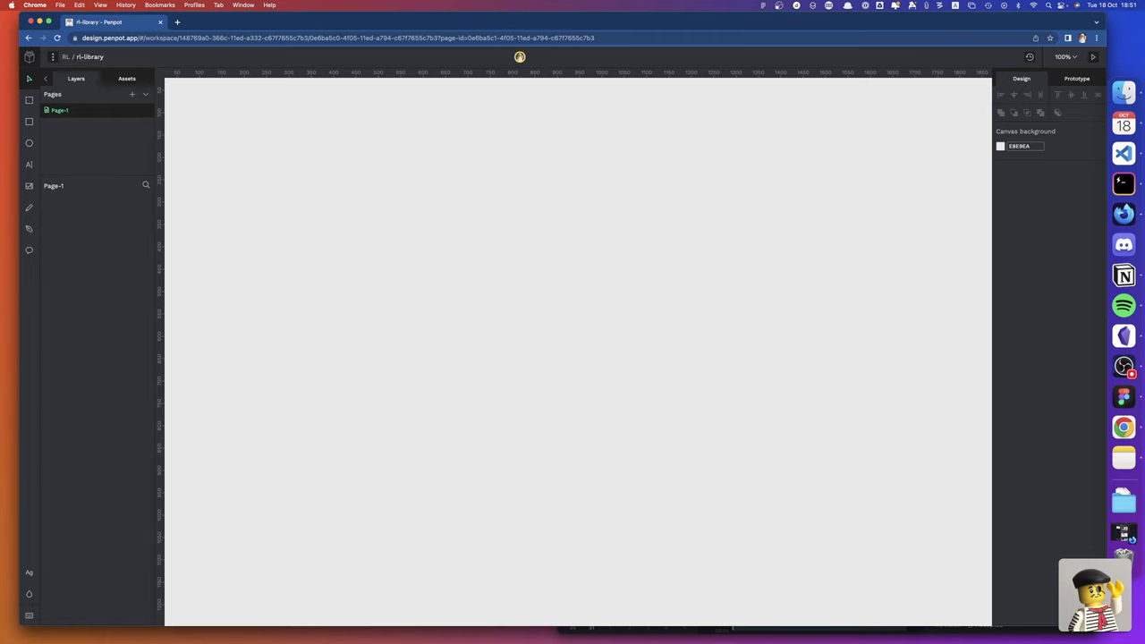
# Rename the file's Page-1 to 'components'
pyautogui.click(97, 108)
pyautogui.doubleClick(70, 111)
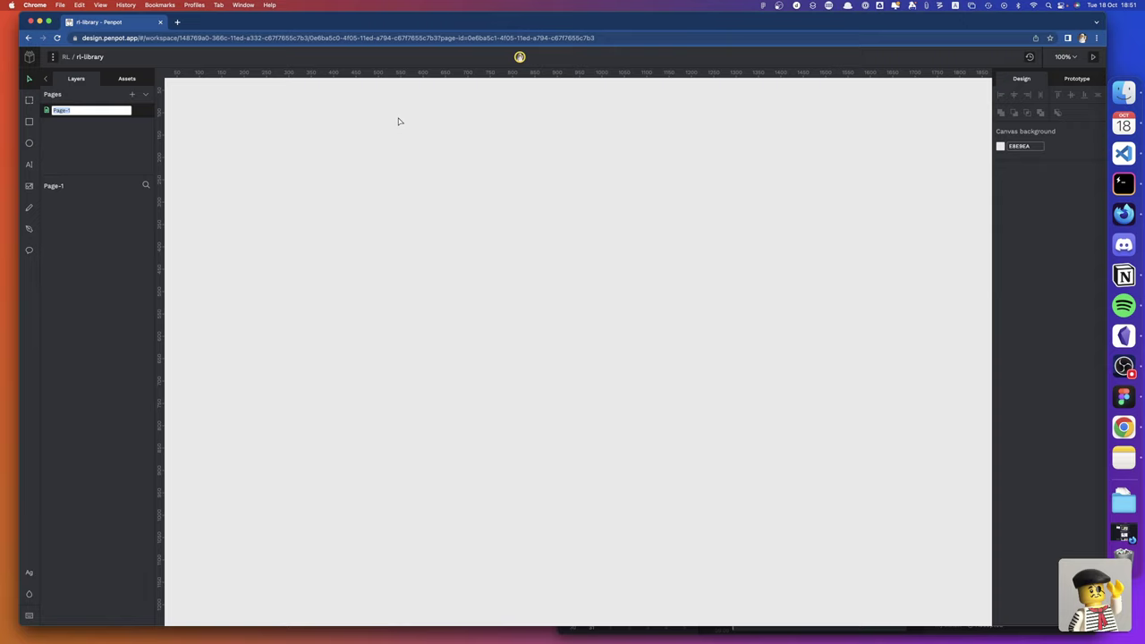
pyautogui.write('components')
pyautogui.press('Return')
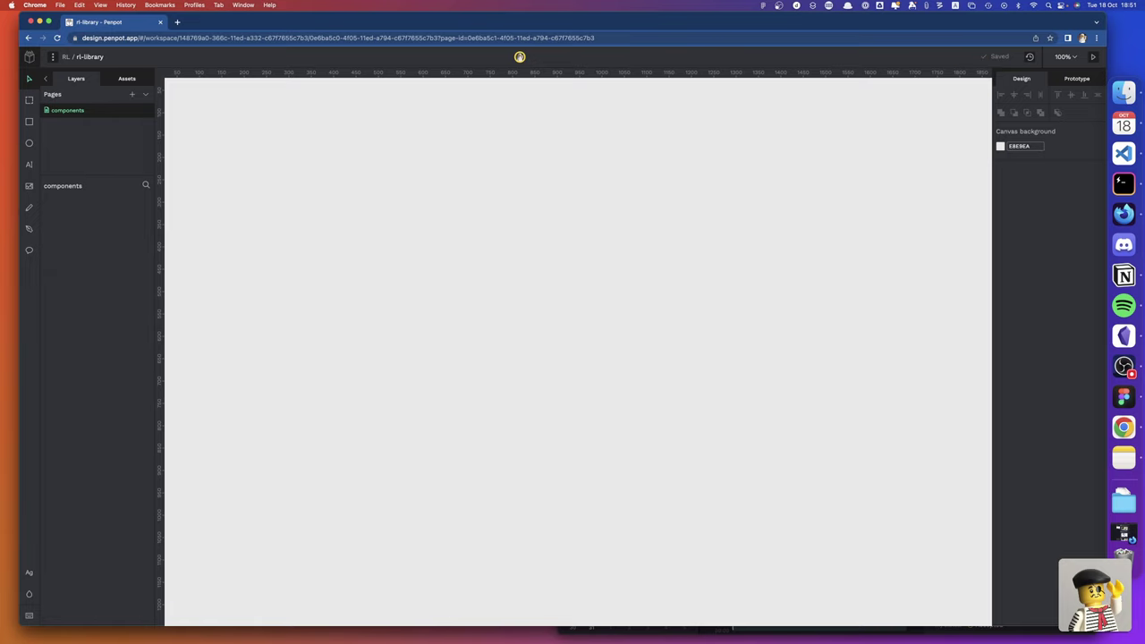
# Import footer.svg onto the page as a 900 × 152 group and zoom to fit it
pyautogui.moveTo(1106, 570); pyautogui.dragTo(1022, 569)
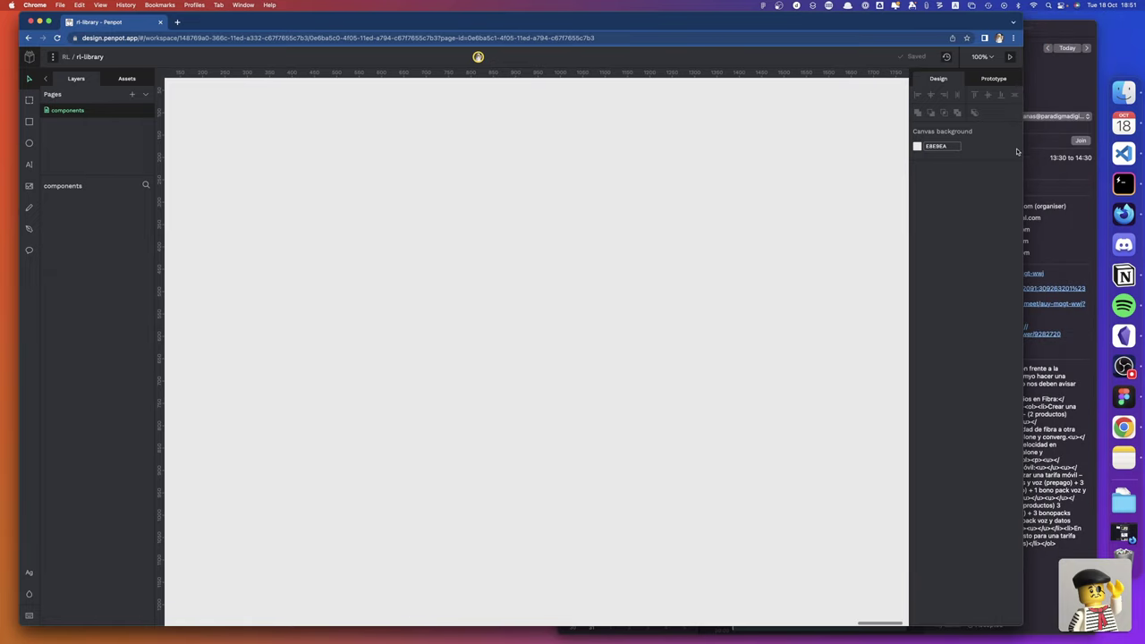
pyautogui.click(1037, 32)
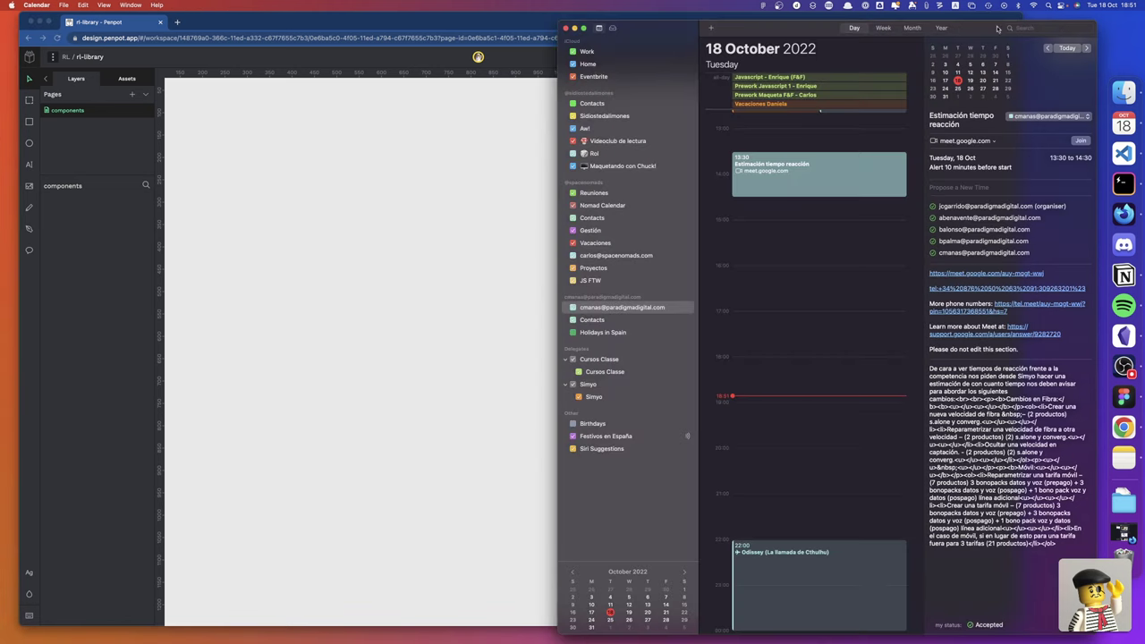
pyautogui.click(565, 29)
pyautogui.moveTo(1068, 38); pyautogui.dragTo(429, 146)
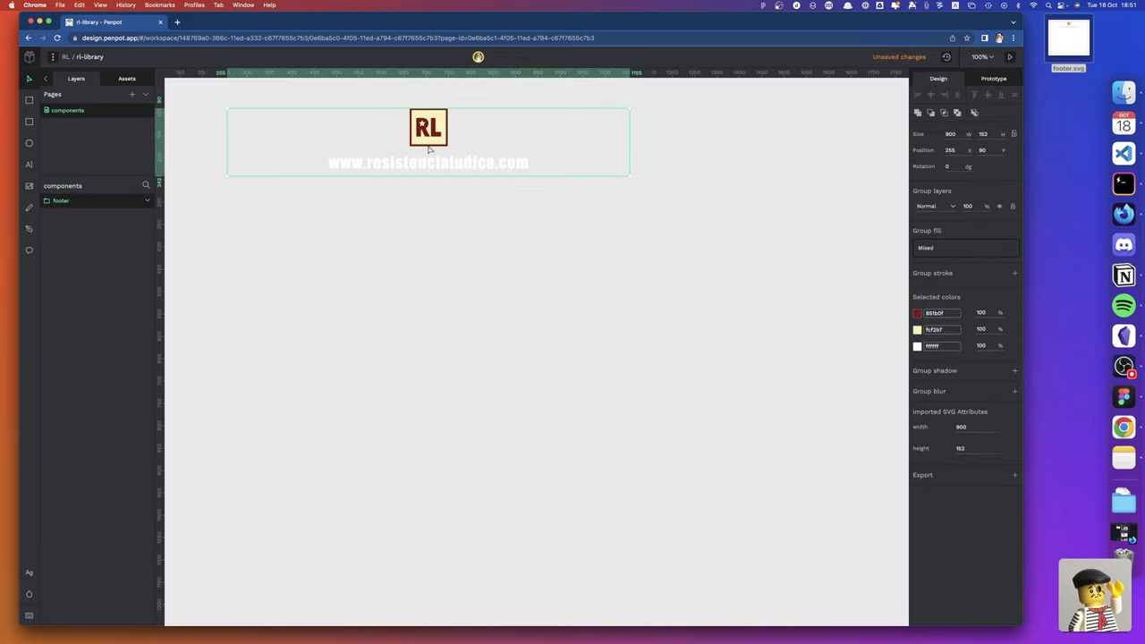
pyautogui.scroll(3, 403, 200)
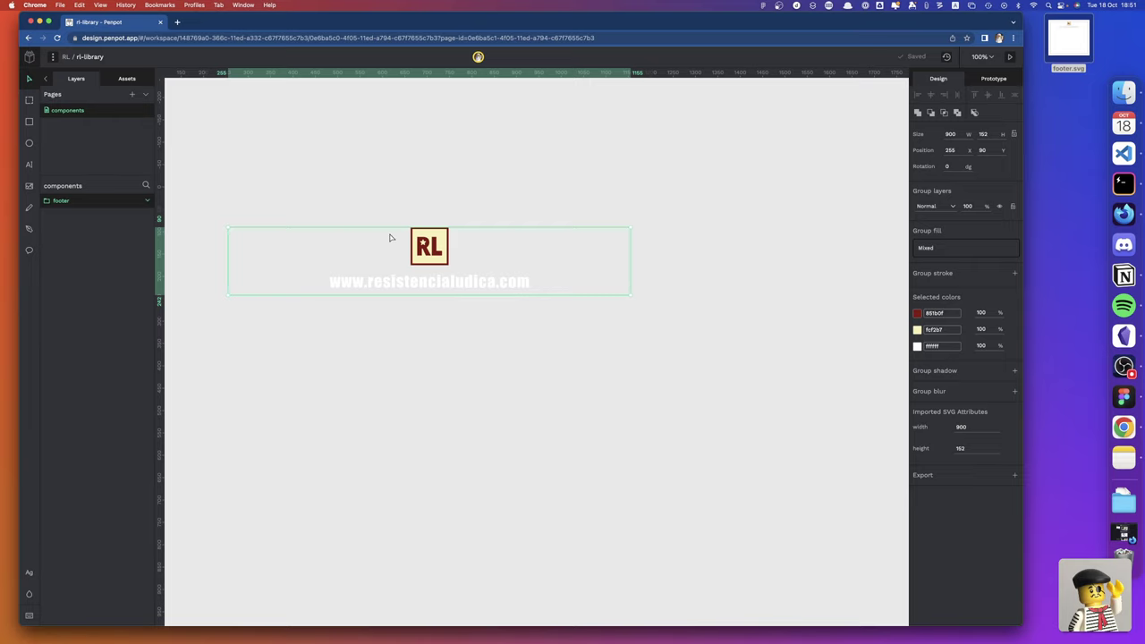
pyautogui.hotkey('shift', '2')
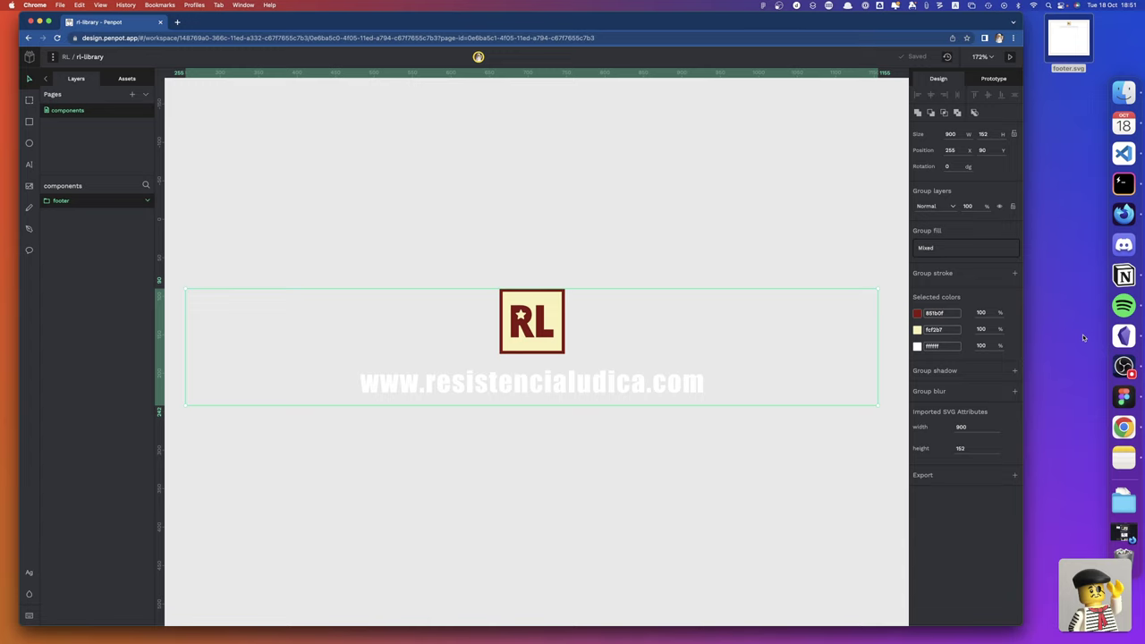
pyautogui.click(1123, 396)
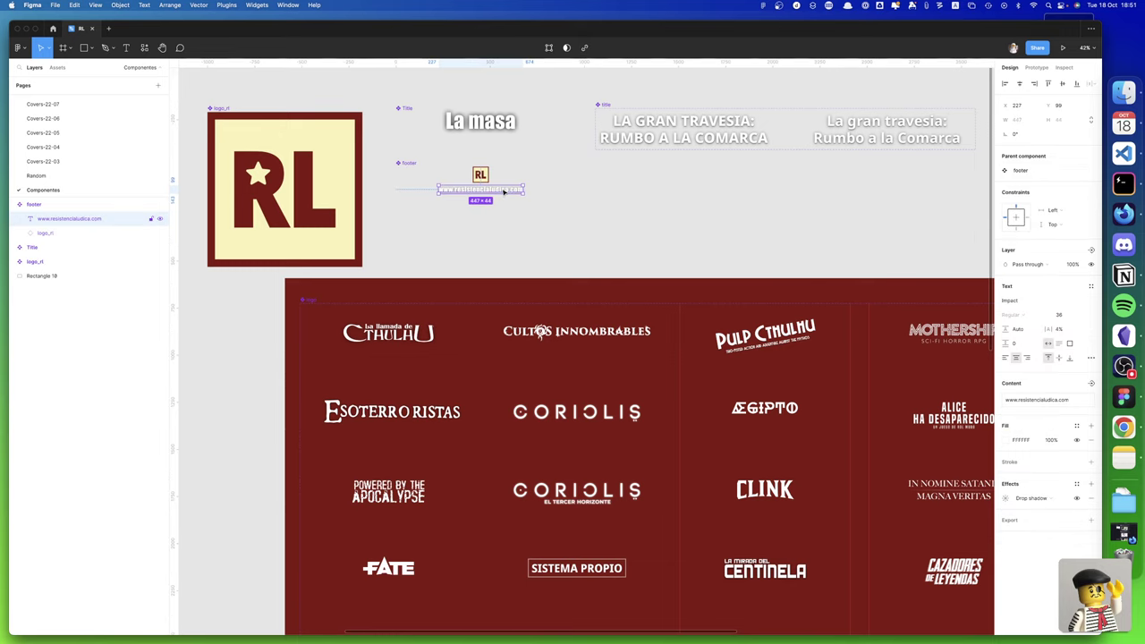
# Read the Figma website text's drop shadow: X 0, Y 1, blur 15, black at 45%
pyautogui.click(504, 190)
pyautogui.click(1005, 498)
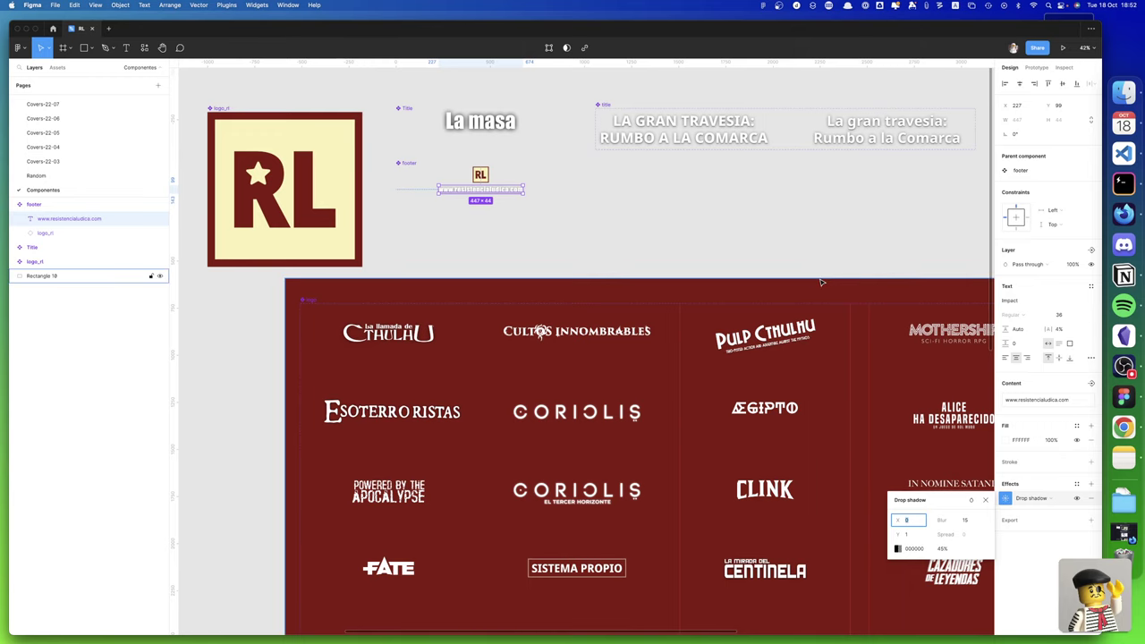
pyautogui.press('super+Tab')
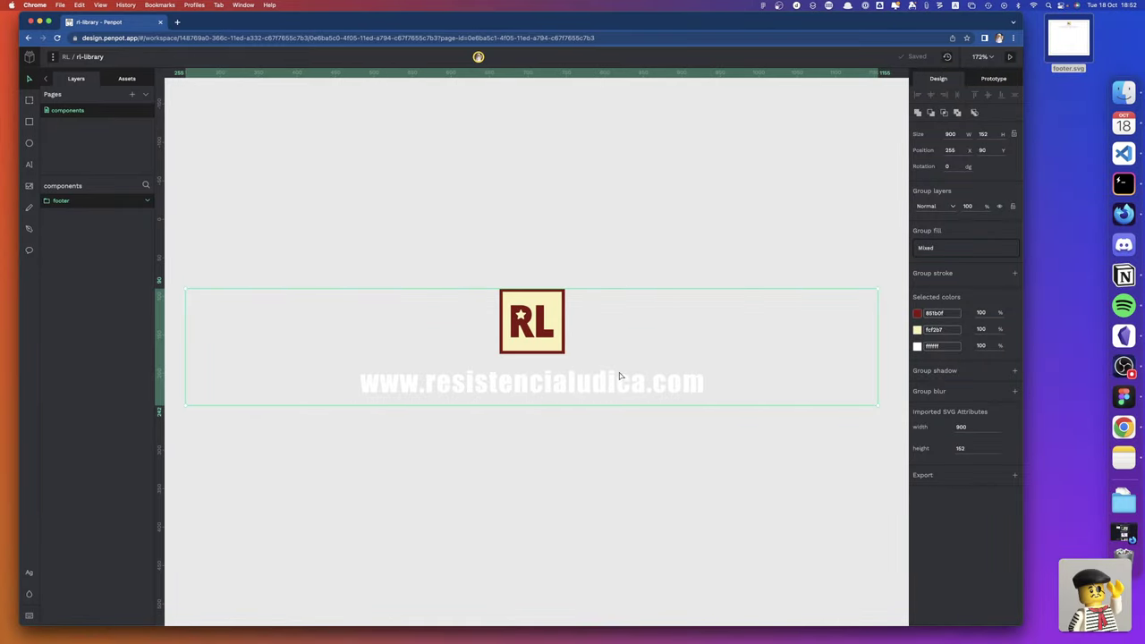
# Select the website text inside the footer group, discarding an accidental export entry
pyautogui.doubleClick(619, 377)
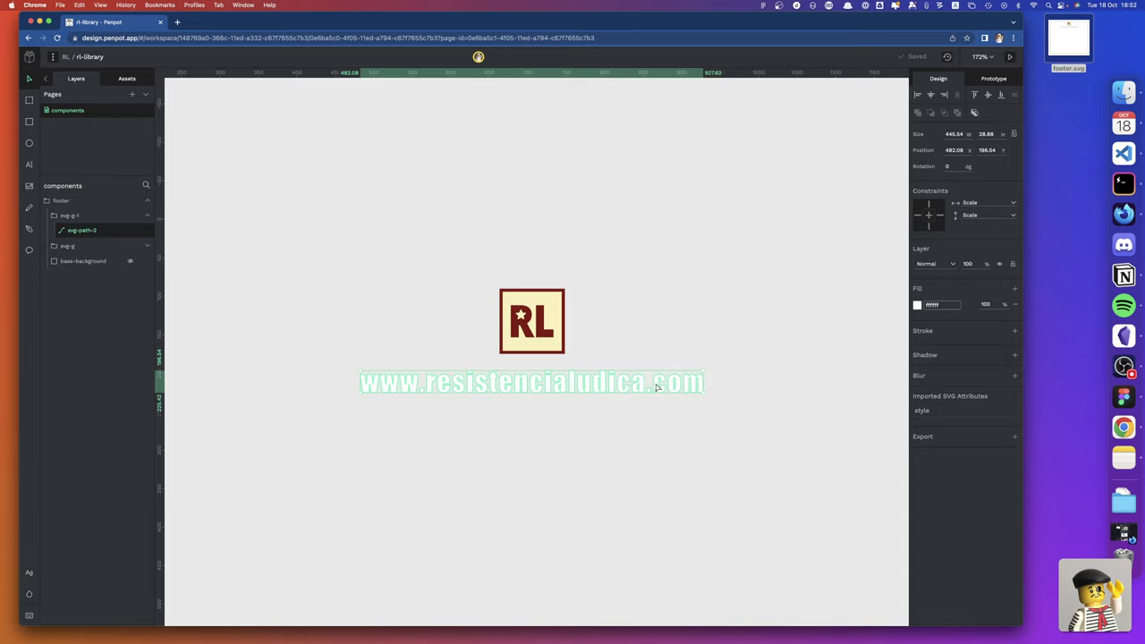
pyautogui.click(1014, 436)
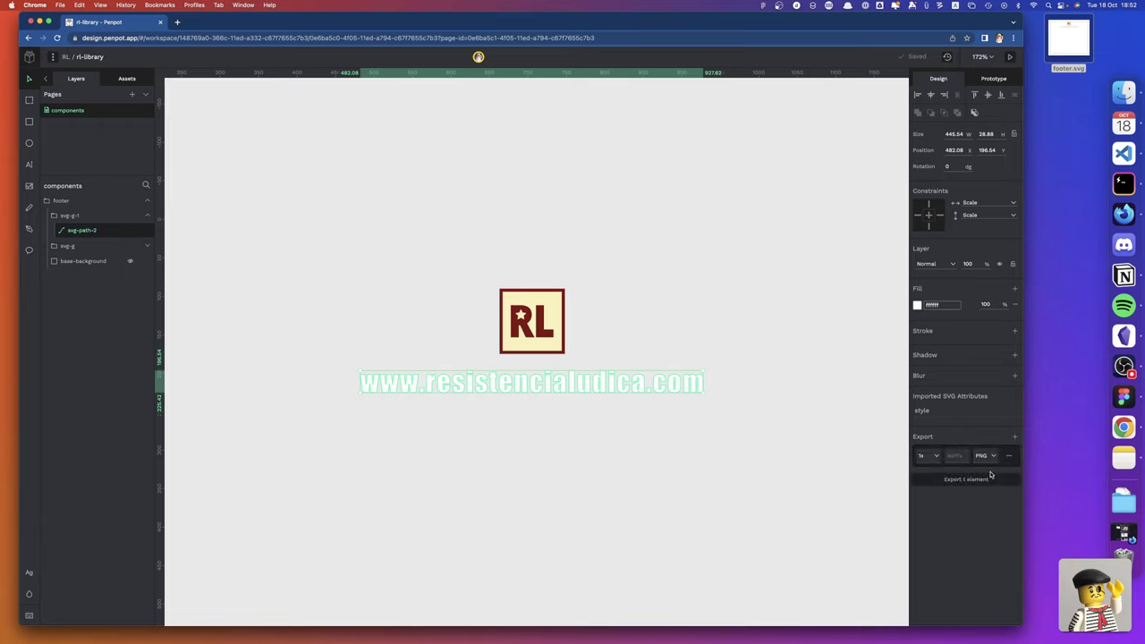
pyautogui.click(1008, 455)
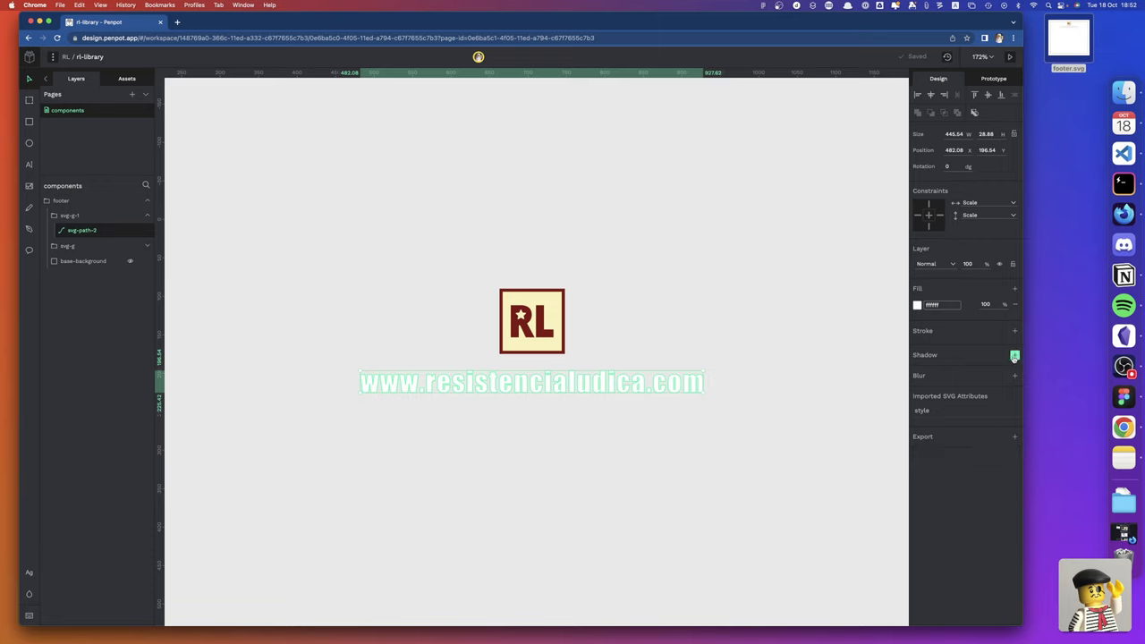
# Give the website text a drop shadow of X 0, Y 1, blur 15, 45% opacity
pyautogui.click(1014, 355)
pyautogui.click(920, 373)
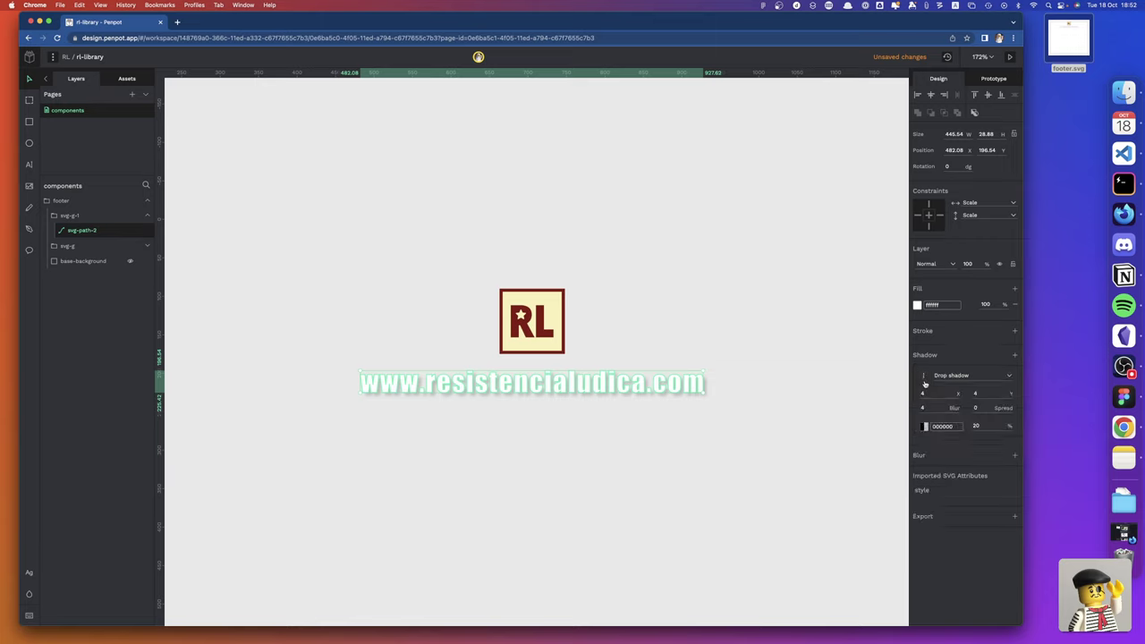
pyautogui.click(929, 393)
pyautogui.write('0')
pyautogui.press('Tab')
pyautogui.write('1')
pyautogui.press('Tab')
pyautogui.write('15')
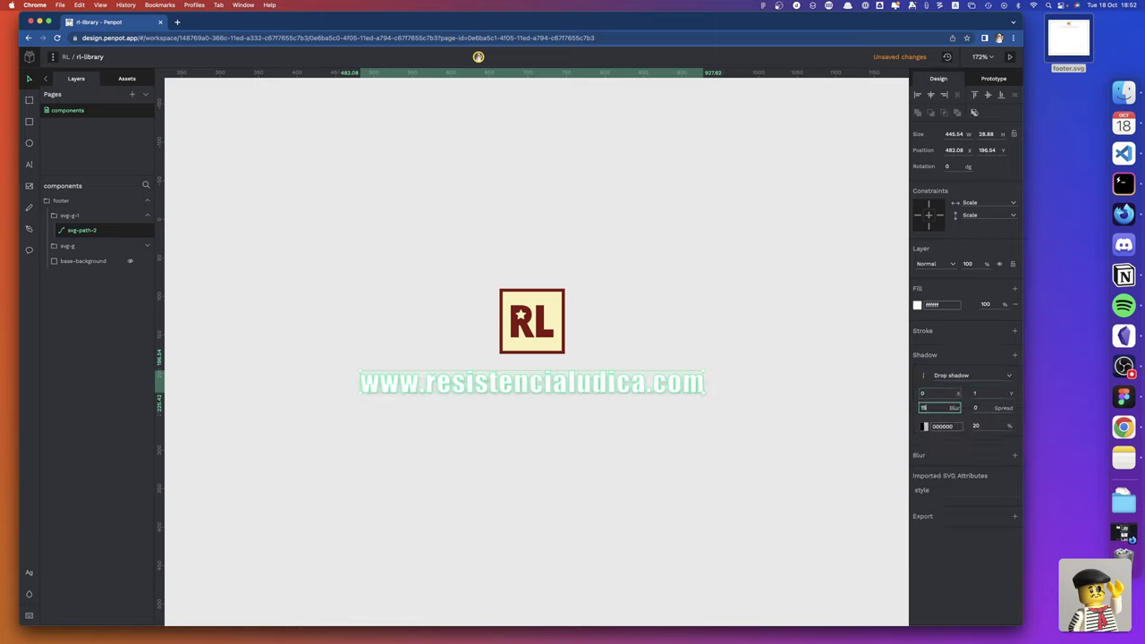
pyautogui.press('Tab')
pyautogui.press('Tab')
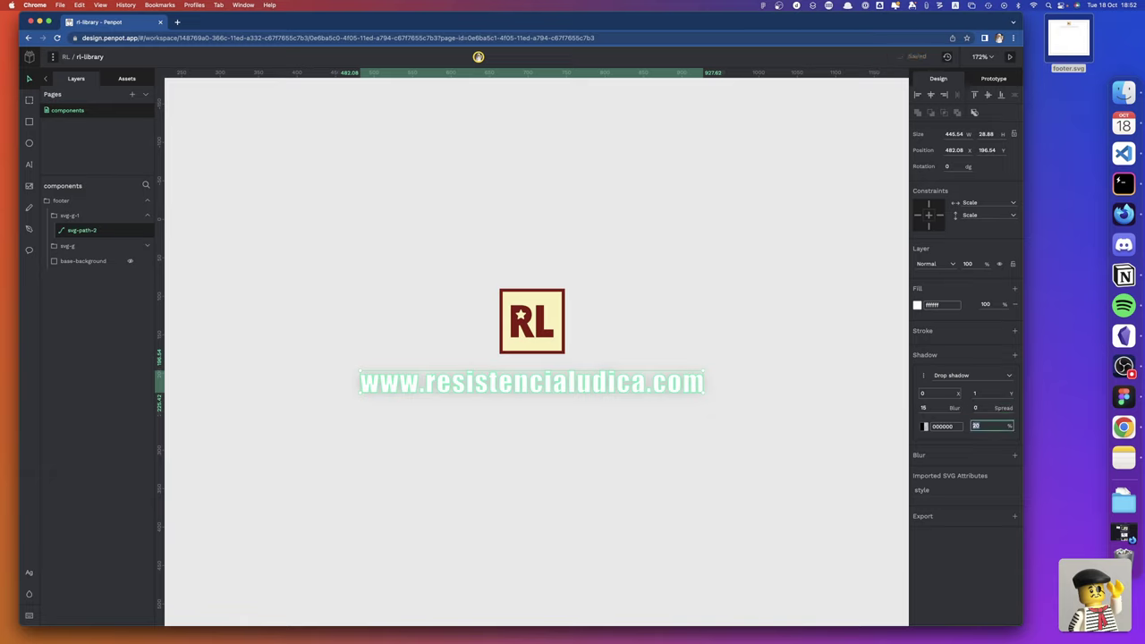
pyautogui.write('45')
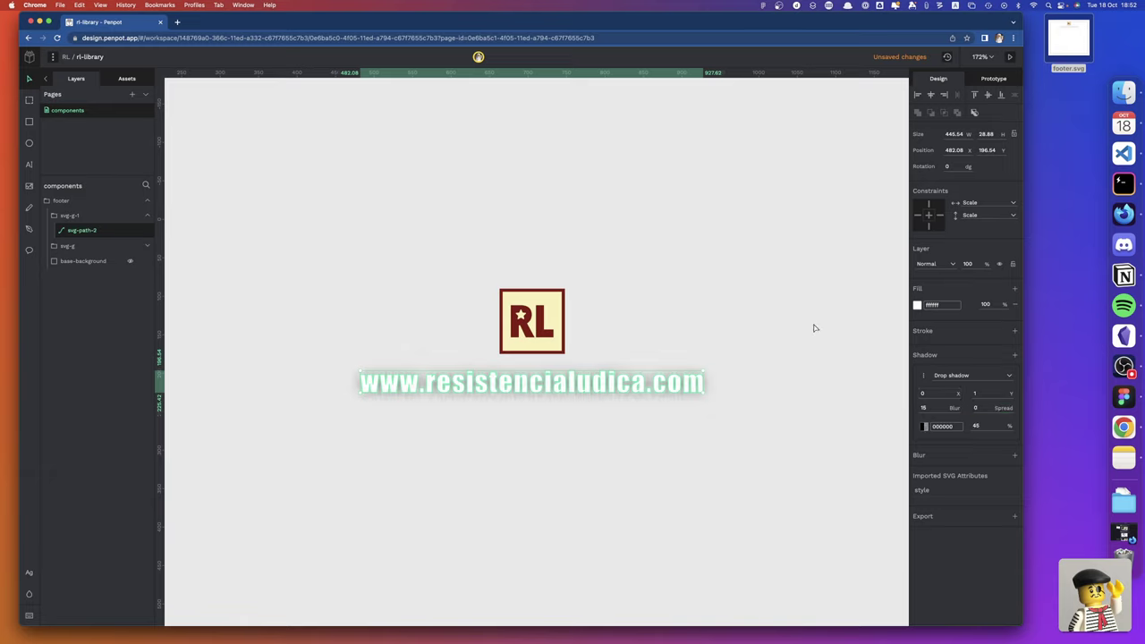
pyautogui.click(814, 327)
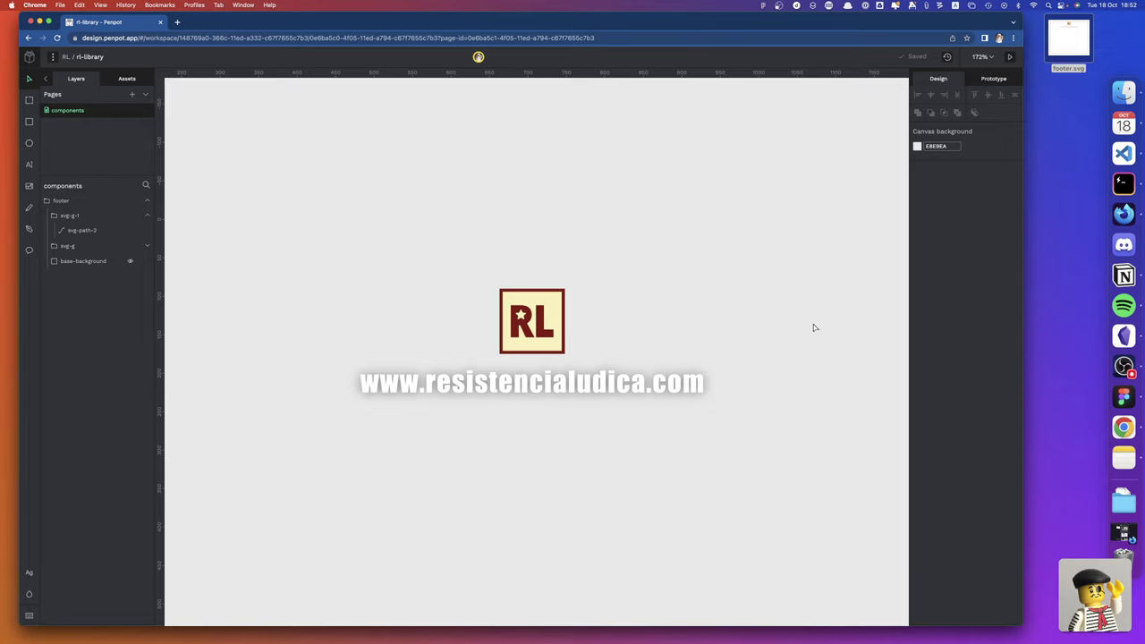
pyautogui.click(540, 304)
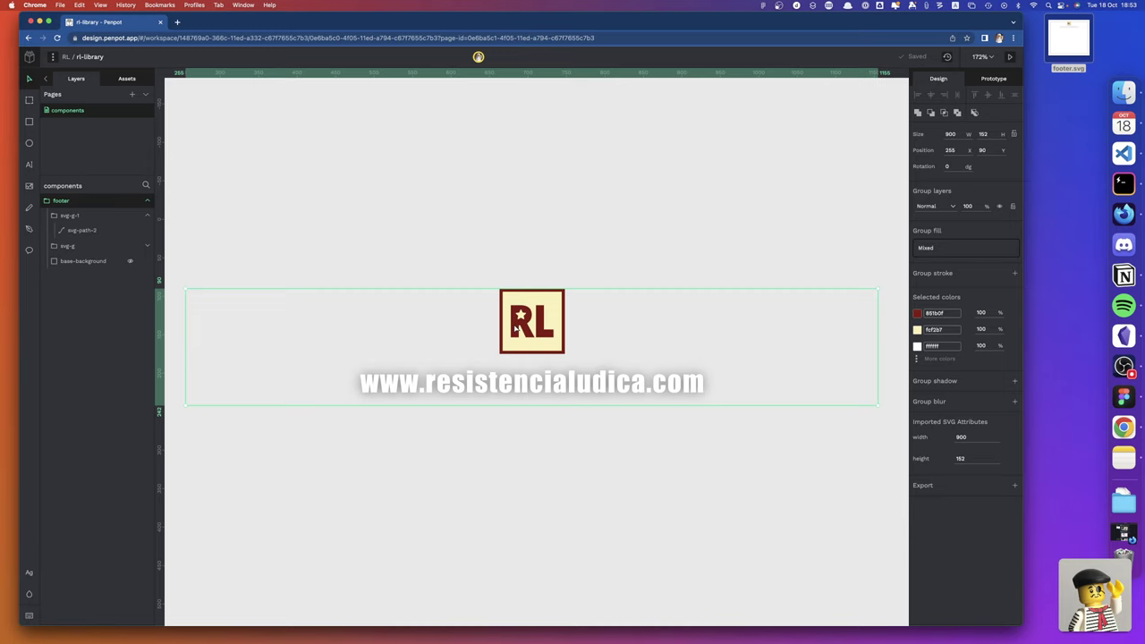
# Turn the footer group into a component
pyautogui.rightClick(516, 316)
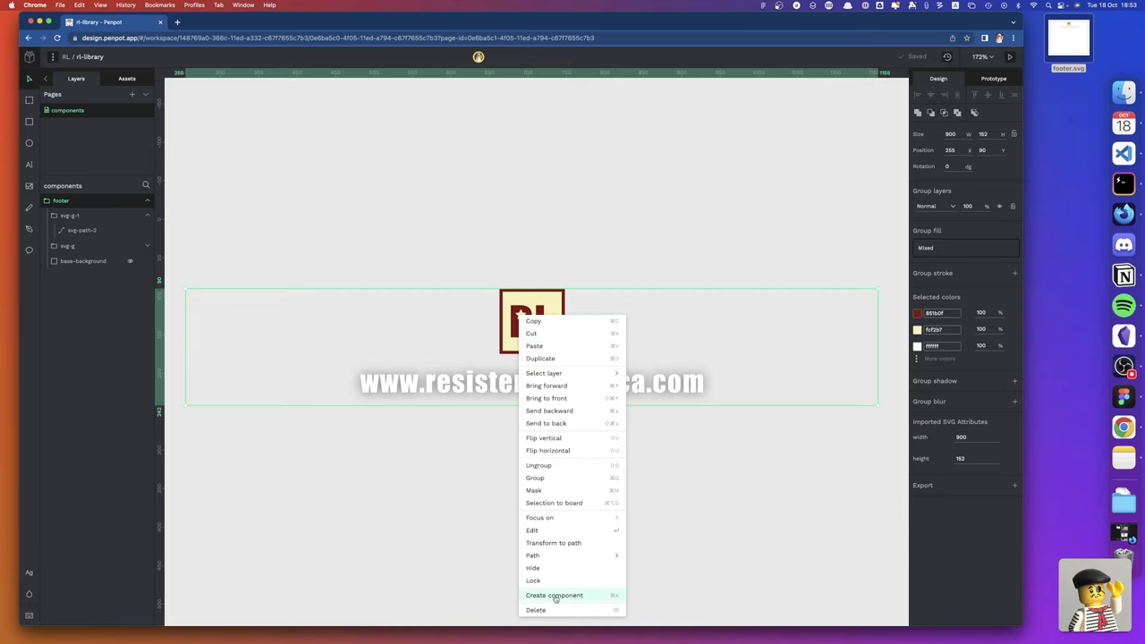
pyautogui.moveTo(533, 555)
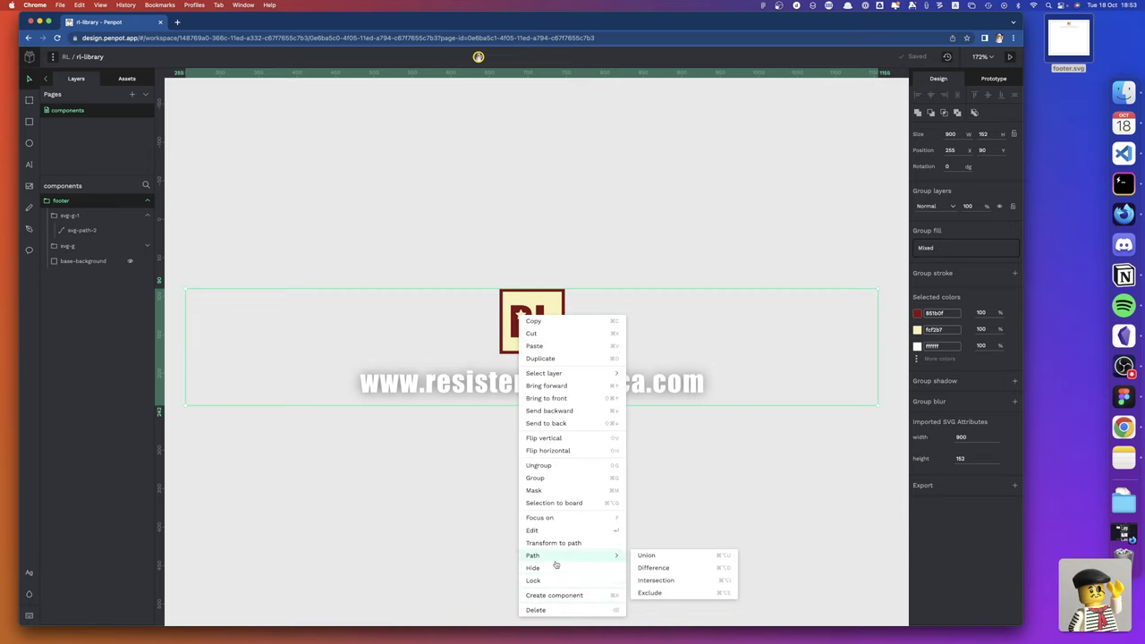
pyautogui.click(469, 480)
pyautogui.click(503, 381)
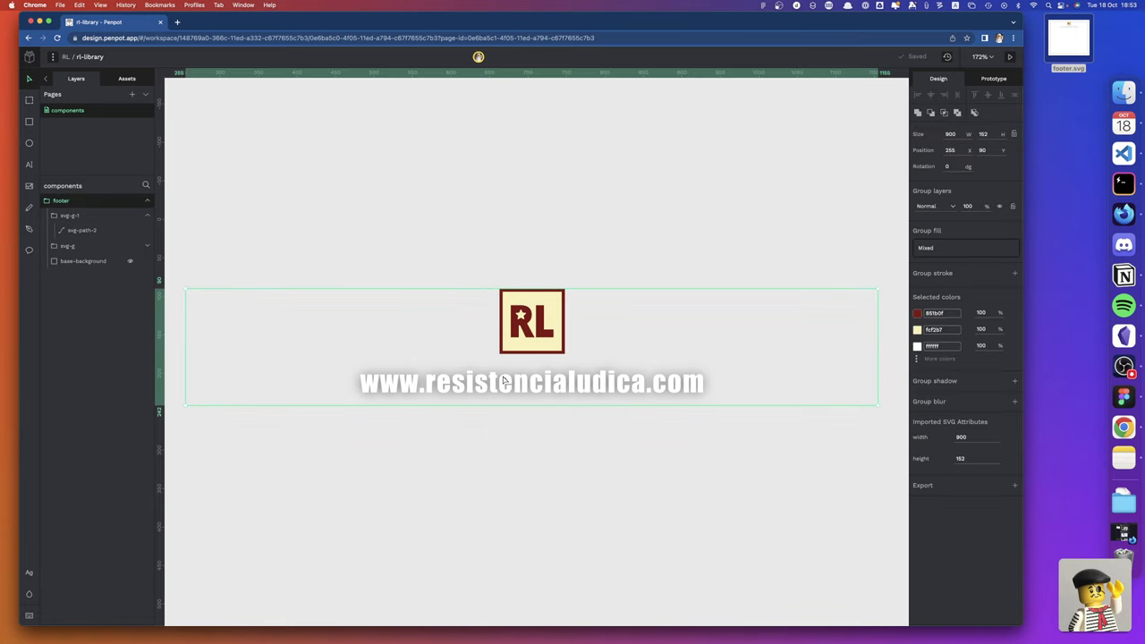
pyautogui.press('super+k')
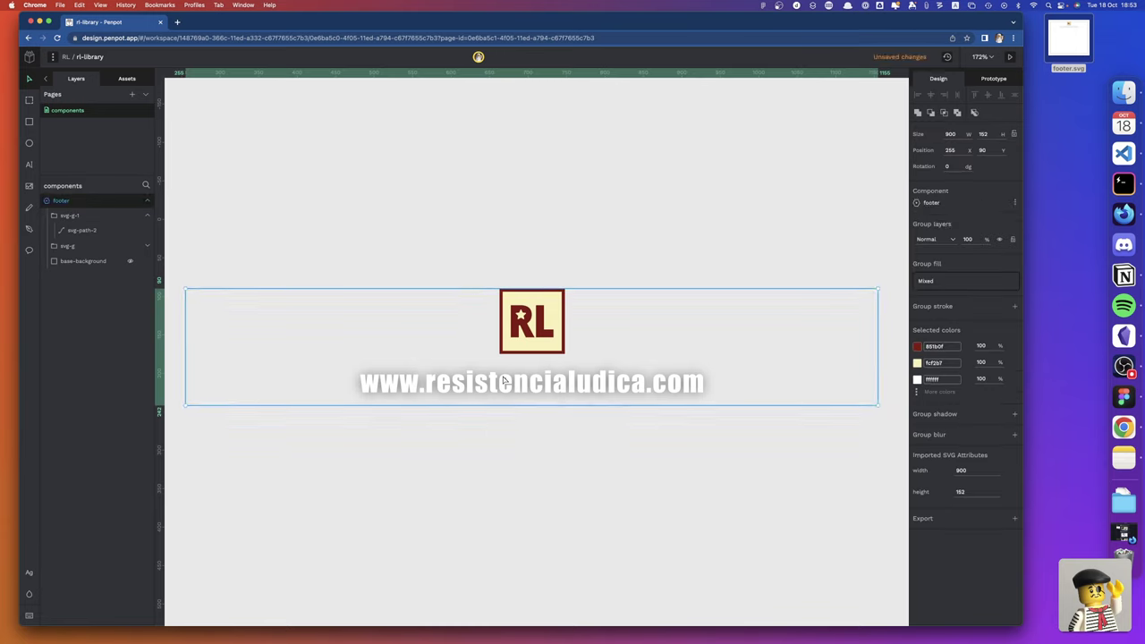
pyautogui.click(397, 464)
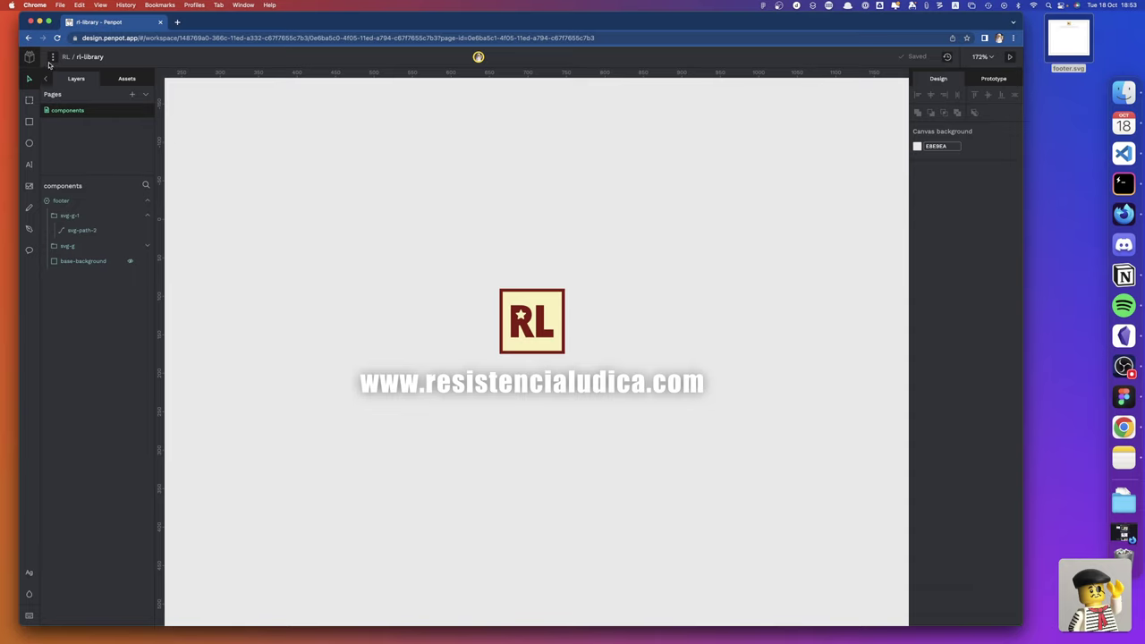
# Publish rl-library as a shared library and return to the dashboard
pyautogui.click(52, 59)
pyautogui.moveTo(79, 72)
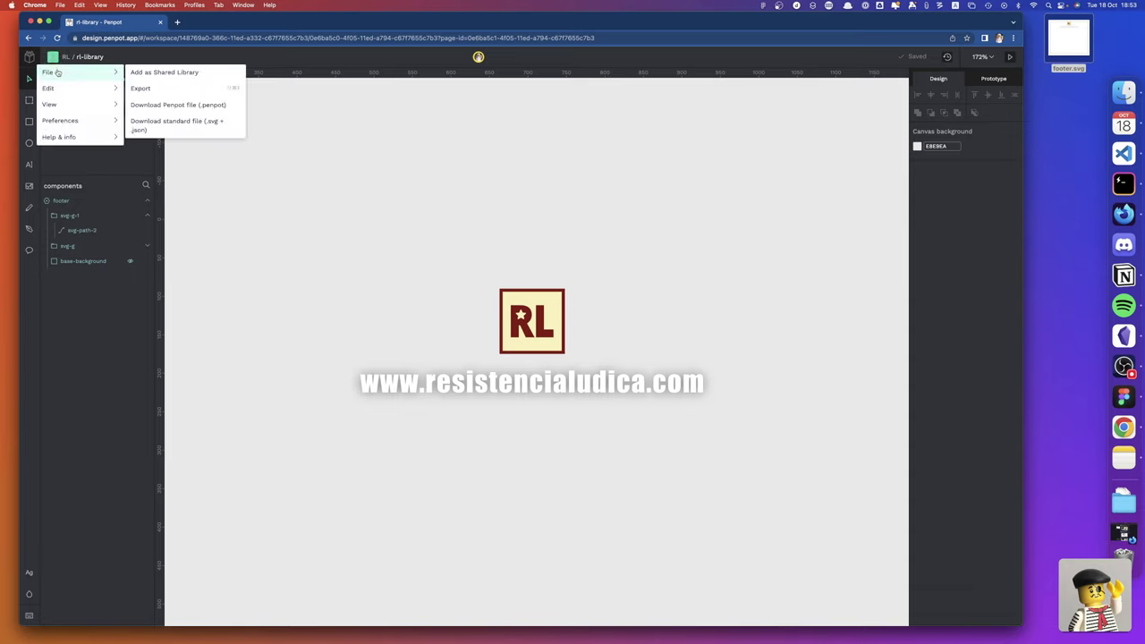
pyautogui.click(157, 75)
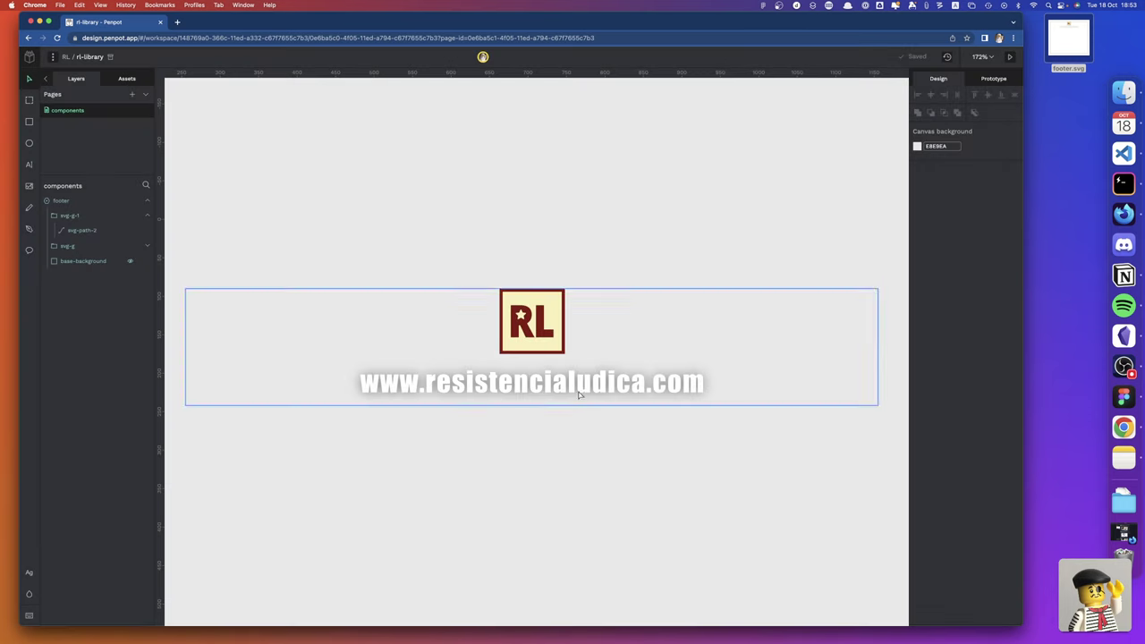
pyautogui.click(574, 379)
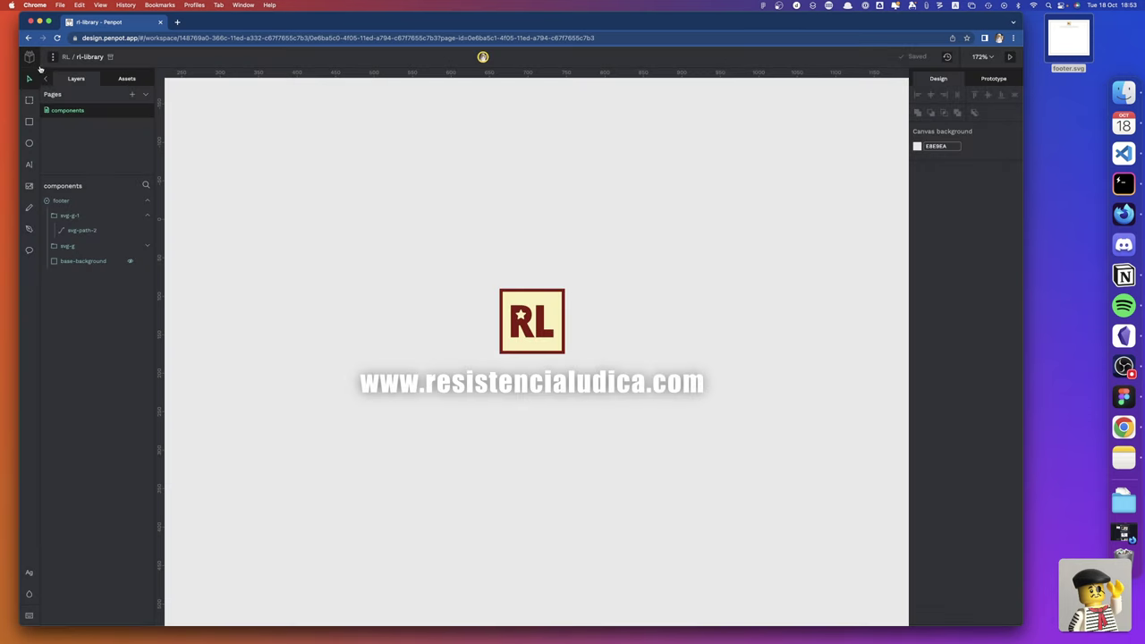
pyautogui.click(33, 59)
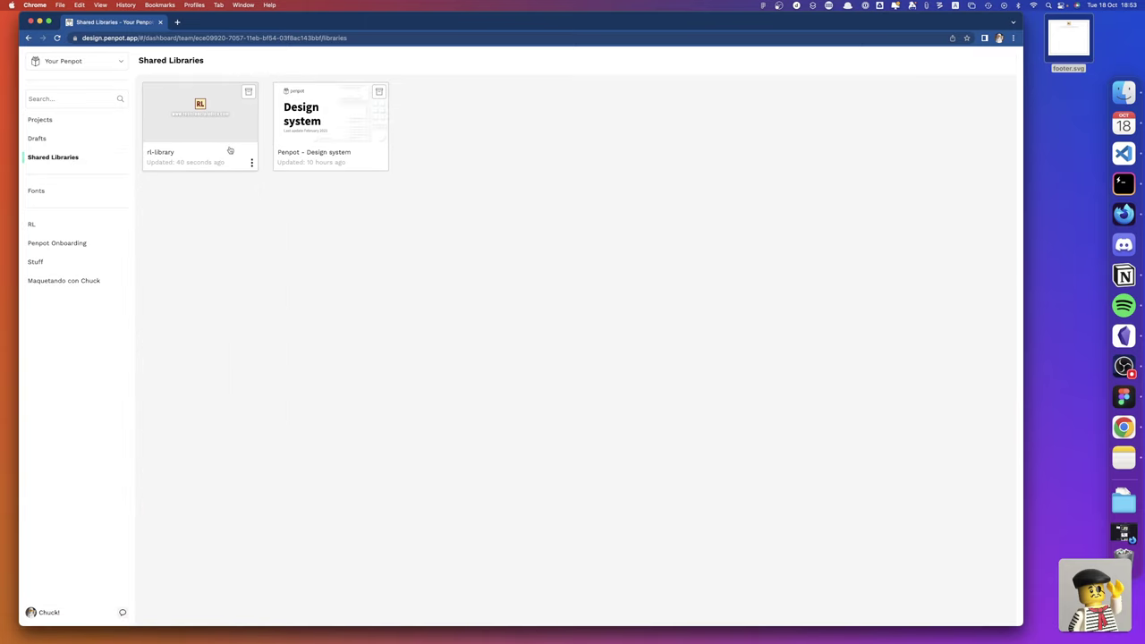
# Open the Portadas file and add rl-library through its Assets libraries dialog
pyautogui.moveTo(199, 125)
pyautogui.click(43, 121)
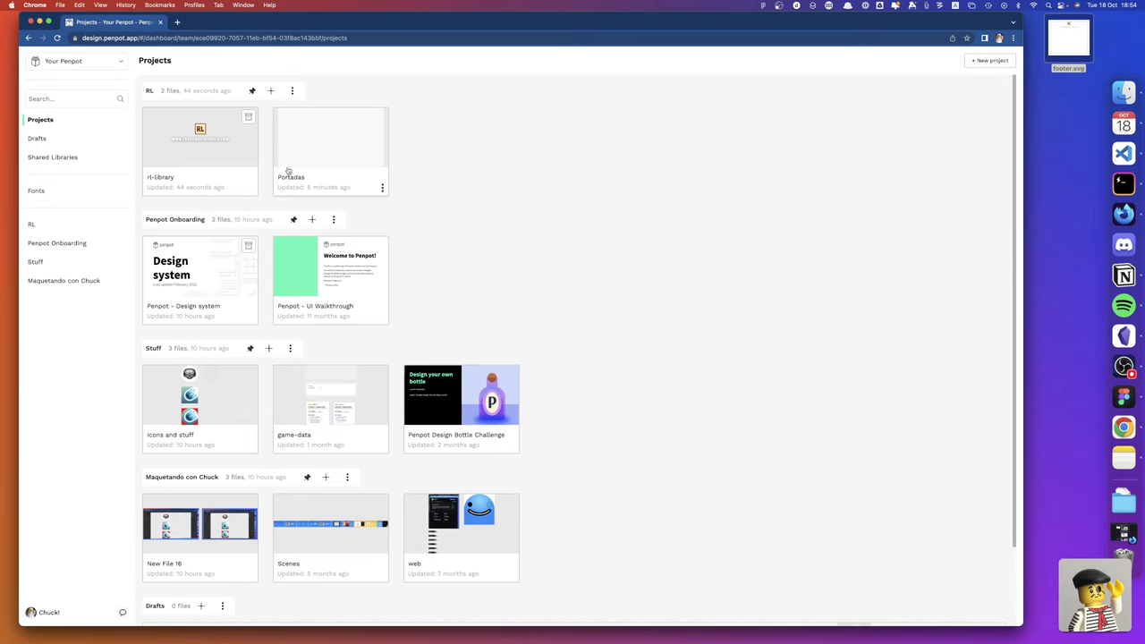
pyautogui.click(323, 168)
pyautogui.doubleClick(323, 168)
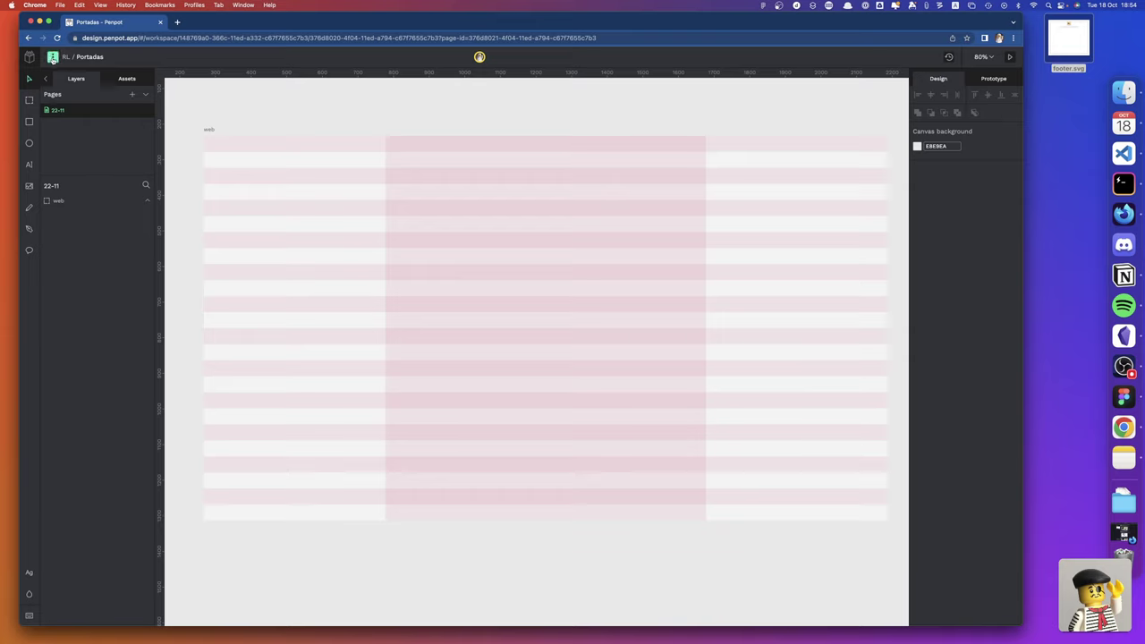
pyautogui.click(130, 80)
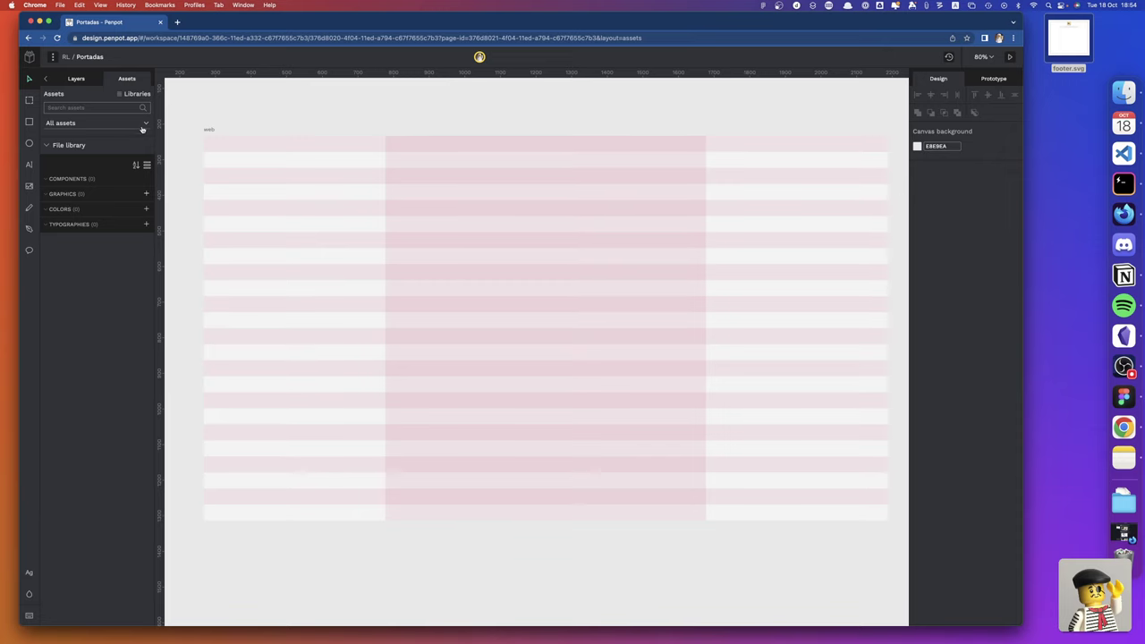
pyautogui.click(135, 95)
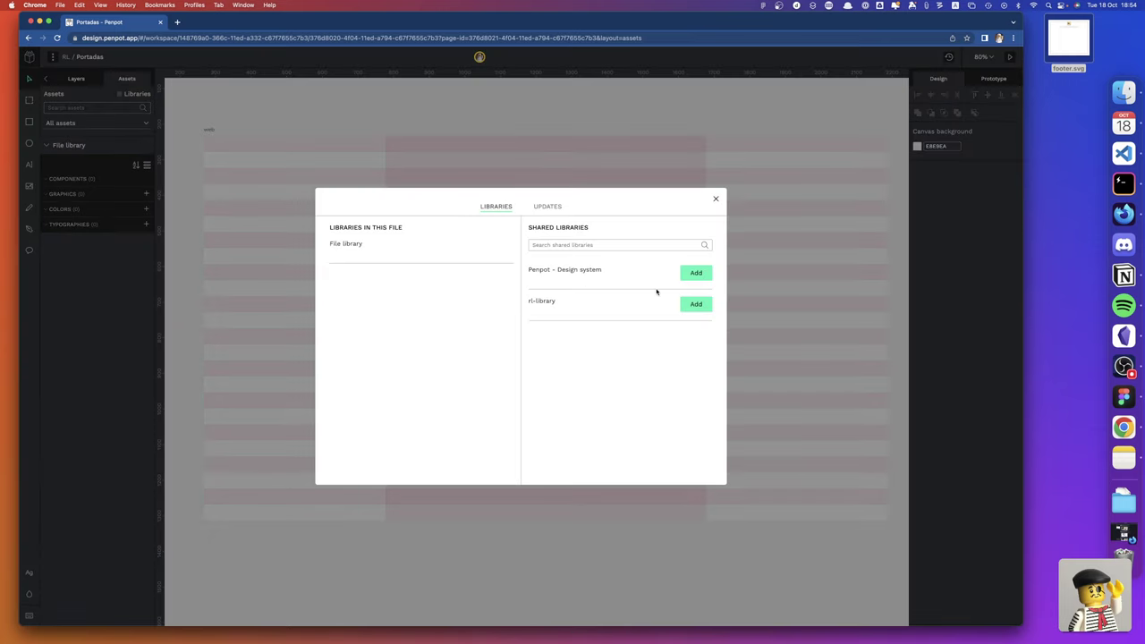
pyautogui.click(697, 305)
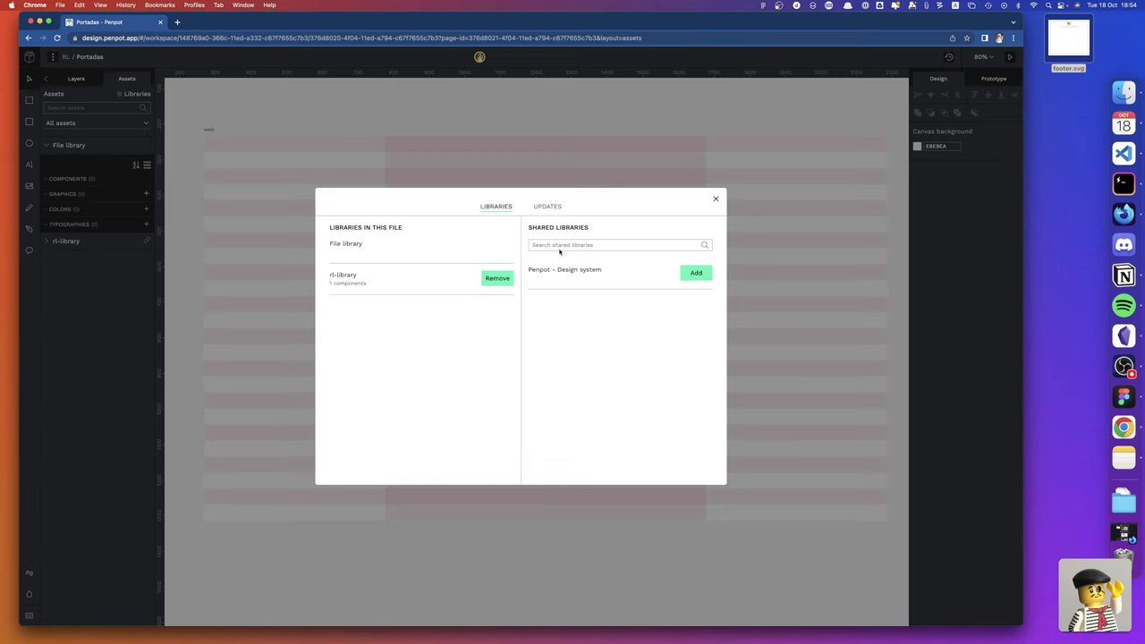
pyautogui.click(715, 199)
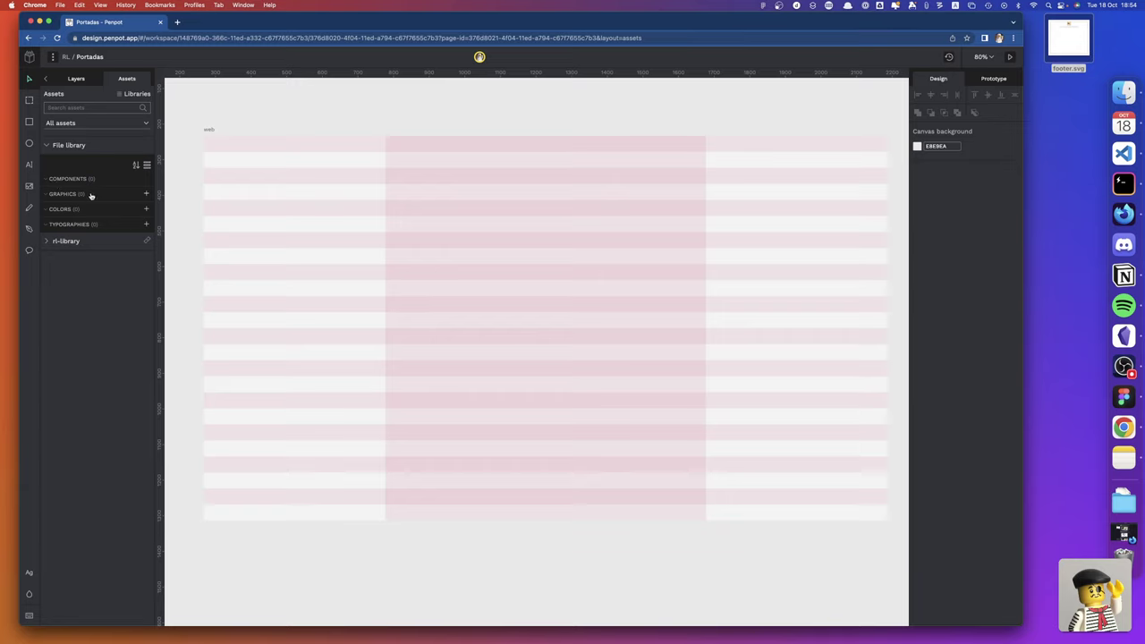
# Drag the rl-library footer component onto the Portadas web board at X 510, Y 717
pyautogui.click(47, 147)
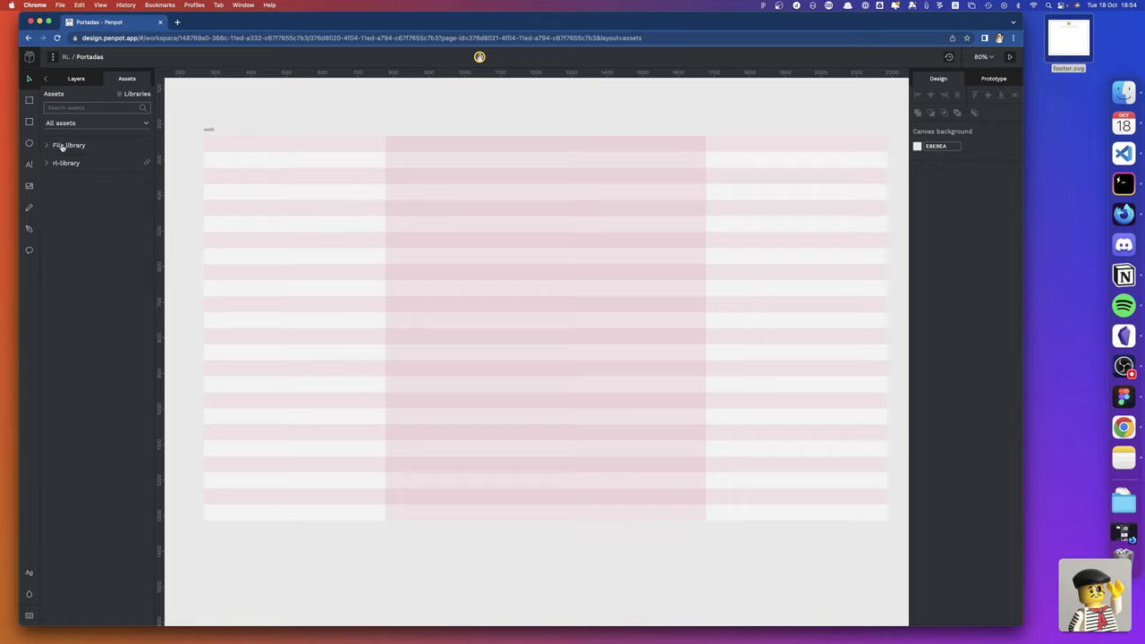
pyautogui.click(47, 163)
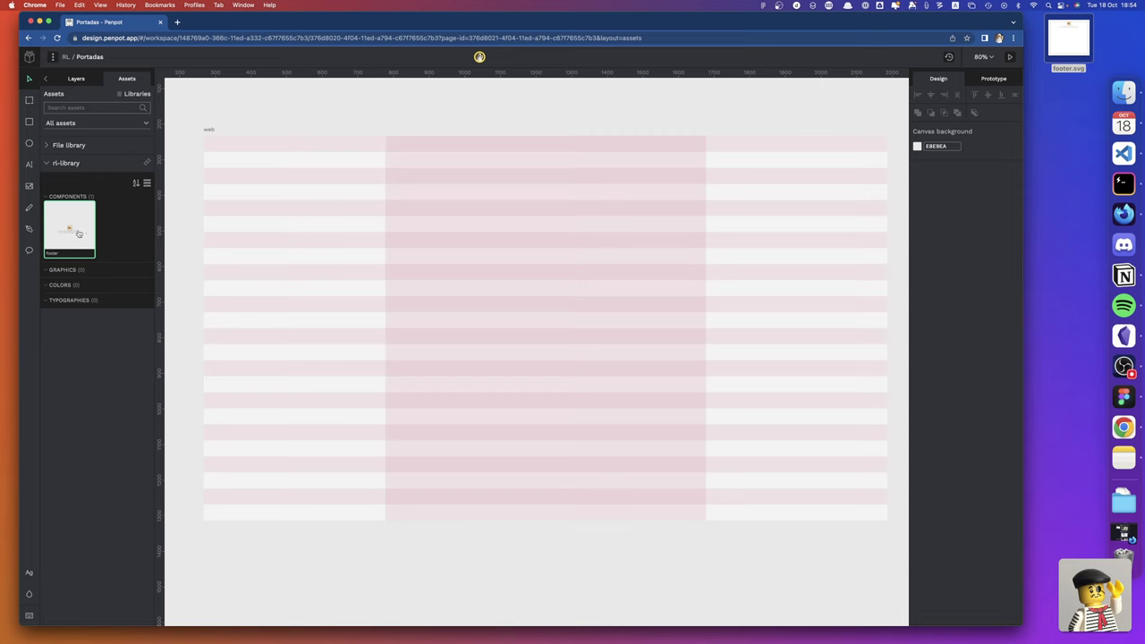
pyautogui.moveTo(82, 233)
pyautogui.mouseDown()
pyautogui.moveTo(543, 421)
pyautogui.moveTo(549, 413)
pyautogui.mouseUp()
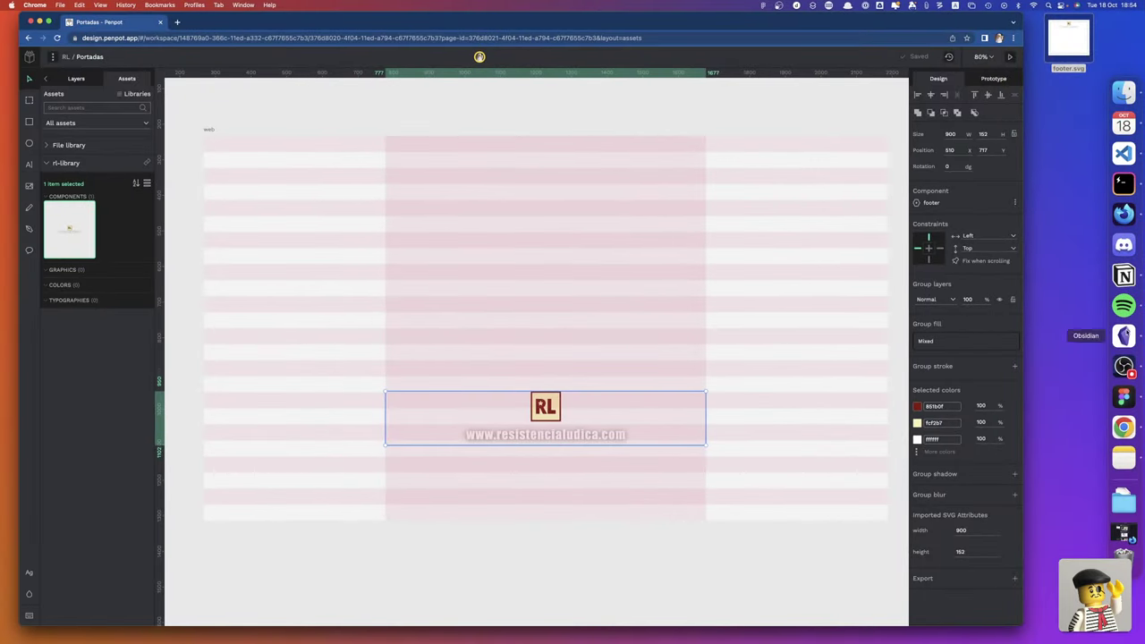
pyautogui.click(1123, 399)
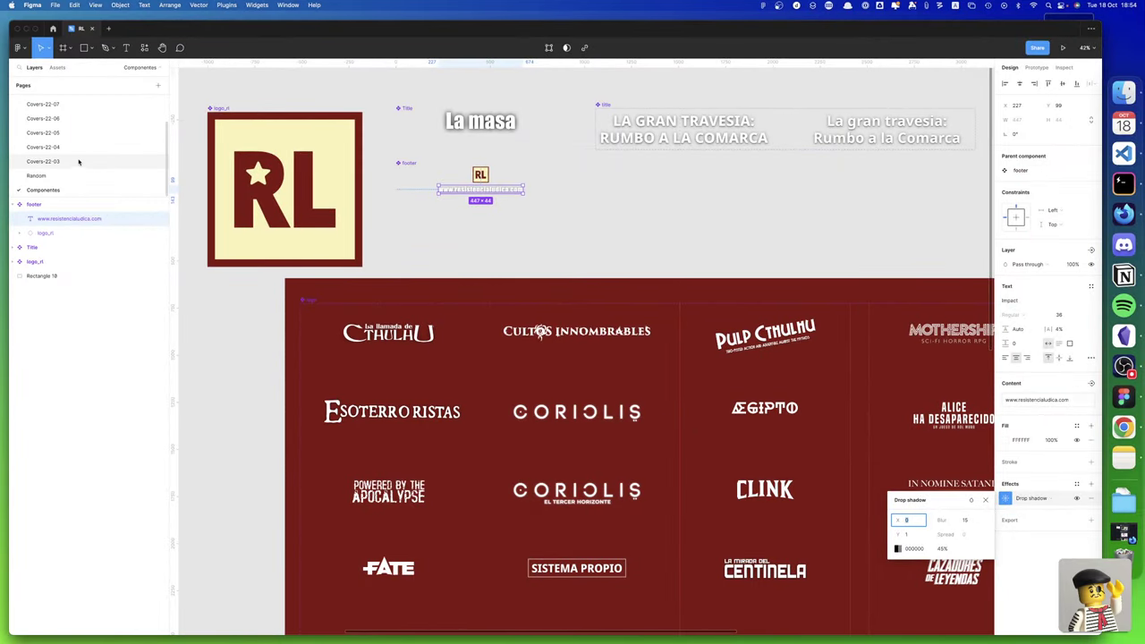
# Check the Cthulhu cover footer on Covers-22-10: 900×135 at X 510, Y 855
pyautogui.scroll(3, 78, 157)
pyautogui.click(44, 100)
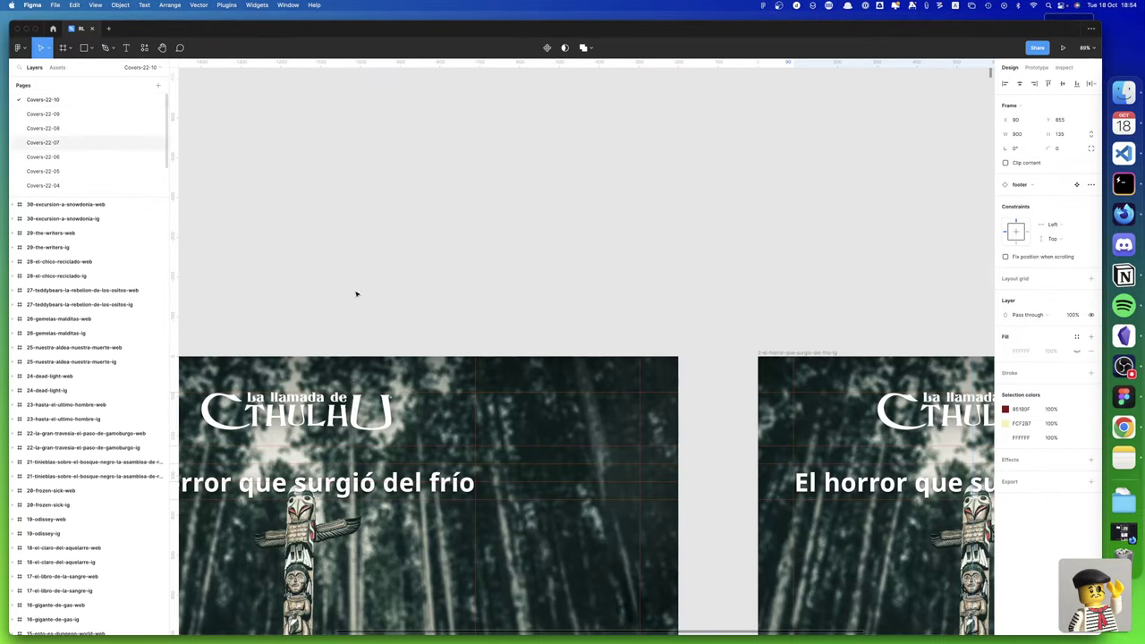
pyautogui.scroll(-5, 356, 293)
pyautogui.hscroll(-2, 393, 375)
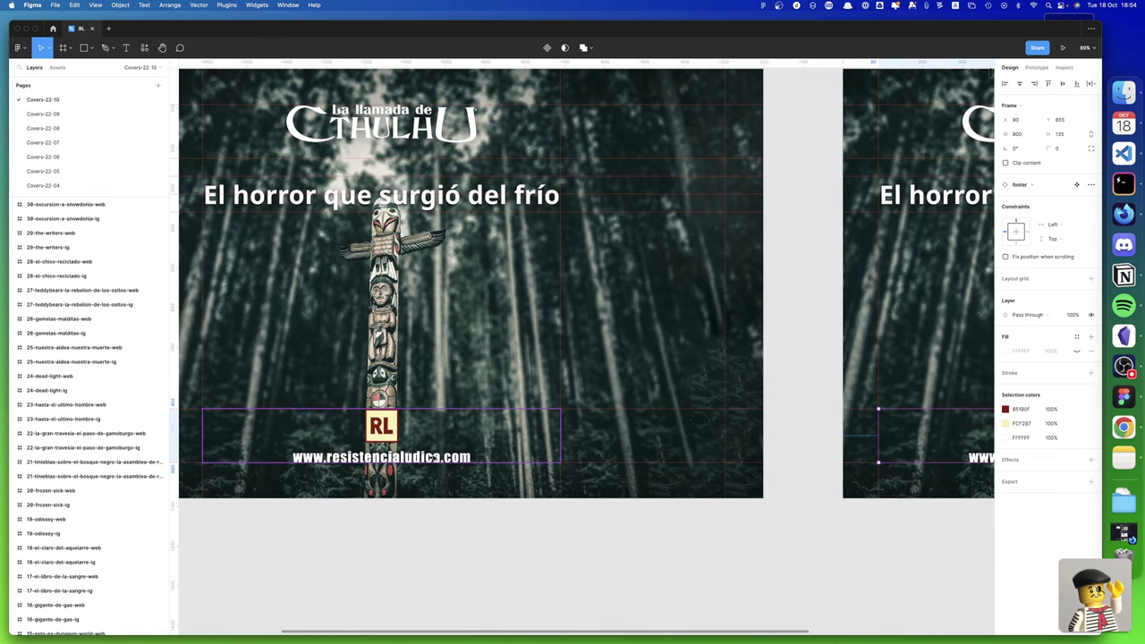
pyautogui.click(434, 457)
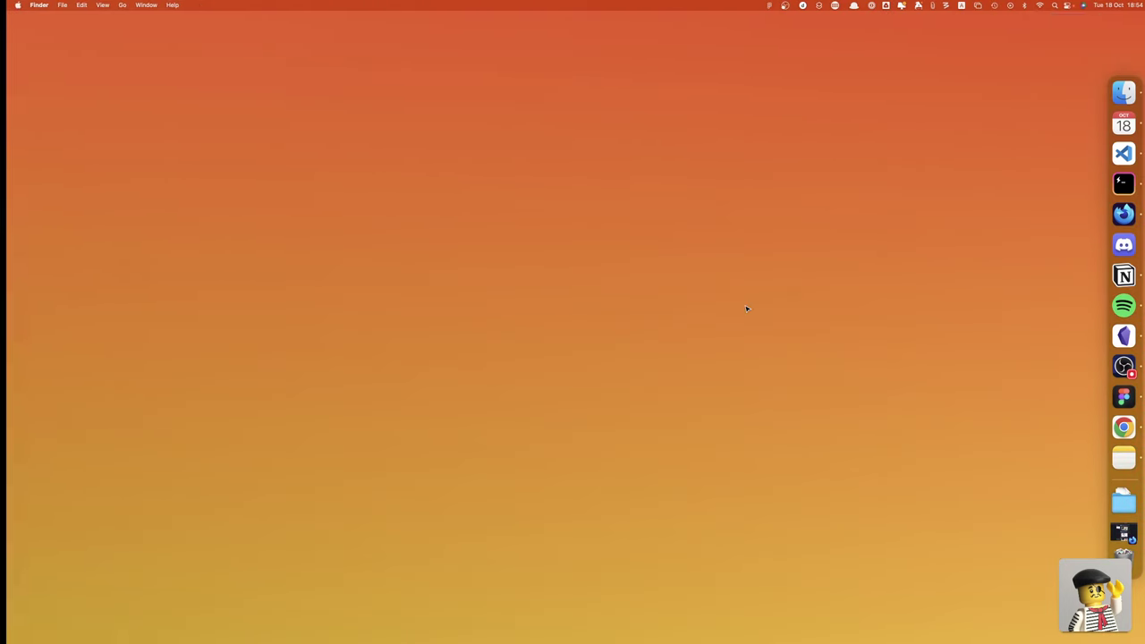
pyautogui.hotkey('ctrl', 'Right')
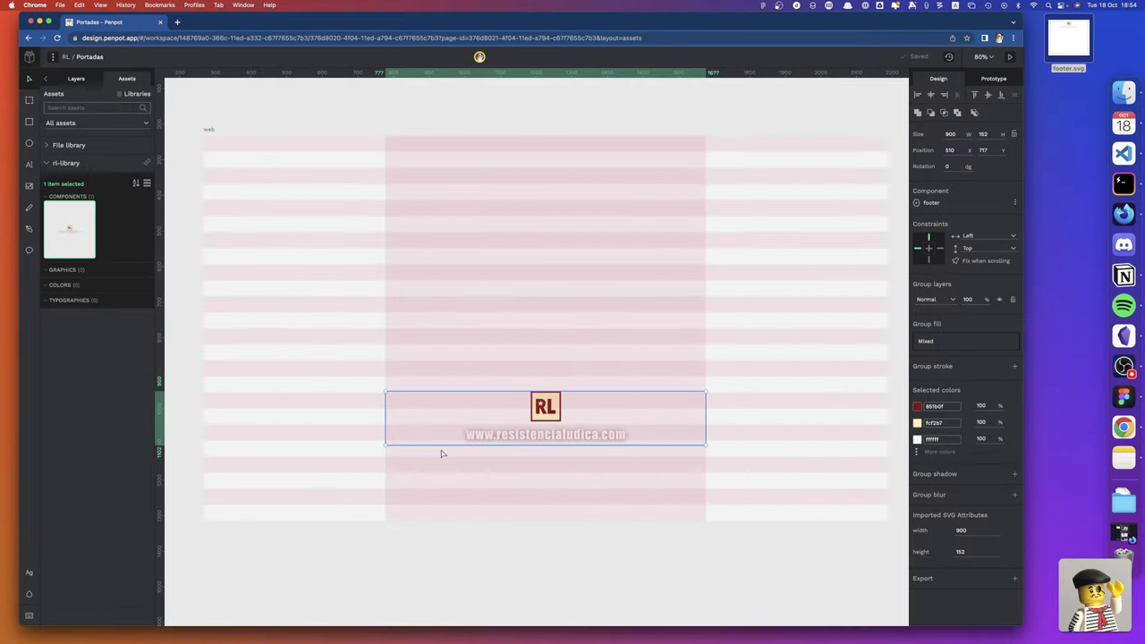
# Drag the footer instance down on the web board to Y 838
pyautogui.moveTo(546, 422); pyautogui.dragTo(547, 465)
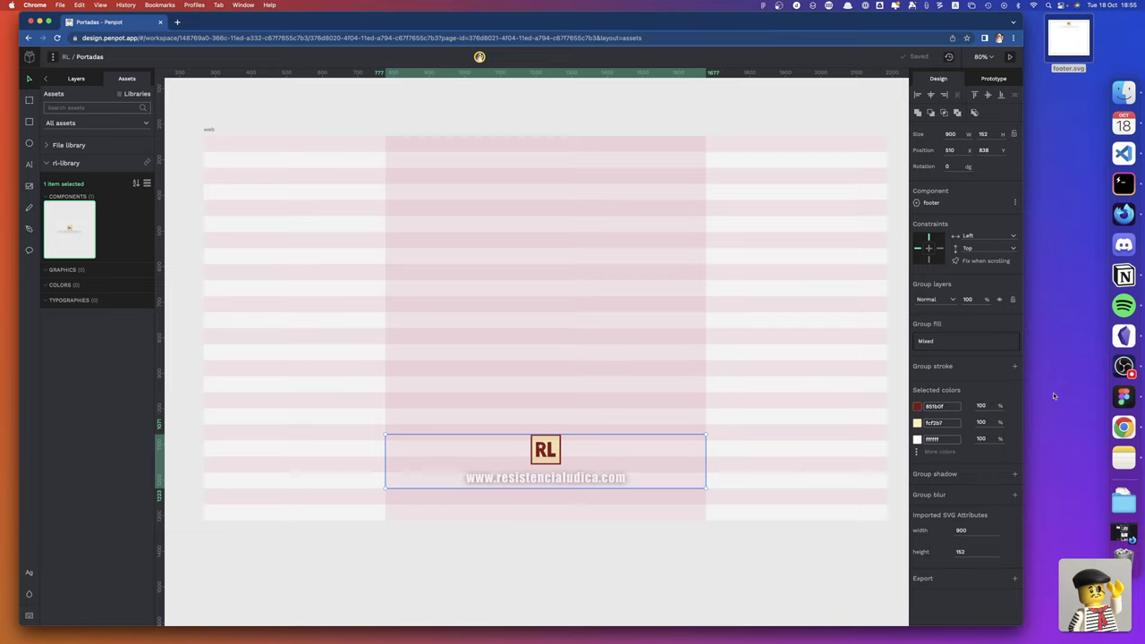
pyautogui.click(1121, 399)
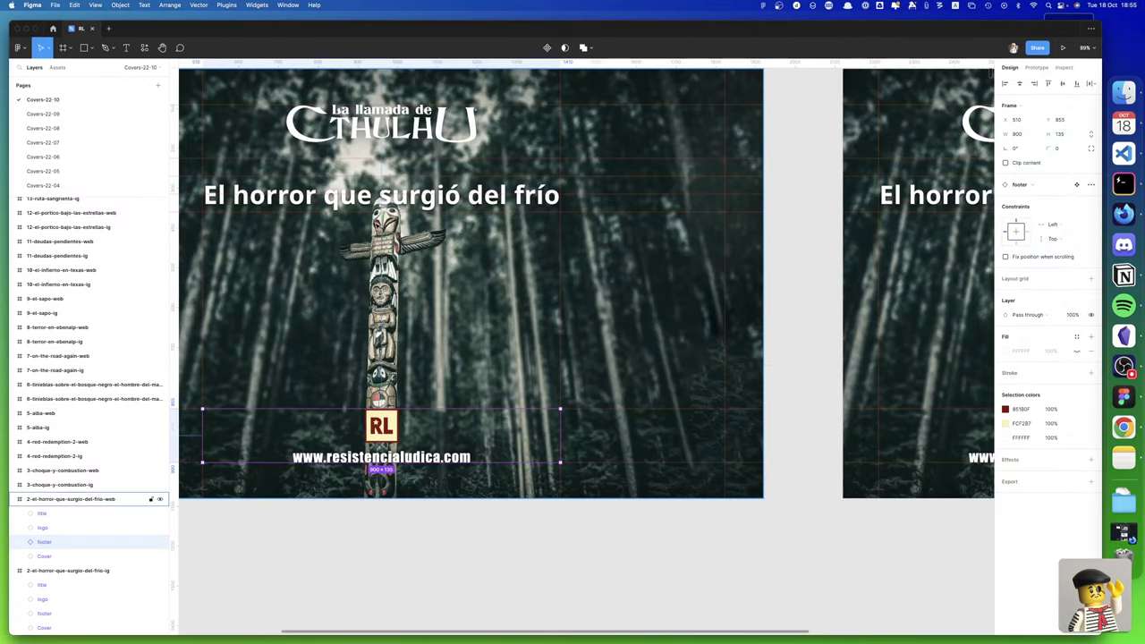
# In Figma, inspect a cover title's Noto Sans Bold text, white fill and two drop shadows
pyautogui.click(429, 205)
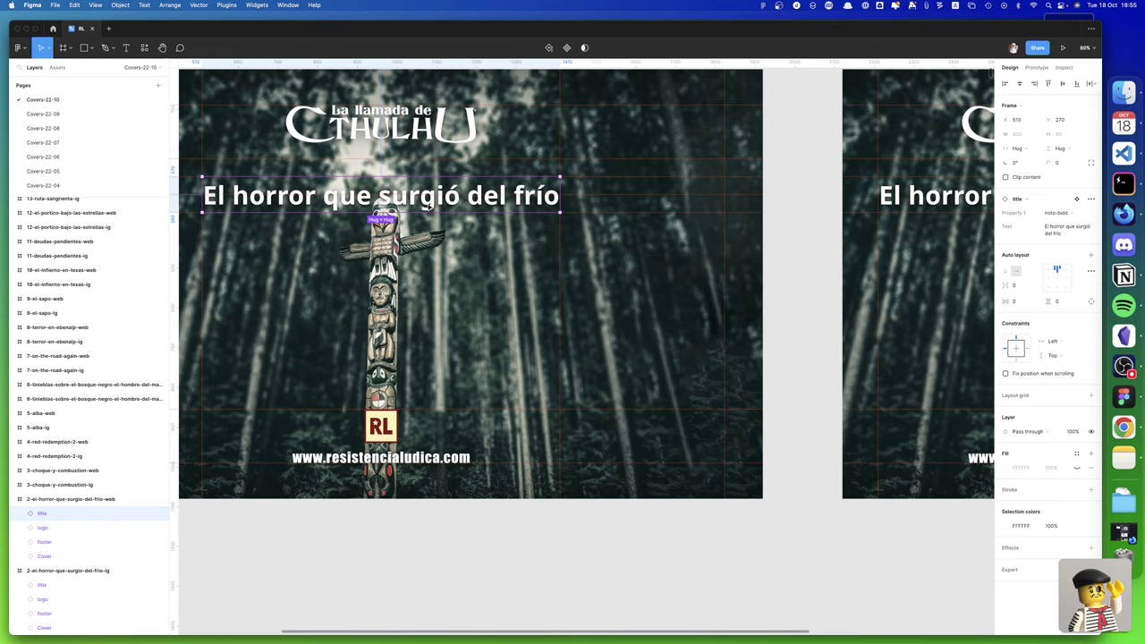
pyautogui.press('t')
pyautogui.click(436, 195)
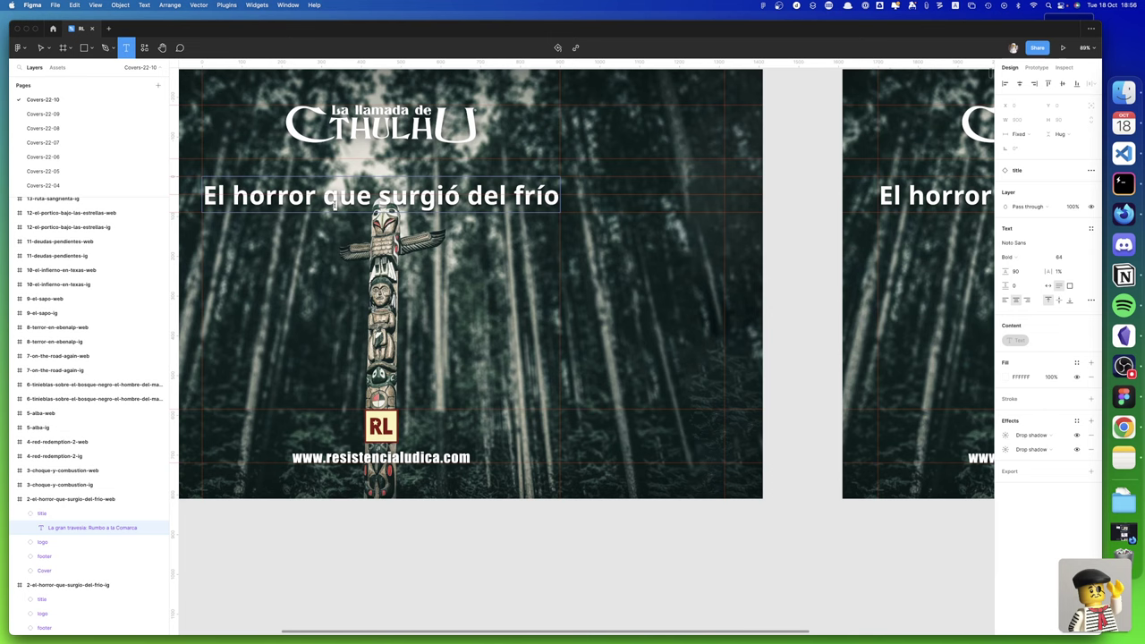
# Scroll through the covers, check the El infierno en Texas title styling, then return to Penpot
pyautogui.scroll(-10, 333, 204)
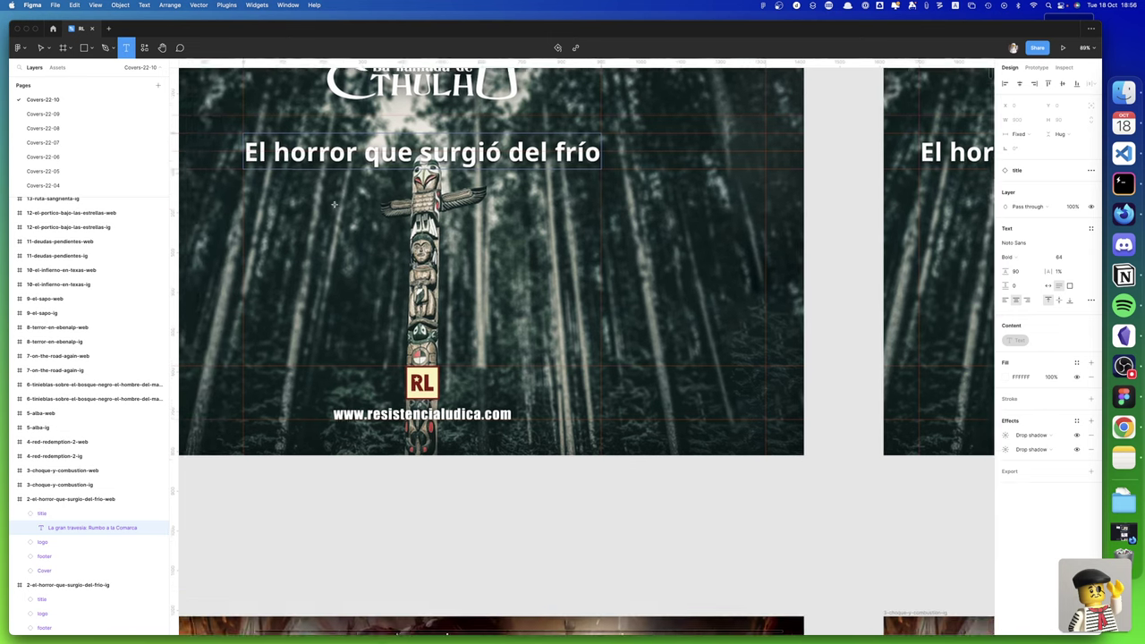
pyautogui.scroll(-3, 333, 205)
pyautogui.scroll(-3, 333, 205)
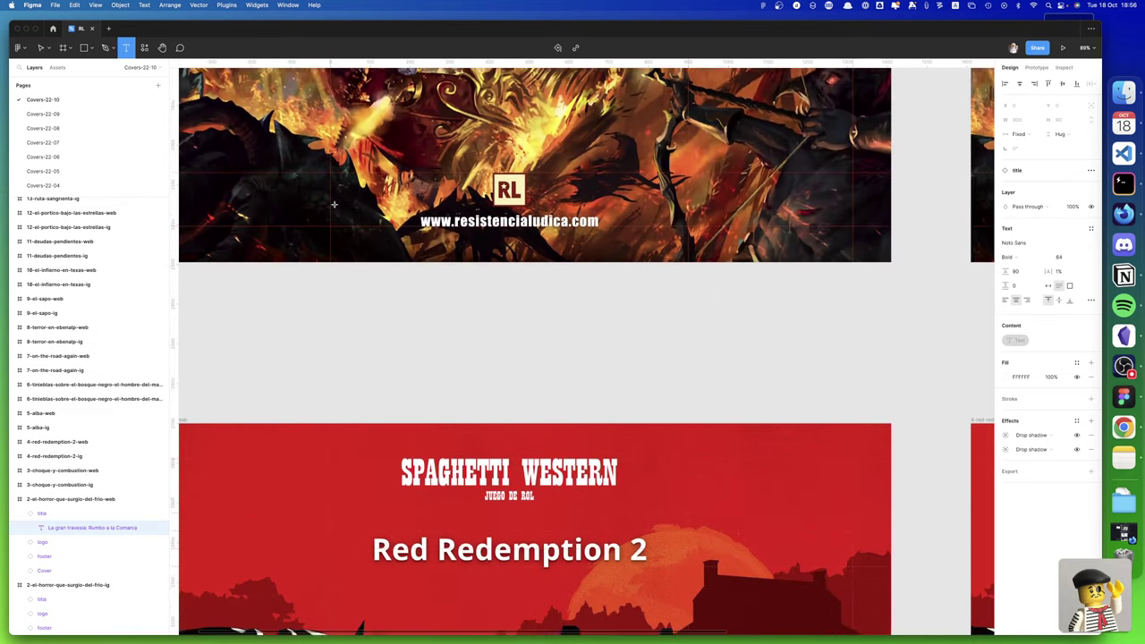
pyautogui.scroll(-3, 333, 204)
pyautogui.scroll(-2, 333, 205)
pyautogui.scroll(-4, 333, 205)
pyautogui.scroll(-2, 334, 204)
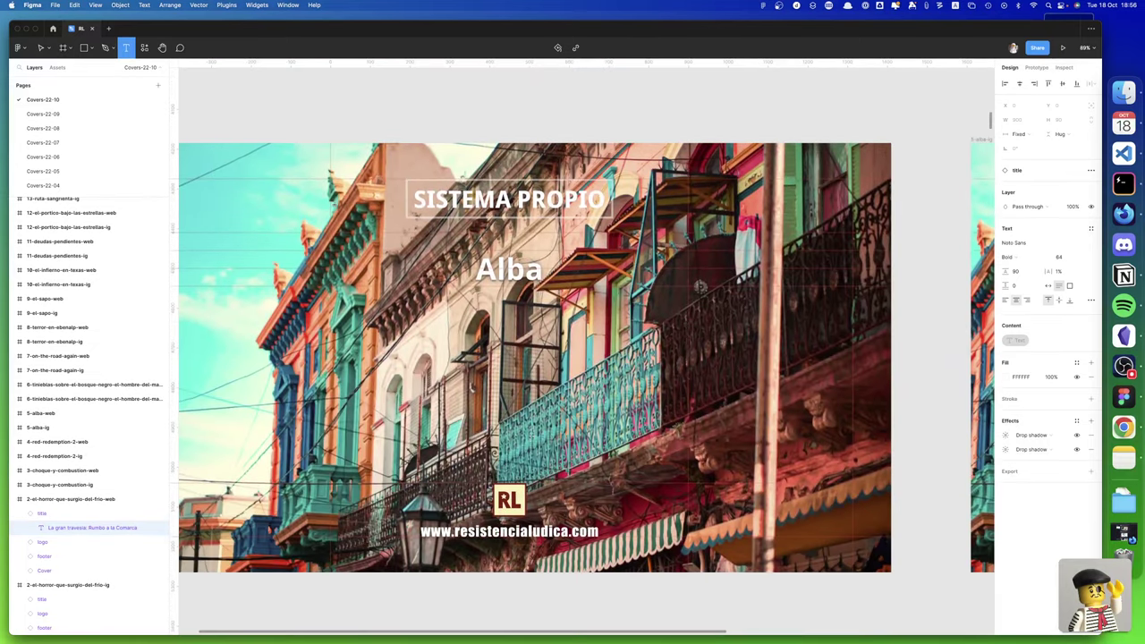
pyautogui.scroll(-3, 333, 205)
pyautogui.scroll(-2, 334, 205)
pyautogui.scroll(-2, 334, 205)
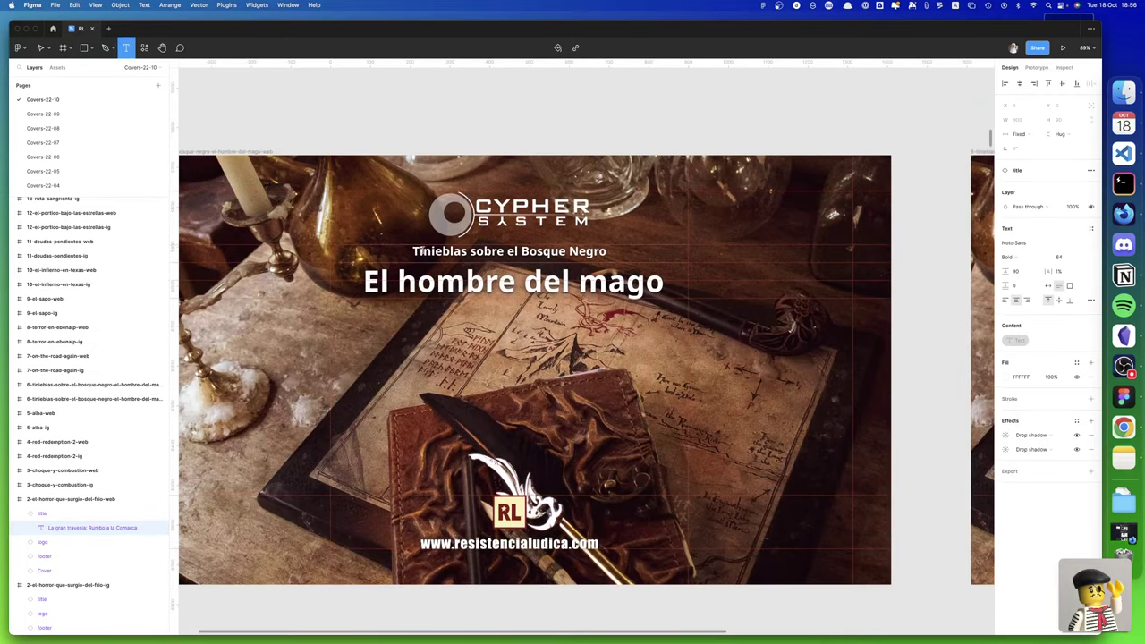
pyautogui.scroll(-8, 464, 266)
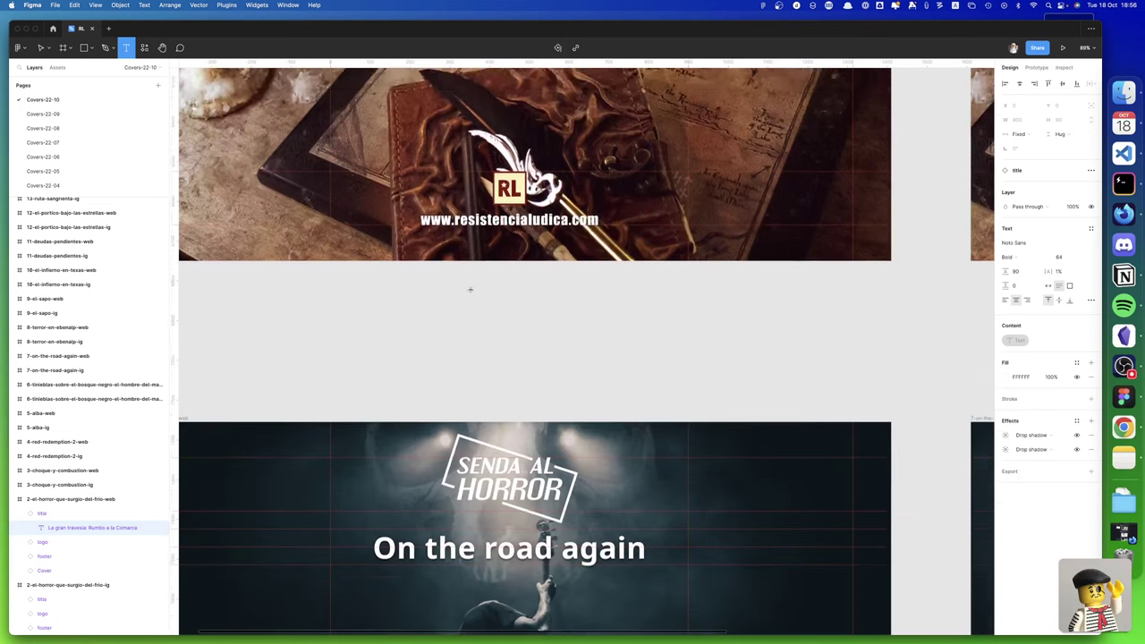
pyautogui.scroll(-6, 468, 288)
pyautogui.scroll(-7, 468, 288)
pyautogui.scroll(-5, 469, 288)
pyautogui.scroll(-5, 469, 288)
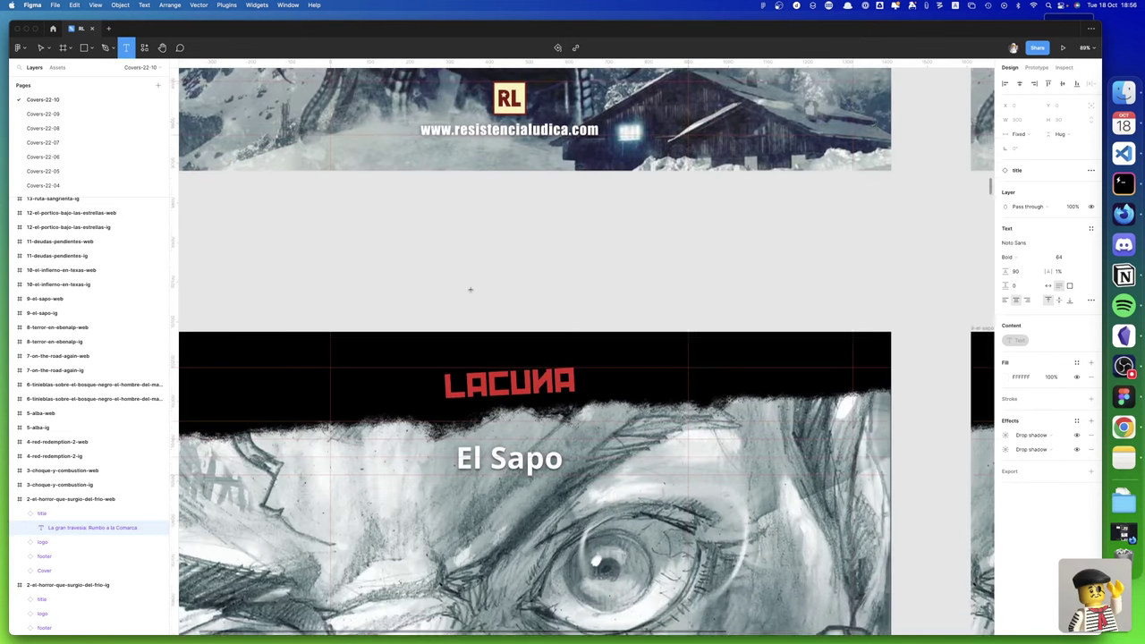
pyautogui.scroll(-6, 469, 288)
pyautogui.scroll(-7, 469, 288)
pyautogui.scroll(-4, 474, 268)
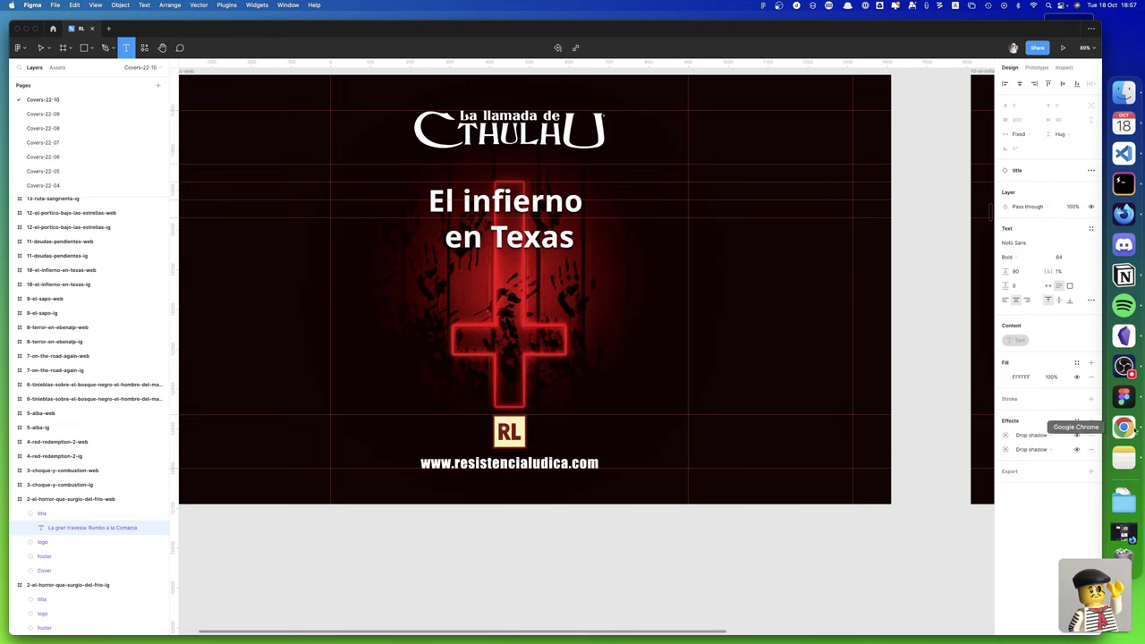
pyautogui.click(498, 248)
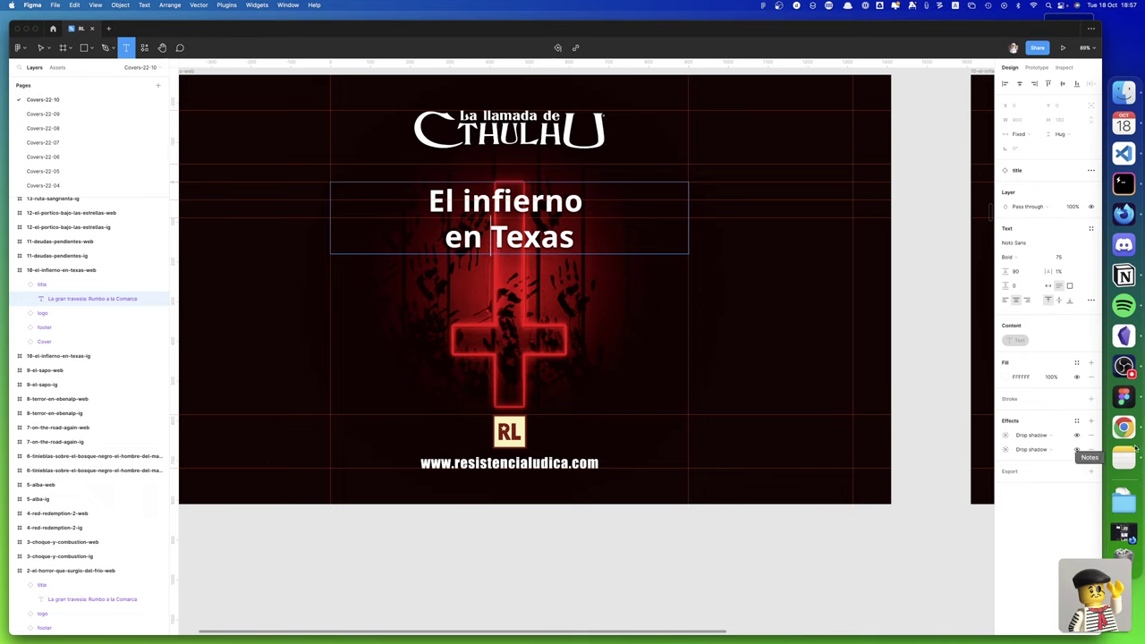
pyautogui.click(1124, 427)
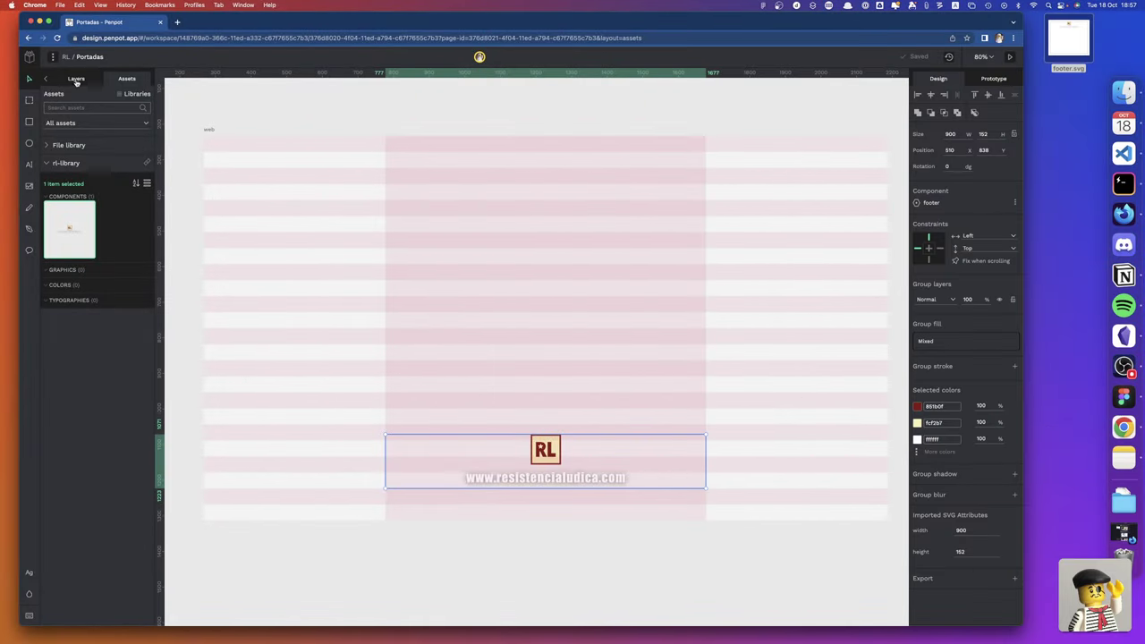
# Open the rl-library file from the Penpot projects dashboard
pyautogui.click(34, 59)
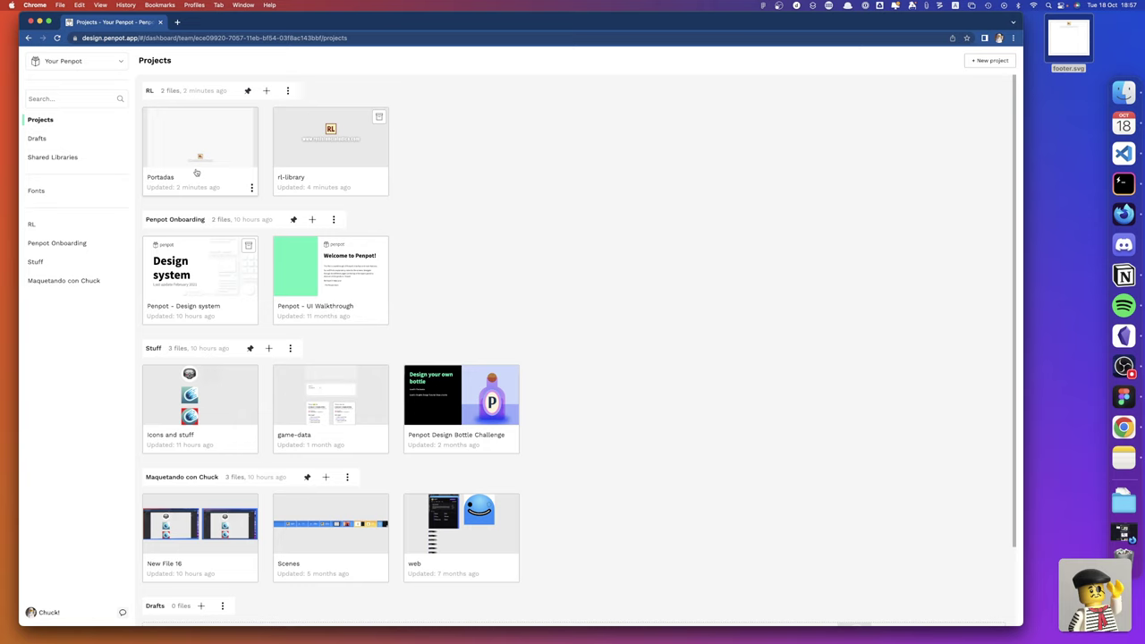
pyautogui.doubleClick(308, 168)
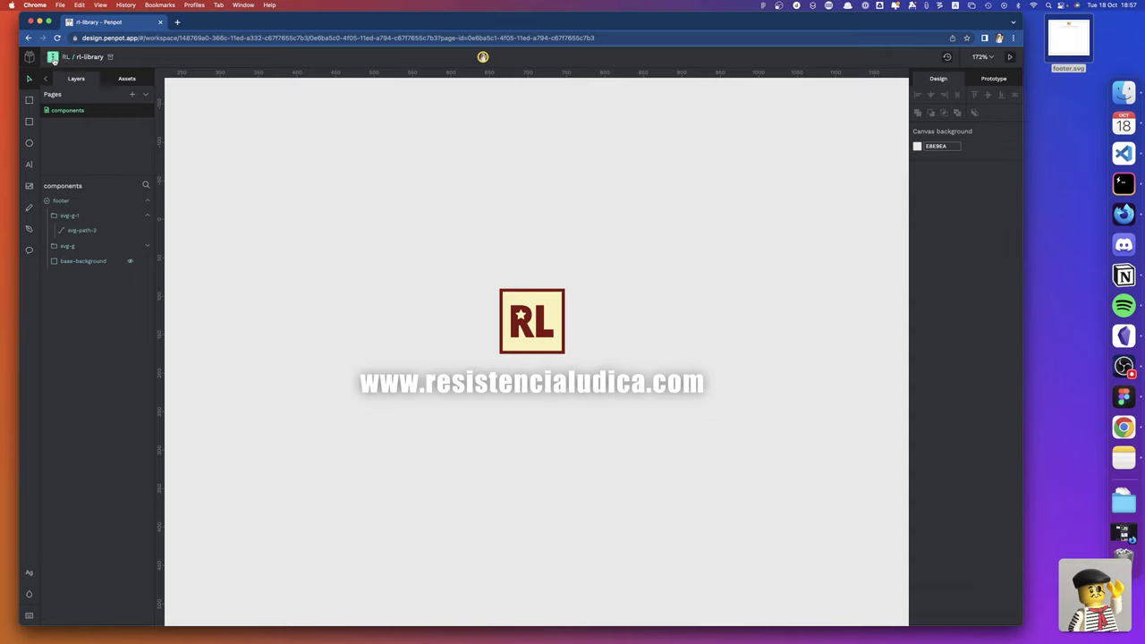
pyautogui.click(53, 58)
pyautogui.moveTo(50, 72)
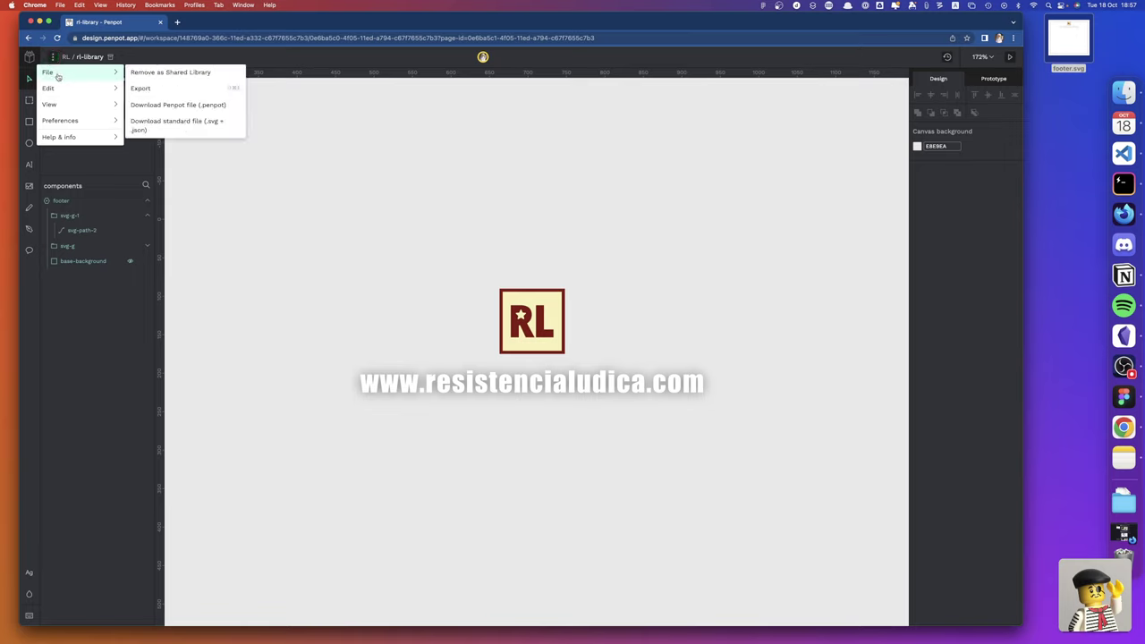
pyautogui.click(382, 110)
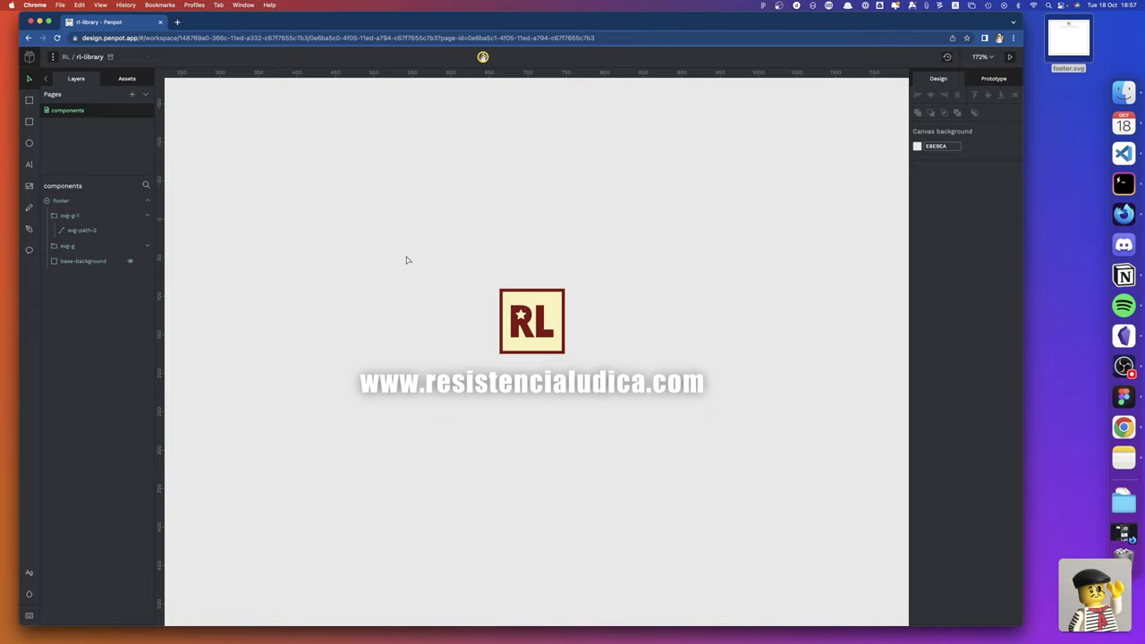
# Pan the canvas to bring the RL footer component into view
pyautogui.scroll(-2, 407, 259)
pyautogui.hscroll(2, 407, 259)
pyautogui.scroll(-2, 406, 260)
pyautogui.hscroll(-1, 407, 259)
pyautogui.scroll(1, 404, 258)
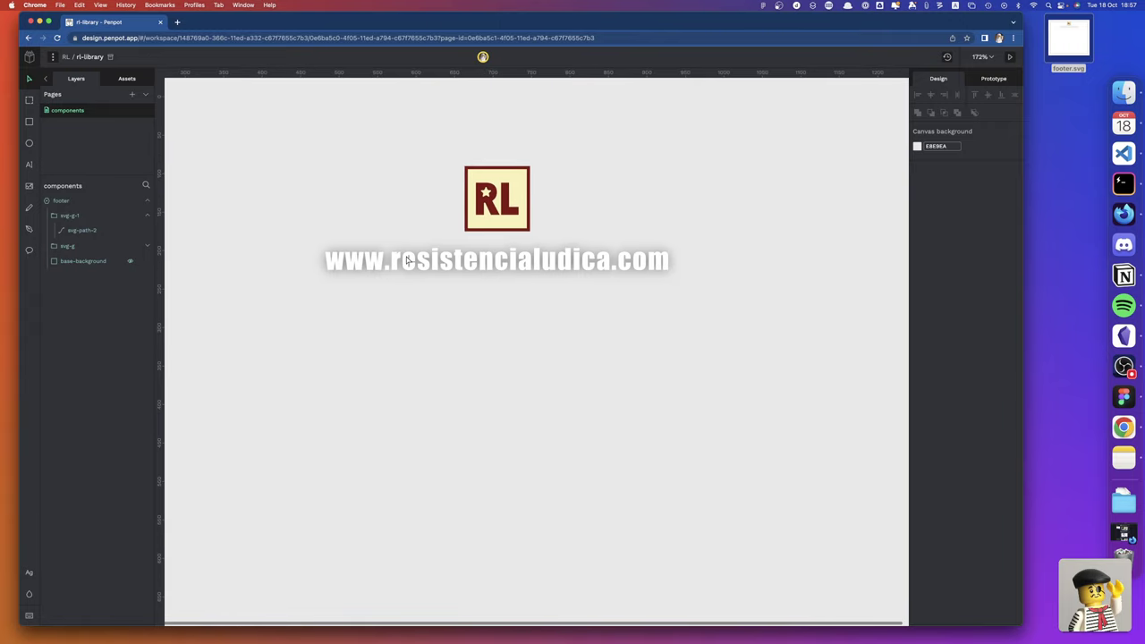
pyautogui.scroll(4, 433, 238)
pyautogui.scroll(1, 432, 237)
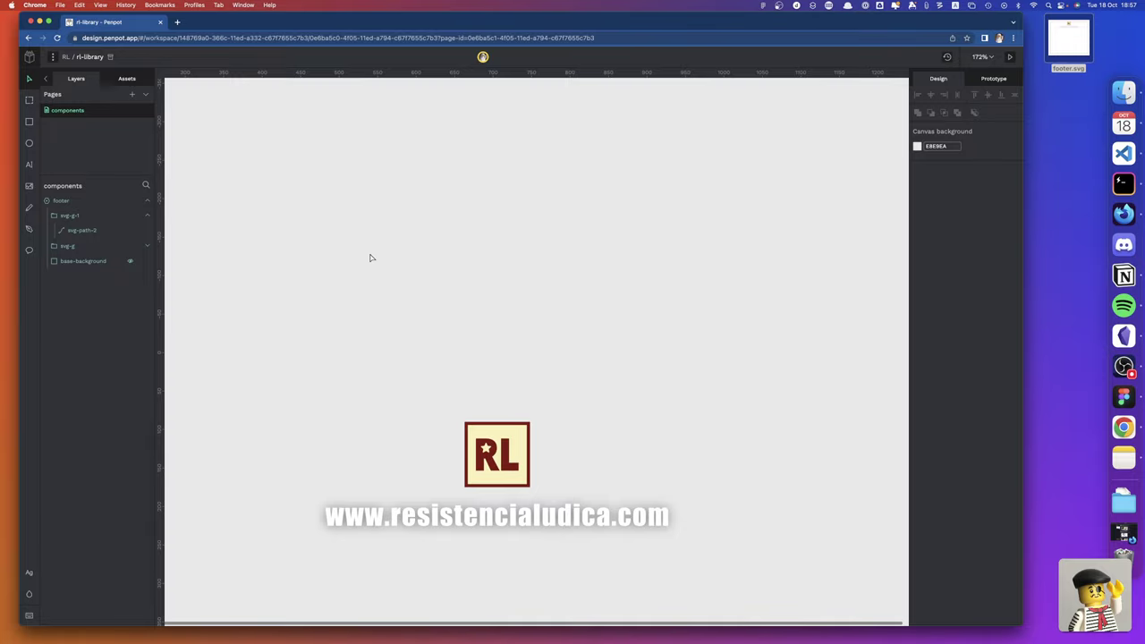
pyautogui.hotkey('ctrl', 'Right')
pyautogui.hotkey('ctrl', 'Left')
pyautogui.click(1123, 396)
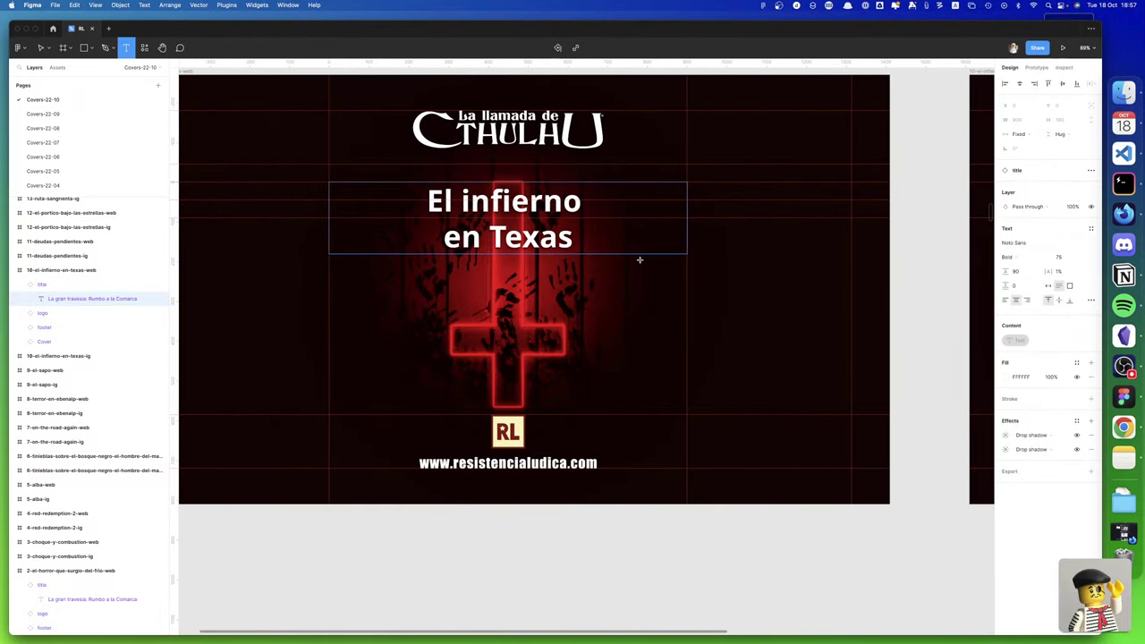
pyautogui.hscroll(5, 639, 259)
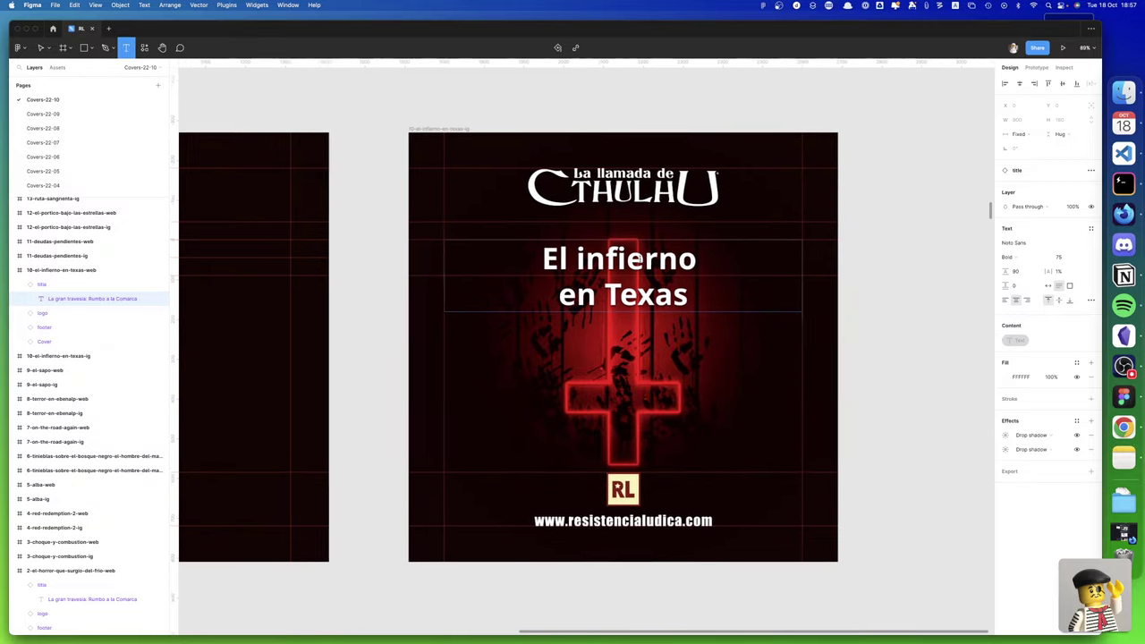
pyautogui.scroll(5, 639, 259)
pyautogui.scroll(5, 640, 259)
pyautogui.scroll(1, 640, 260)
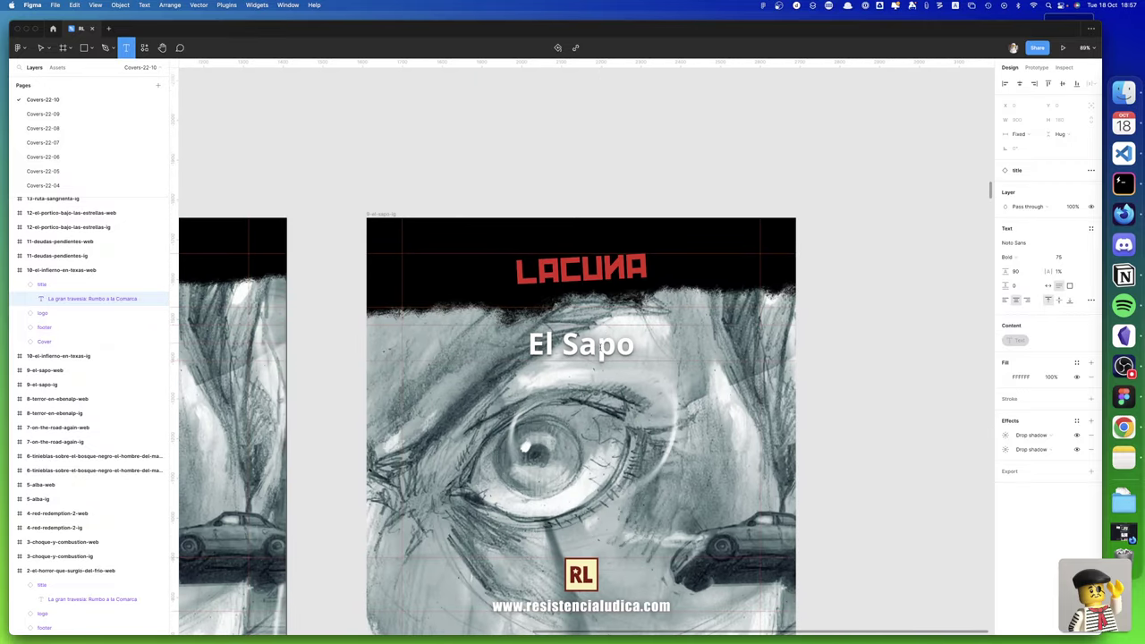
pyautogui.click(597, 349)
pyautogui.press('Escape')
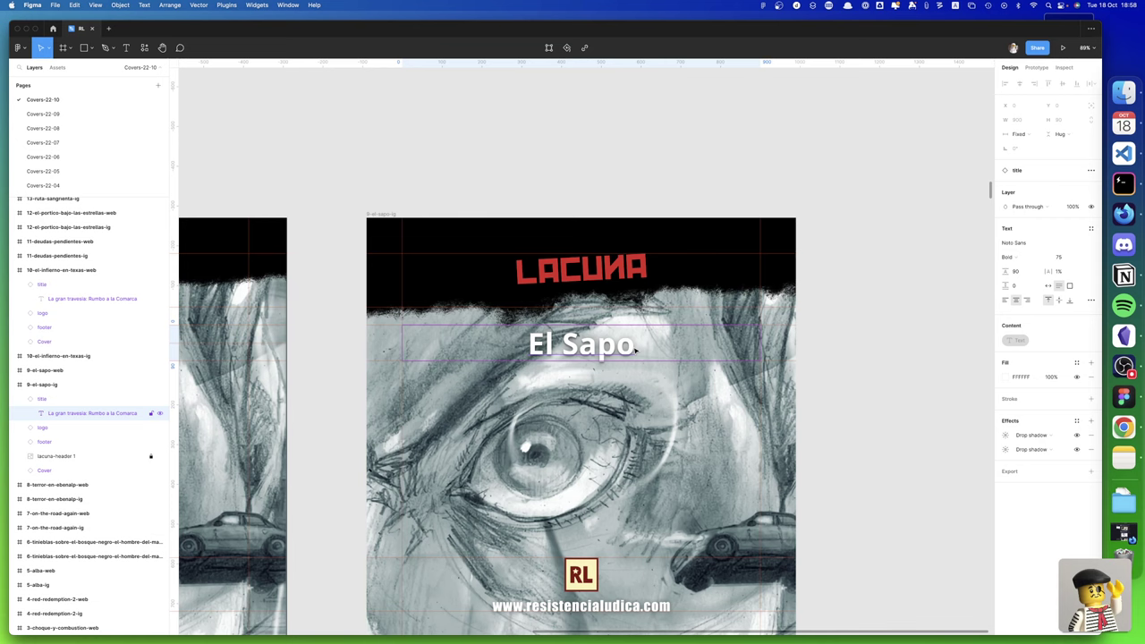
pyautogui.press('super+Tab')
pyautogui.press('super+Tab')
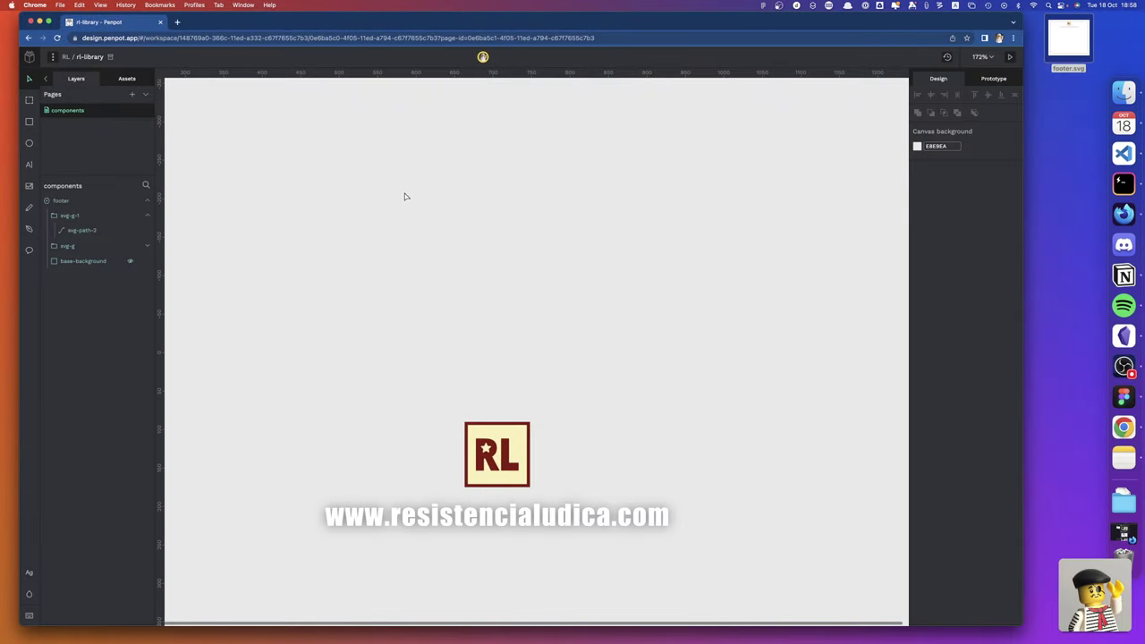
# Draw a text box above the RL footer and size it 900 × 90
pyautogui.press('t')
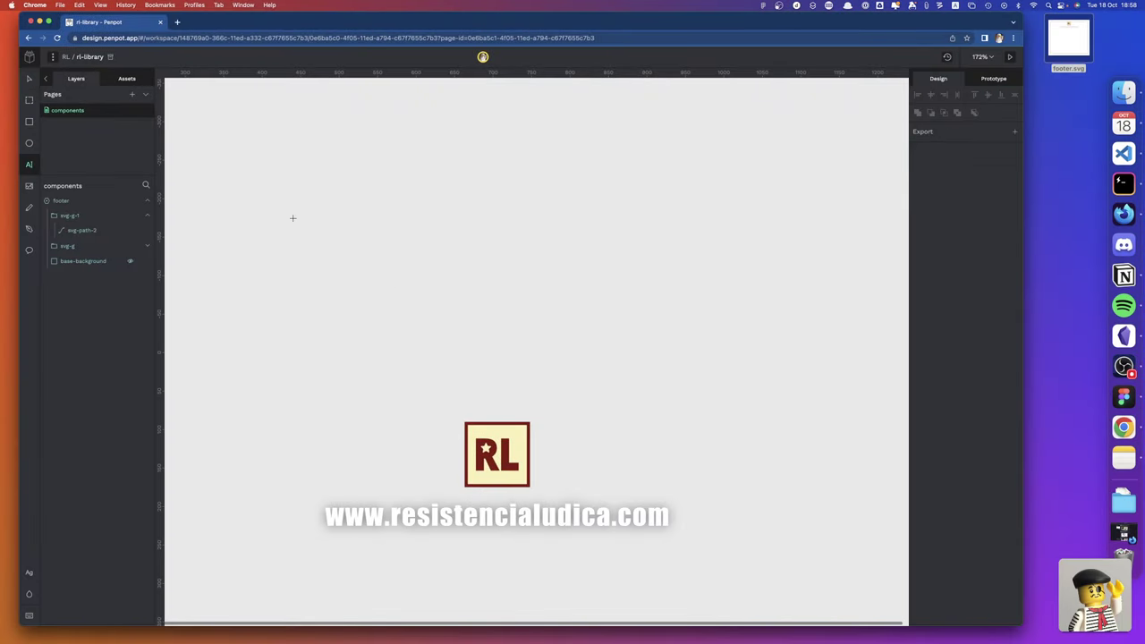
pyautogui.moveTo(293, 218); pyautogui.dragTo(713, 308)
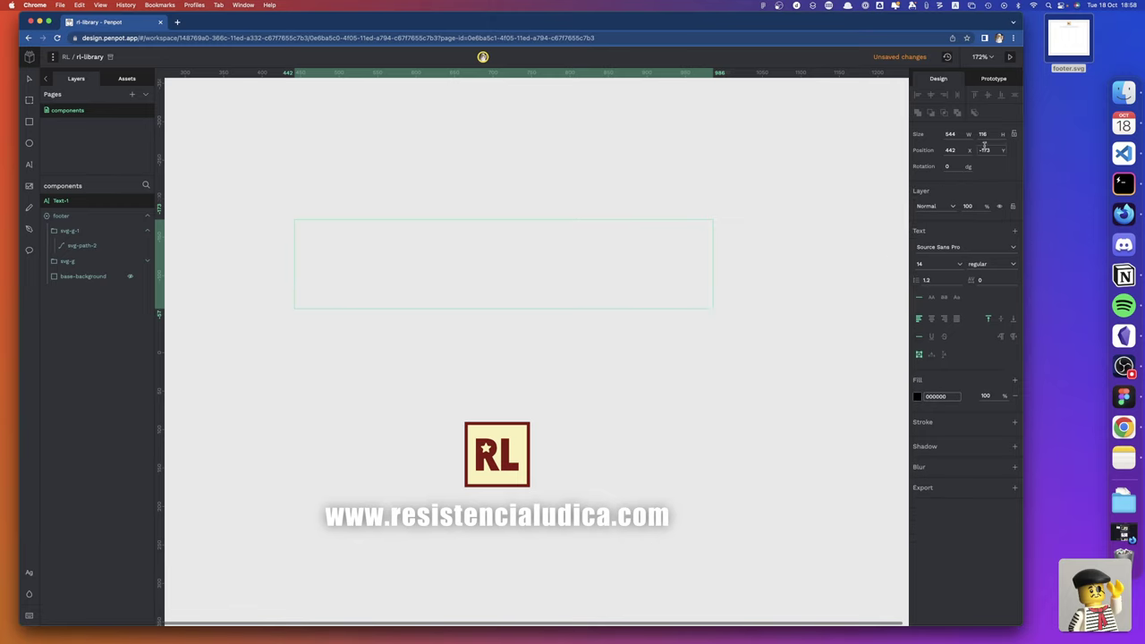
pyautogui.click(954, 149)
pyautogui.click(955, 132)
pyautogui.write('900')
pyautogui.press('Tab')
pyautogui.write('90')
pyautogui.press('Return')
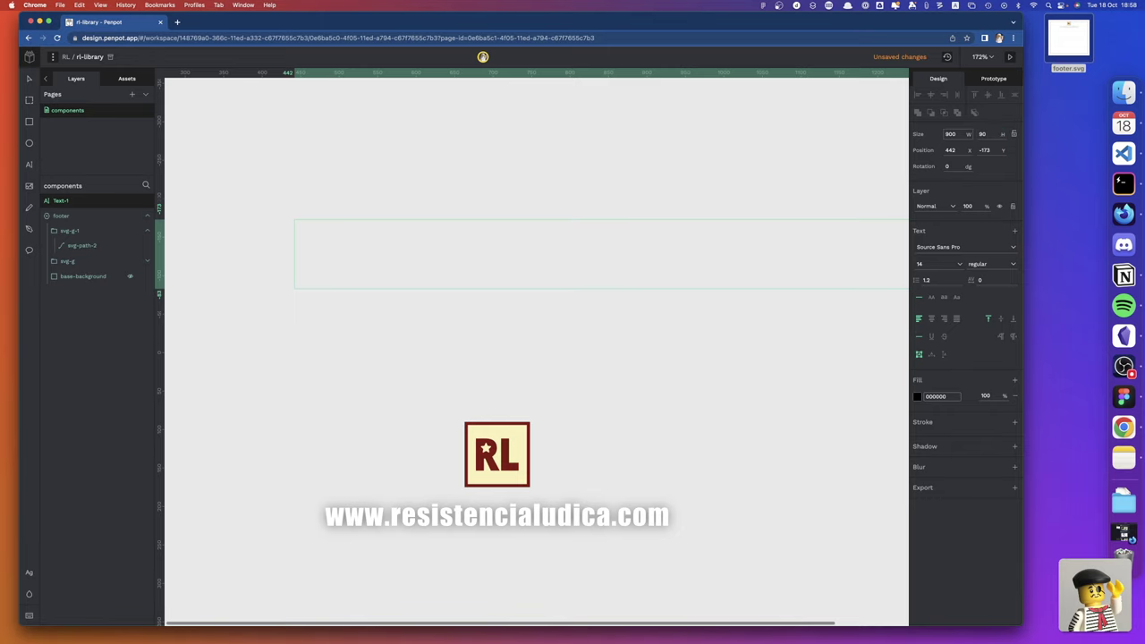
pyautogui.hscroll(5, 841, 259)
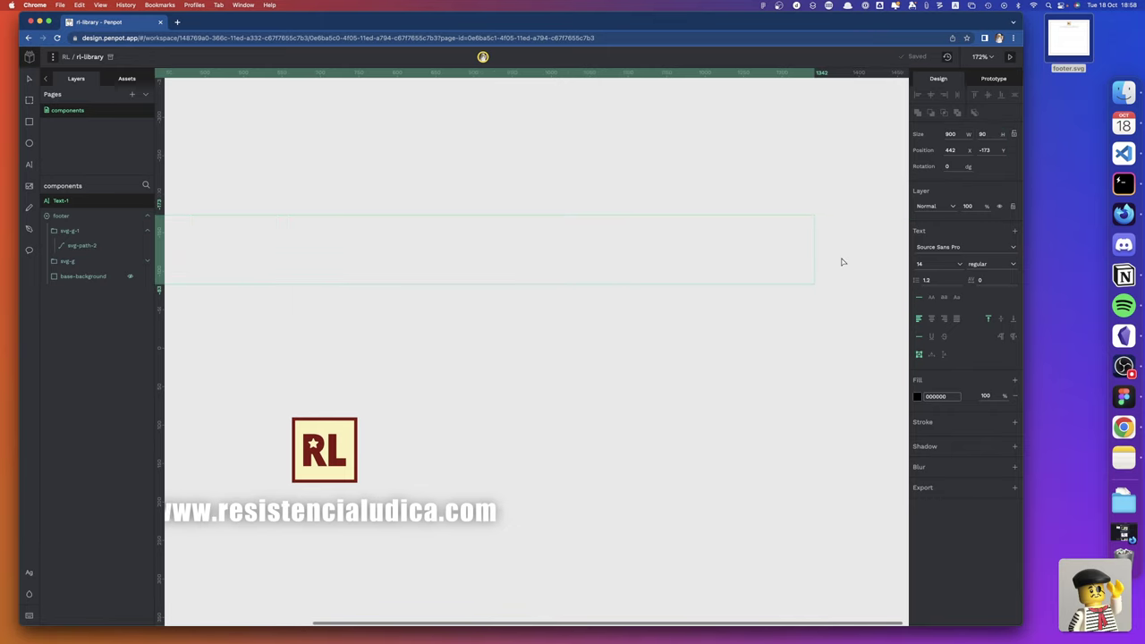
pyautogui.hscroll(-2, 840, 257)
# Set the text to Noto Sans, weight 700, size 75
pyautogui.click(949, 248)
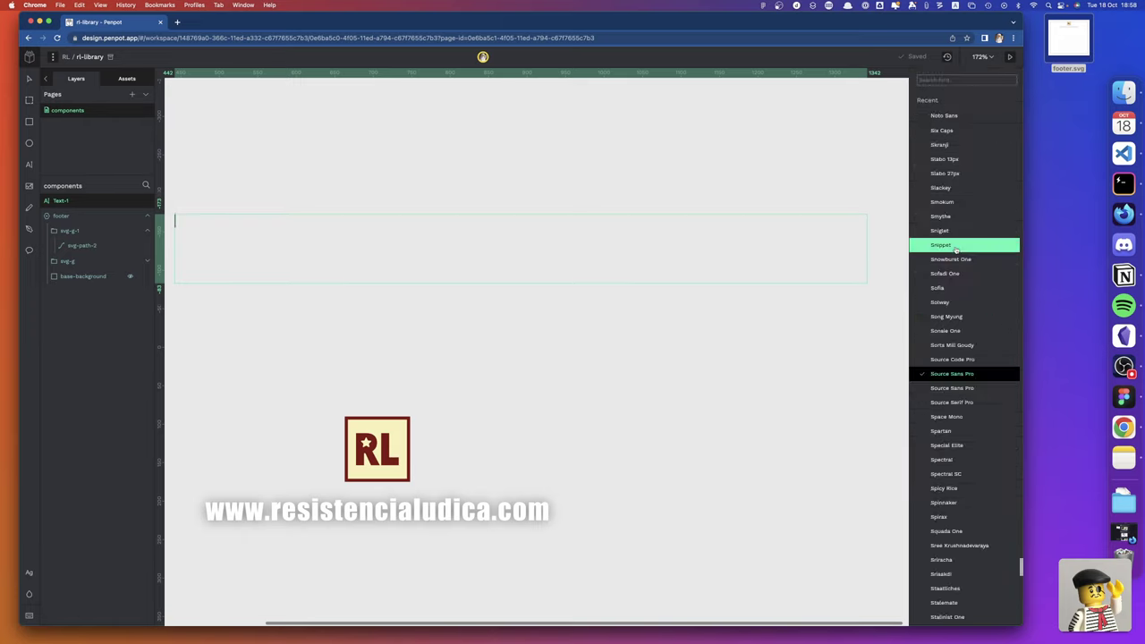
pyautogui.write('norto')
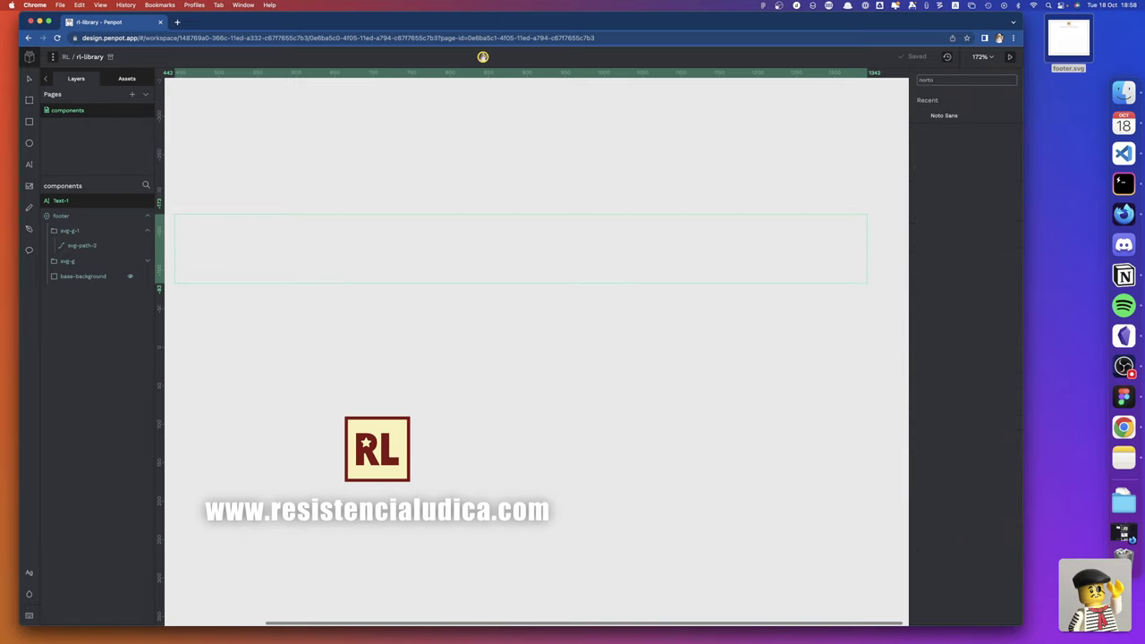
pyautogui.click(955, 117)
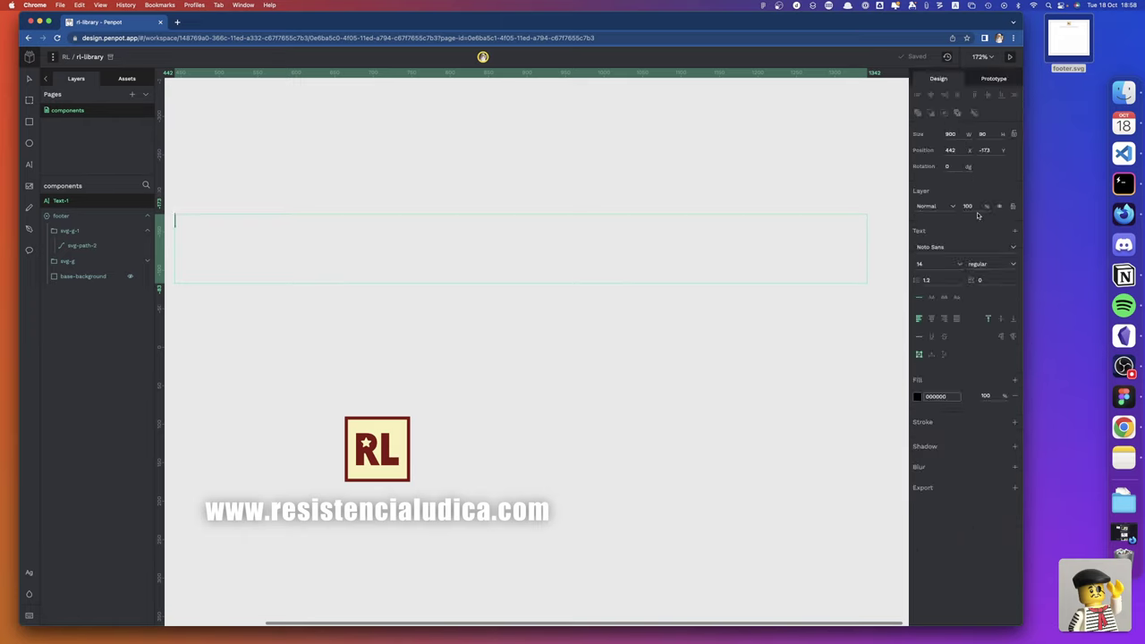
pyautogui.click(983, 266)
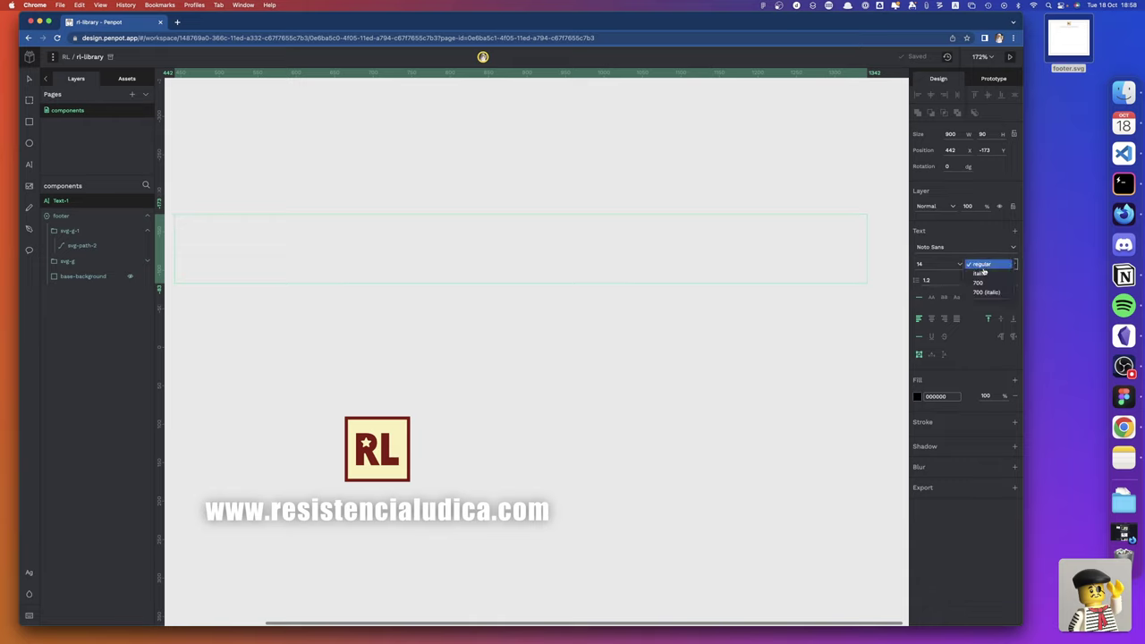
pyautogui.click(978, 283)
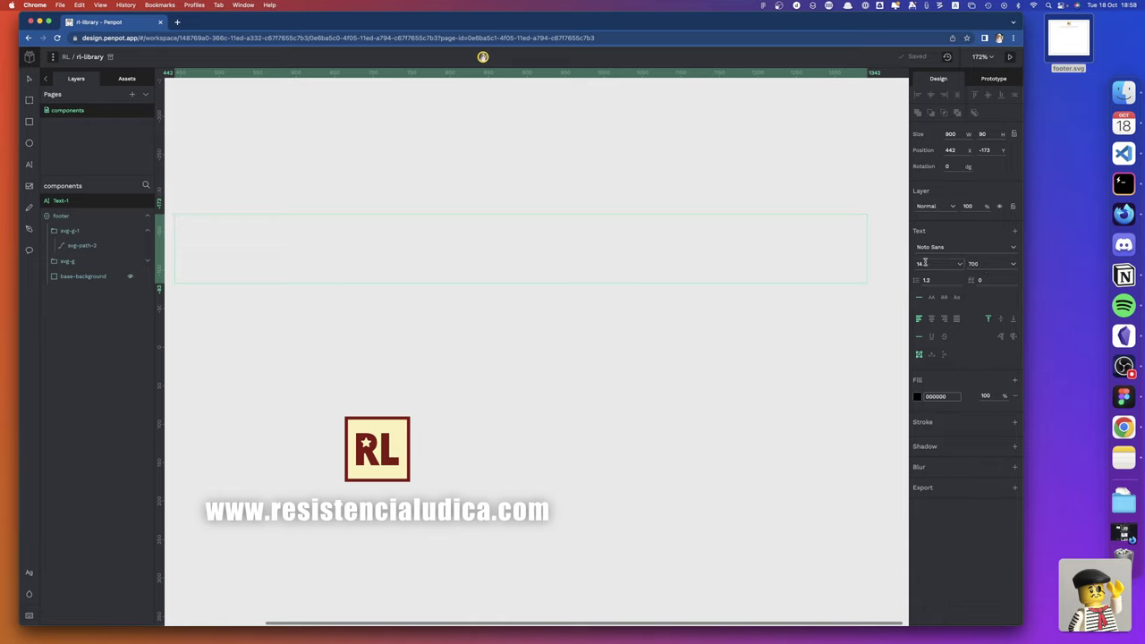
pyautogui.doubleClick(925, 262)
pyautogui.press('BackSpace')
pyautogui.write('8')
pyautogui.press('BackSpace')
pyautogui.press('BackSpace')
pyautogui.click(934, 279)
# Calculate 90/75 in Alfred, then click off so the empty text box is discarded
pyautogui.hotkey('alt', 'space')
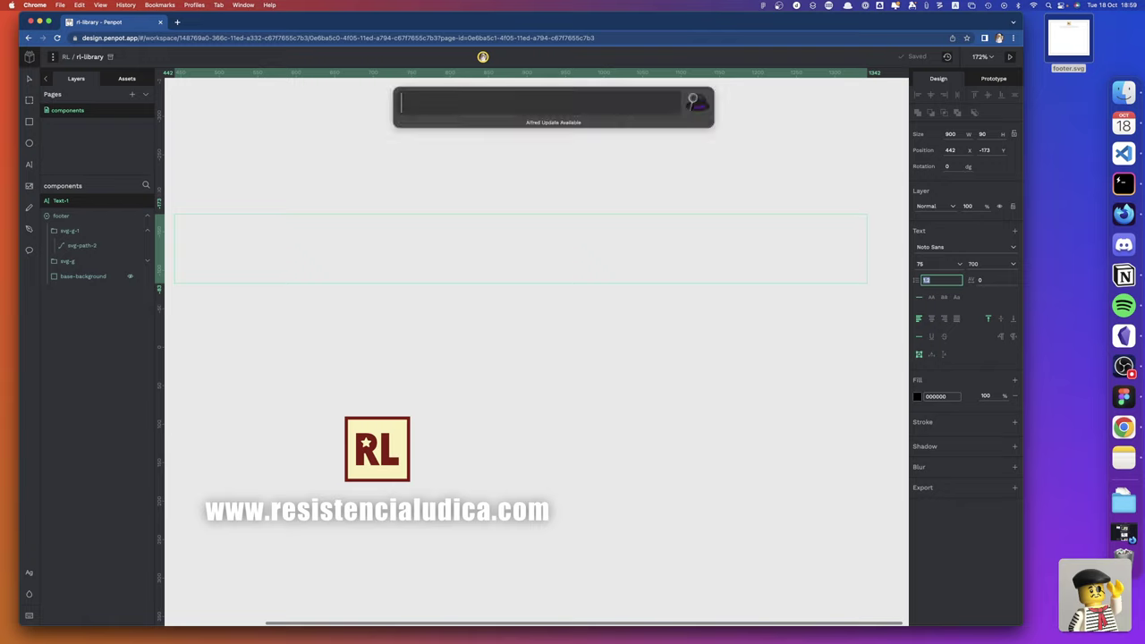
pyautogui.write('90/')
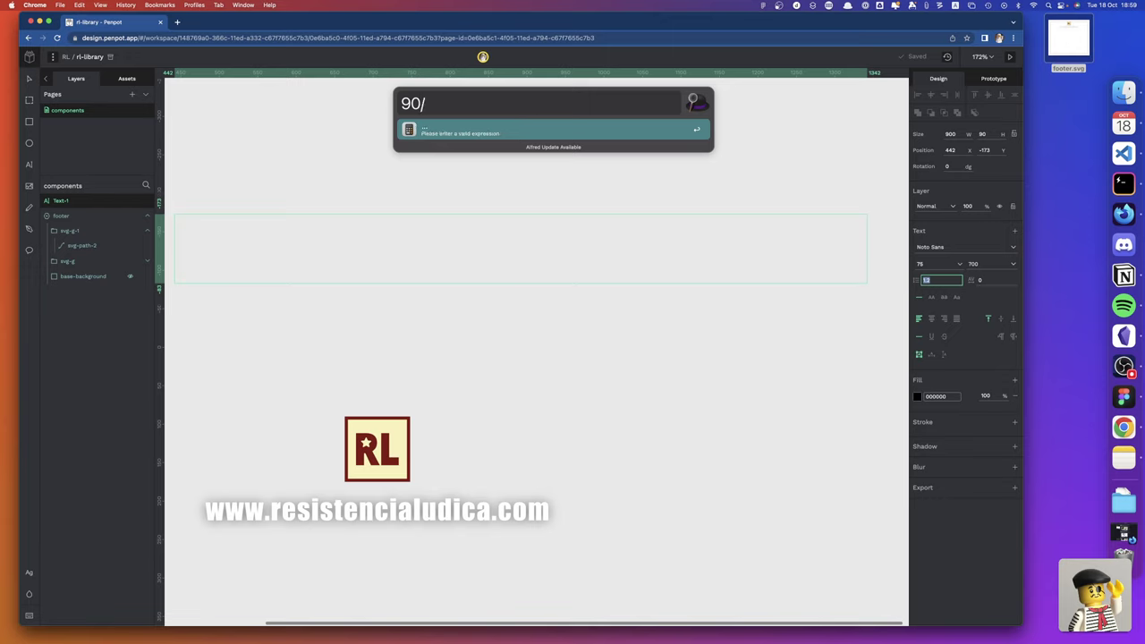
pyautogui.write('75')
pyautogui.click(858, 316)
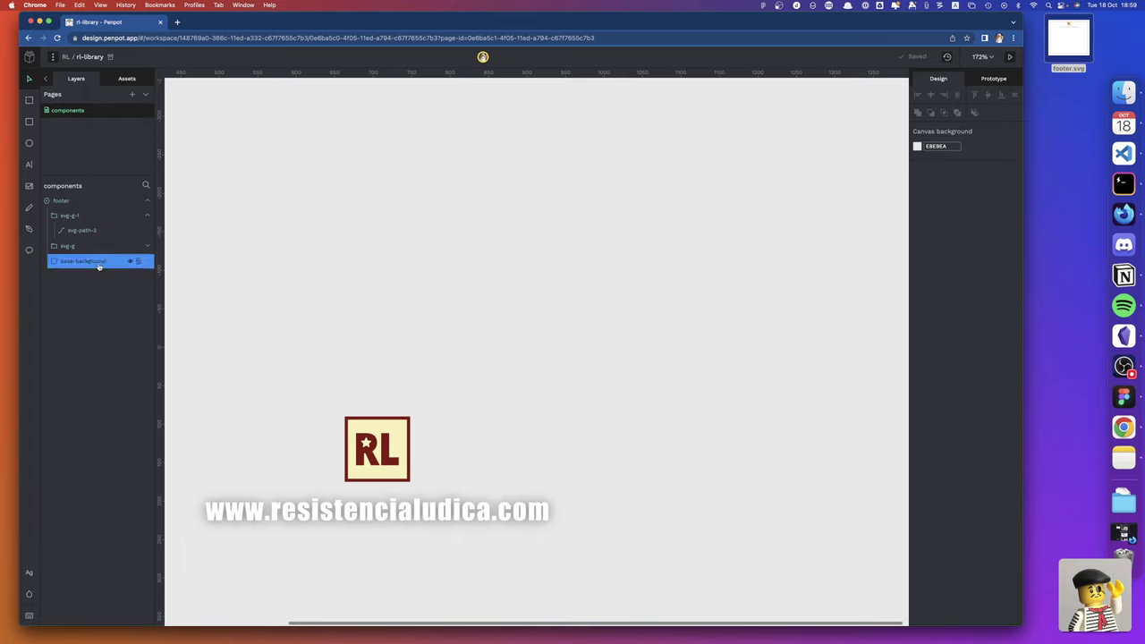
# Draw a new text box above the RL footer, 900 wide
pyautogui.press('t')
pyautogui.click(286, 190)
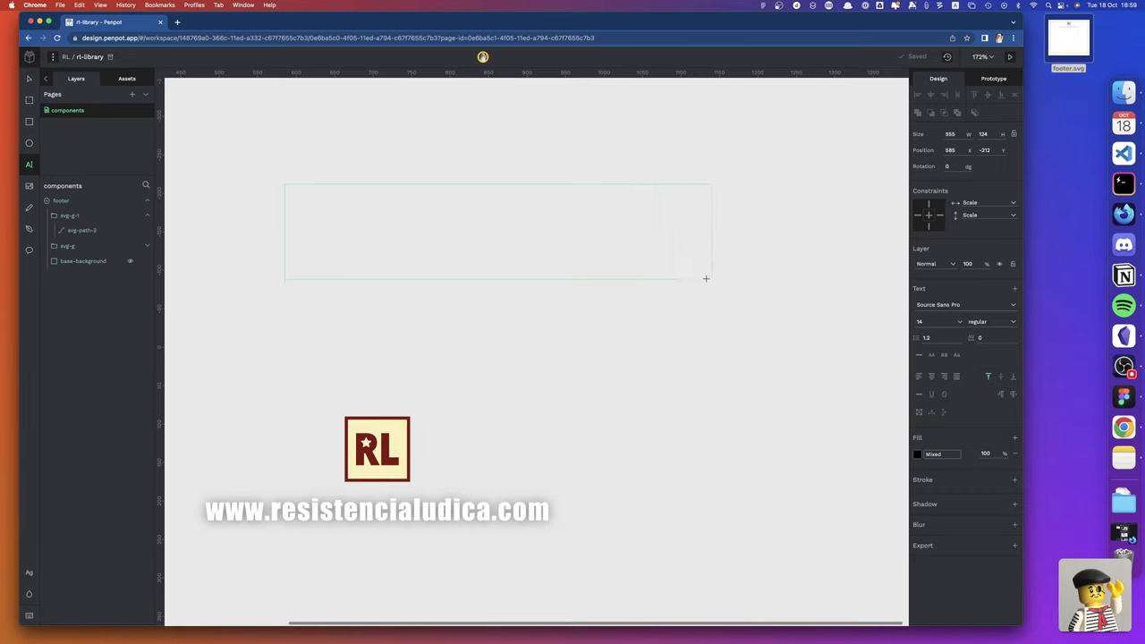
pyautogui.moveTo(598, 287); pyautogui.dragTo(710, 281)
pyautogui.moveTo(943, 134); pyautogui.dragTo(956, 134)
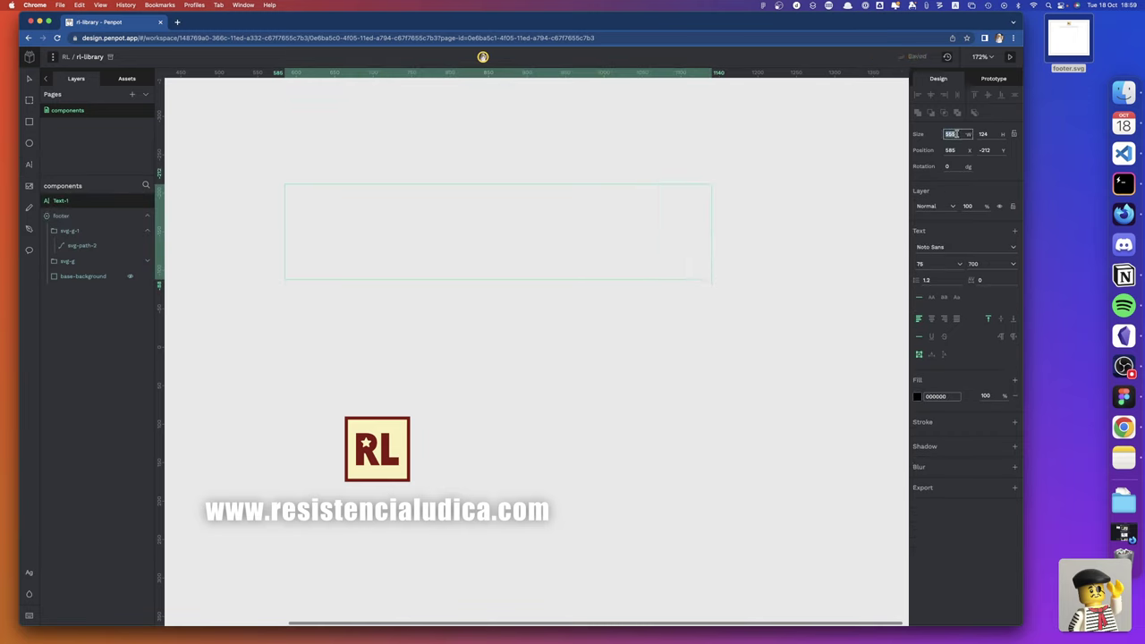
pyautogui.write('900')
pyautogui.press('Tab')
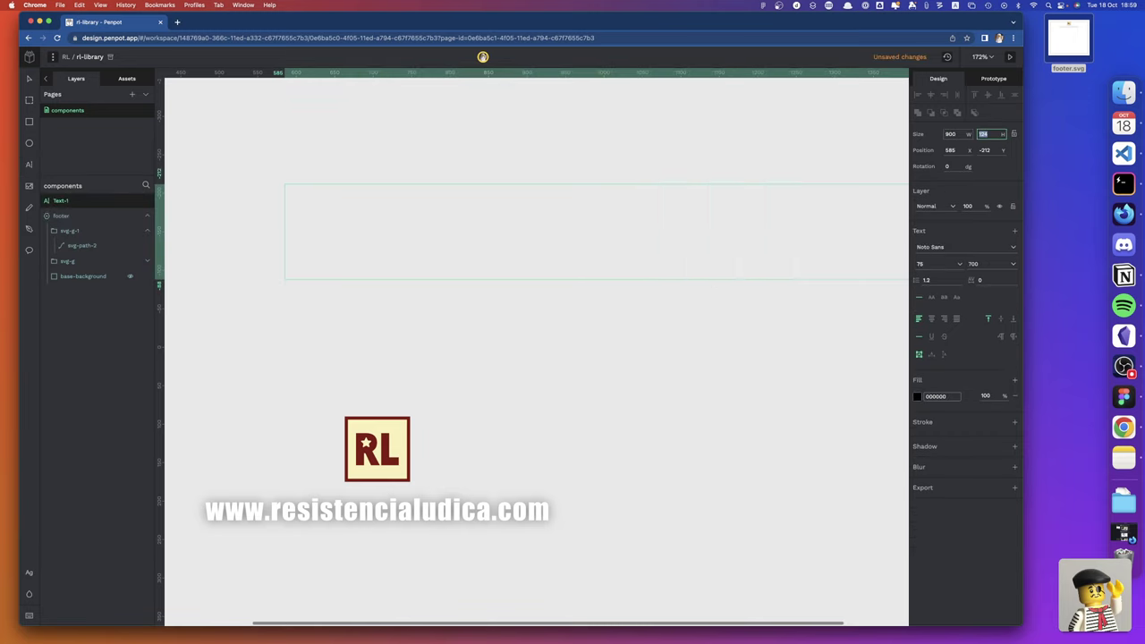
pyautogui.write('80')
pyautogui.press('Tab')
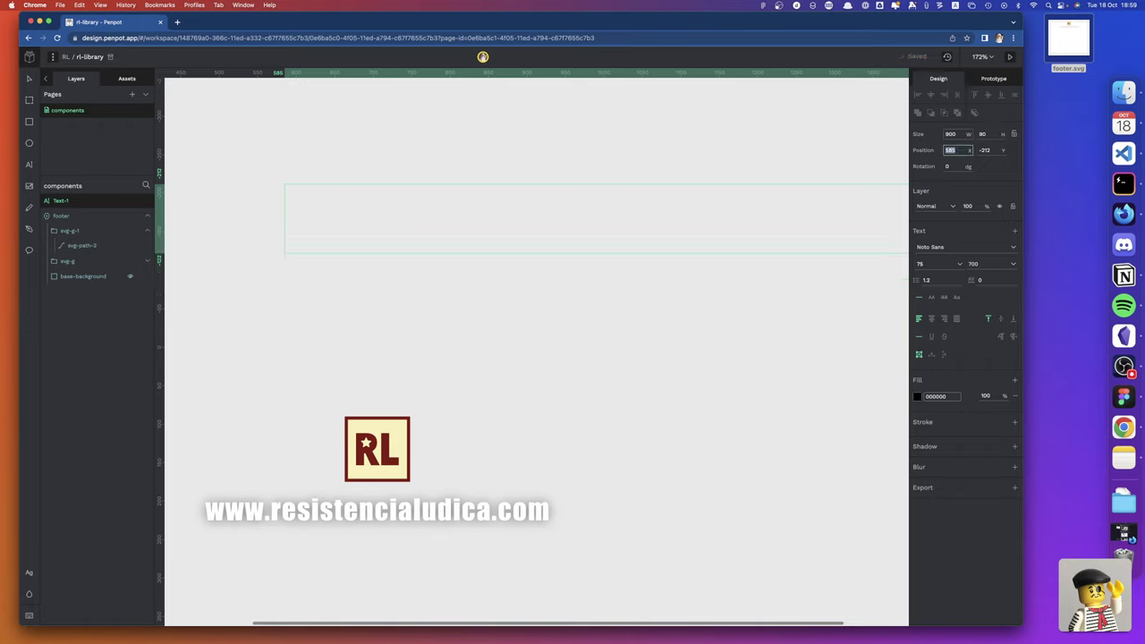
pyautogui.press('Tab')
pyautogui.press('Tab')
pyautogui.press('Tab')
pyautogui.press('Tab')
pyautogui.press('Tab')
pyautogui.press('Tab')
pyautogui.press('Escape')
# Type 'Título' and make it white and centre-aligned in its box
pyautogui.write('Tt')
pyautogui.press('BackSpace')
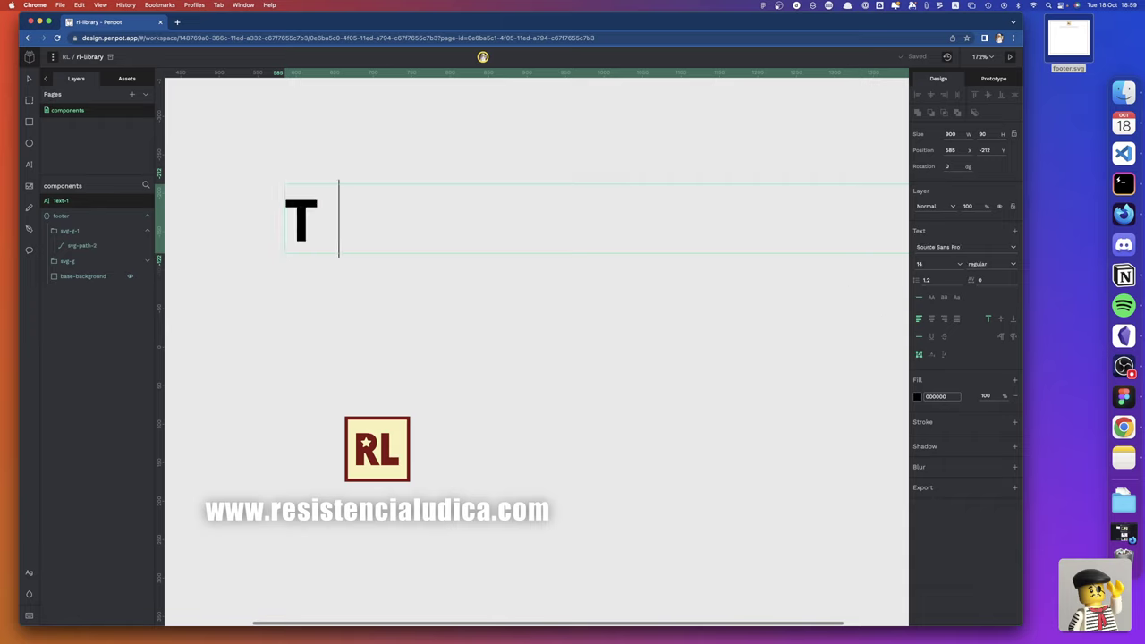
pyautogui.write('ítulo')
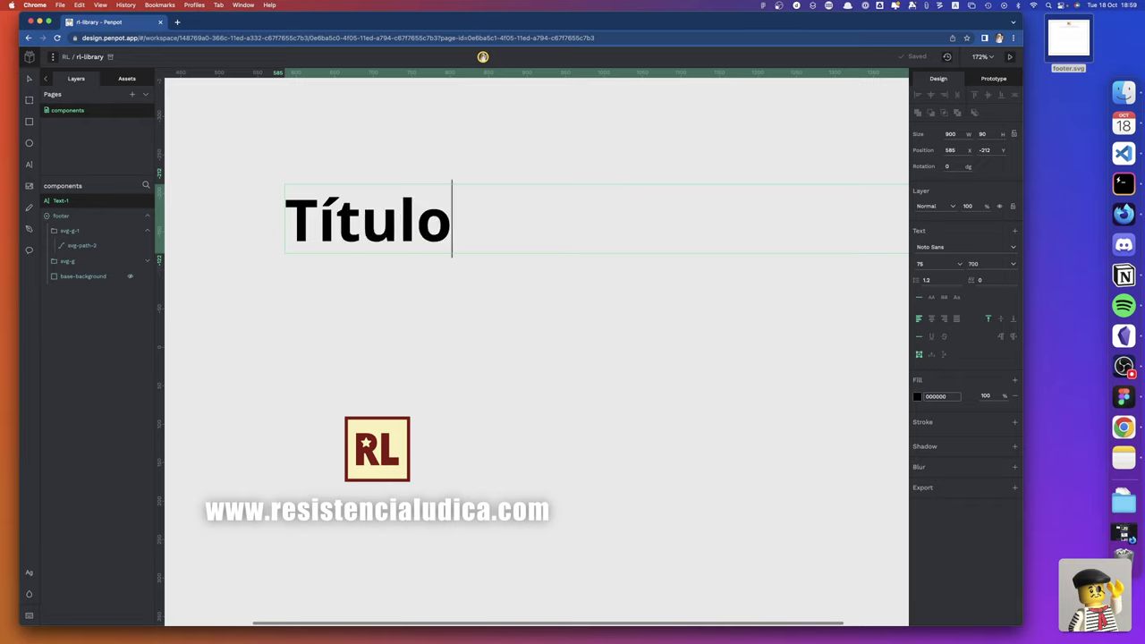
pyautogui.press('super+a')
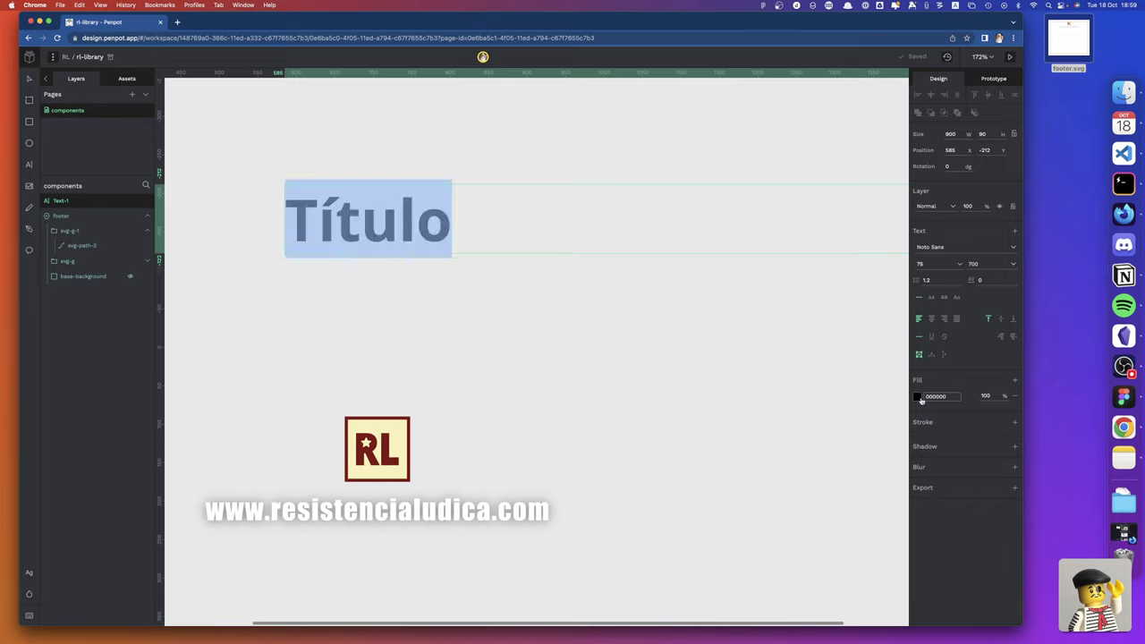
pyautogui.click(918, 397)
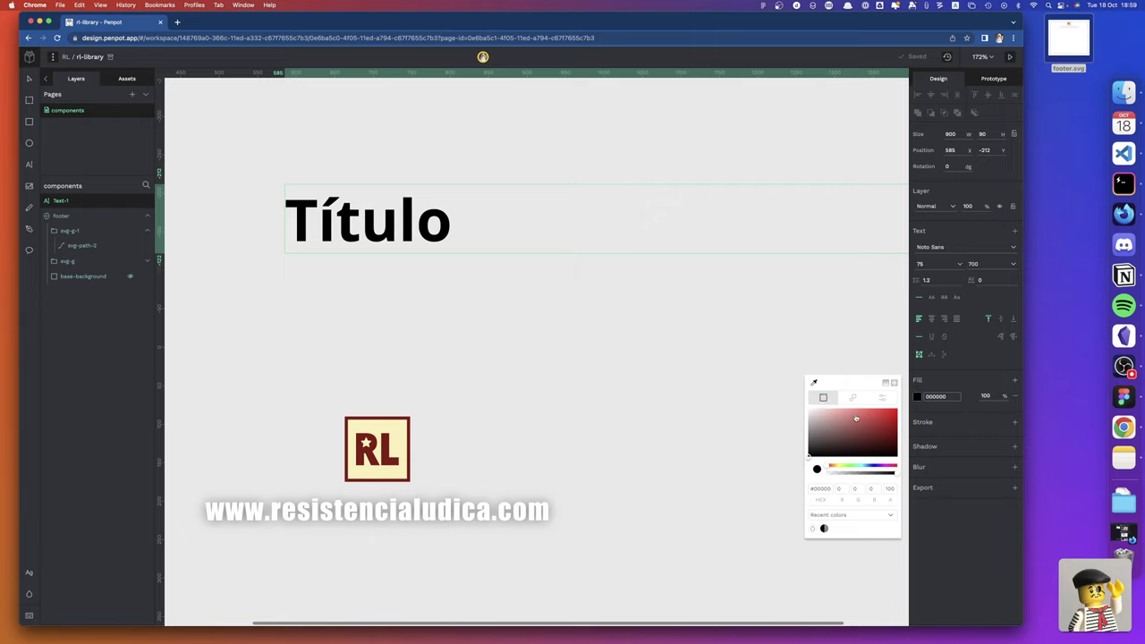
pyautogui.moveTo(836, 435); pyautogui.dragTo(812, 391)
pyautogui.click(814, 329)
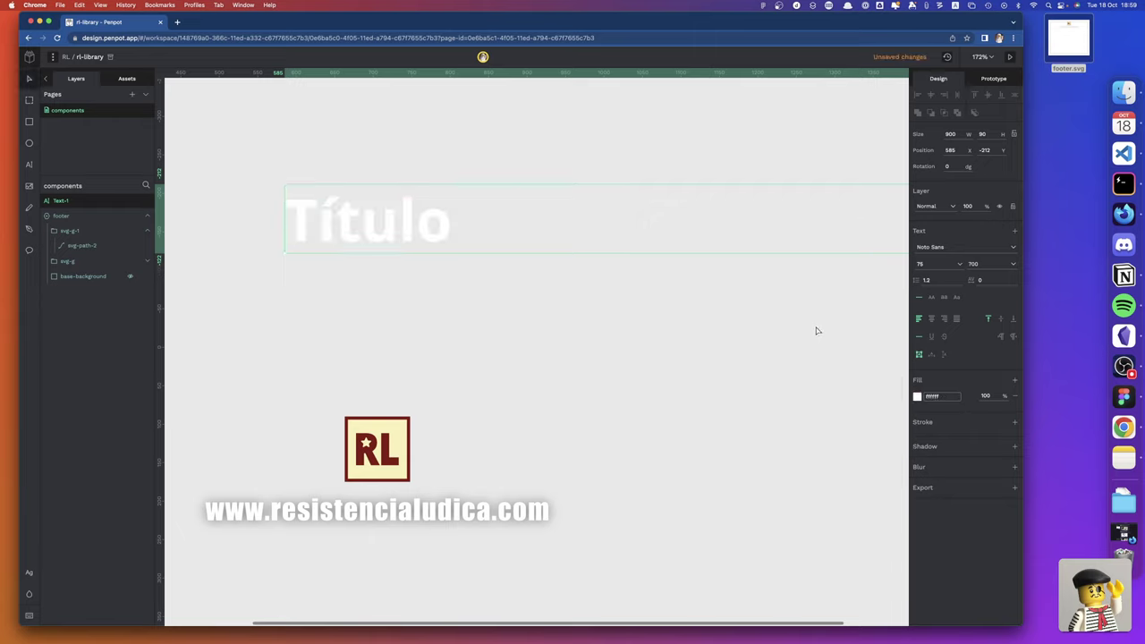
pyautogui.click(932, 319)
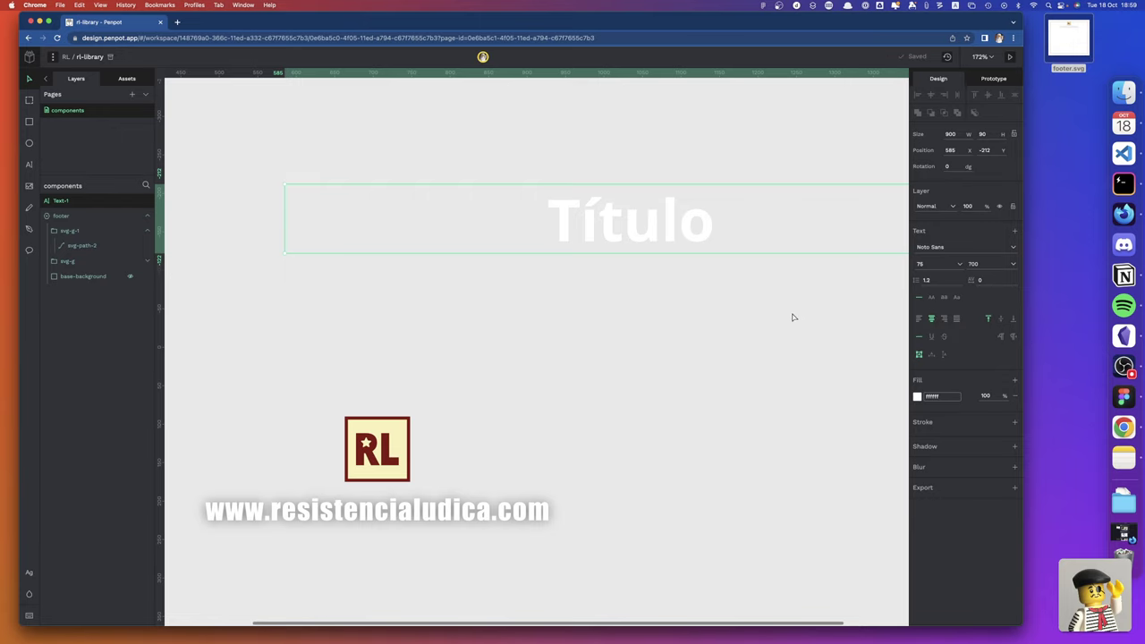
# Check the El Sapo title's first drop shadow in Figma for reference, then return to Penpot
pyautogui.hscroll(3, 792, 317)
pyautogui.hscroll(-3, 792, 318)
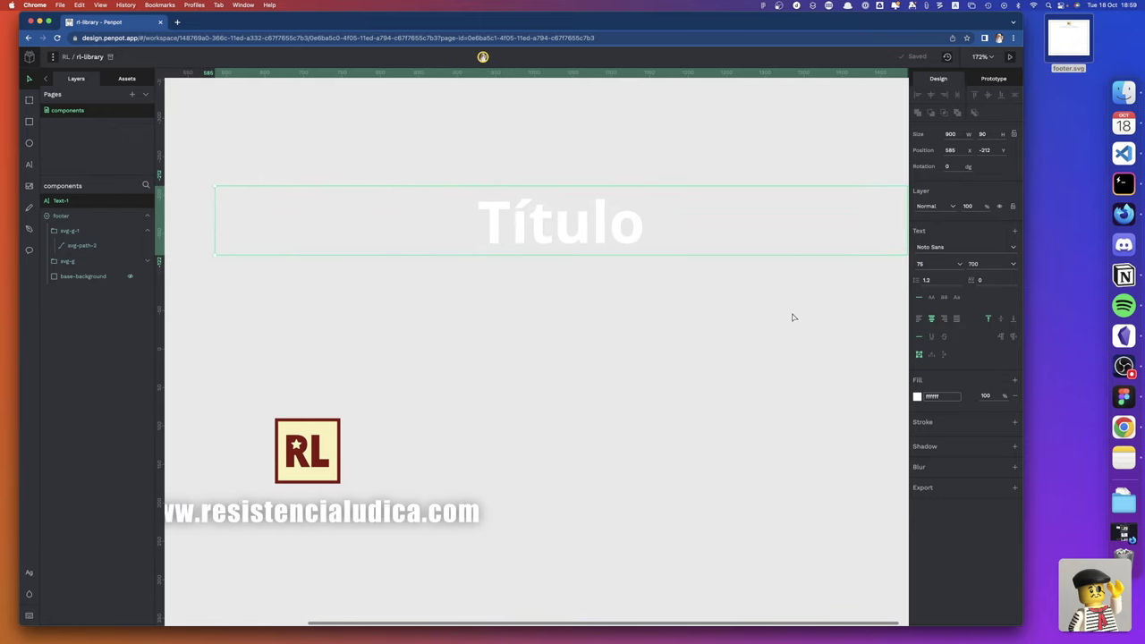
pyautogui.hscroll(1, 792, 317)
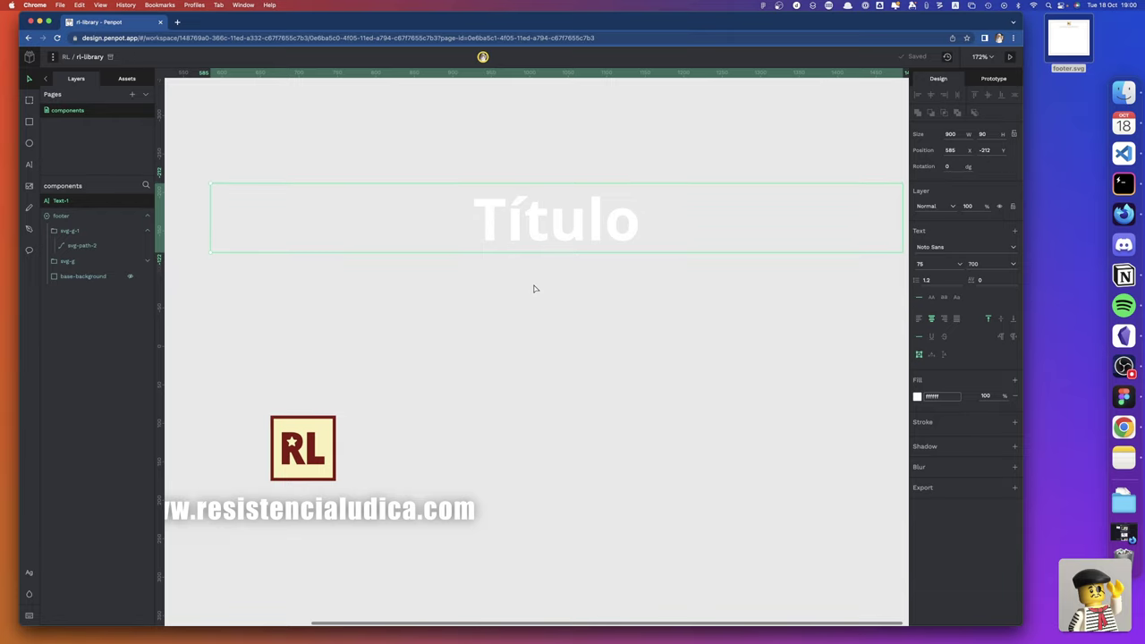
pyautogui.scroll(1, 534, 288)
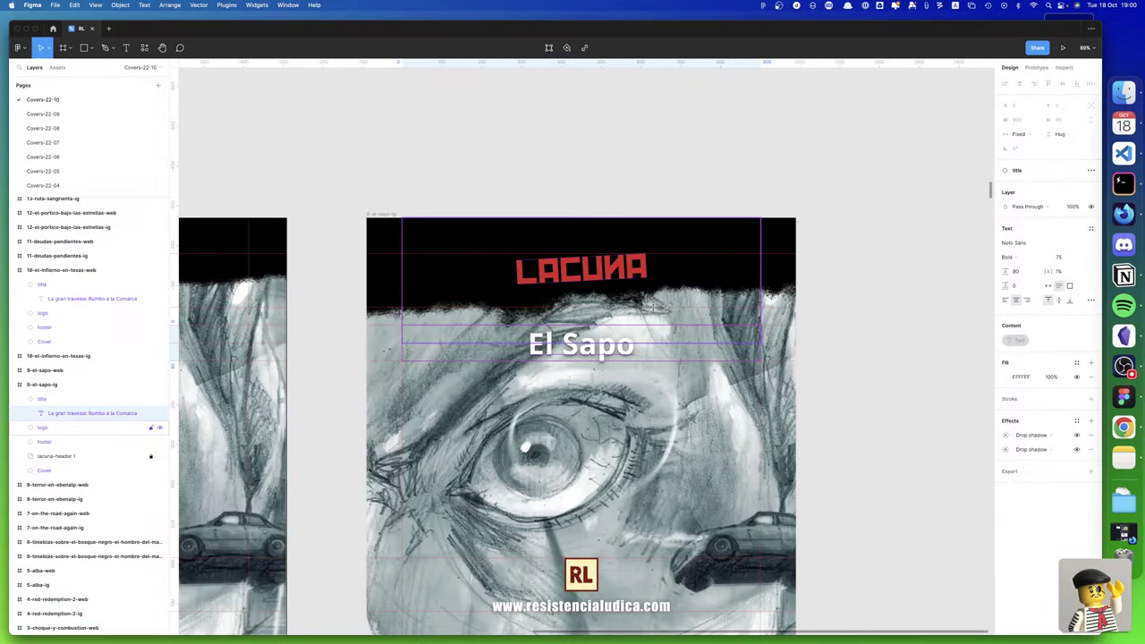
pyautogui.click(1004, 435)
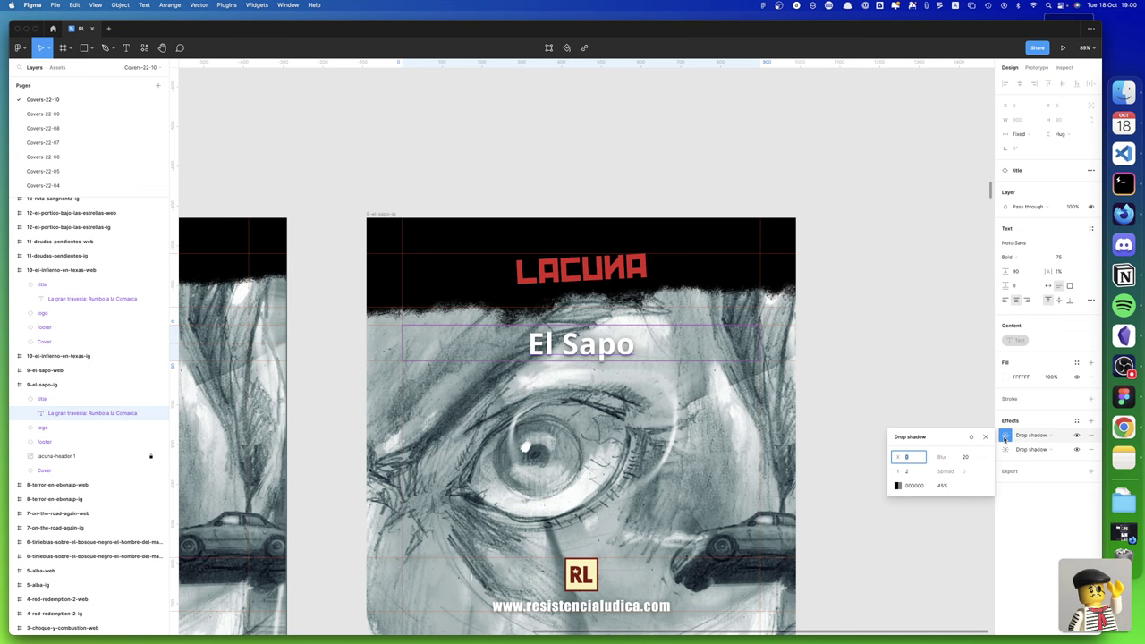
pyautogui.press('super+Tab')
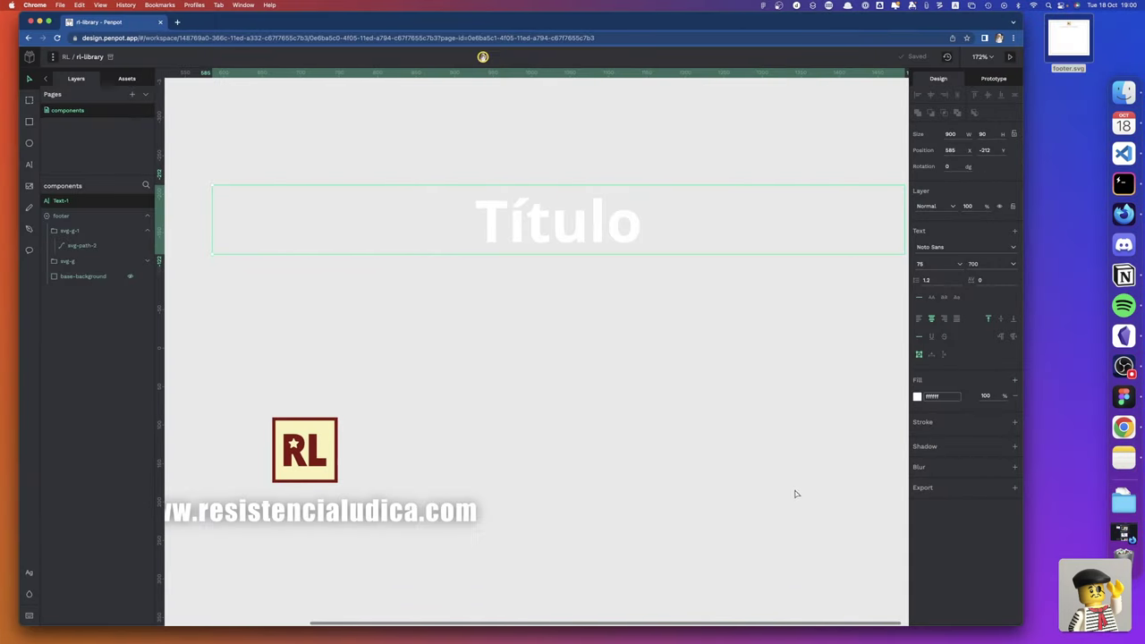
# Add a black drop shadow (X 0, Y 2, blur 20, 45% opacity) plus a second shadow
pyautogui.click(1014, 445)
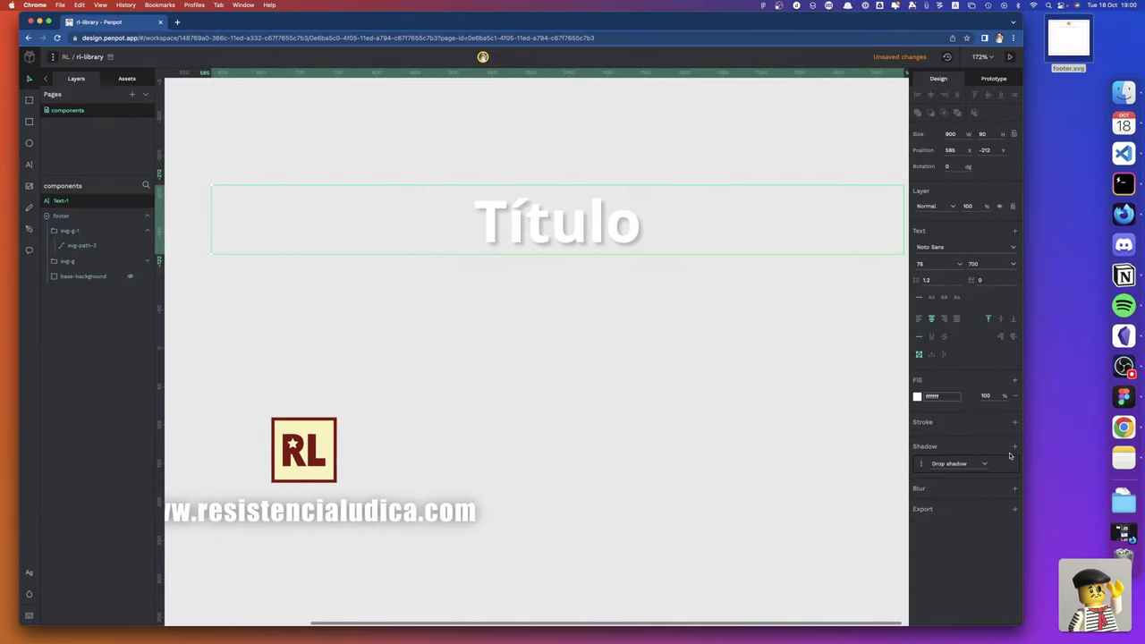
pyautogui.click(921, 464)
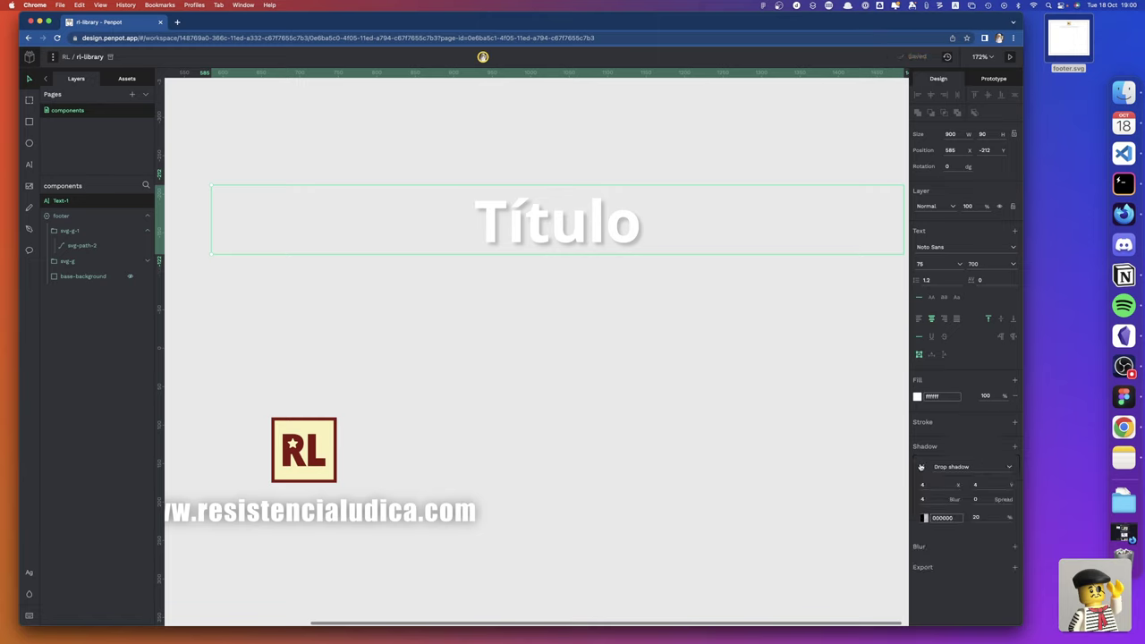
pyautogui.click(928, 485)
pyautogui.write('0')
pyautogui.press('Tab')
pyautogui.press('Tab')
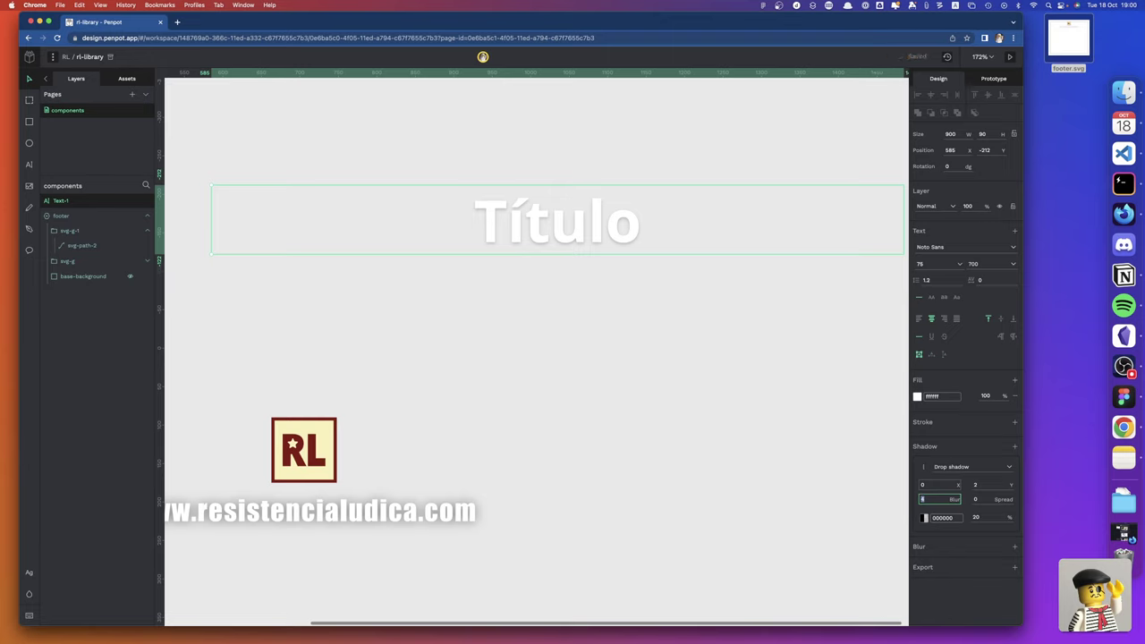
pyautogui.write('20')
pyautogui.press('Tab')
pyautogui.press('Tab')
pyautogui.press('Tab')
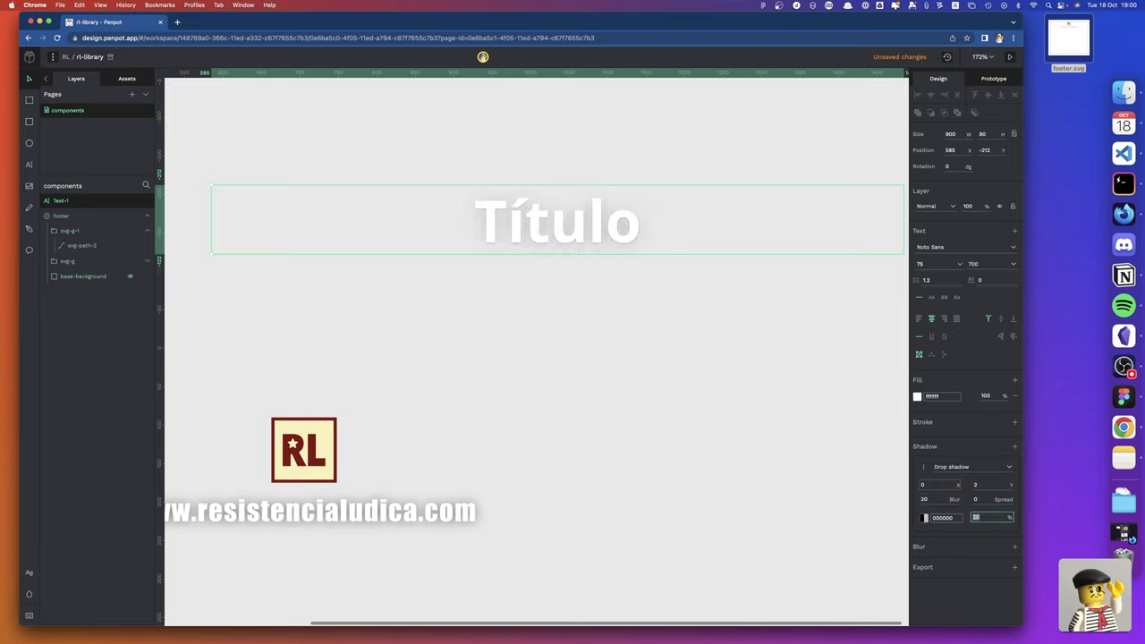
pyautogui.write('45')
pyautogui.press('Return')
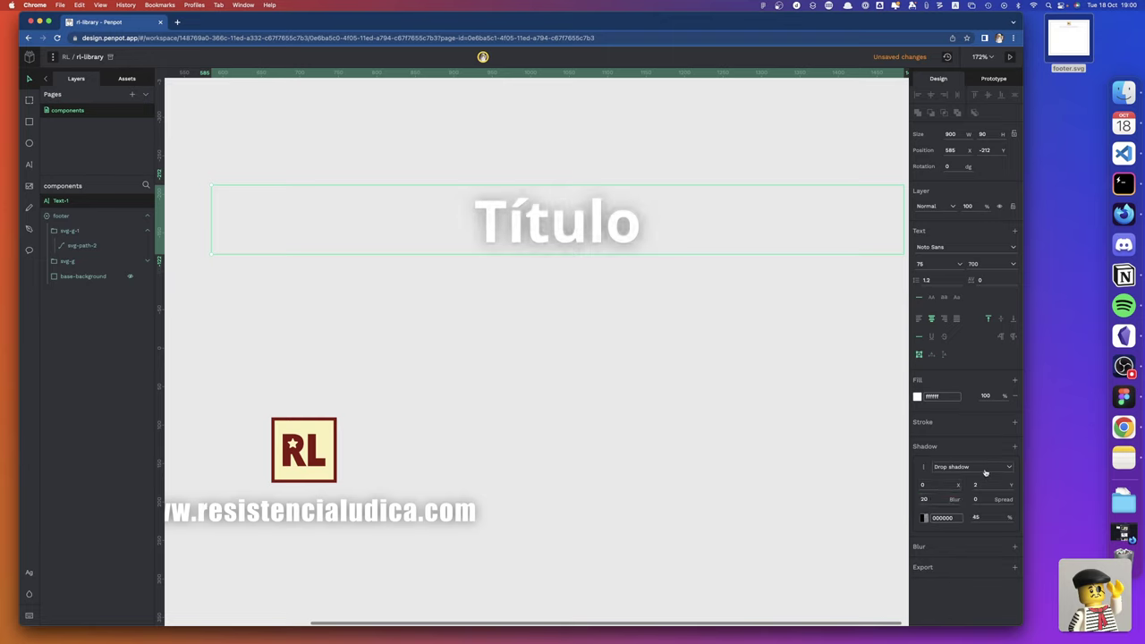
pyautogui.click(1014, 445)
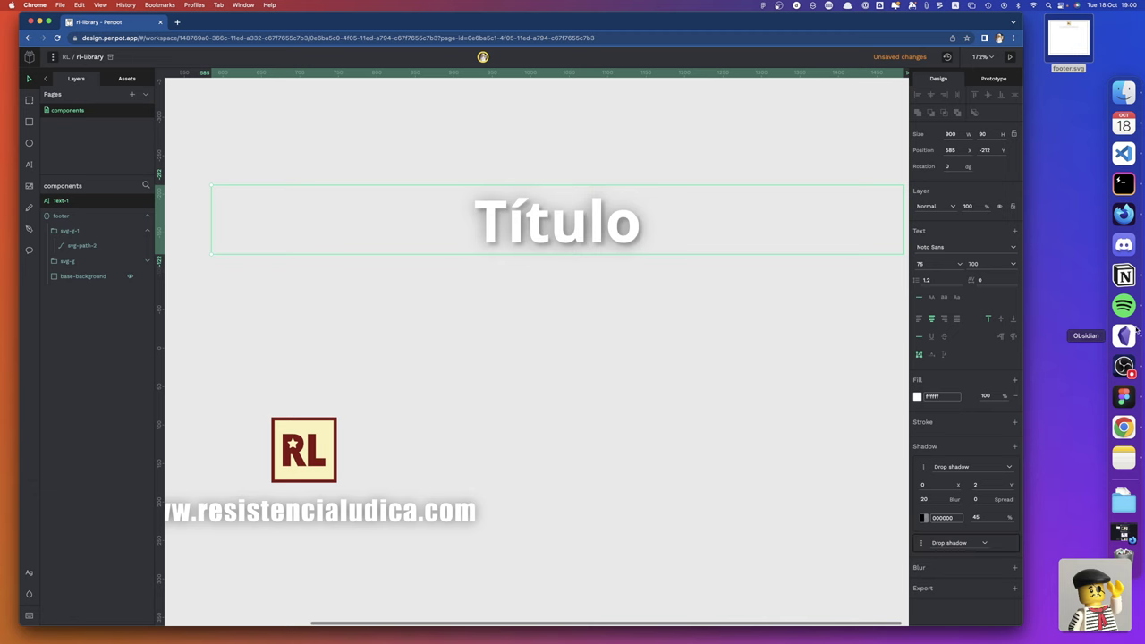
pyautogui.click(1123, 396)
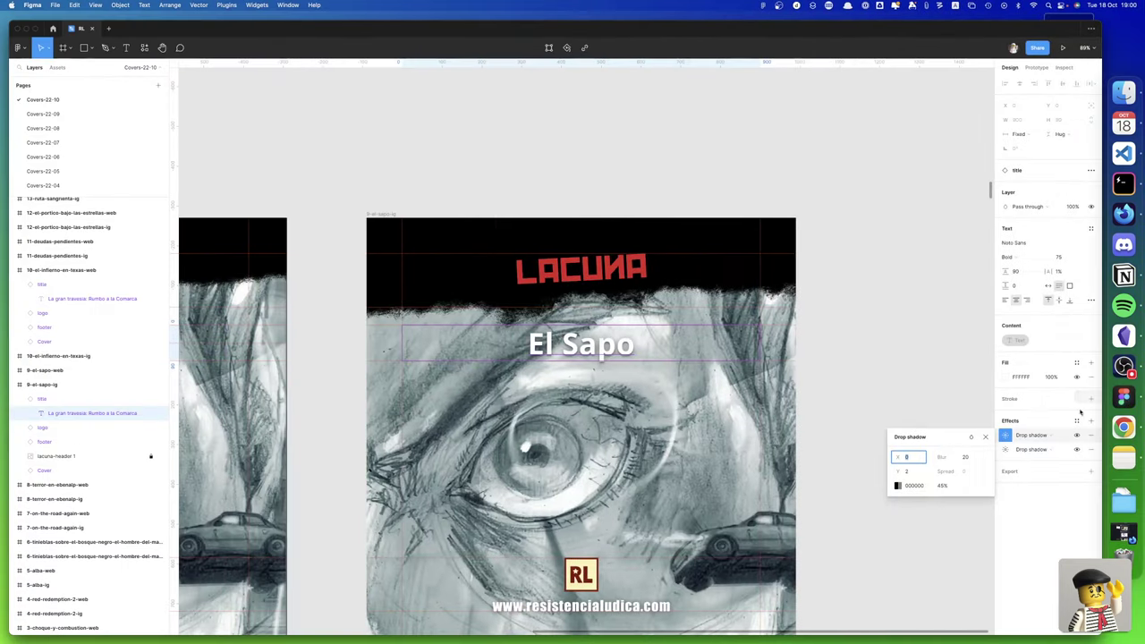
# View the Figma title's second drop shadow: black at 35%, blur 4
pyautogui.click(1005, 449)
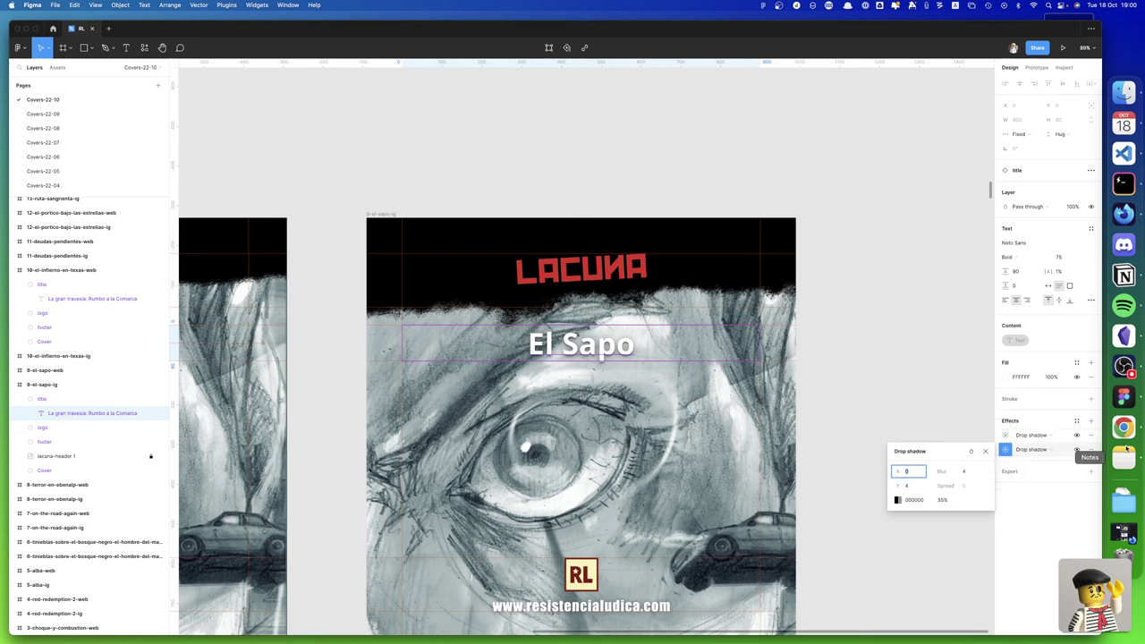
# Set Título's second drop shadow to X 0, Y 4, blur 4, 35% opacity
pyautogui.click(1123, 427)
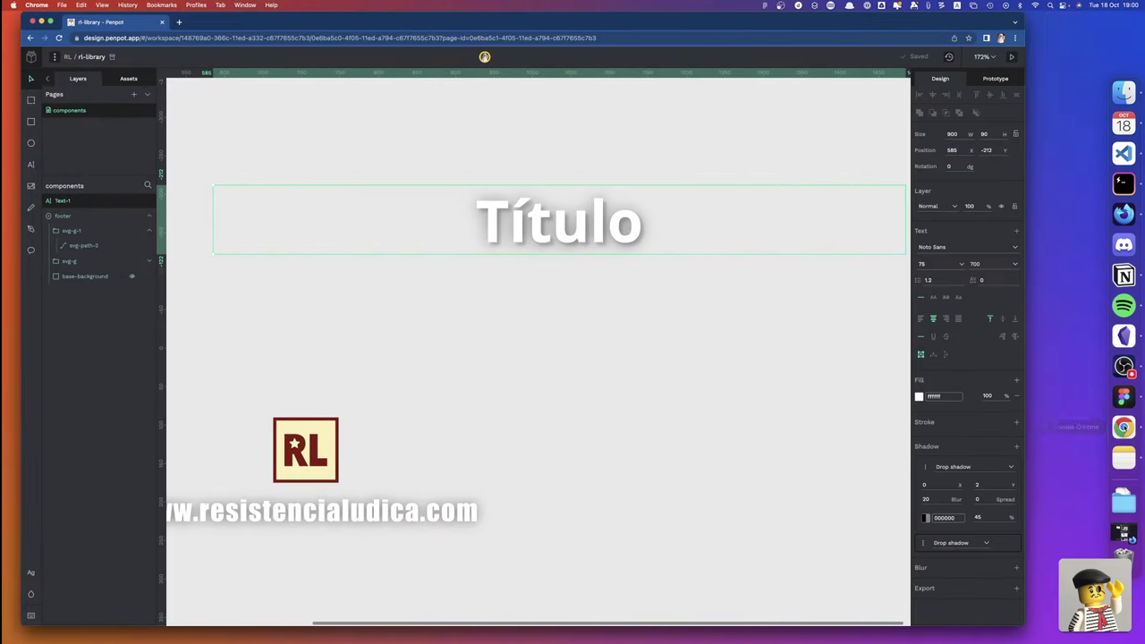
pyautogui.click(923, 543)
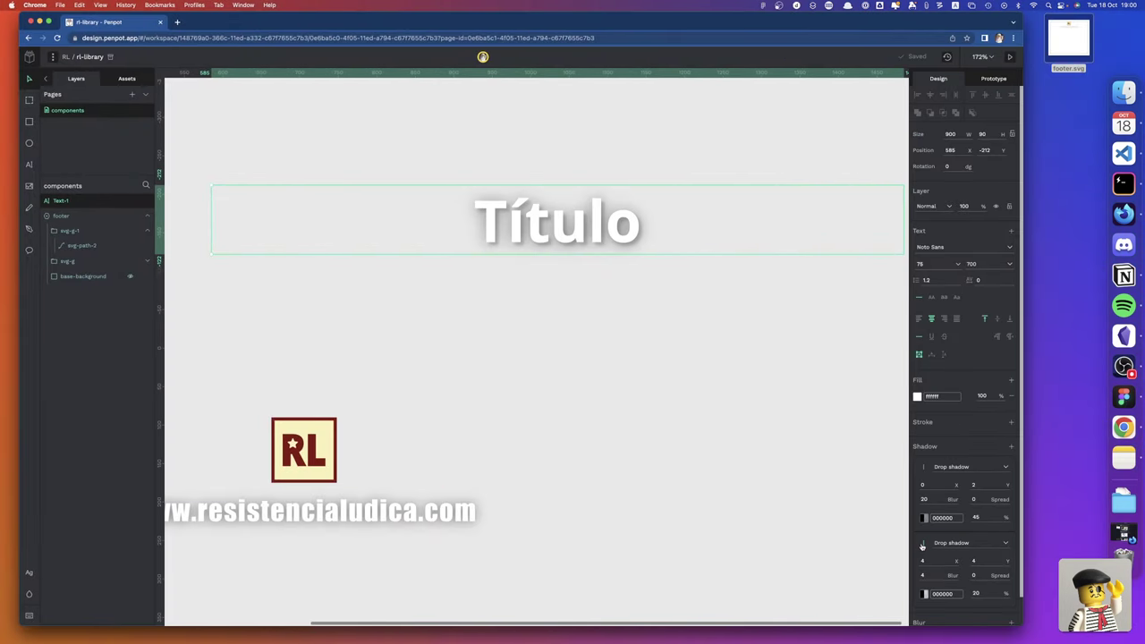
pyautogui.click(929, 561)
pyautogui.press('Tab')
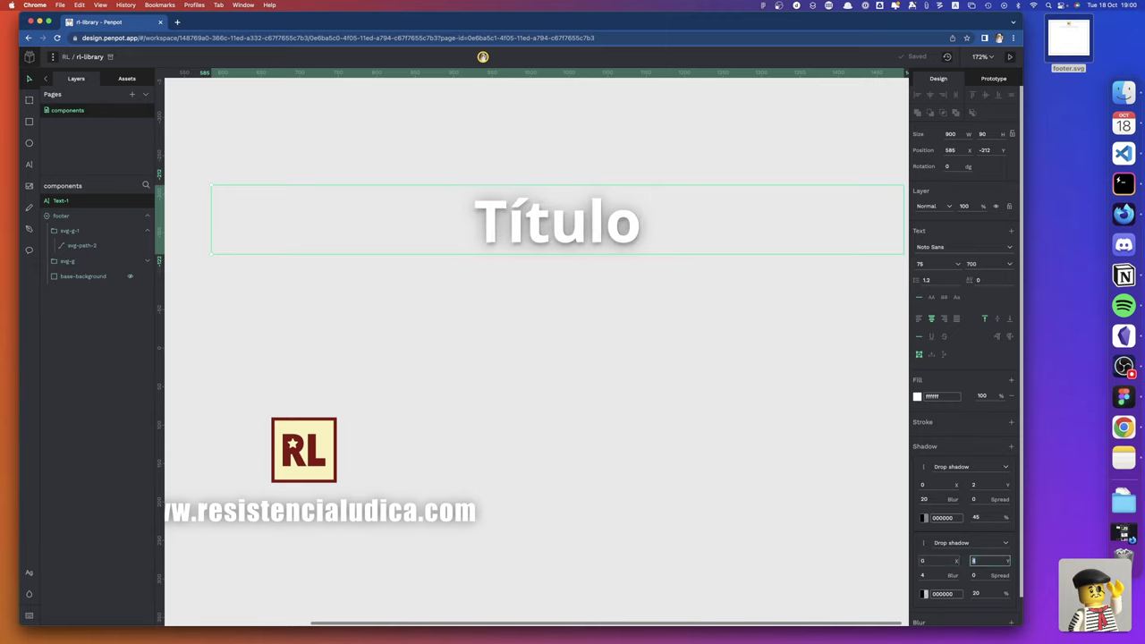
pyautogui.press('Tab')
pyautogui.press('Tab')
pyautogui.press('Tab')
pyautogui.press('Return')
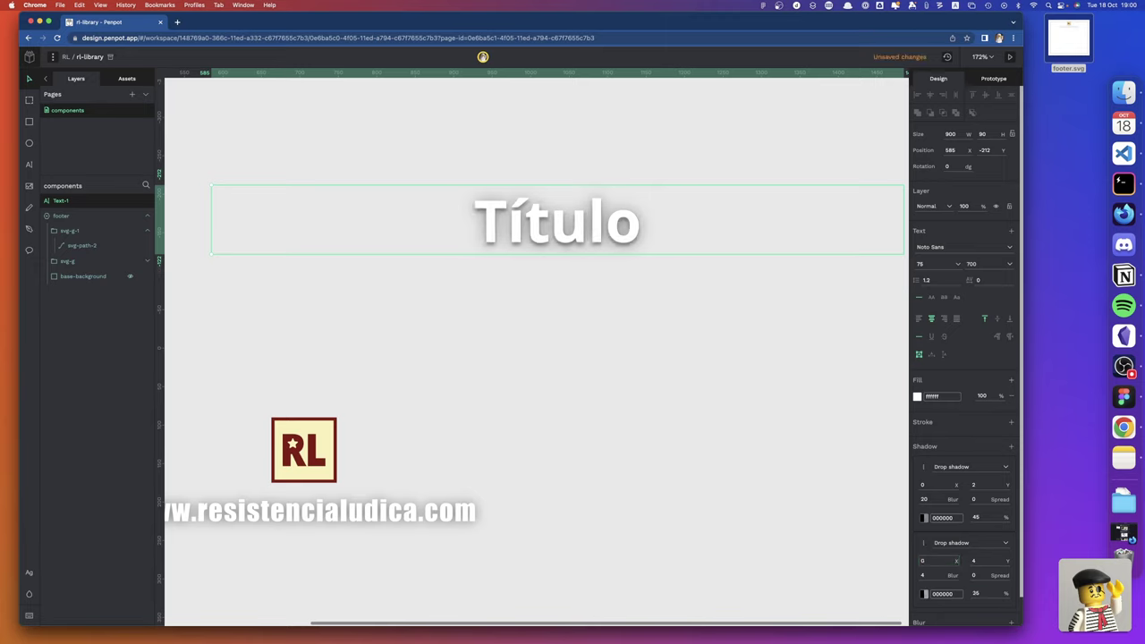
pyautogui.click(721, 437)
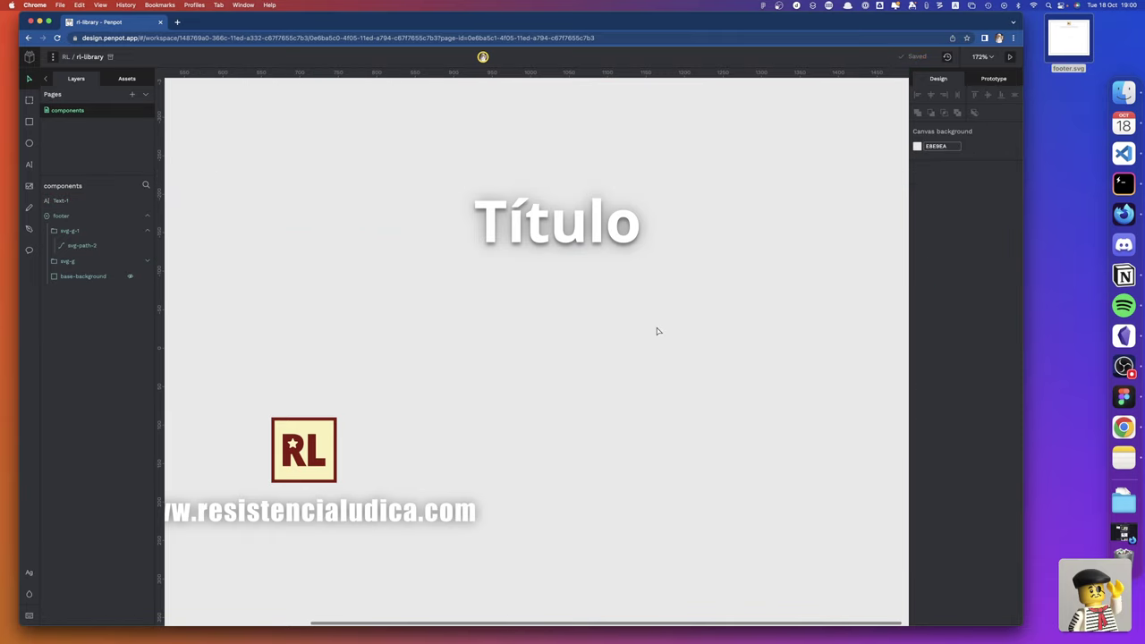
# Rename the Título text layer to 'title' and make it a main component
pyautogui.scroll(-3, 655, 330)
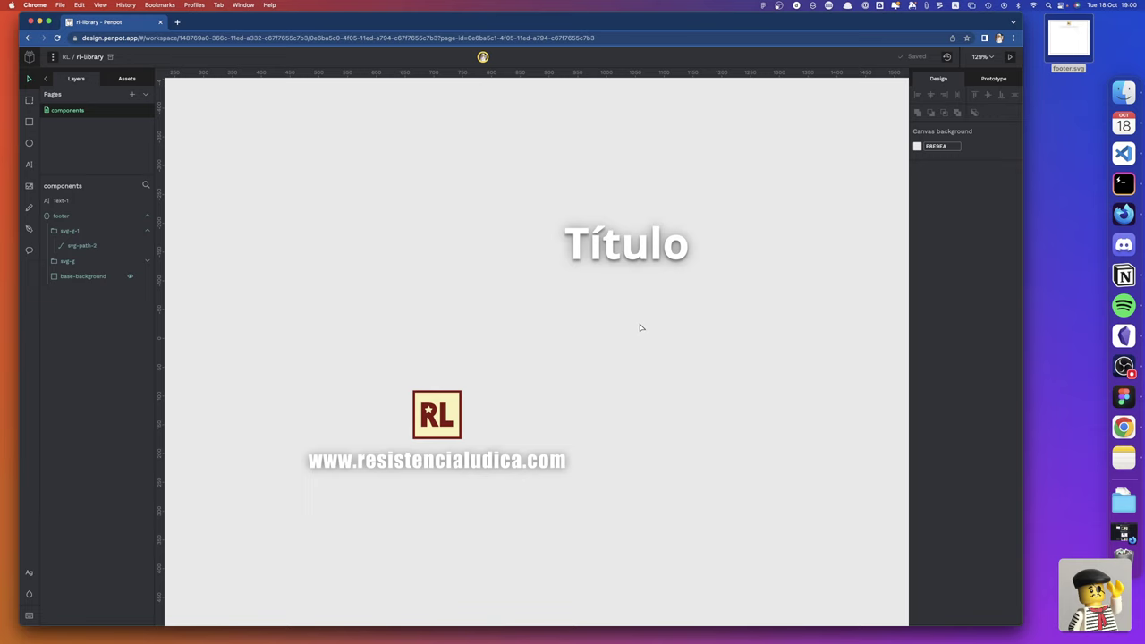
pyautogui.click(660, 245)
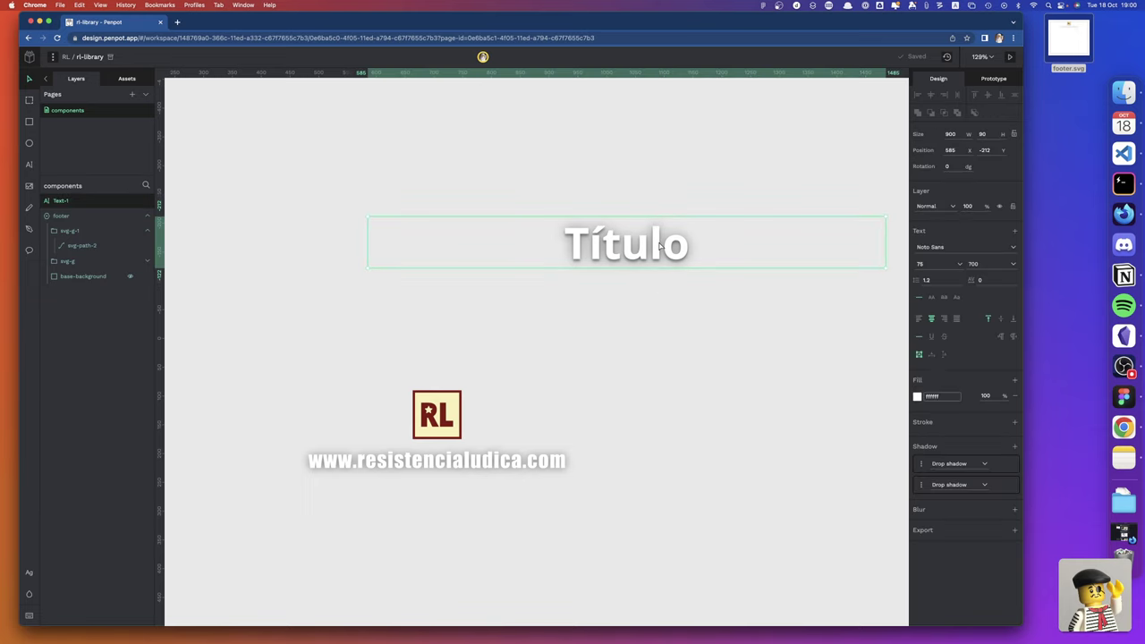
pyautogui.press('super+k')
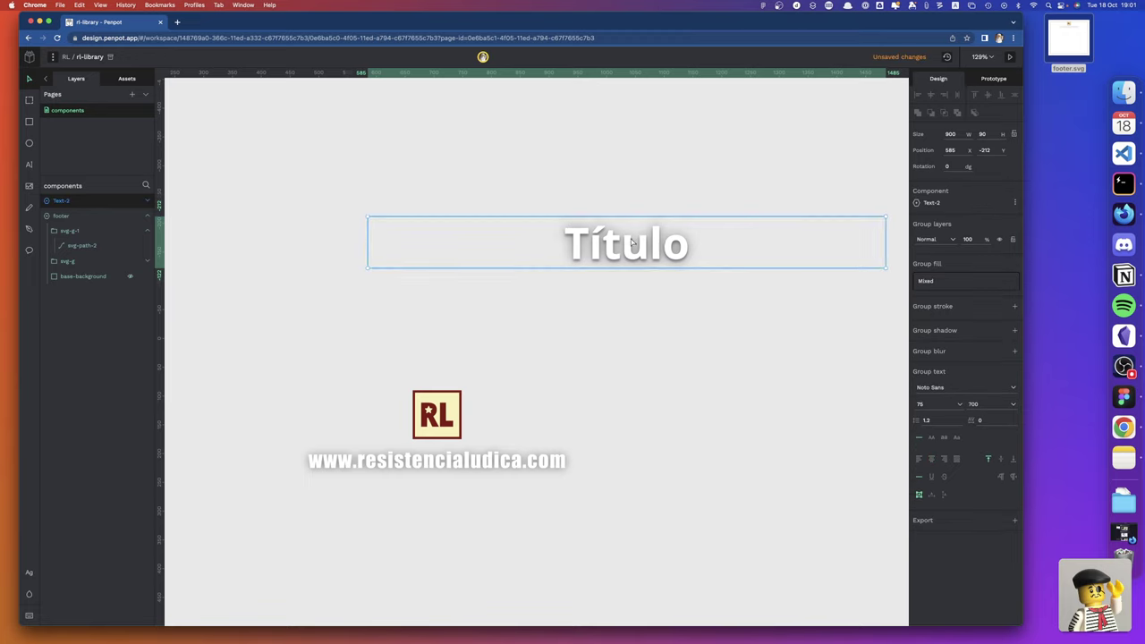
pyautogui.press('super+z')
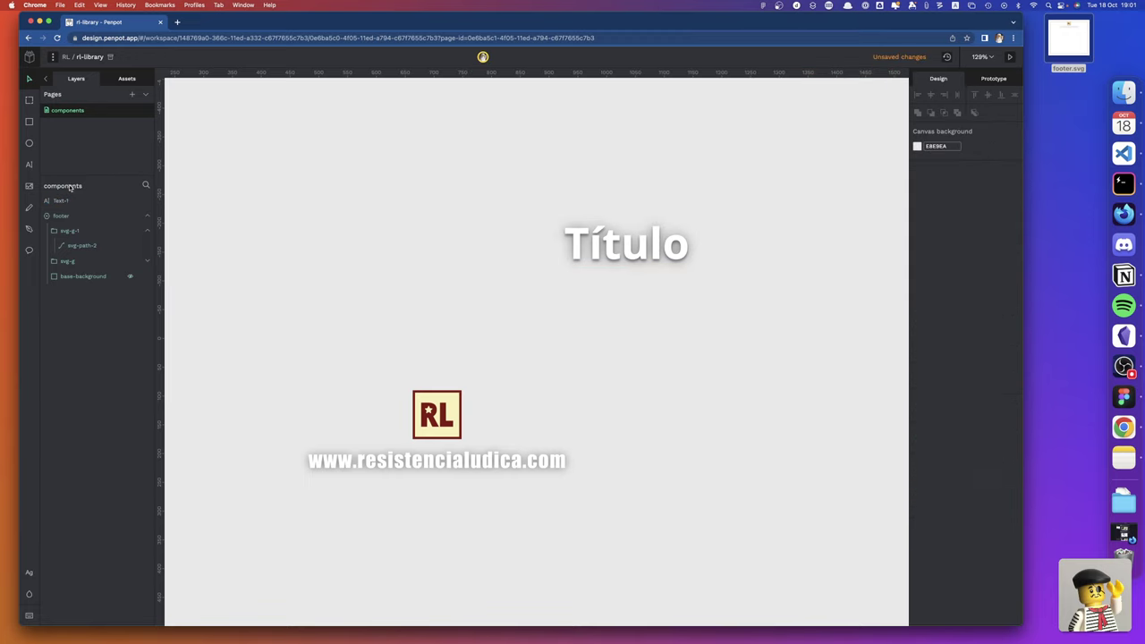
pyautogui.doubleClick(59, 201)
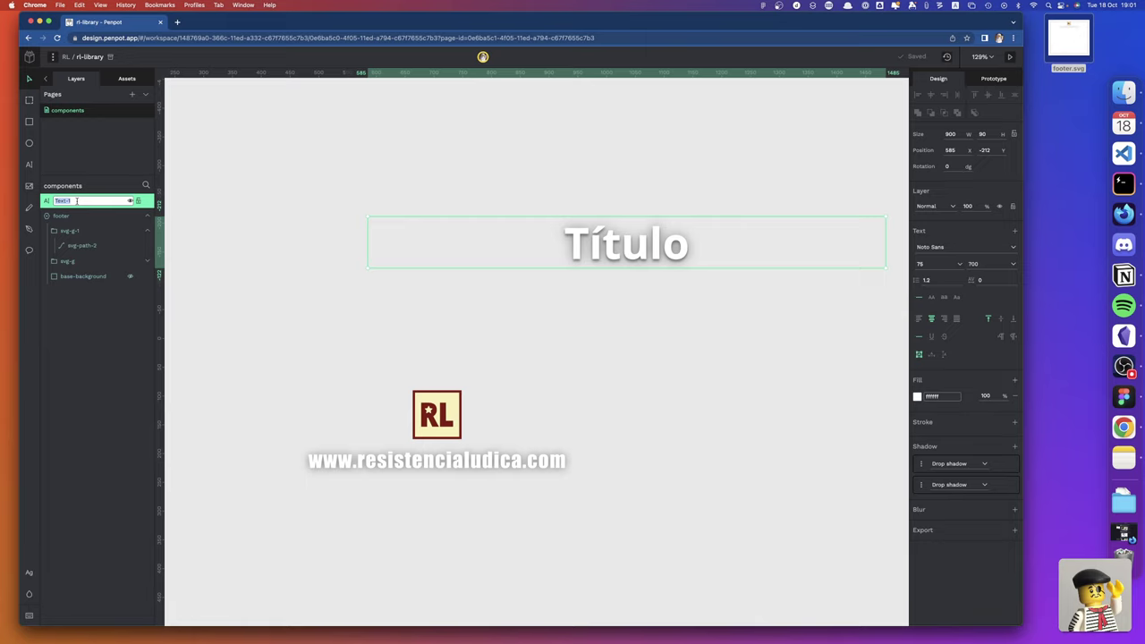
pyautogui.write('T')
pyautogui.press('Return')
pyautogui.press('super+k')
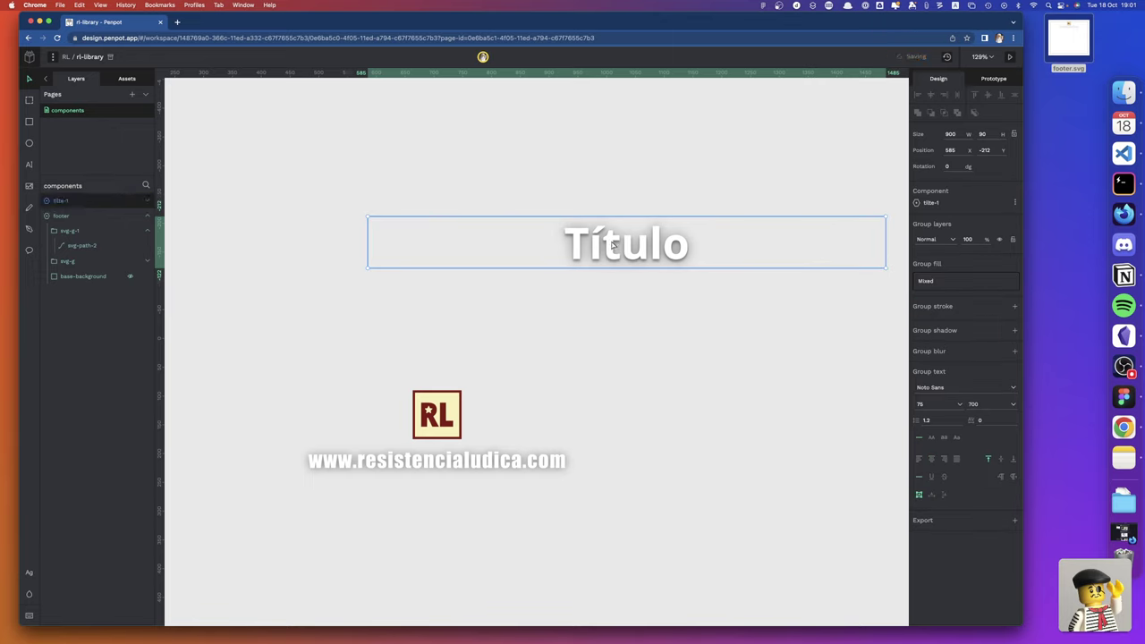
# Place the title component directly above the RL footer at X 255, Y -100
pyautogui.moveTo(611, 245)
pyautogui.mouseDown()
pyautogui.moveTo(464, 280)
pyautogui.moveTo(494, 297)
pyautogui.moveTo(428, 313)
pyautogui.moveTo(444, 309)
pyautogui.mouseUp()
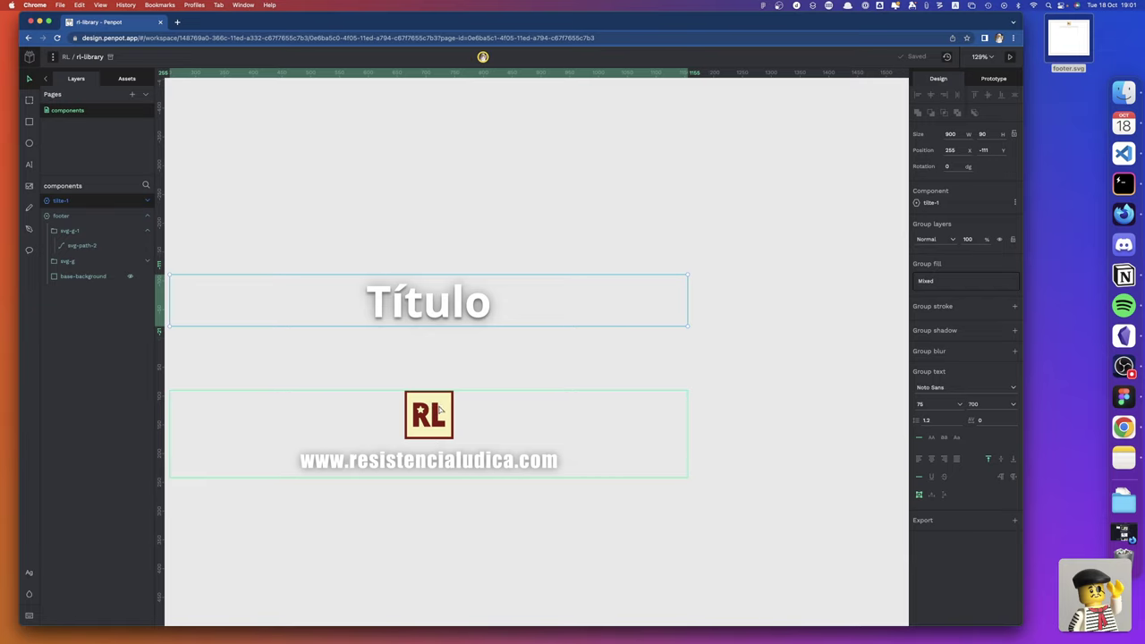
pyautogui.scroll(-1, 439, 407)
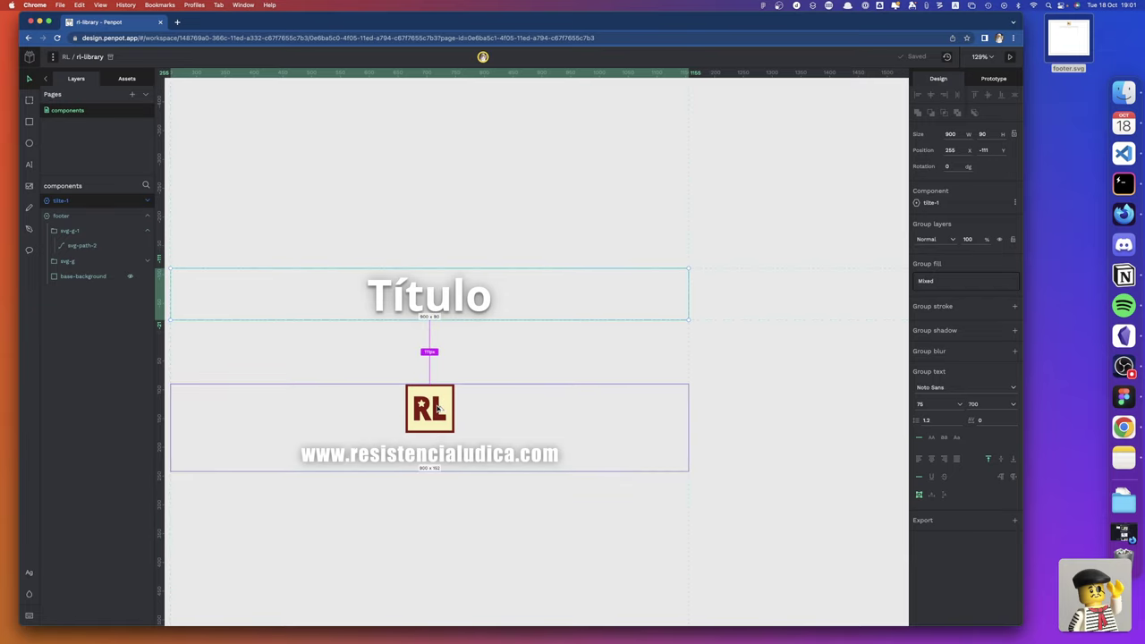
pyautogui.hotkey('shift', 'Up')
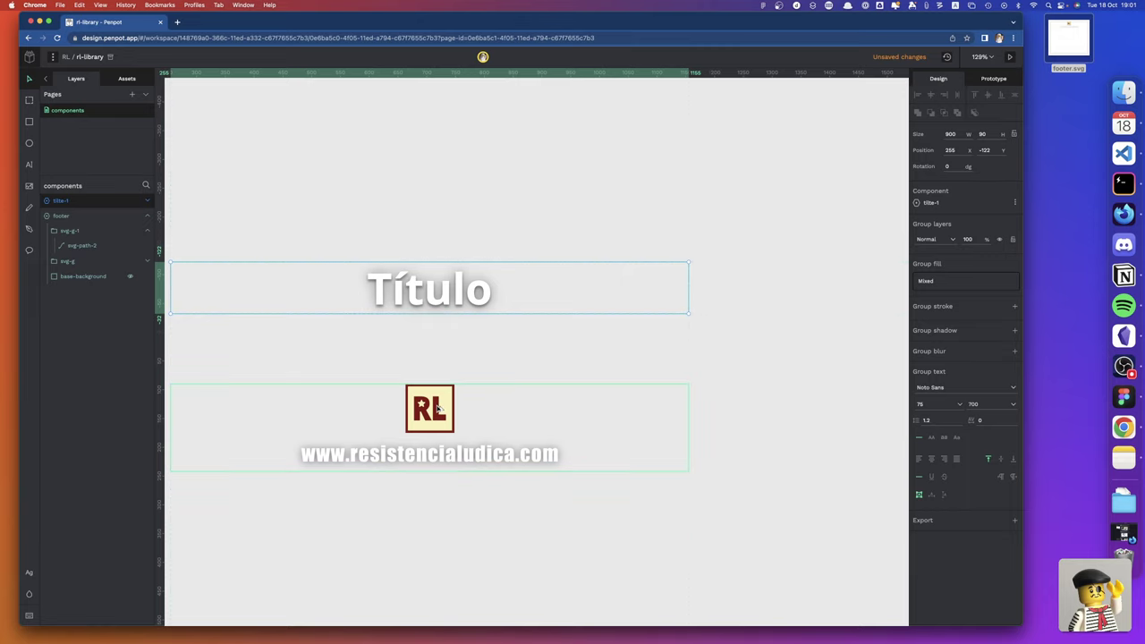
pyautogui.hotkey('shift', 'Down')
pyautogui.hotkey('shift', 'Down')
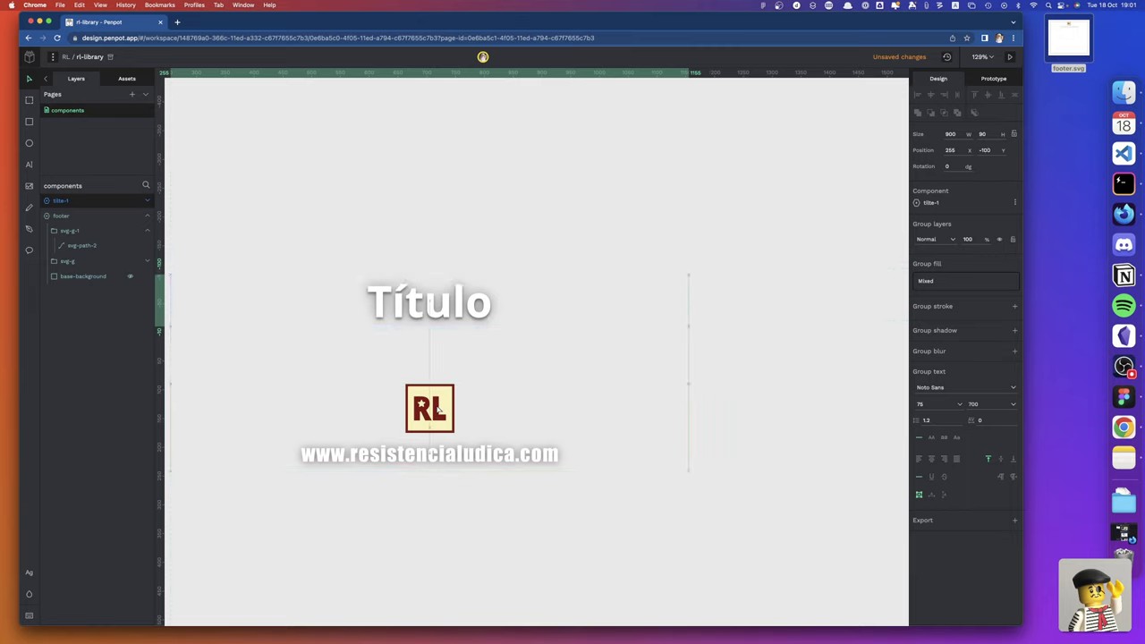
pyautogui.hscroll(-3, 438, 409)
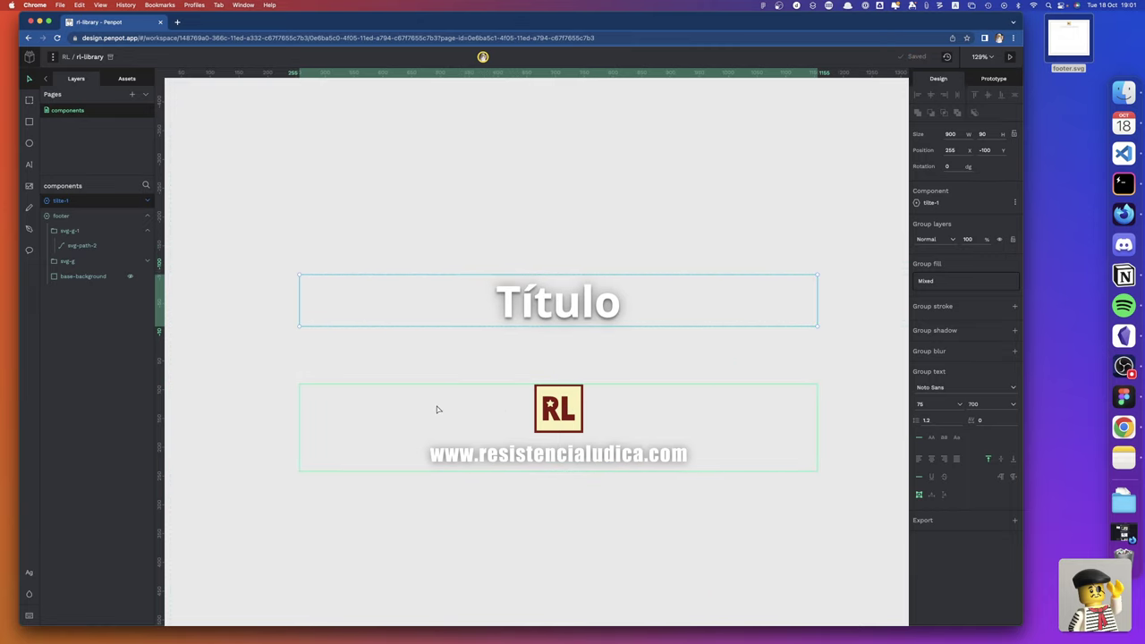
pyautogui.click(372, 348)
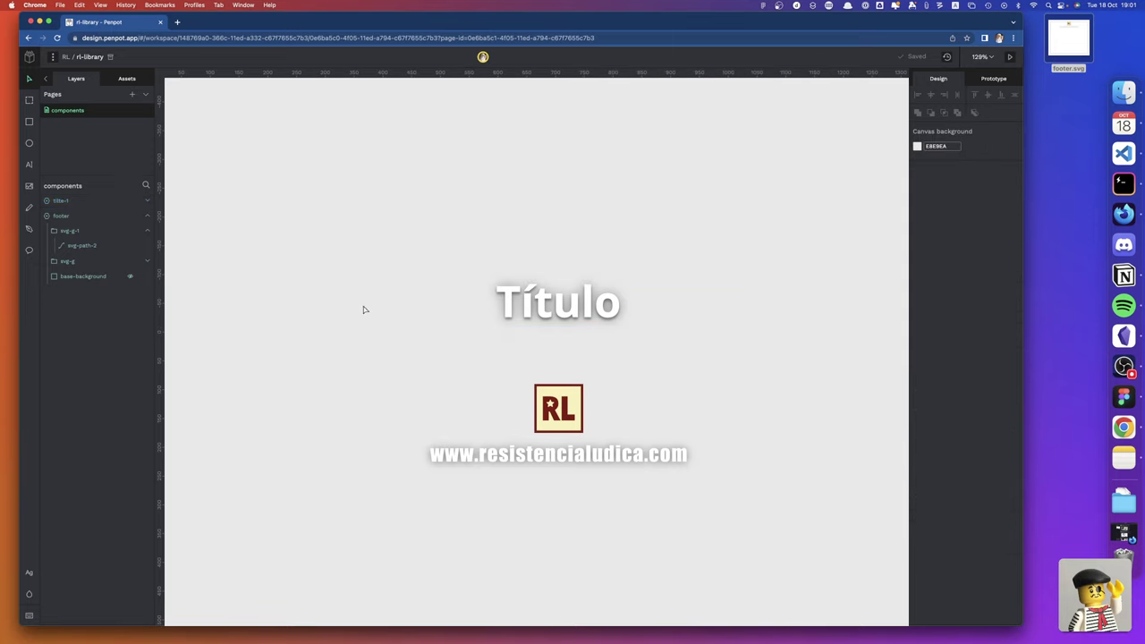
pyautogui.click(494, 313)
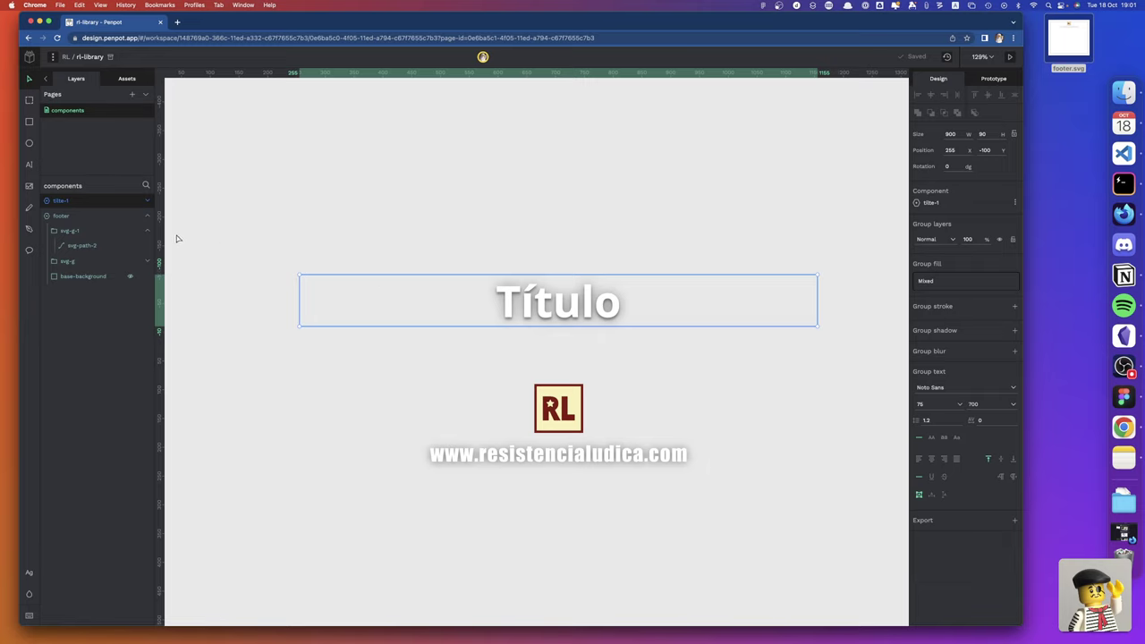
# Rename the title-1 component to 'title' and check its inner title text layer
pyautogui.doubleClick(71, 202)
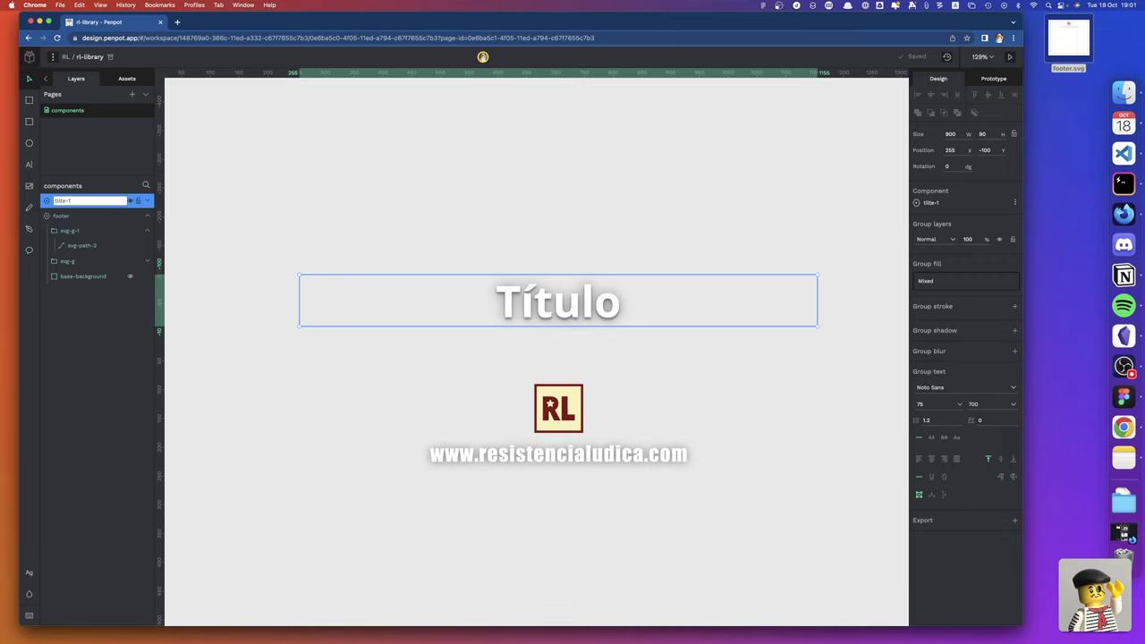
pyautogui.press('Return')
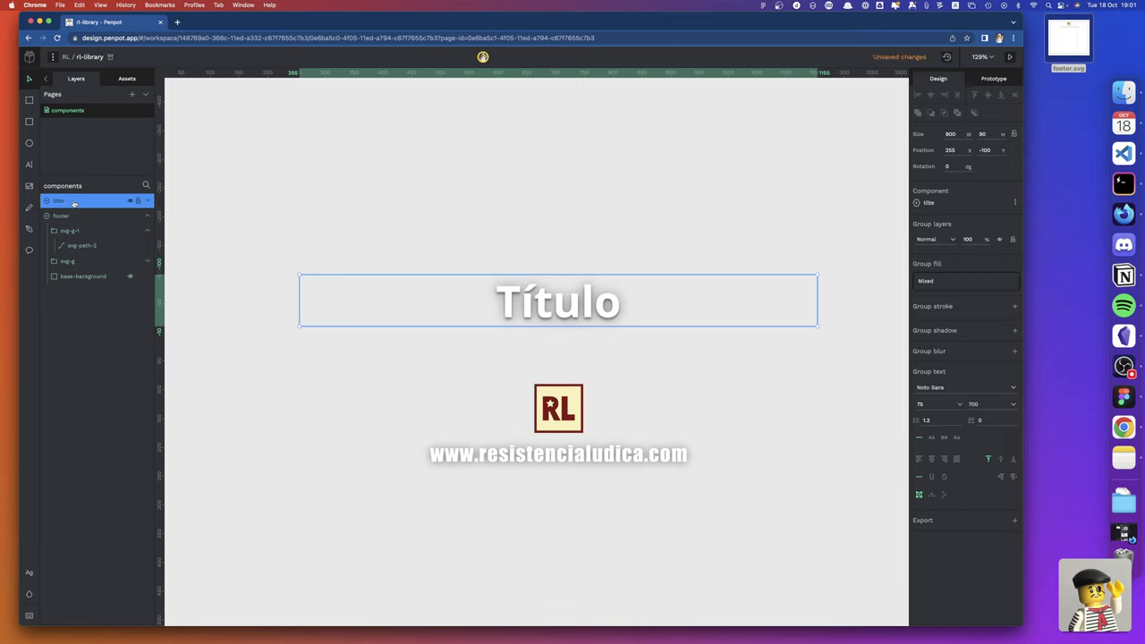
pyautogui.click(148, 203)
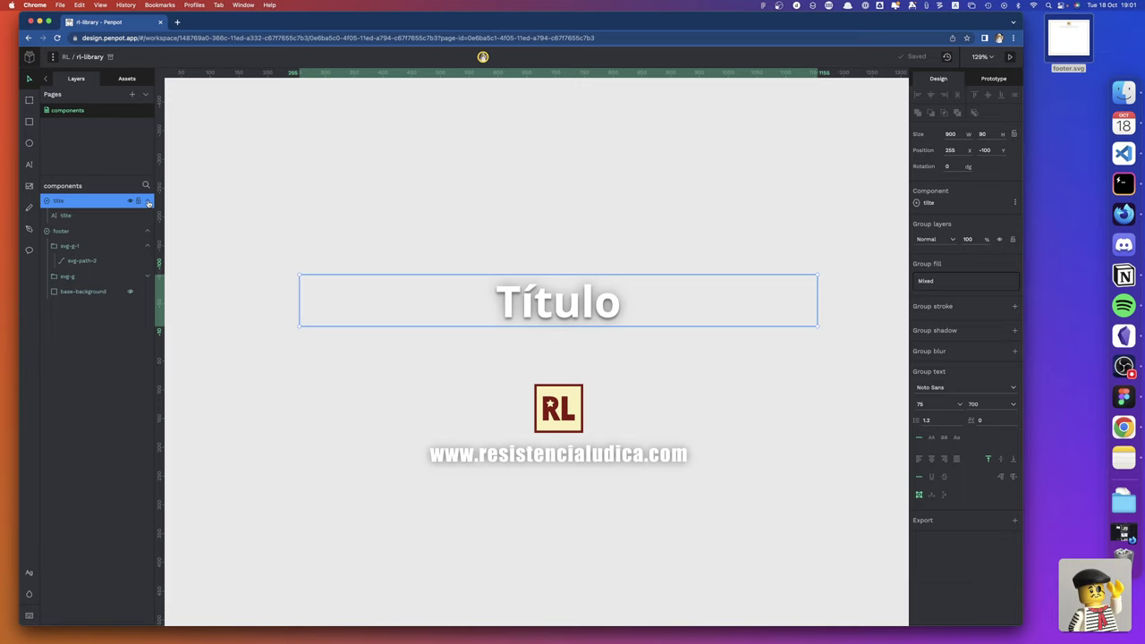
pyautogui.click(67, 216)
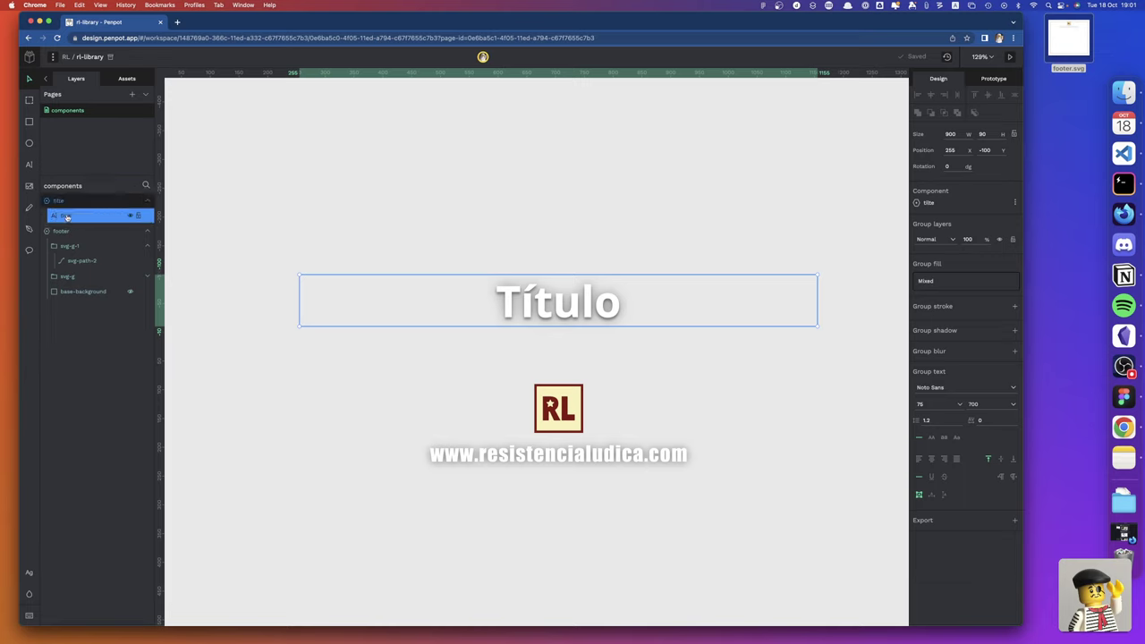
pyautogui.click(67, 205)
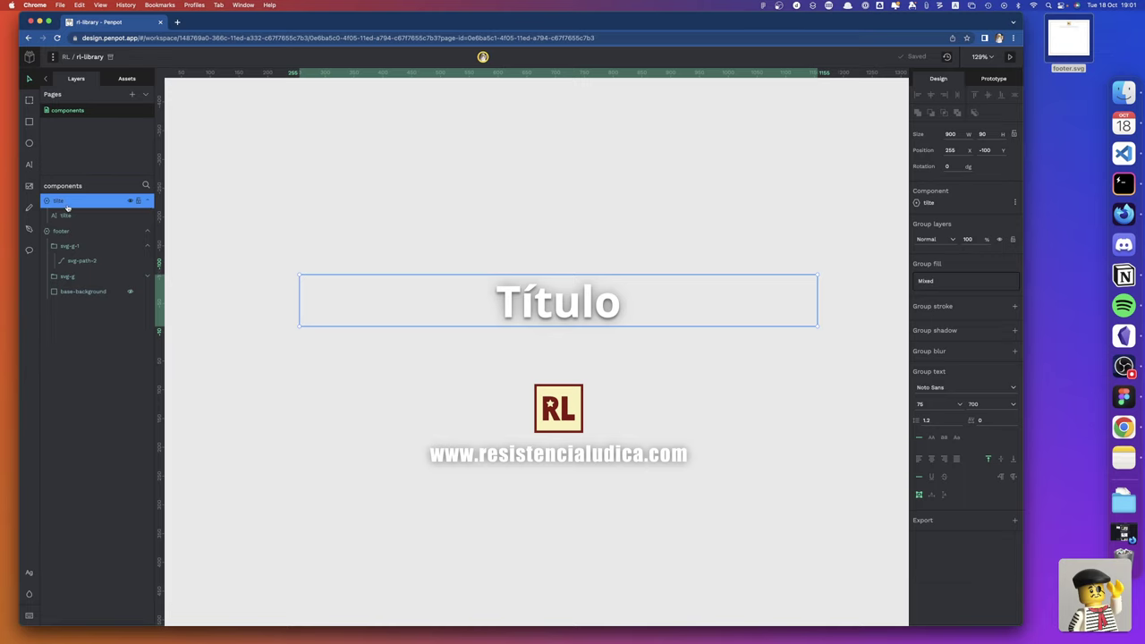
pyautogui.doubleClick(63, 202)
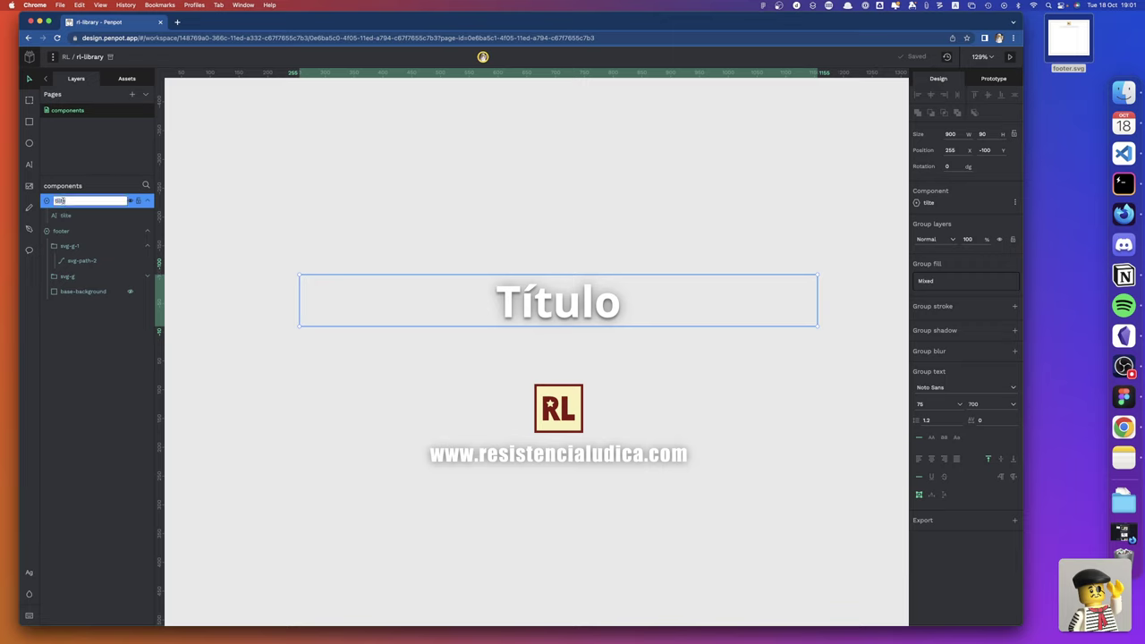
pyautogui.press('Return')
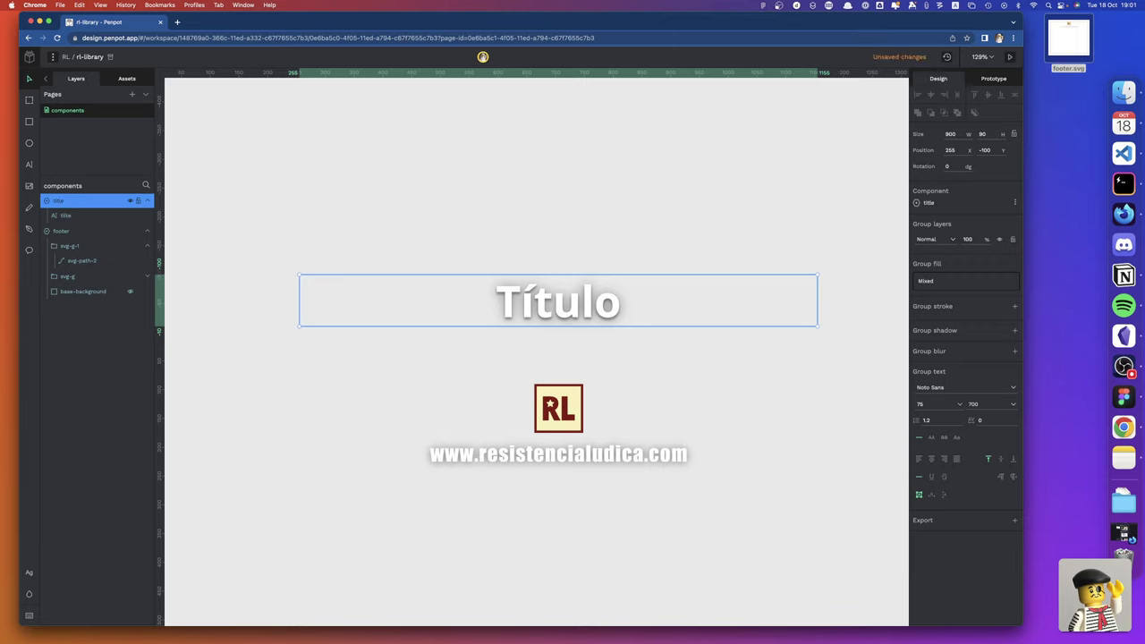
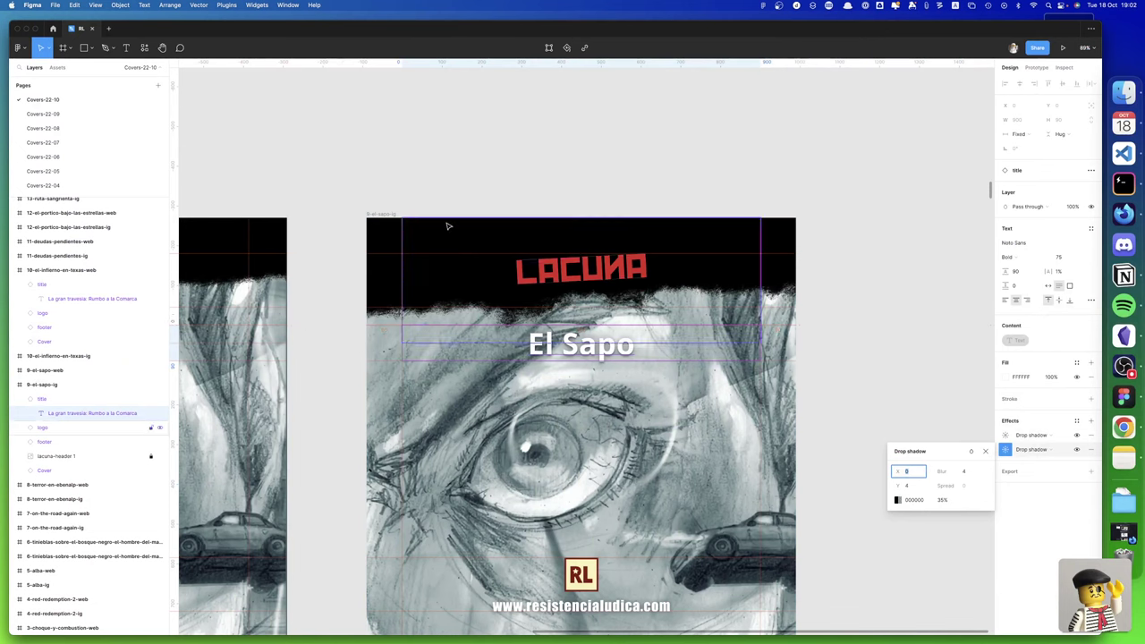
# Measure the distances around the Figma cover title, then bring up Penpot's rl-library file in Chrome
pyautogui.press('alt')
pyautogui.press('super+Tab')
pyautogui.press('F11')
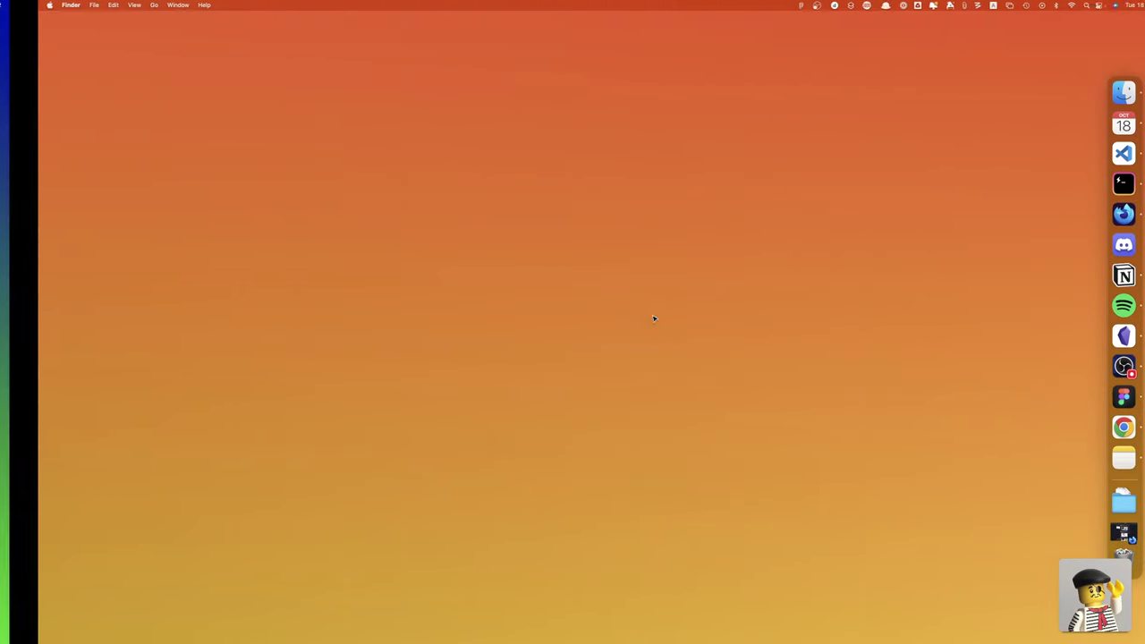
pyautogui.press('super+Tab')
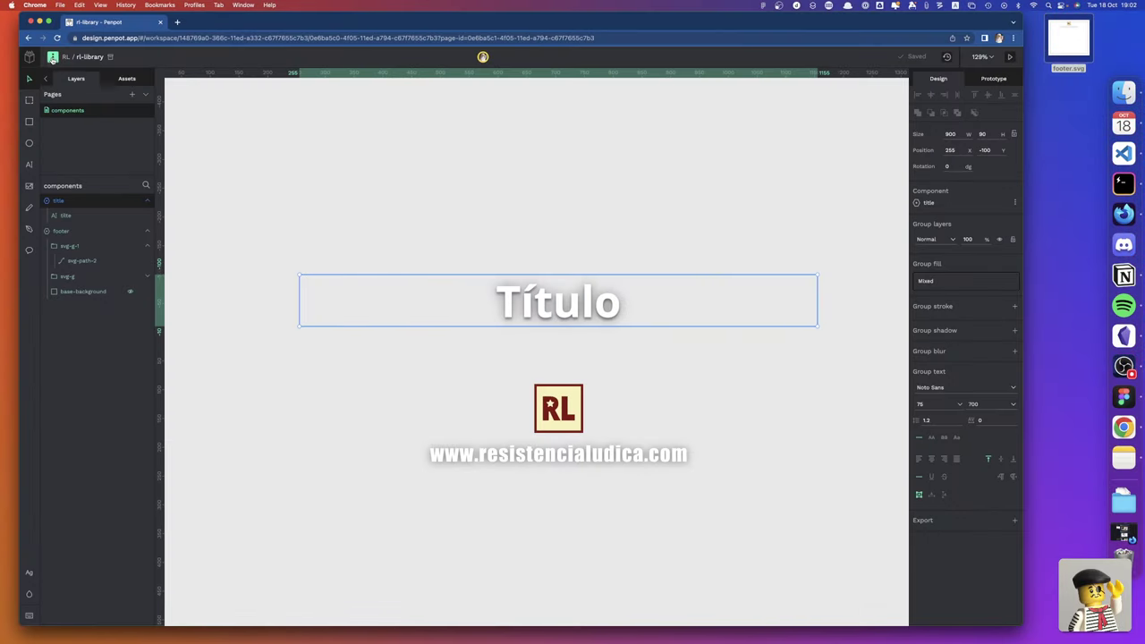
# Return to the Penpot projects dashboard and open the Portadas file
pyautogui.click(52, 57)
pyautogui.click(34, 58)
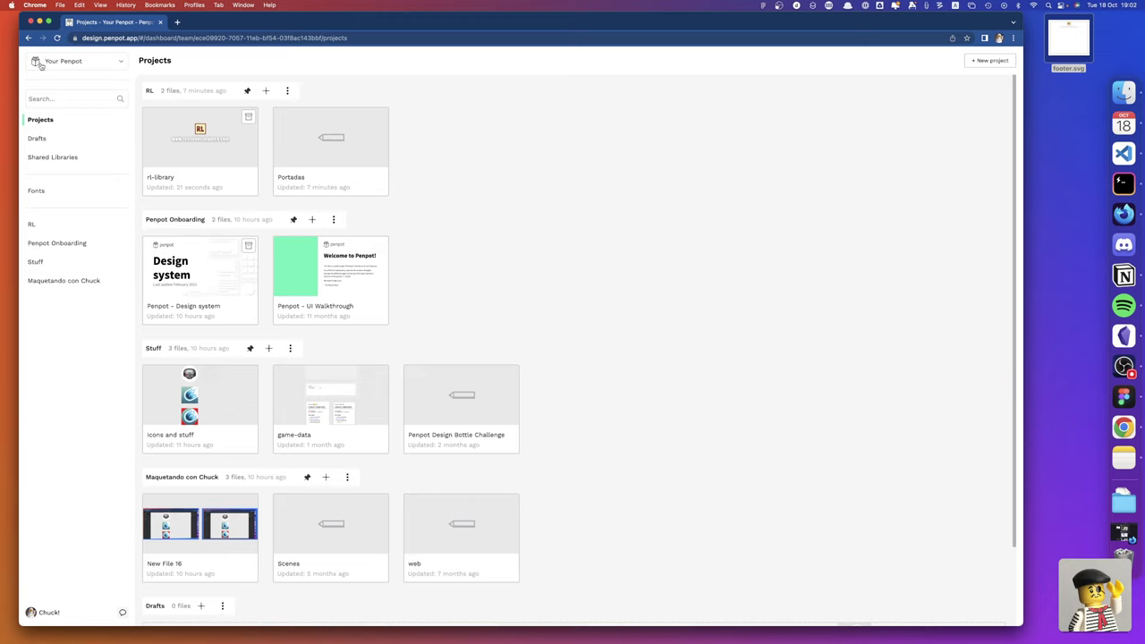
pyautogui.click(302, 150)
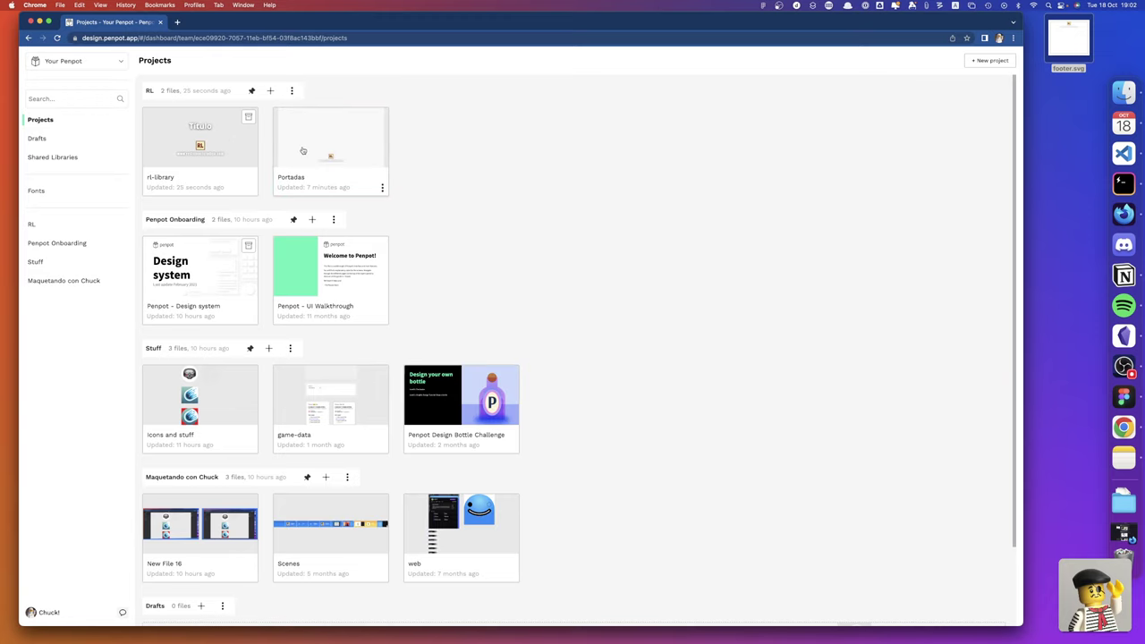
pyautogui.doubleClick(302, 150)
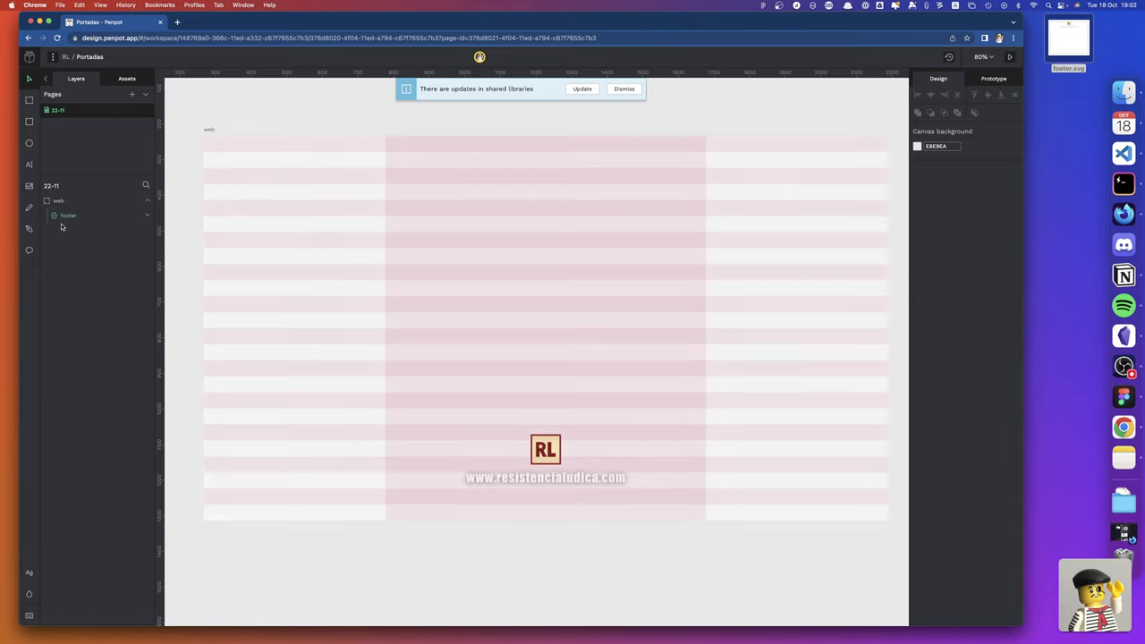
# Place an rl-library Título instance on the web board, horizontally centred at x 510, y 270
pyautogui.click(127, 78)
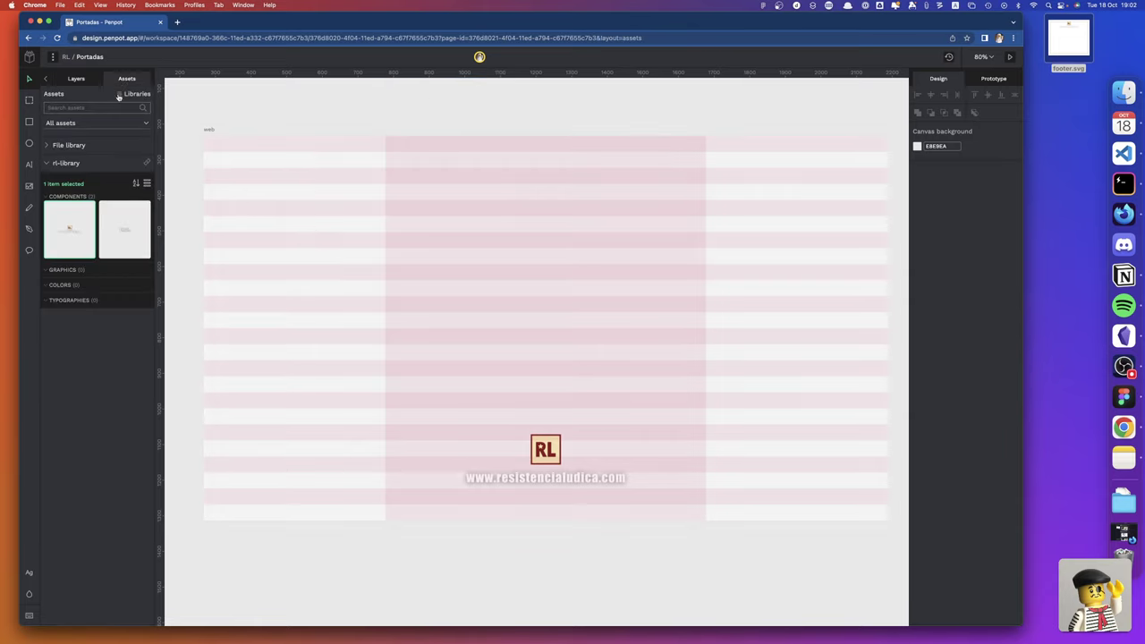
pyautogui.click(120, 237)
pyautogui.moveTo(120, 237)
pyautogui.mouseDown()
pyautogui.moveTo(475, 287)
pyautogui.moveTo(585, 284)
pyautogui.mouseUp()
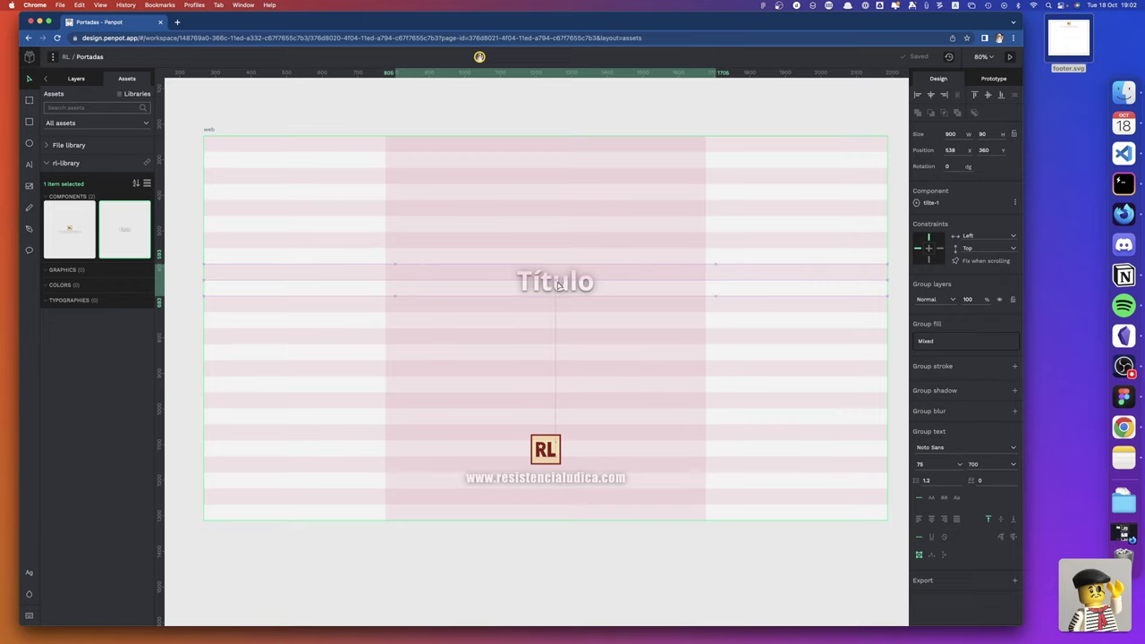
pyautogui.moveTo(586, 284)
pyautogui.mouseDown()
pyautogui.moveTo(552, 284)
pyautogui.moveTo(556, 233)
pyautogui.mouseUp()
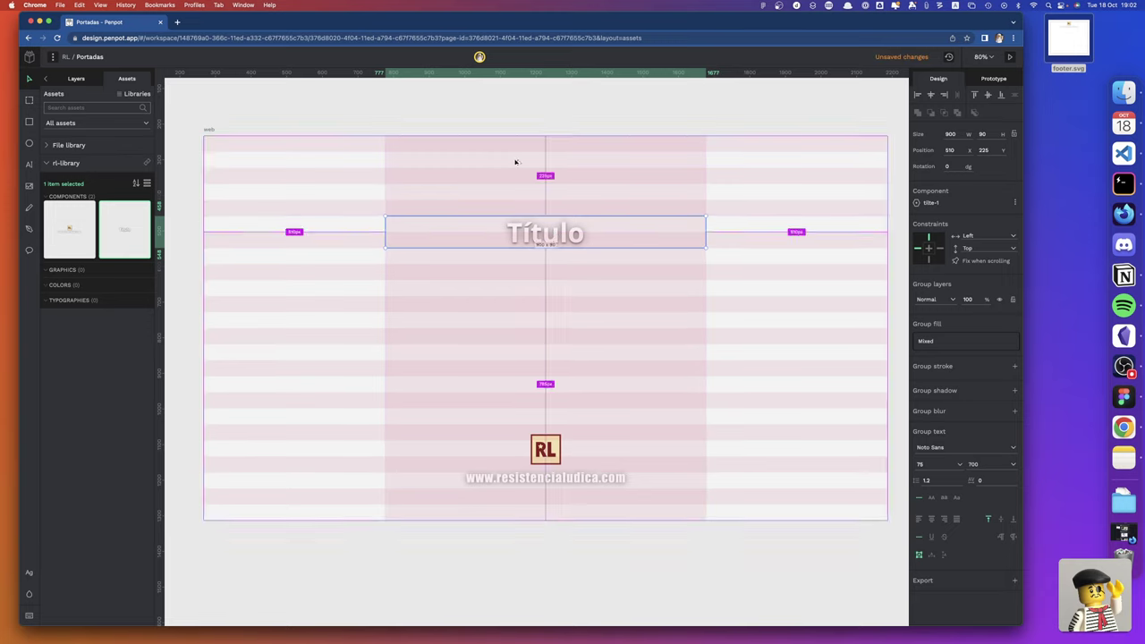
pyautogui.moveTo(545, 233); pyautogui.dragTo(544, 263)
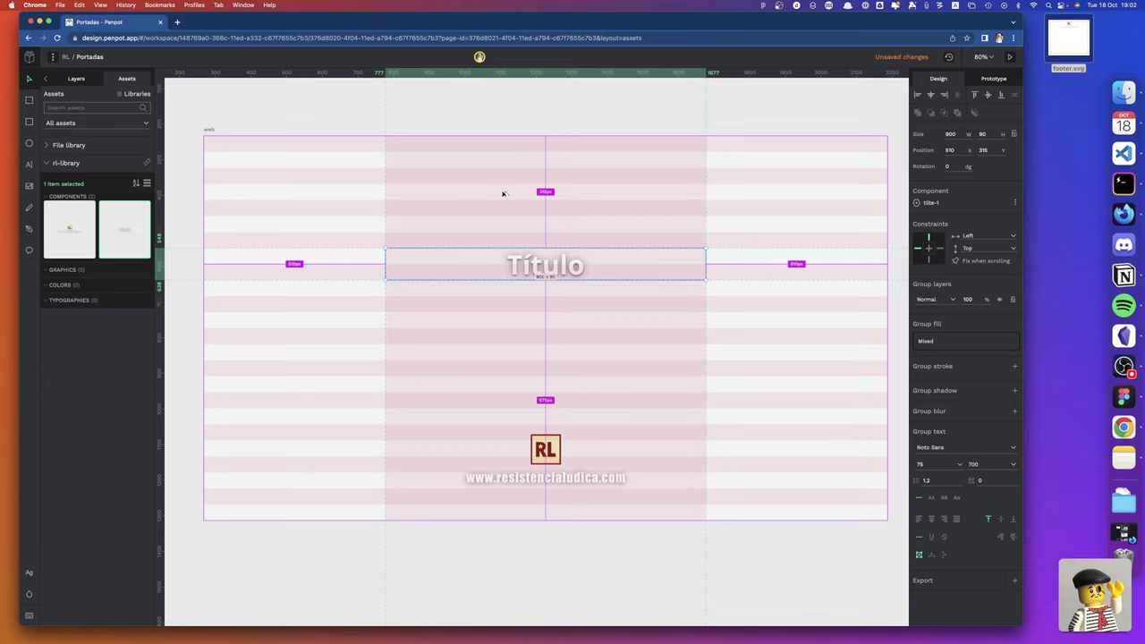
pyautogui.moveTo(574, 268); pyautogui.dragTo(553, 208)
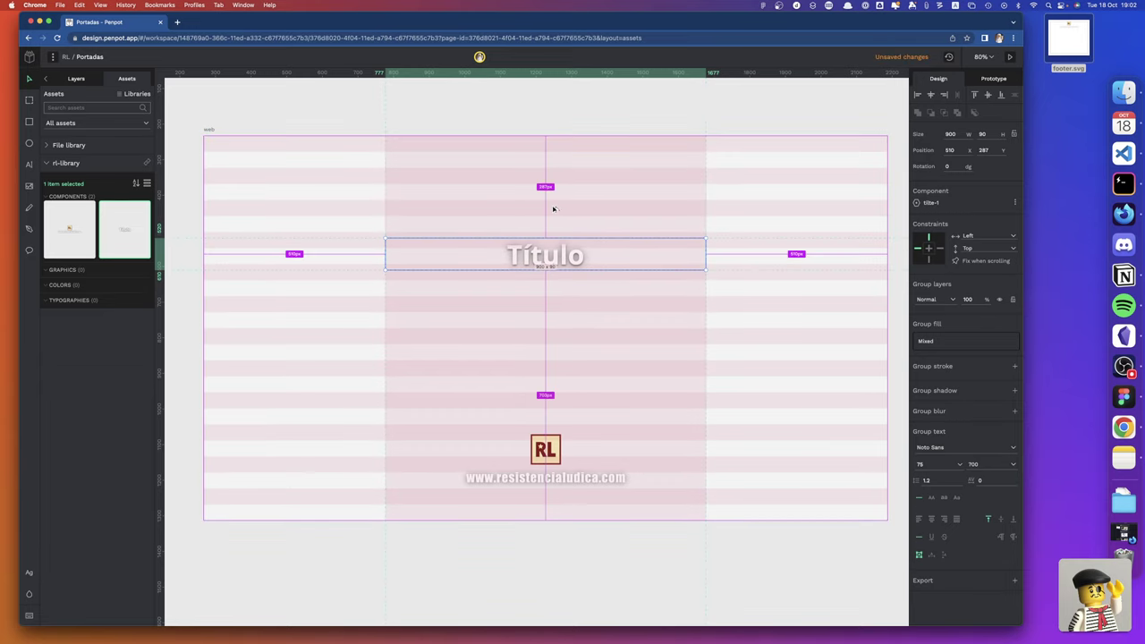
pyautogui.press('Up')
pyautogui.press('Up')
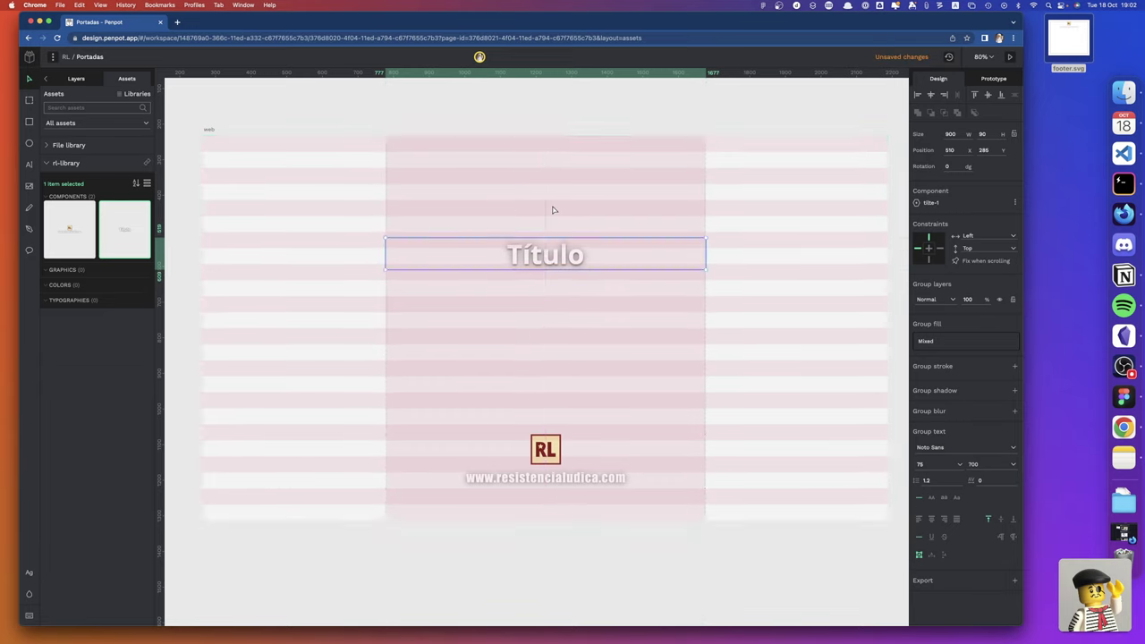
pyautogui.press('Up')
pyautogui.press('Up')
pyautogui.press('Up')
pyautogui.press('Up')
pyautogui.press('Up')
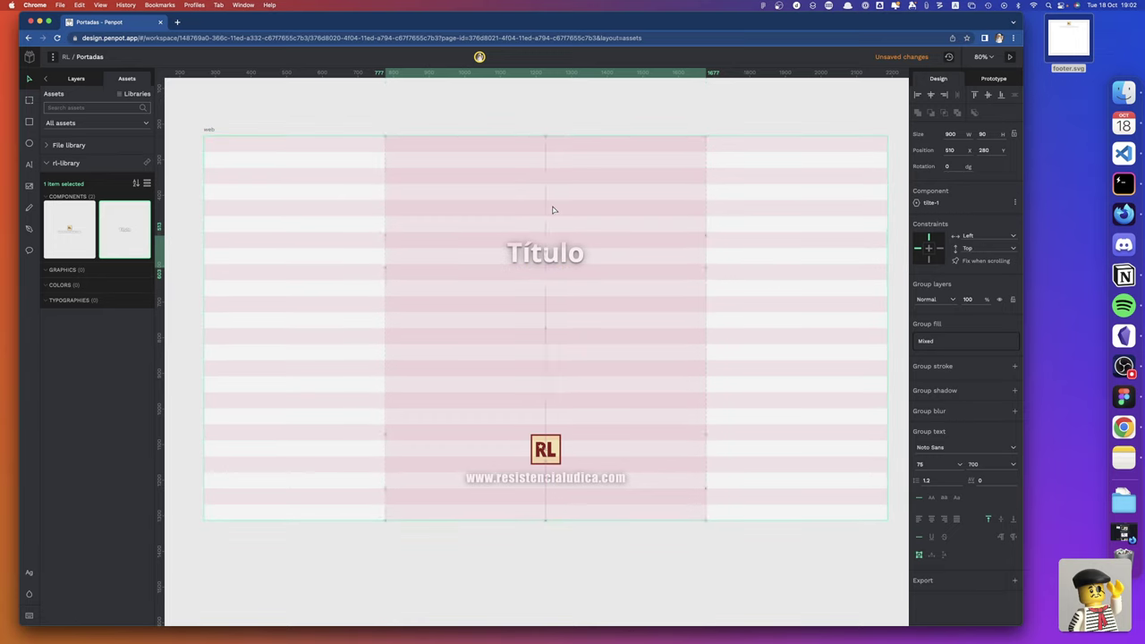
pyautogui.hotkey('shift', 'Up')
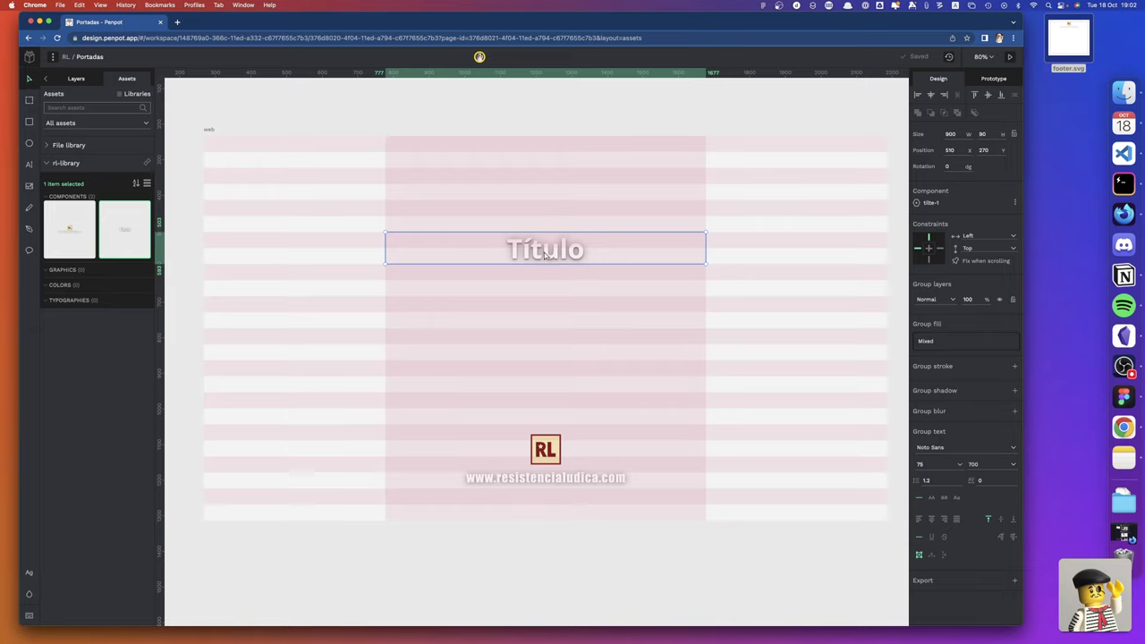
pyautogui.click(609, 303)
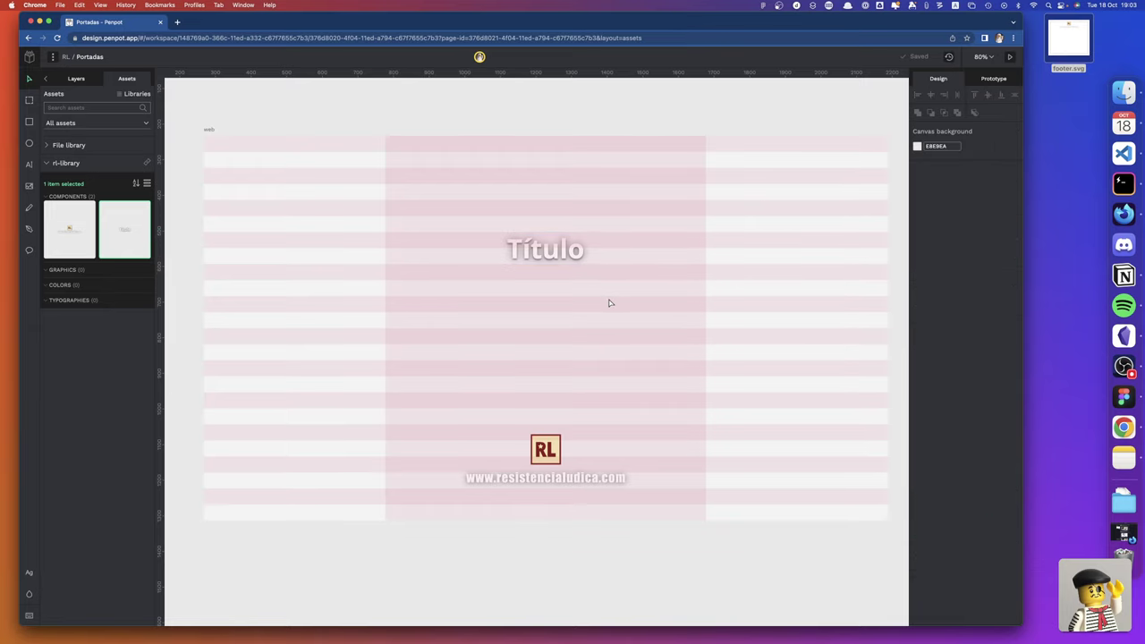
# Lengthen the title text with 'largo' and a second line 'o muy lago'
pyautogui.click(561, 256)
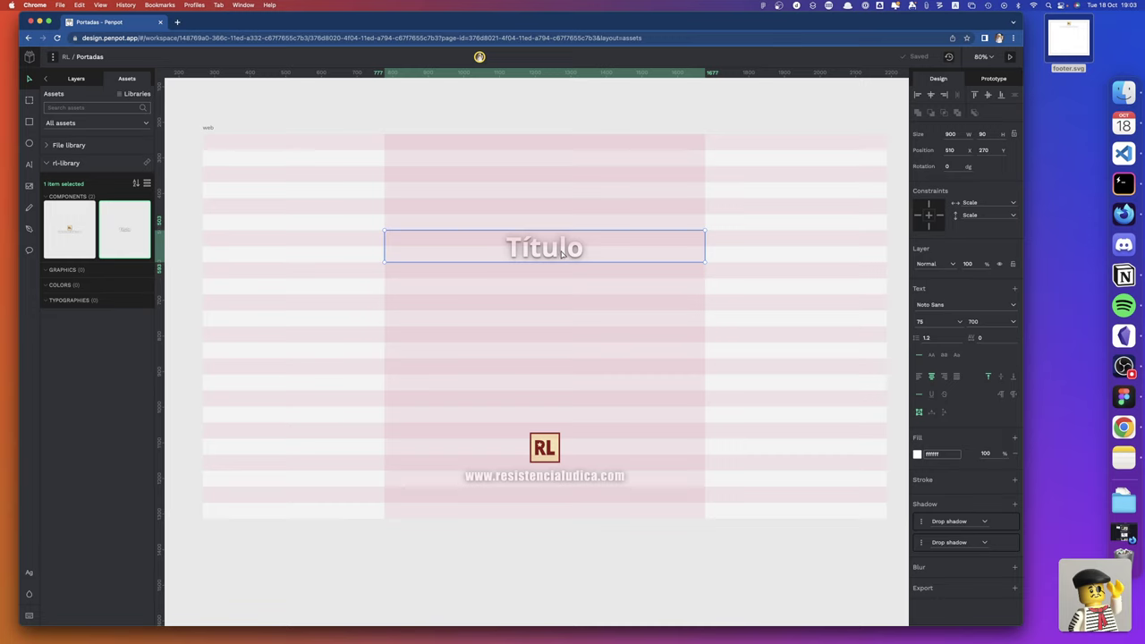
pyautogui.doubleClick(561, 253)
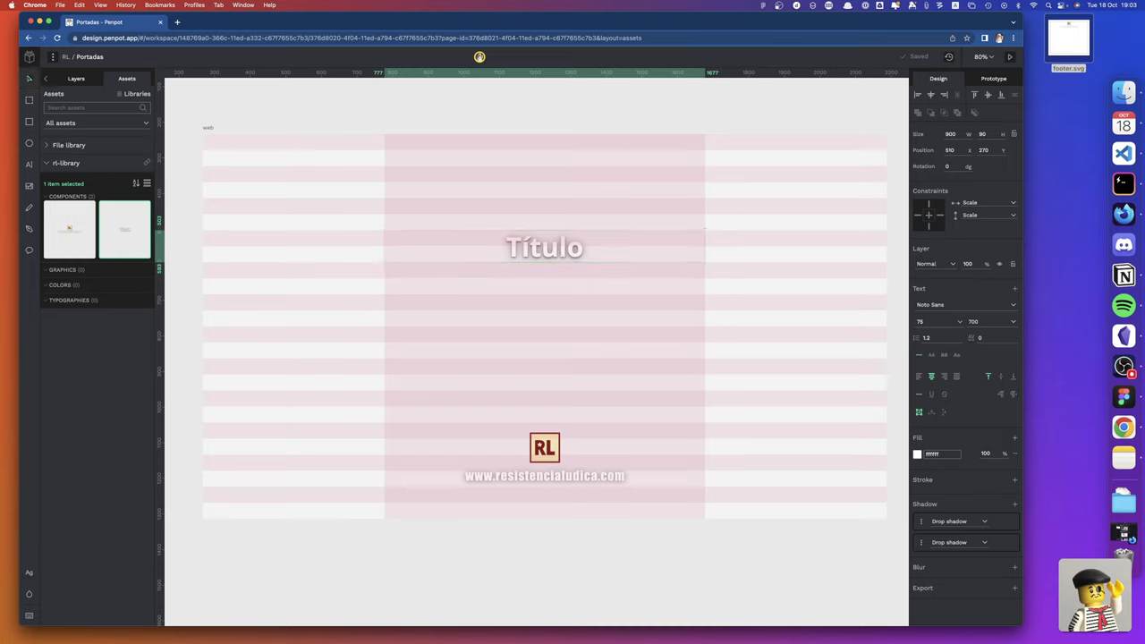
pyautogui.write(' largo')
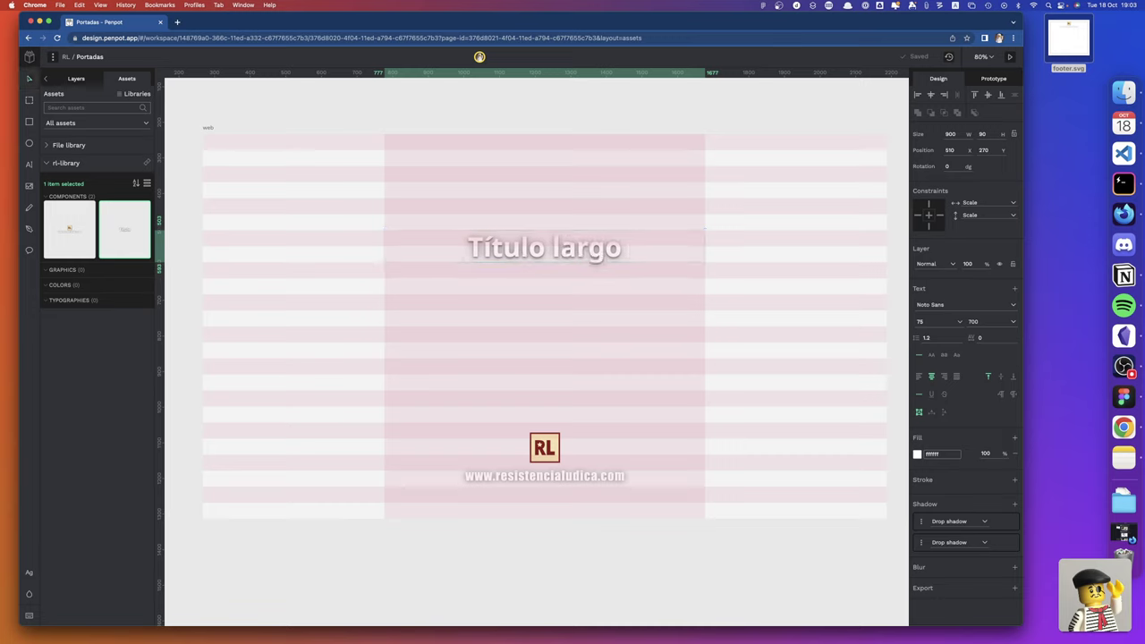
pyautogui.press('Escape')
pyautogui.write('o')
pyautogui.write(' muy la')
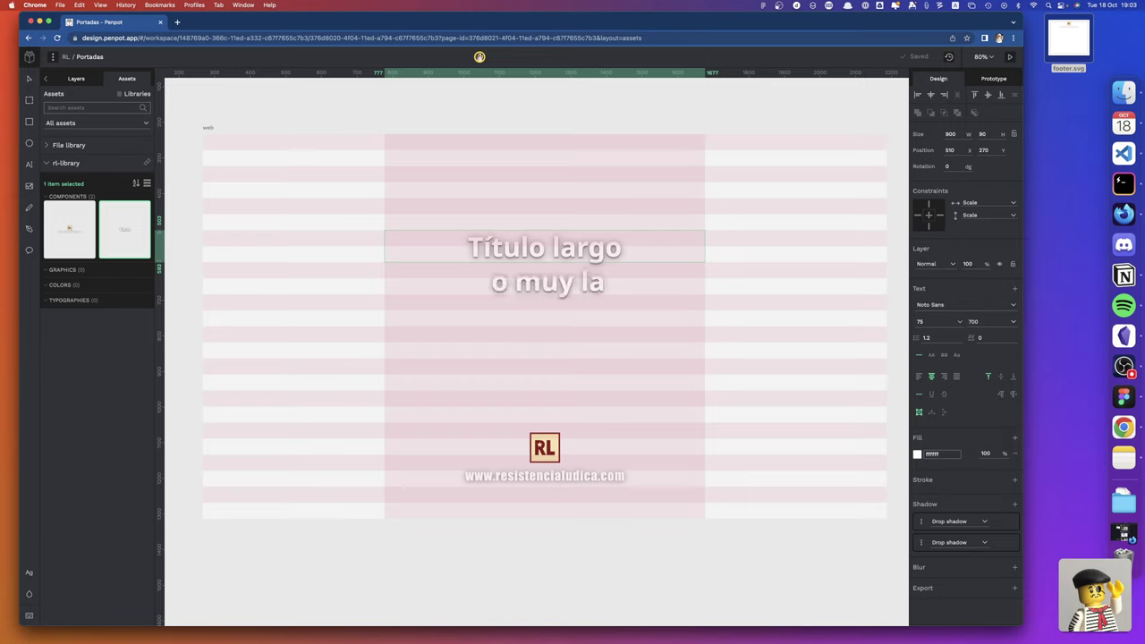
pyautogui.write('go')
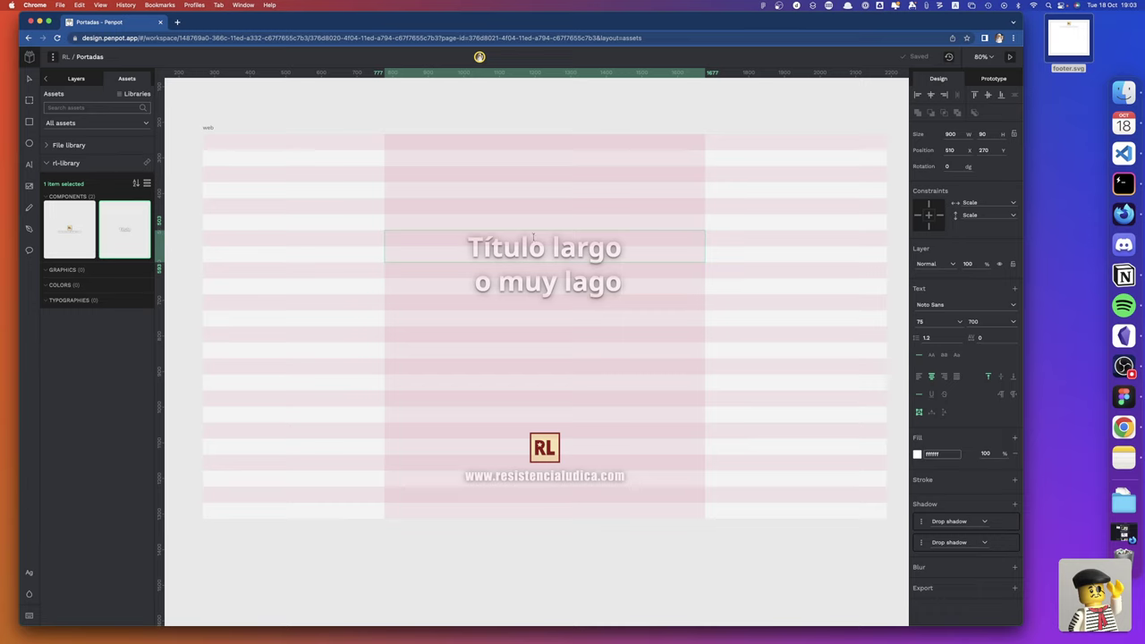
# Reduce the whole title's font size from 75 to 55
pyautogui.press('super+a')
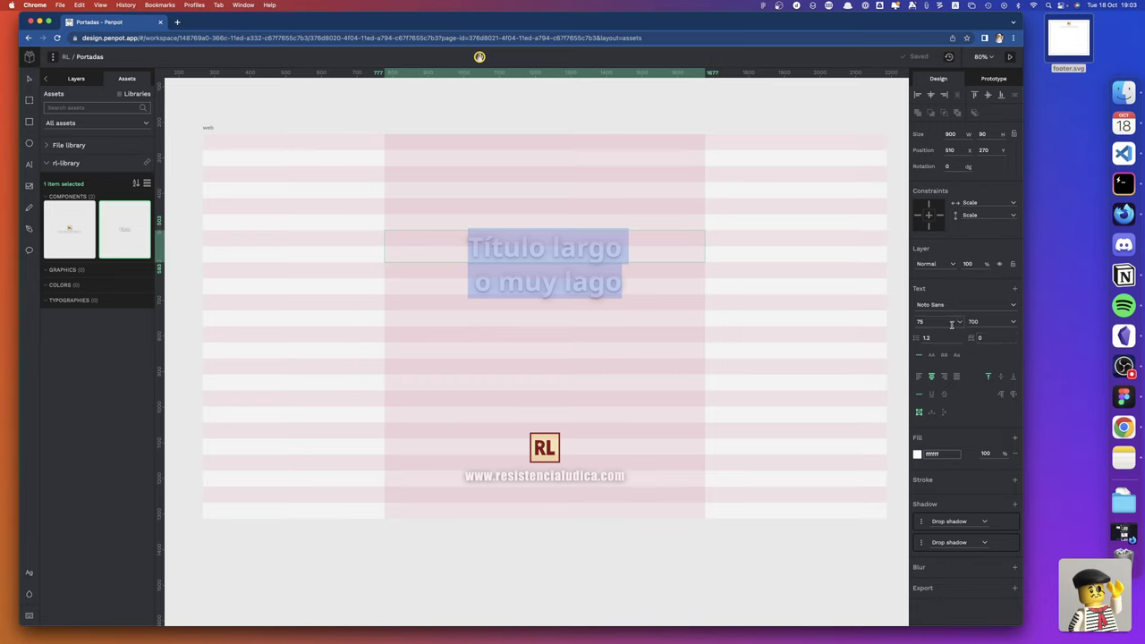
pyautogui.click(946, 322)
pyautogui.write('65')
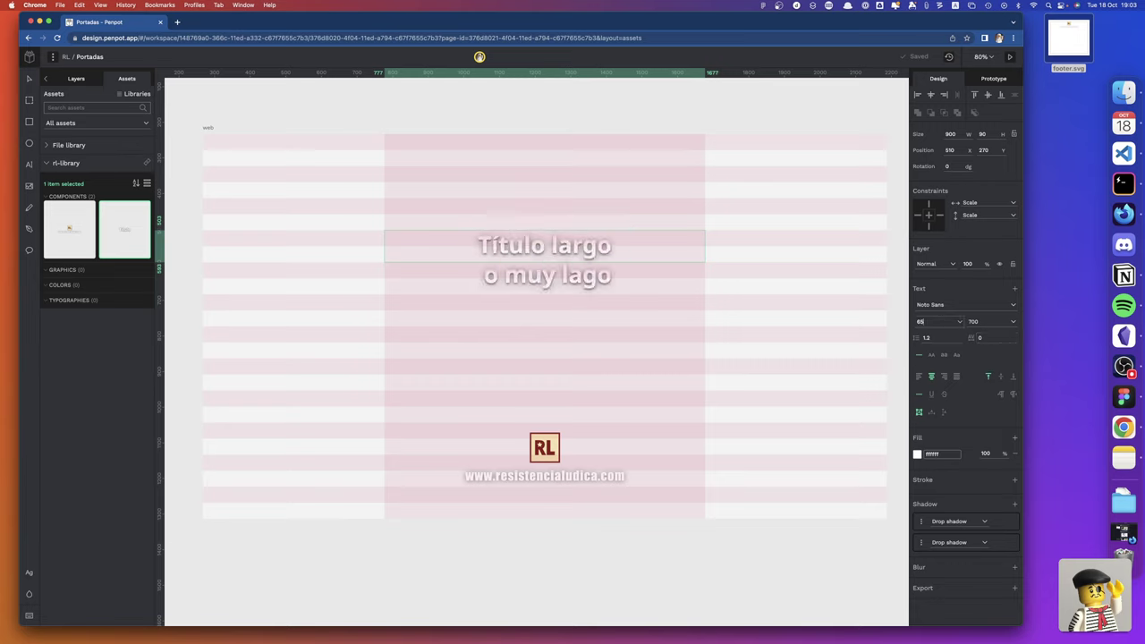
pyautogui.hotkey('shift', 'Down')
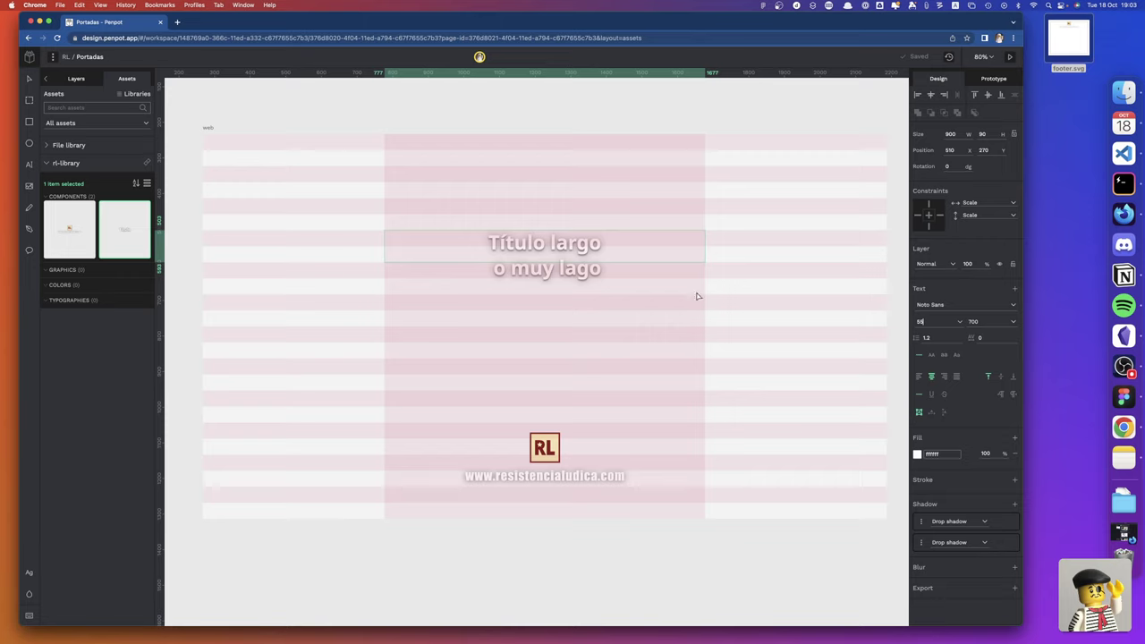
# Replace the title text with the placeholder 'asdasdasdasdasd'
pyautogui.doubleClick(493, 268)
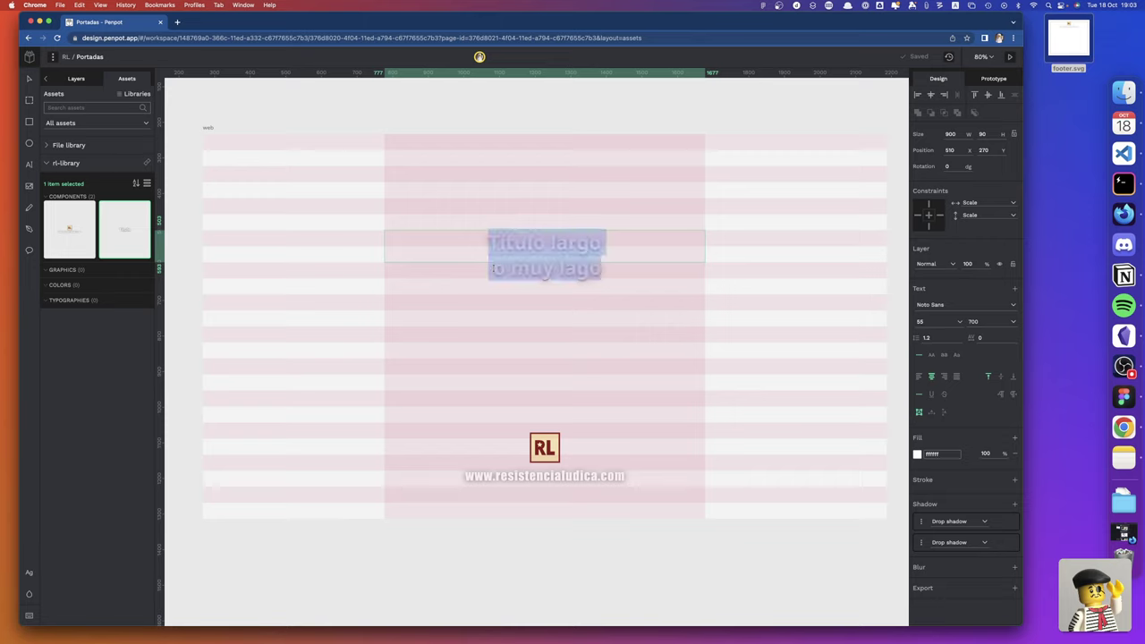
pyautogui.press('BackSpace')
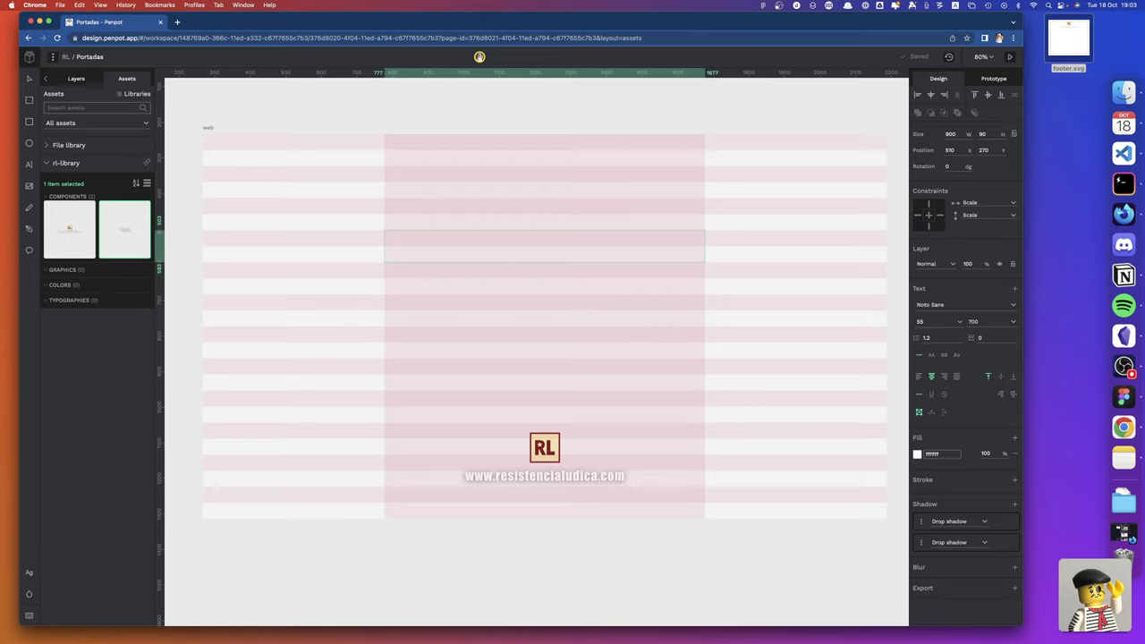
pyautogui.write('asdasd')
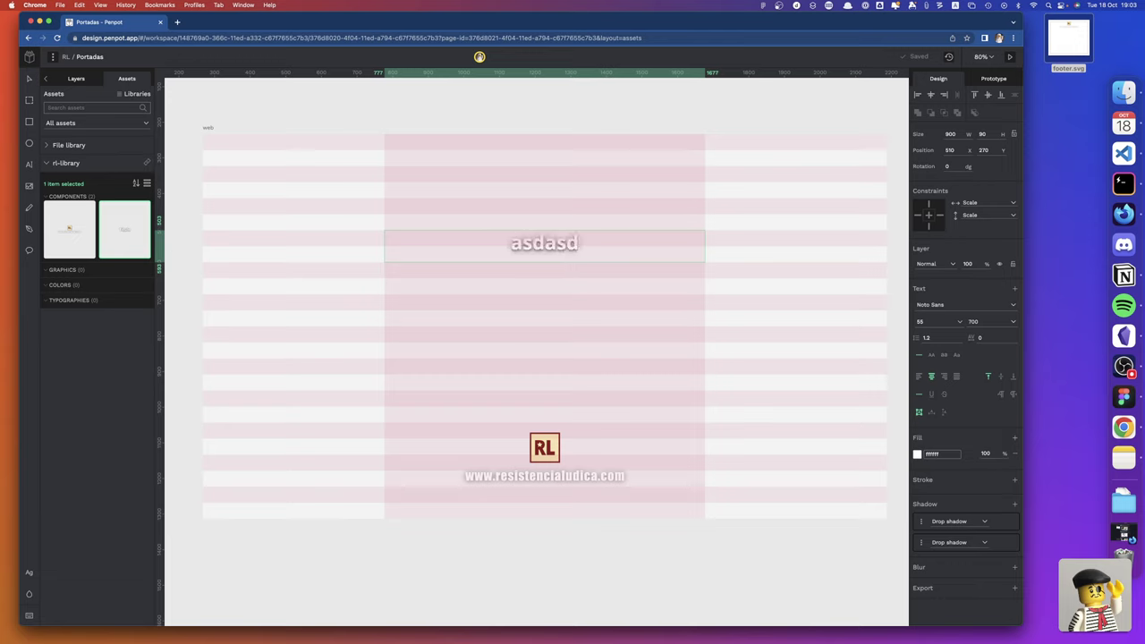
pyautogui.write('asdasdasd')
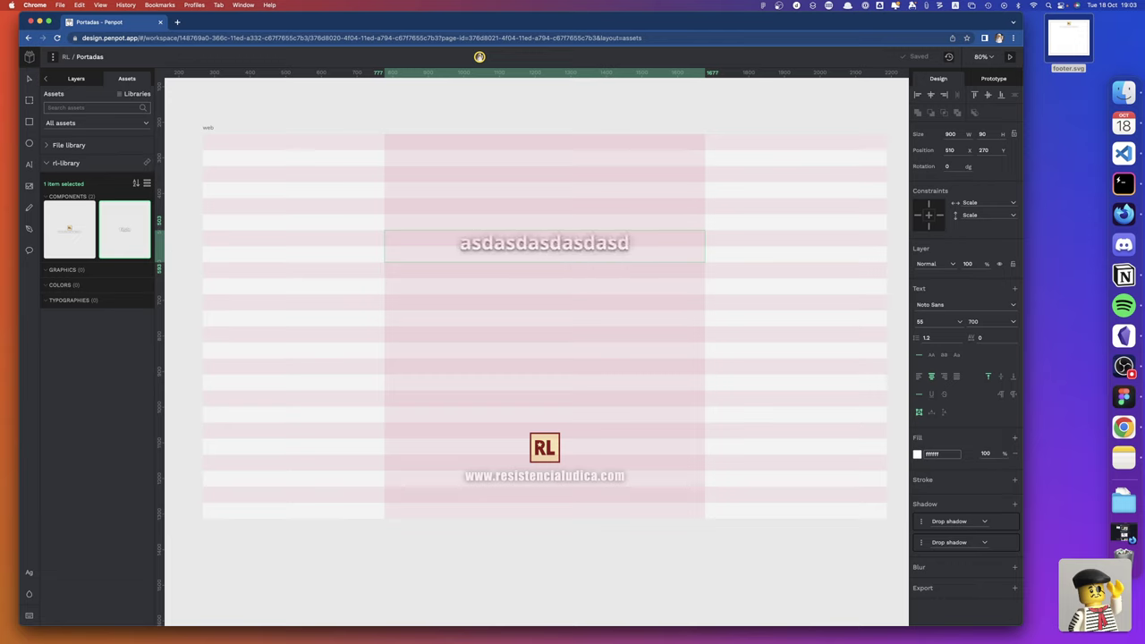
pyautogui.press('Escape')
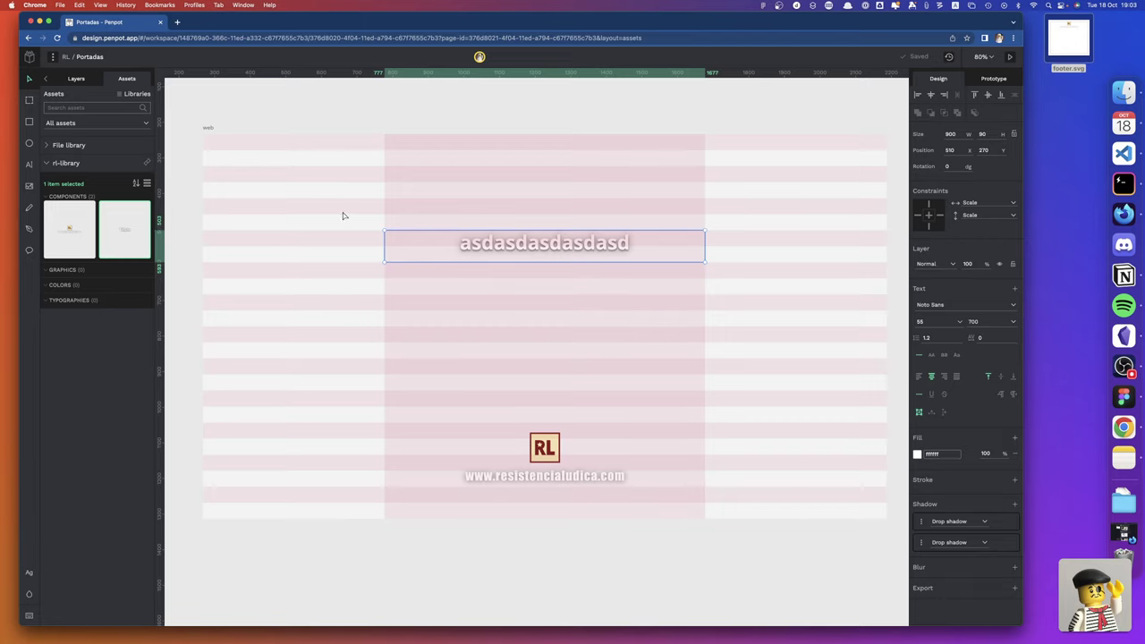
pyautogui.scroll(-2, 503, 256)
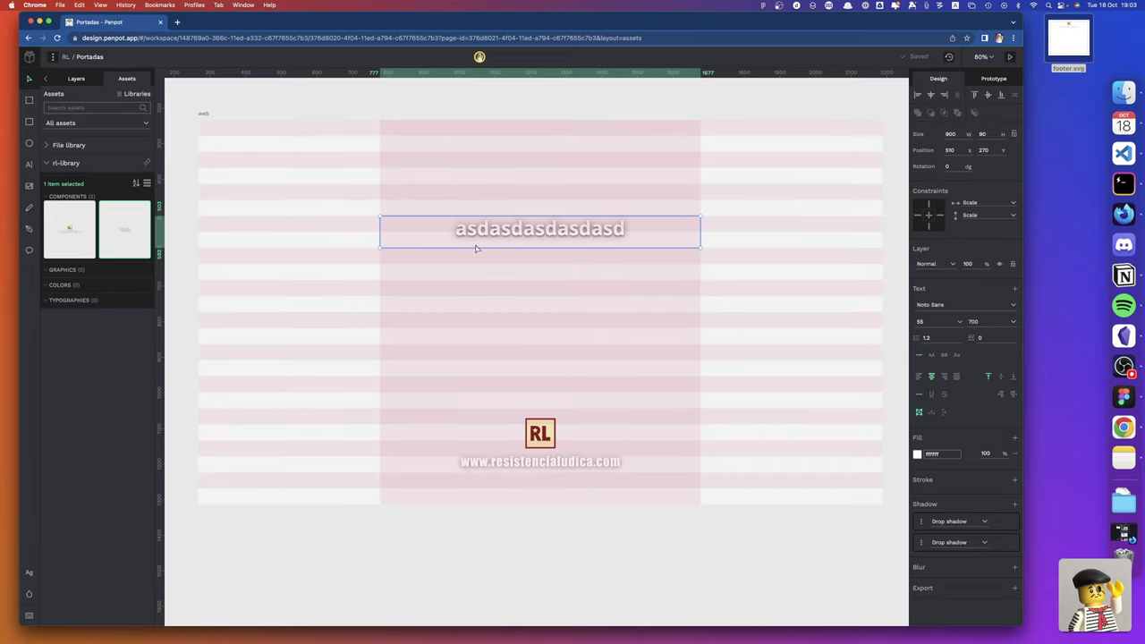
# Reset the title-1 instance's overrides so it reads Título, then select the footer's URL layer
pyautogui.rightClick(495, 232)
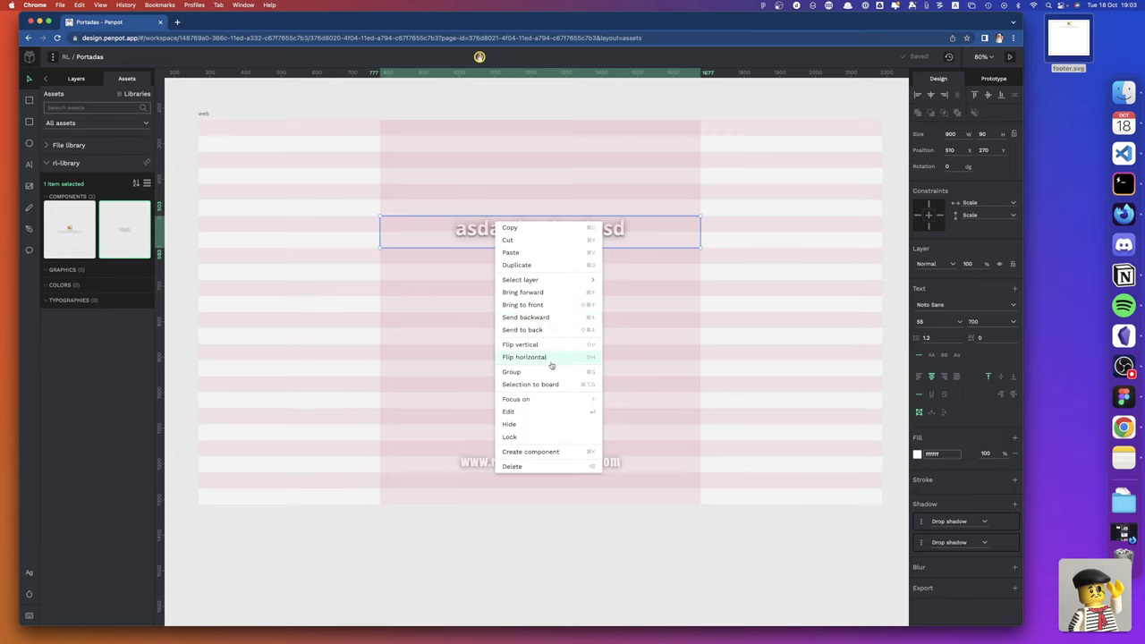
pyautogui.click(827, 397)
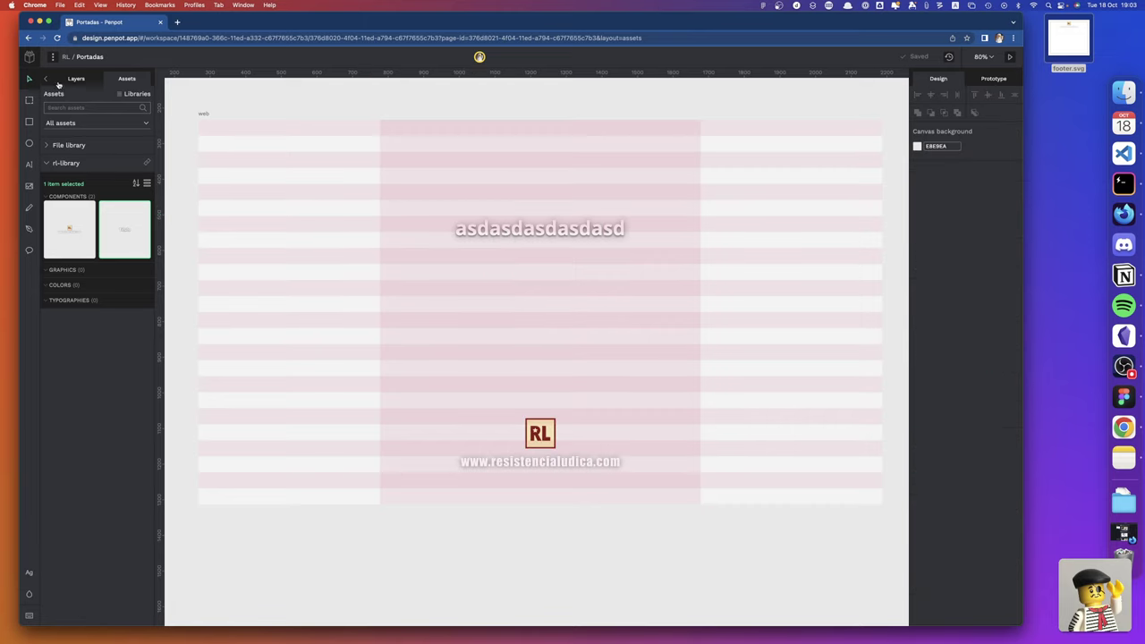
pyautogui.click(64, 83)
pyautogui.click(71, 217)
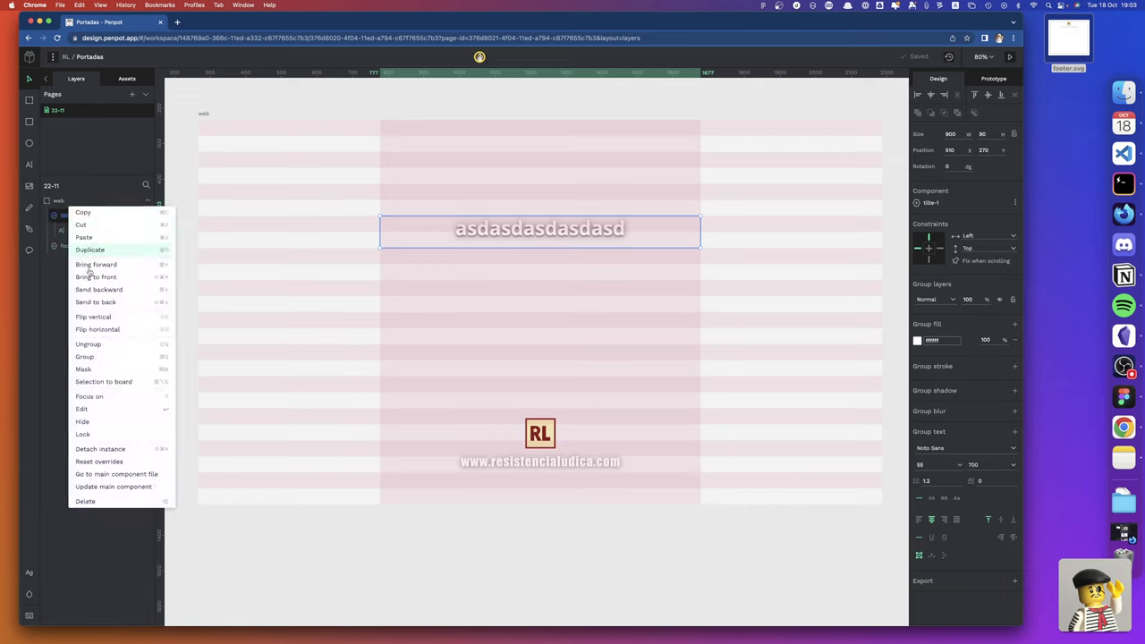
pyautogui.click(123, 464)
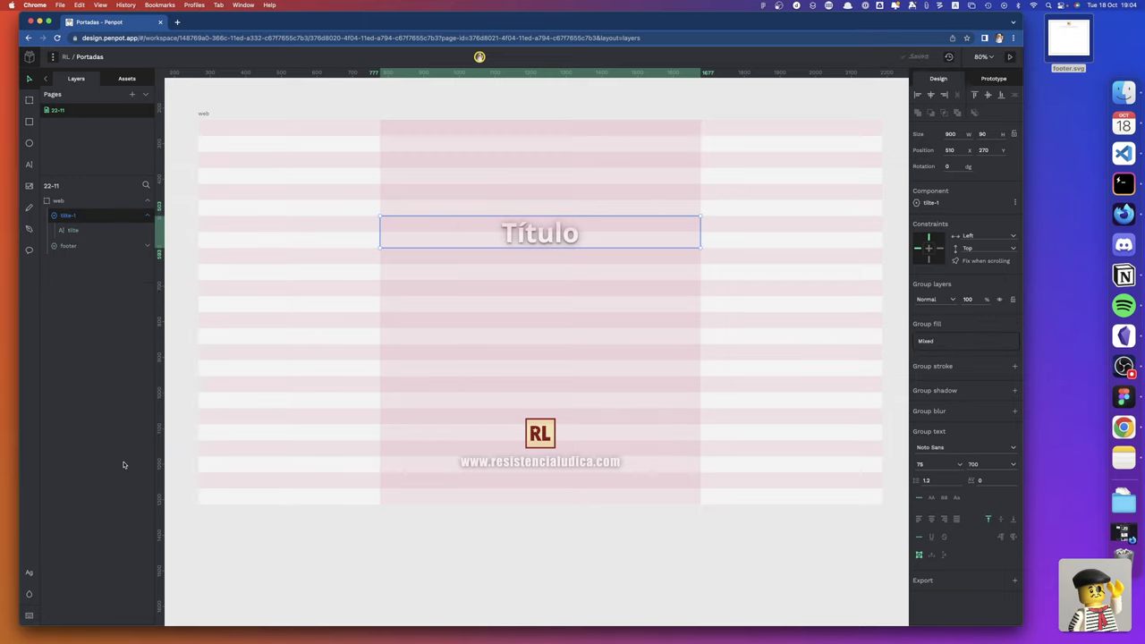
pyautogui.keyDown('super'); pyautogui.click(509, 466); pyautogui.keyUp('super')
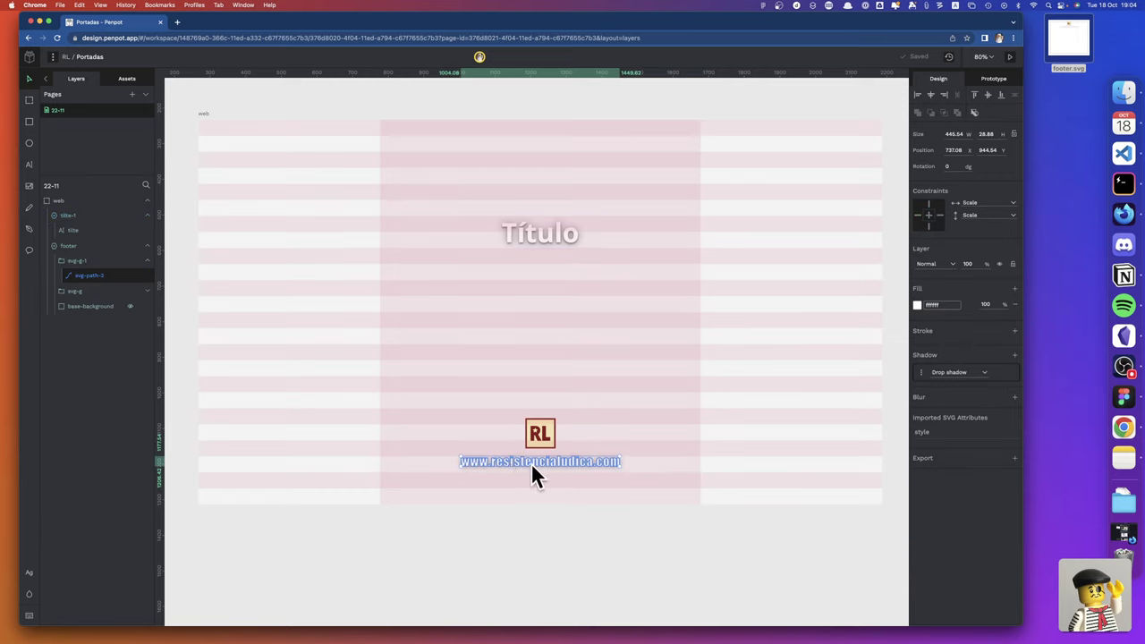
pyautogui.click(1124, 397)
# Scroll through the finished Figma covers, ending on the 'On the road again' Senda al Horror cover
pyautogui.hscroll(-2, 787, 308)
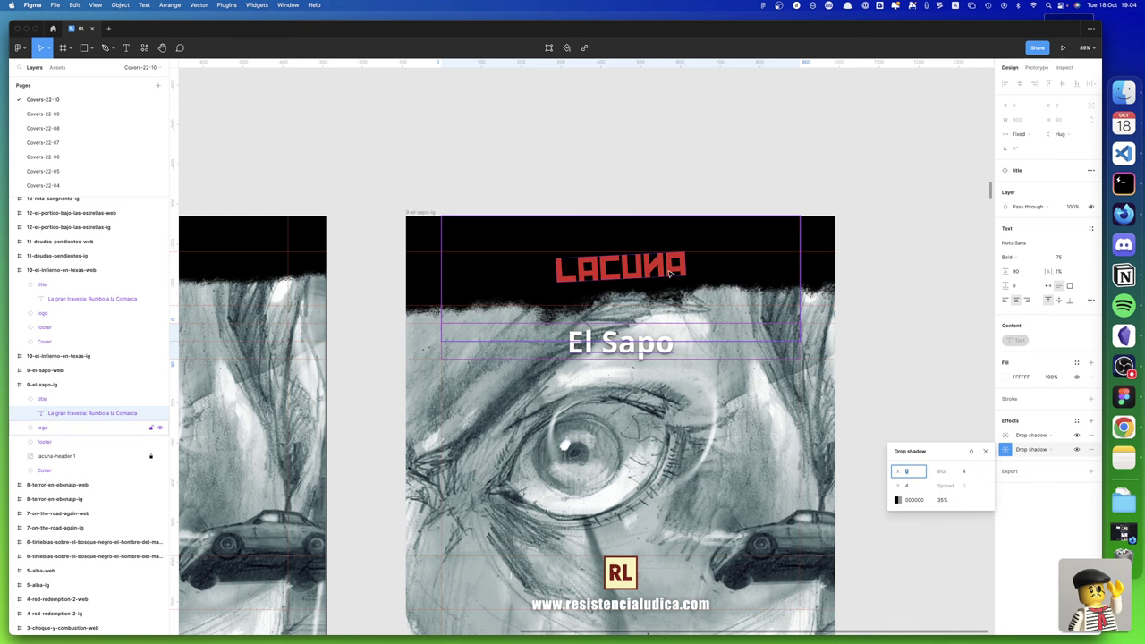
pyautogui.scroll(-5, 669, 272)
pyautogui.scroll(-1, 669, 272)
pyautogui.scroll(-2, 668, 272)
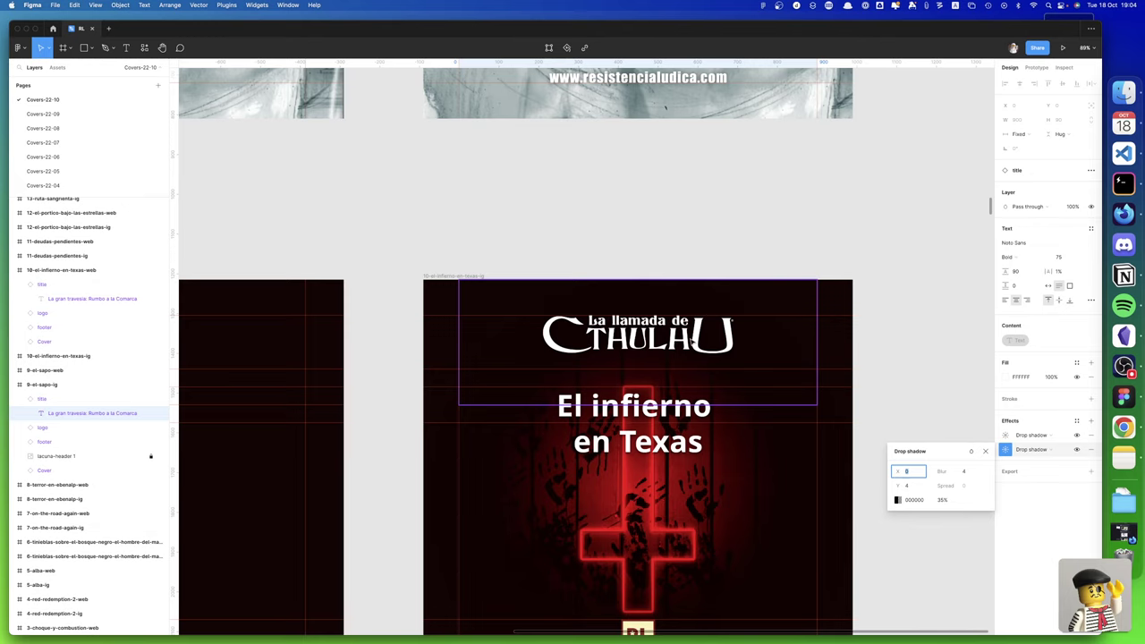
pyautogui.scroll(-1, 691, 342)
pyautogui.scroll(-5, 690, 342)
pyautogui.scroll(-6, 690, 341)
pyautogui.scroll(-3, 690, 341)
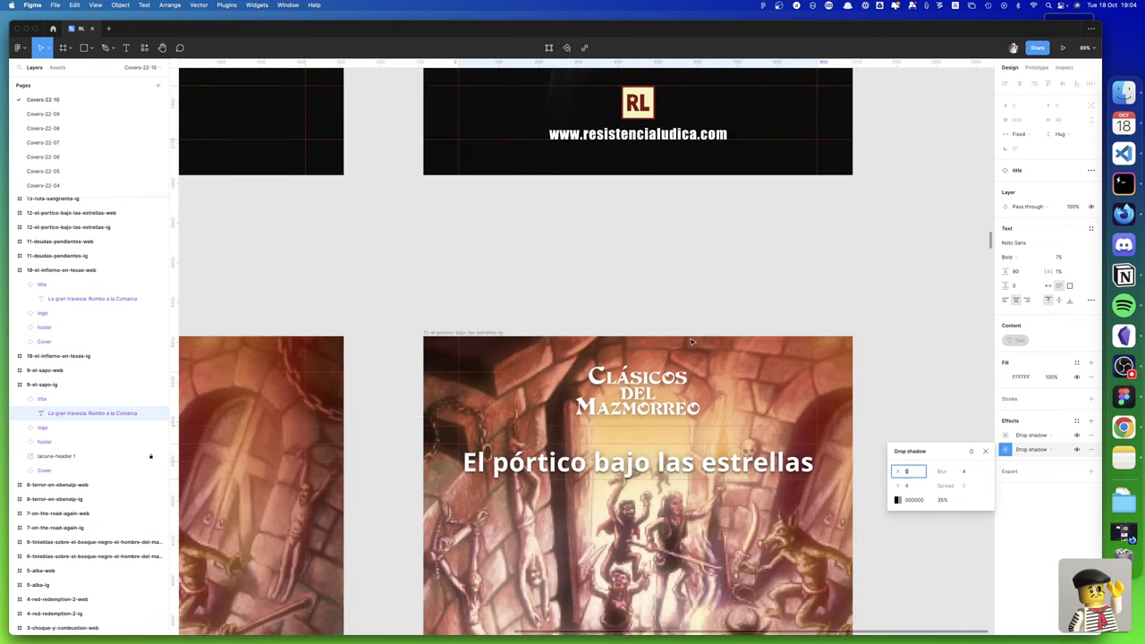
pyautogui.scroll(-7, 690, 342)
pyautogui.scroll(-4, 690, 341)
pyautogui.scroll(-2, 690, 341)
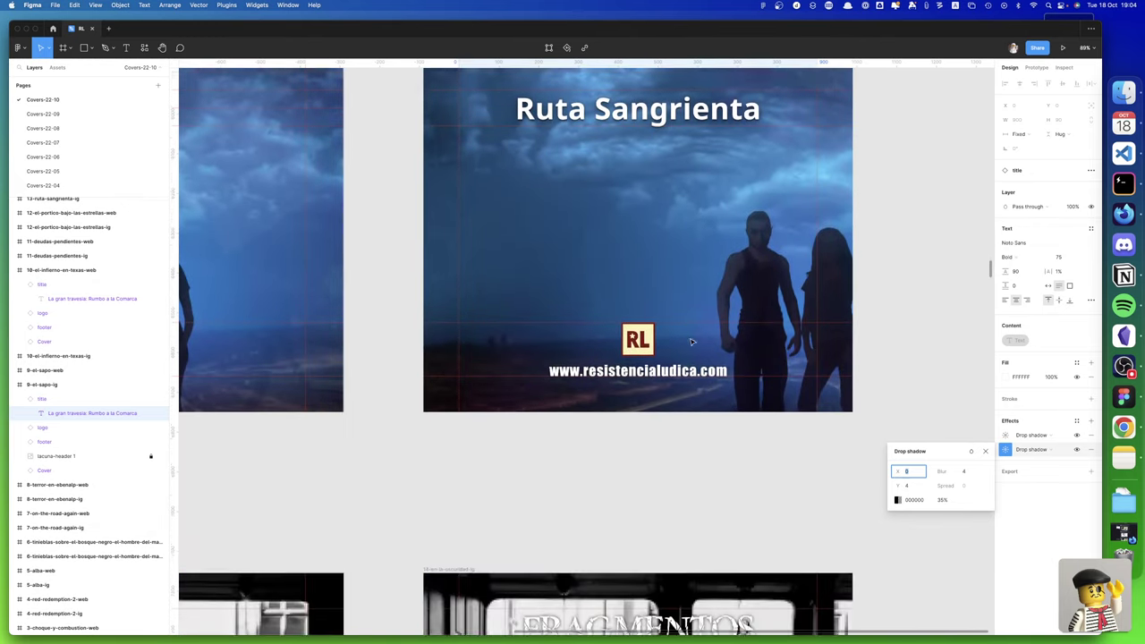
pyautogui.scroll(-6, 691, 341)
pyautogui.scroll(-1, 690, 341)
pyautogui.scroll(1, 690, 341)
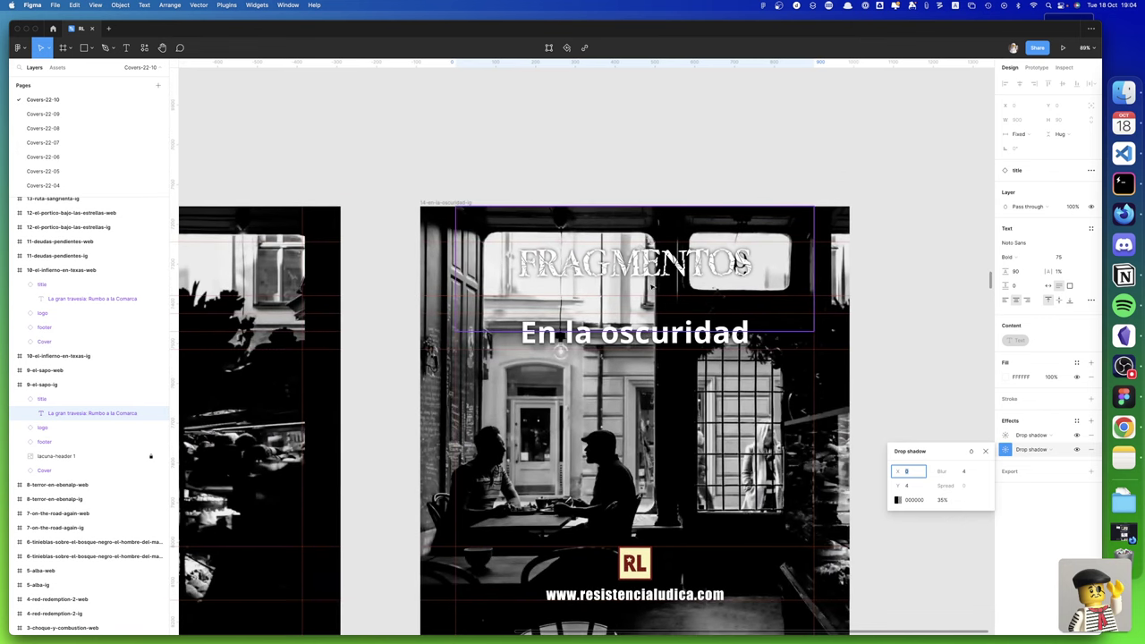
pyautogui.scroll(-1, 640, 273)
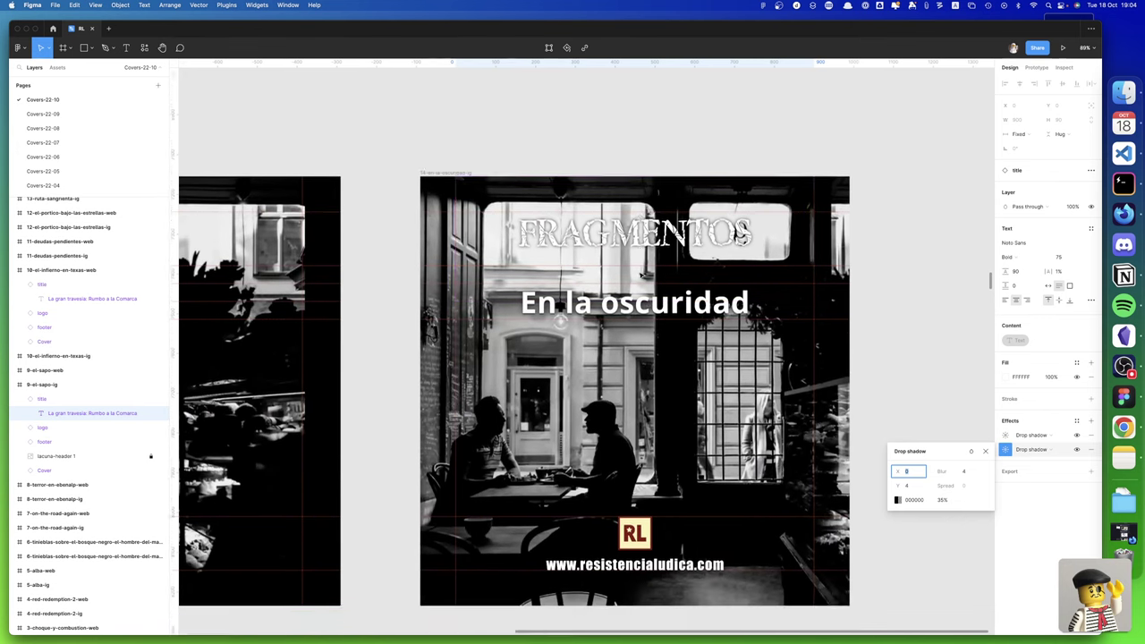
pyautogui.scroll(-8, 640, 273)
pyautogui.scroll(-9, 640, 274)
pyautogui.scroll(-7, 640, 274)
pyautogui.scroll(-5, 640, 275)
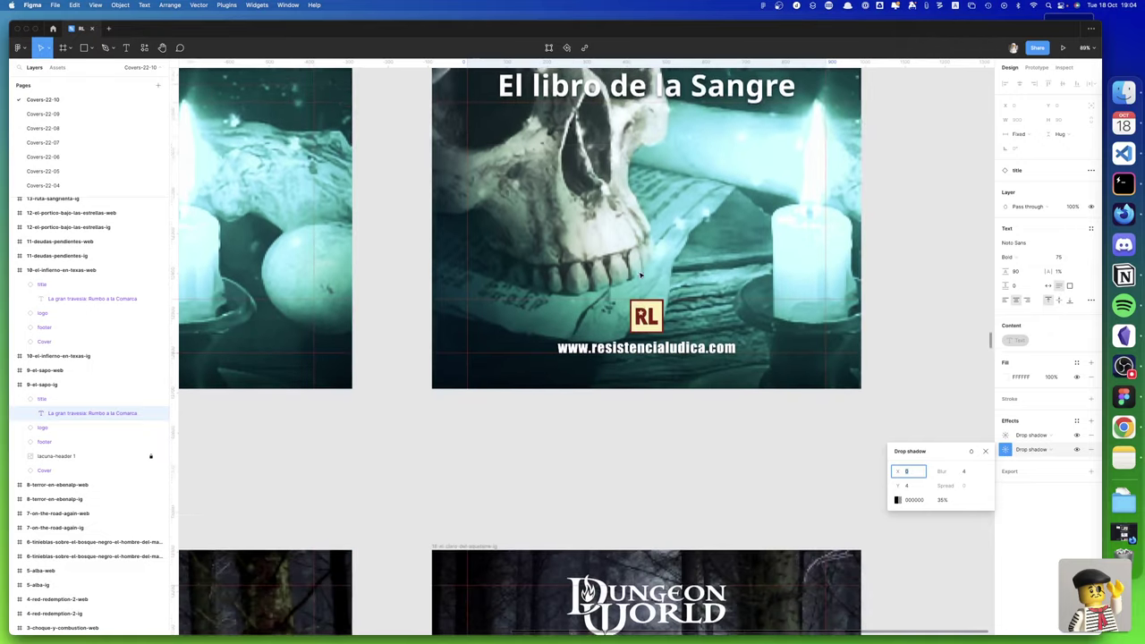
pyautogui.scroll(-4, 641, 274)
pyautogui.scroll(-5, 640, 274)
pyautogui.scroll(-7, 640, 274)
pyautogui.scroll(4, 640, 275)
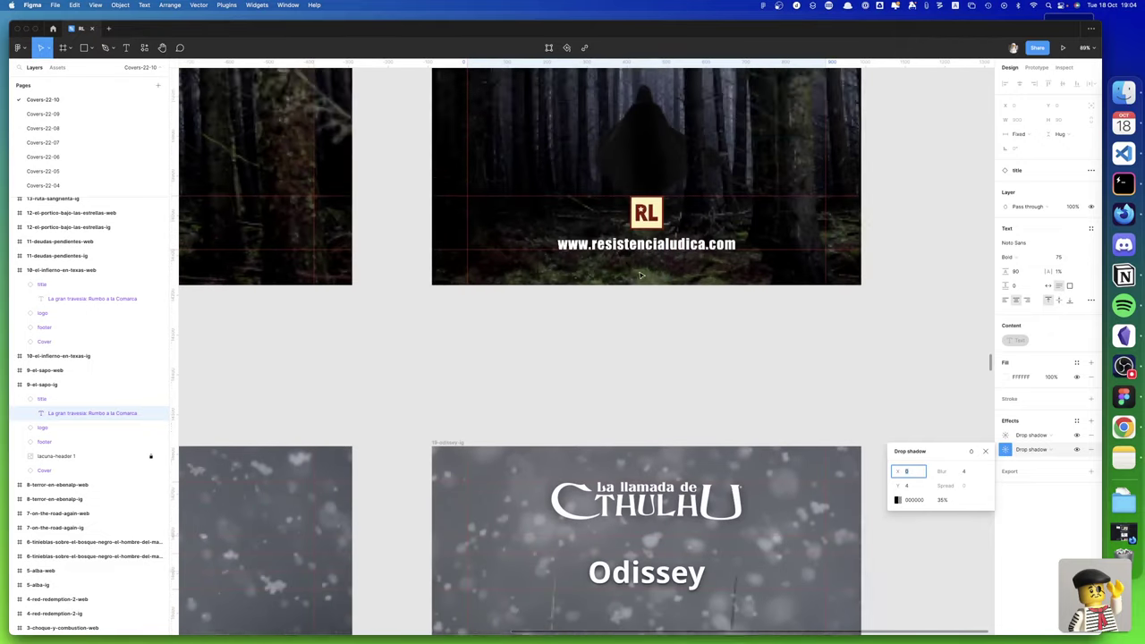
pyautogui.scroll(6, 640, 274)
pyautogui.scroll(1, 640, 274)
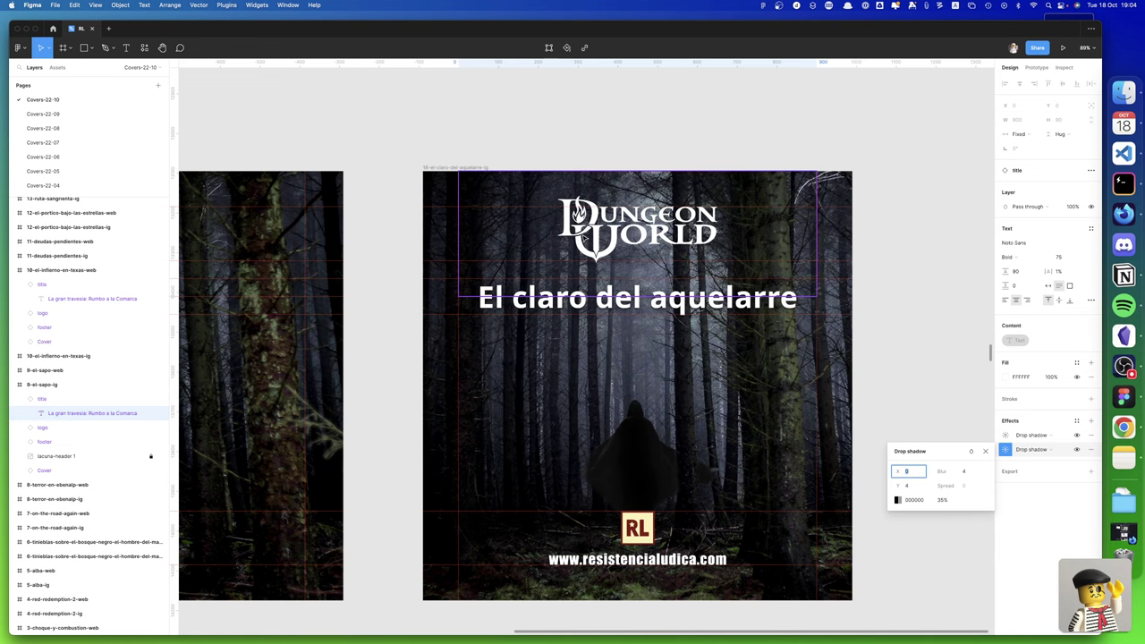
pyautogui.scroll(-3, 581, 240)
pyautogui.scroll(-7, 582, 251)
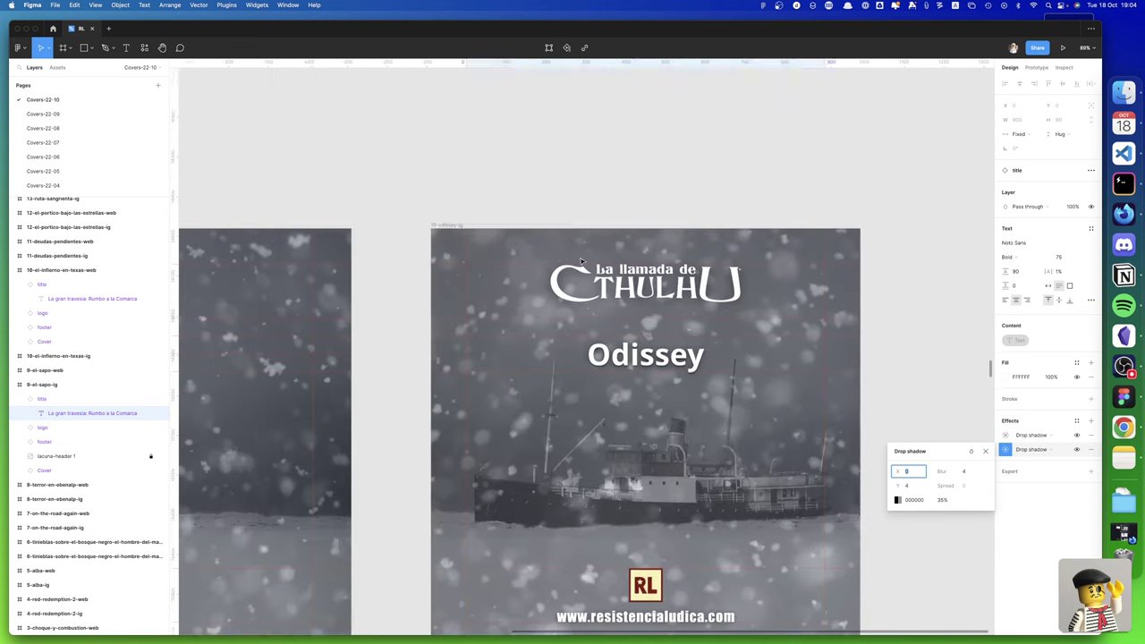
pyautogui.scroll(-5, 581, 261)
pyautogui.scroll(-10, 582, 260)
pyautogui.scroll(-5, 581, 260)
pyautogui.scroll(-4, 582, 259)
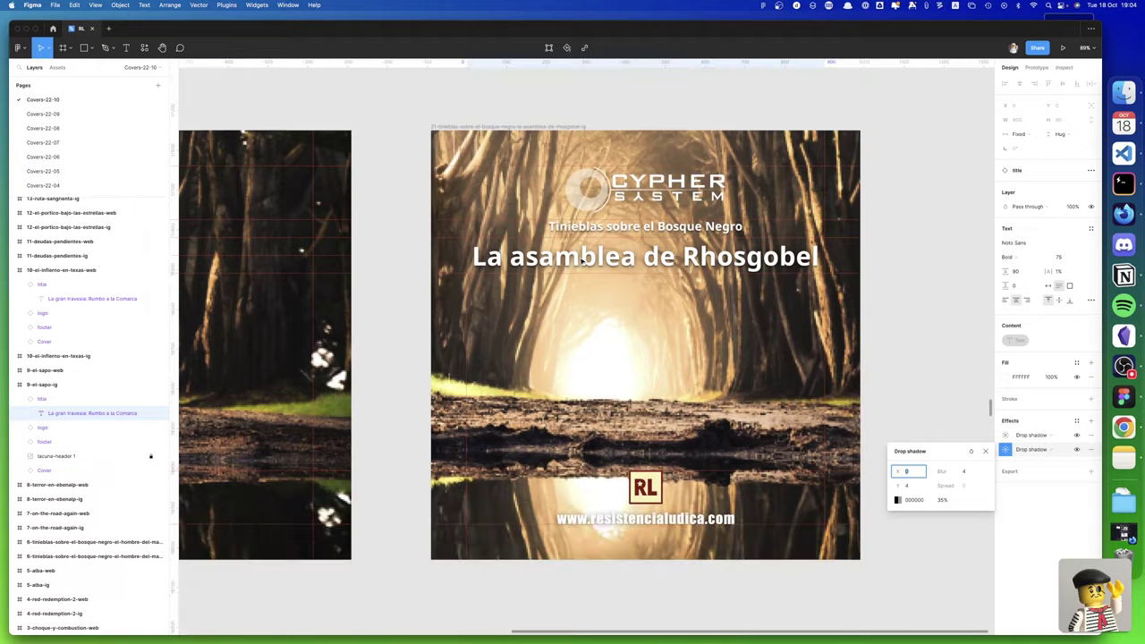
pyautogui.scroll(-4, 581, 259)
pyautogui.scroll(-10, 581, 260)
pyautogui.scroll(-3, 581, 261)
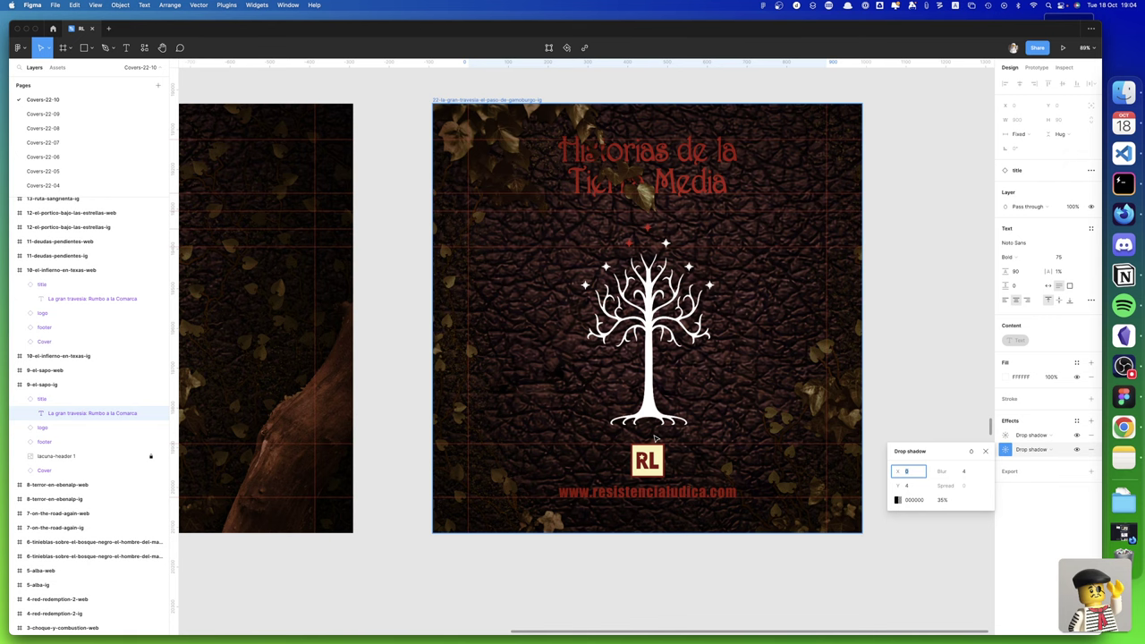
pyautogui.scroll(5, 648, 121)
pyautogui.scroll(5, 648, 121)
pyautogui.scroll(5, 648, 121)
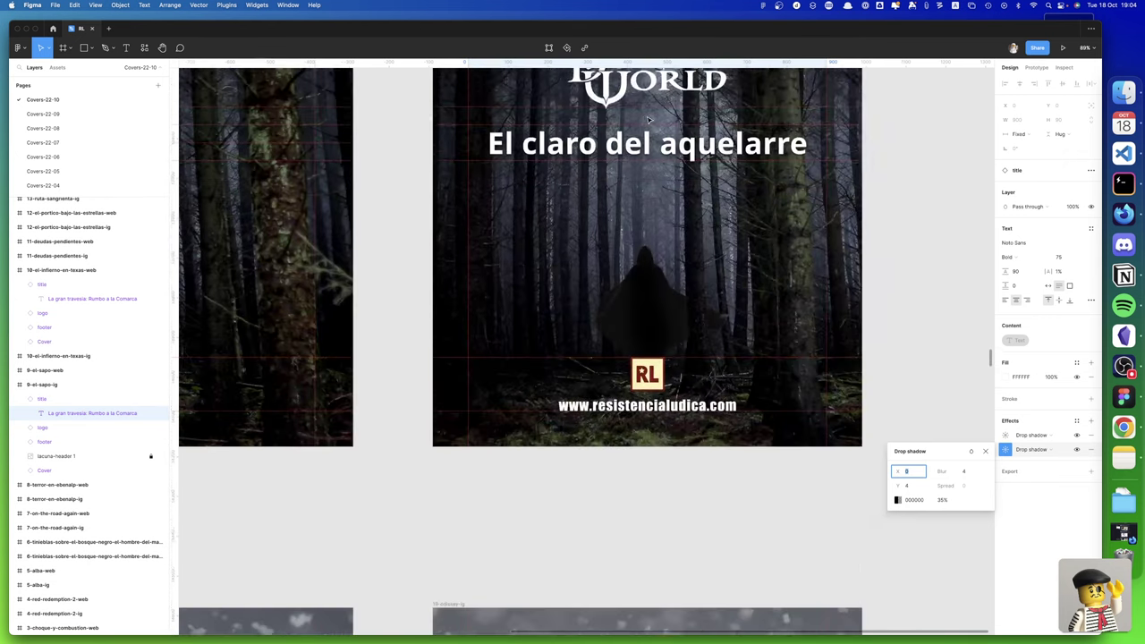
pyautogui.scroll(5, 648, 121)
pyautogui.scroll(5, 648, 121)
pyautogui.scroll(5, 649, 121)
pyautogui.scroll(5, 648, 121)
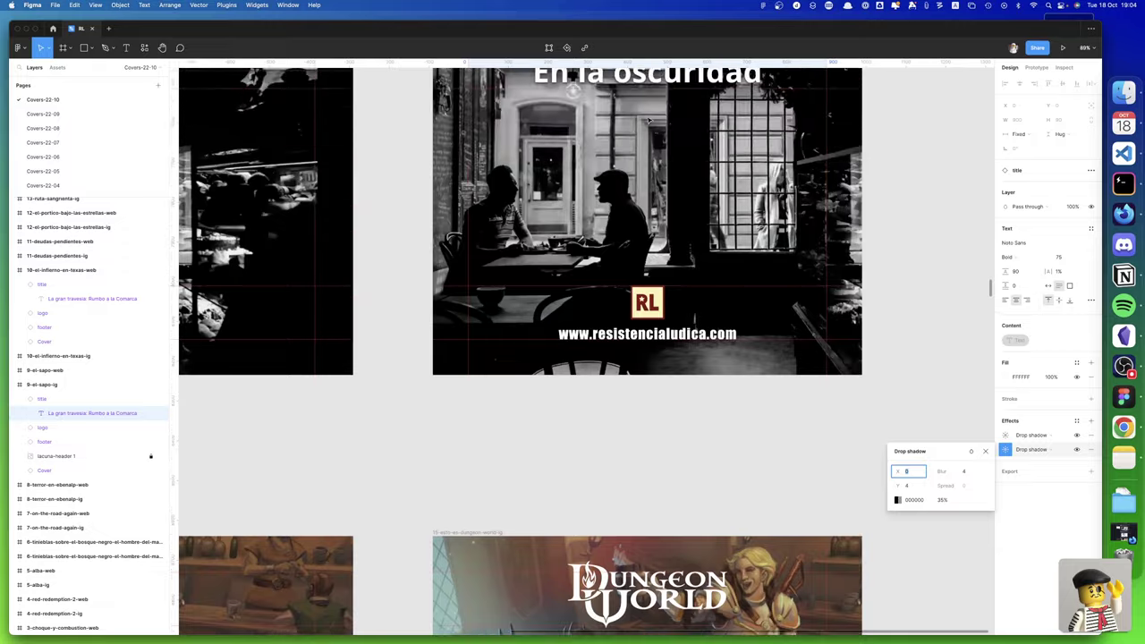
pyautogui.scroll(5, 648, 121)
pyautogui.scroll(5, 649, 120)
pyautogui.scroll(5, 648, 120)
pyautogui.scroll(5, 648, 121)
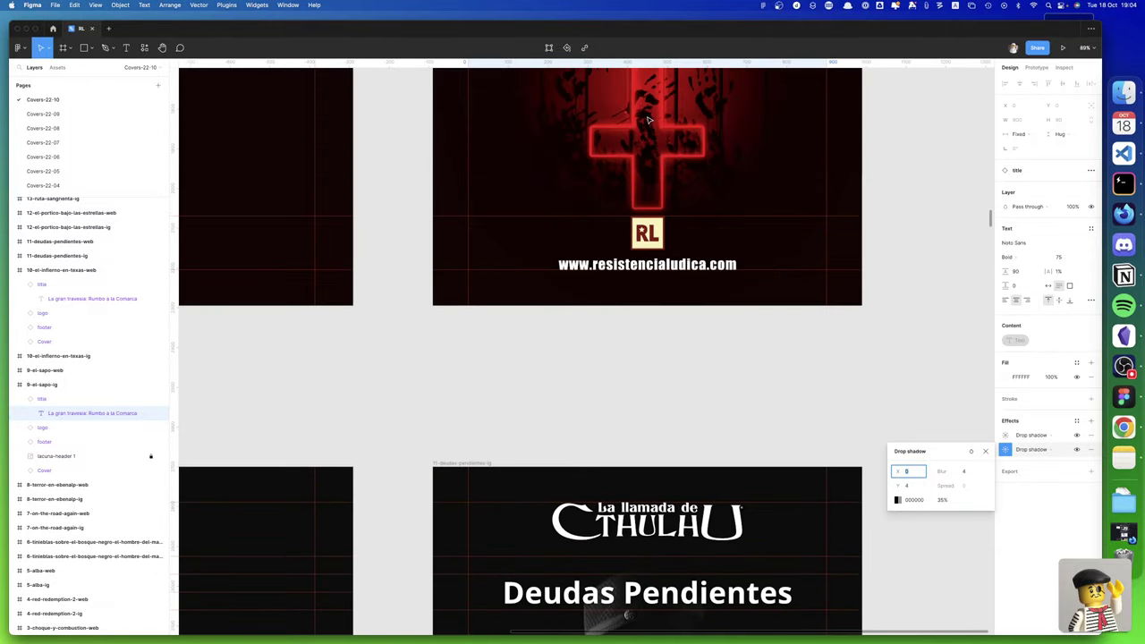
pyautogui.scroll(5, 648, 121)
pyautogui.scroll(-5, 649, 119)
pyautogui.scroll(-5, 648, 119)
pyautogui.scroll(-5, 649, 119)
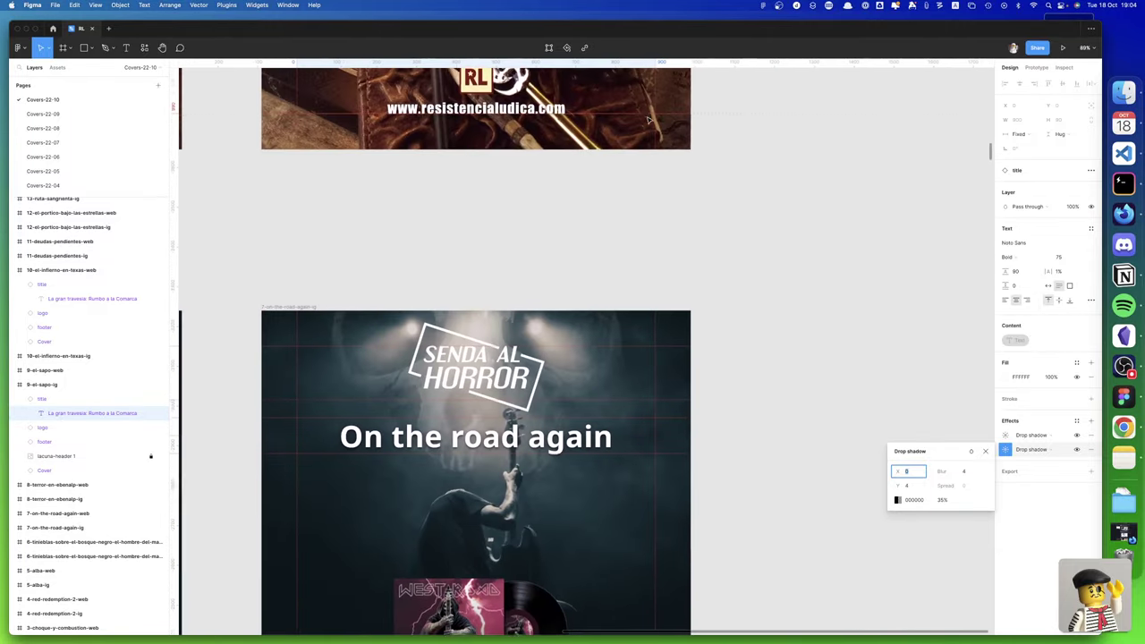
pyautogui.scroll(-2, 649, 119)
pyautogui.scroll(-1, 648, 121)
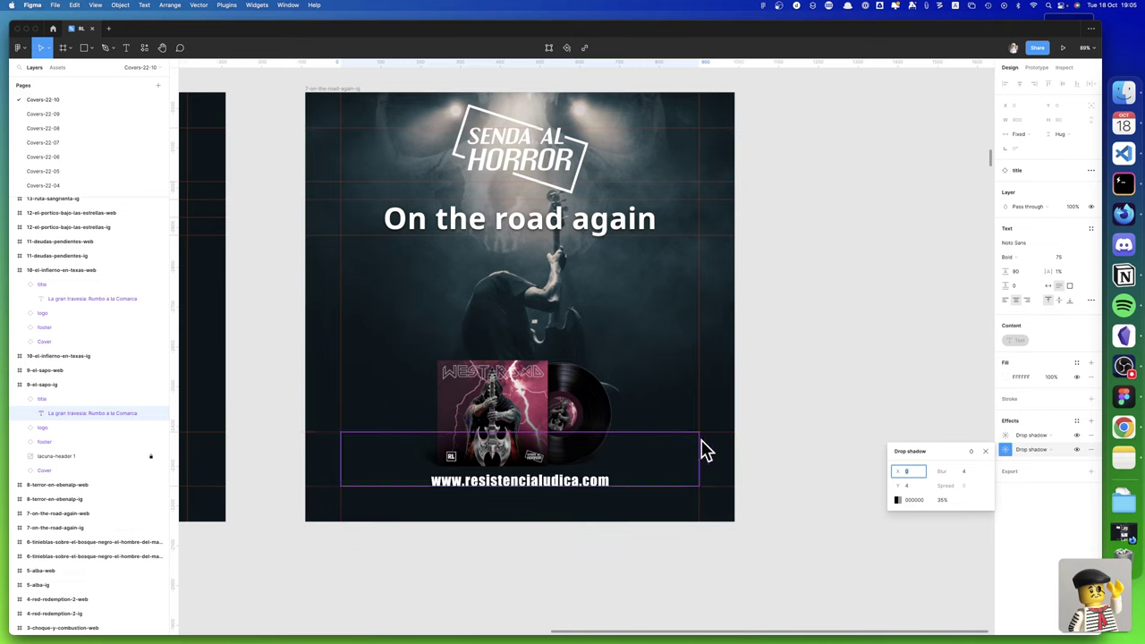
# Hide Figma, glance at the Penpot cover in Chrome, then return to the Figma cover file
pyautogui.press('super+h')
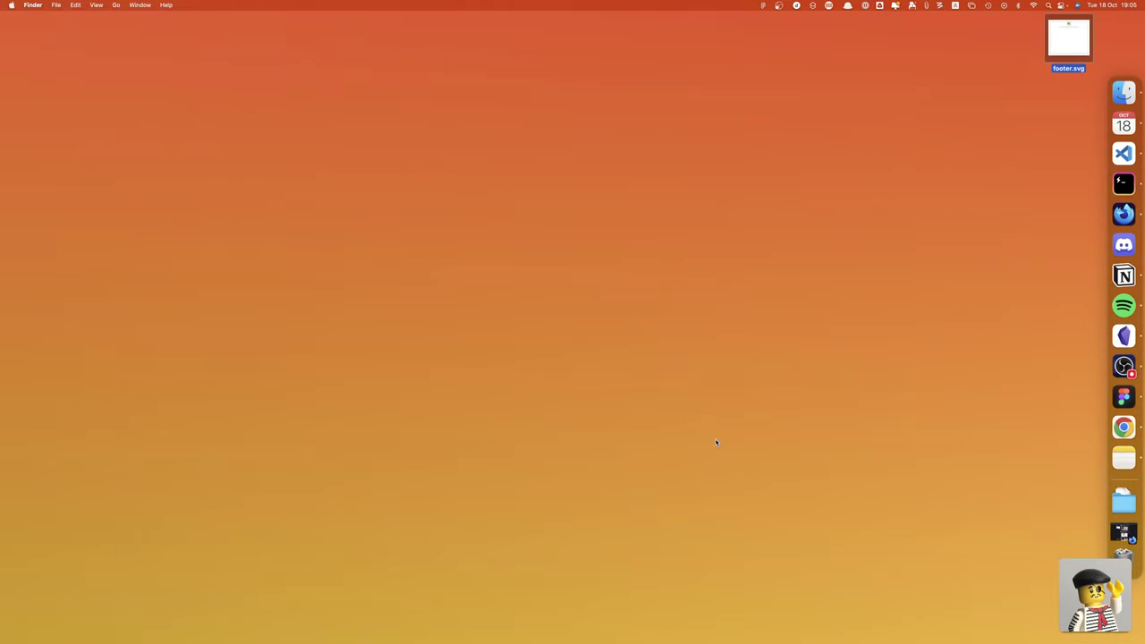
pyautogui.press('super+Tab')
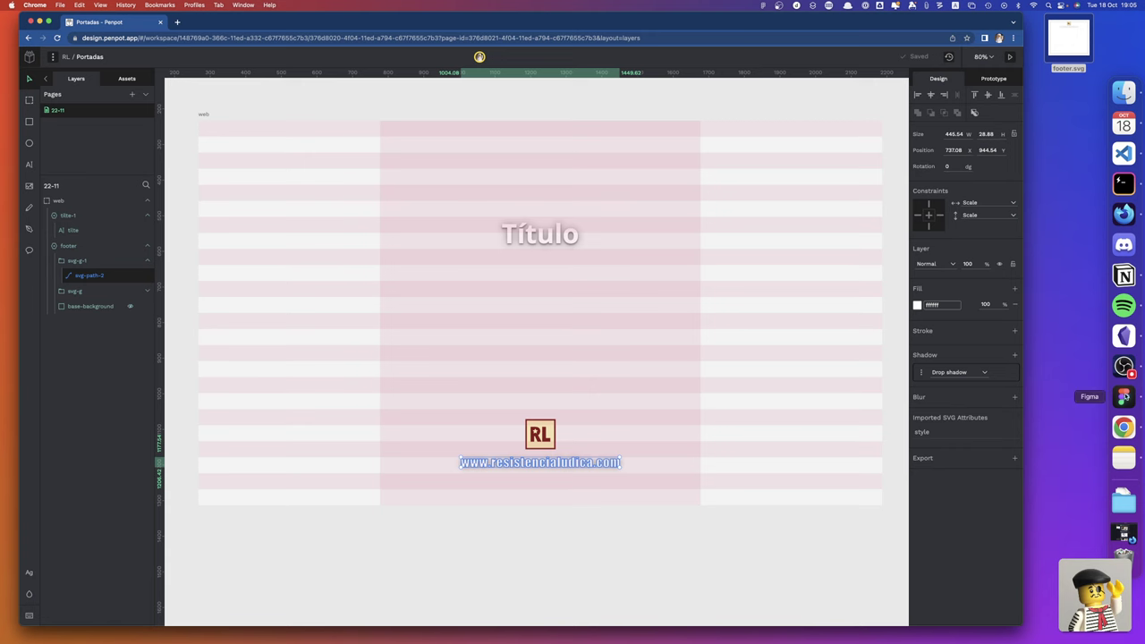
pyautogui.click(1124, 397)
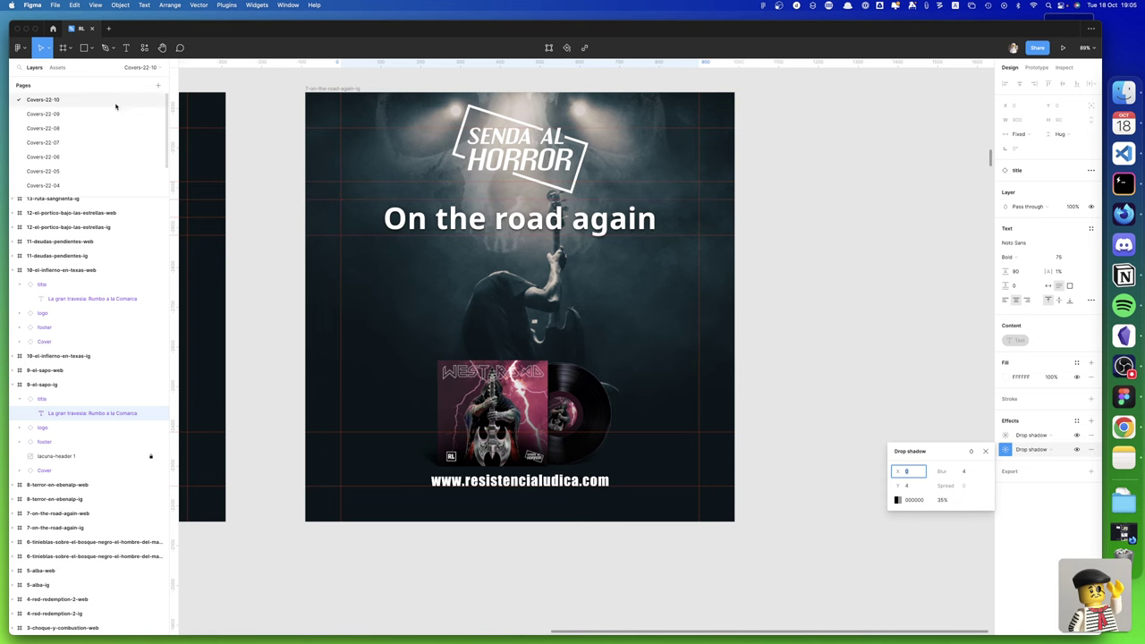
# On Figma's Componentes page, locate and select the La llamada de Cthulhu logo component, then go back to Penpot
pyautogui.scroll(-3, 70, 159)
pyautogui.click(52, 191)
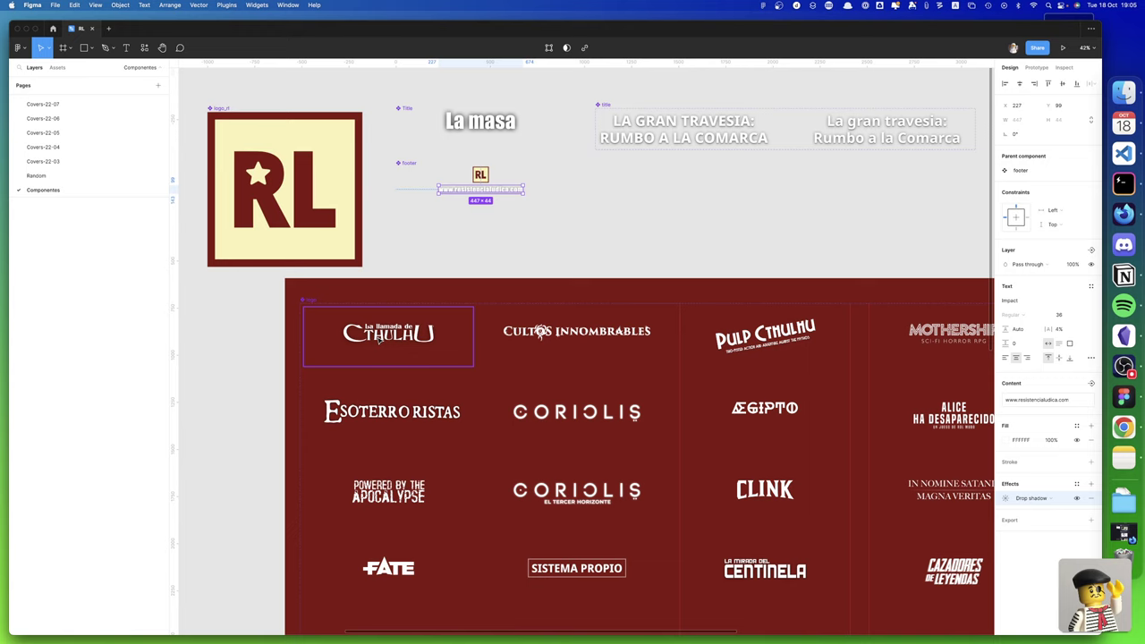
pyautogui.hscroll(2, 386, 335)
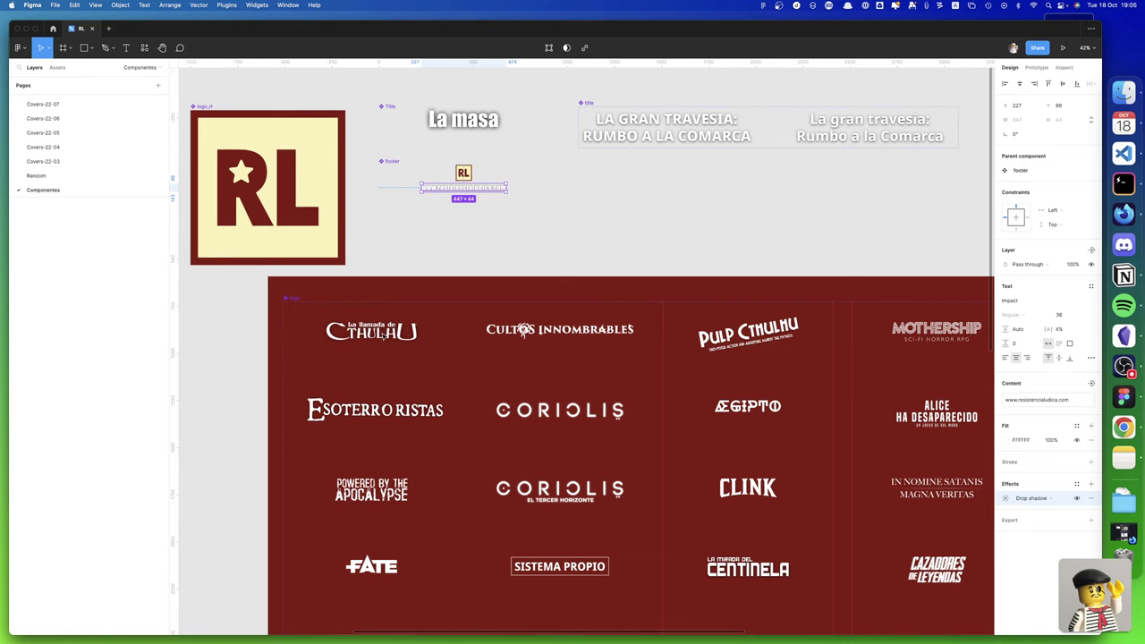
pyautogui.hscroll(3, 385, 333)
pyautogui.scroll(-1, 385, 333)
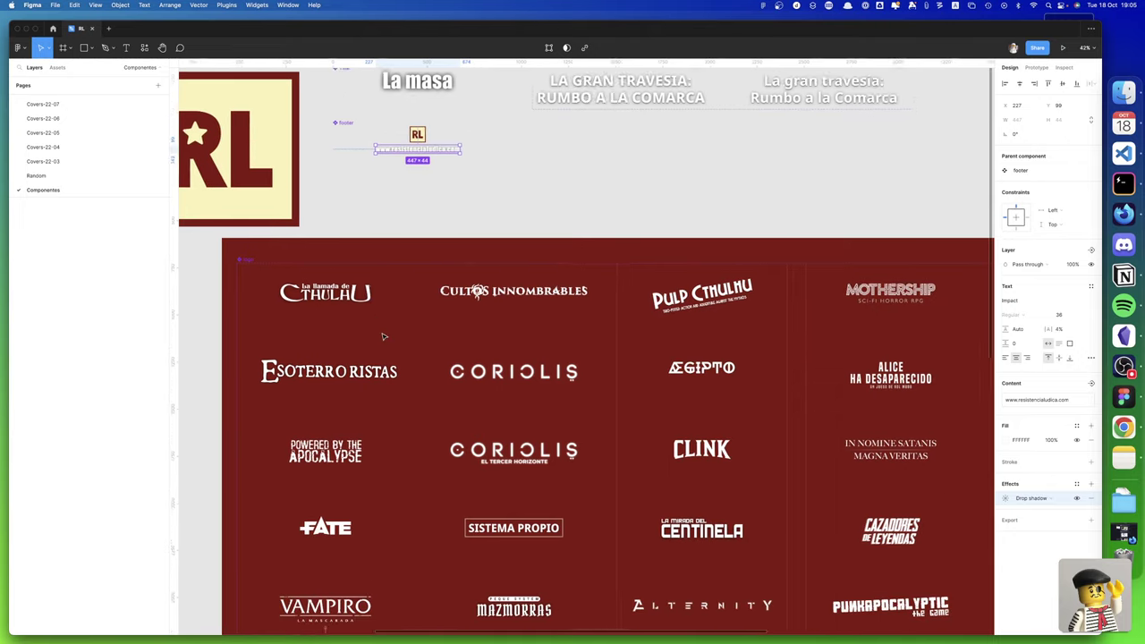
pyautogui.scroll(-3, 385, 332)
pyautogui.hscroll(2, 385, 332)
pyautogui.scroll(-2, 383, 336)
pyautogui.hscroll(1, 382, 336)
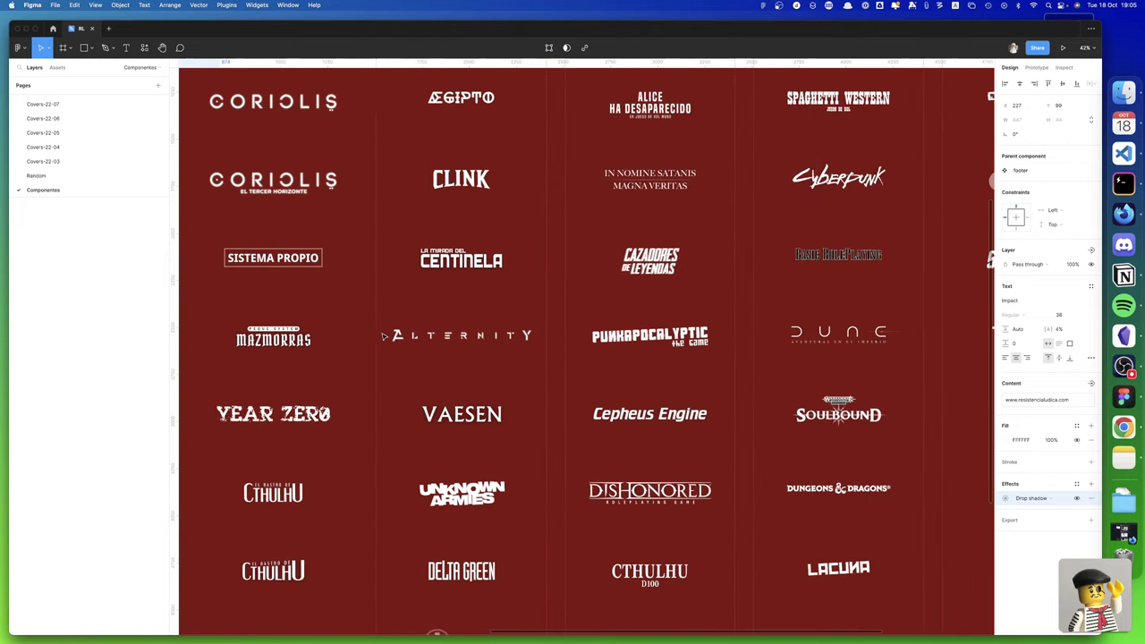
pyautogui.hscroll(3, 382, 337)
pyautogui.scroll(-2, 383, 336)
pyautogui.hscroll(2, 383, 336)
pyautogui.scroll(-2, 384, 334)
pyautogui.hscroll(1, 384, 335)
pyautogui.scroll(-1, 384, 334)
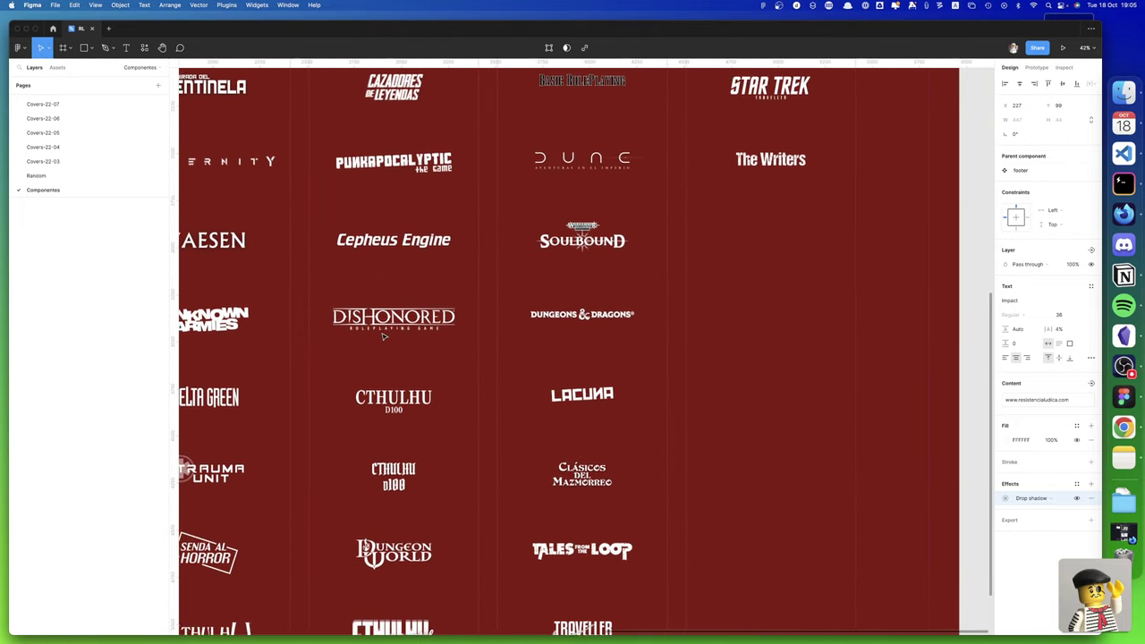
pyautogui.scroll(-2, 384, 332)
pyautogui.hscroll(-2, 385, 333)
pyautogui.hscroll(-1, 385, 333)
pyautogui.hscroll(-1, 458, 458)
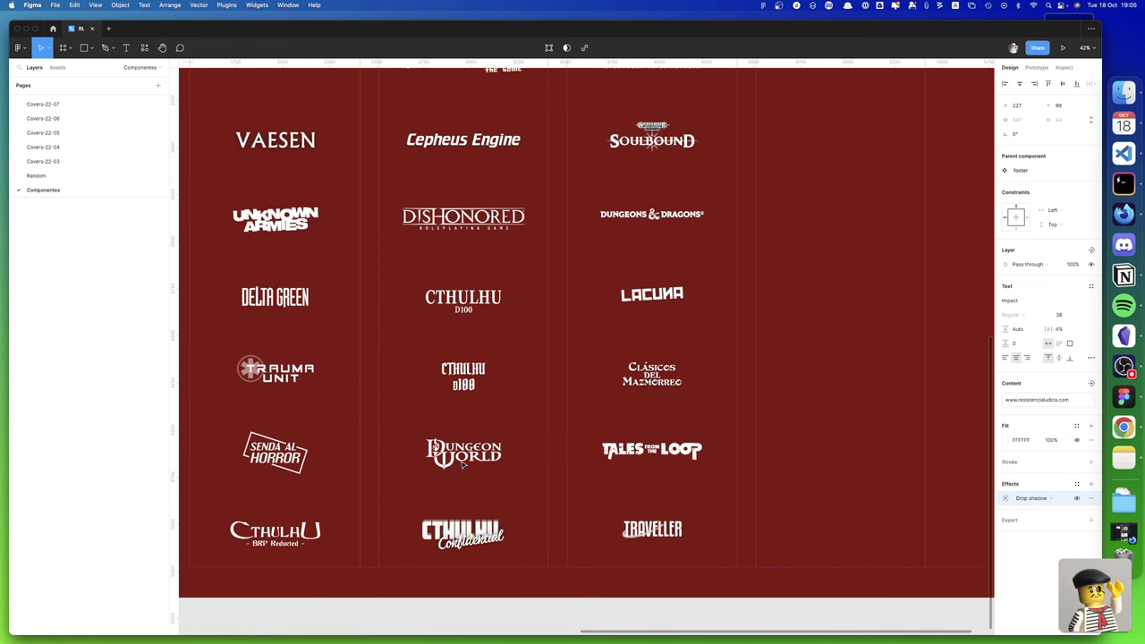
pyautogui.hscroll(-1, 483, 537)
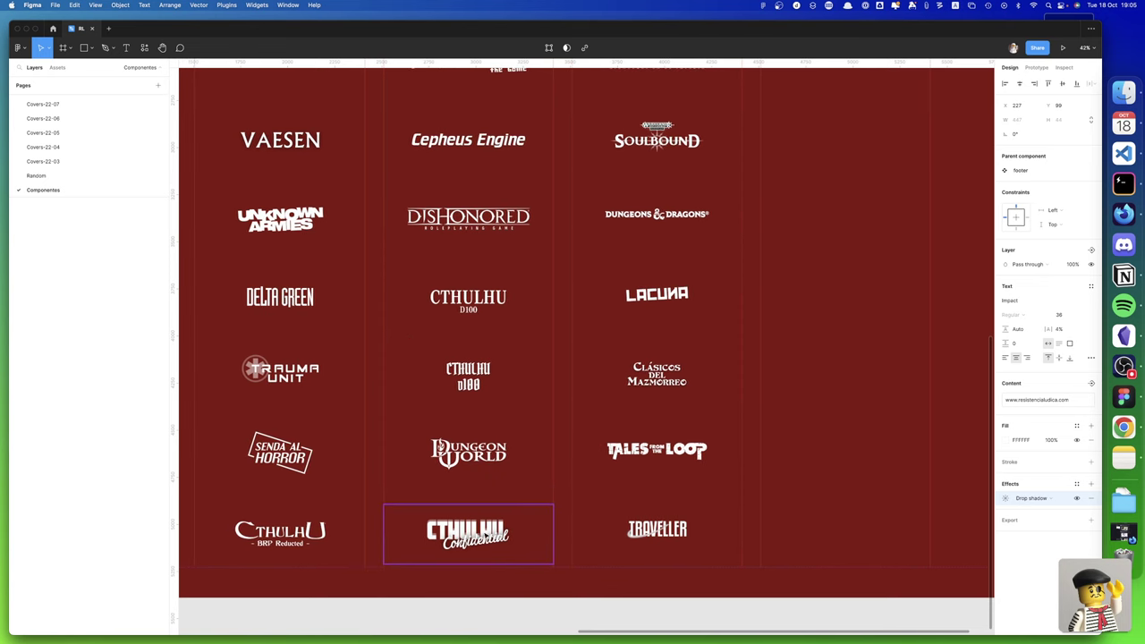
pyautogui.hscroll(-1, 492, 541)
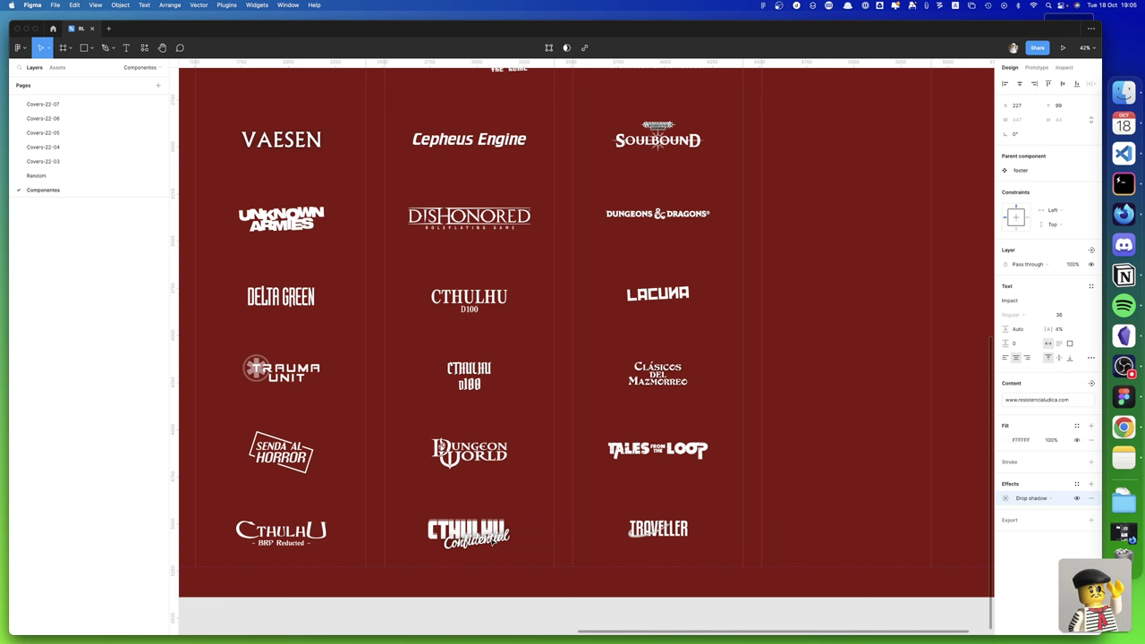
pyautogui.hscroll(-2, 475, 530)
pyautogui.hscroll(-5, 475, 531)
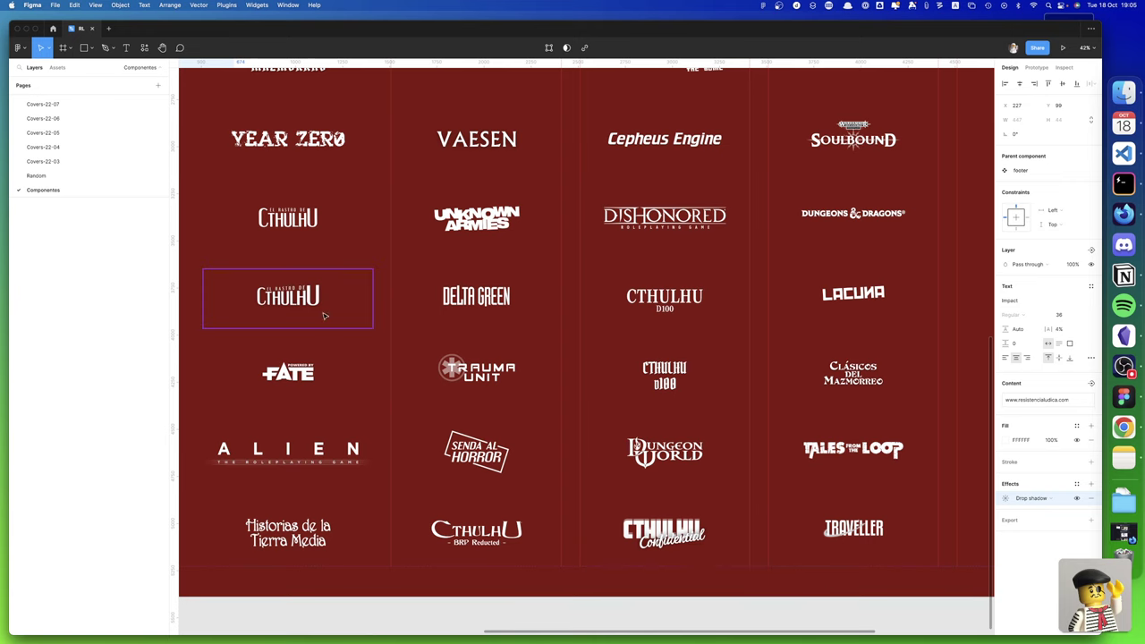
pyautogui.scroll(1, 311, 447)
pyautogui.scroll(2, 311, 447)
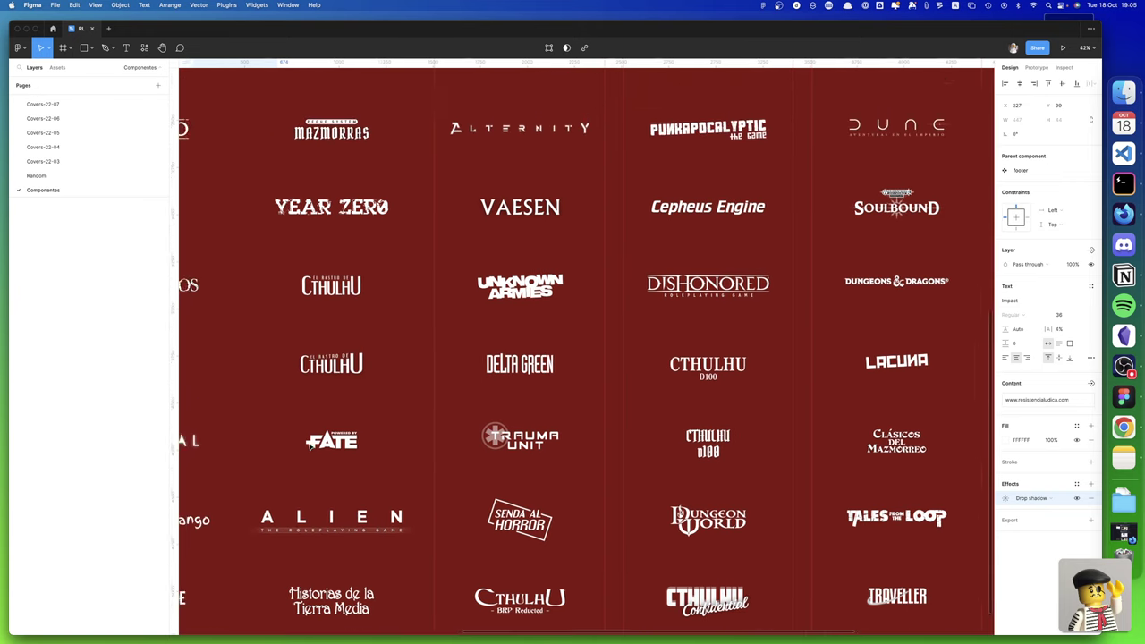
pyautogui.hscroll(-5, 311, 447)
pyautogui.scroll(2, 311, 447)
pyautogui.scroll(3, 311, 447)
pyautogui.hscroll(-2, 311, 447)
pyautogui.scroll(5, 309, 447)
pyautogui.scroll(1, 309, 444)
pyautogui.hscroll(1, 309, 444)
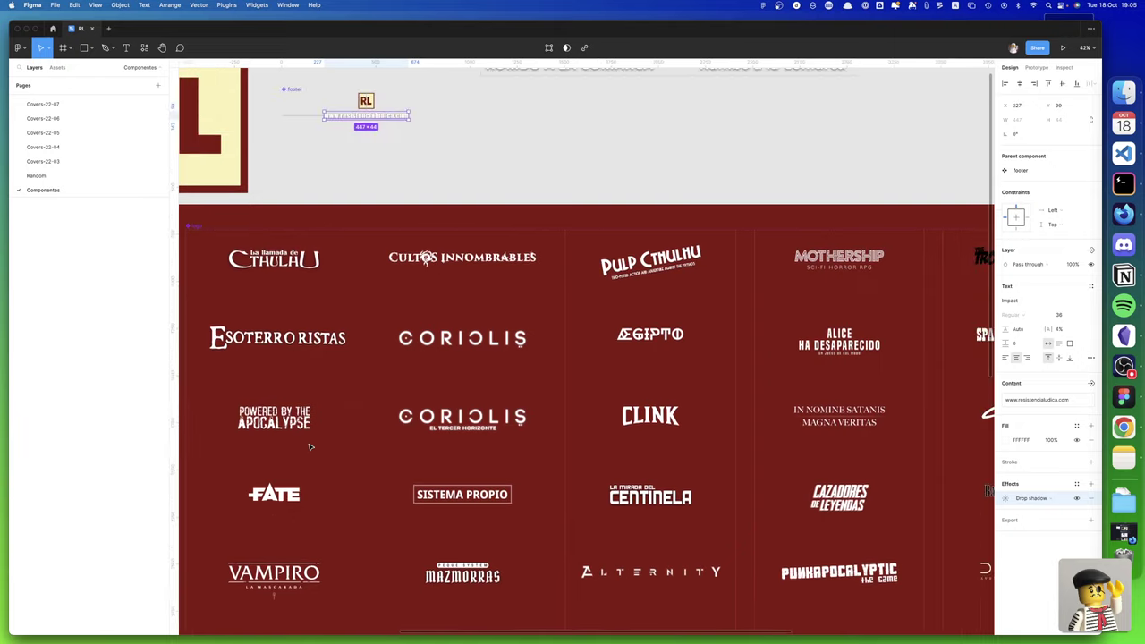
pyautogui.scroll(1, 344, 374)
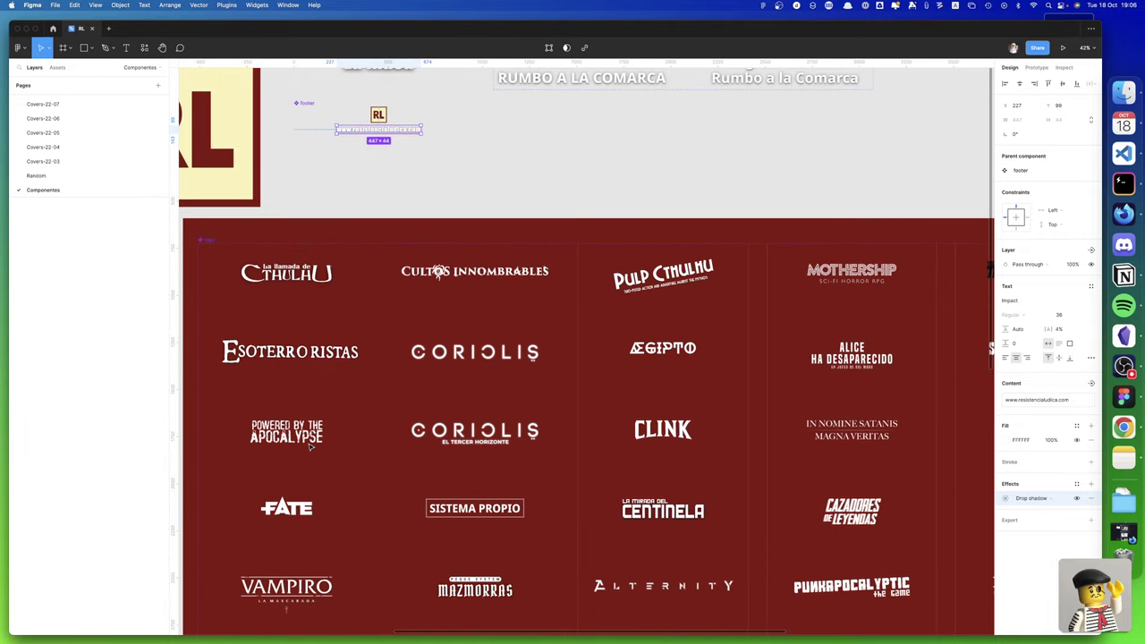
pyautogui.click(319, 274)
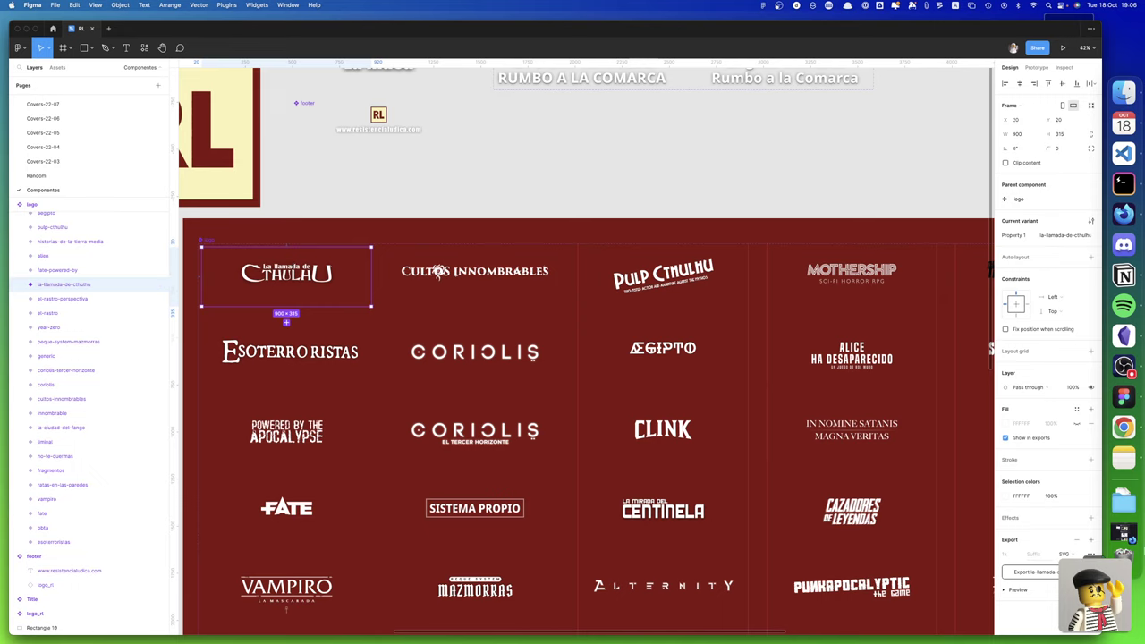
pyautogui.click(1123, 428)
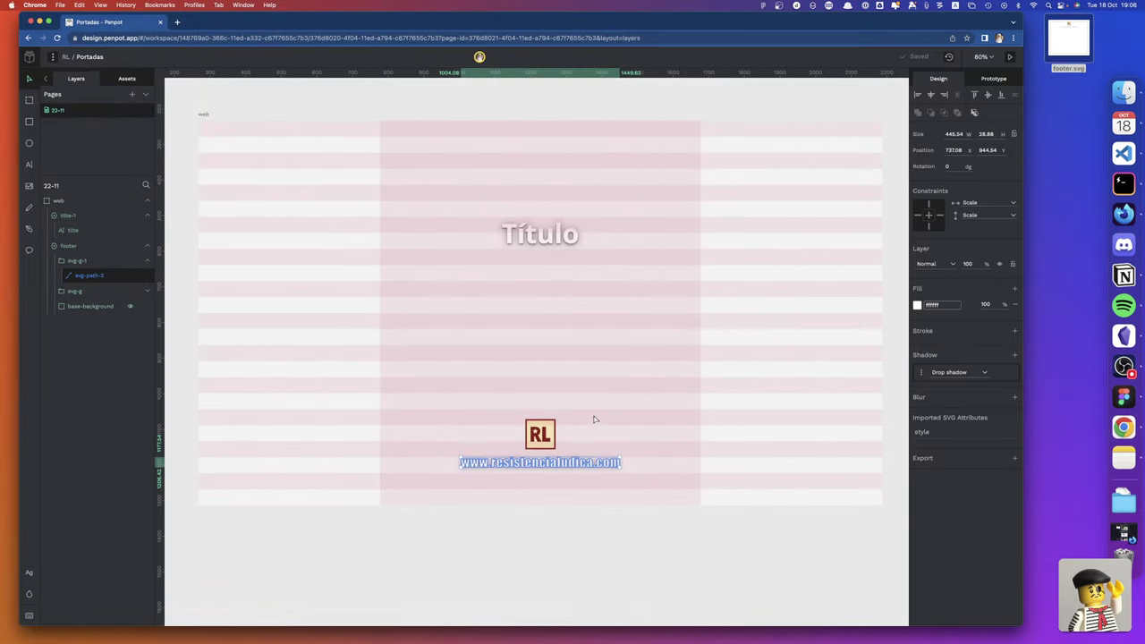
# Review the Título instance's component actions through its context and component menus
pyautogui.rightClick(548, 240)
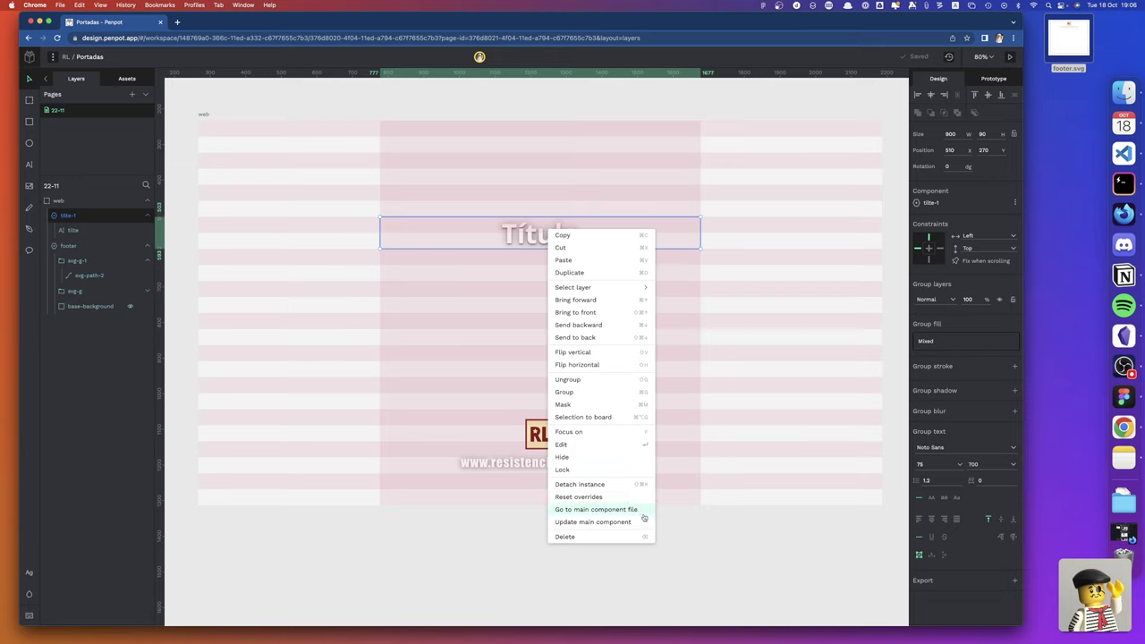
pyautogui.click(1015, 204)
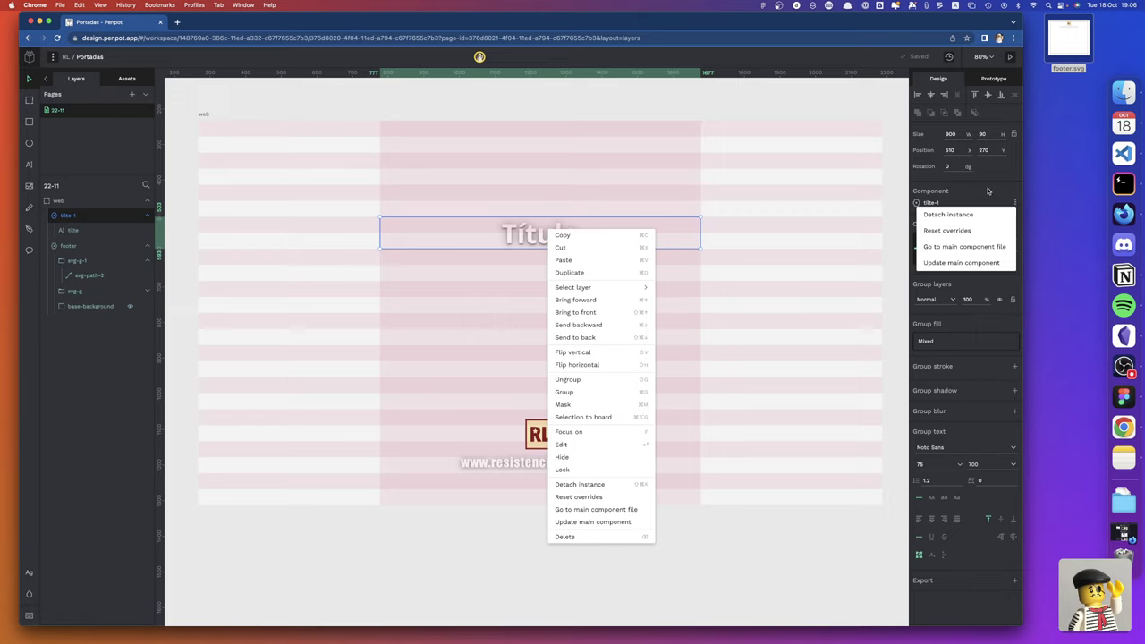
pyautogui.click(989, 192)
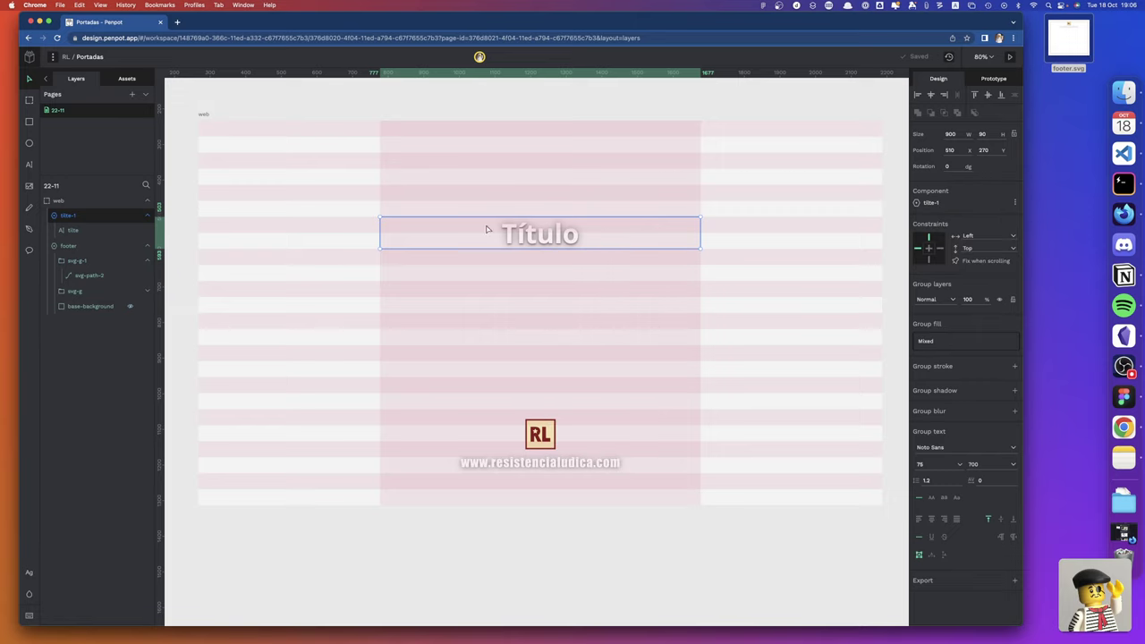
pyautogui.rightClick(103, 216)
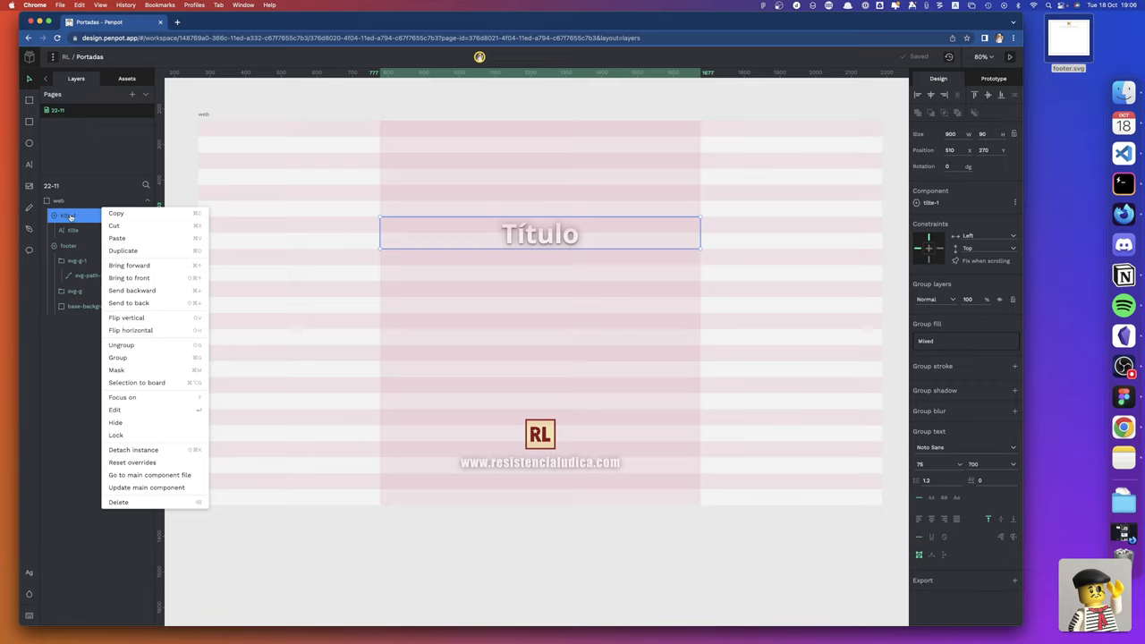
pyautogui.click(127, 79)
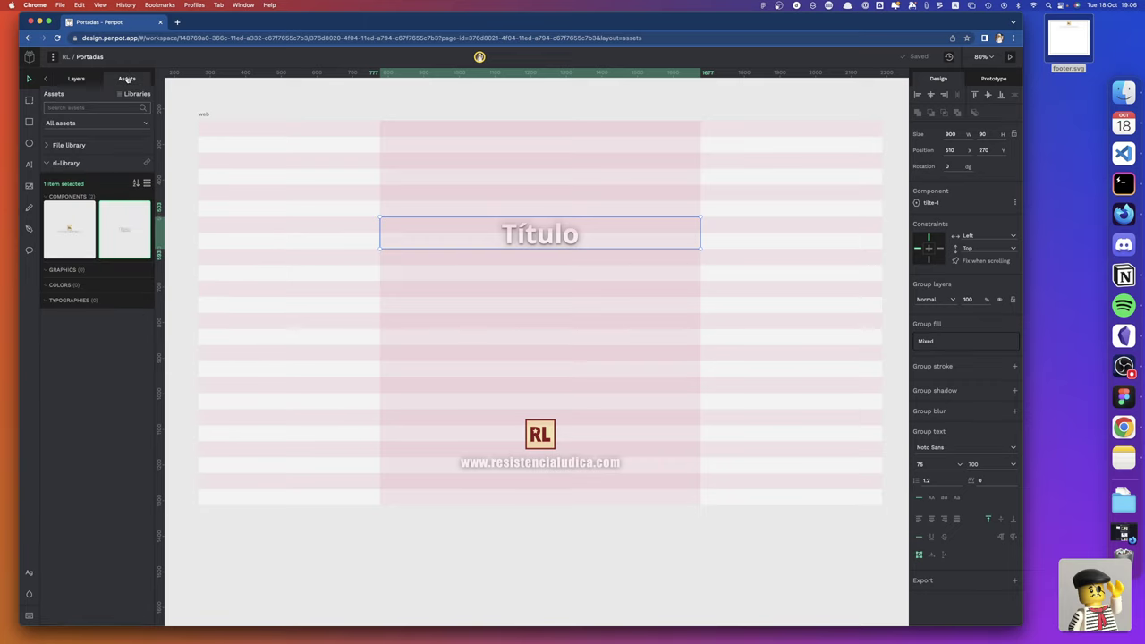
pyautogui.rightClick(554, 225)
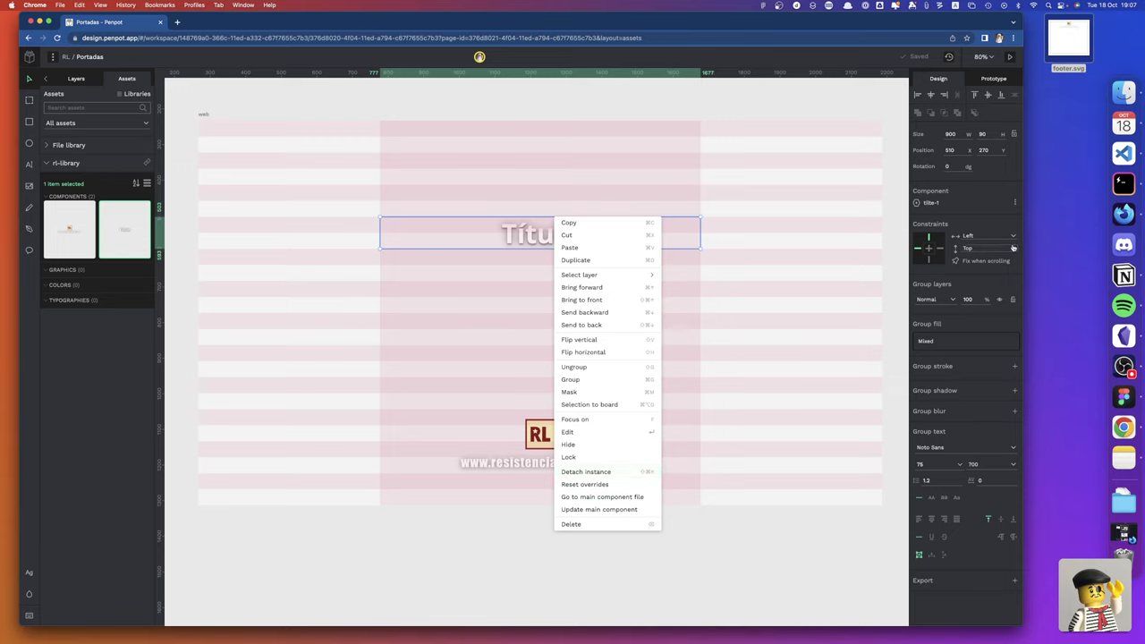
pyautogui.click(935, 204)
pyautogui.rightClick(934, 203)
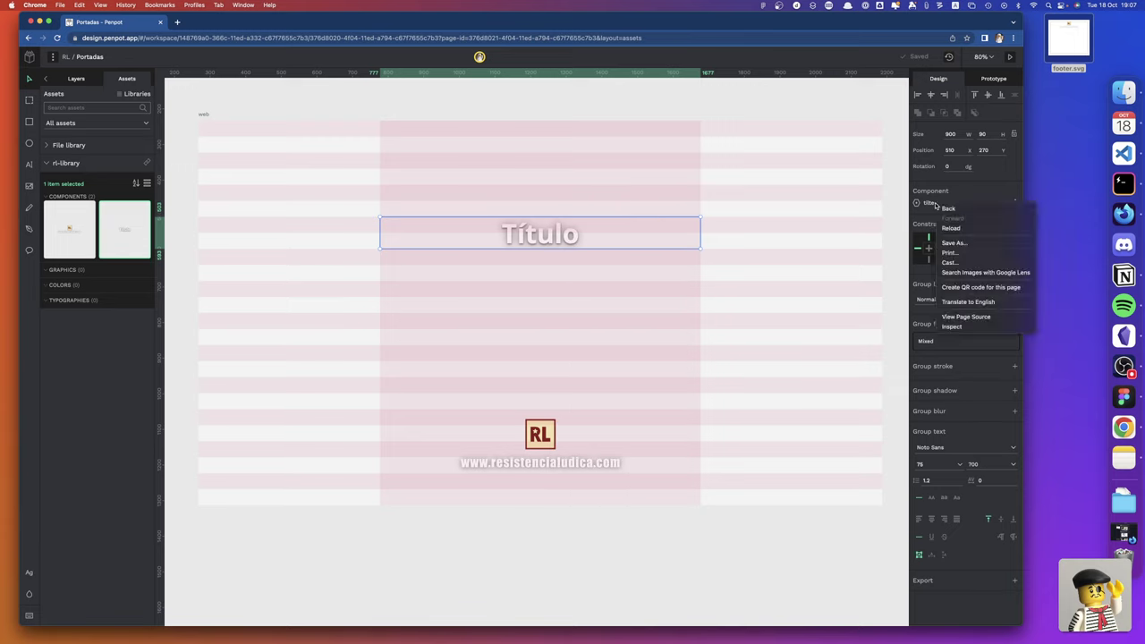
pyautogui.press('Escape')
pyautogui.click(1015, 203)
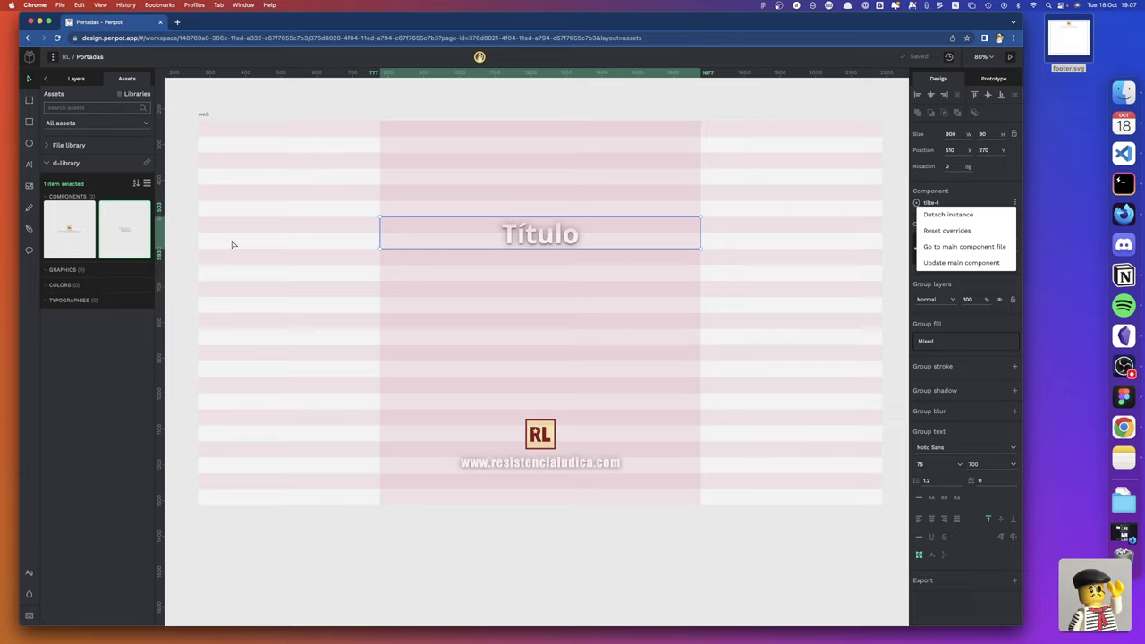
pyautogui.rightClick(520, 239)
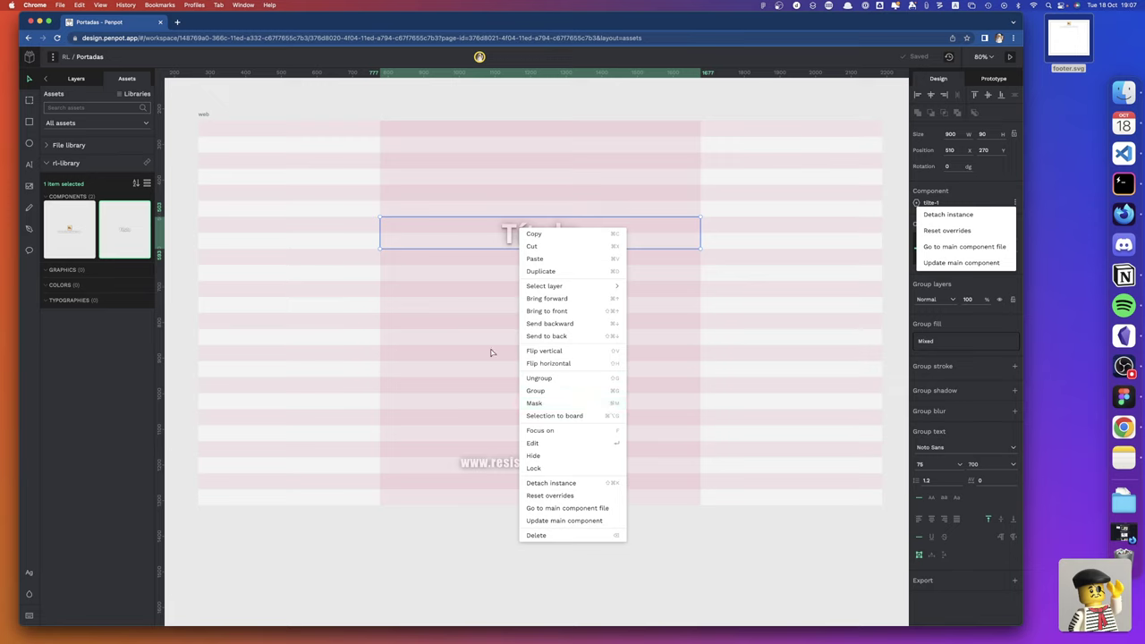
pyautogui.click(129, 228)
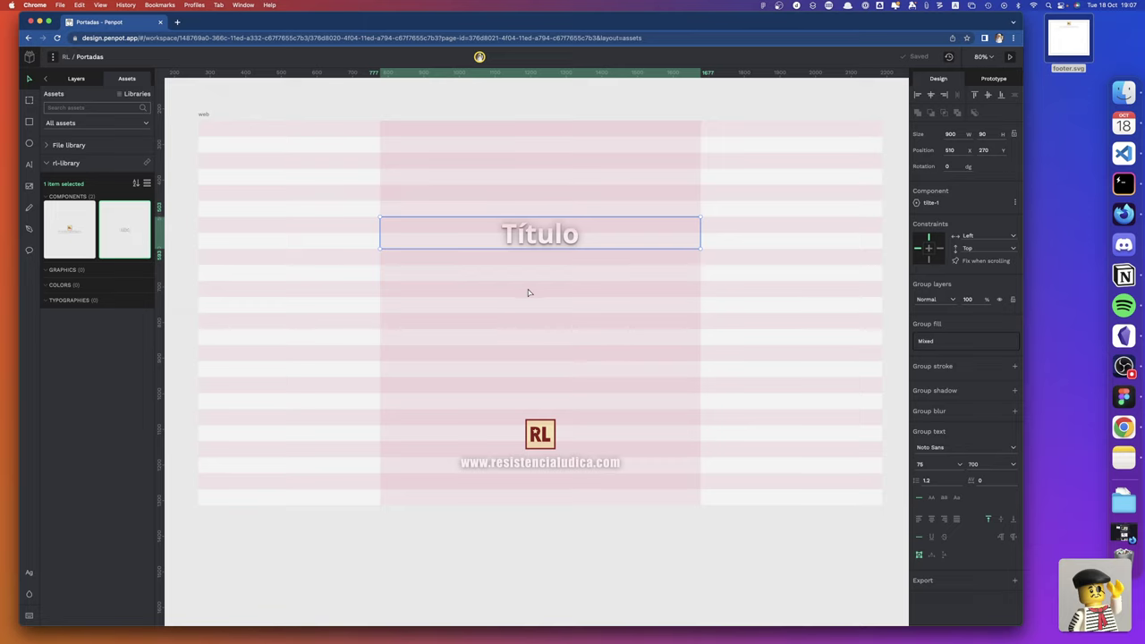
pyautogui.hscroll(-1, 527, 289)
pyautogui.scroll(1, 525, 319)
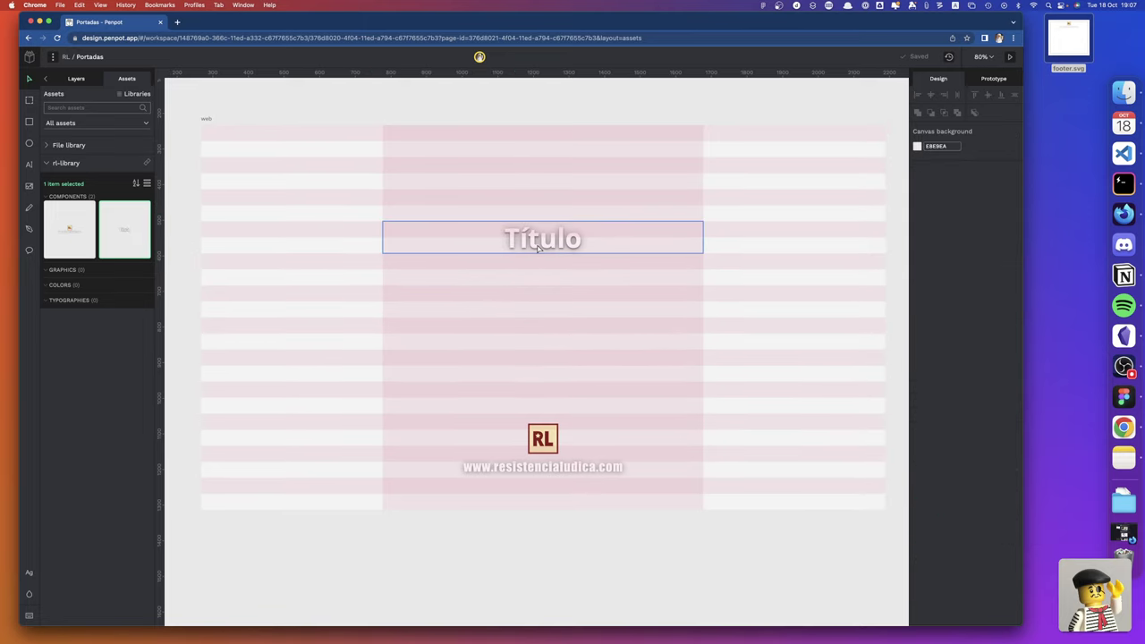
# Detach the Título title from its library component and return to the cover's layer list
pyautogui.click(55, 58)
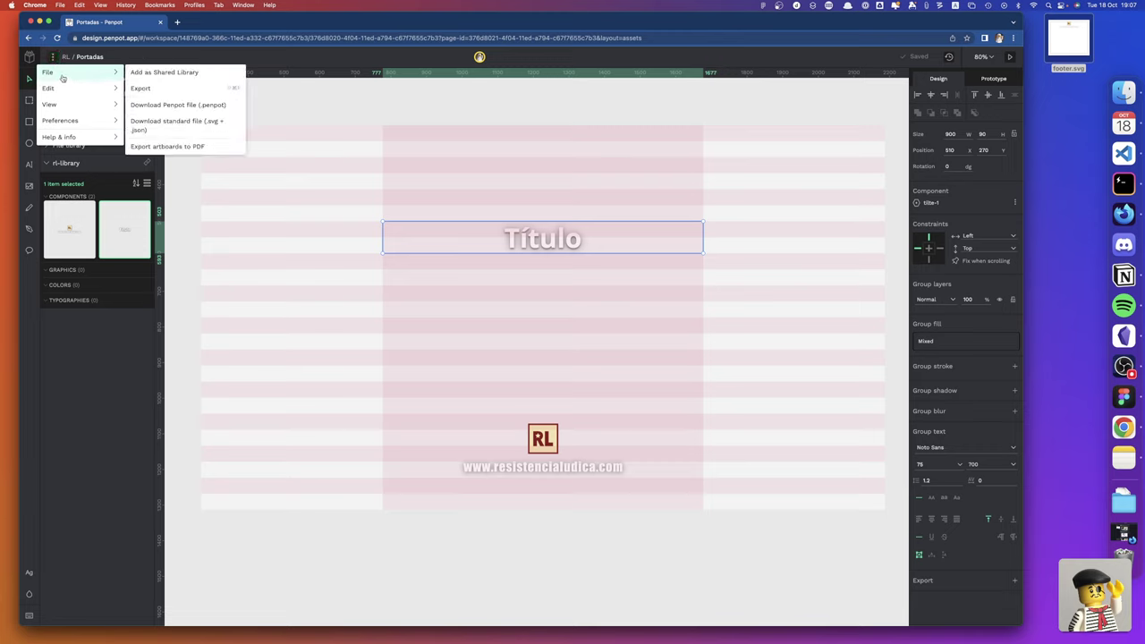
pyautogui.moveTo(59, 120)
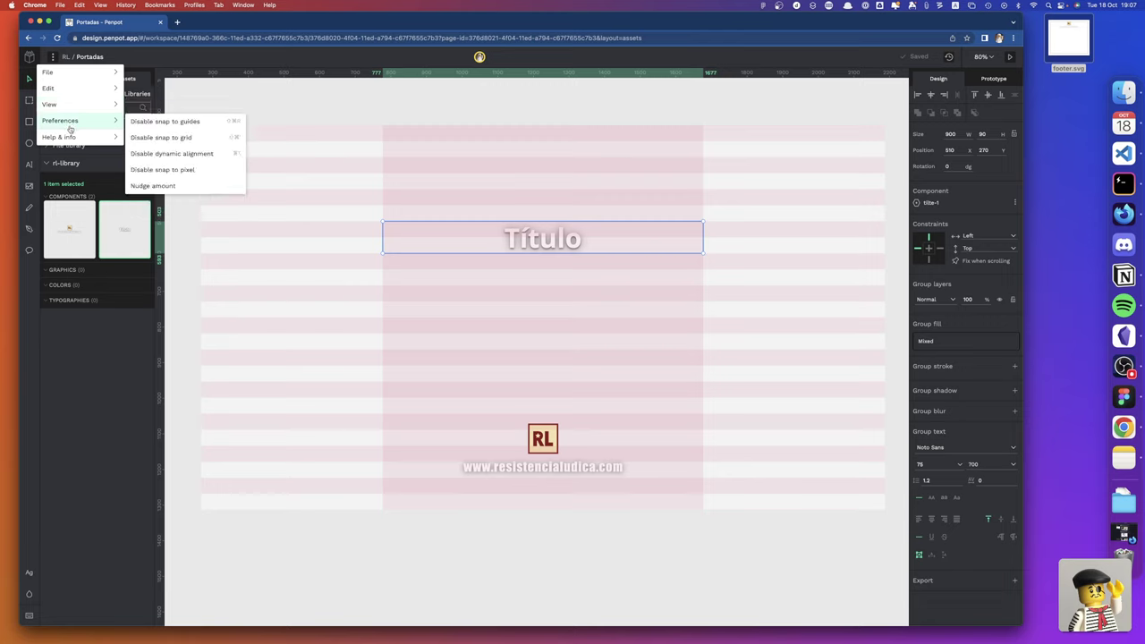
pyautogui.click(107, 429)
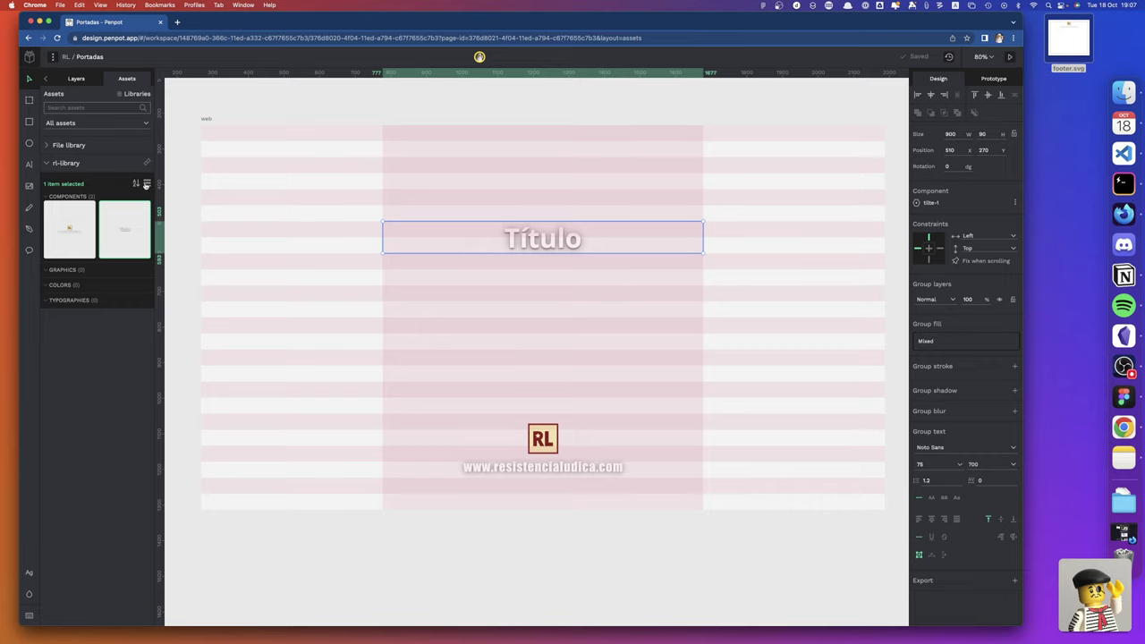
pyautogui.rightClick(548, 249)
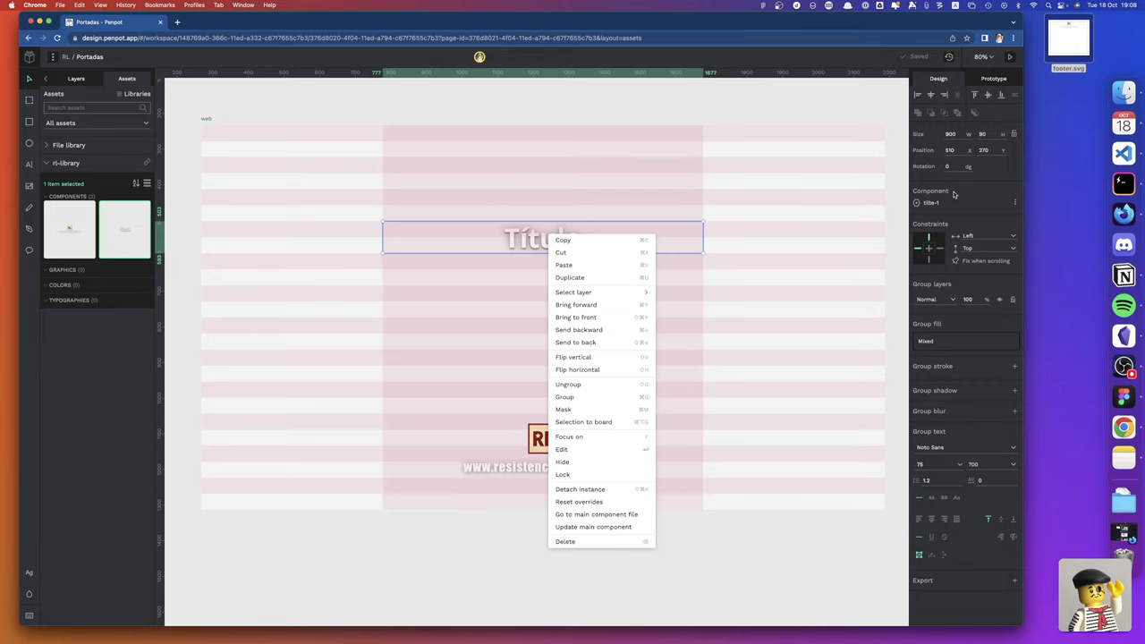
pyautogui.click(930, 206)
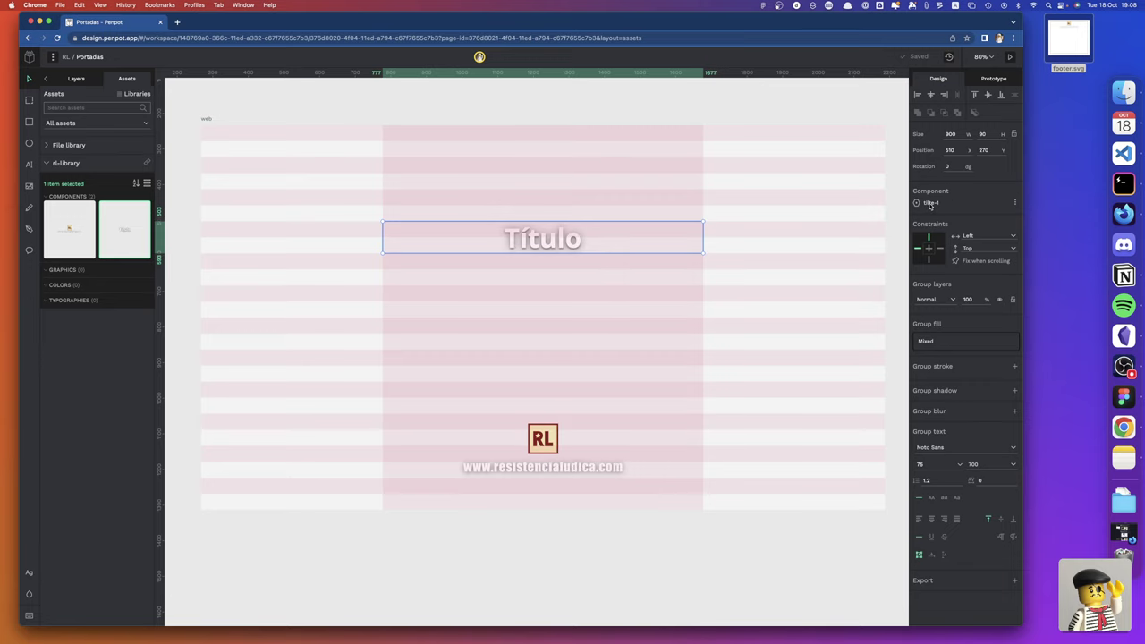
pyautogui.rightClick(930, 204)
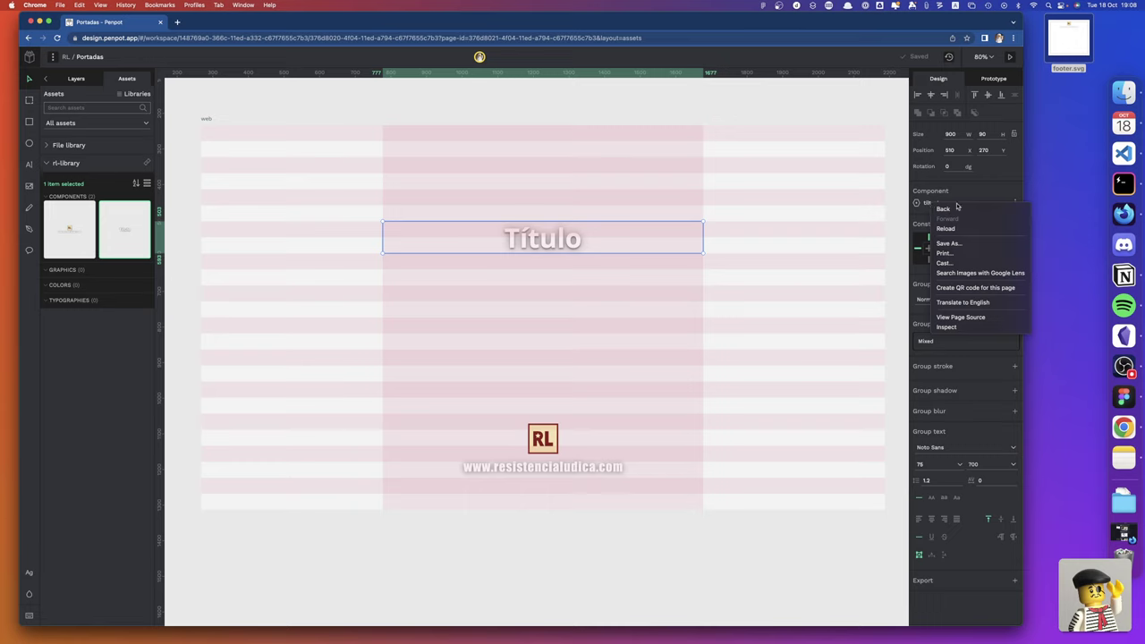
pyautogui.click(1016, 200)
pyautogui.click(1014, 203)
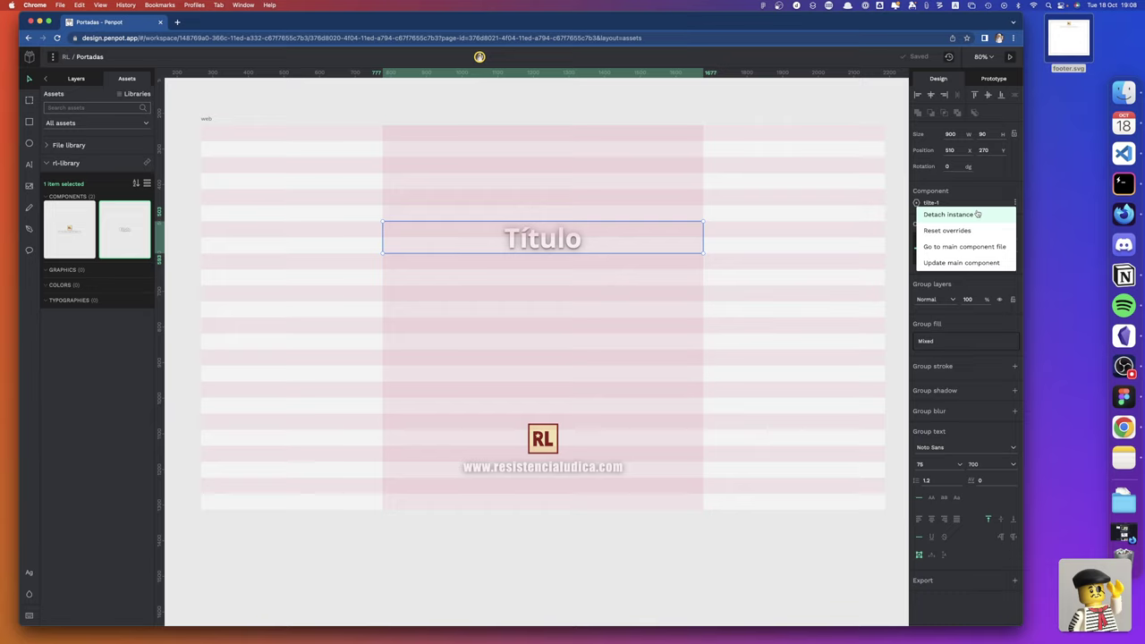
pyautogui.click(791, 192)
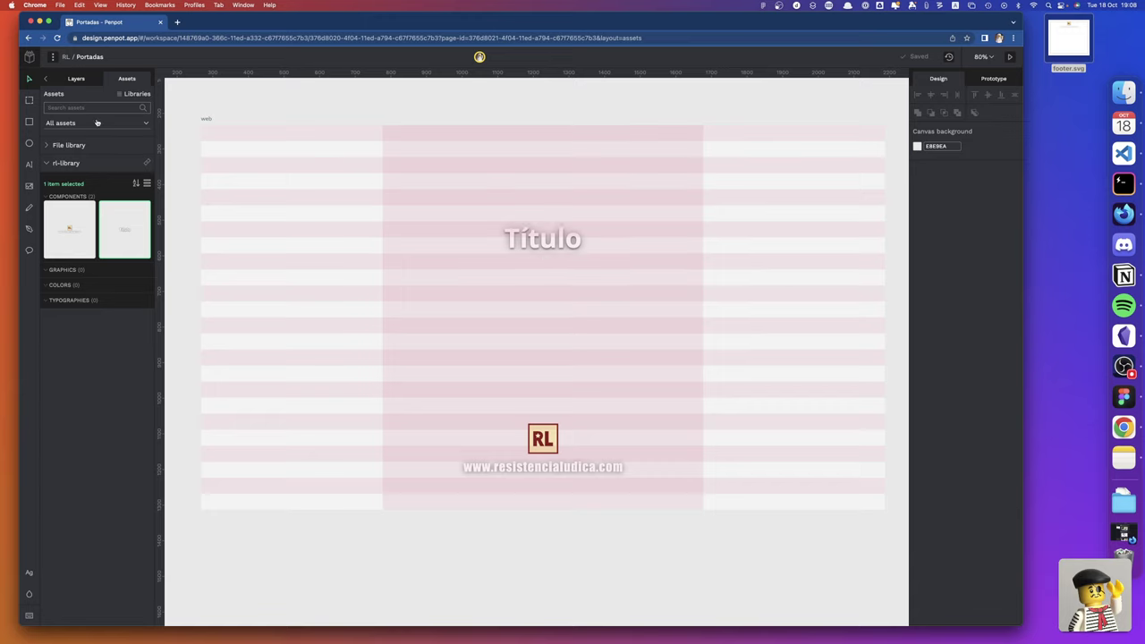
pyautogui.click(74, 80)
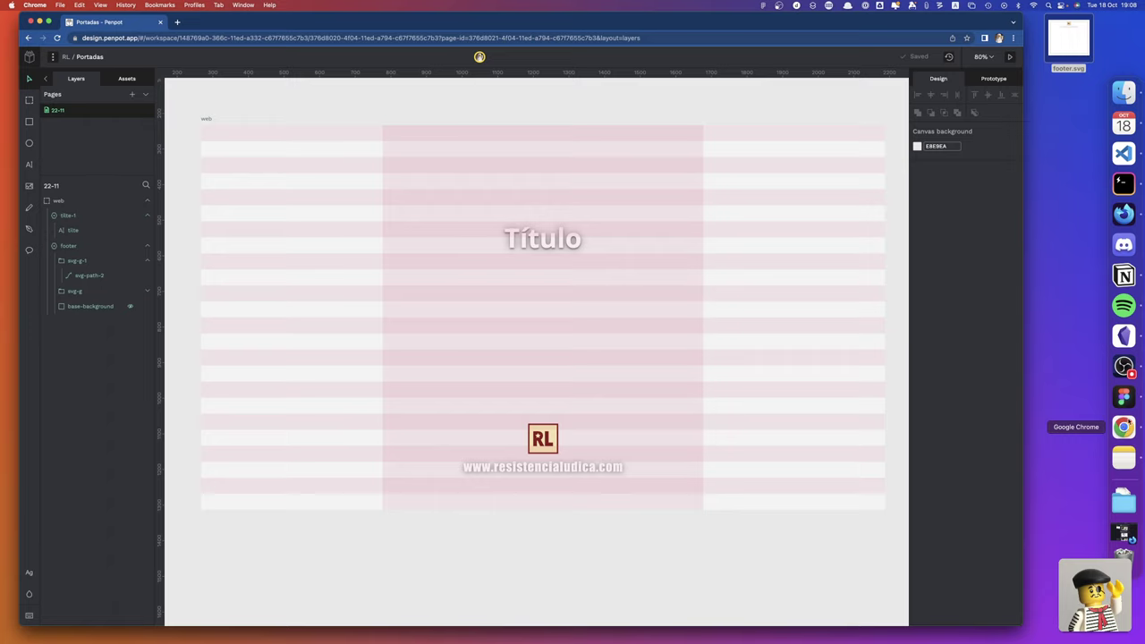
# Bring the Figma file with the game logo components back to the front
pyautogui.click(1125, 407)
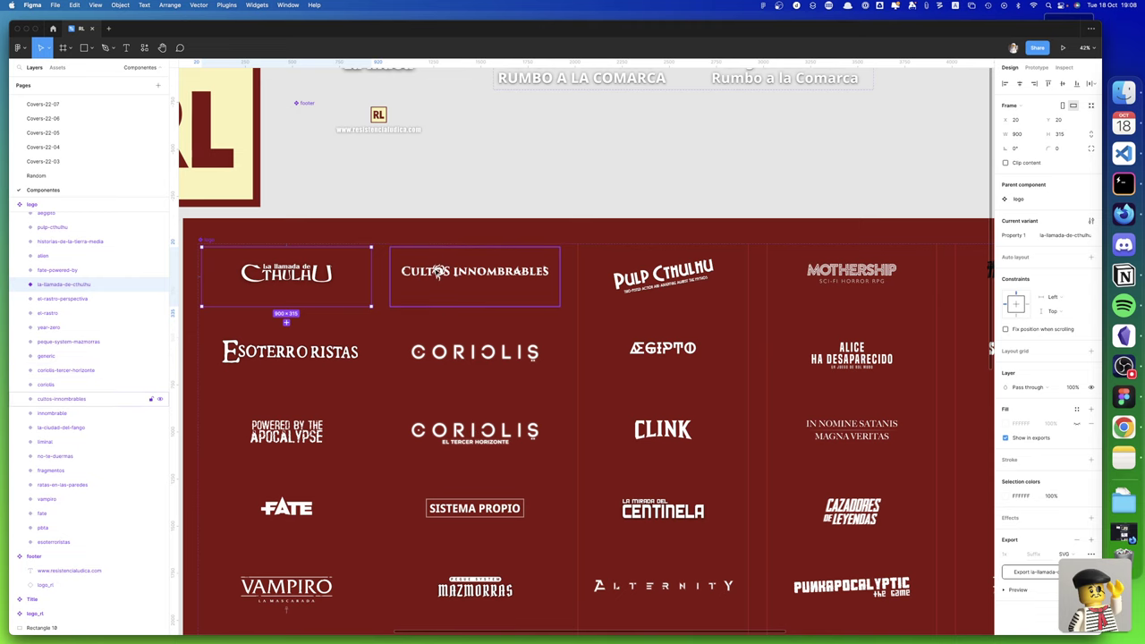
pyautogui.scroll(-3, 438, 276)
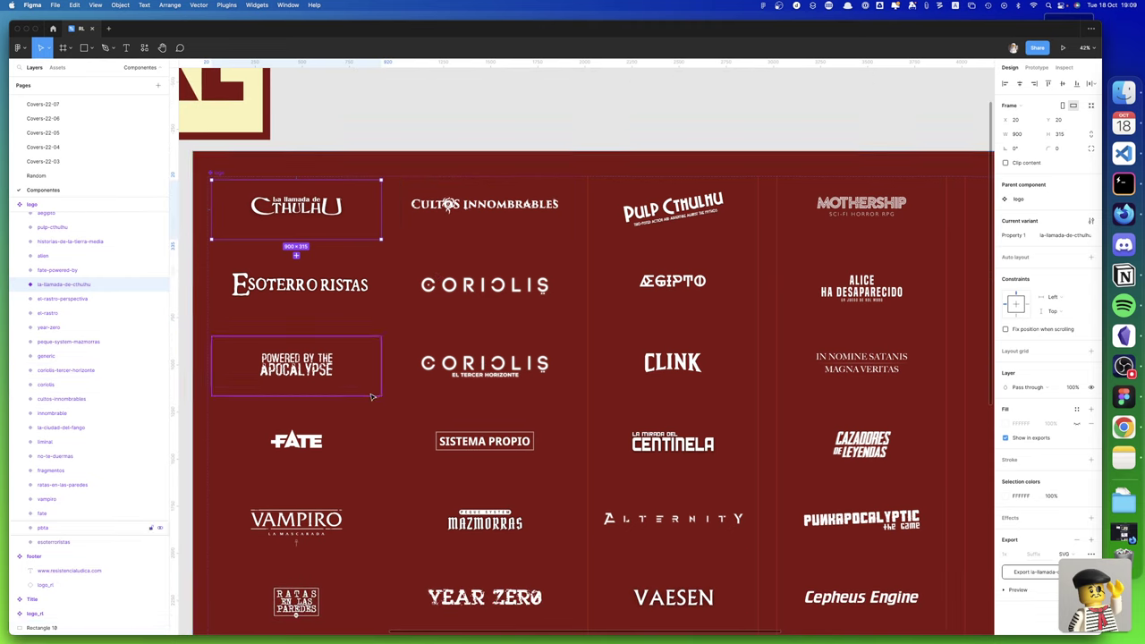
# Export the Cthulhu and Vampiro logos as SVGs to the Desktop, then hide Figma
pyautogui.keyDown('shift'); pyautogui.click(319, 535); pyautogui.keyUp('shift')
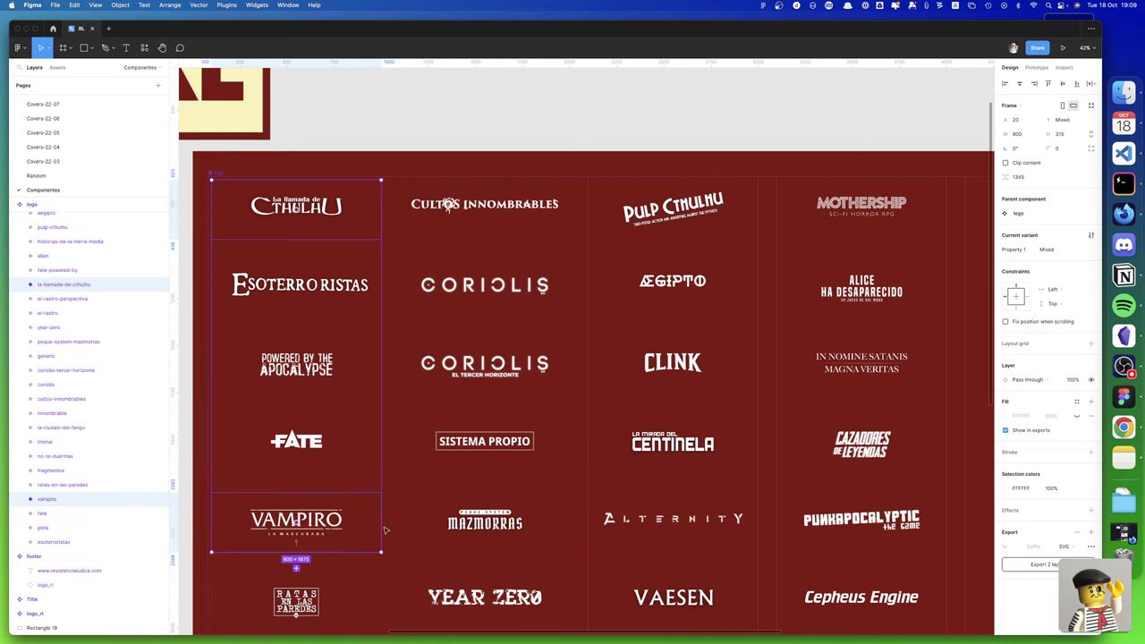
pyautogui.click(1042, 564)
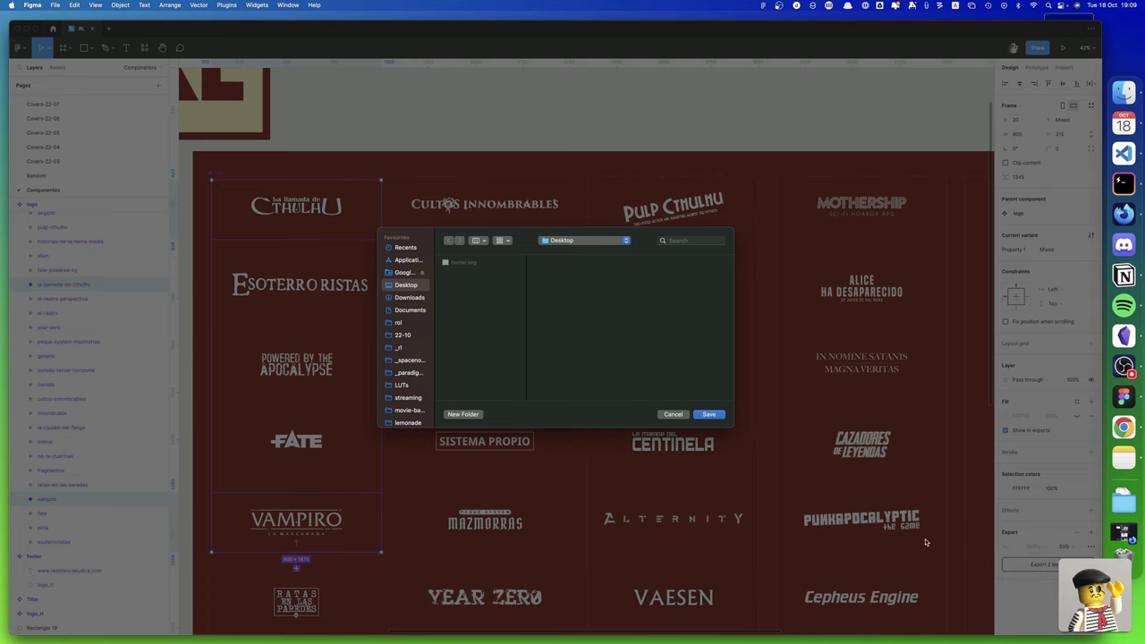
pyautogui.click(707, 415)
pyautogui.press('super+h')
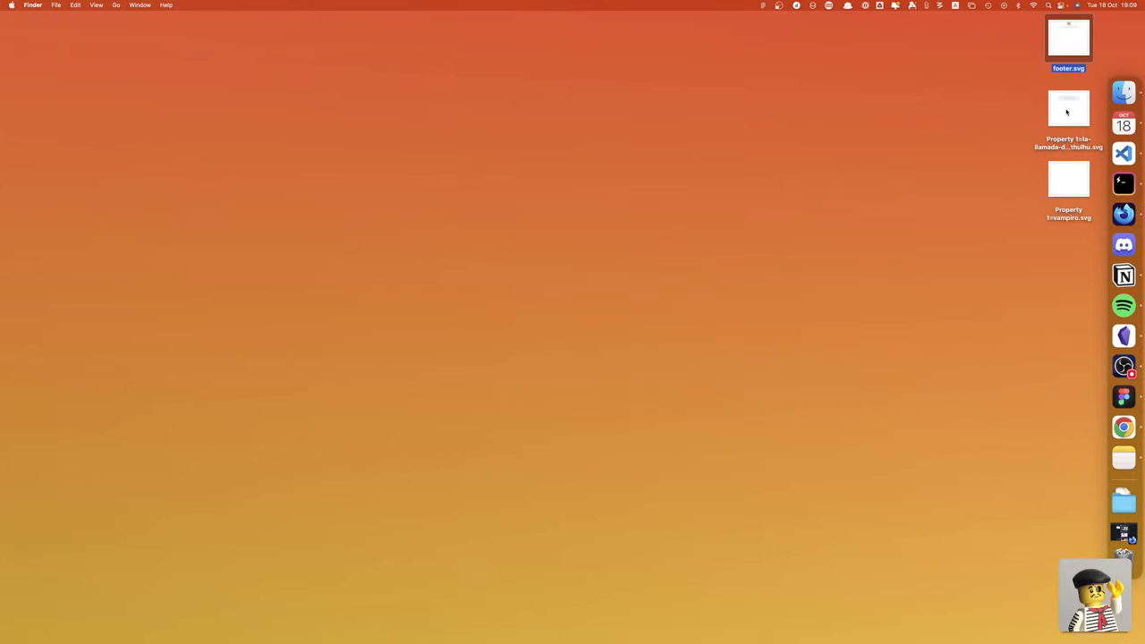
# Shuffle the Cthulhu SVG on the desktop and bring Penpot's Portadas cover back in Chrome
pyautogui.moveTo(1066, 112); pyautogui.dragTo(909, 127)
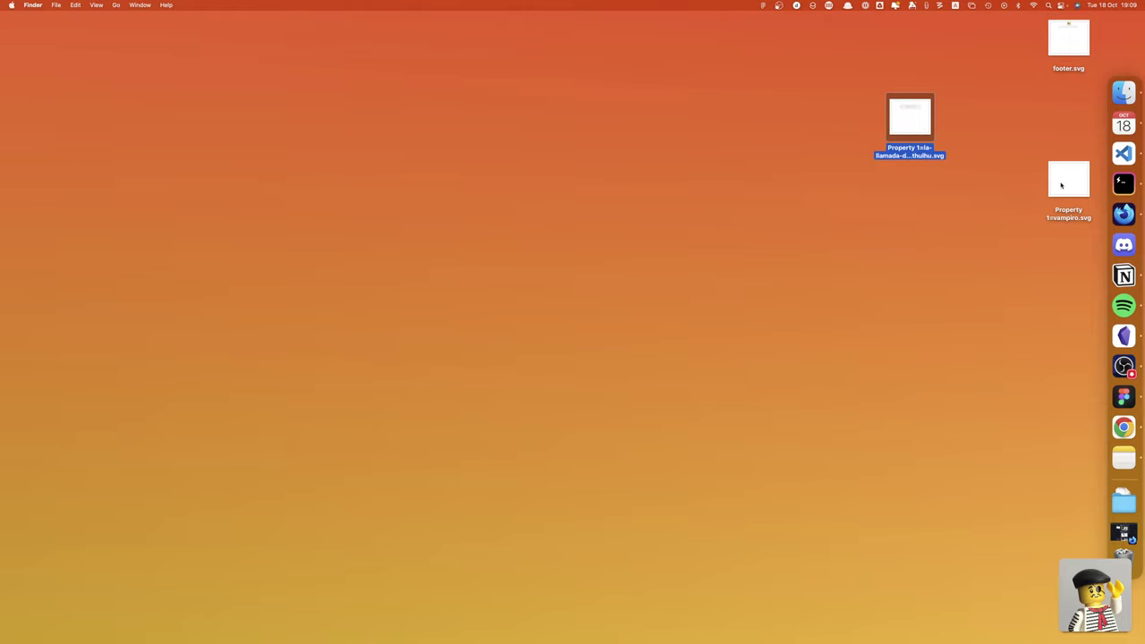
pyautogui.moveTo(905, 125); pyautogui.dragTo(1057, 122)
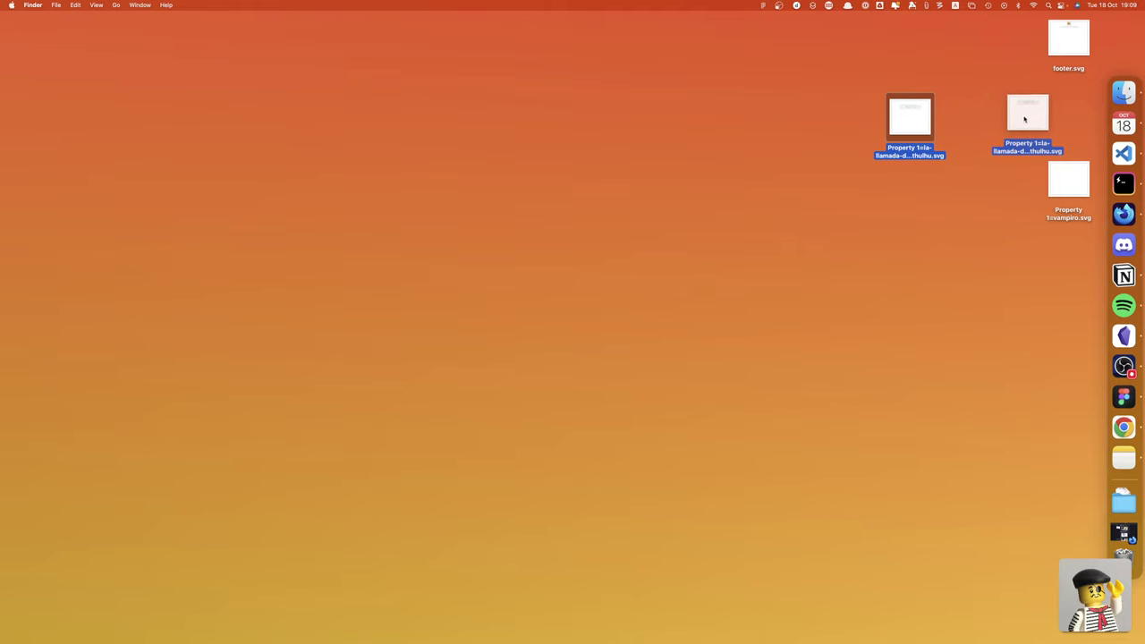
pyautogui.click(1123, 427)
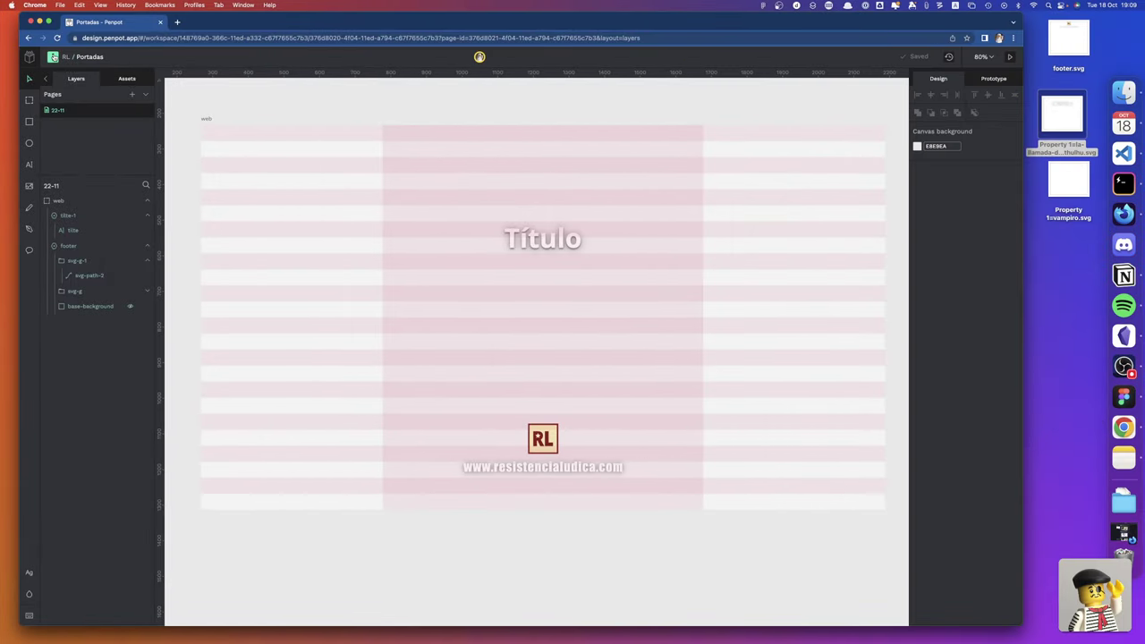
# Open the rl-library file from Projects and add a new page named 'logos'
pyautogui.click(52, 56)
pyautogui.click(30, 56)
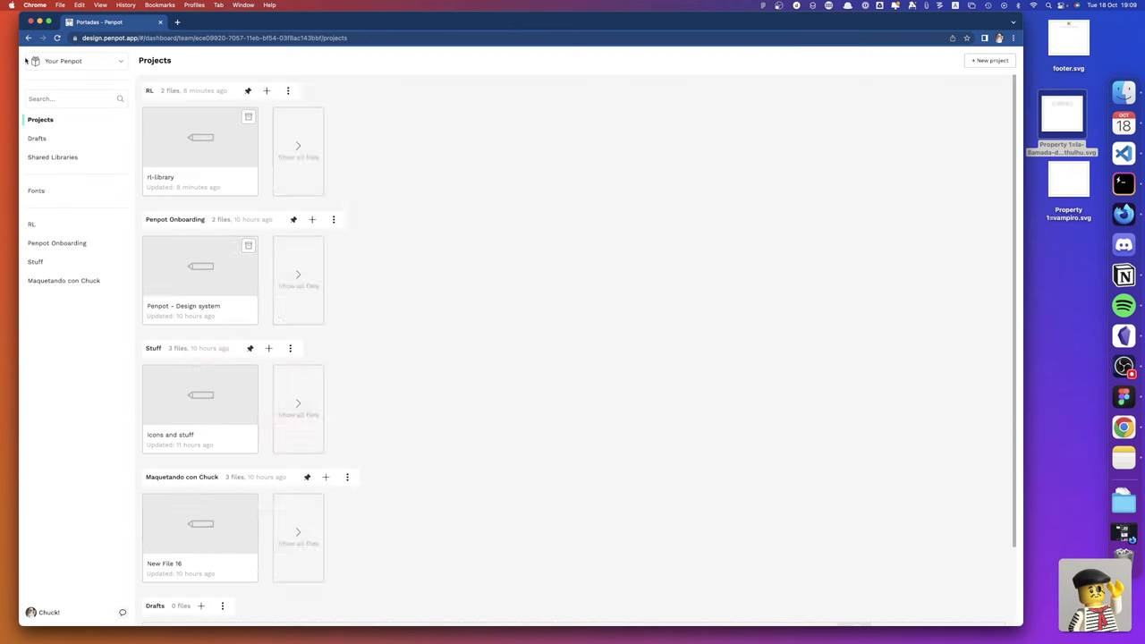
pyautogui.moveTo(330, 151)
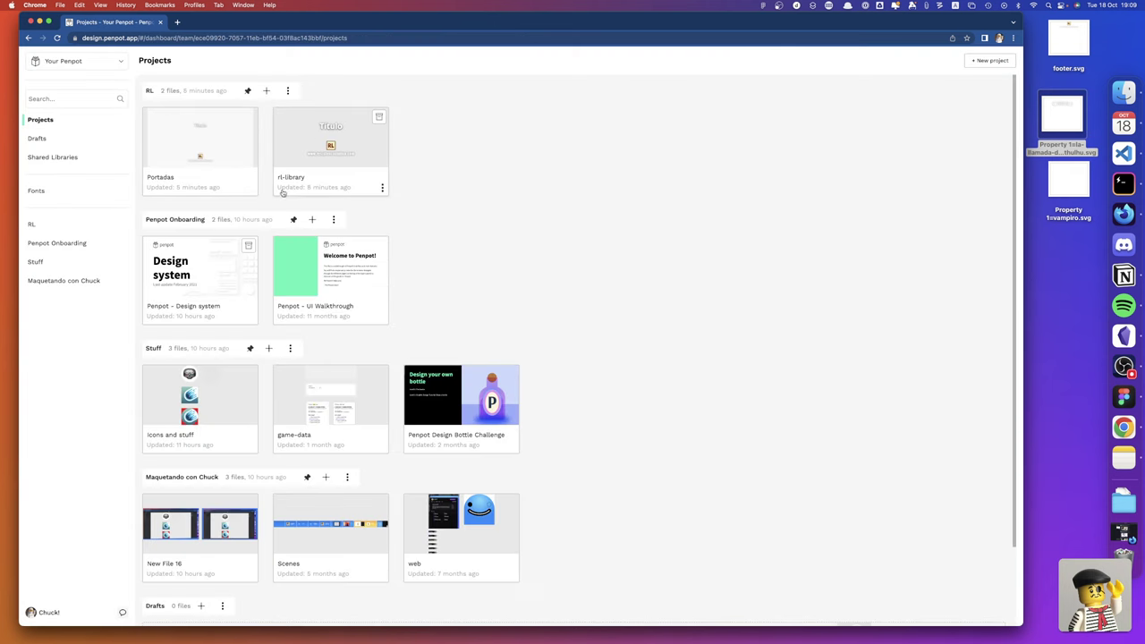
pyautogui.doubleClick(301, 186)
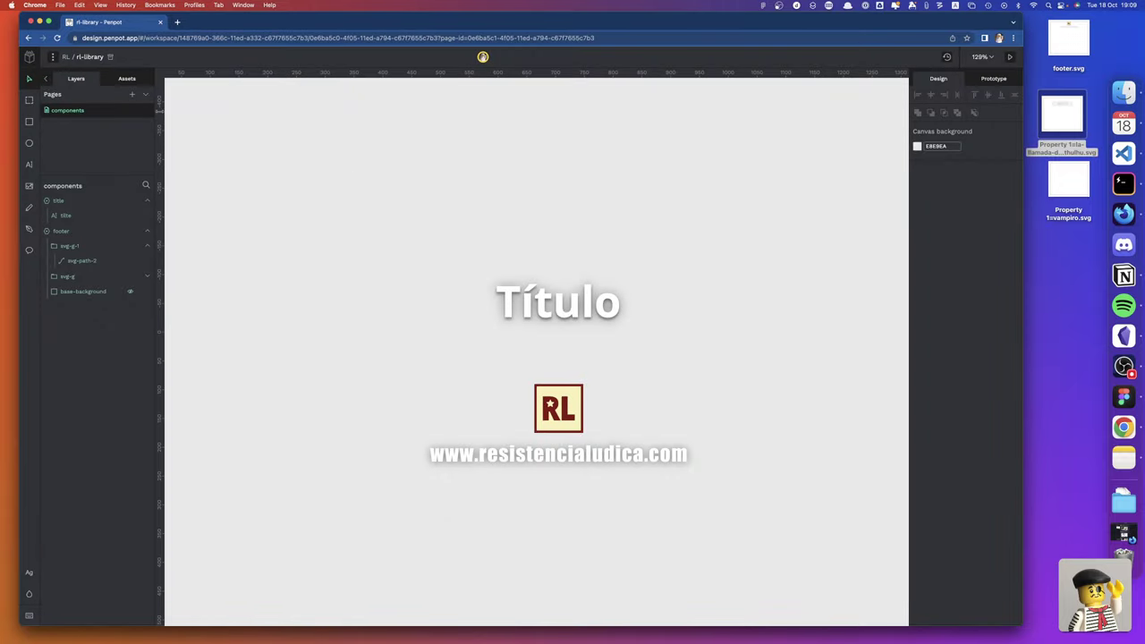
pyautogui.click(132, 94)
pyautogui.click(57, 127)
pyautogui.doubleClick(57, 127)
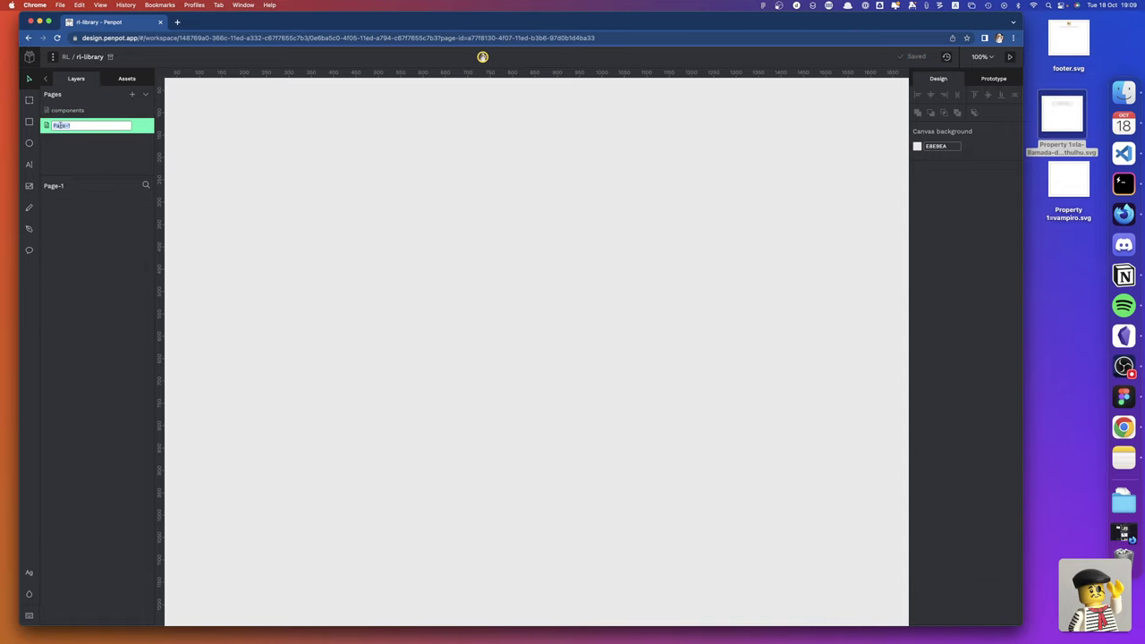
pyautogui.write('logos')
pyautogui.press('Return')
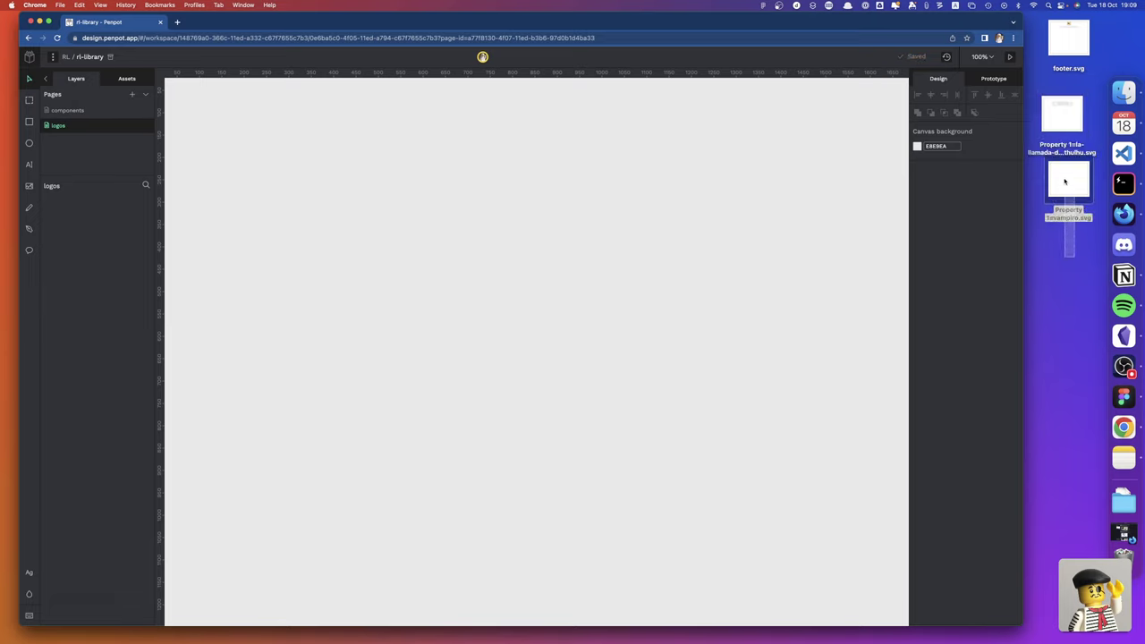
# Import the Cthulhu and Vampiro SVGs onto the logos page, with Vampiro below Cthulhu
pyautogui.click(1060, 117)
pyautogui.moveTo(1060, 116); pyautogui.dragTo(573, 143)
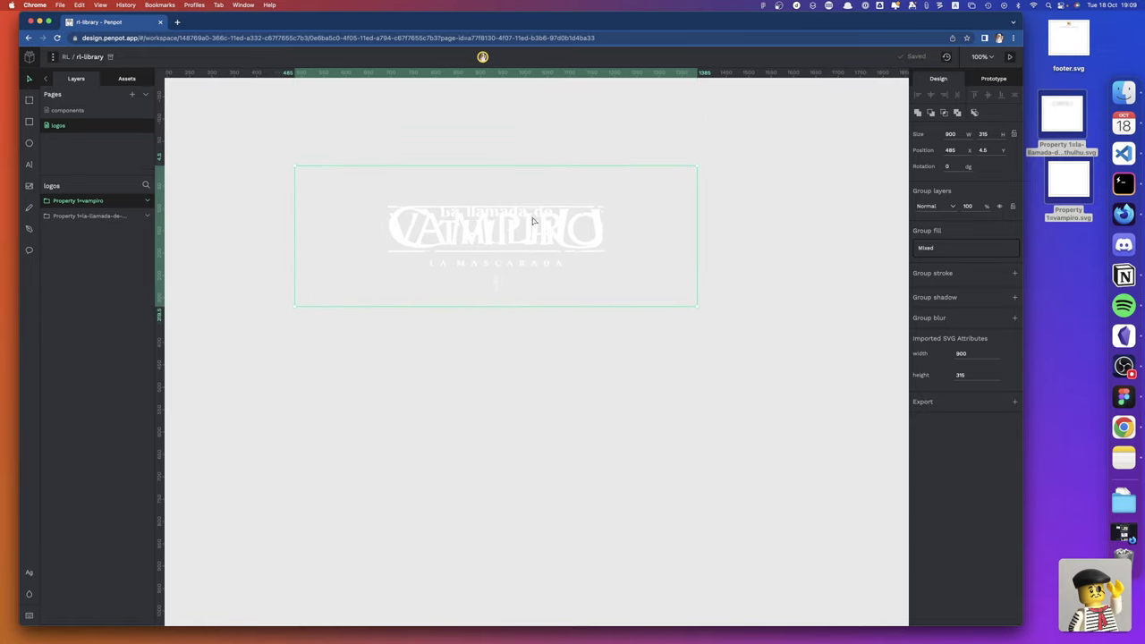
pyautogui.moveTo(513, 279); pyautogui.dragTo(487, 397)
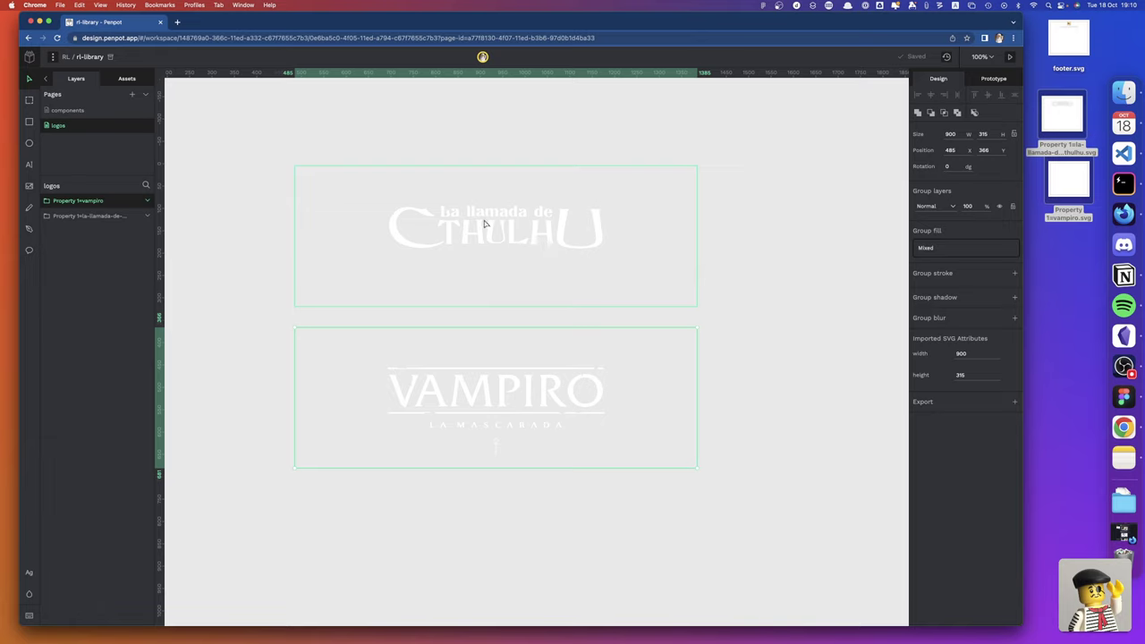
pyautogui.hotkey('alt', 'space')
# Launch Sketch via Alfred and create a new blank document
pyautogui.write('skewt')
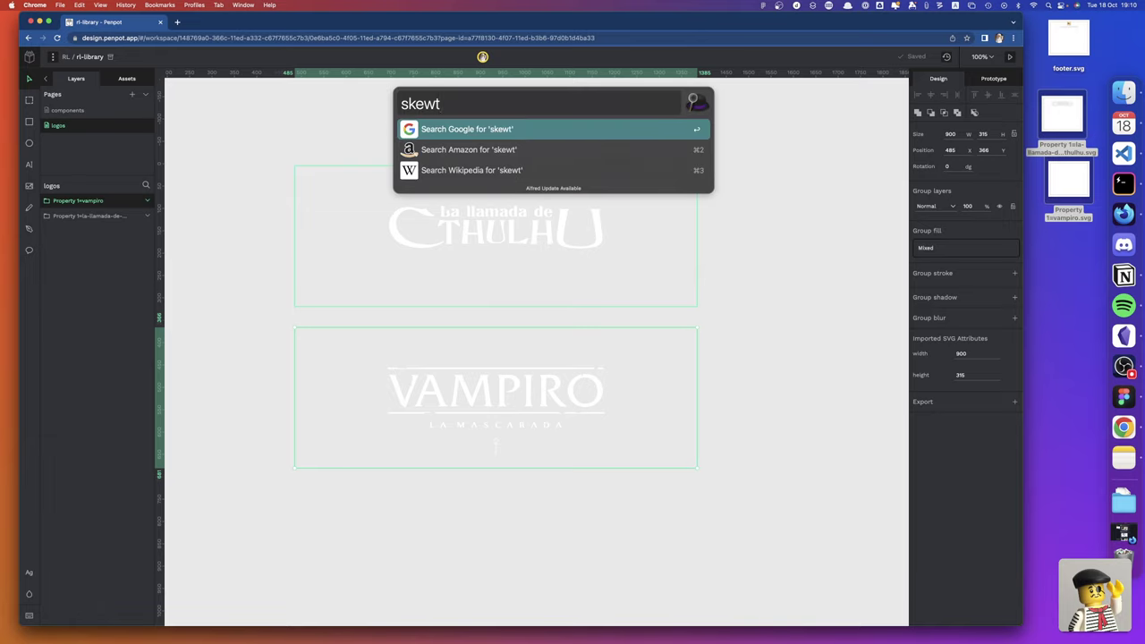
pyautogui.press('BackSpace')
pyautogui.press('BackSpace')
pyautogui.press('BackSpace')
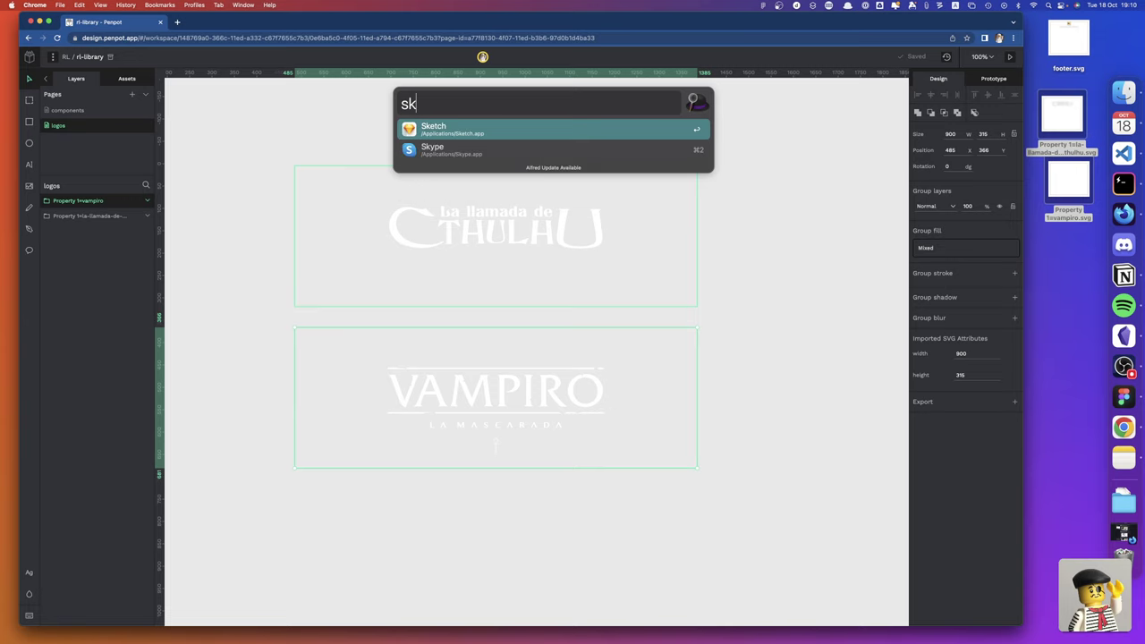
pyautogui.press('Return')
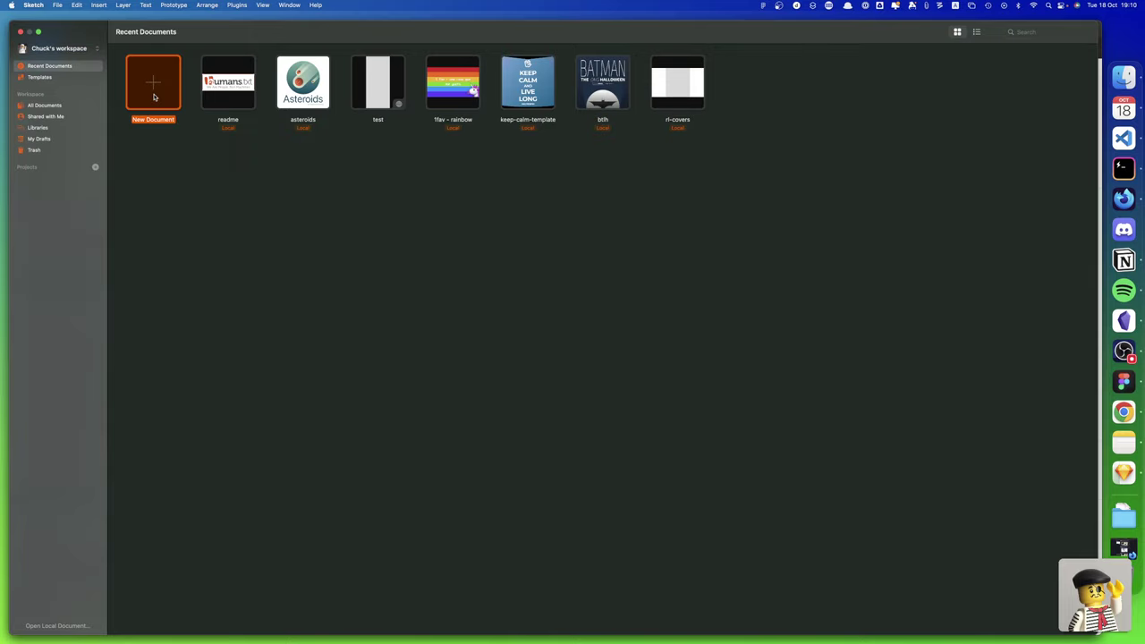
pyautogui.doubleClick(154, 97)
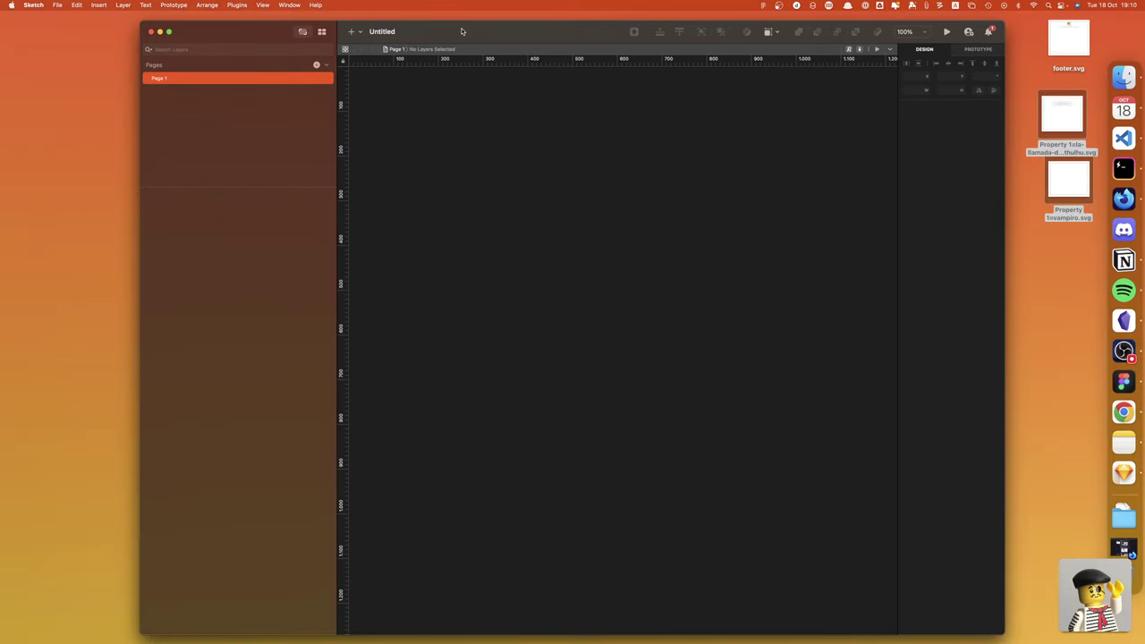
pyautogui.moveTo(461, 31); pyautogui.dragTo(415, 24)
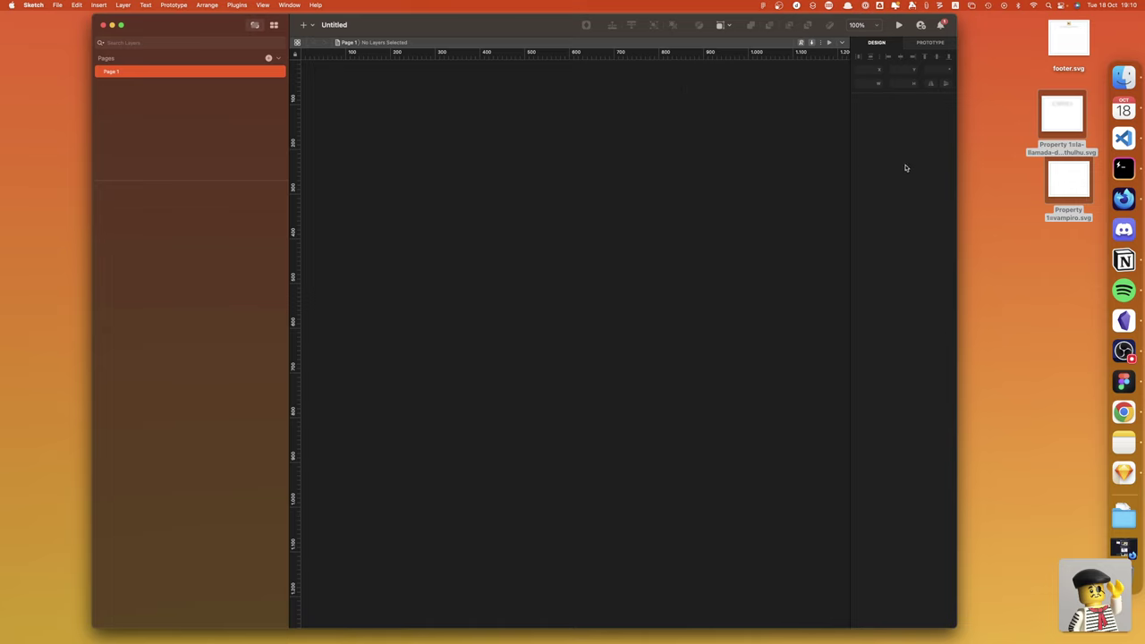
# Bring the Vampiro SVG into the Sketch document, then quit Sketch without saving
pyautogui.moveTo(1072, 189); pyautogui.dragTo(604, 188)
pyautogui.click(1030, 198)
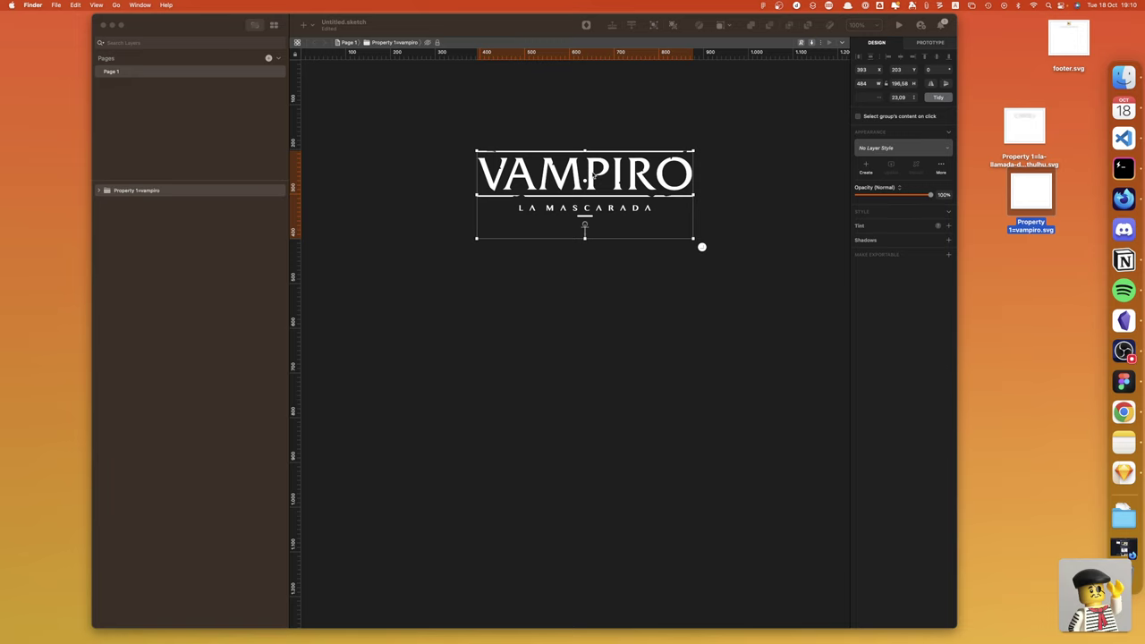
pyautogui.click(589, 177)
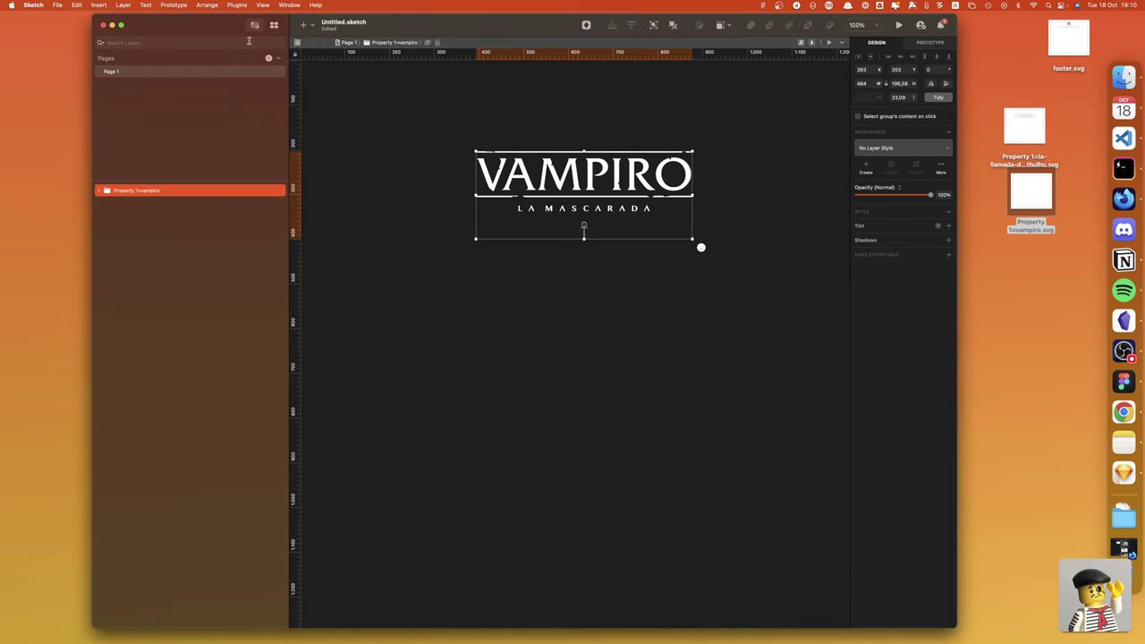
pyautogui.press('super+q')
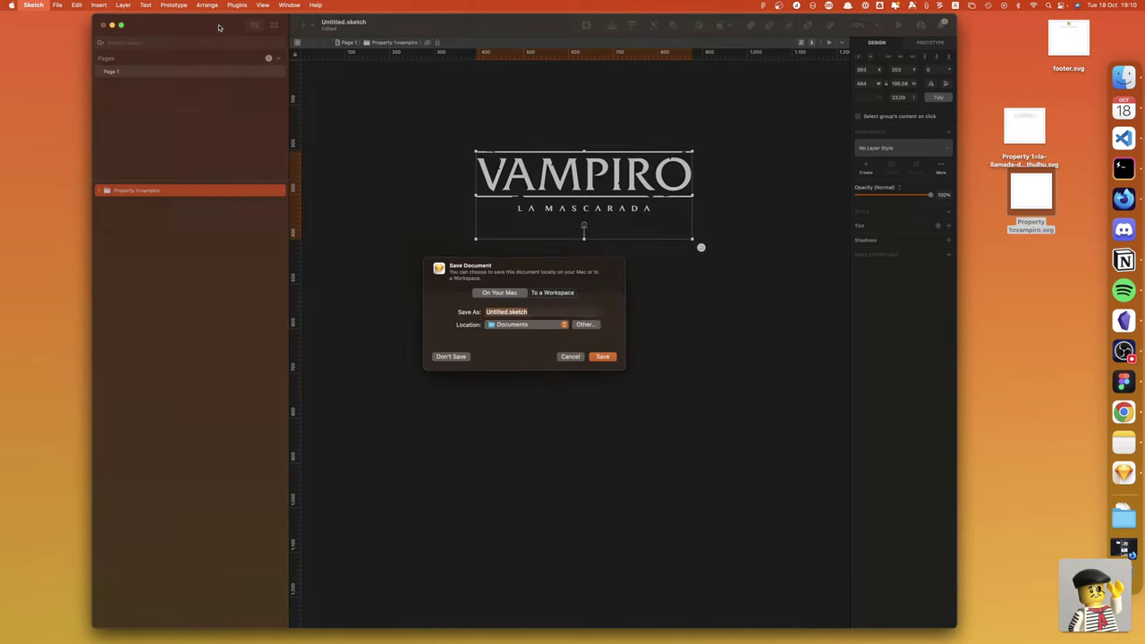
pyautogui.click(462, 366)
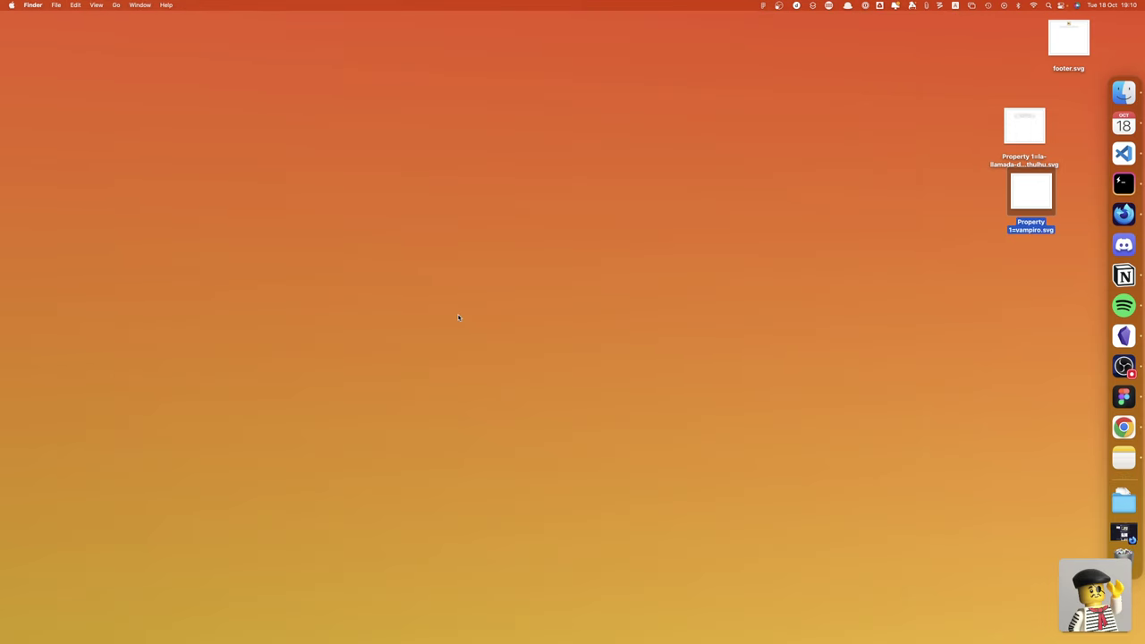
# Glance at the Portadas RL grid note and Figma, then return to Penpot's logos page
pyautogui.hotkey('ctrl', 'Left')
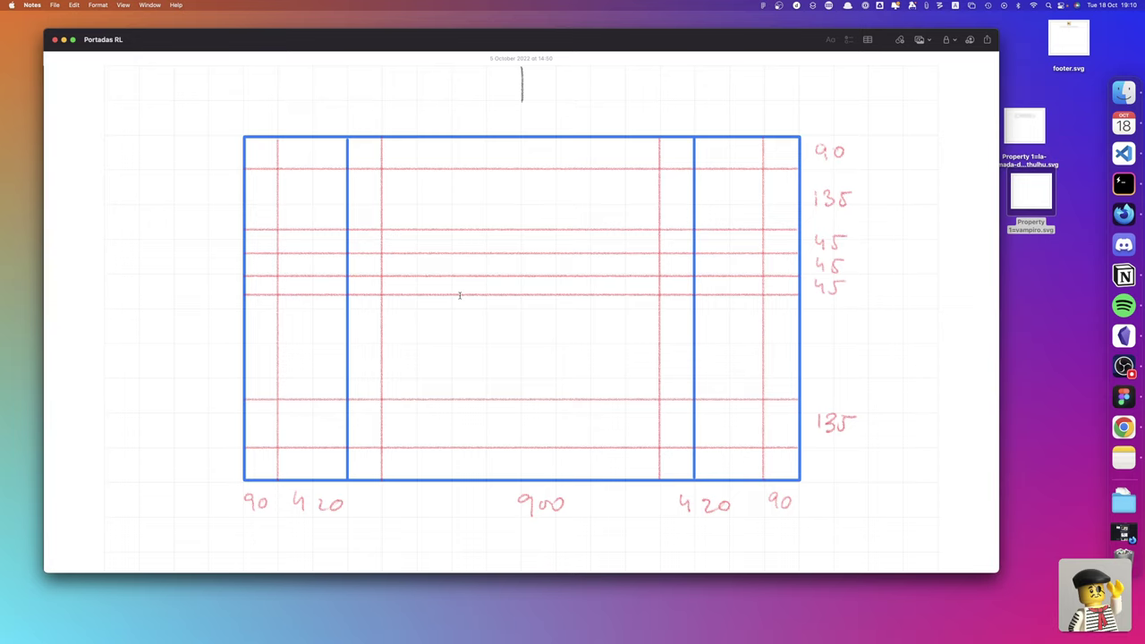
pyautogui.hotkey('ctrl', 'Left')
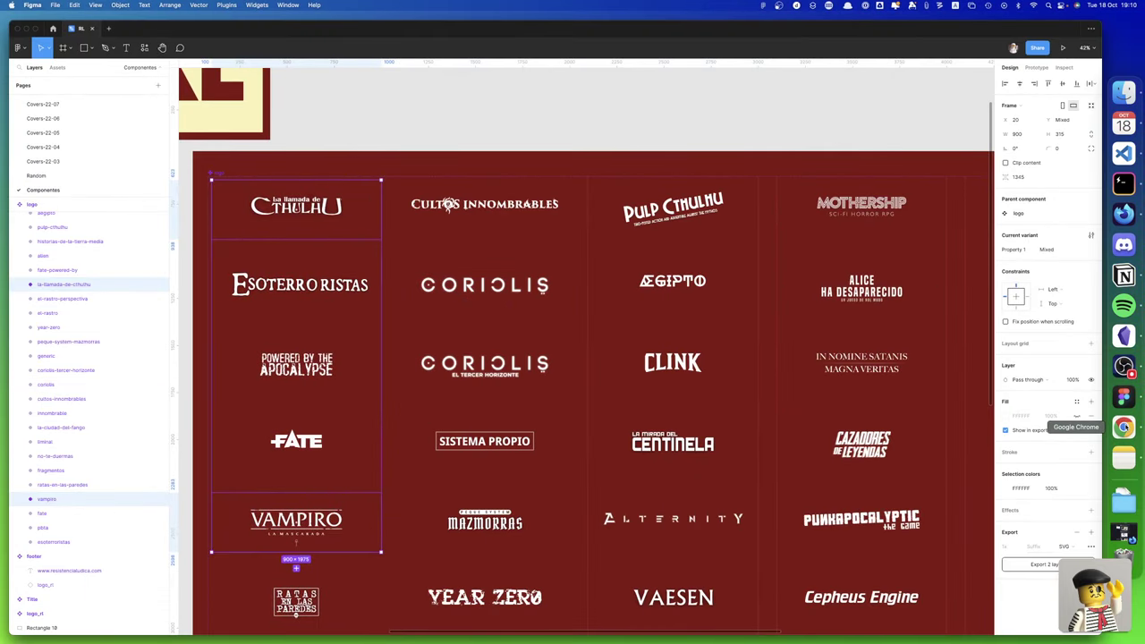
pyautogui.click(1123, 427)
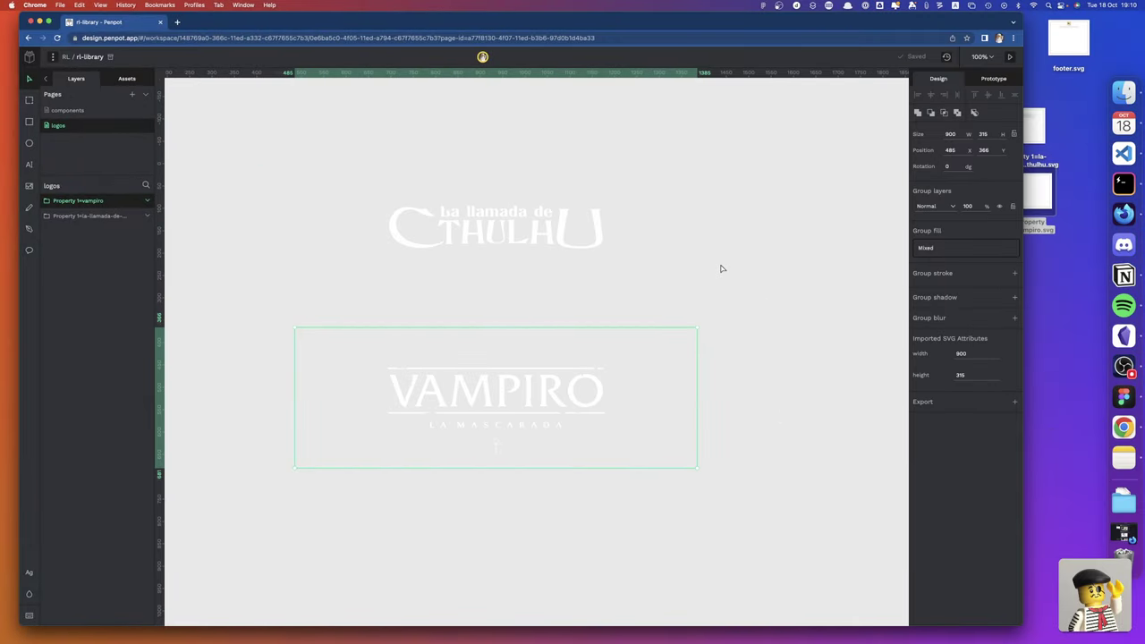
# Rename the Vampiro layer to logo/vampiro
pyautogui.click(472, 221)
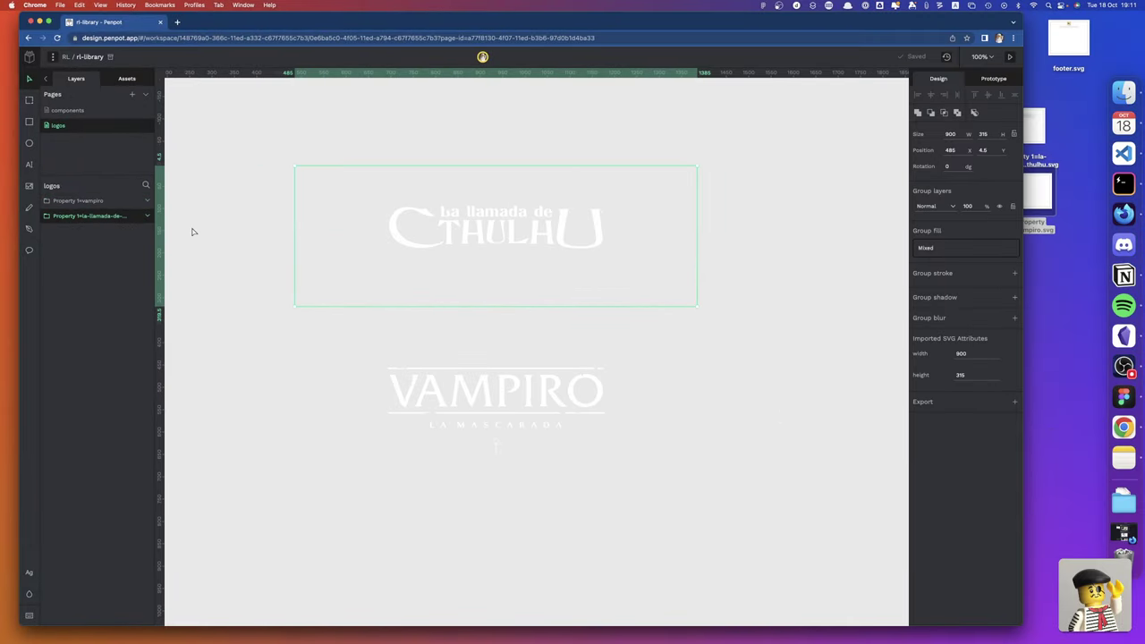
pyautogui.doubleClick(106, 201)
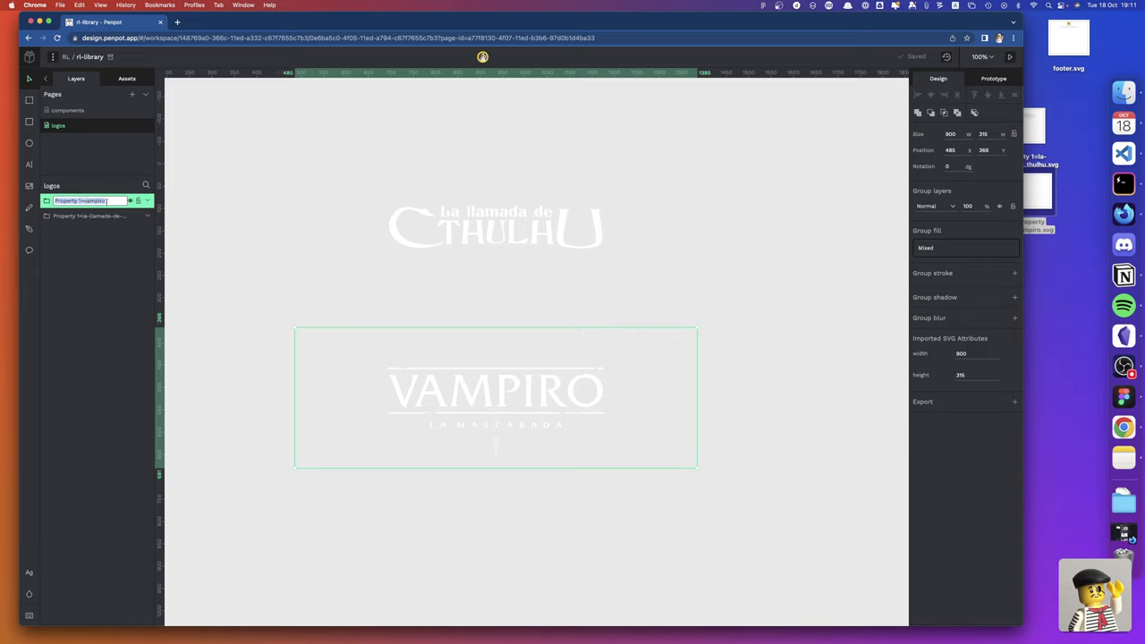
pyautogui.write('logo/')
pyautogui.press('Return')
# Rename the Cthulhu layer to logo/la-llamada-de-cthulhu
pyautogui.doubleClick(63, 216)
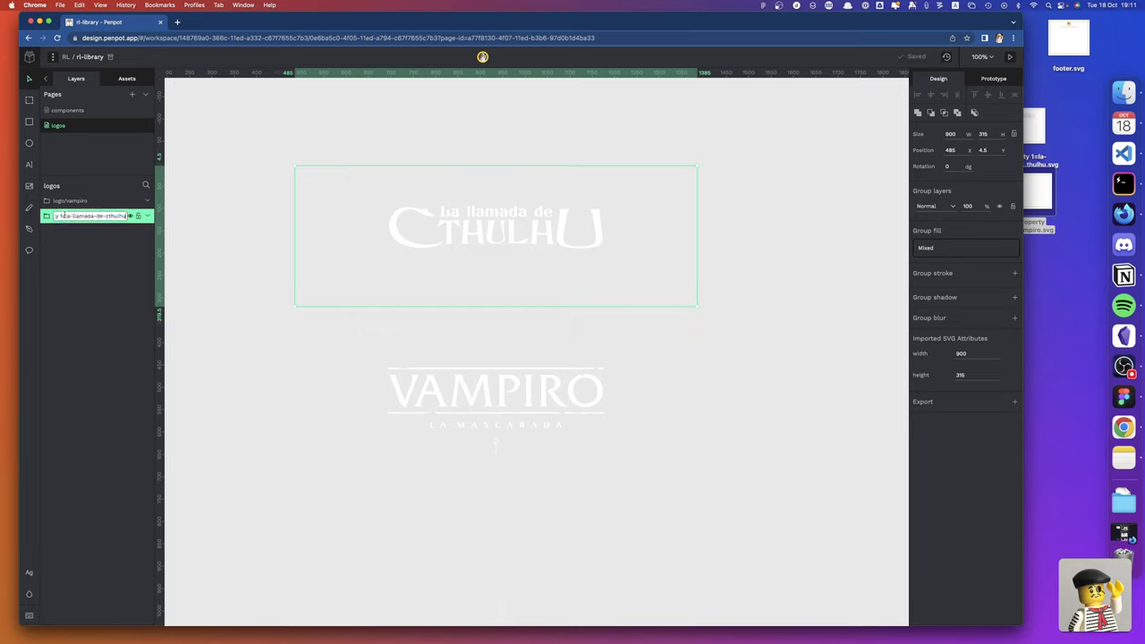
pyautogui.press('BackSpace')
pyautogui.write('lama')
pyautogui.write('da-de-ct')
pyautogui.write('hu')
pyautogui.hotkey('alt', 'shift', 'Left')
pyautogui.hotkey('alt', 'shift', 'Left')
pyautogui.hotkey('alt', 'shift', 'Left')
pyautogui.press('Return')
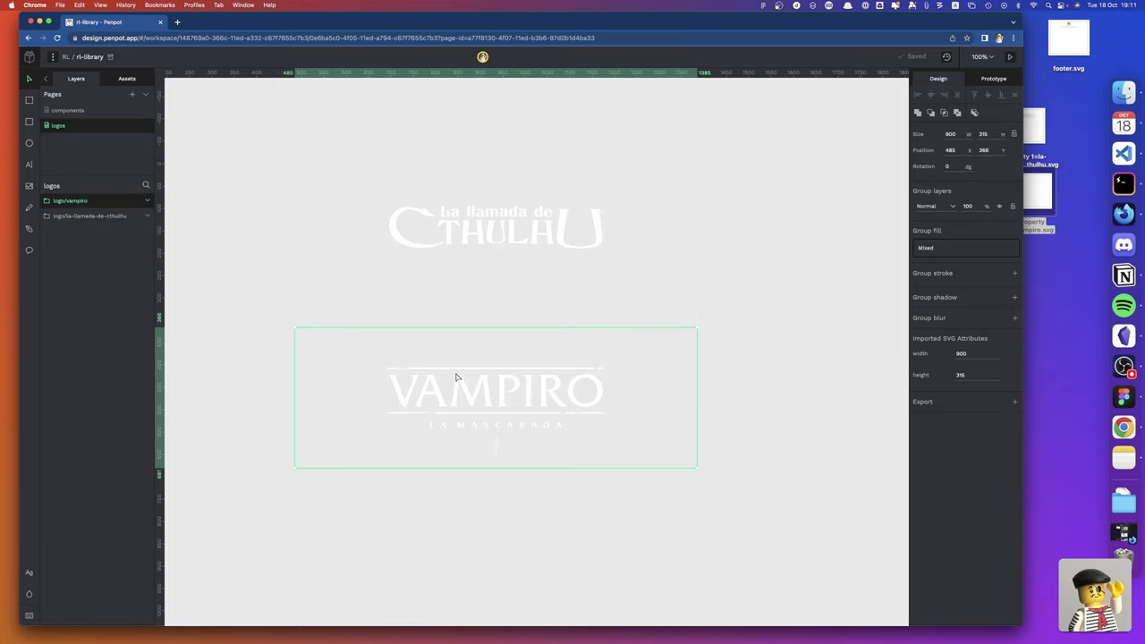
# Turn the Cthulhu and Vampiro logos into components with Ctrl+K and check the Cthulhu component options
pyautogui.hotkey('ctrl', 'k')
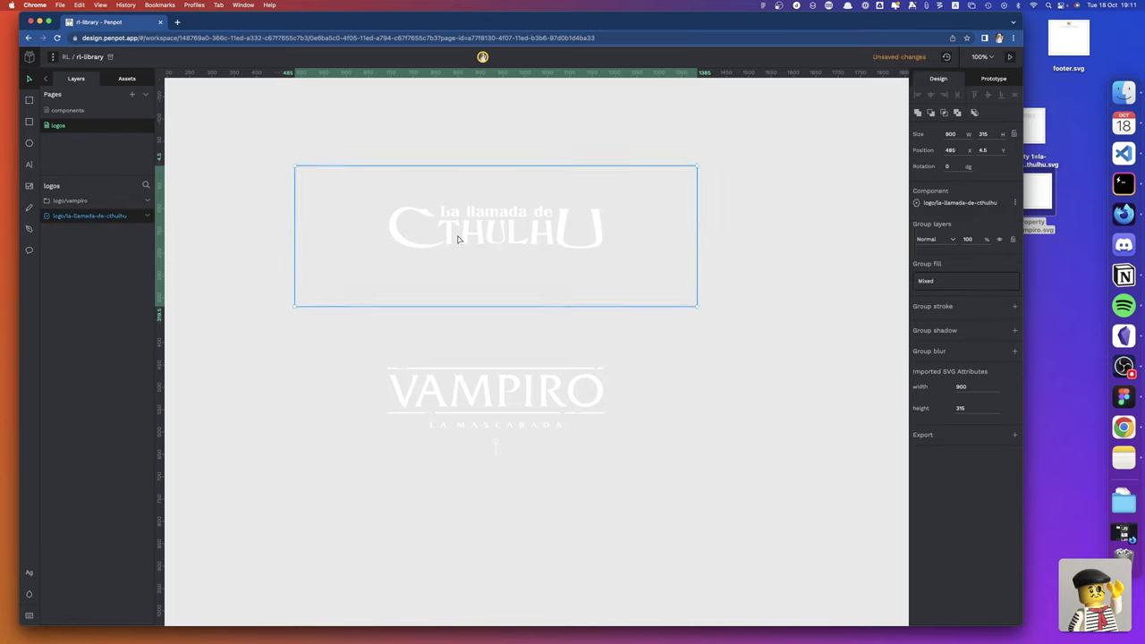
pyautogui.click(464, 384)
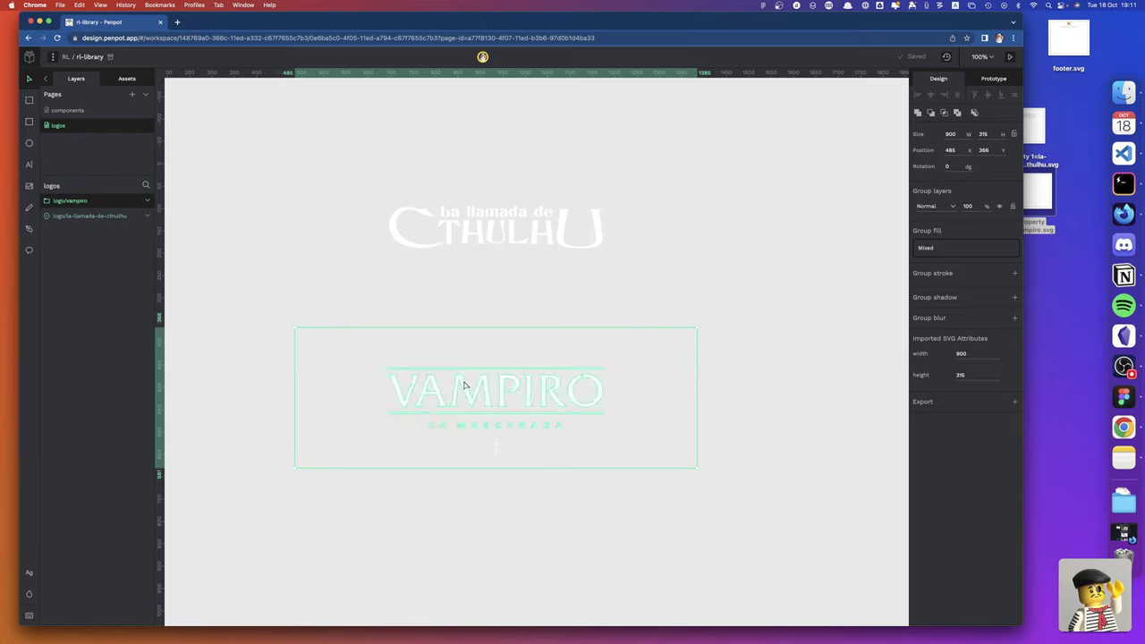
pyautogui.hotkey('ctrl', 'k')
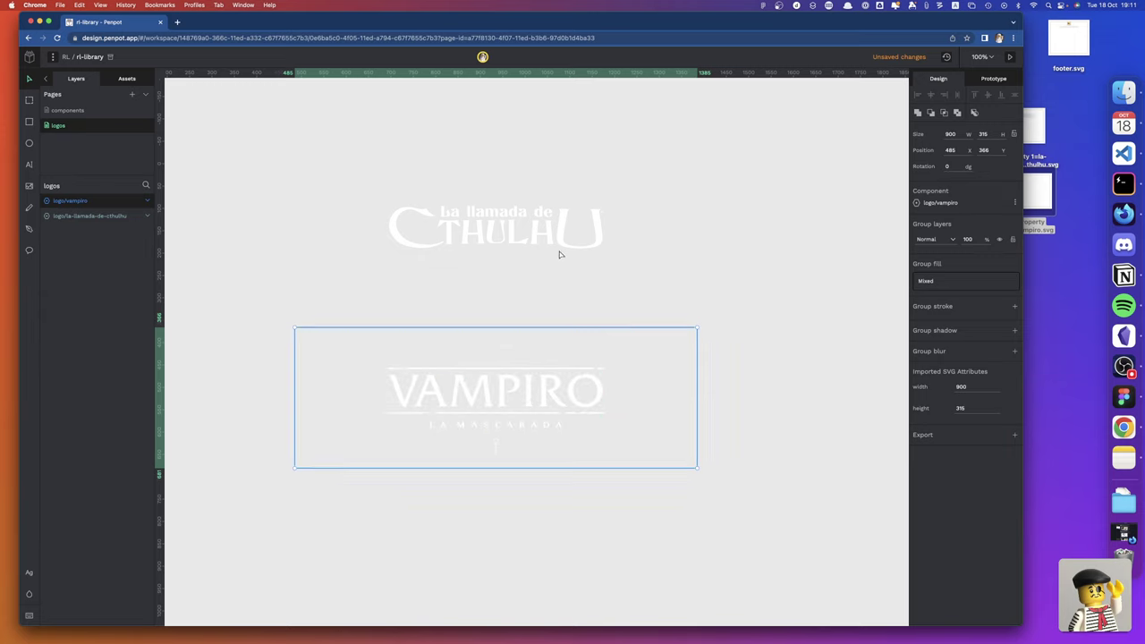
pyautogui.click(554, 247)
pyautogui.rightClick(554, 241)
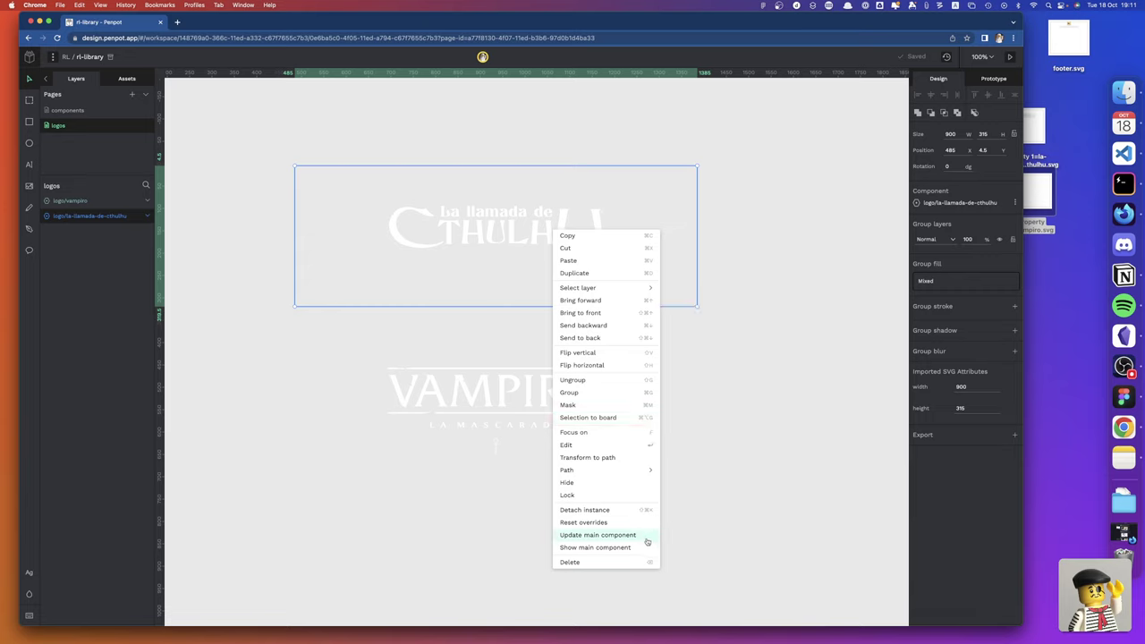
pyautogui.click(1015, 203)
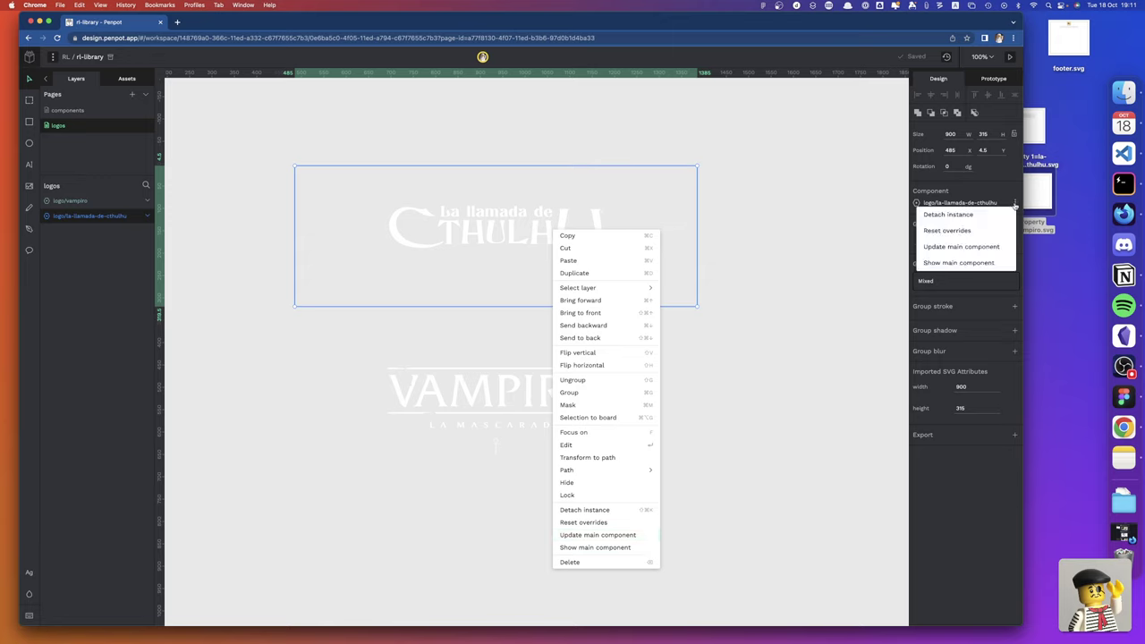
# Click through both logos, then return to the Projects dashboard
pyautogui.click(760, 236)
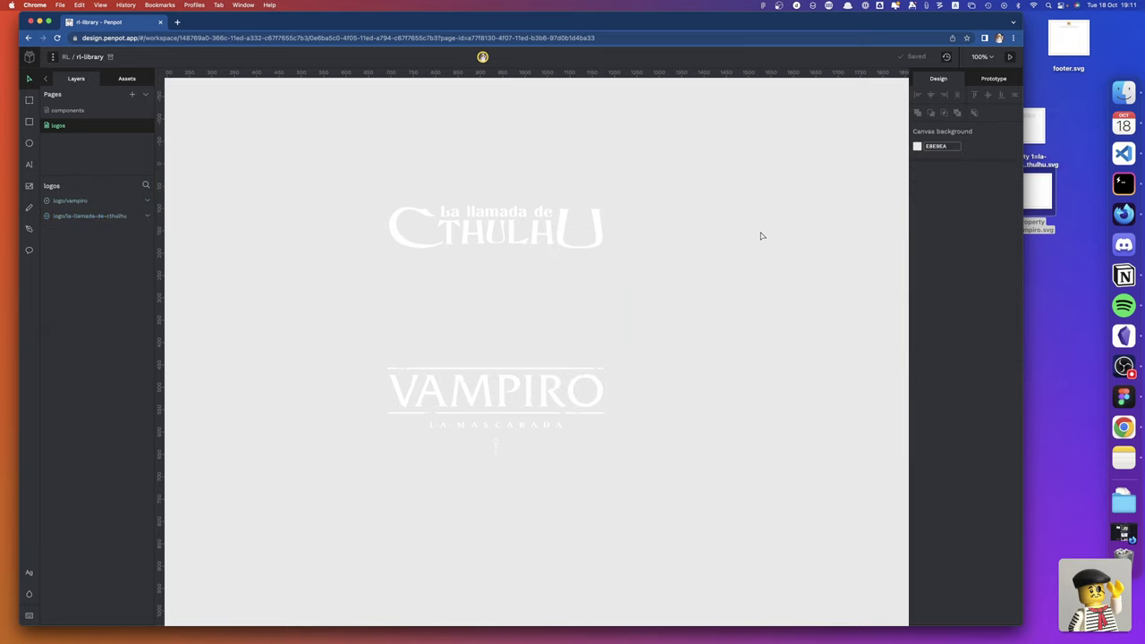
pyautogui.click(440, 246)
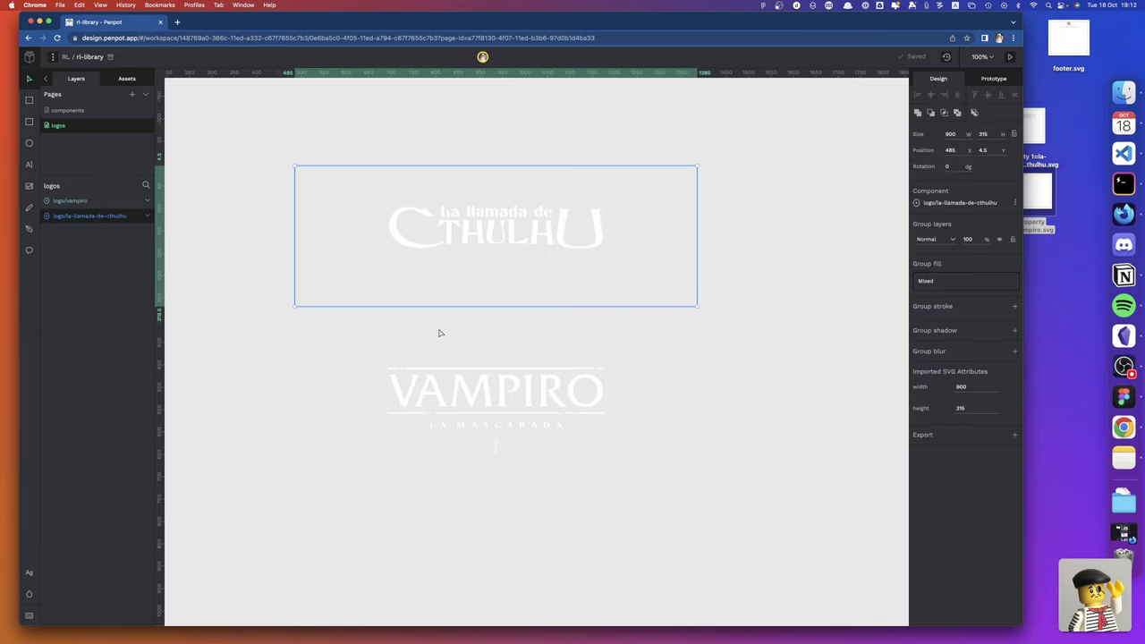
pyautogui.click(443, 370)
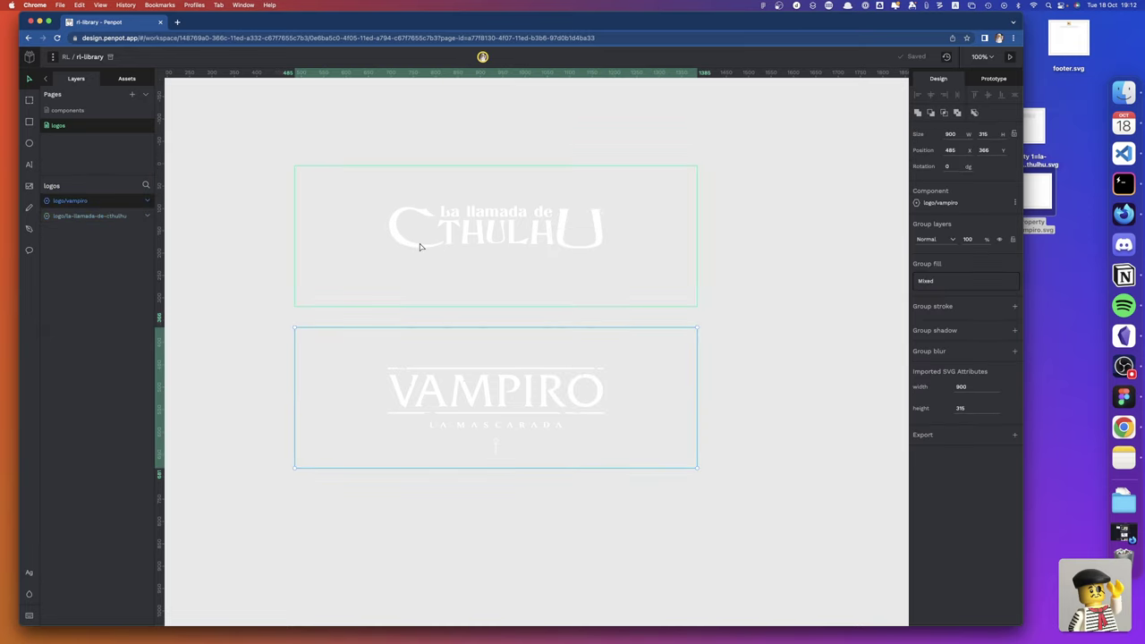
pyautogui.click(420, 246)
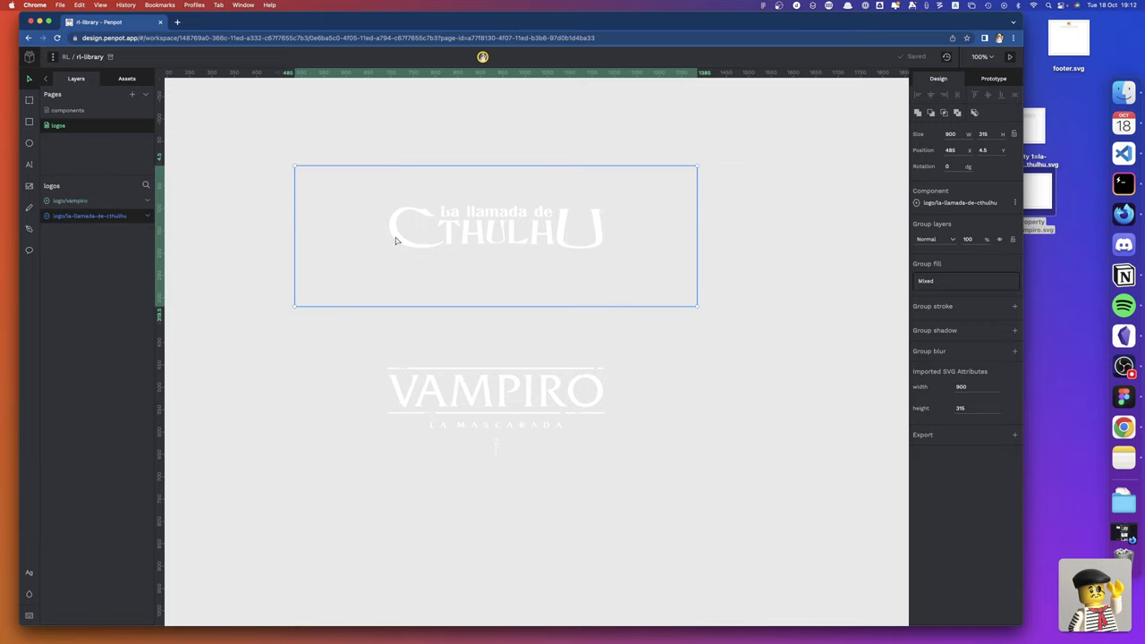
pyautogui.click(52, 56)
pyautogui.moveTo(48, 88)
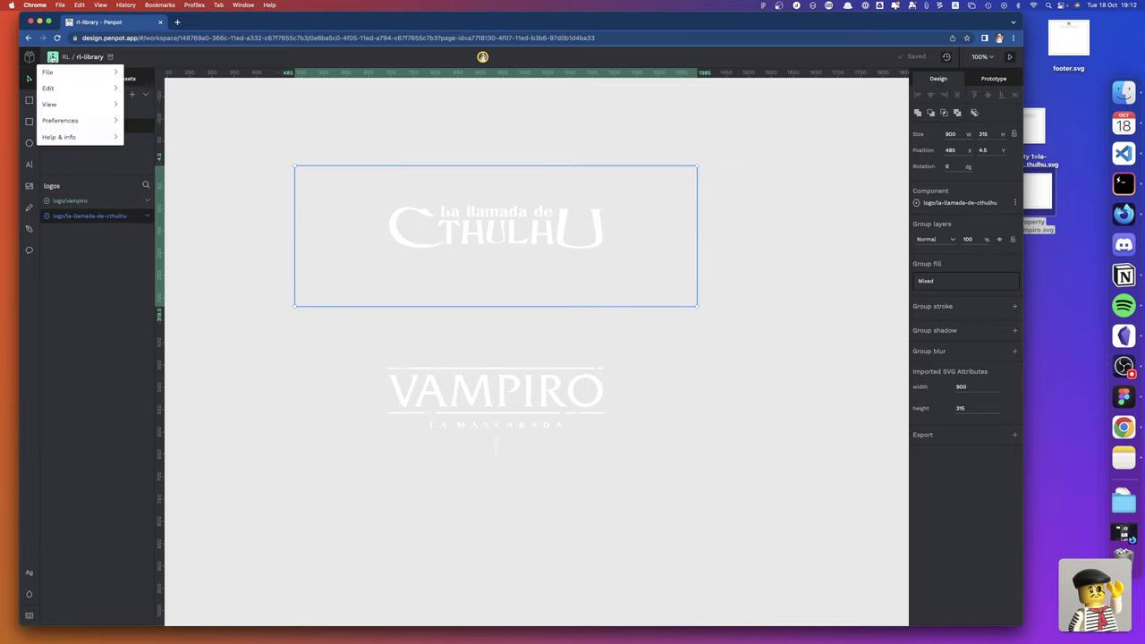
pyautogui.click(32, 57)
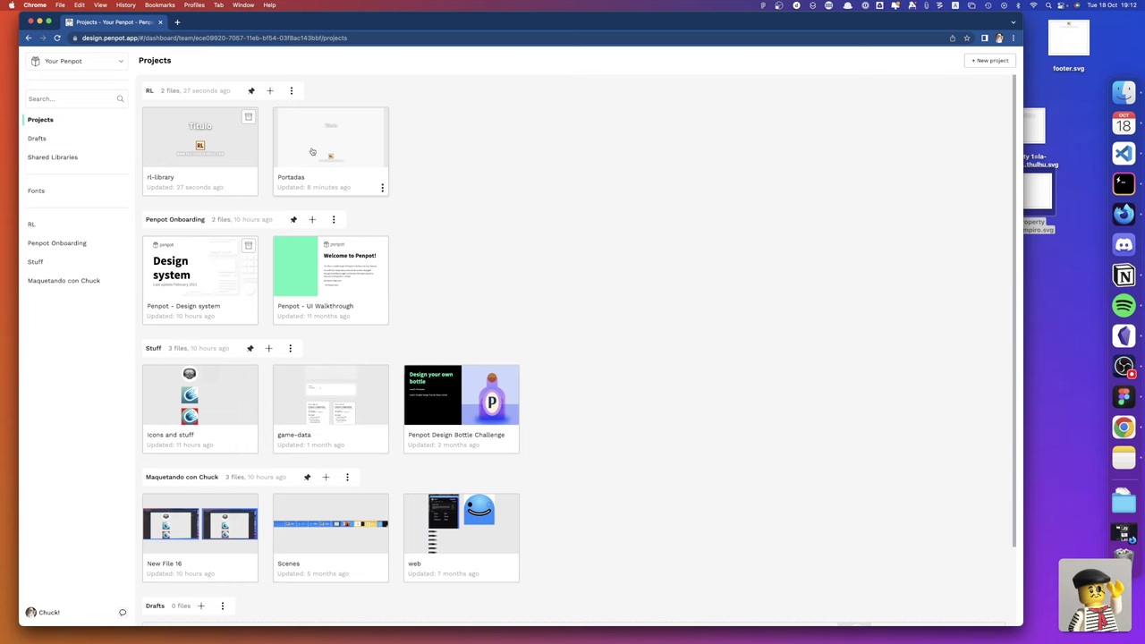
# Open Portadas, accept the library updates, and place the Cthulhu logo component above Título
pyautogui.doubleClick(312, 151)
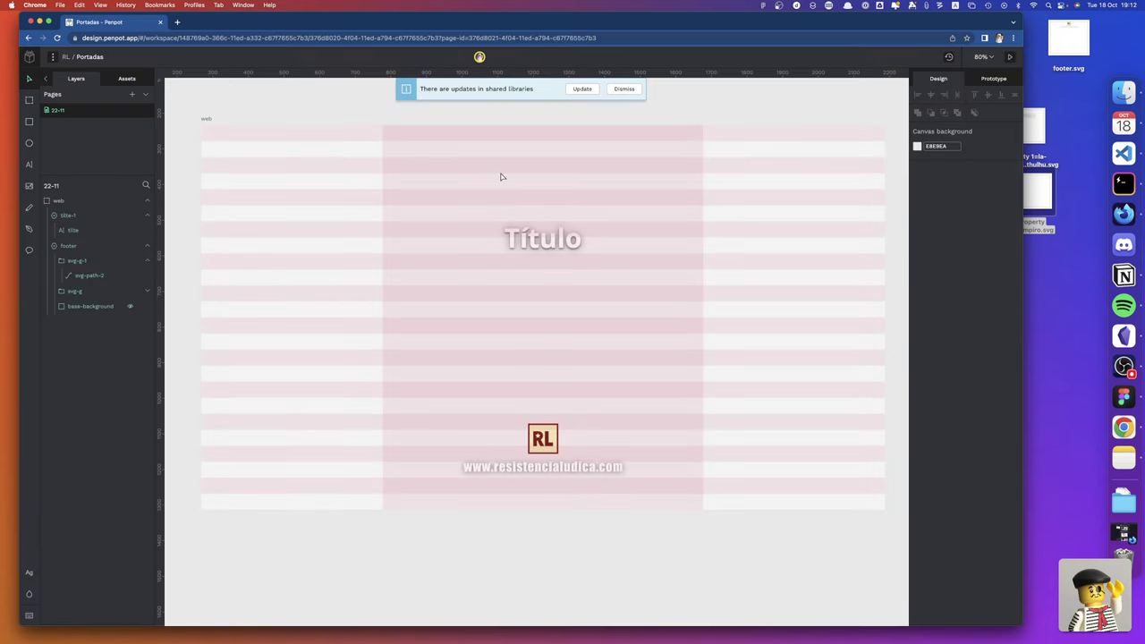
pyautogui.click(589, 92)
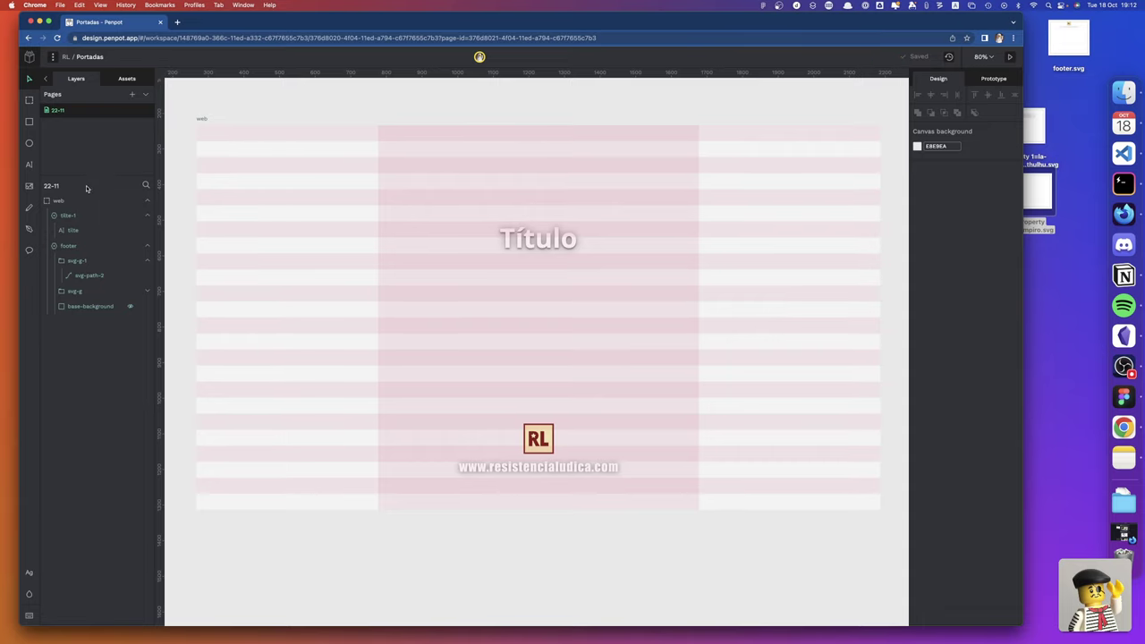
pyautogui.click(123, 78)
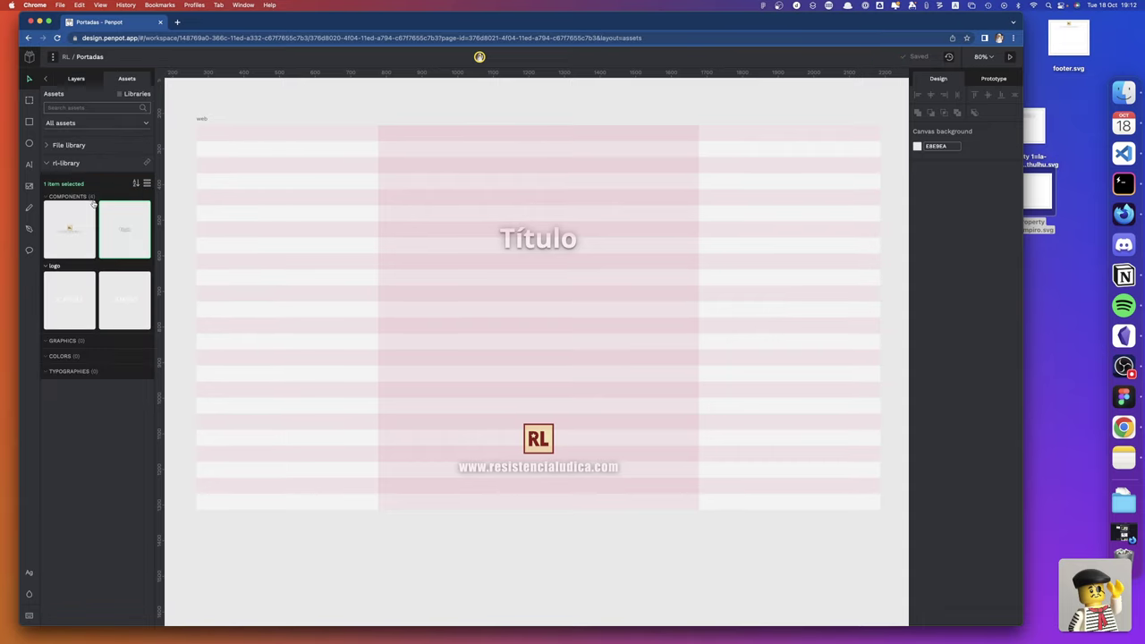
pyautogui.moveTo(71, 304); pyautogui.dragTo(535, 196)
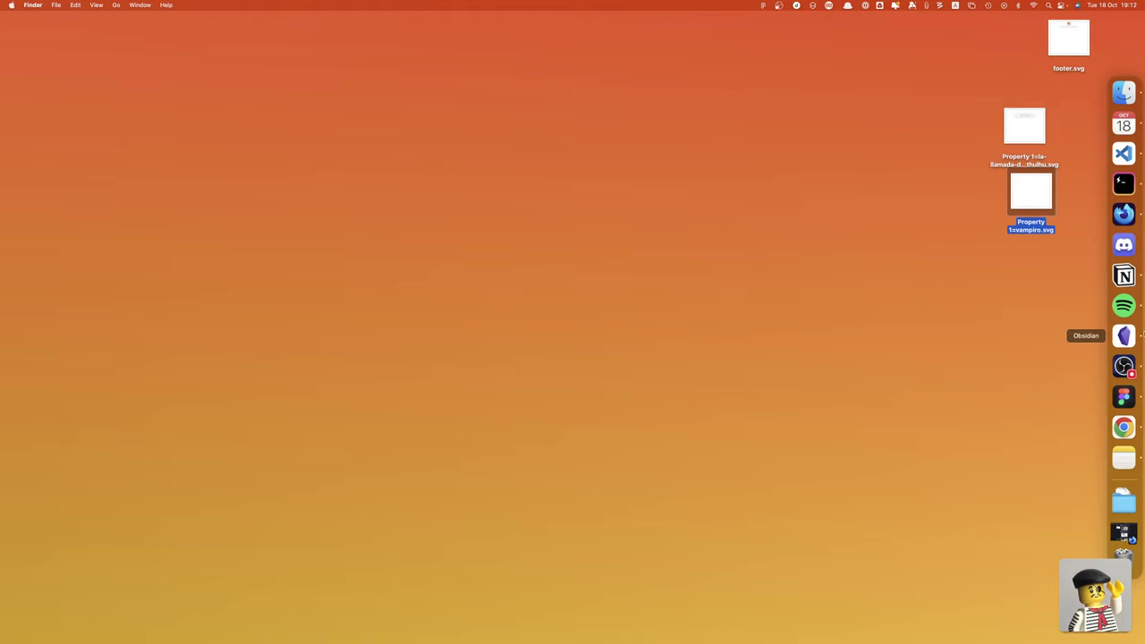
# Bring Figma to the front, showing the Componentes page's grid of game logo components
pyautogui.click(1123, 396)
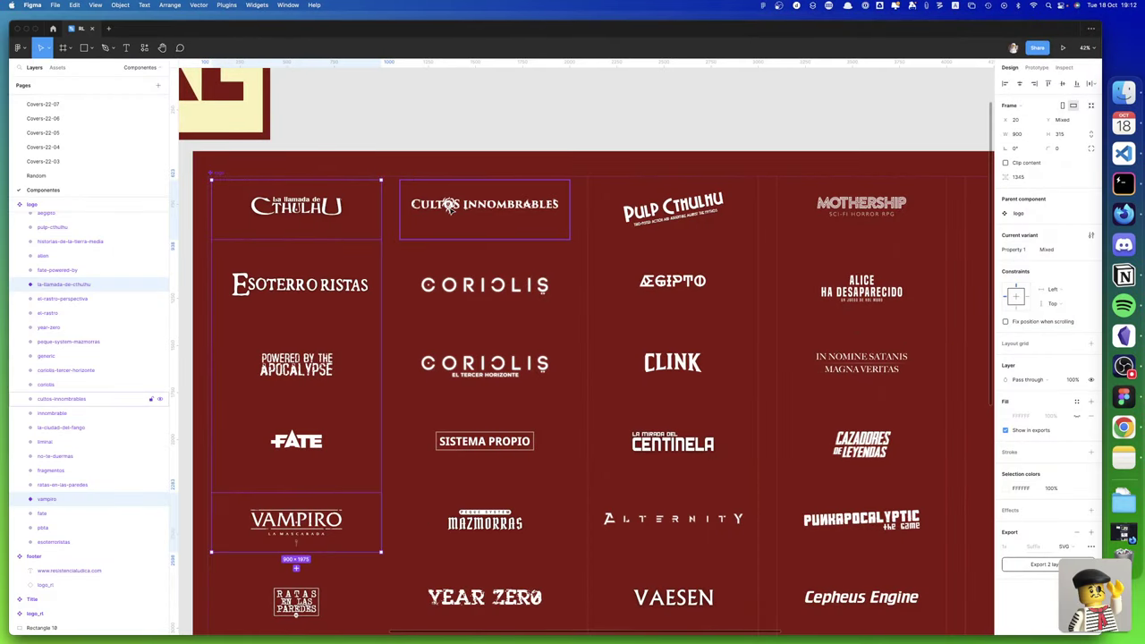
# On Figma's Covers-22-10 page, read the ig and web cover logo positions (X 510, Y 0)
pyautogui.scroll(3, 62, 109)
pyautogui.click(54, 100)
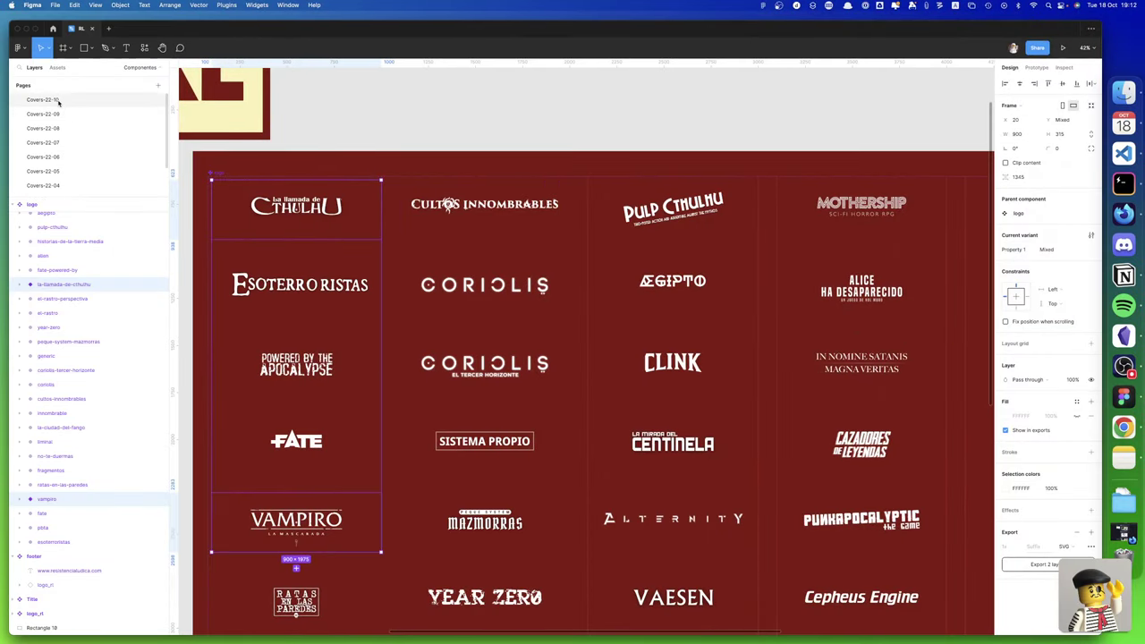
pyautogui.scroll(5, 525, 198)
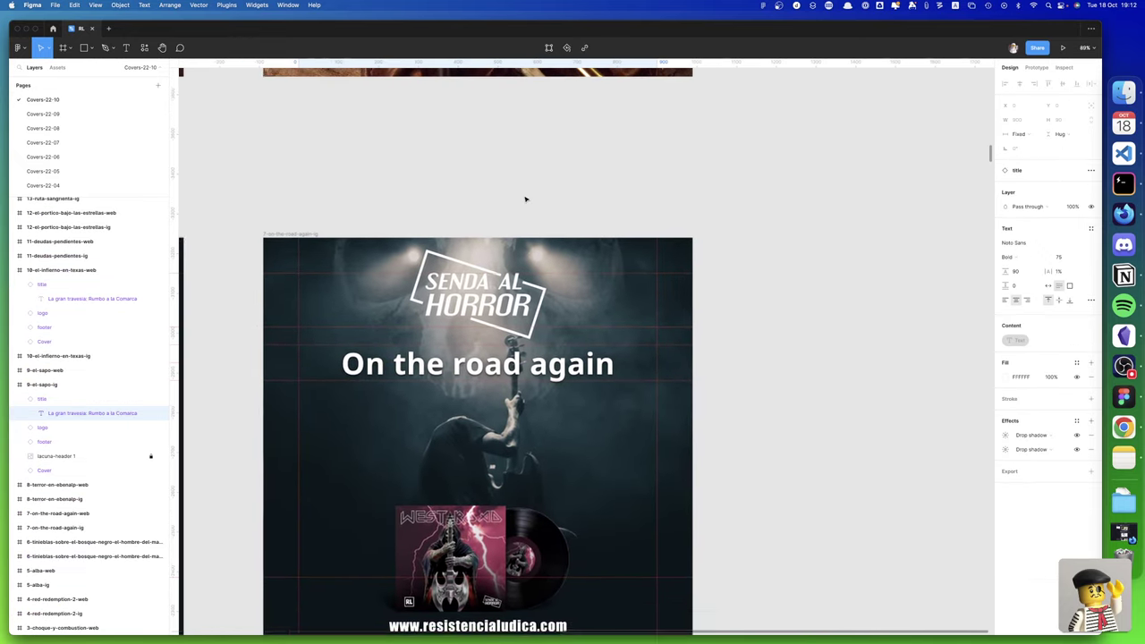
pyautogui.click(497, 302)
pyautogui.moveTo(89, 557)
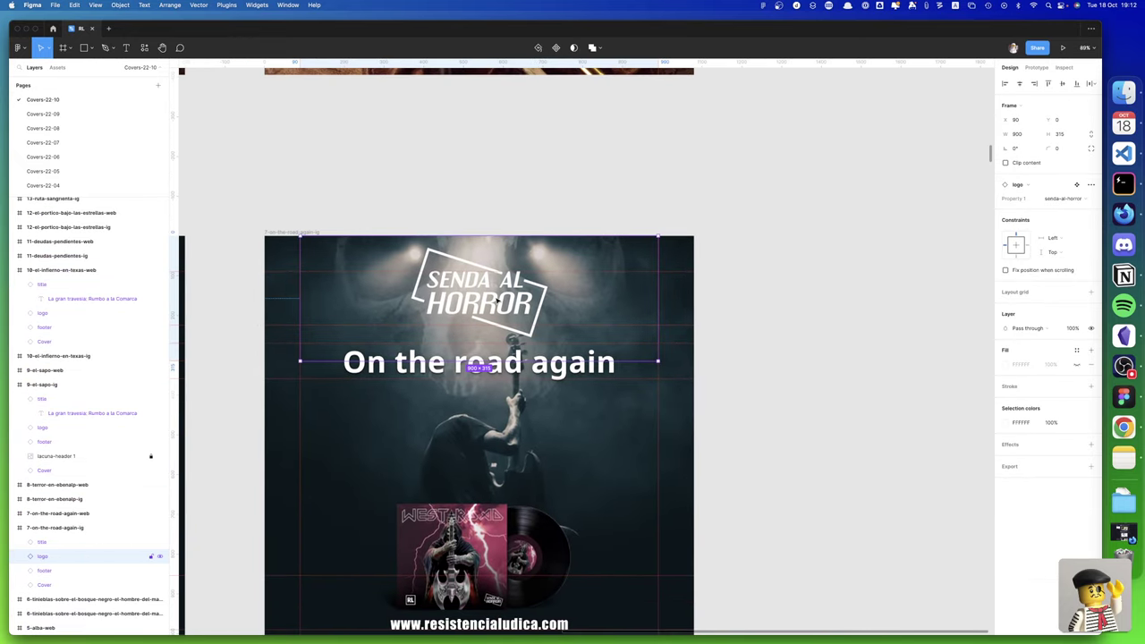
pyautogui.hscroll(-2, 496, 299)
pyautogui.hscroll(-5, 495, 299)
pyautogui.hscroll(-2, 495, 299)
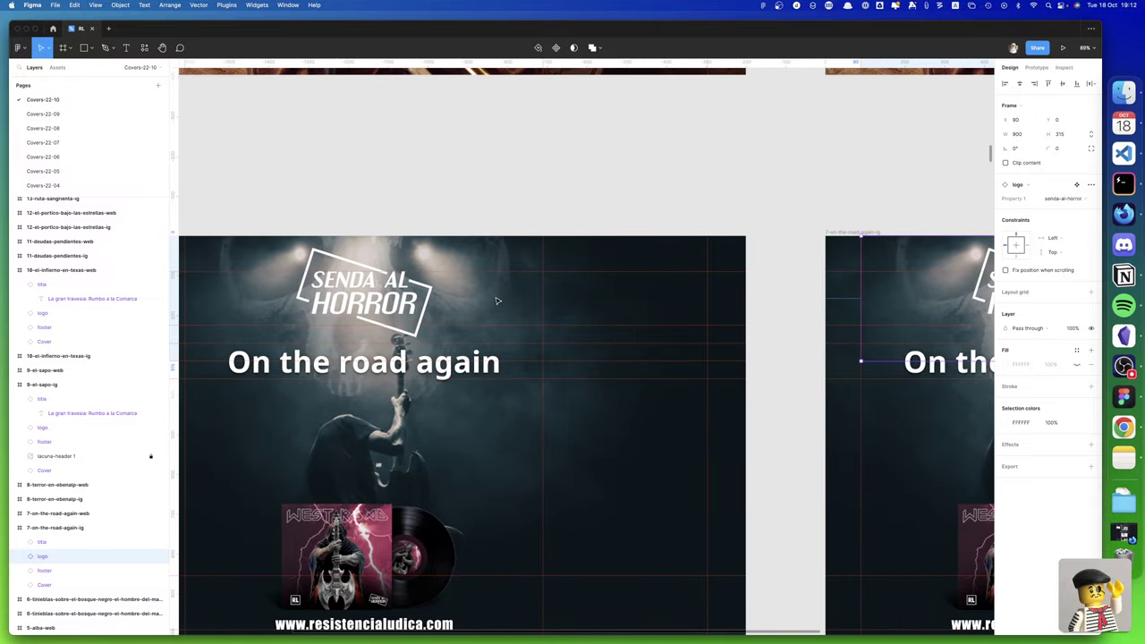
pyautogui.hscroll(-2, 496, 299)
pyautogui.click(480, 298)
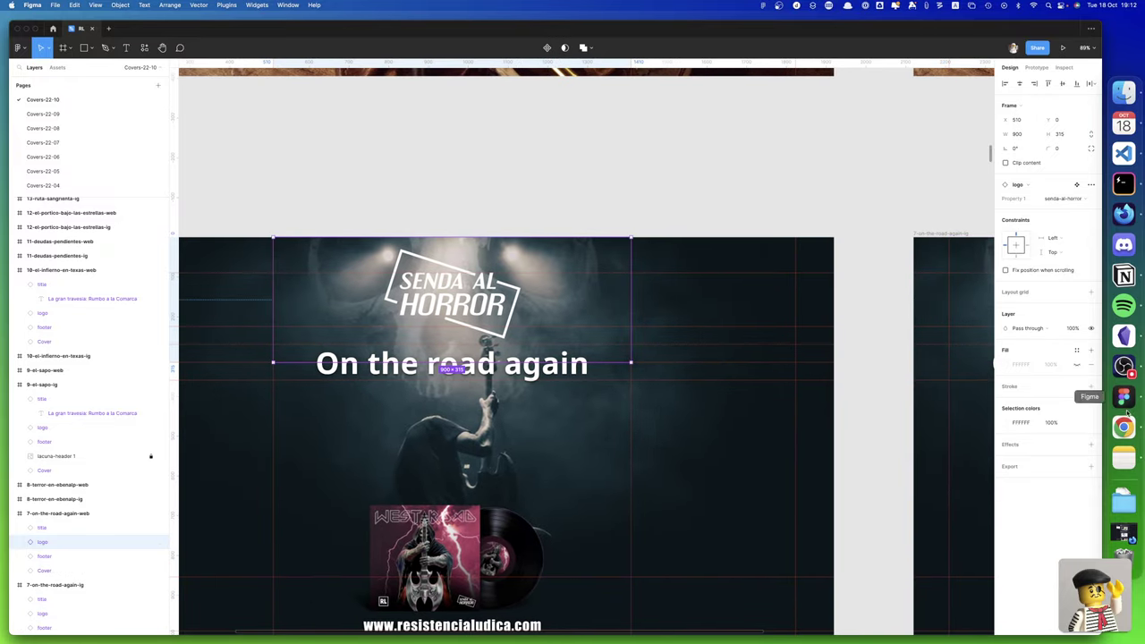
pyautogui.click(1123, 426)
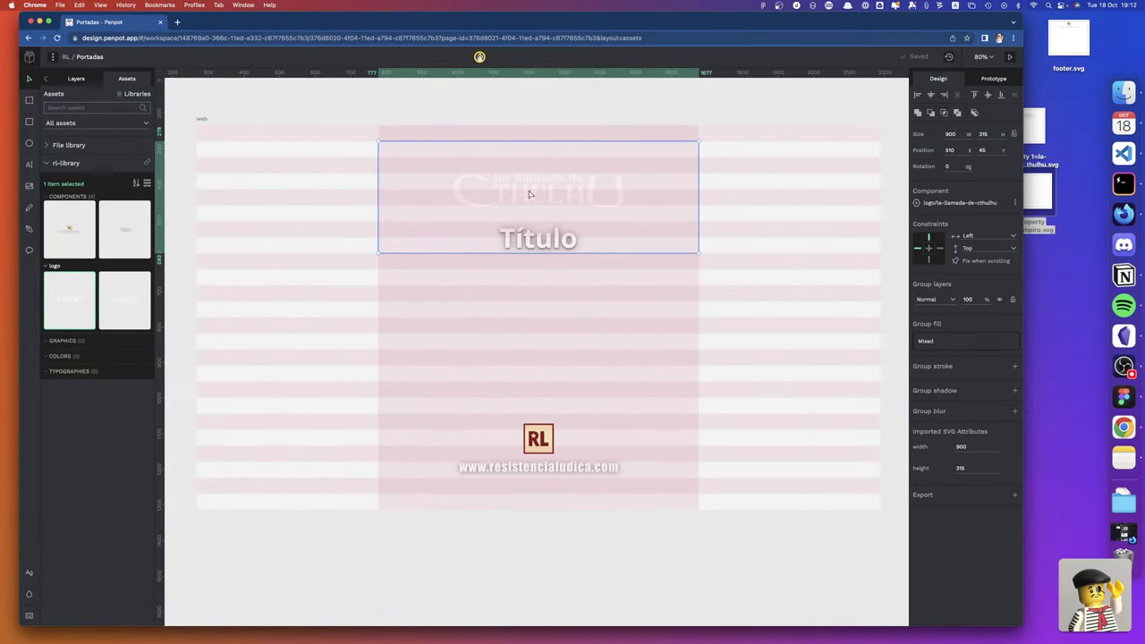
# Drag the Cthulhu logo up to X 510, Y 0 and check its layer in Layers
pyautogui.moveTo(528, 194); pyautogui.dragTo(528, 179)
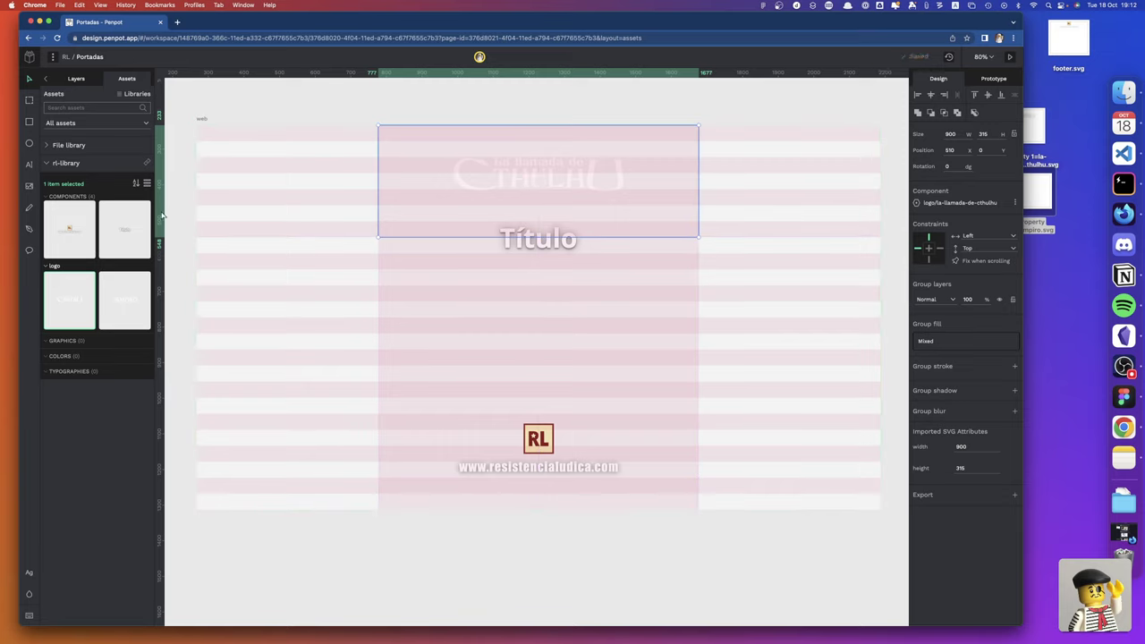
pyautogui.click(73, 78)
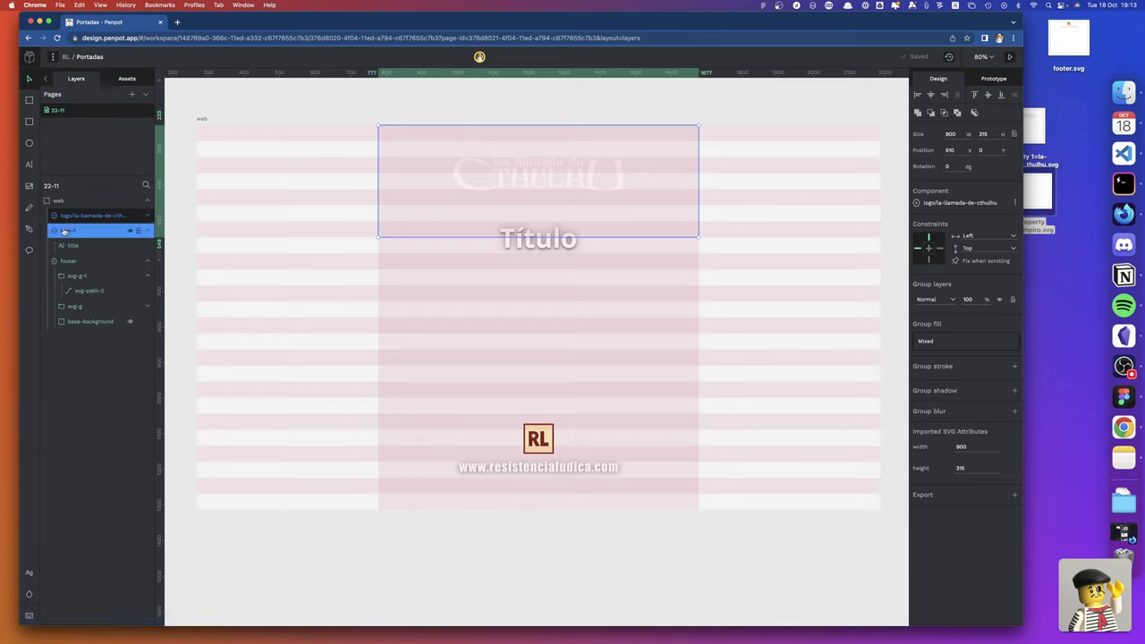
pyautogui.rightClick(115, 216)
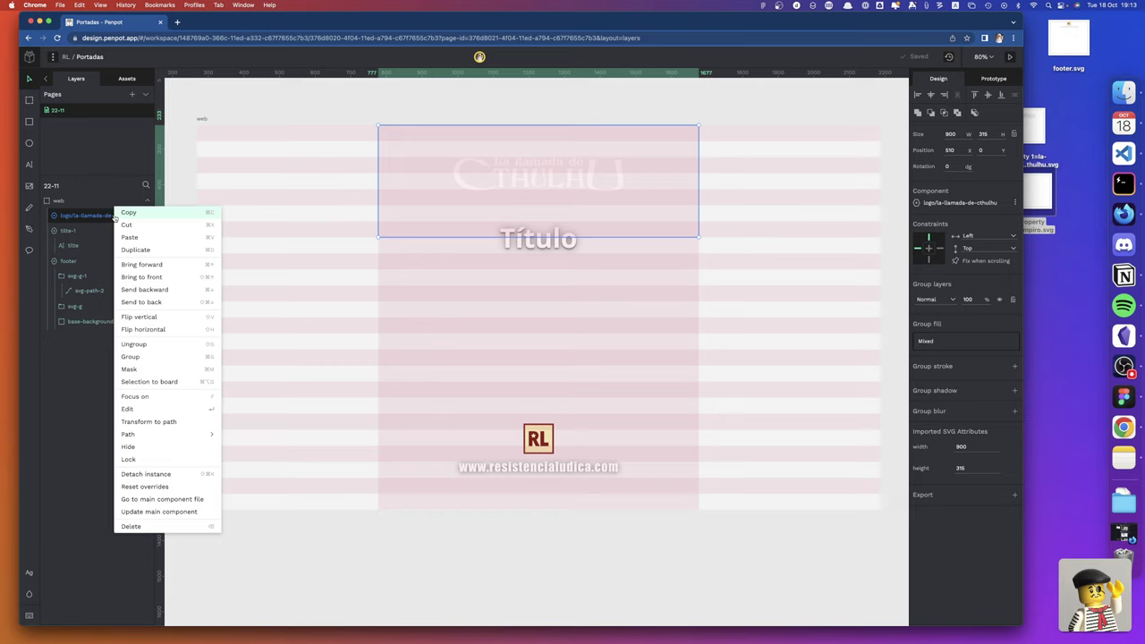
pyautogui.press('Escape')
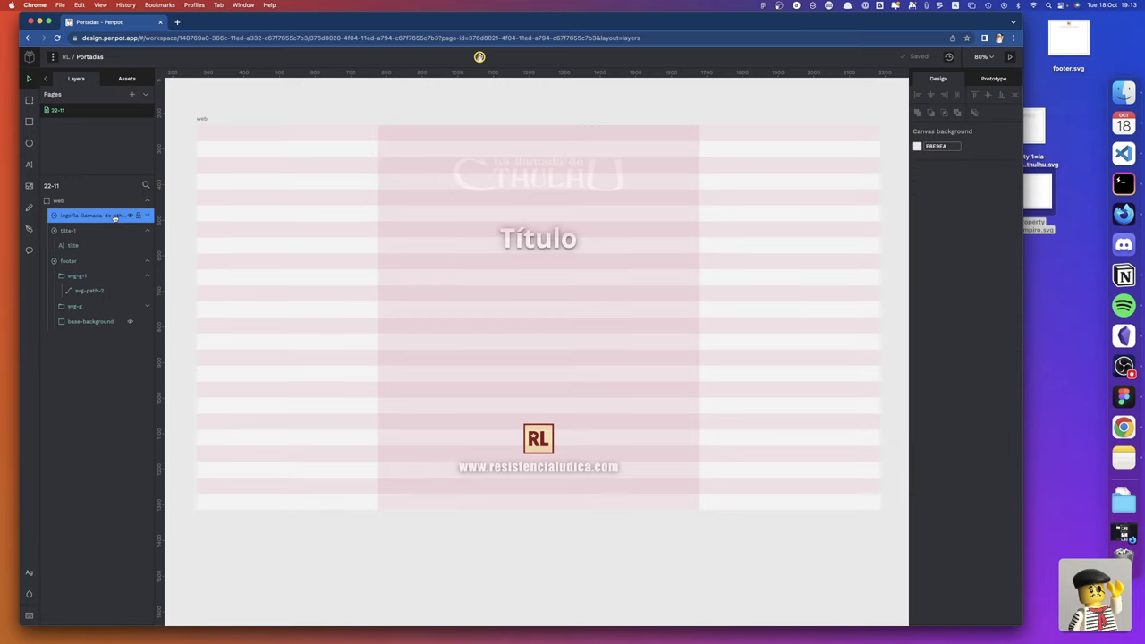
pyautogui.click(67, 233)
pyautogui.moveTo(79, 212); pyautogui.dragTo(78, 214)
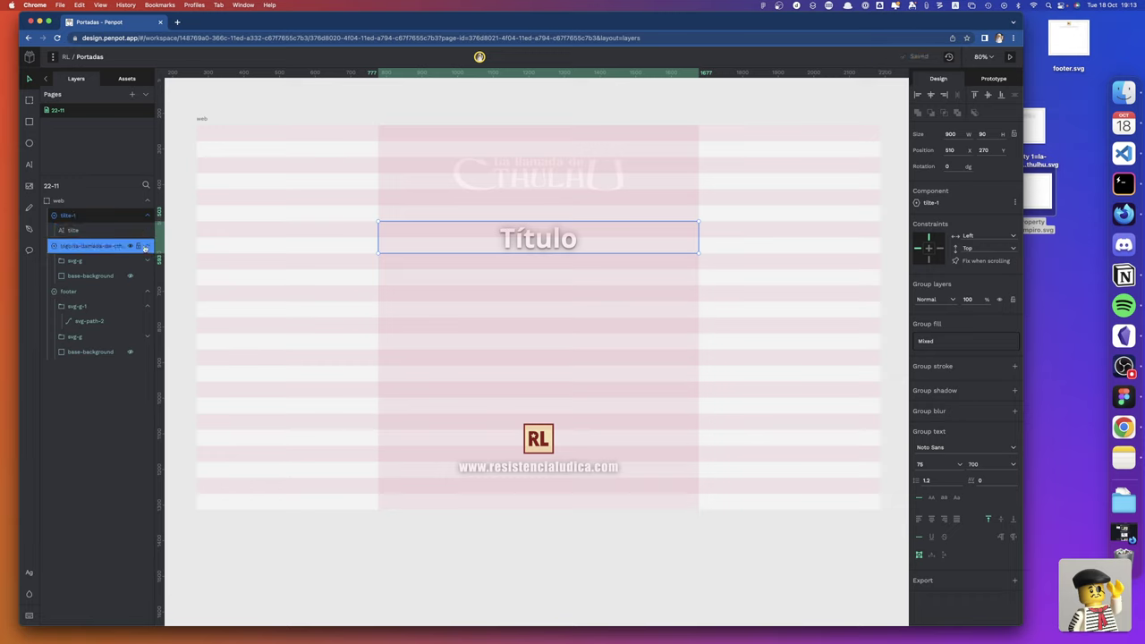
pyautogui.click(147, 216)
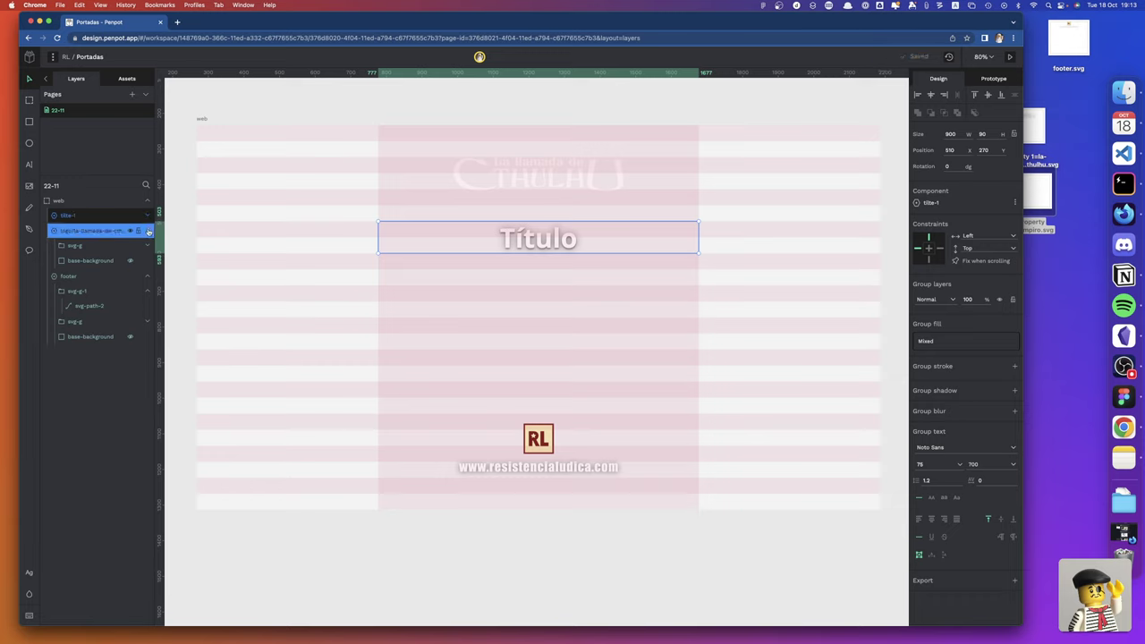
pyautogui.click(147, 231)
pyautogui.click(132, 277)
pyautogui.click(147, 245)
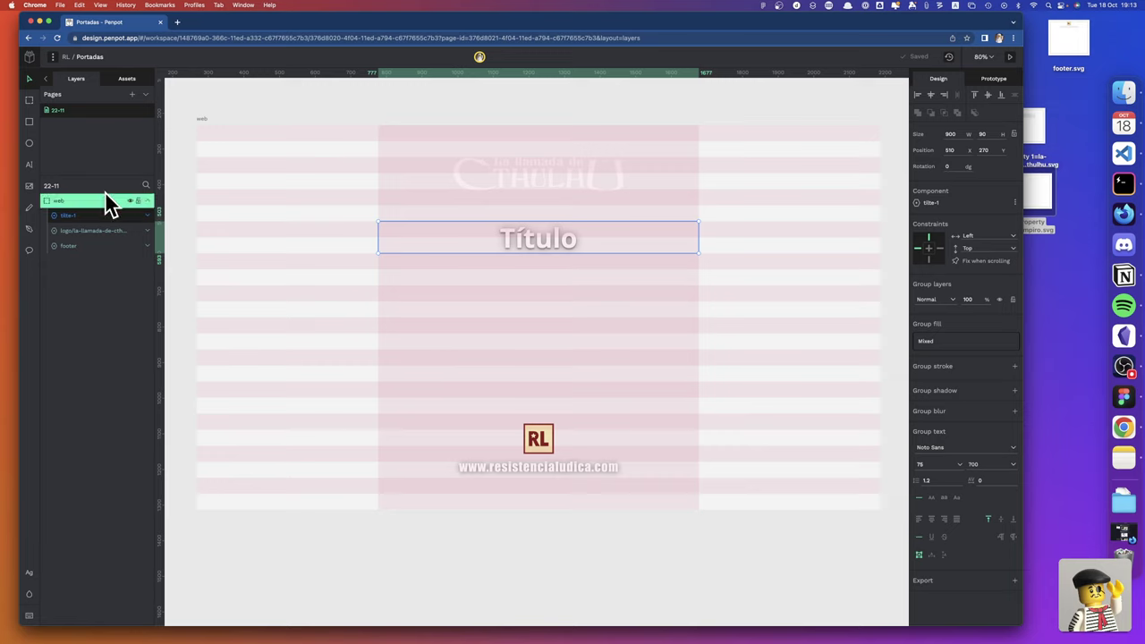
pyautogui.click(148, 230)
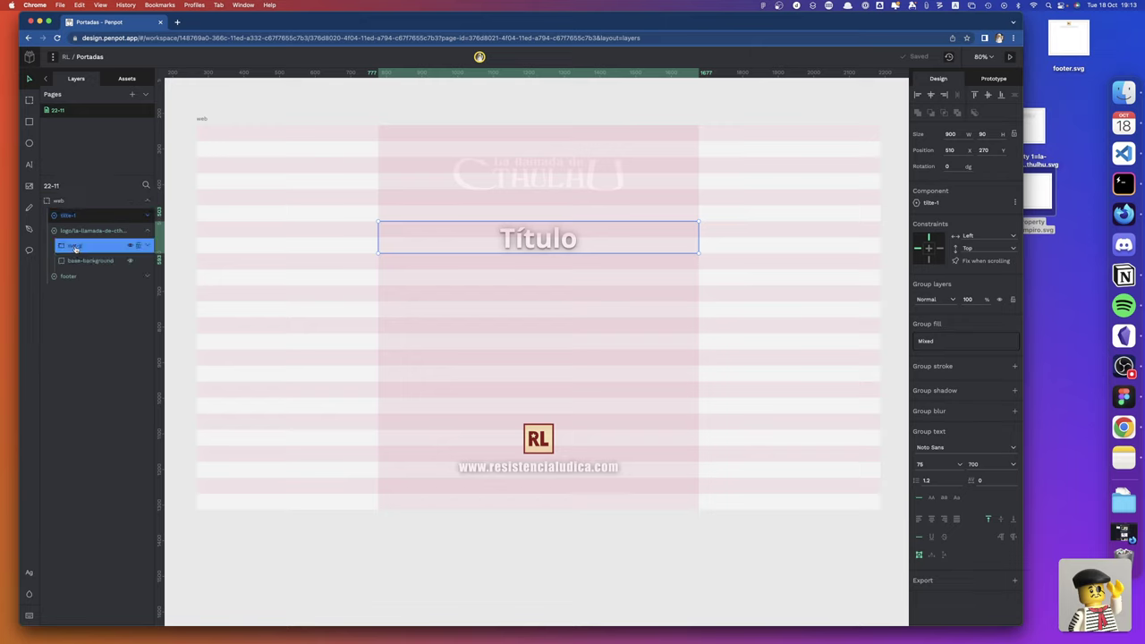
pyautogui.click(86, 261)
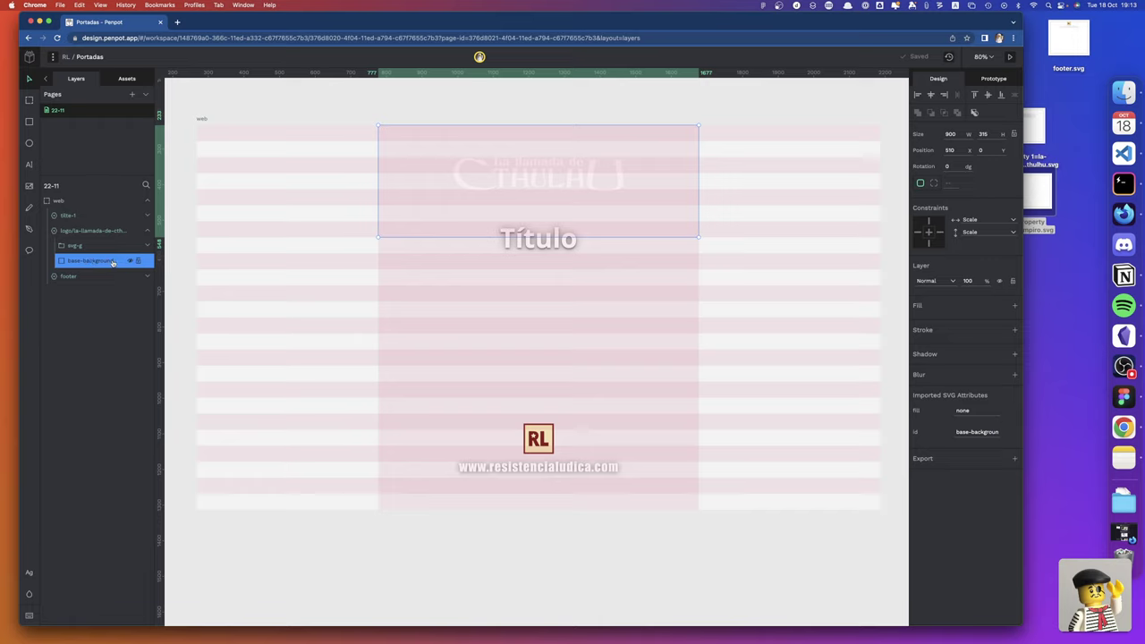
pyautogui.press('Delete')
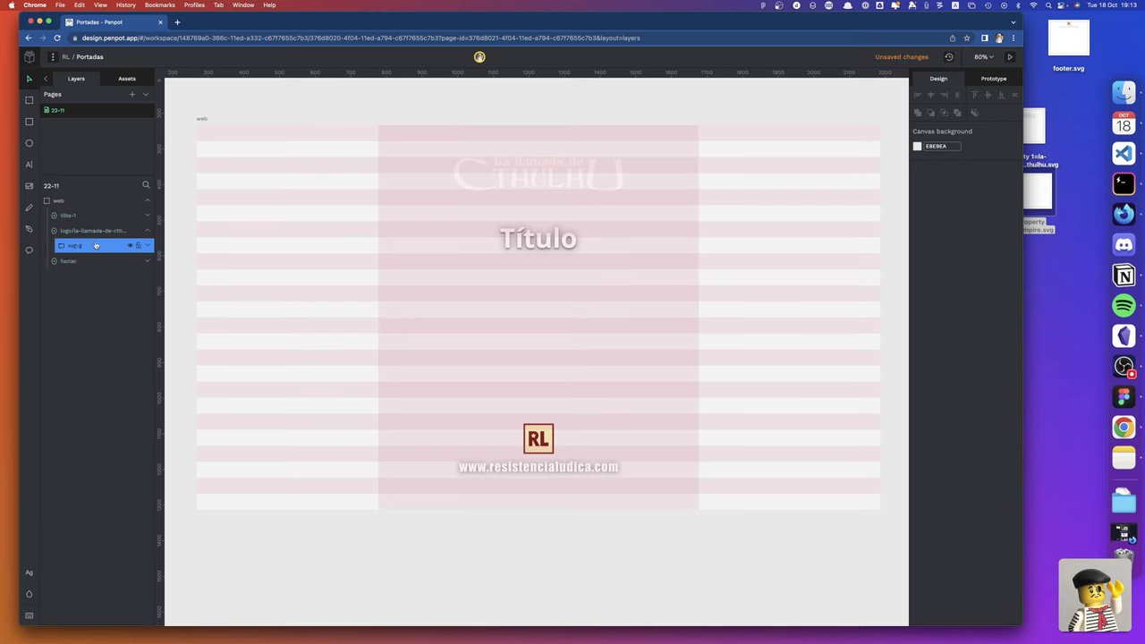
pyautogui.click(88, 232)
pyautogui.press('super+z')
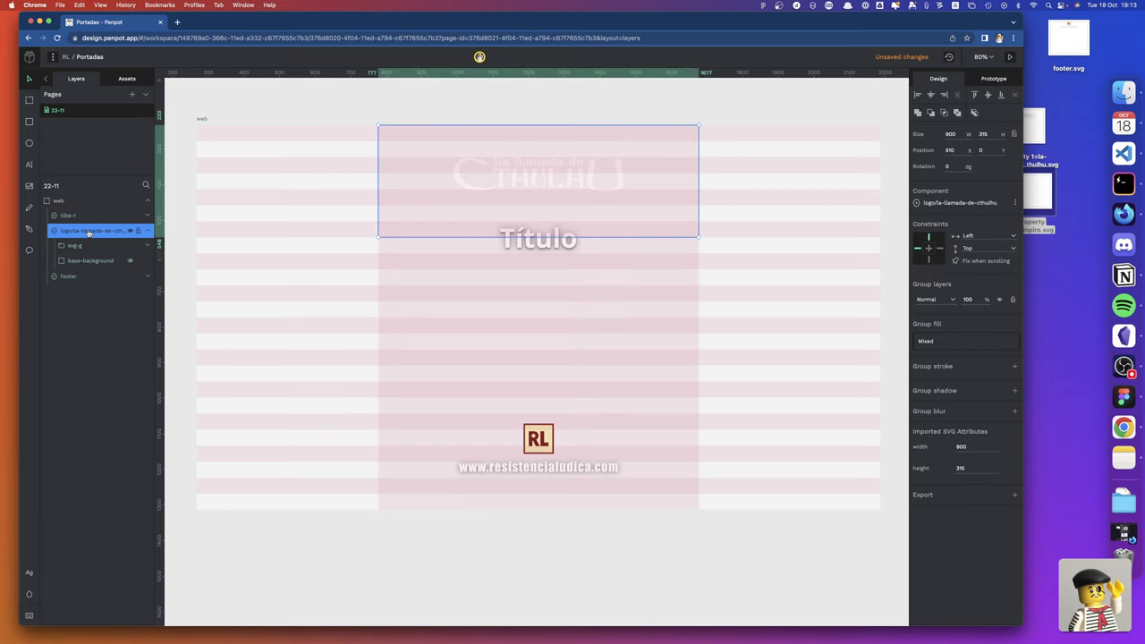
pyautogui.click(74, 245)
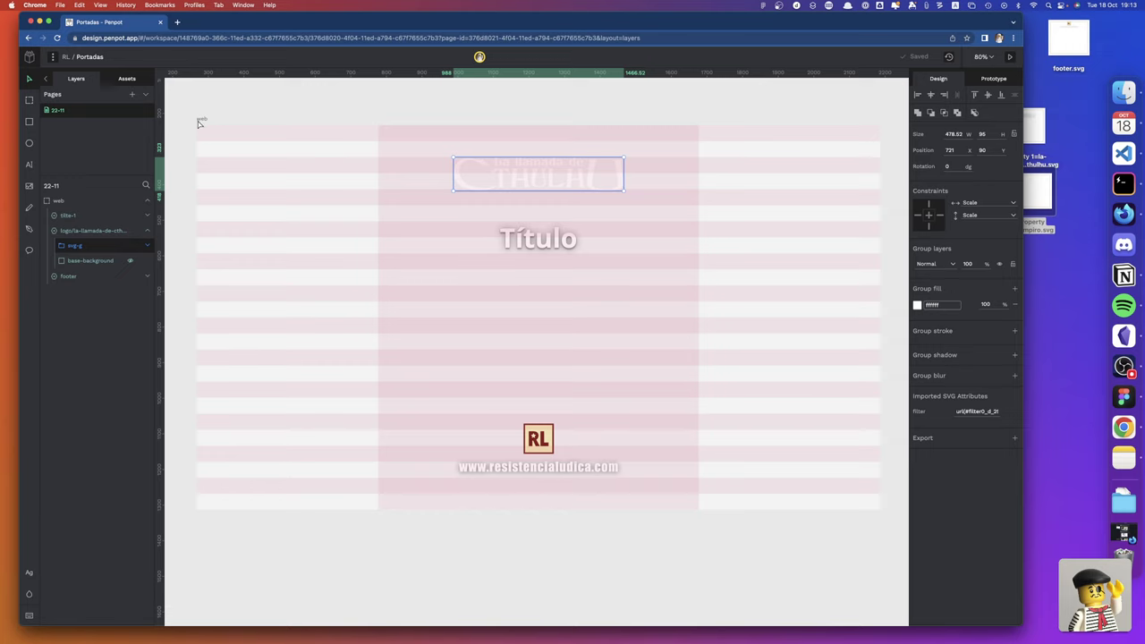
# Draw a rectangle over the whole cover board and move it beneath all the artwork
pyautogui.press('Escape')
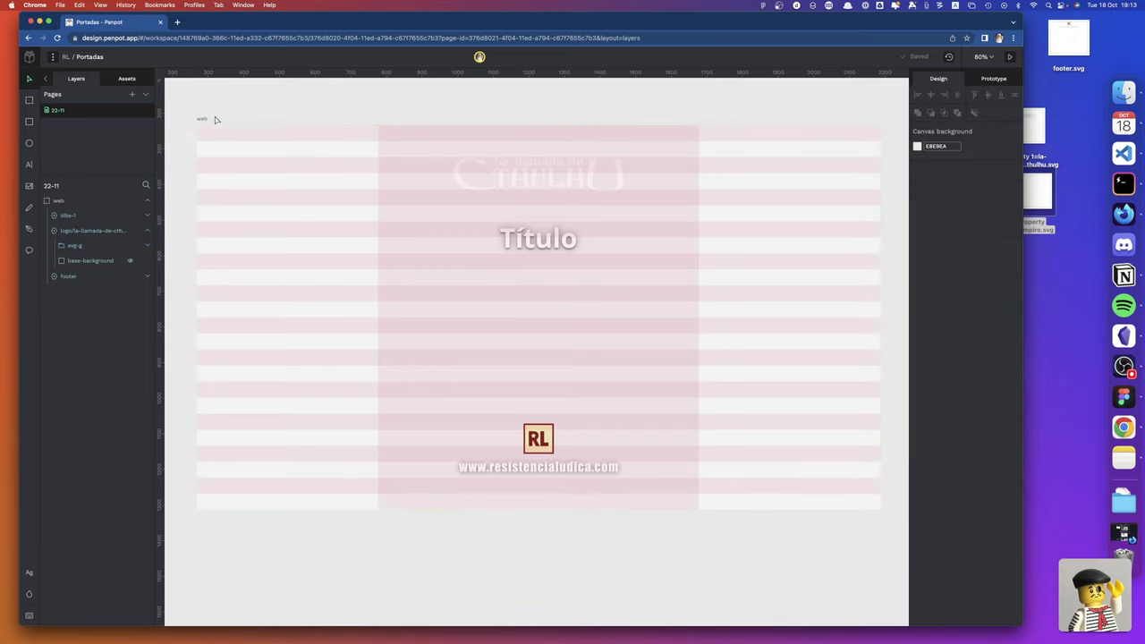
pyautogui.press('r')
pyautogui.moveTo(292, 203)
pyautogui.mouseDown()
pyautogui.moveTo(894, 515)
pyautogui.moveTo(880, 506)
pyautogui.mouseUp()
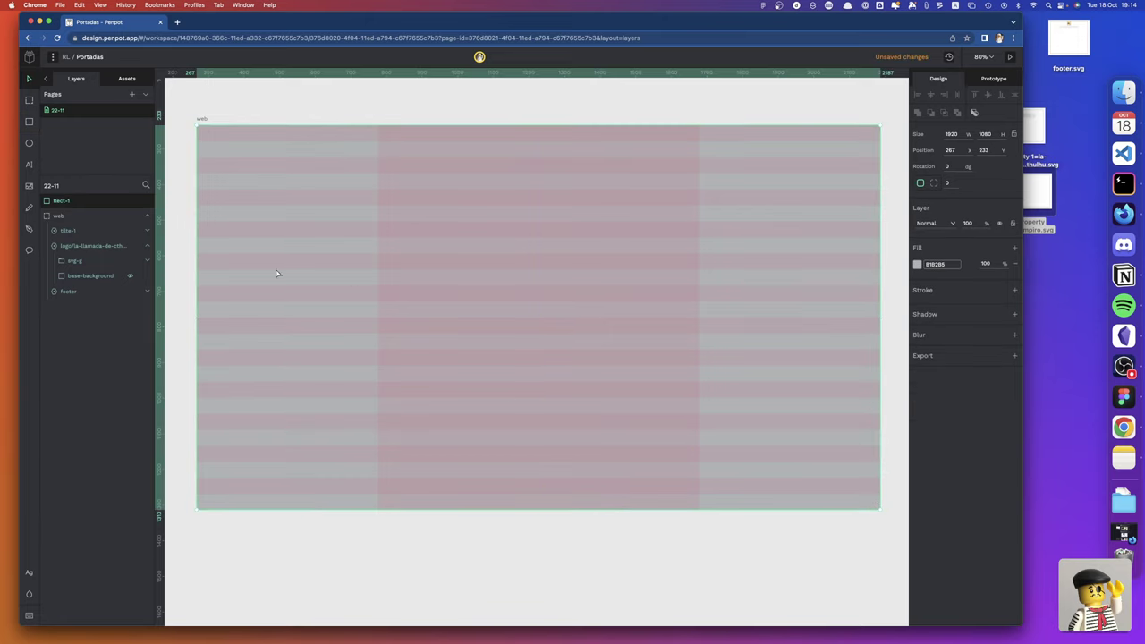
pyautogui.moveTo(60, 201); pyautogui.dragTo(65, 281)
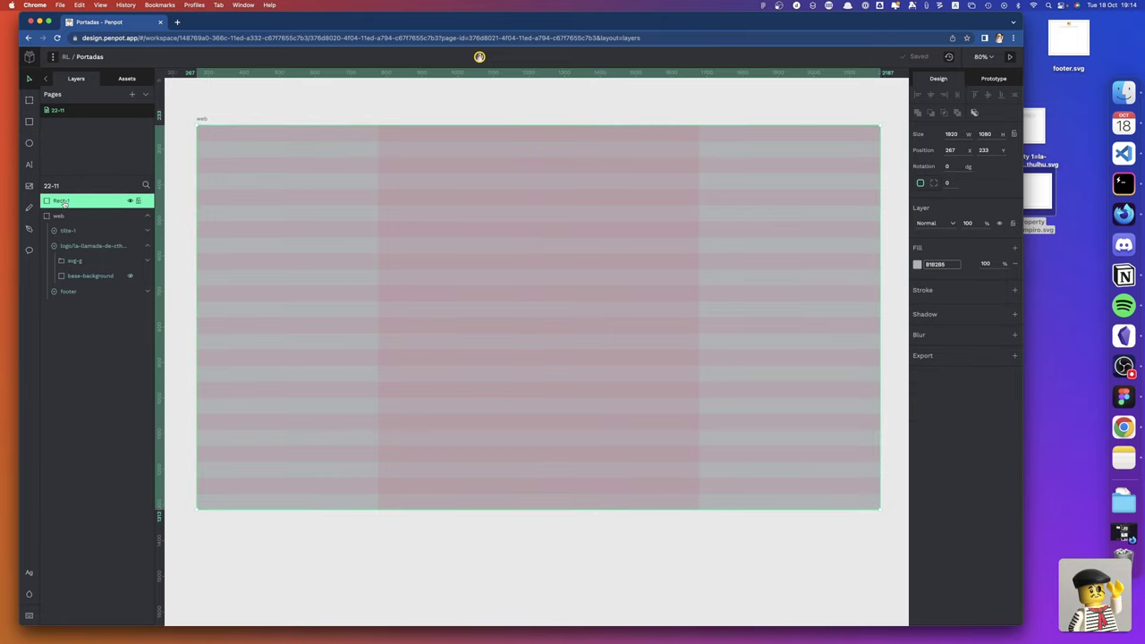
pyautogui.moveTo(65, 281); pyautogui.dragTo(71, 300)
pyautogui.click(71, 297)
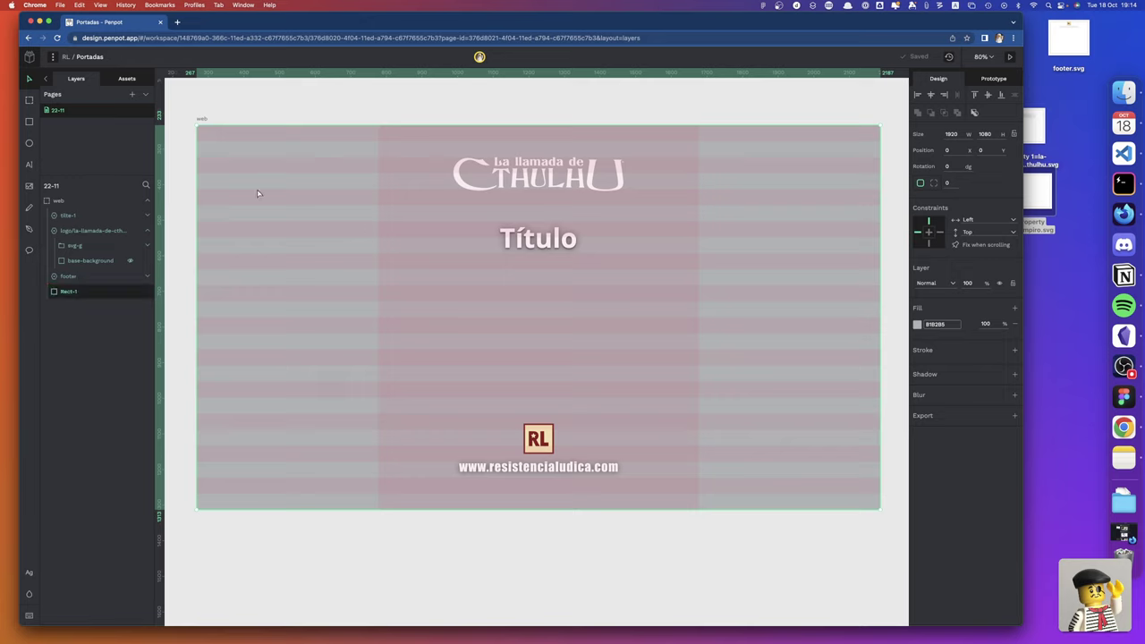
# Add a drop shadow to the Cthulhu logo's svg-g group, then switch to Figma
pyautogui.click(80, 215)
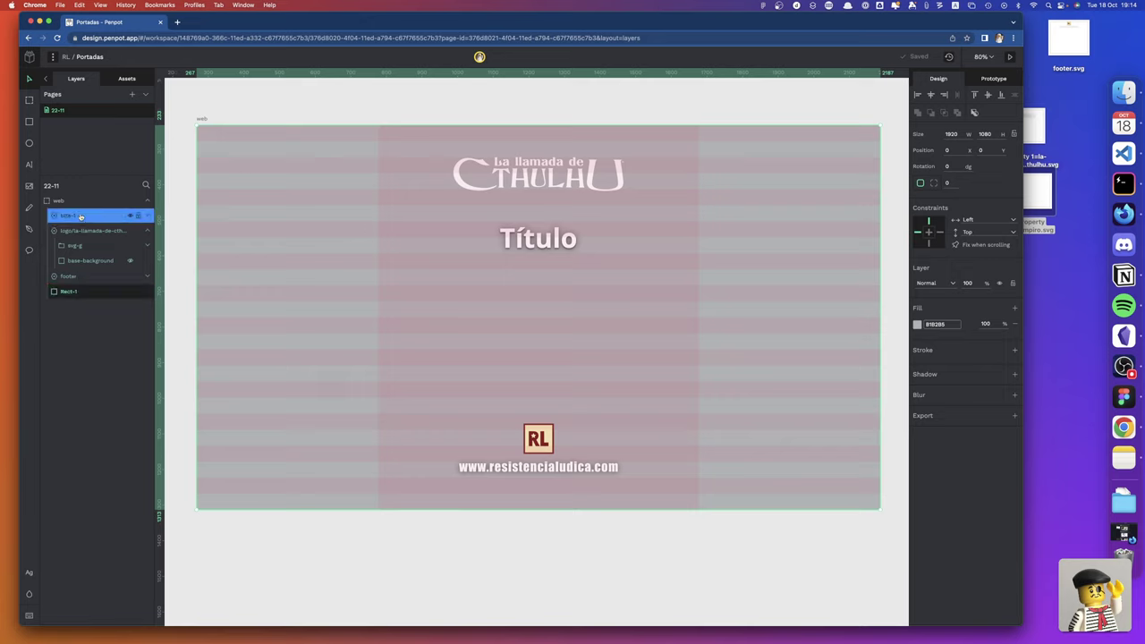
pyautogui.click(549, 185)
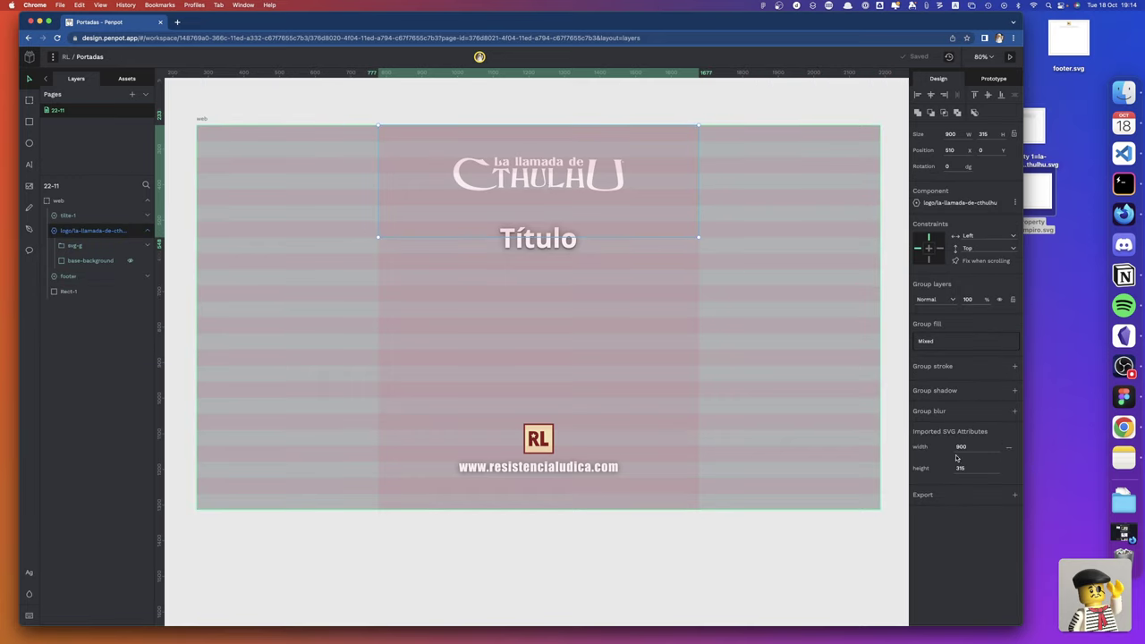
pyautogui.click(80, 245)
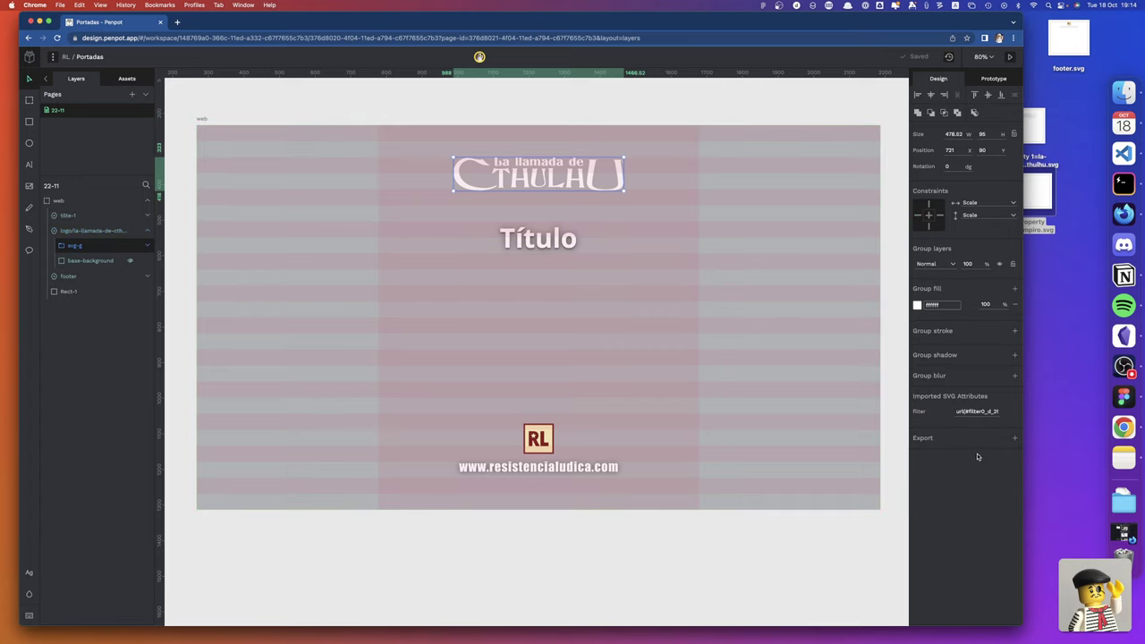
pyautogui.click(1014, 355)
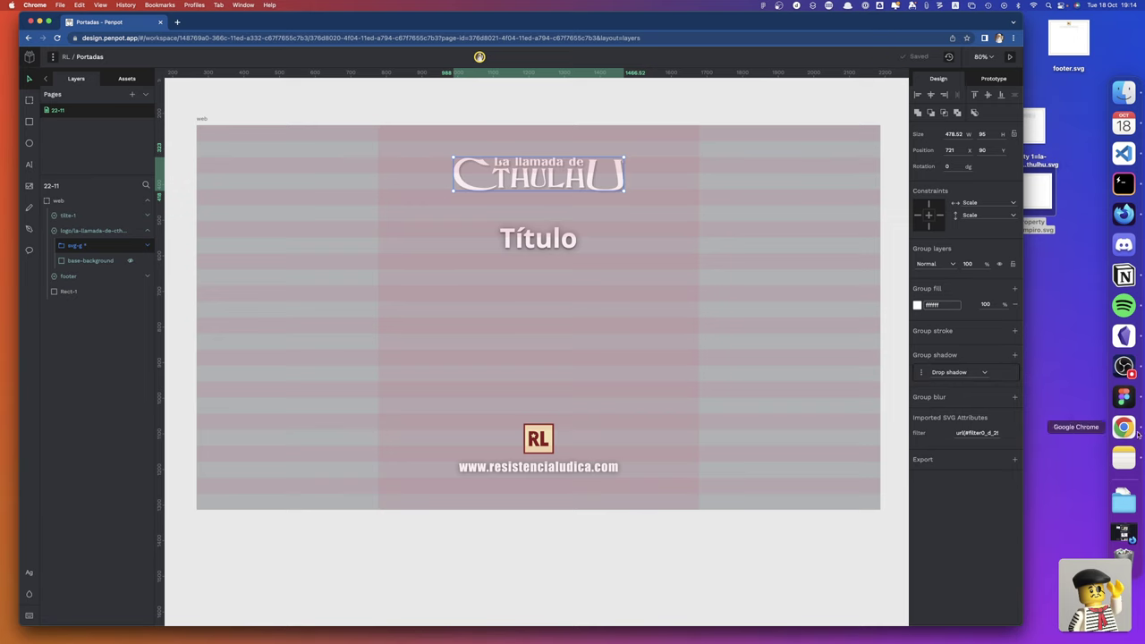
pyautogui.click(1123, 396)
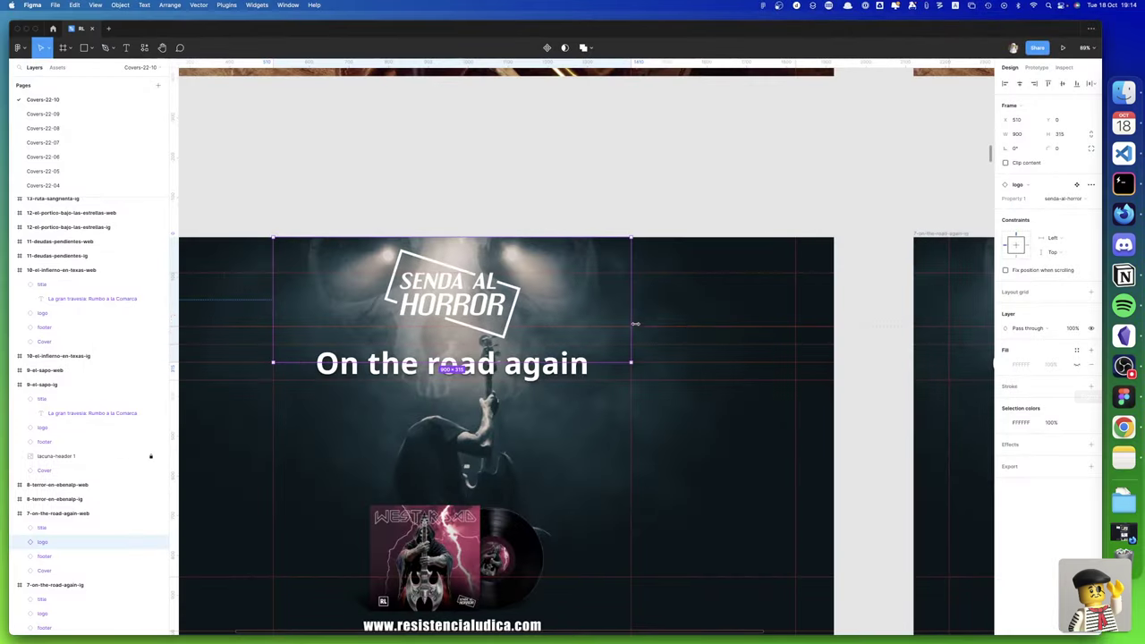
# Read the Figma Cthulhu logo's drop shadow (y 4, blur 30, 45% black), then return to Penpot
pyautogui.scroll(10, 428, 241)
pyautogui.scroll(10, 420, 237)
pyautogui.scroll(10, 413, 233)
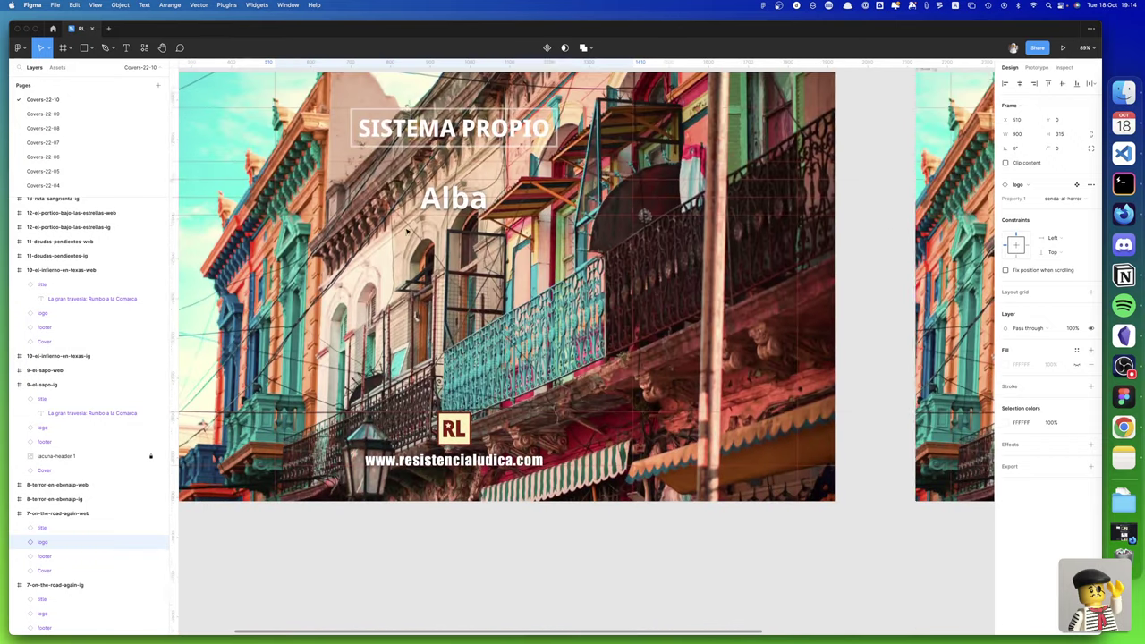
pyautogui.scroll(10, 407, 231)
pyautogui.scroll(10, 407, 230)
pyautogui.scroll(8, 406, 231)
pyautogui.scroll(5, 407, 231)
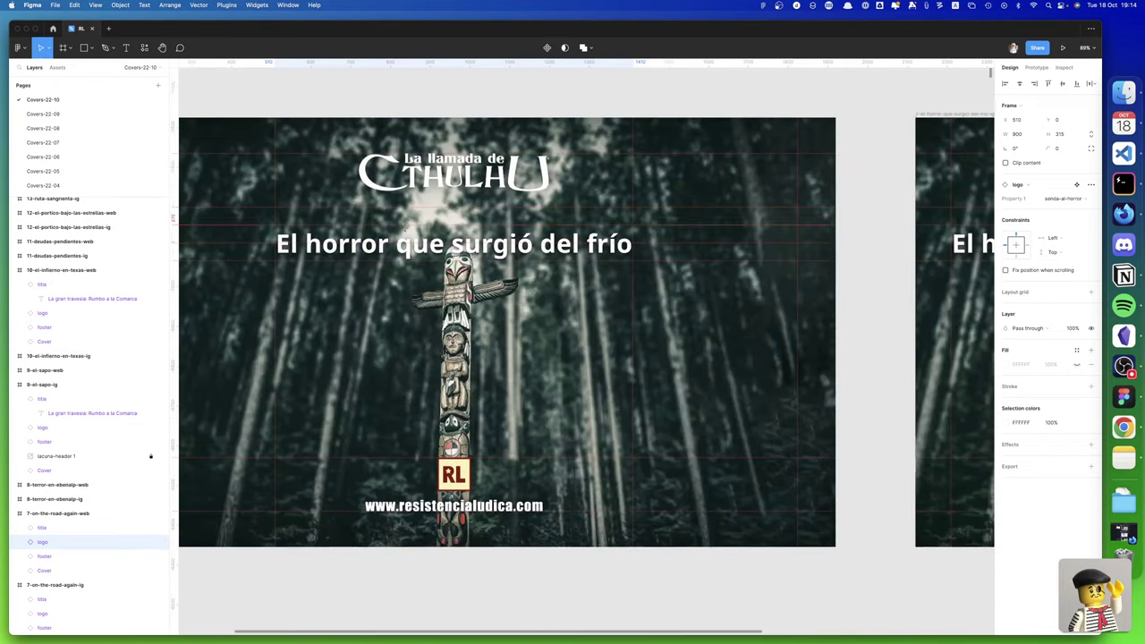
pyautogui.scroll(4, 407, 232)
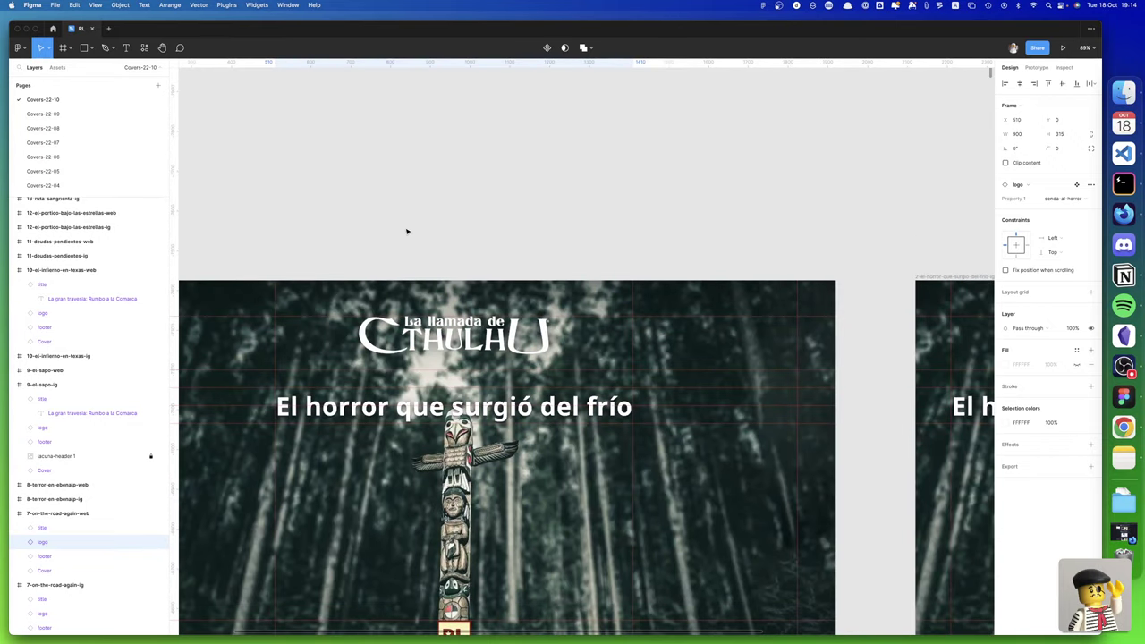
pyautogui.doubleClick(440, 348)
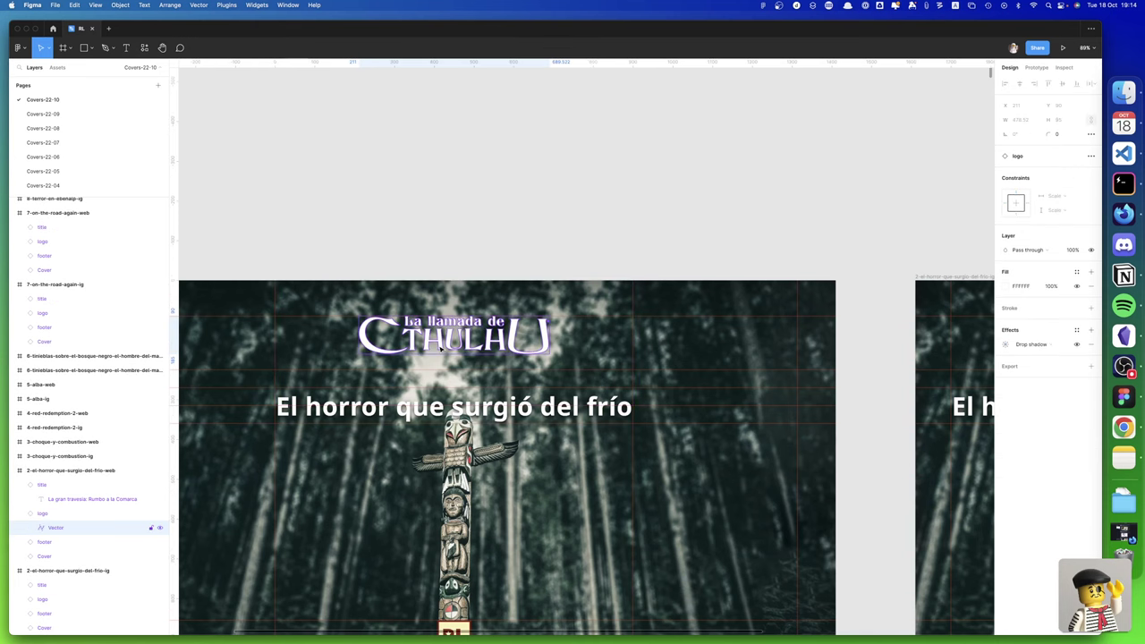
pyautogui.click(1004, 344)
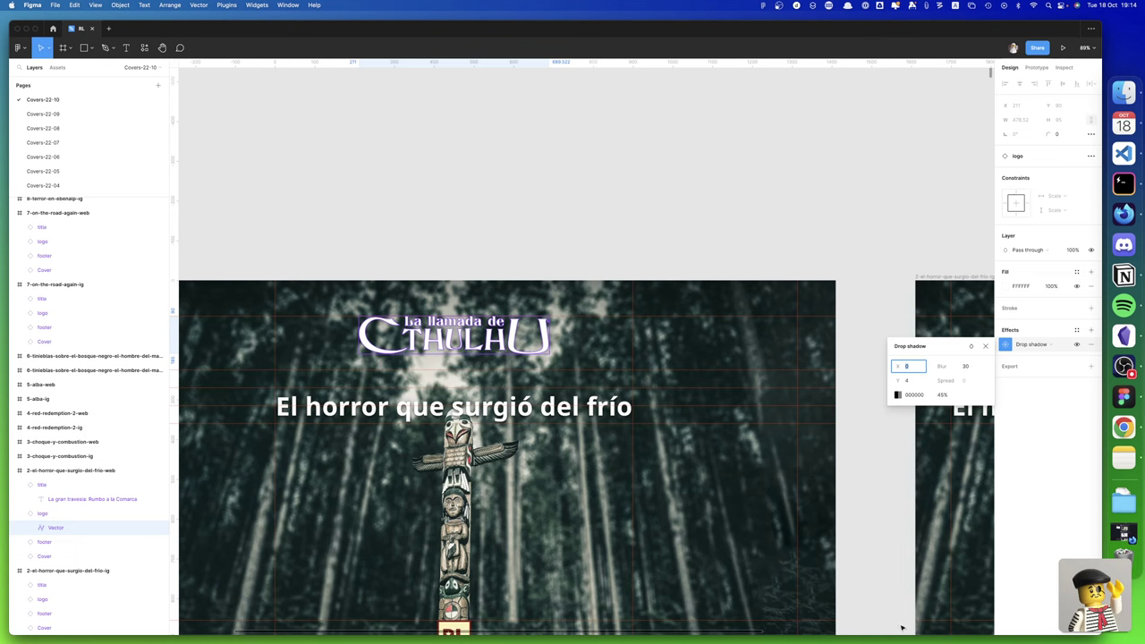
pyautogui.click(1124, 426)
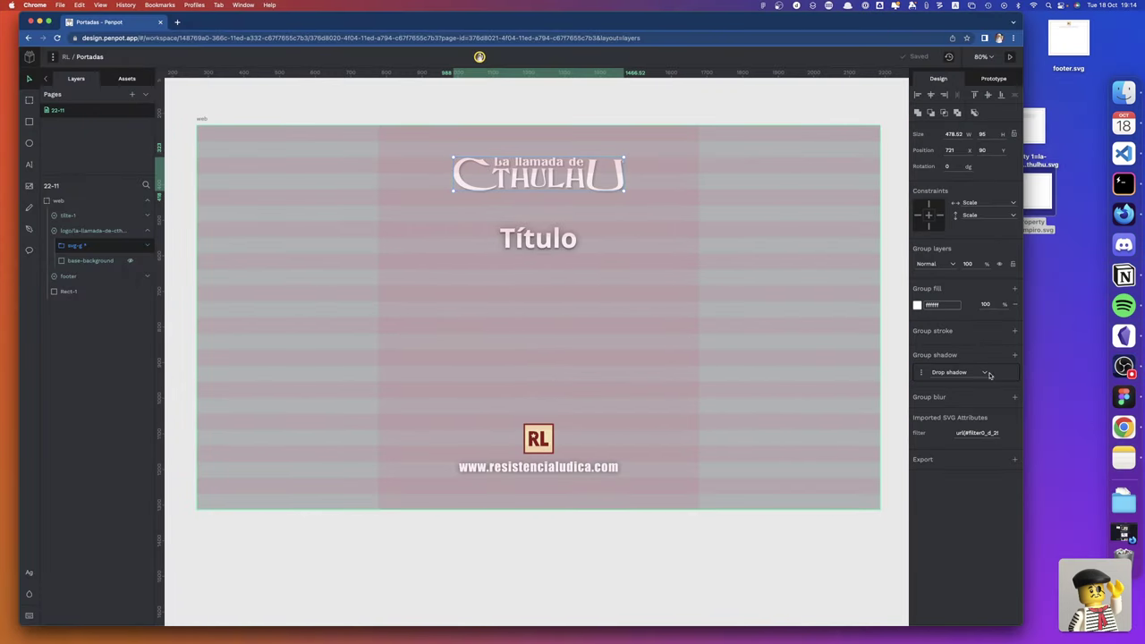
pyautogui.moveTo(947, 371)
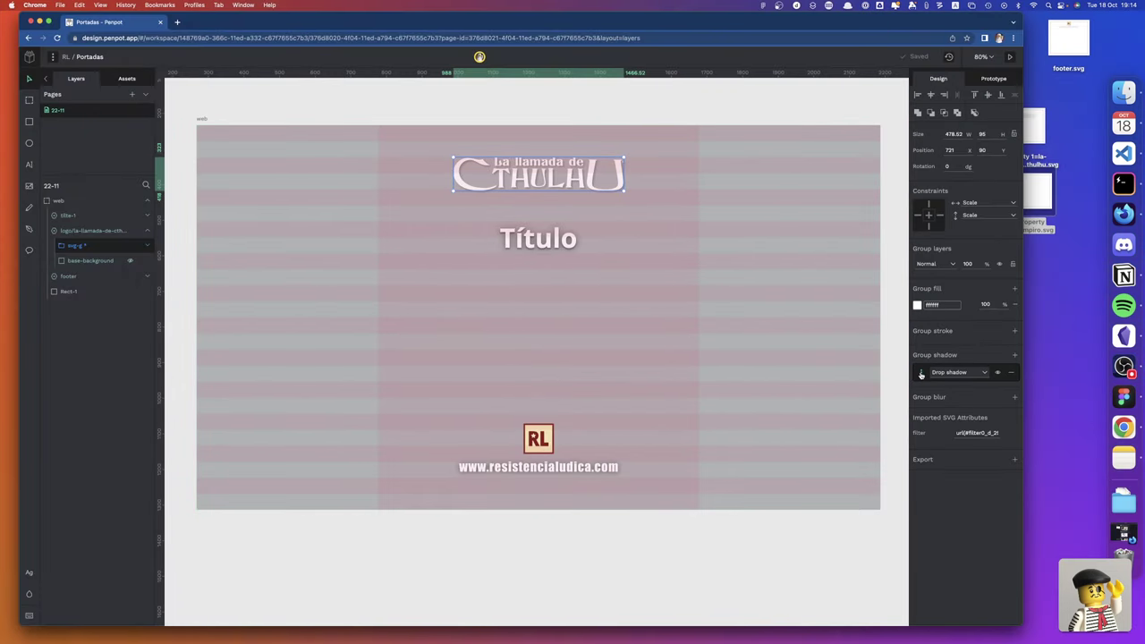
# Set the Penpot logo shadow to X 0, Y 4, blur 30 and 45% black opacity
pyautogui.click(921, 373)
pyautogui.click(930, 394)
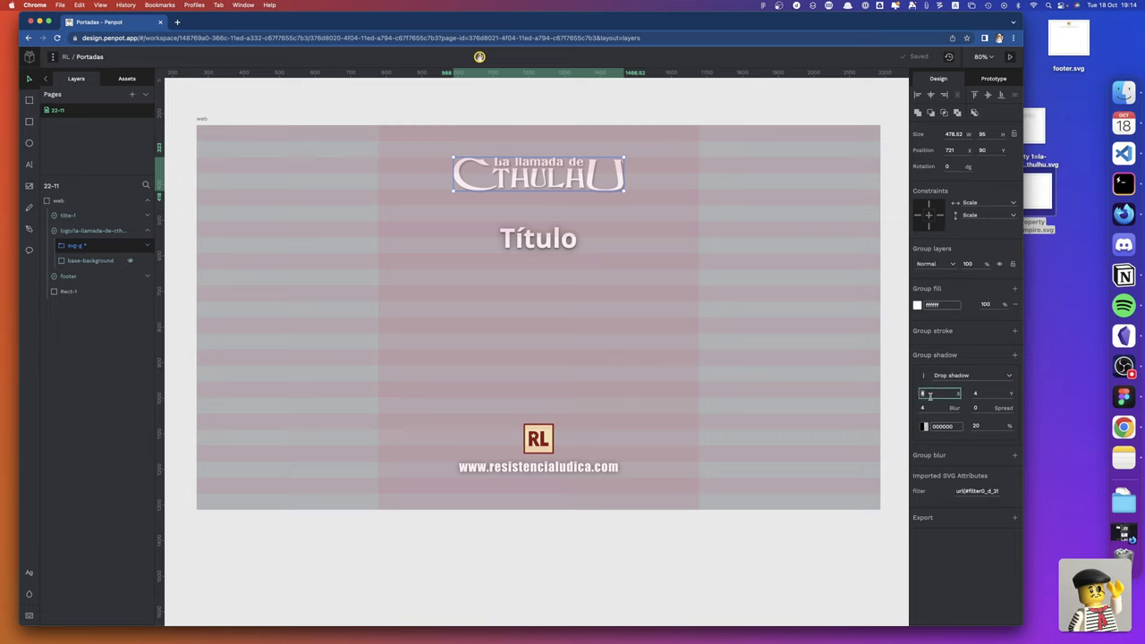
pyautogui.write('0')
pyautogui.press('Tab')
pyautogui.press('Tab')
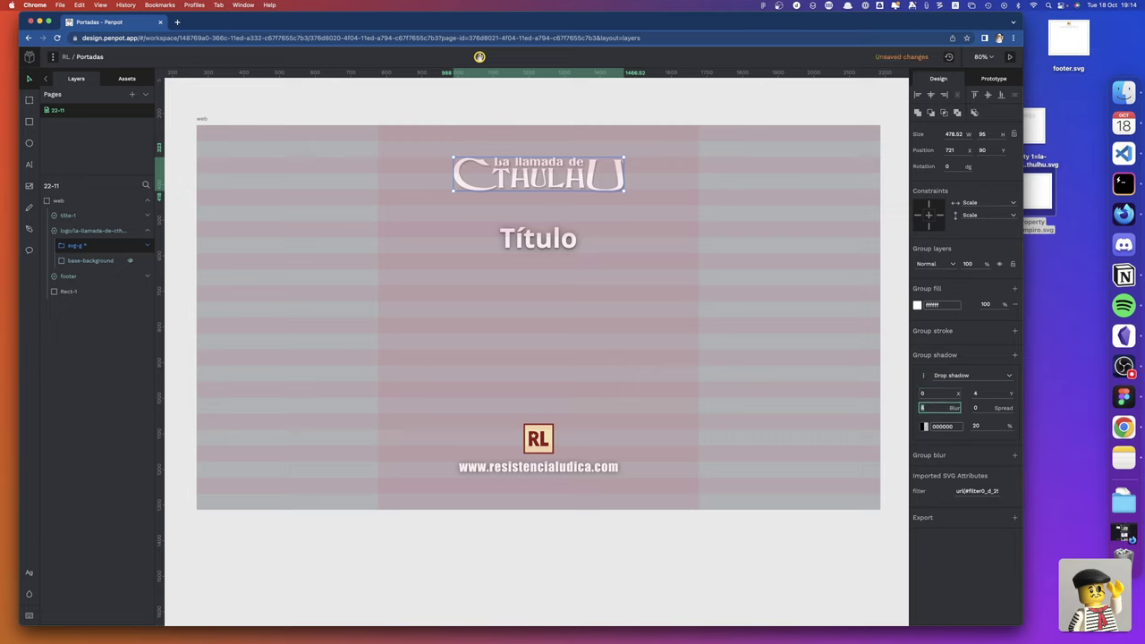
pyautogui.write('30')
pyautogui.press('Tab')
pyautogui.press('Tab')
pyautogui.press('Tab')
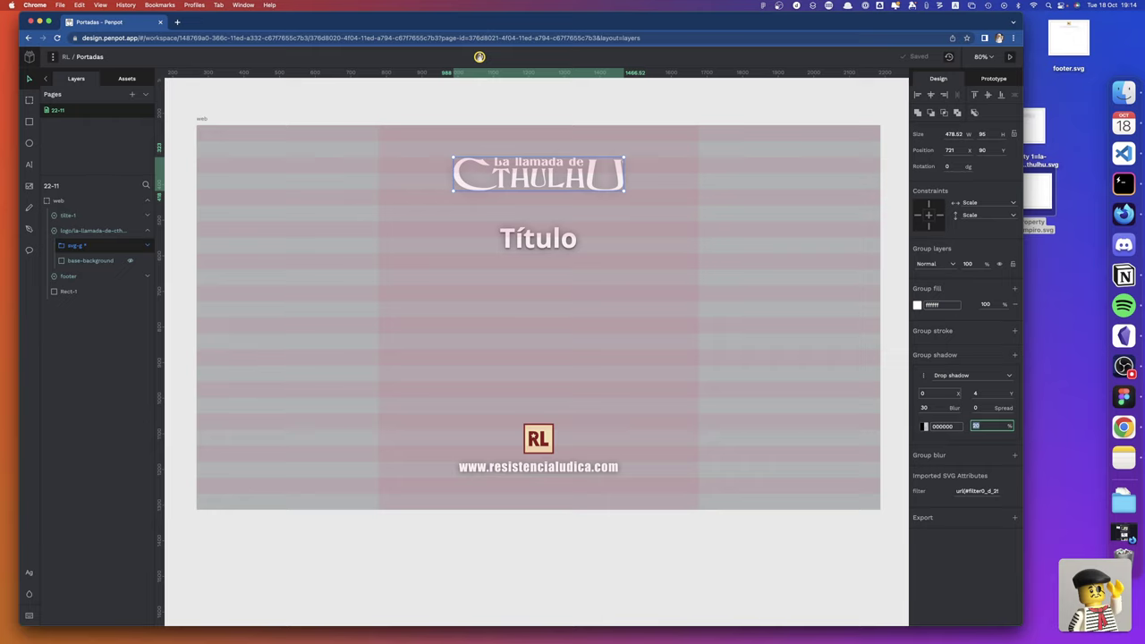
pyautogui.write('45')
pyautogui.press('Return')
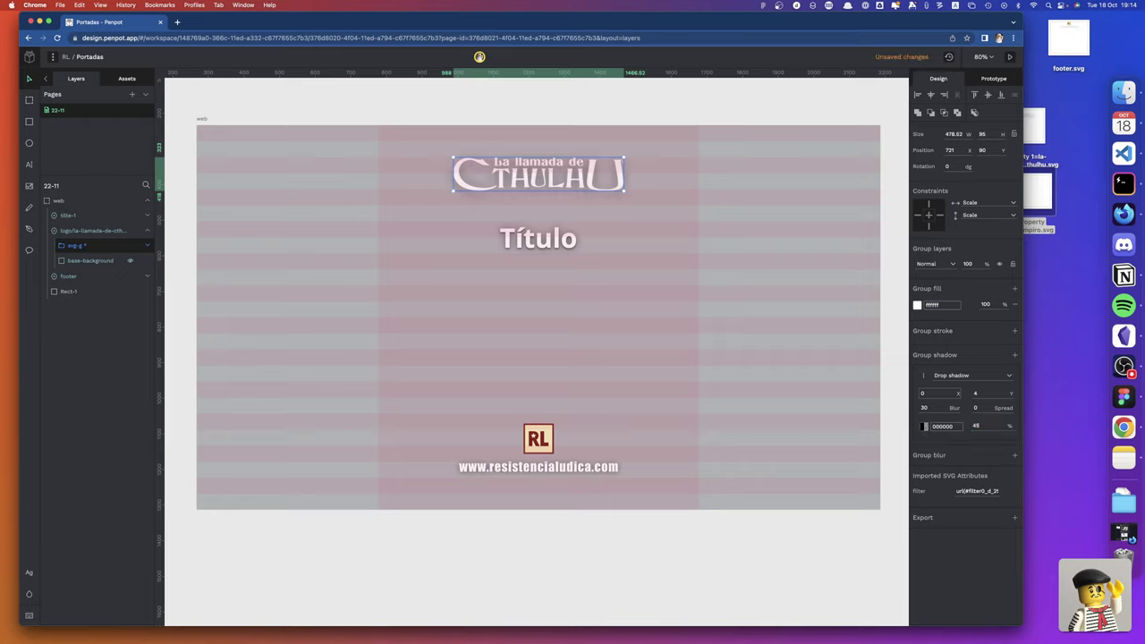
pyautogui.click(890, 142)
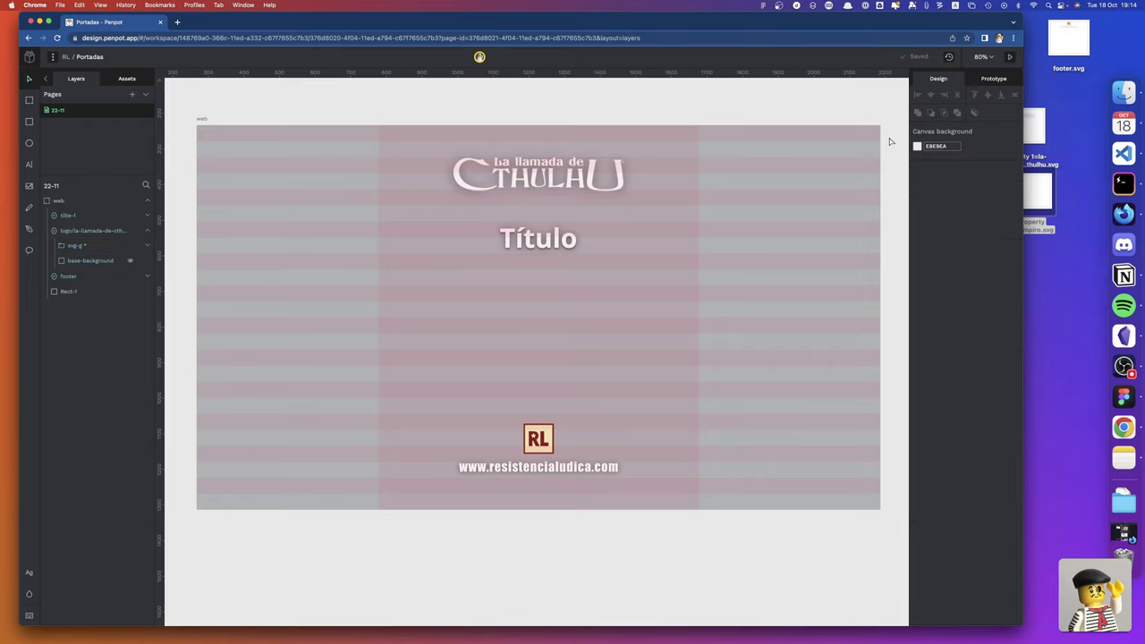
# Push the shadowed Cthulhu logo to its main component in the shared library
pyautogui.rightClick(76, 246)
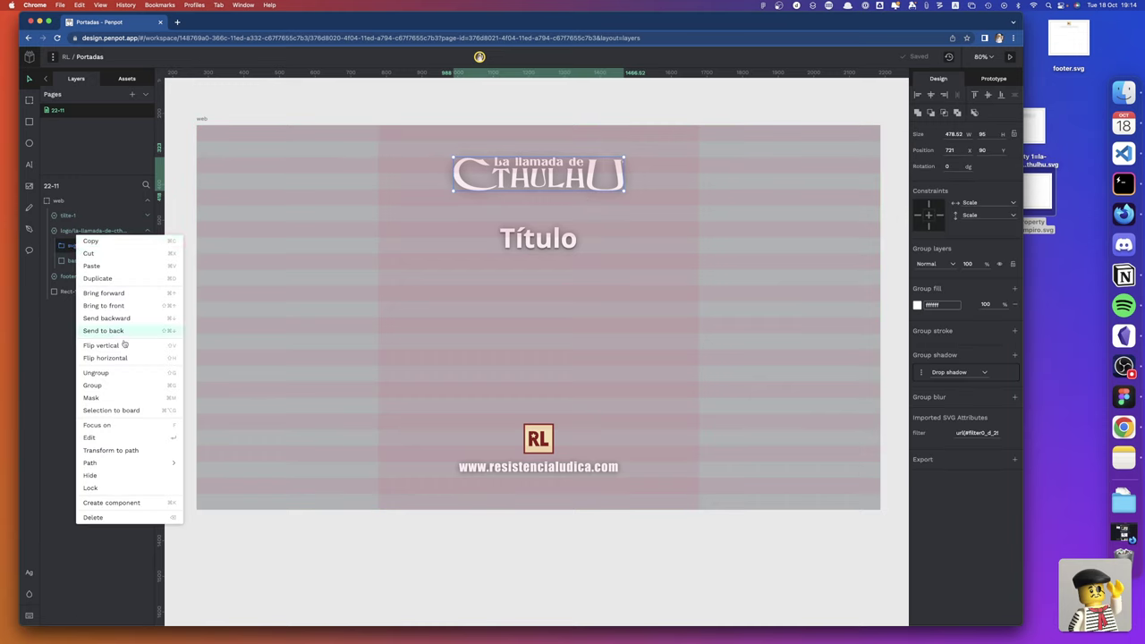
pyautogui.click(113, 292)
pyautogui.rightClick(84, 231)
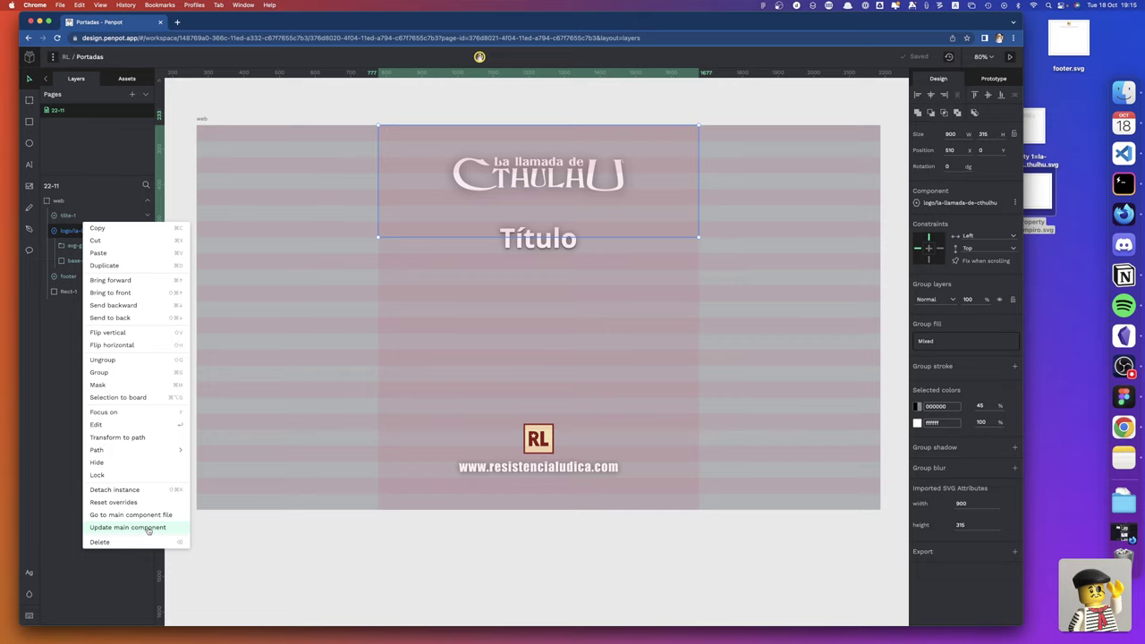
pyautogui.click(128, 528)
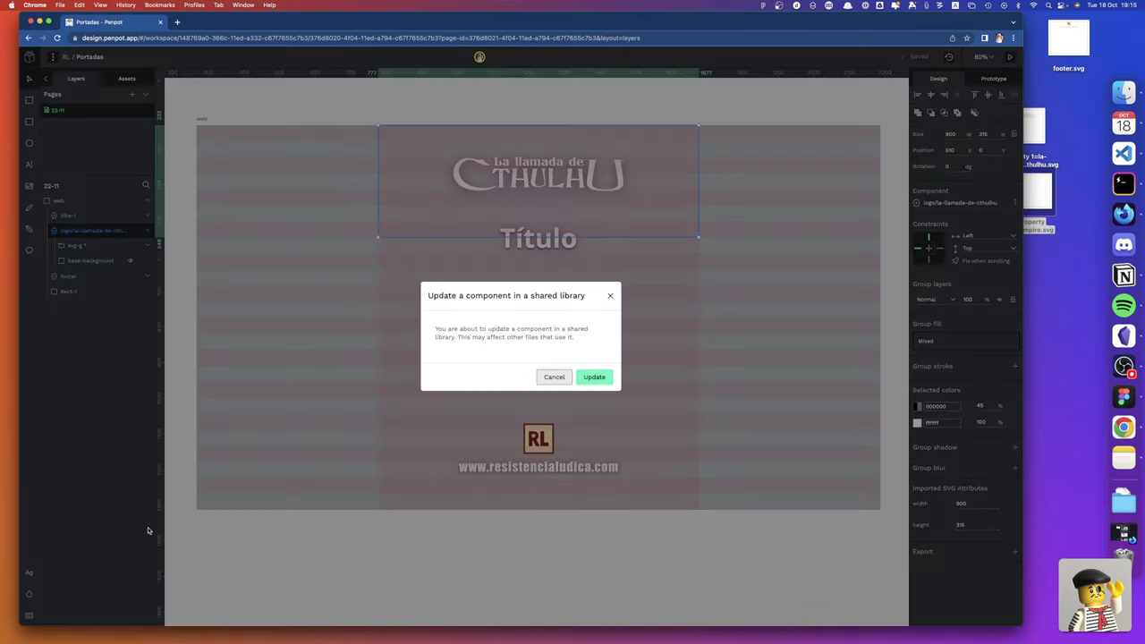
pyautogui.click(599, 379)
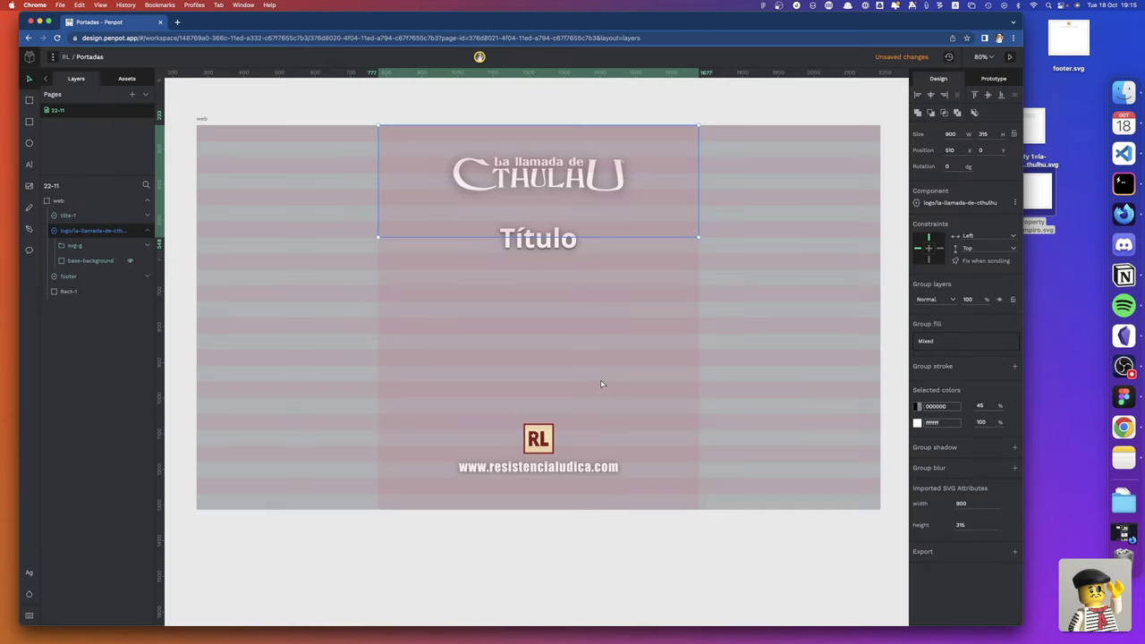
# Go back to the dashboard and reopen the Portadas file
pyautogui.click(30, 56)
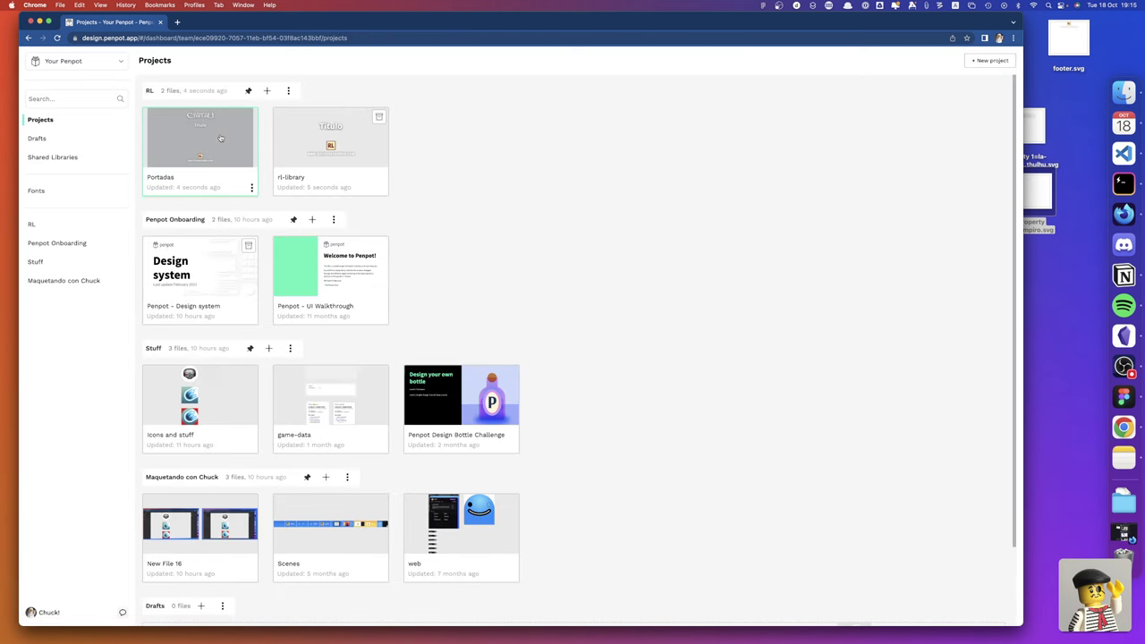
pyautogui.doubleClick(220, 138)
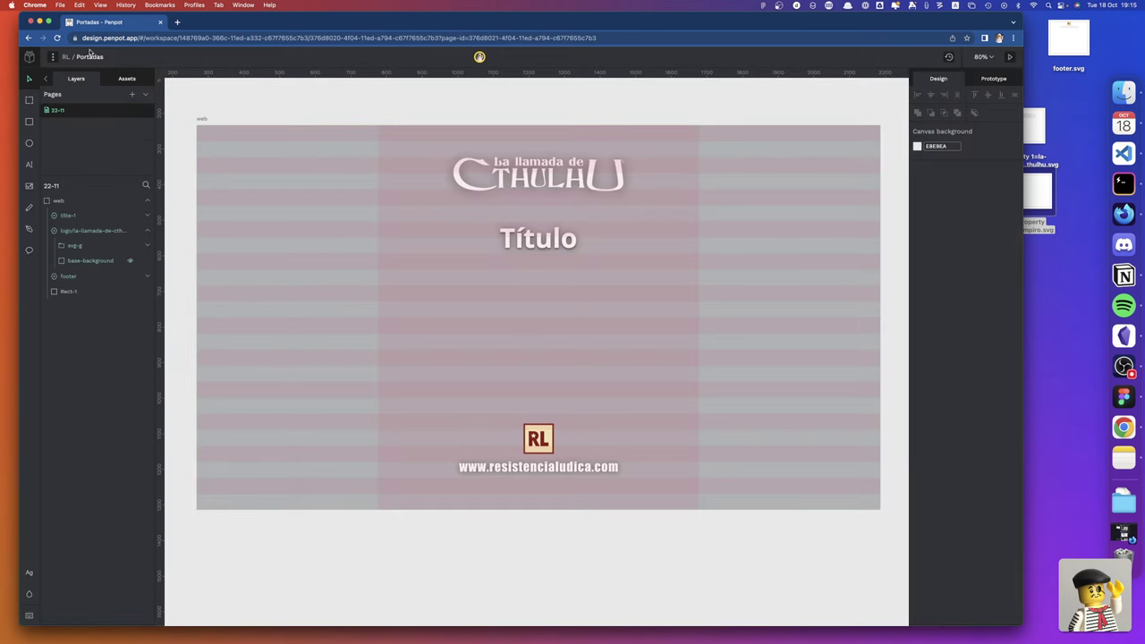
pyautogui.click(52, 56)
# Check that rl-library's logos page shows the shadowed Cthulhu logo, then return to Projects
pyautogui.click(30, 56)
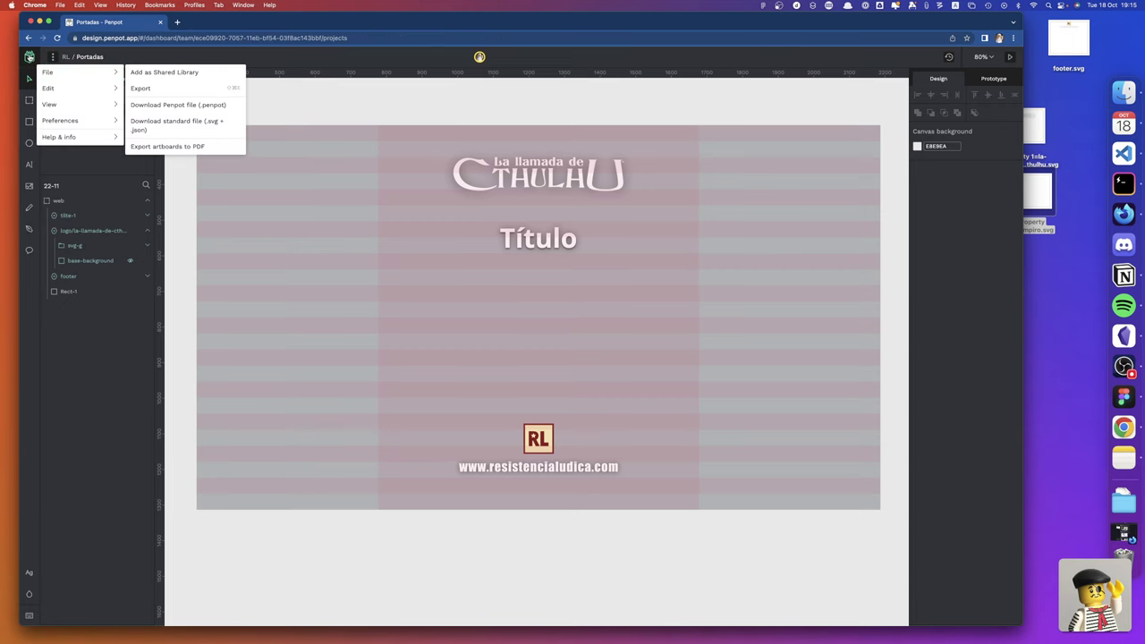
pyautogui.doubleClick(343, 157)
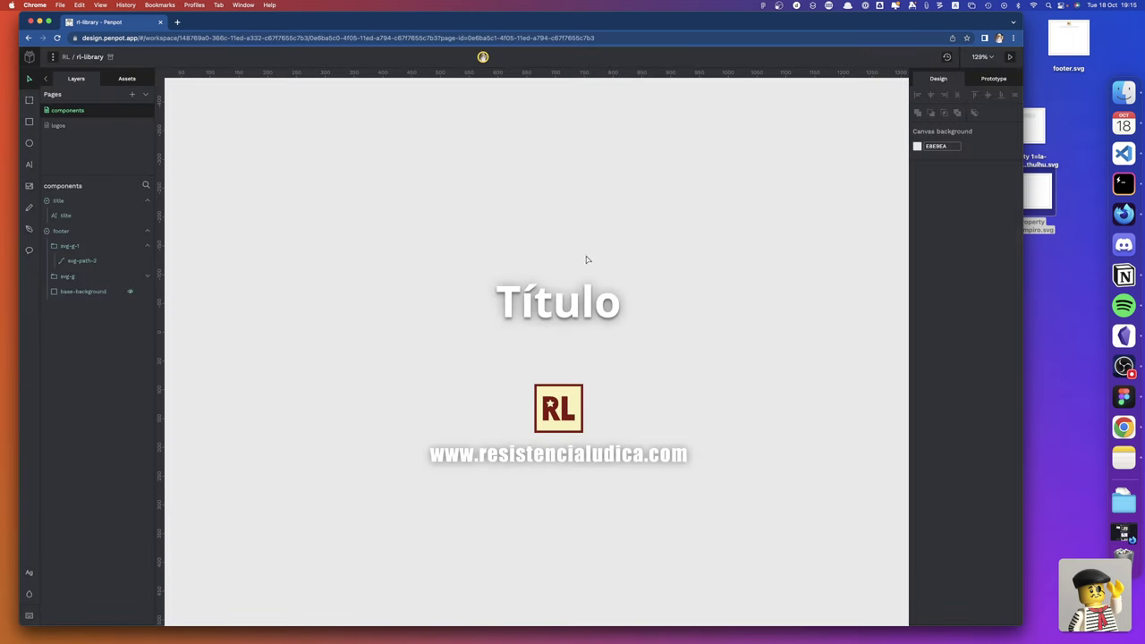
pyautogui.click(126, 126)
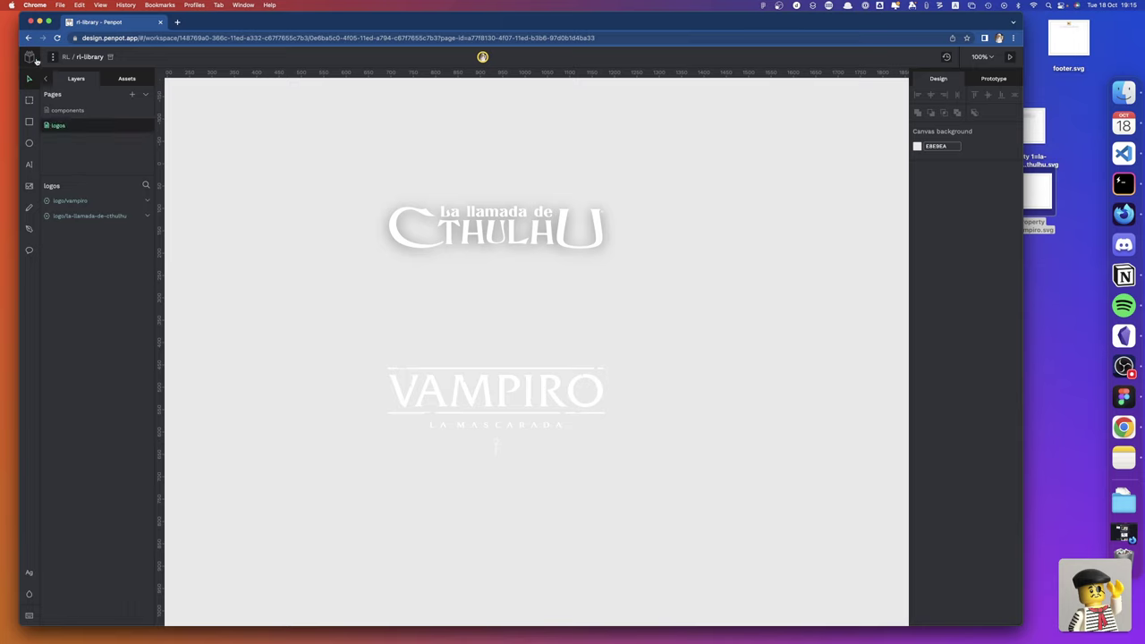
pyautogui.click(29, 56)
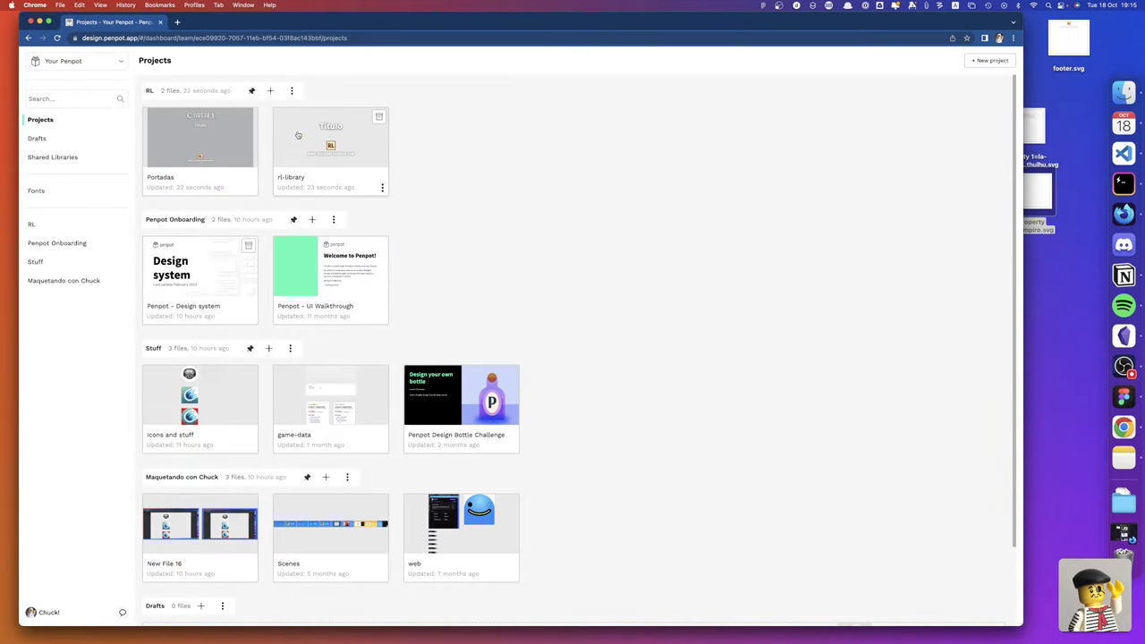
# Reopen the Portadas file, then switch to Figma's 'El horror que surgió del frío' cover
pyautogui.doubleClick(190, 136)
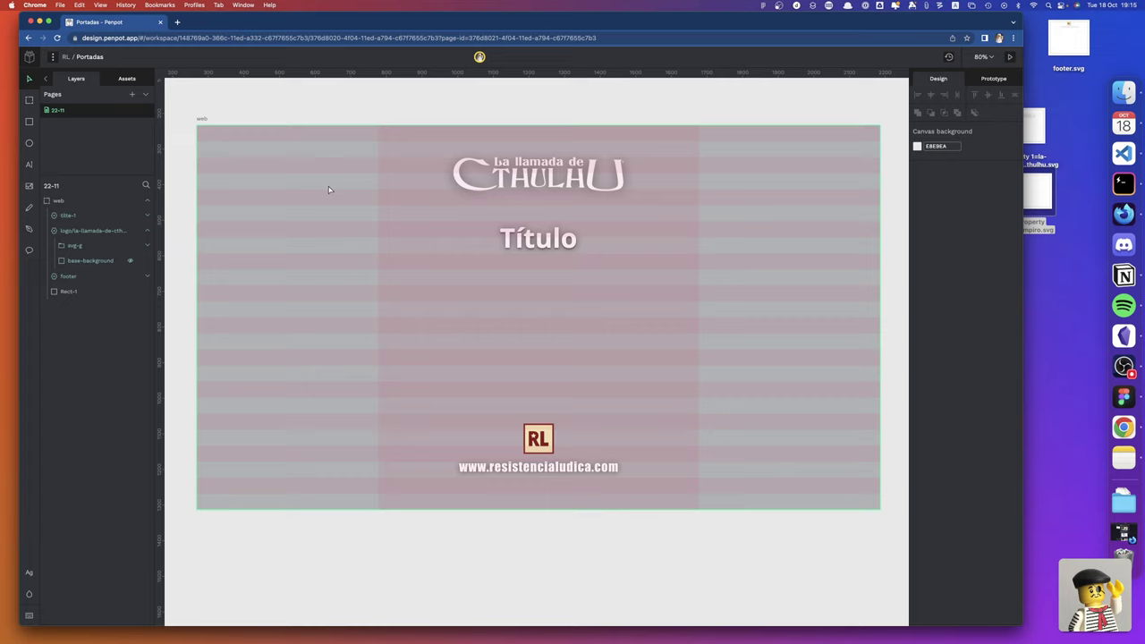
pyautogui.click(1124, 397)
pyautogui.hscroll(-3, 685, 313)
pyautogui.scroll(-1, 685, 313)
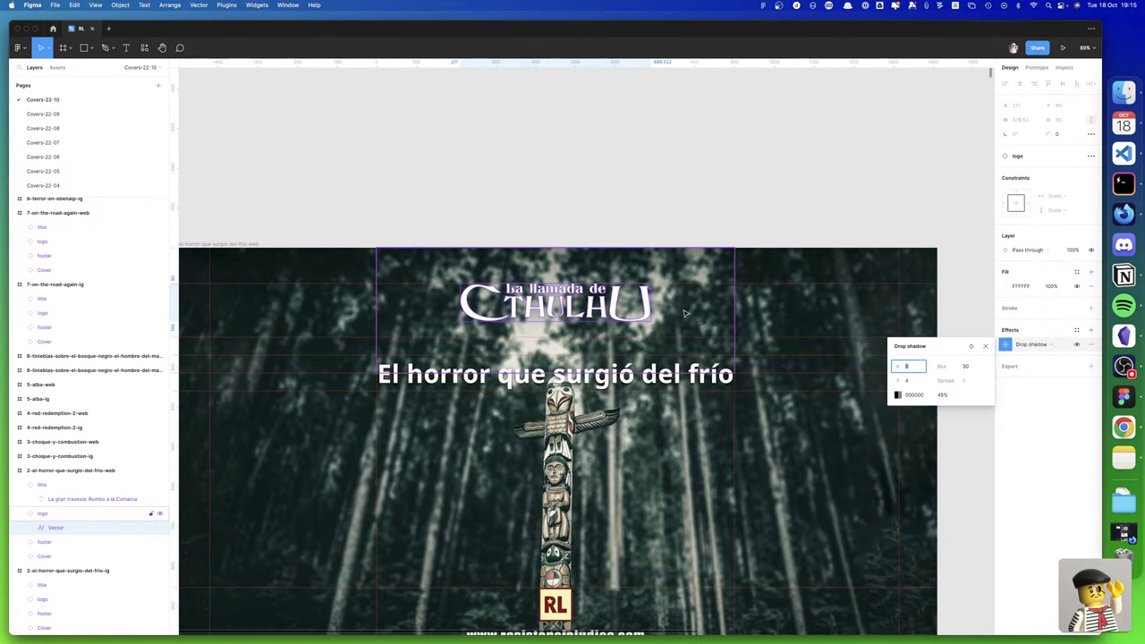
pyautogui.hscroll(-3, 685, 313)
pyautogui.hscroll(2, 684, 313)
pyautogui.scroll(-1, 685, 313)
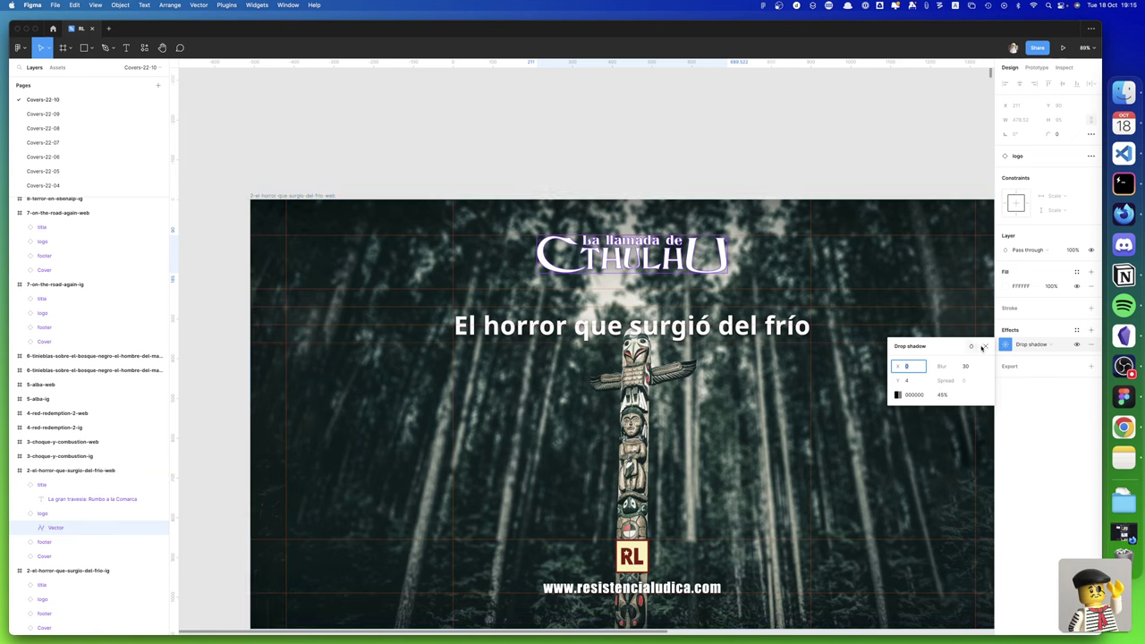
pyautogui.click(983, 346)
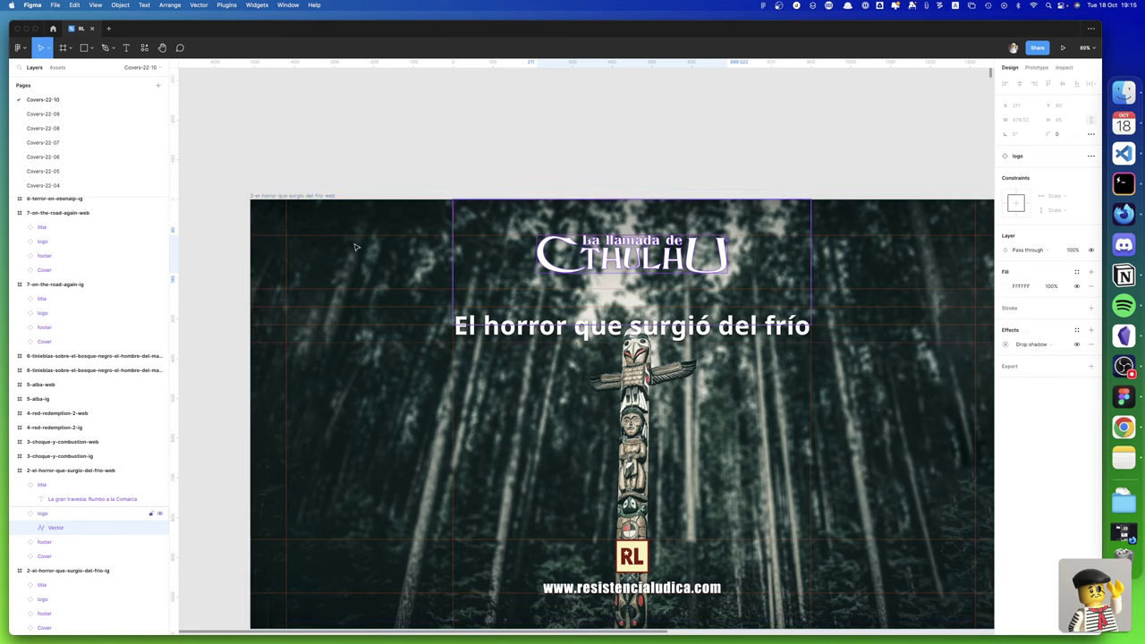
pyautogui.doubleClick(303, 221)
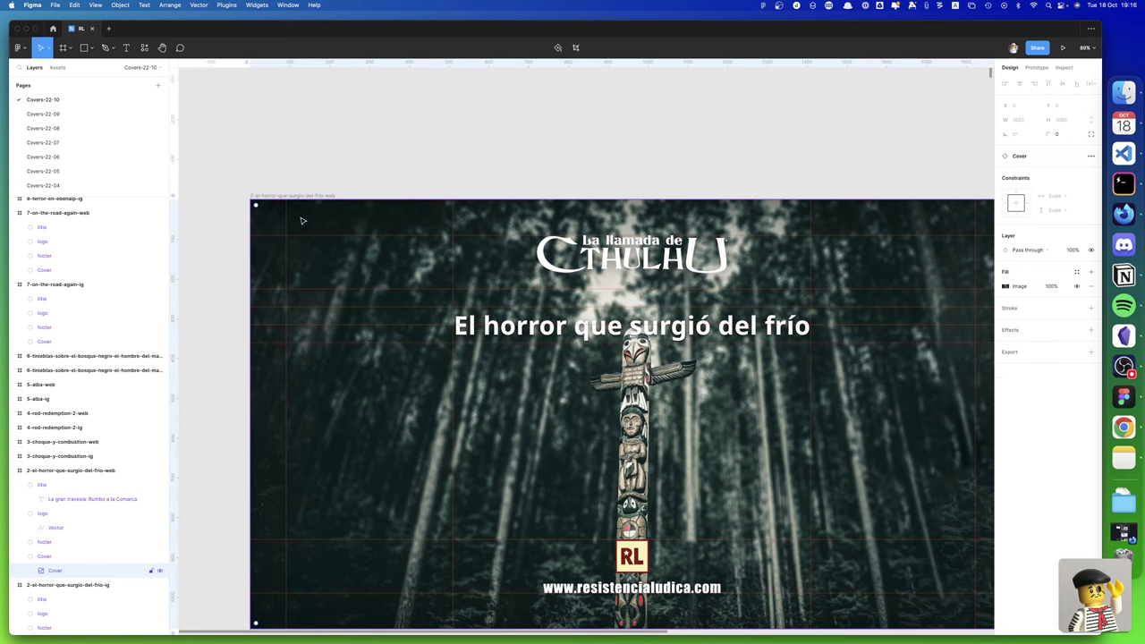
pyautogui.click(45, 571)
pyautogui.click(1005, 286)
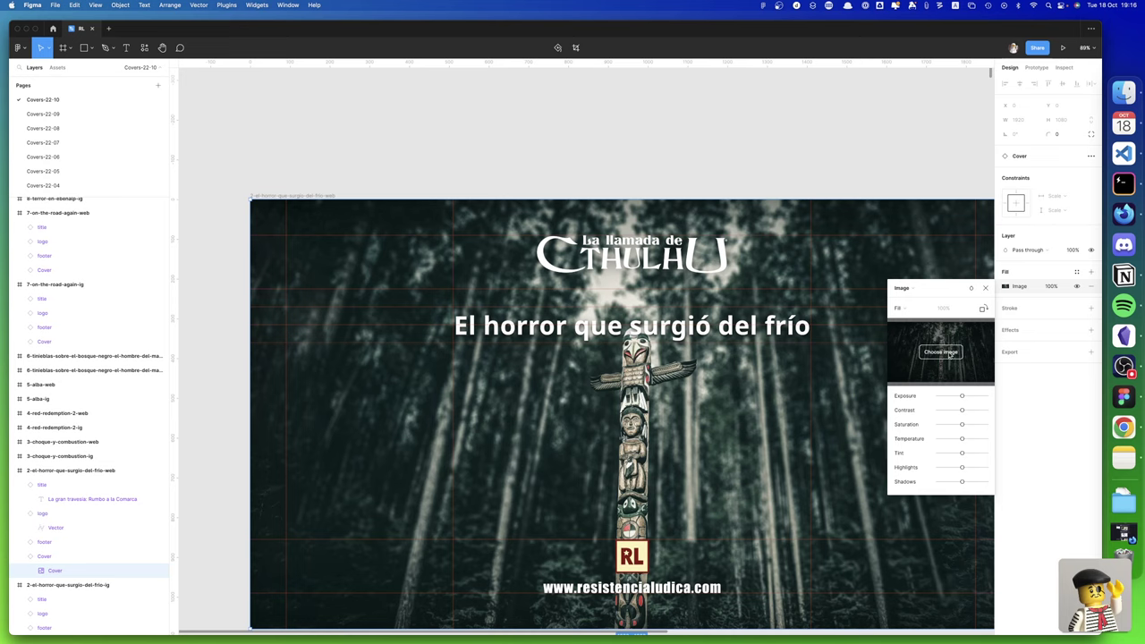
pyautogui.moveTo(940, 352)
pyautogui.moveTo(961, 423); pyautogui.dragTo(988, 427)
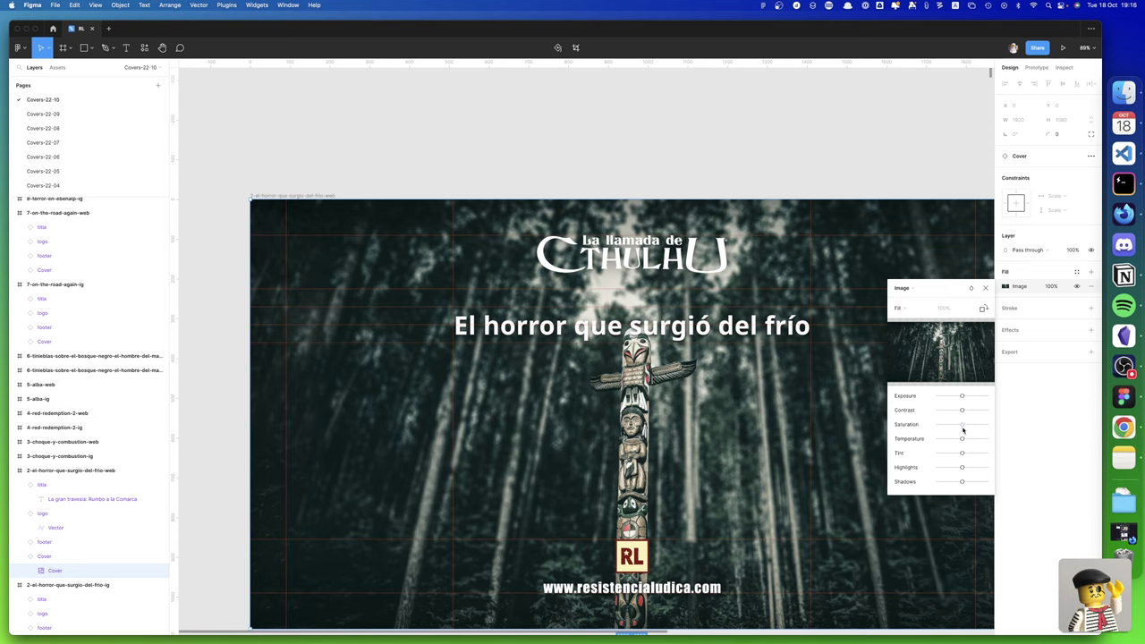
pyautogui.moveTo(962, 440)
pyautogui.mouseDown()
pyautogui.moveTo(972, 440)
pyautogui.moveTo(961, 439)
pyautogui.mouseUp()
# Close the image adjustments and pan across Figma's Red Redemption 2 web and square covers
pyautogui.click(985, 287)
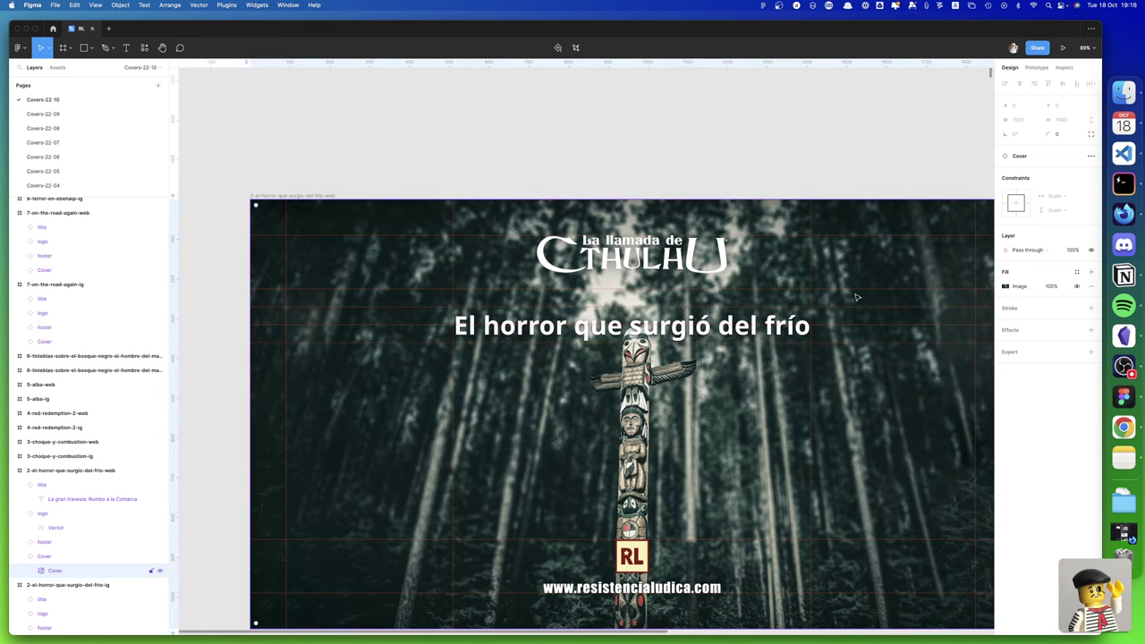
pyautogui.hscroll(5, 876, 298)
pyautogui.hscroll(5, 856, 297)
pyautogui.scroll(-3, 857, 297)
pyautogui.hscroll(2, 857, 298)
pyautogui.hscroll(2, 854, 295)
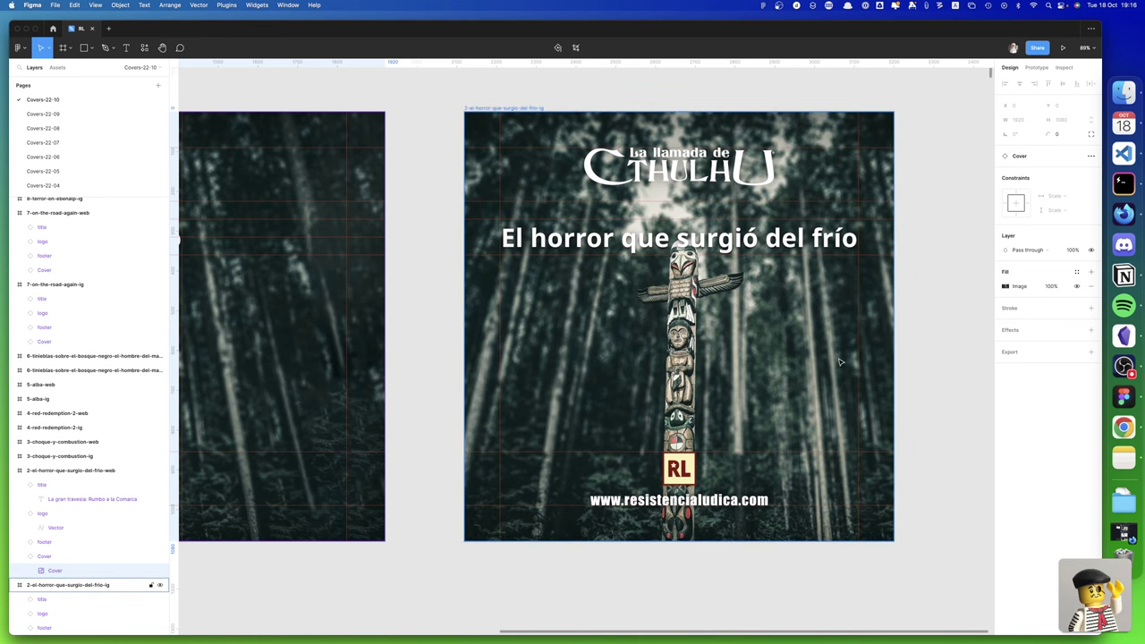
pyautogui.scroll(-1, 823, 383)
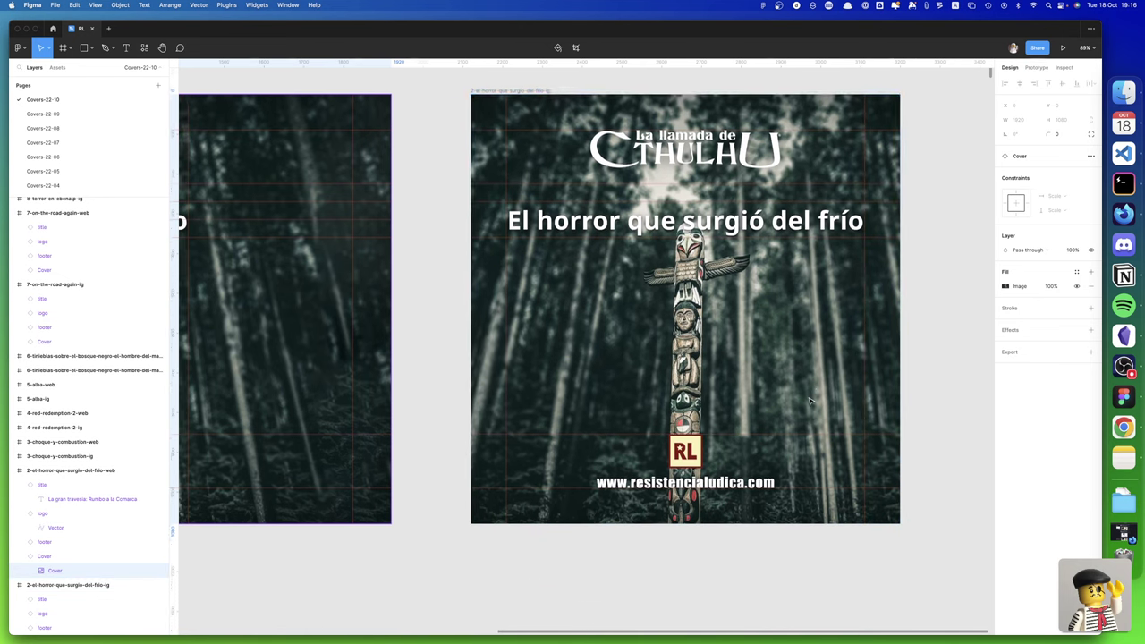
pyautogui.scroll(-5, 810, 399)
pyautogui.scroll(-6, 810, 400)
pyautogui.scroll(-5, 810, 401)
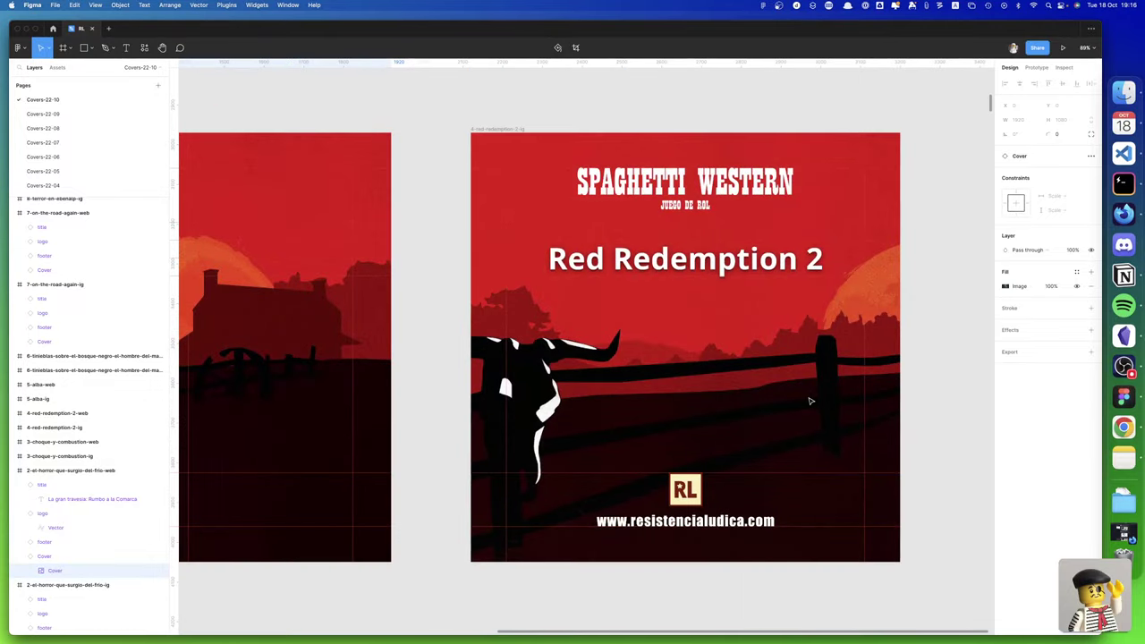
pyautogui.hscroll(-5, 810, 401)
pyautogui.hscroll(-2, 810, 400)
pyautogui.hscroll(-1, 810, 401)
pyautogui.scroll(-1, 810, 400)
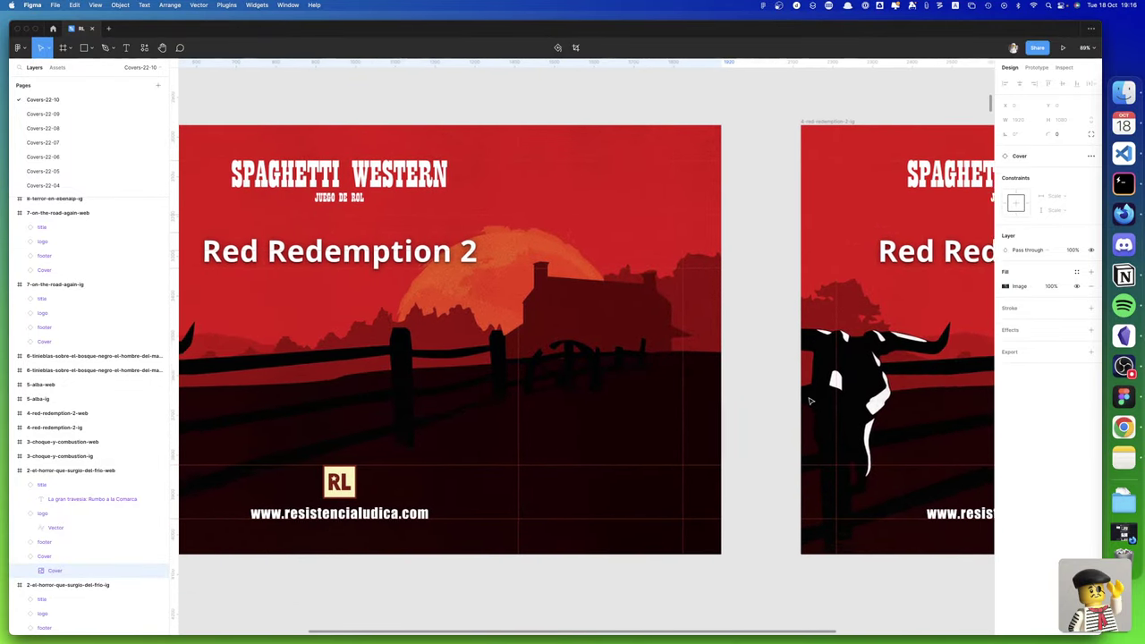
pyautogui.keyDown('ctrl'); pyautogui.scroll(3, 810, 400); pyautogui.keyUp('ctrl')
pyautogui.keyDown('ctrl'); pyautogui.scroll(-8, 796, 393); pyautogui.keyUp('ctrl')
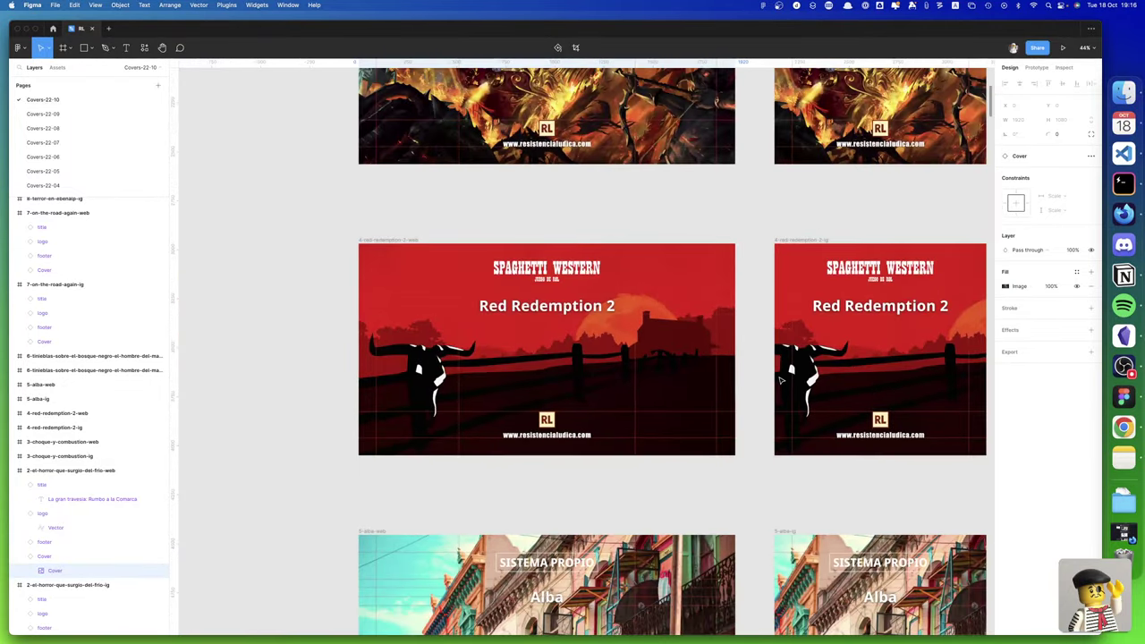
pyautogui.hscroll(3, 780, 380)
# Inspect the 4-red-redemption-2-ig cover's size and export options, then return to Penpot
pyautogui.click(774, 377)
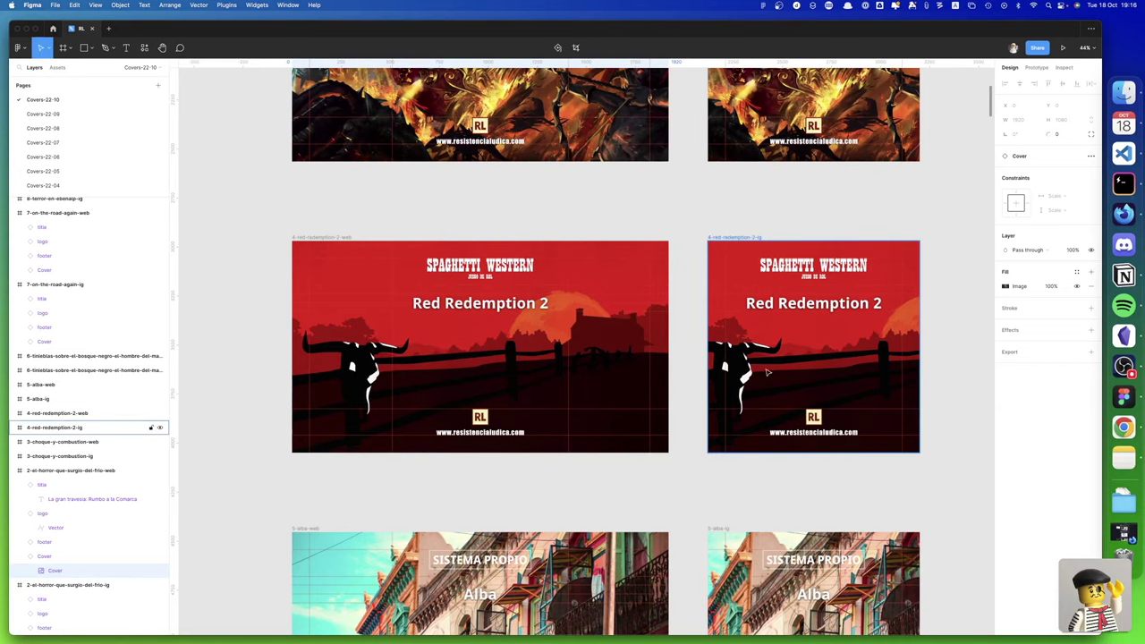
pyautogui.click(813, 371)
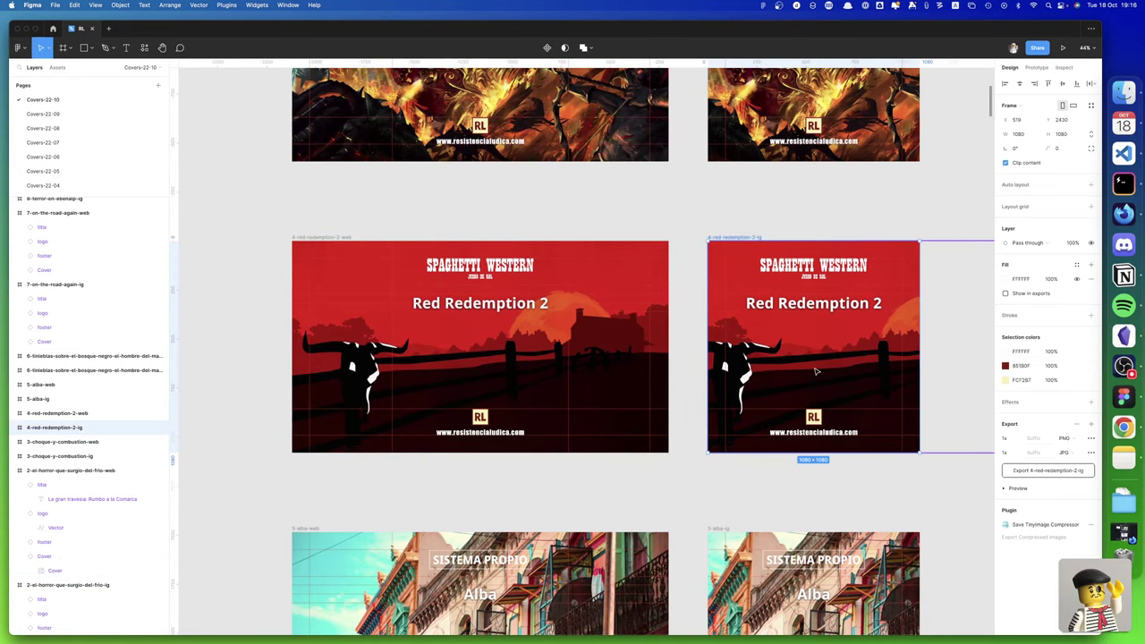
pyautogui.hscroll(5, 816, 371)
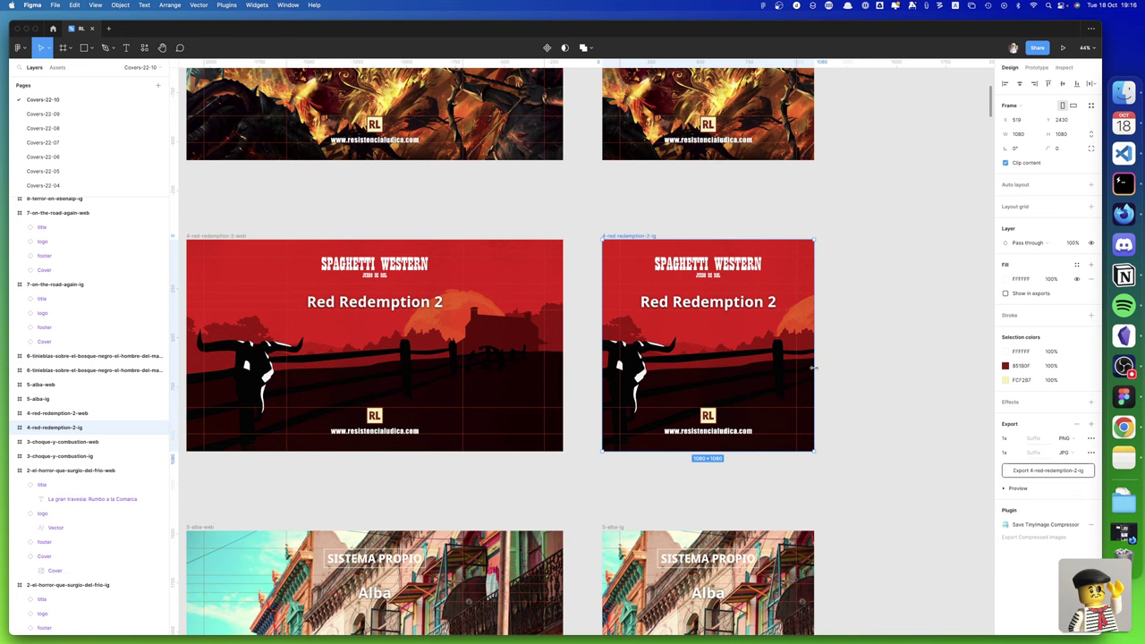
pyautogui.hotkey('ctrl', 'Left')
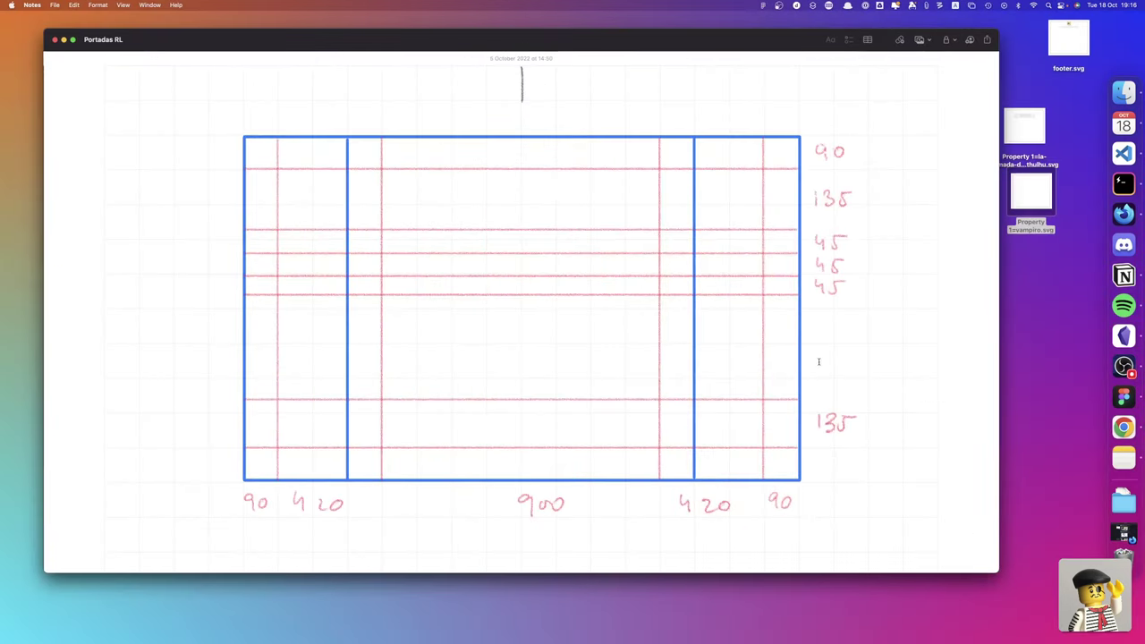
pyautogui.click(1124, 428)
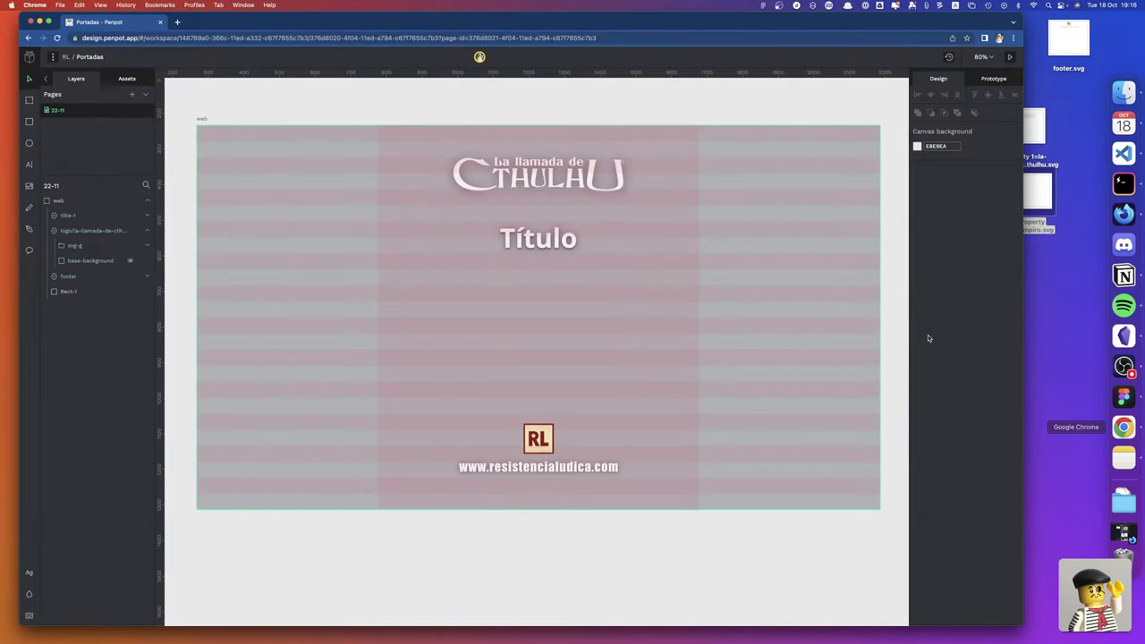
# Check Rect-1's #B1B2B5 grey fill, then hide the Rect-1 layer
pyautogui.click(757, 325)
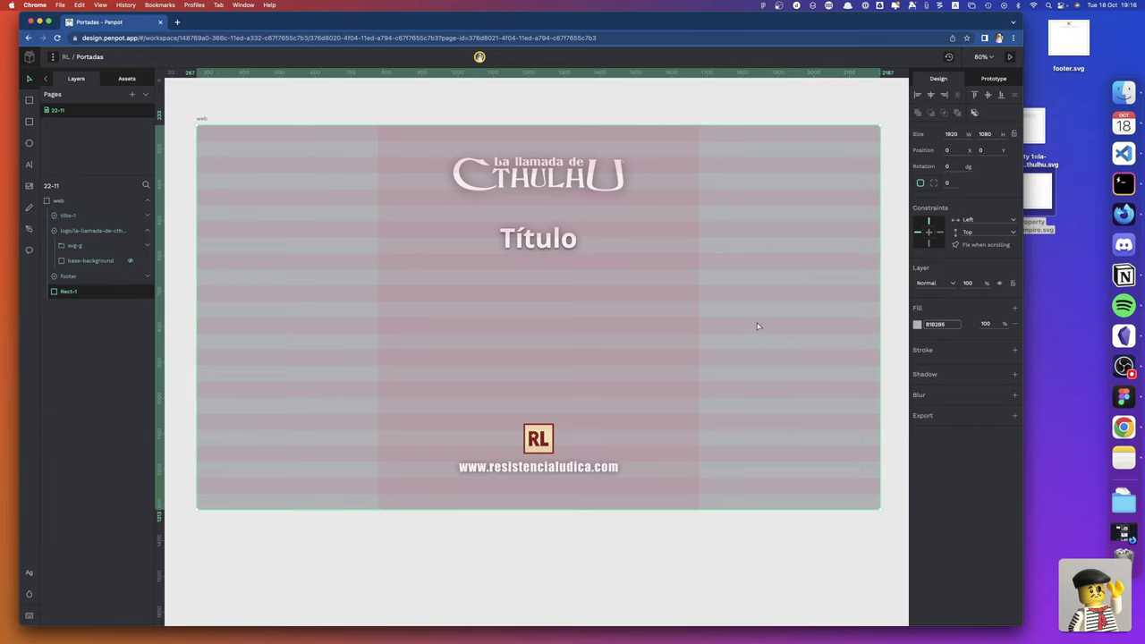
pyautogui.click(917, 324)
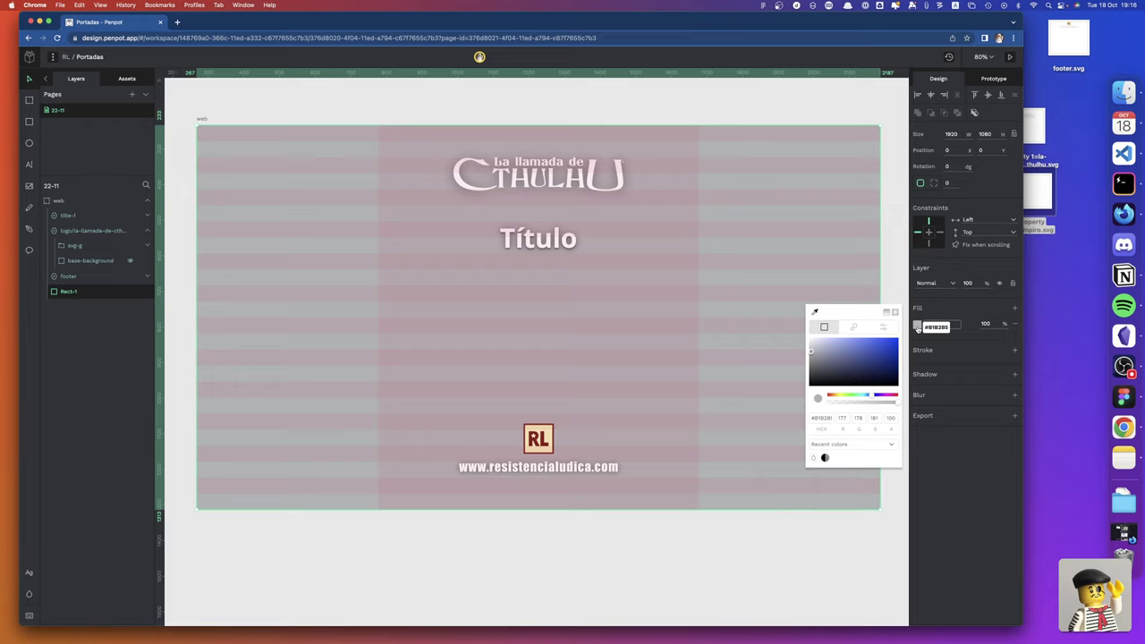
pyautogui.click(881, 527)
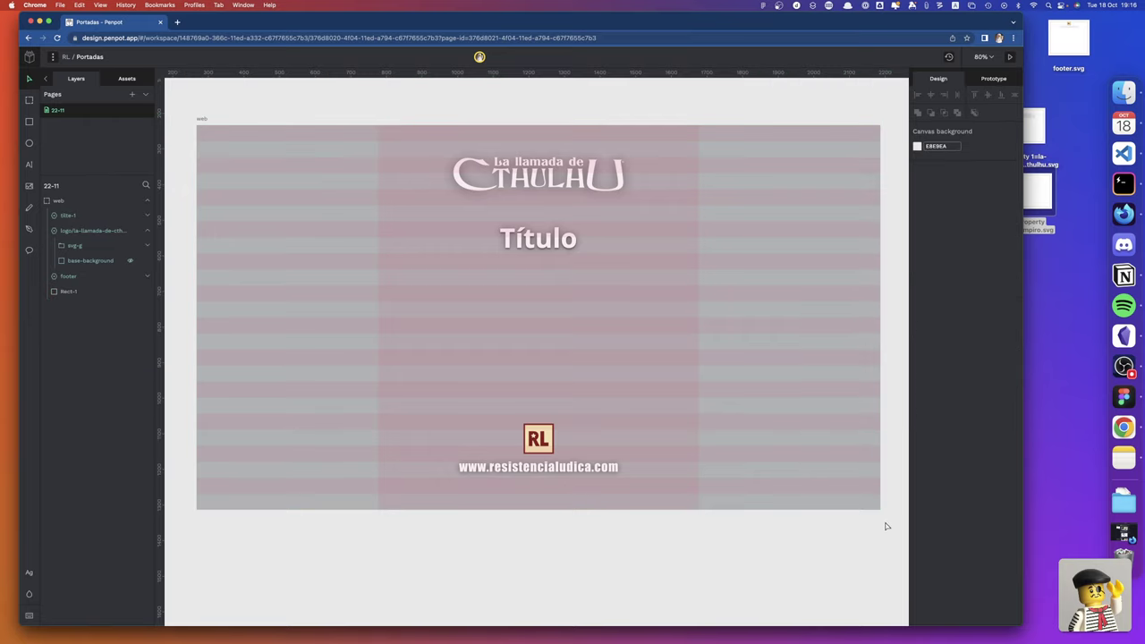
pyautogui.click(131, 293)
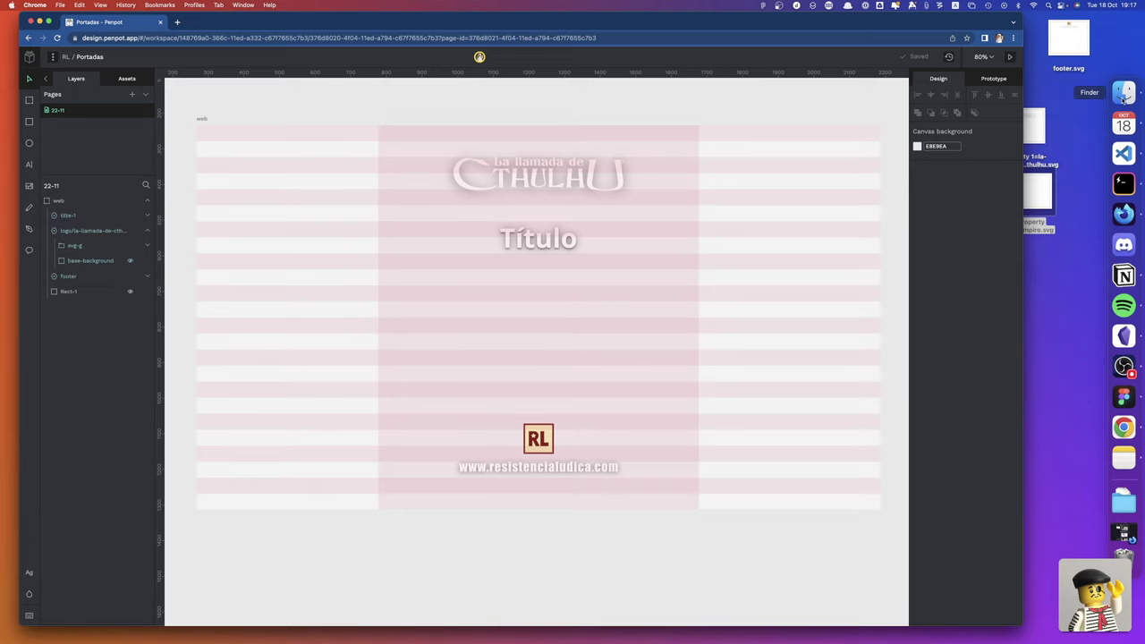
# In Finder, browse _rl/portadas/22-10/finales/web and preview the 13-ruta-sangrienta and 14-en-la-oscuridad covers
pyautogui.click(1123, 99)
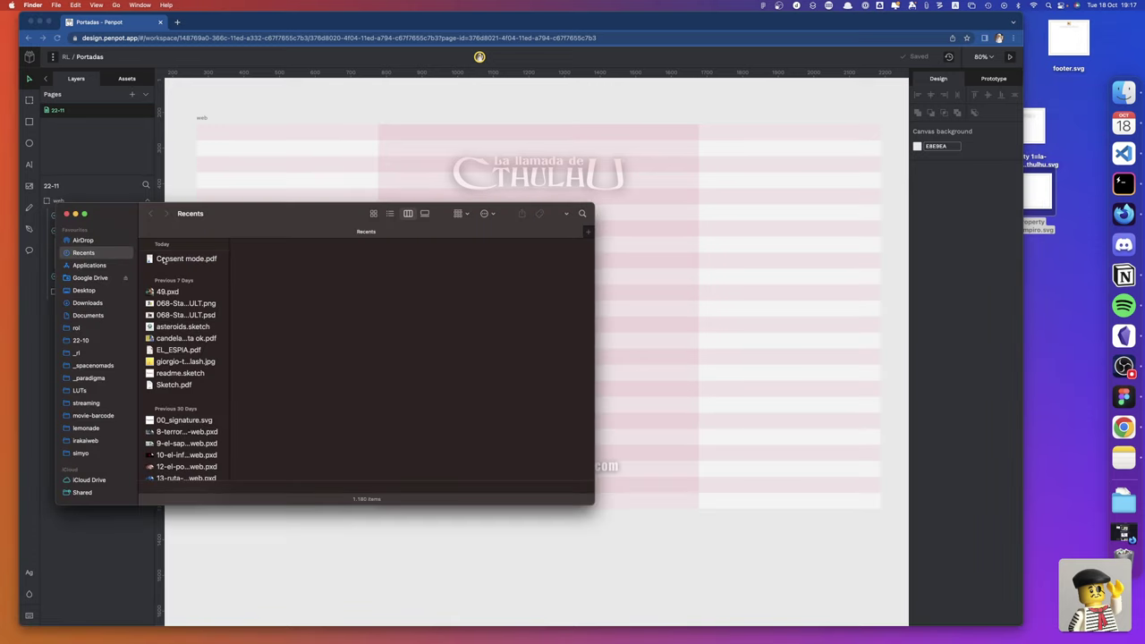
pyautogui.click(84, 241)
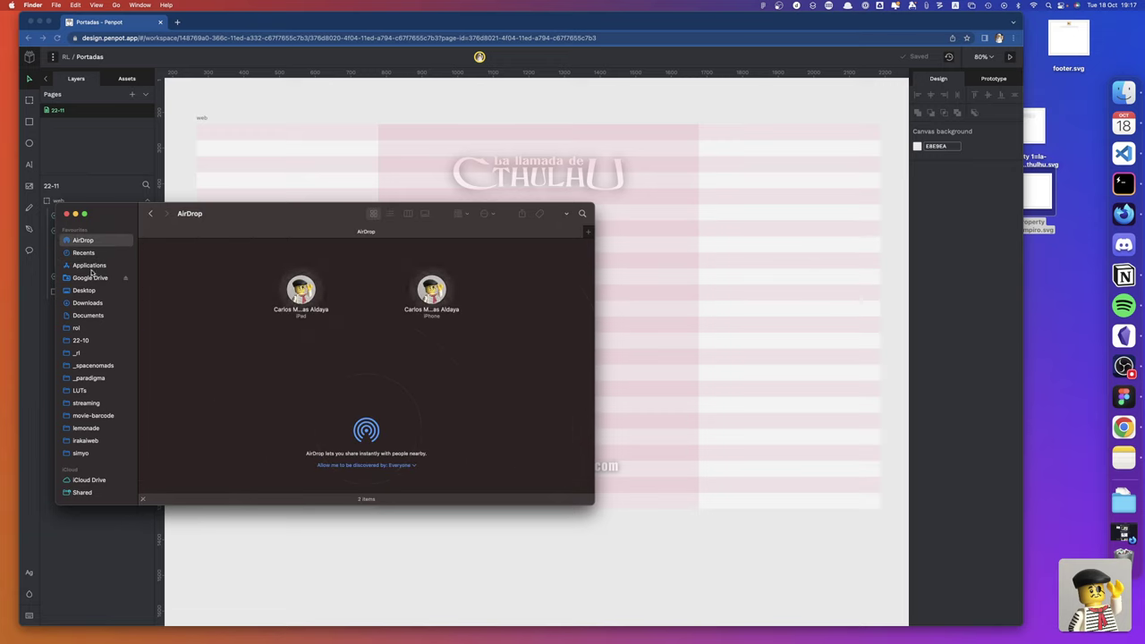
pyautogui.click(91, 266)
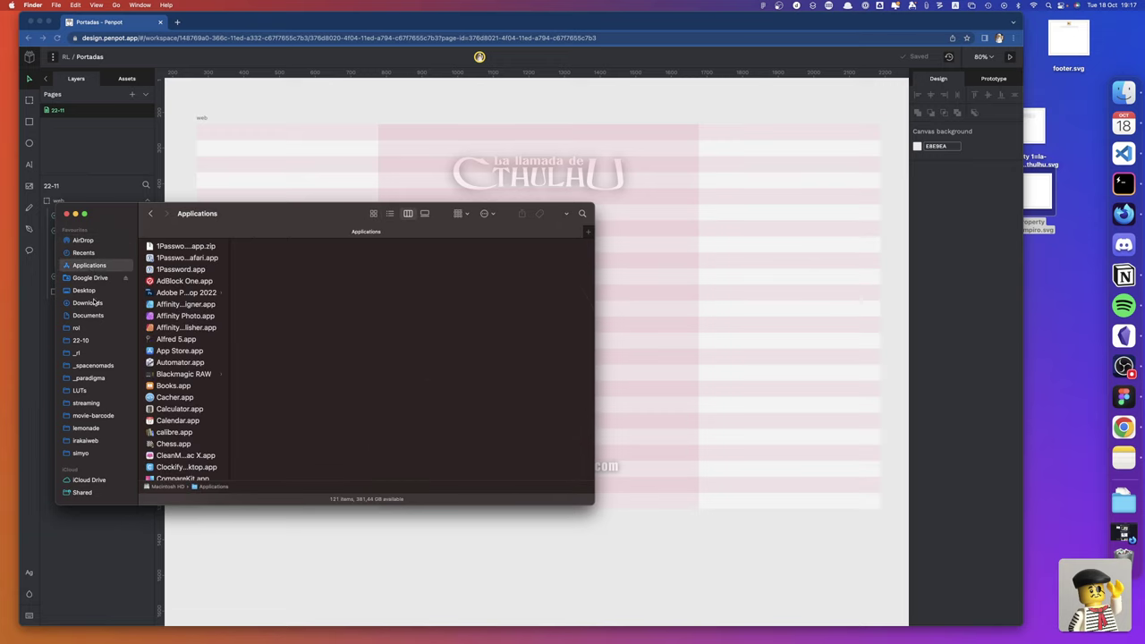
pyautogui.click(79, 352)
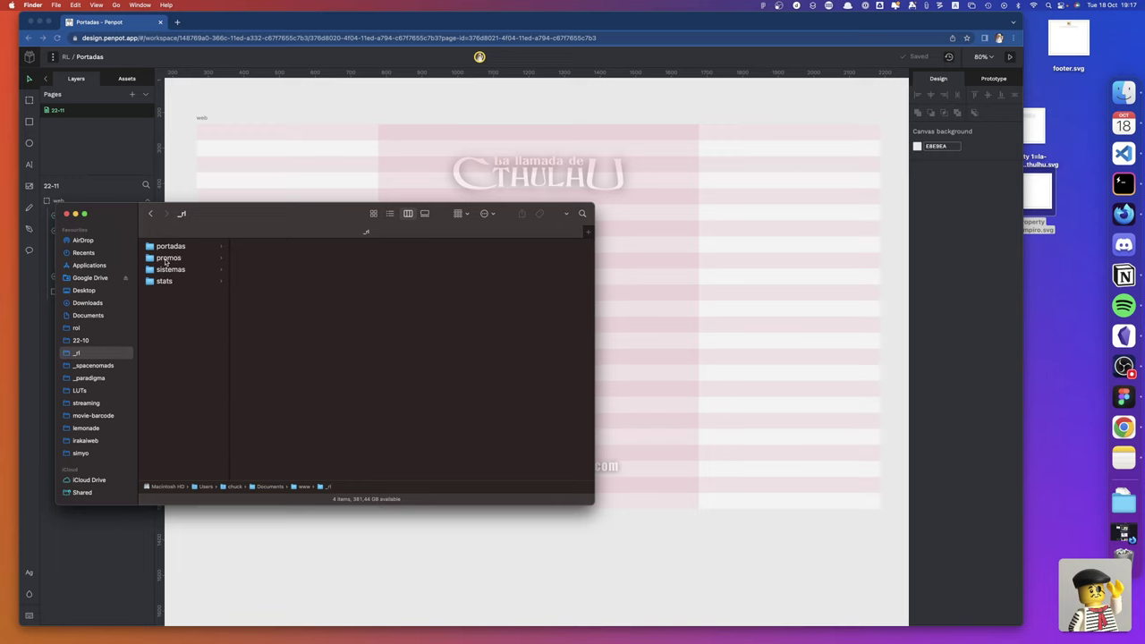
pyautogui.click(171, 250)
pyautogui.click(260, 327)
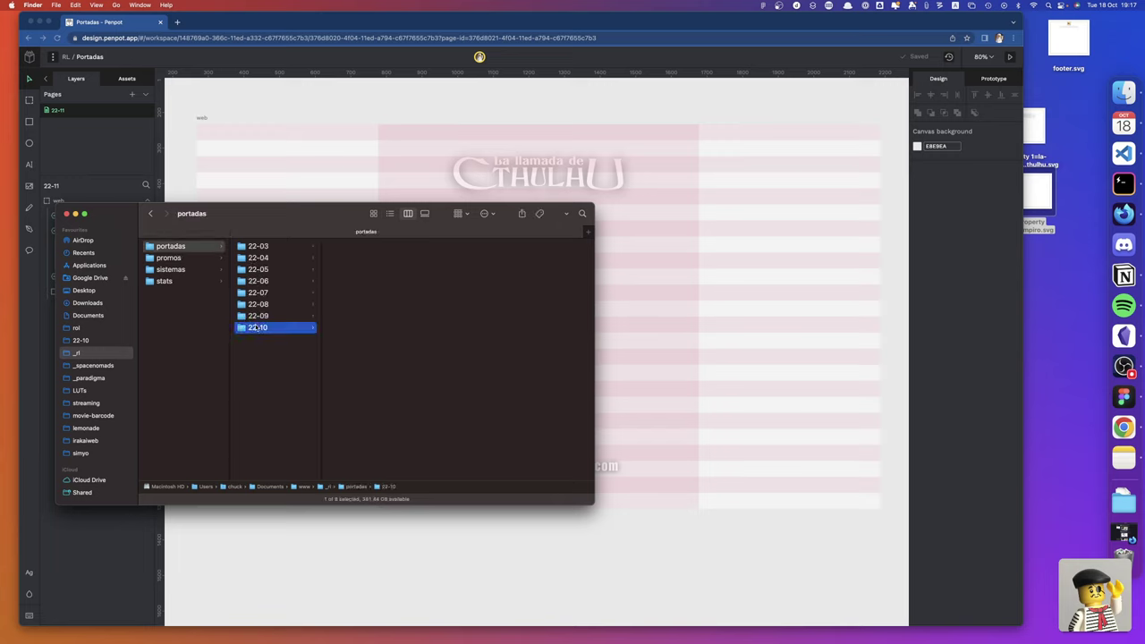
pyautogui.click(354, 248)
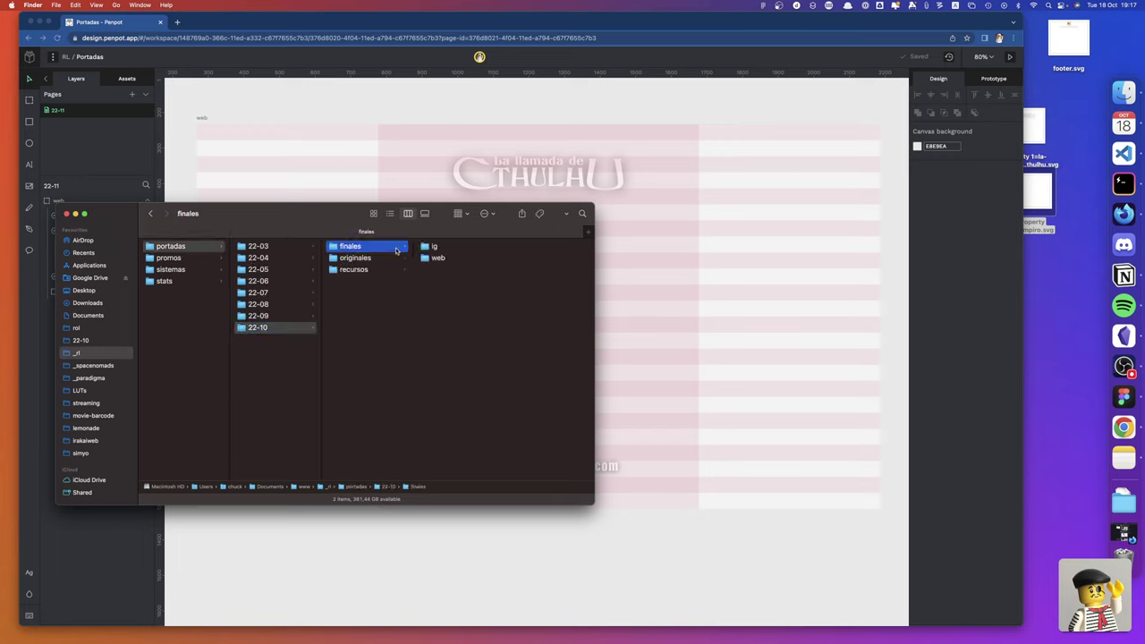
pyautogui.click(444, 257)
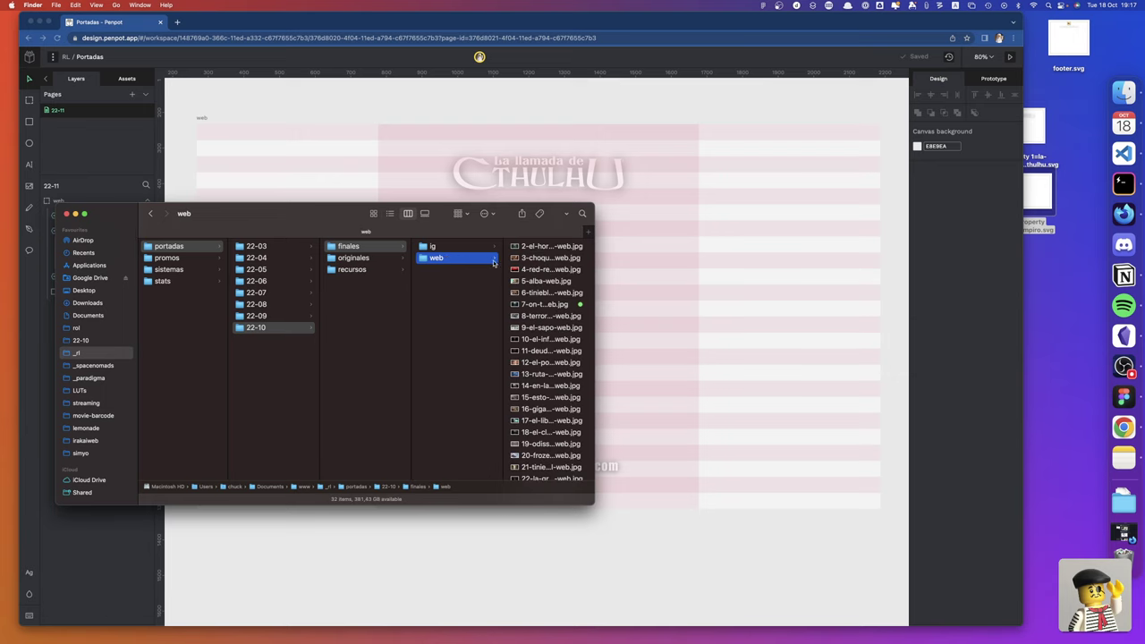
pyautogui.click(532, 385)
pyautogui.keyDown('shift'); pyautogui.click(528, 397); pyautogui.keyUp('shift')
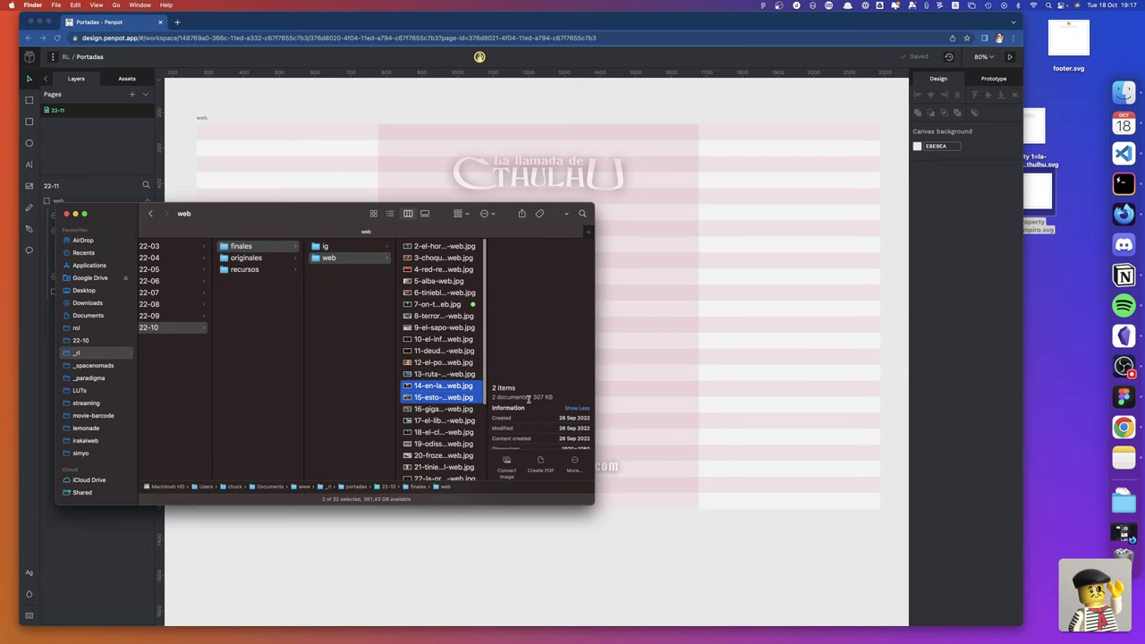
pyautogui.click(450, 385)
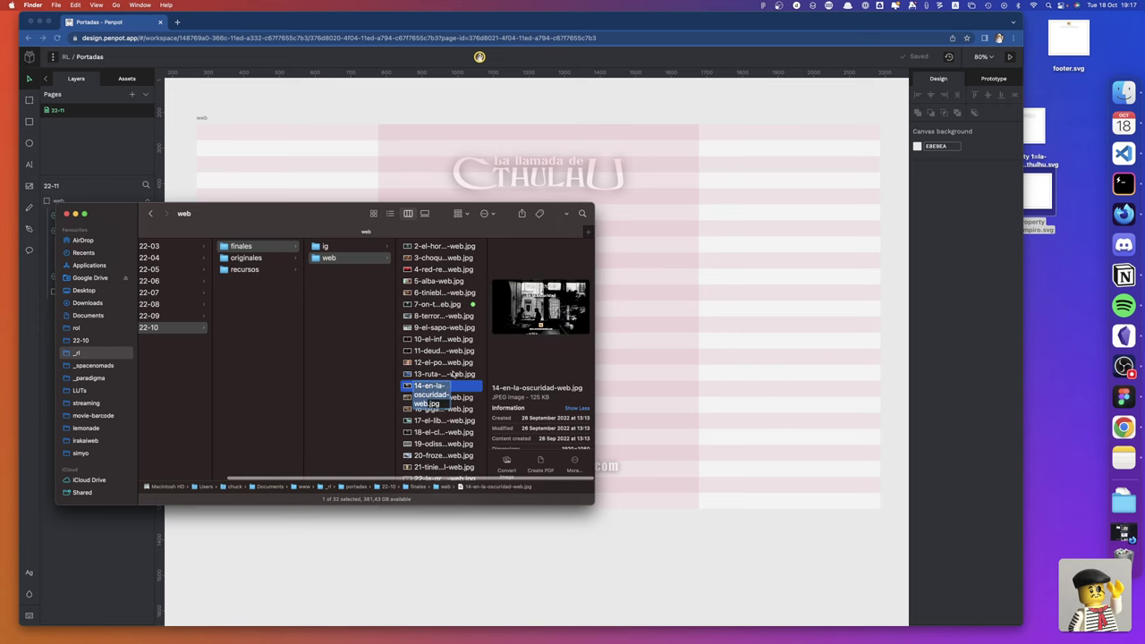
pyautogui.click(454, 373)
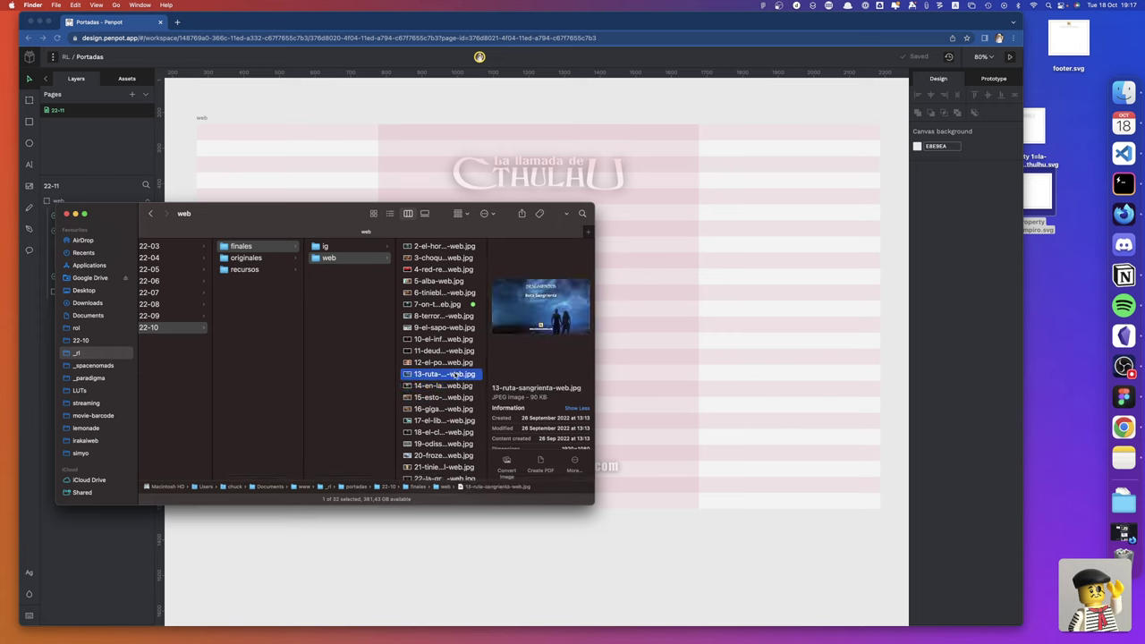
# Open the recursos folder and select 27-teddybears-la-rebelion-de-los-ositos-web.png
pyautogui.click(254, 271)
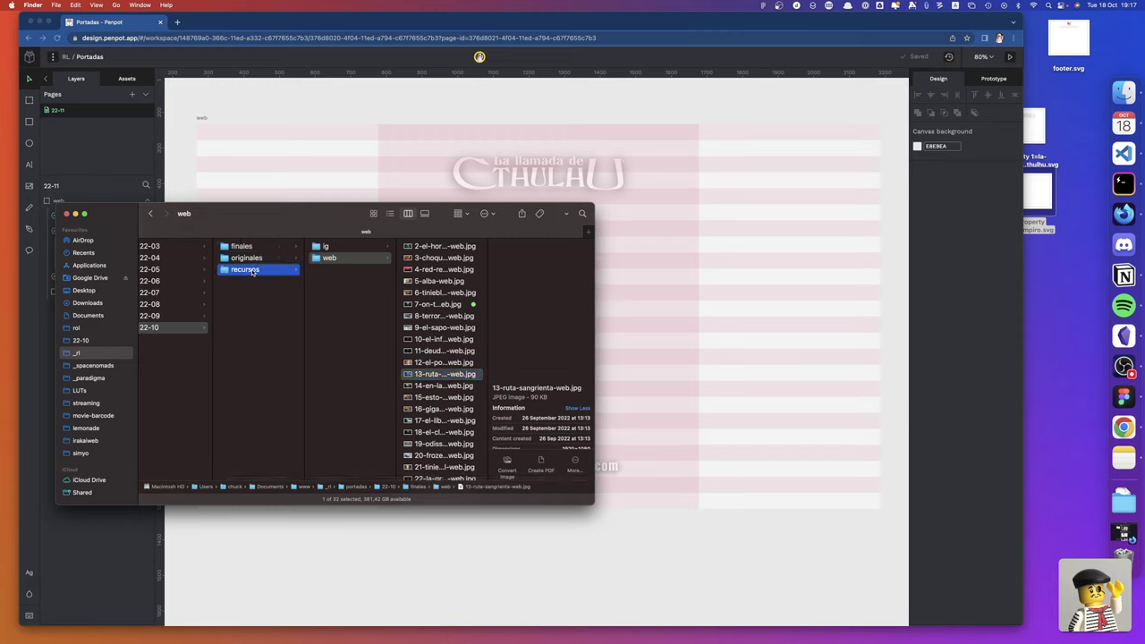
pyautogui.click(351, 248)
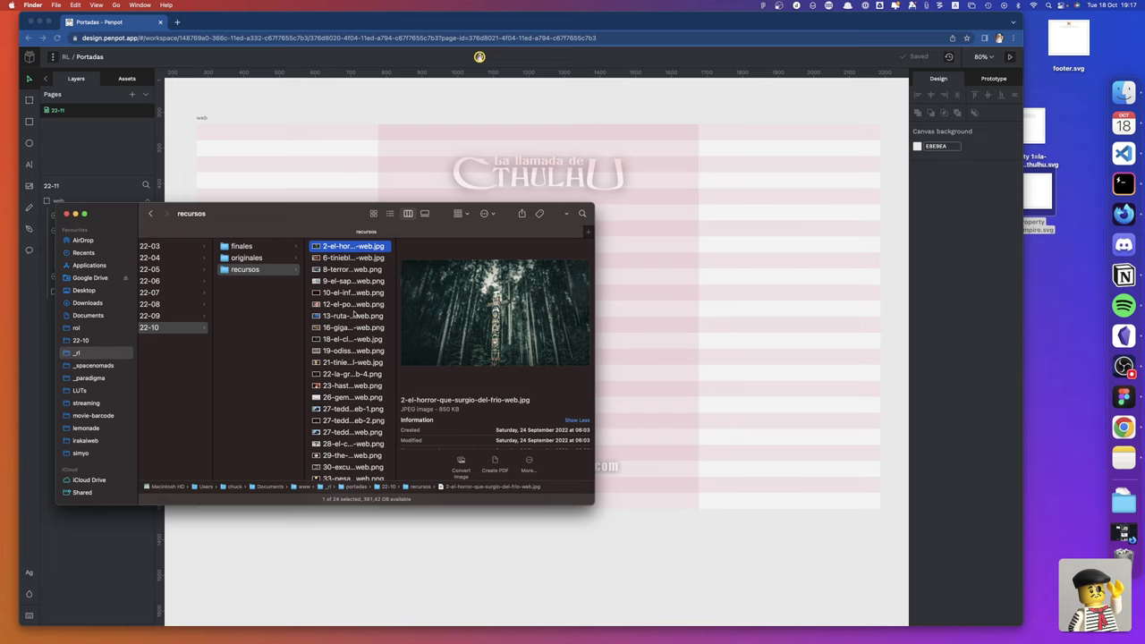
pyautogui.scroll(-3, 335, 353)
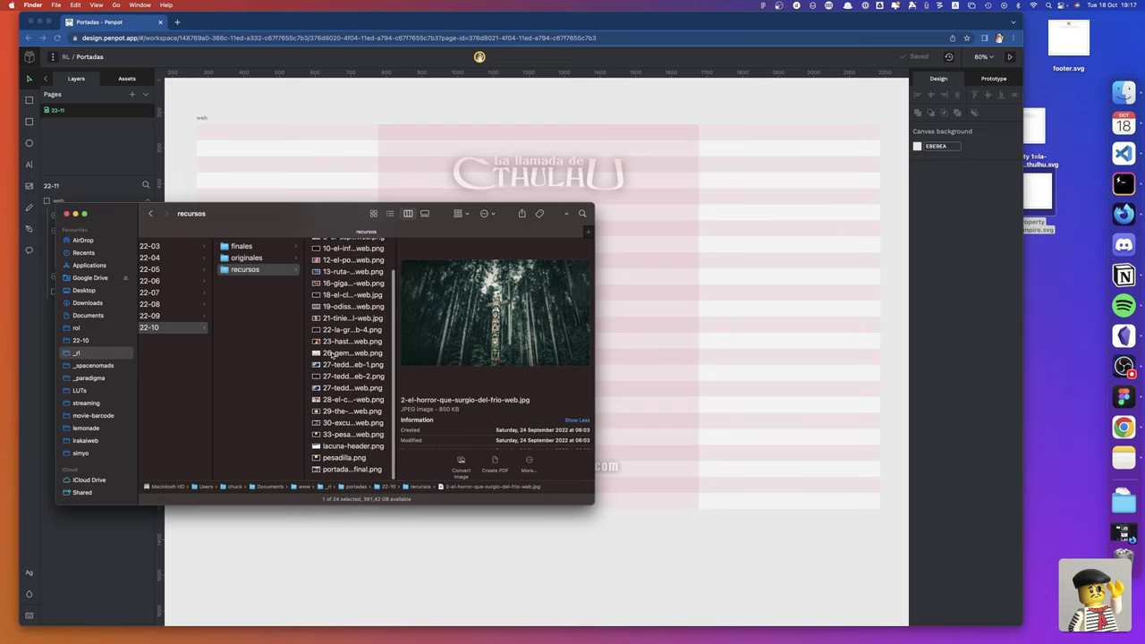
pyautogui.click(332, 367)
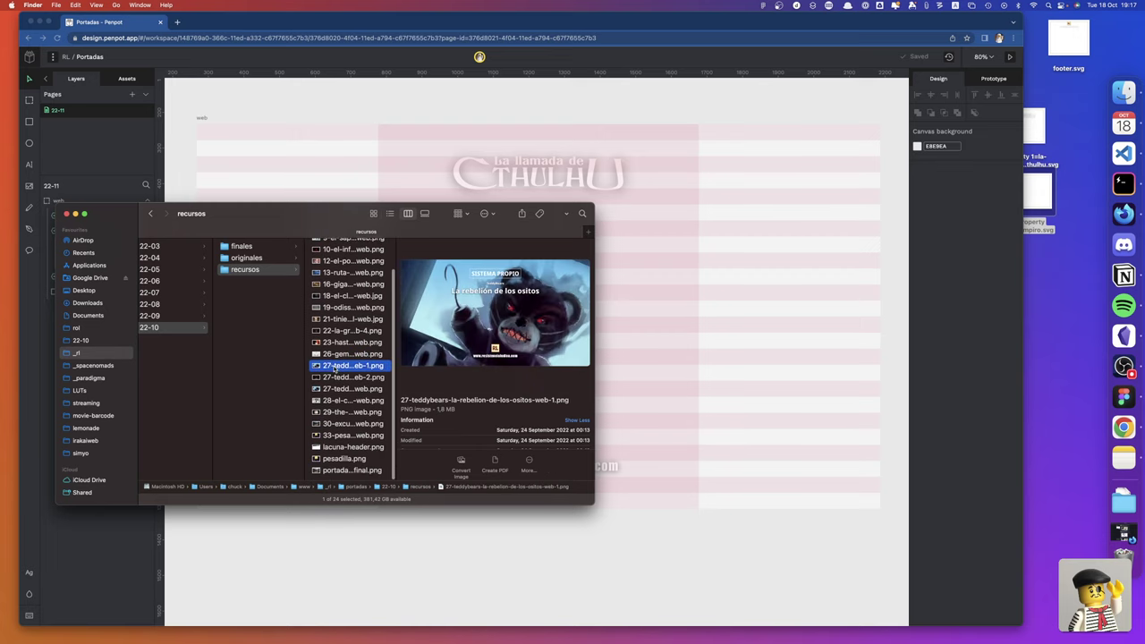
pyautogui.click(339, 382)
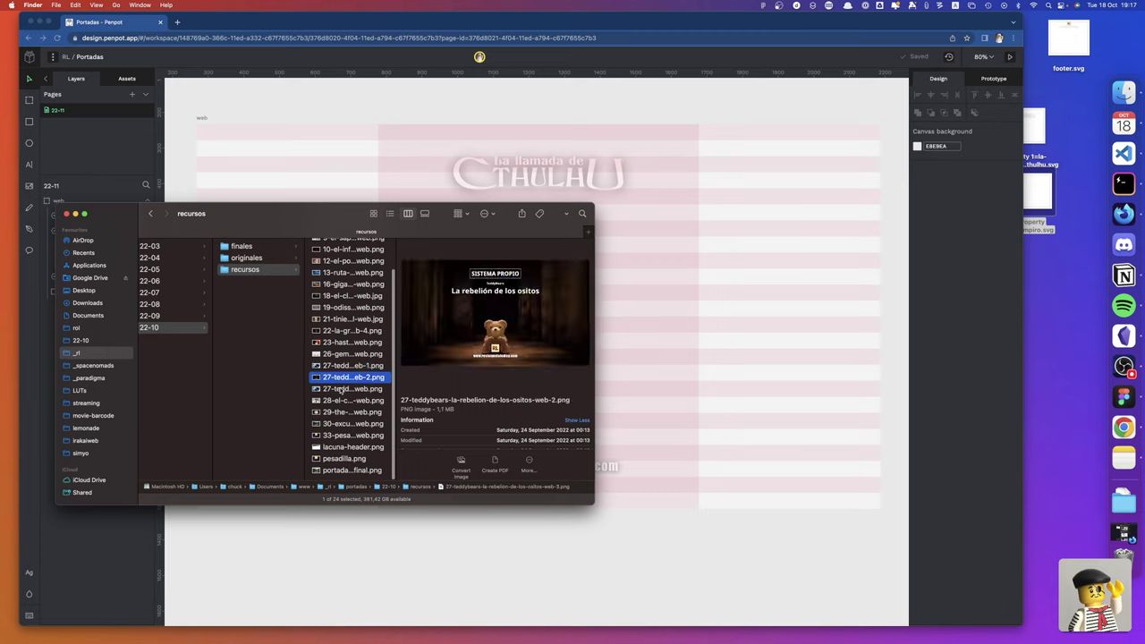
pyautogui.click(341, 390)
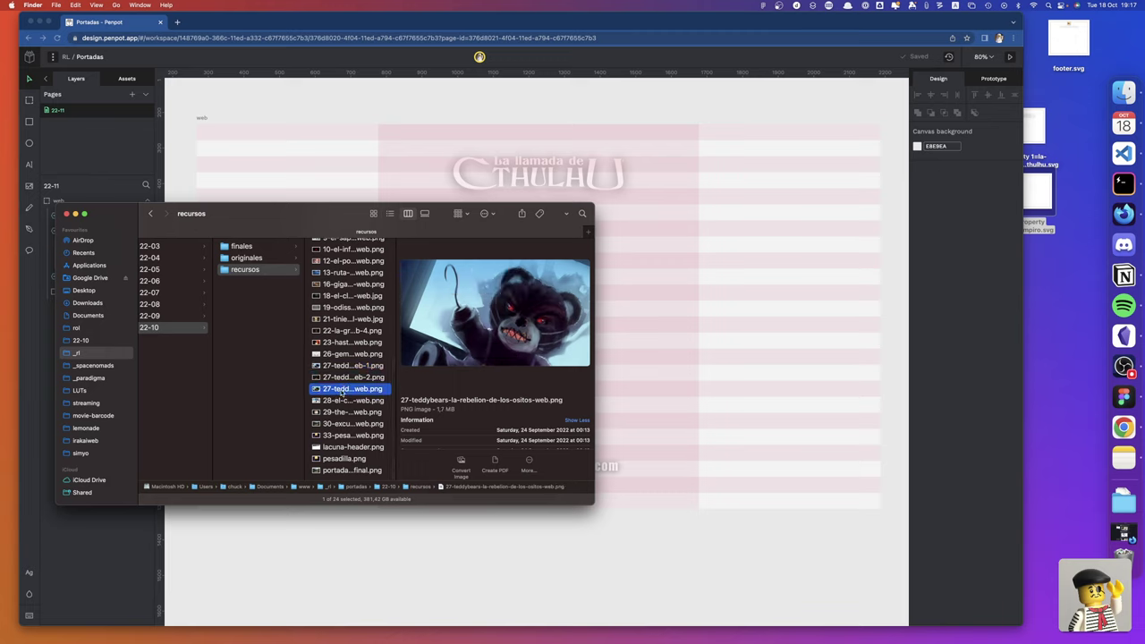
# Place the teddy-bear PNG on the board below the text layers, aligned left and top
pyautogui.moveTo(341, 390); pyautogui.dragTo(716, 347)
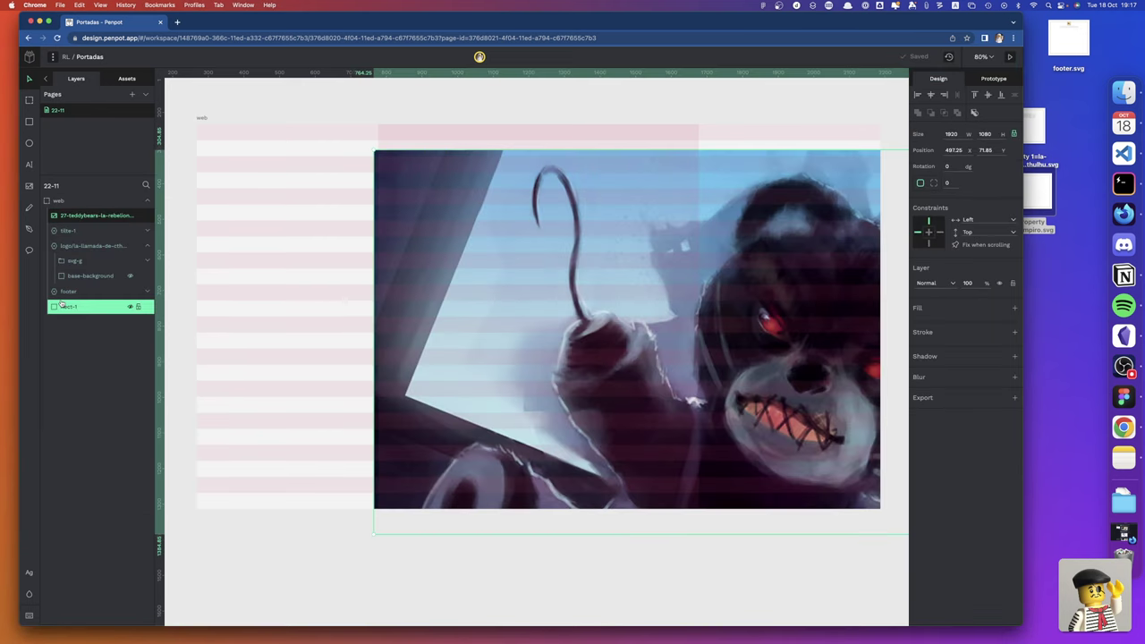
pyautogui.moveTo(80, 215)
pyautogui.mouseDown()
pyautogui.moveTo(60, 325)
pyautogui.moveTo(64, 301)
pyautogui.mouseUp()
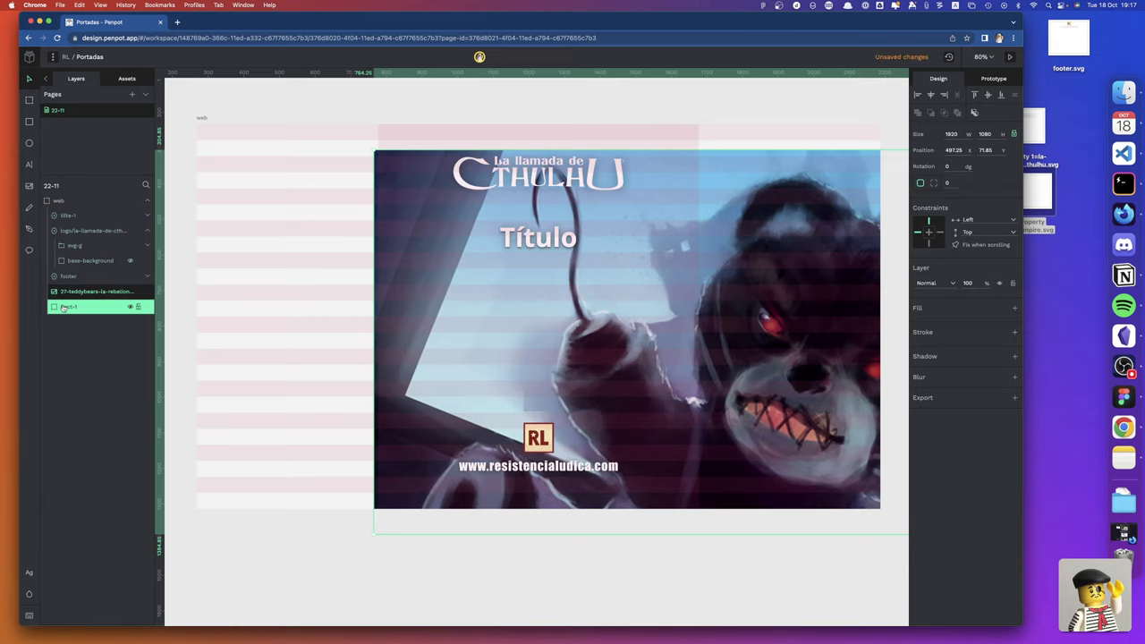
pyautogui.click(917, 94)
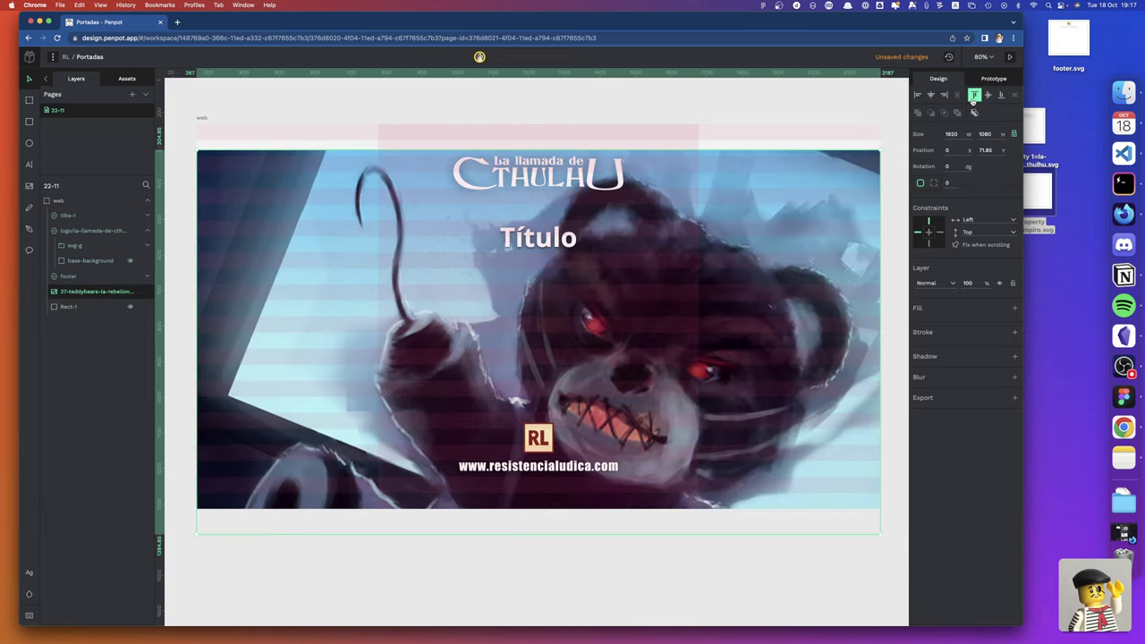
pyautogui.click(974, 95)
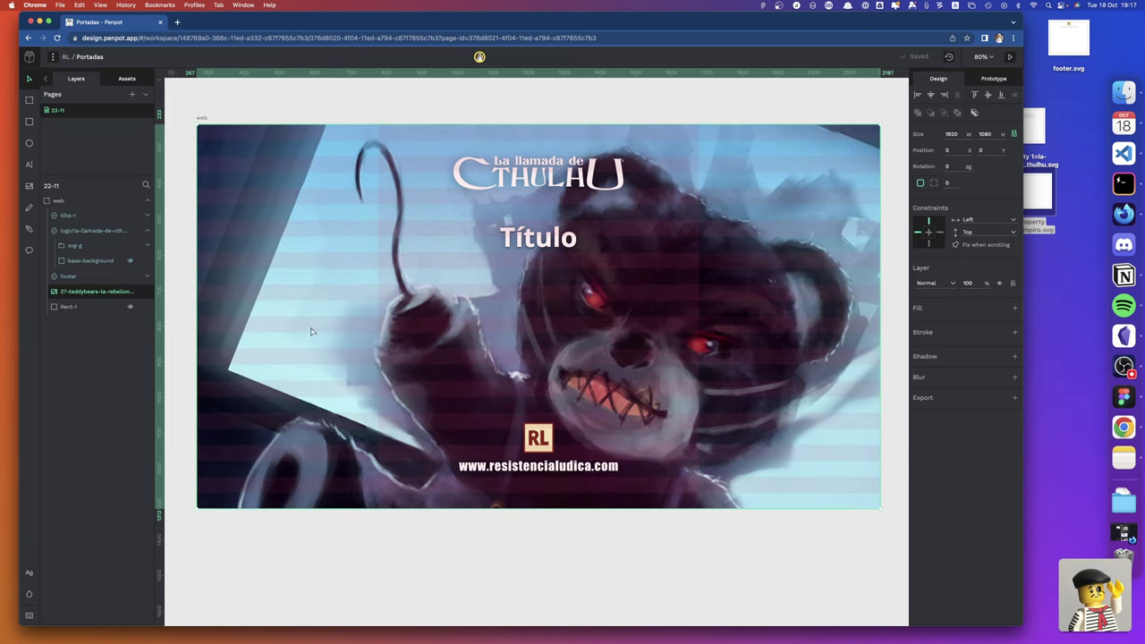
# Delete the Rect-1 placeholder rectangle
pyautogui.hscroll(1, 336, 332)
pyautogui.hscroll(3, 336, 331)
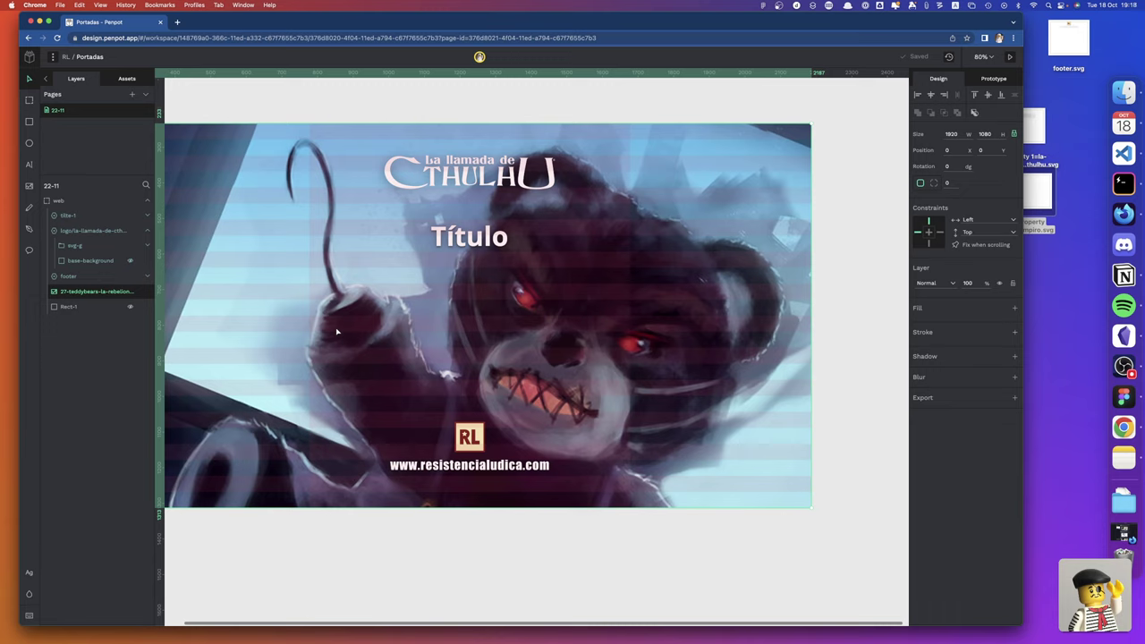
pyautogui.click(82, 307)
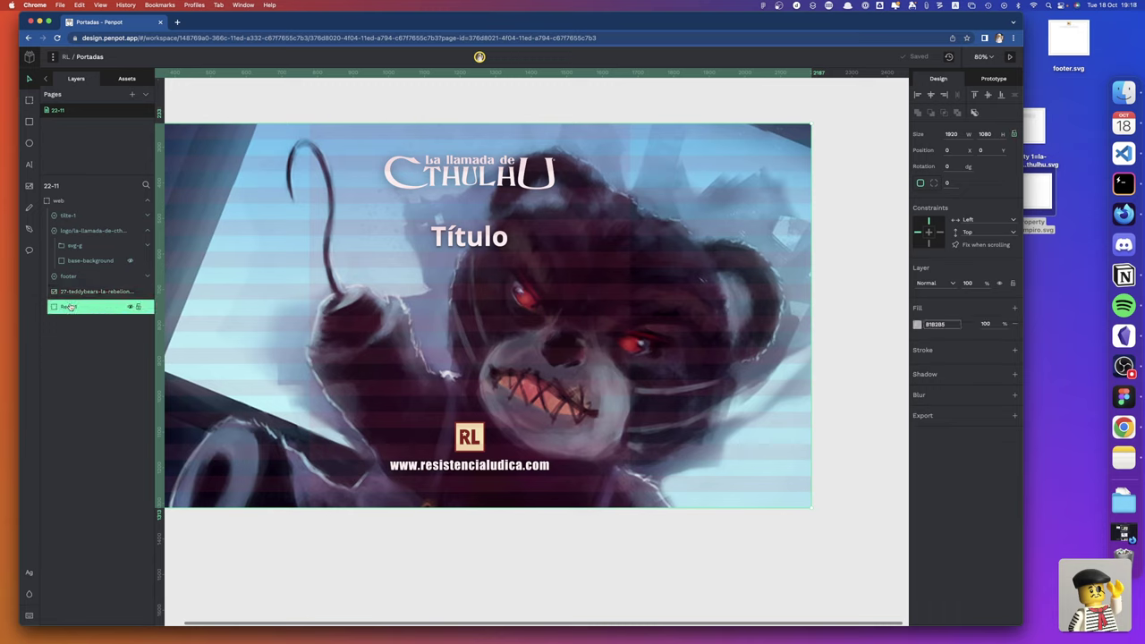
pyautogui.press('Delete')
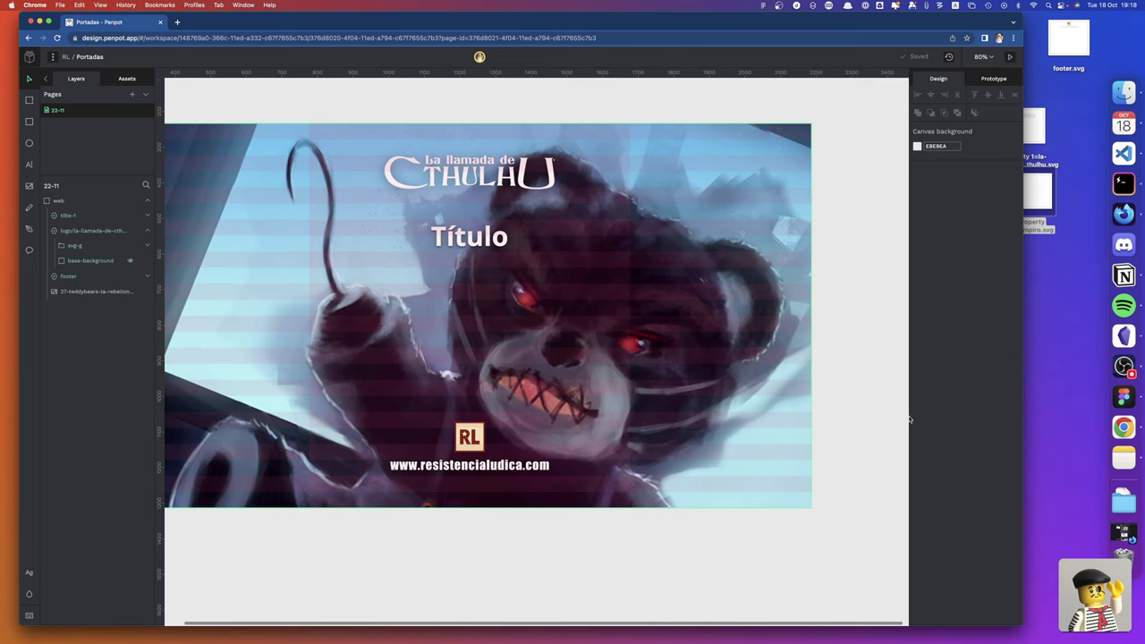
pyautogui.click(1117, 404)
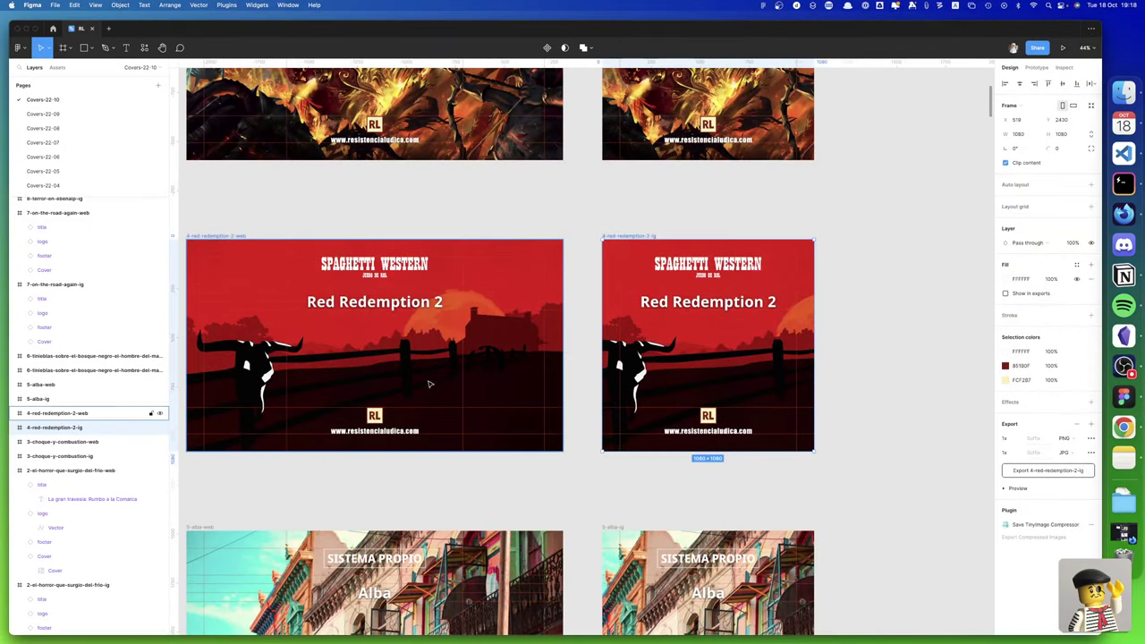
pyautogui.click(632, 393)
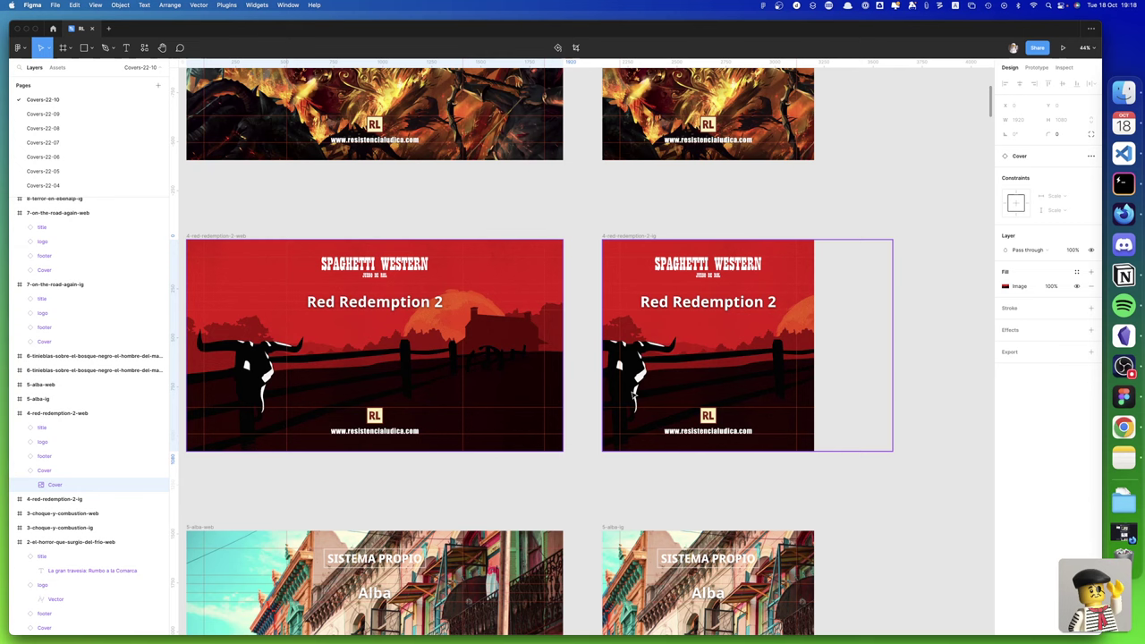
pyautogui.keyDown('shift'); pyautogui.click(673, 395); pyautogui.keyUp('shift')
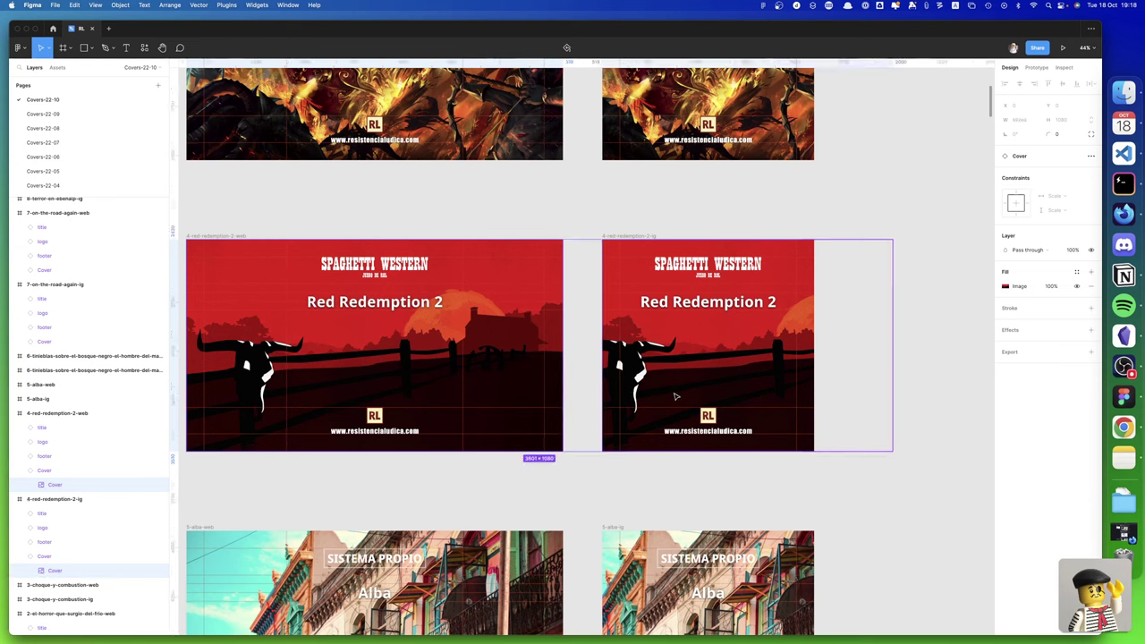
pyautogui.click(1005, 287)
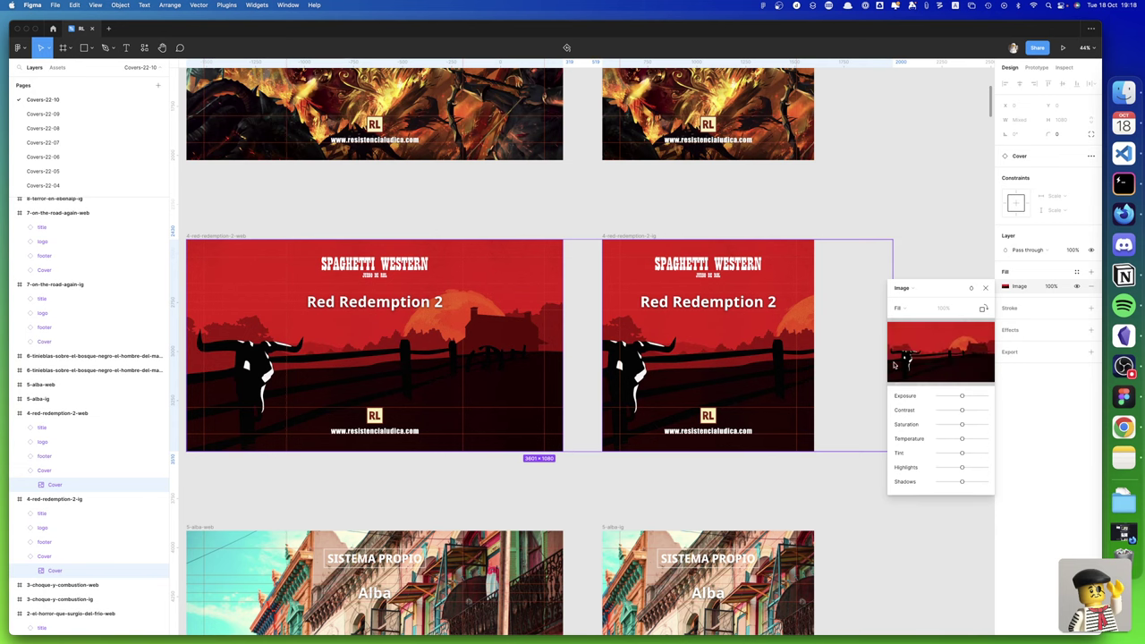
pyautogui.scroll(3, 789, 227)
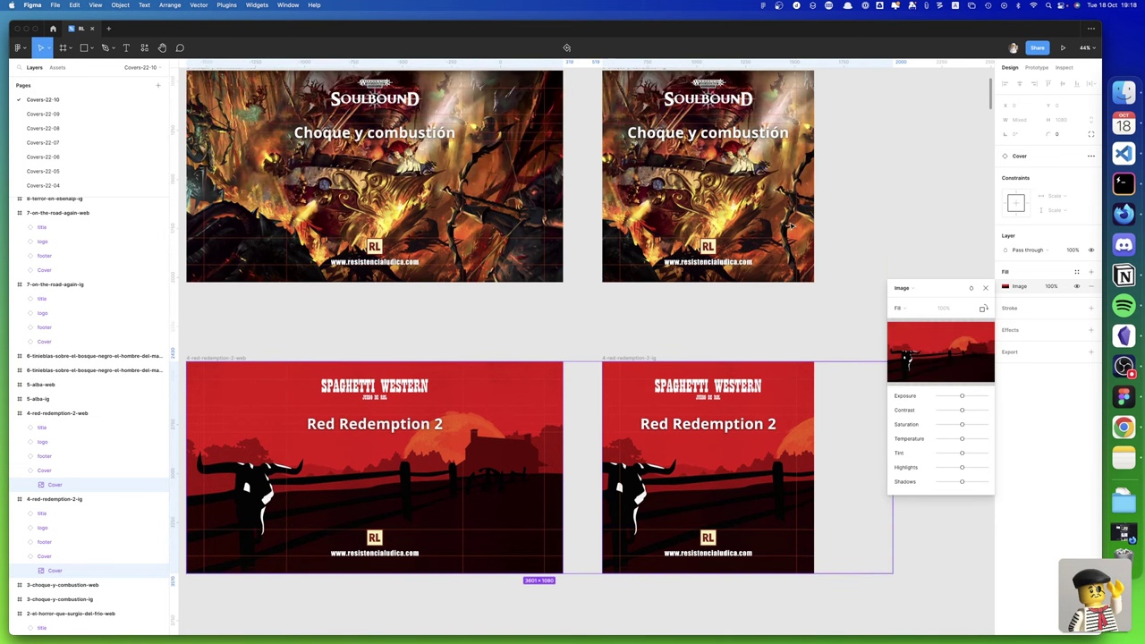
pyautogui.click(823, 224)
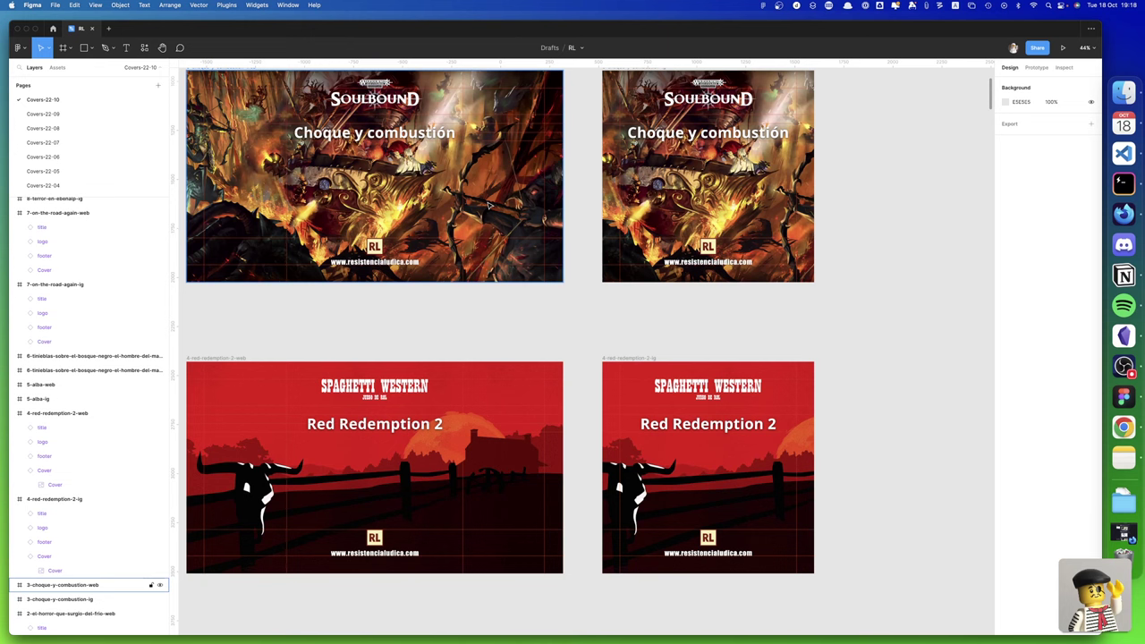
pyautogui.click(488, 205)
pyautogui.keyDown('shift'); pyautogui.click(715, 223); pyautogui.keyUp('shift')
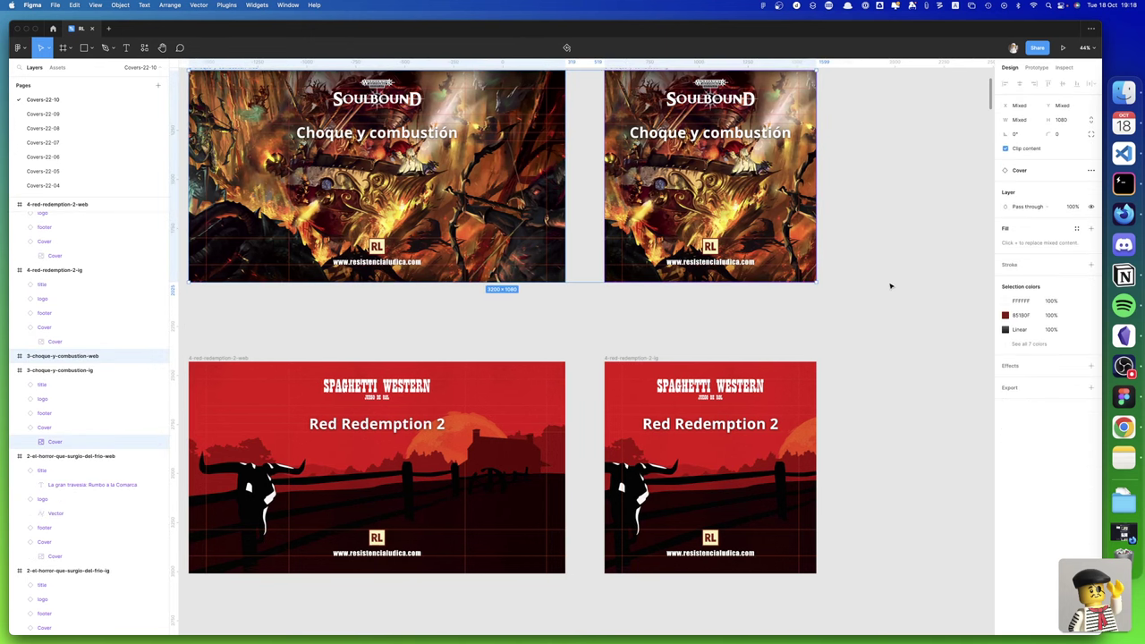
pyautogui.click(494, 205)
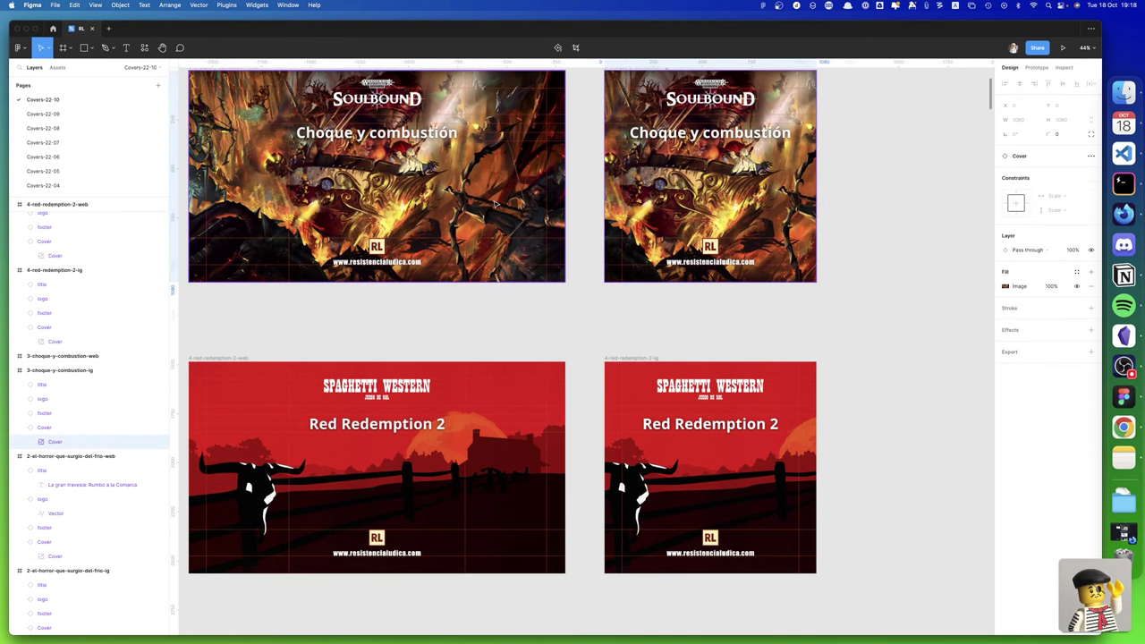
pyautogui.keyDown('shift'); pyautogui.click(706, 237); pyautogui.keyUp('shift')
pyautogui.click(1006, 286)
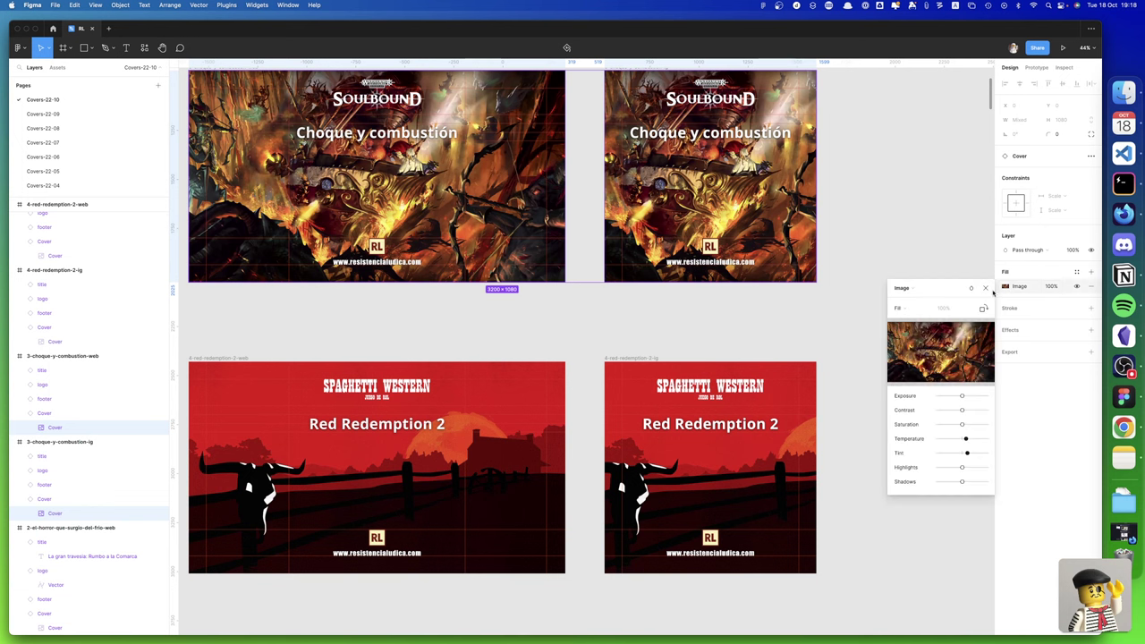
pyautogui.click(945, 353)
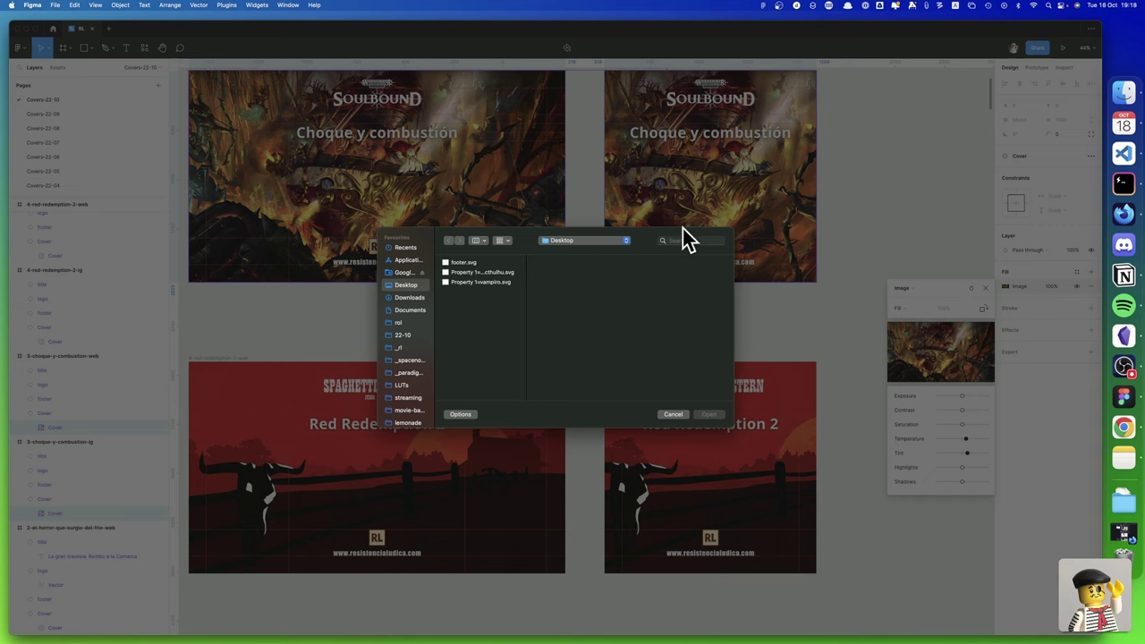
pyautogui.click(674, 415)
pyautogui.click(985, 288)
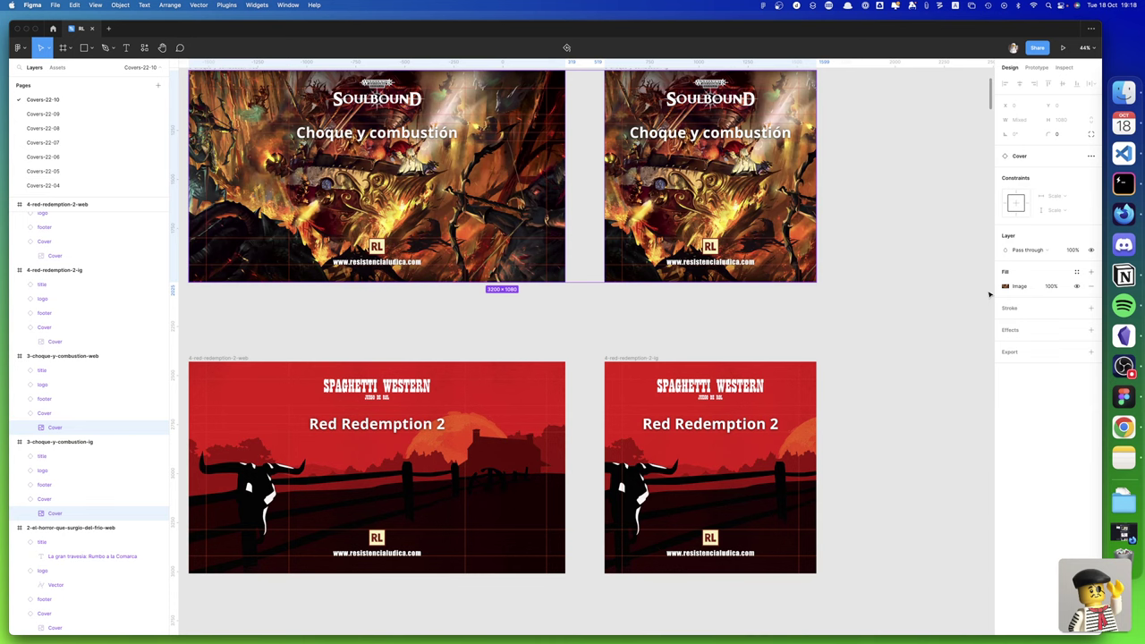
pyautogui.hotkey('ctrl', 'Left')
pyautogui.hotkey('ctrl', 'Right')
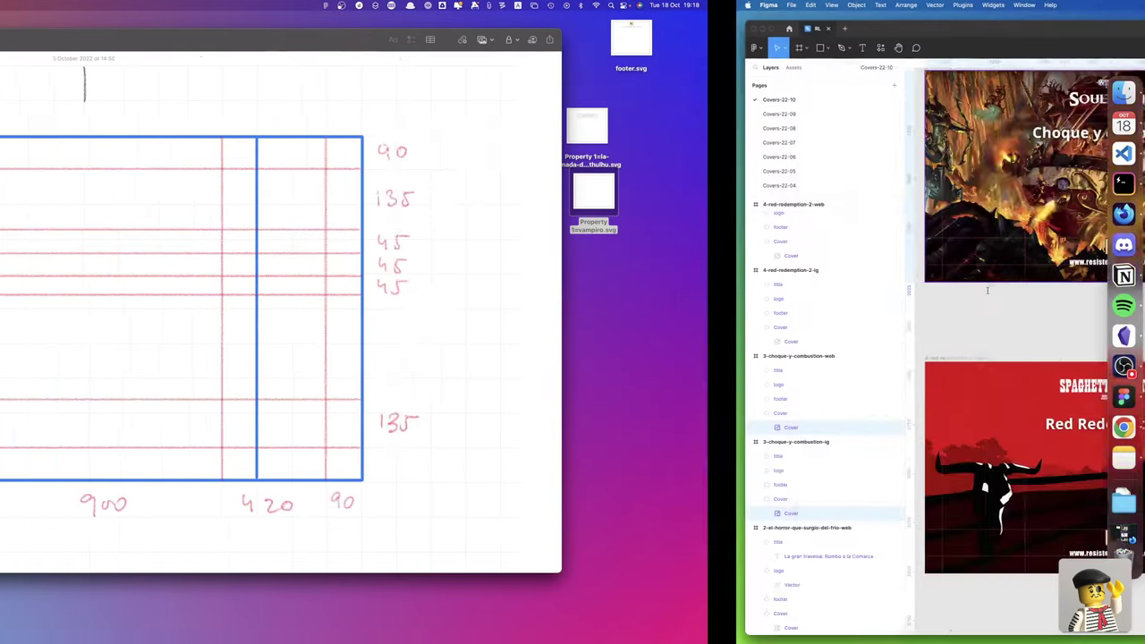
pyautogui.hotkey('ctrl', 'Right')
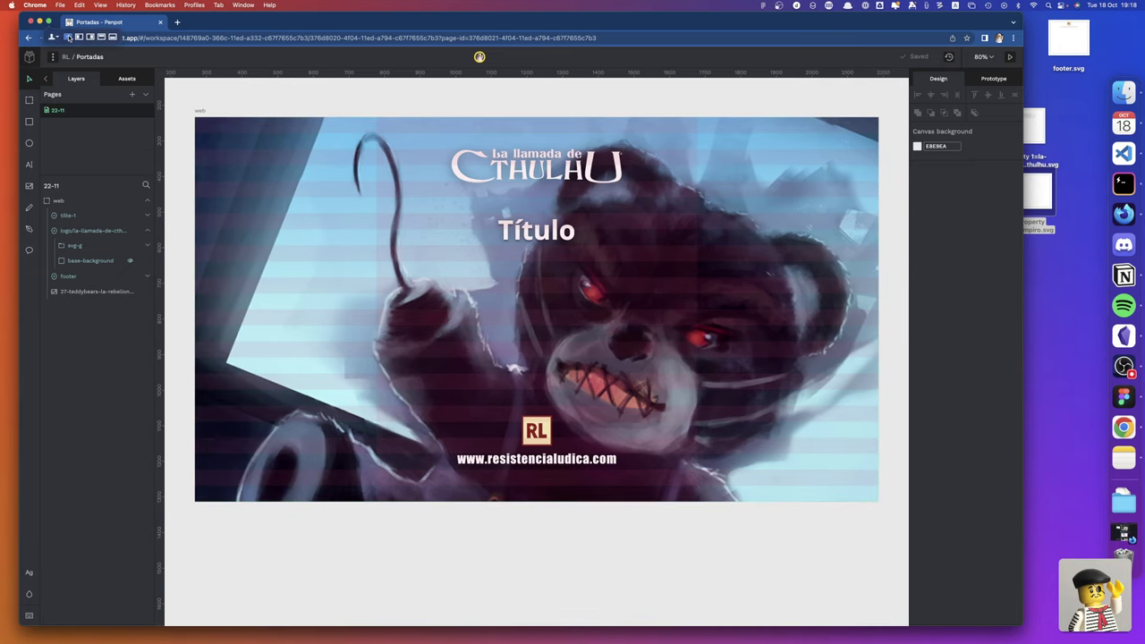
# Maximise the browser and hide the teddy bear background image layer
pyautogui.click(68, 38)
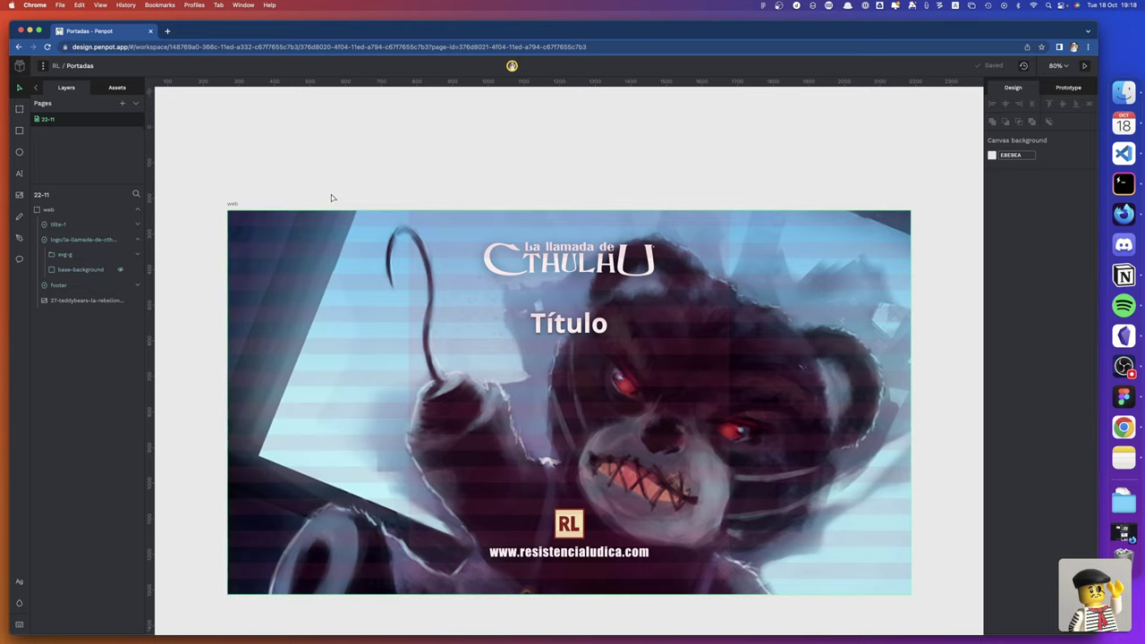
pyautogui.scroll(-3, 331, 197)
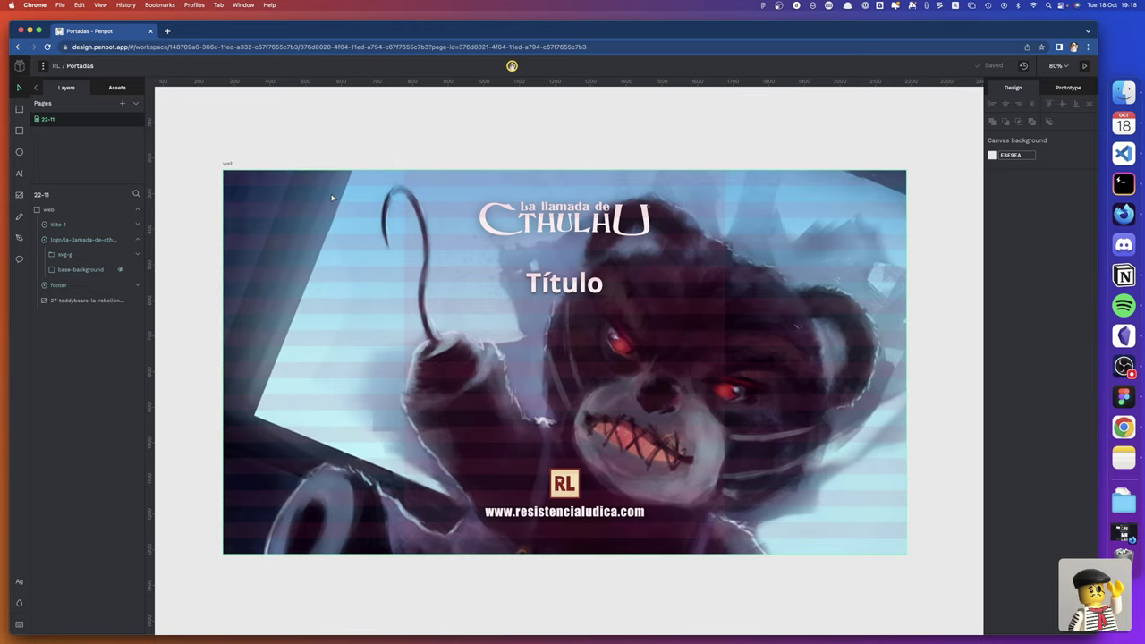
pyautogui.hscroll(2, 409, 200)
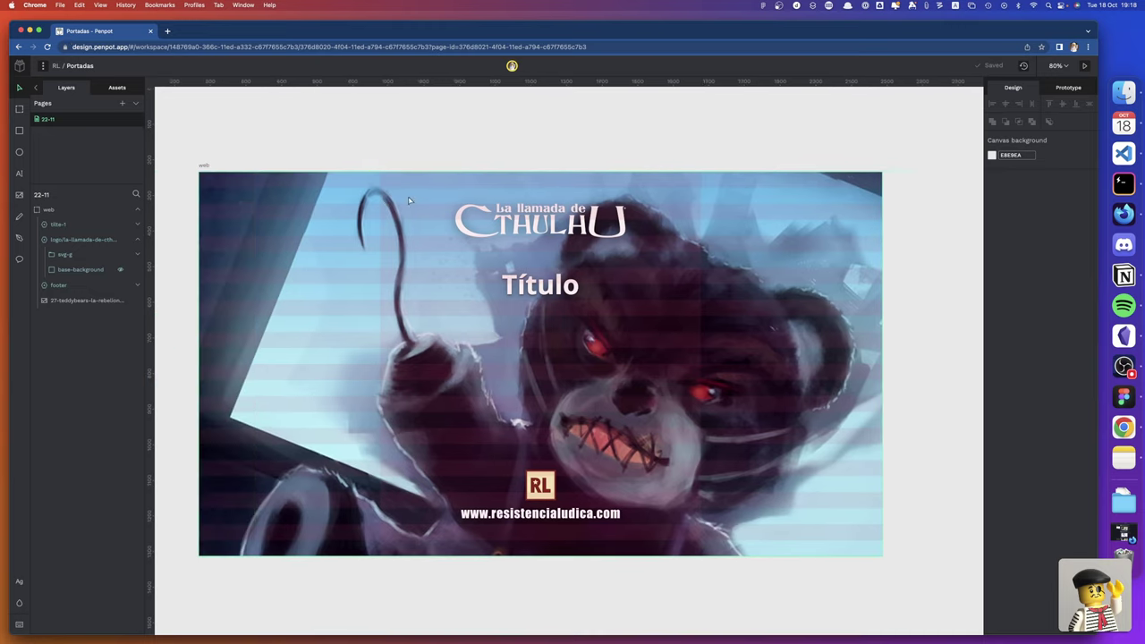
pyautogui.hscroll(1, 409, 200)
pyautogui.scroll(2, 408, 200)
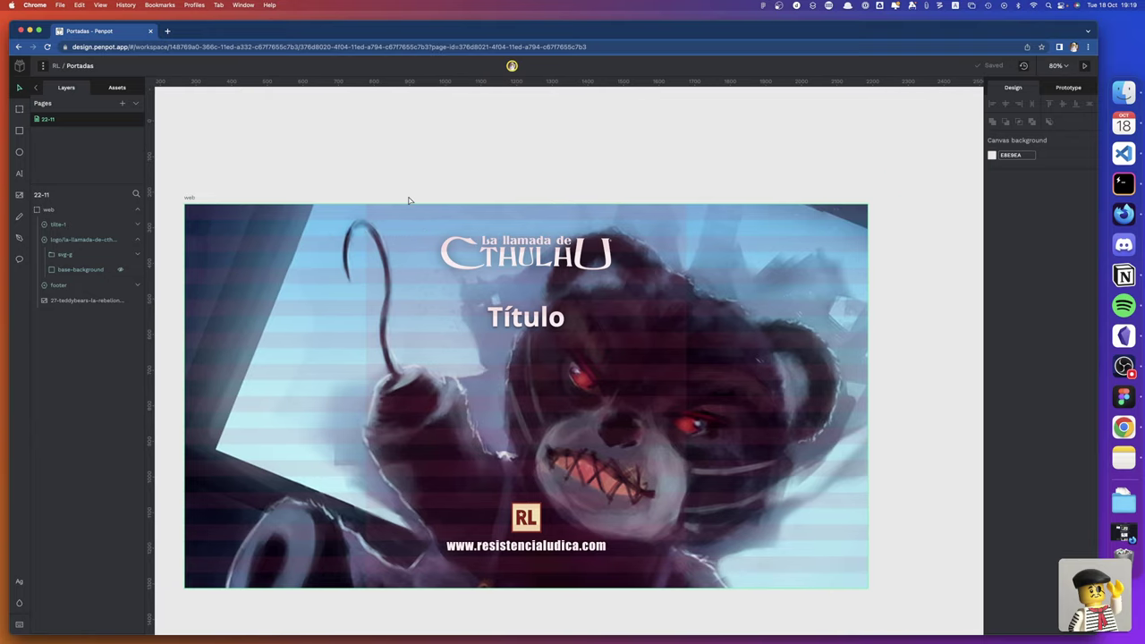
pyautogui.click(190, 196)
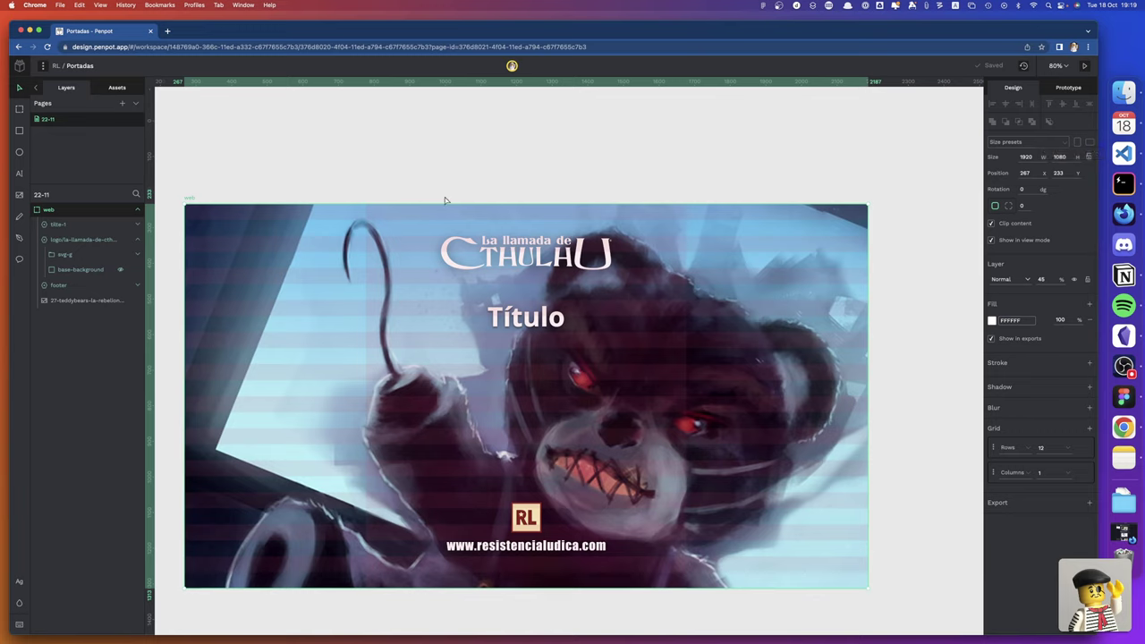
pyautogui.click(279, 187)
pyautogui.click(116, 302)
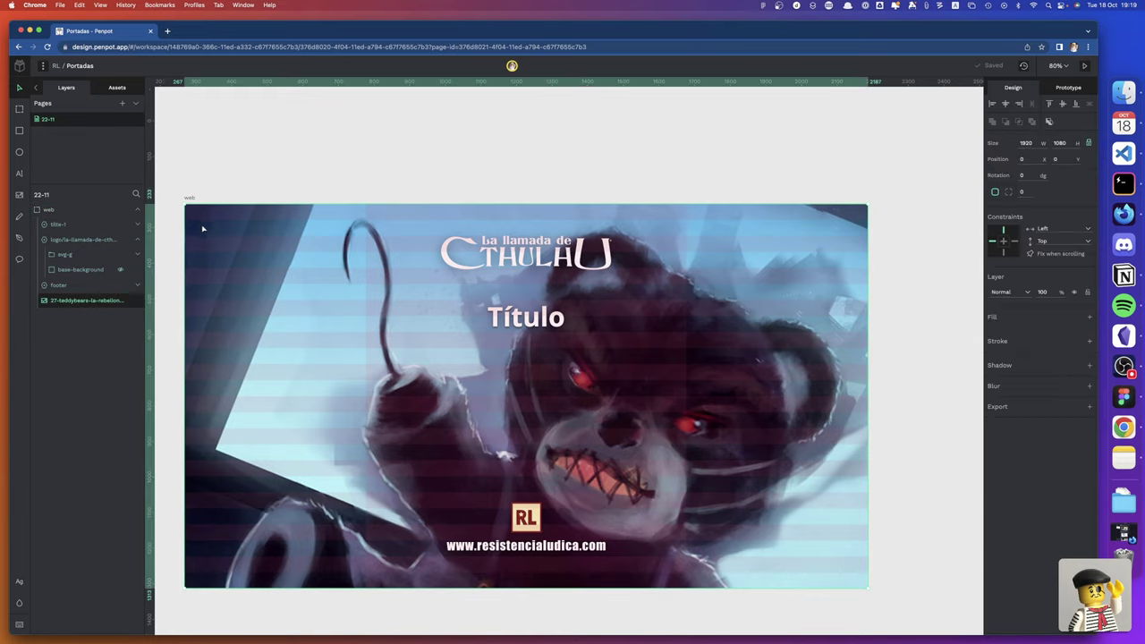
pyautogui.click(121, 301)
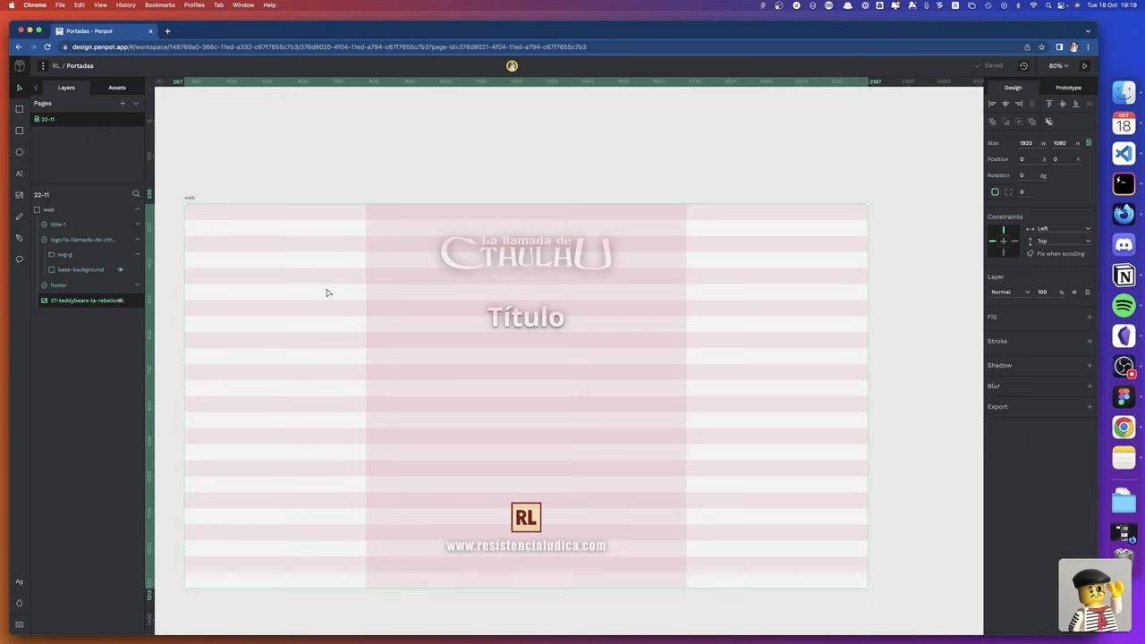
# Exclude the web board's white fill from exports and export the board as PNG
pyautogui.click(191, 198)
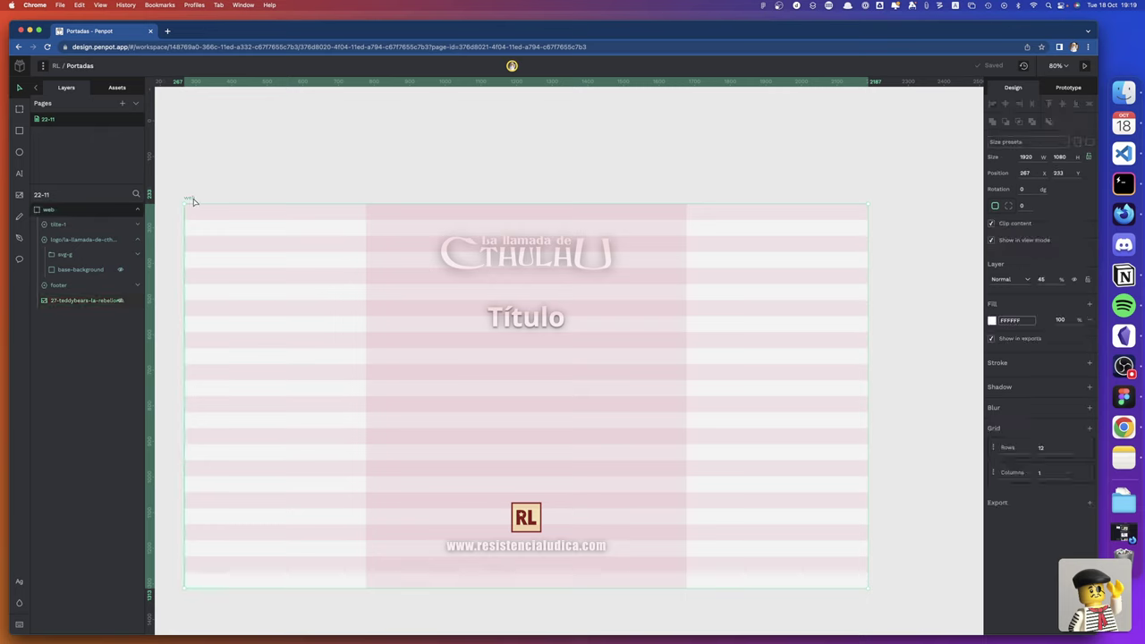
pyautogui.click(991, 339)
pyautogui.click(1089, 504)
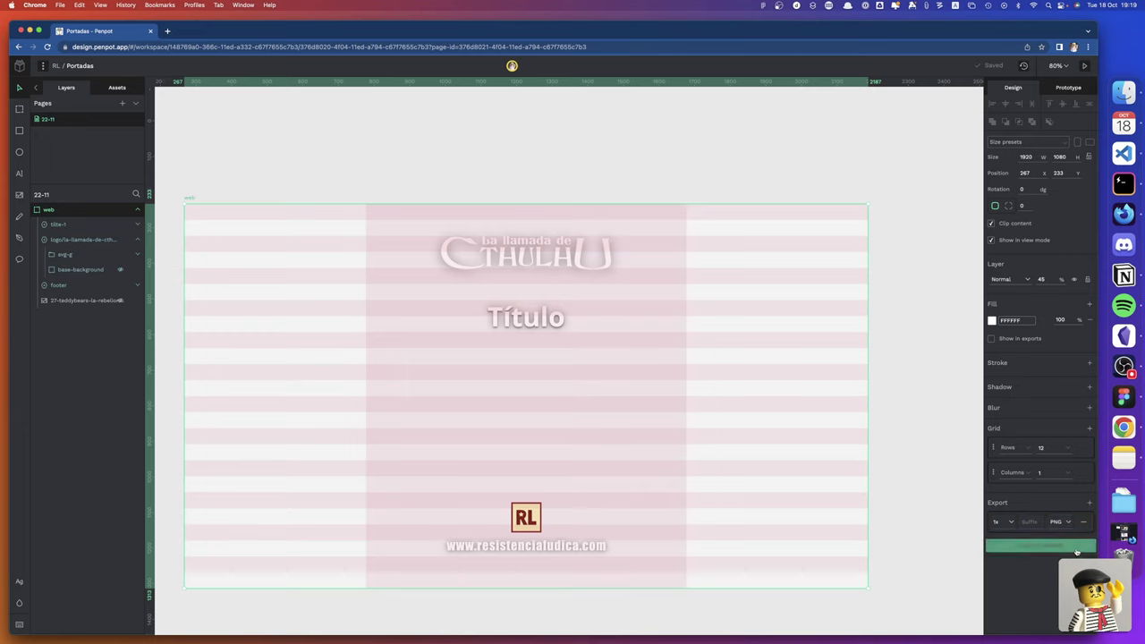
pyautogui.click(1075, 548)
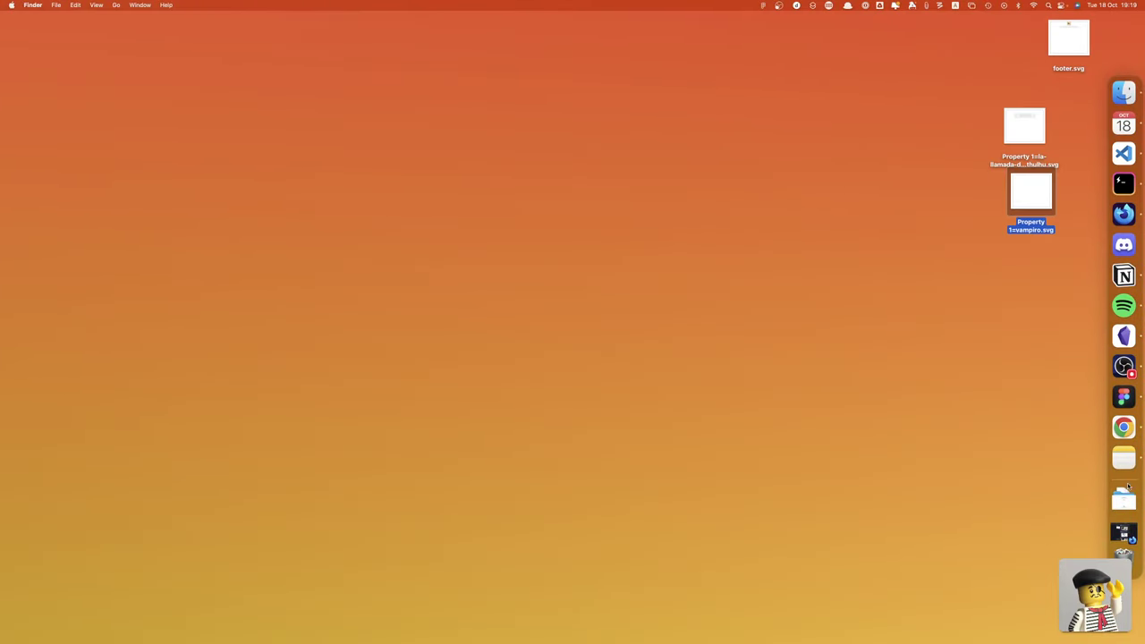
# Move web.png from Downloads to the desktop and Quick Look it
pyautogui.click(1123, 500)
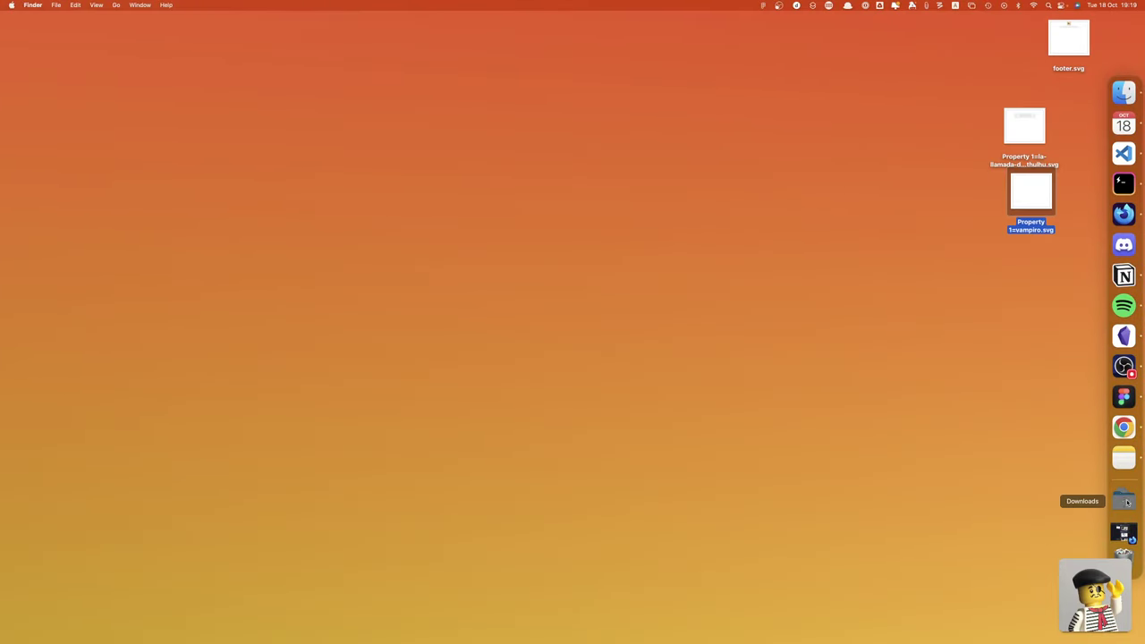
pyautogui.moveTo(503, 143)
pyautogui.mouseDown()
pyautogui.moveTo(1014, 281)
pyautogui.moveTo(1031, 272)
pyautogui.mouseUp()
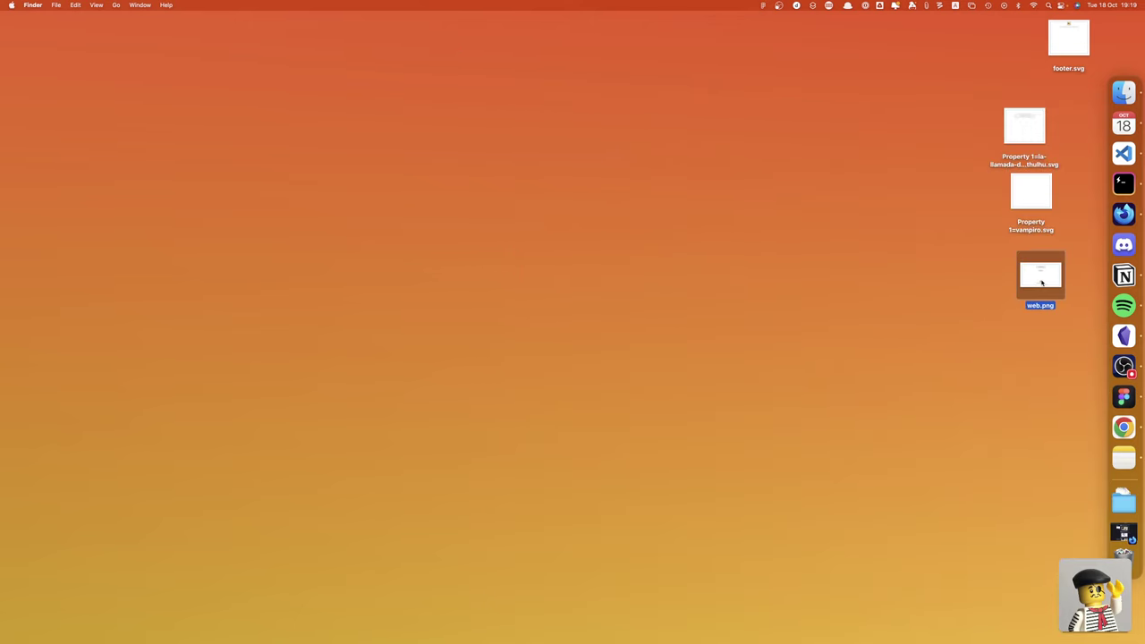
pyautogui.press('space')
pyautogui.press('space')
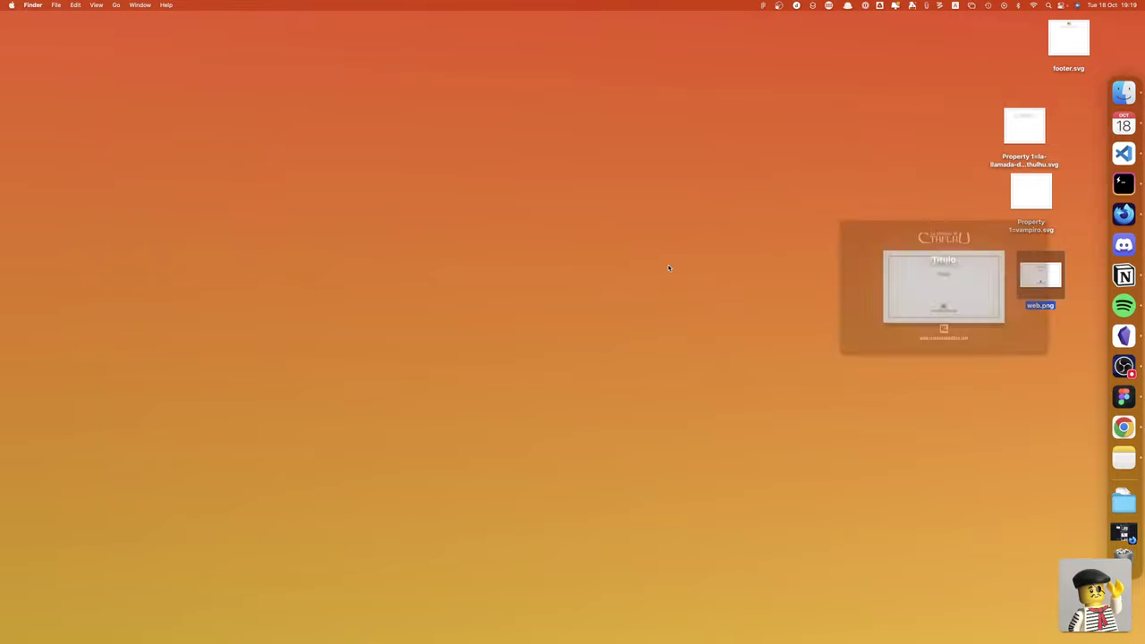
# Launch Pixelmator Pro through the Alfred launcher by searching 'pixel'
pyautogui.hotkey('alt', 'space')
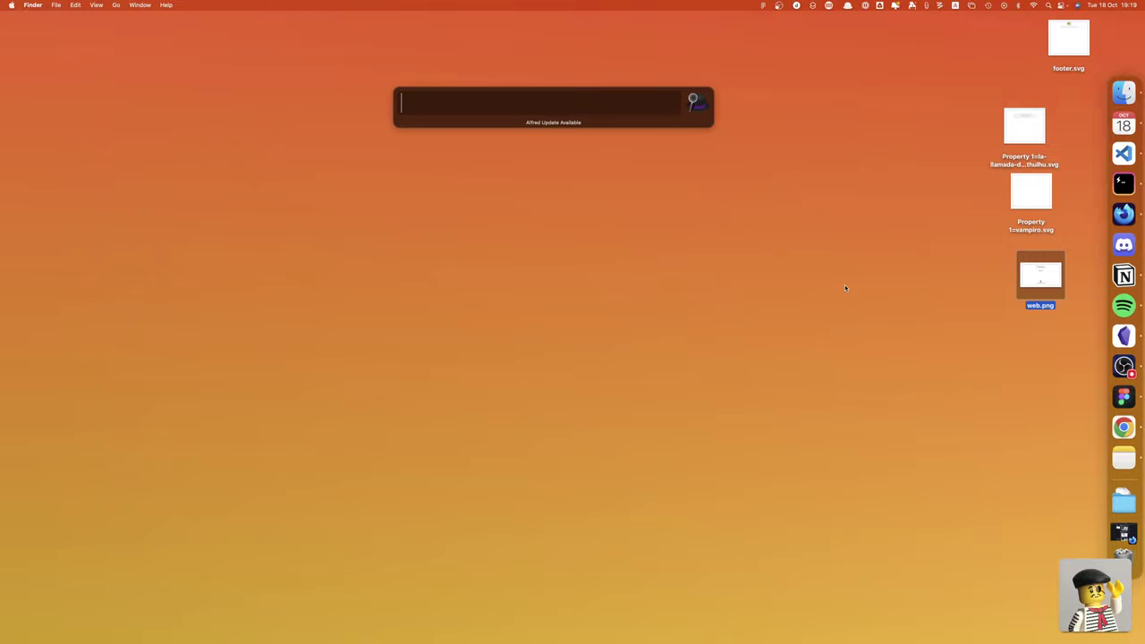
pyautogui.write('pixel')
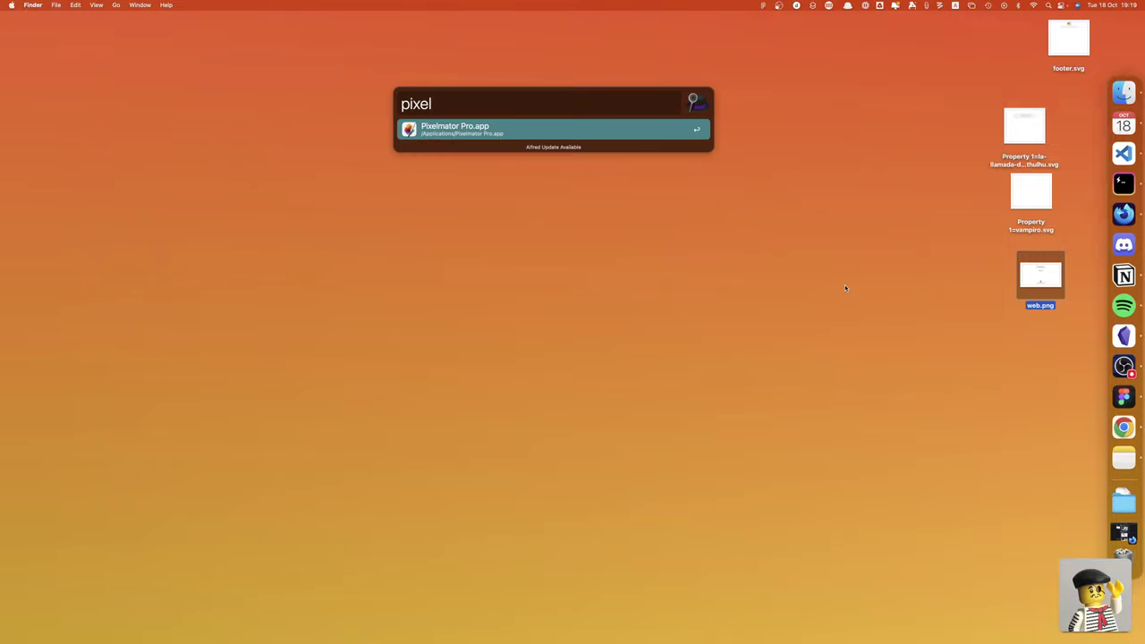
pyautogui.press('Return')
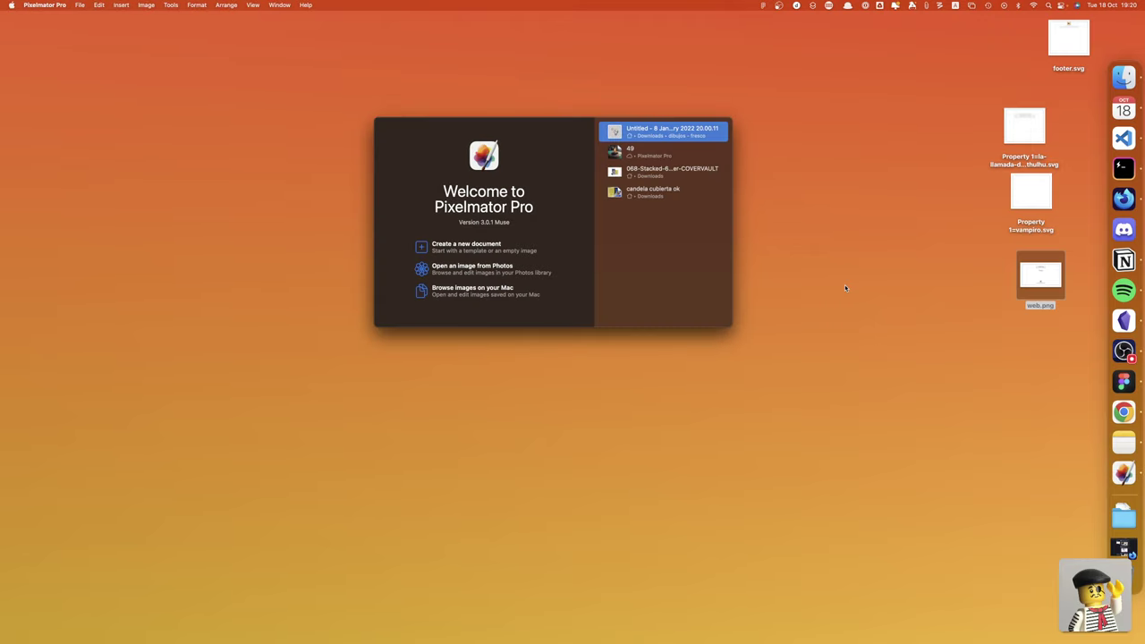
# Open web.png in Pixelmator Pro full screen and draw a centred 1080×1080 rectangle
pyautogui.moveTo(1037, 286); pyautogui.dragTo(1123, 474)
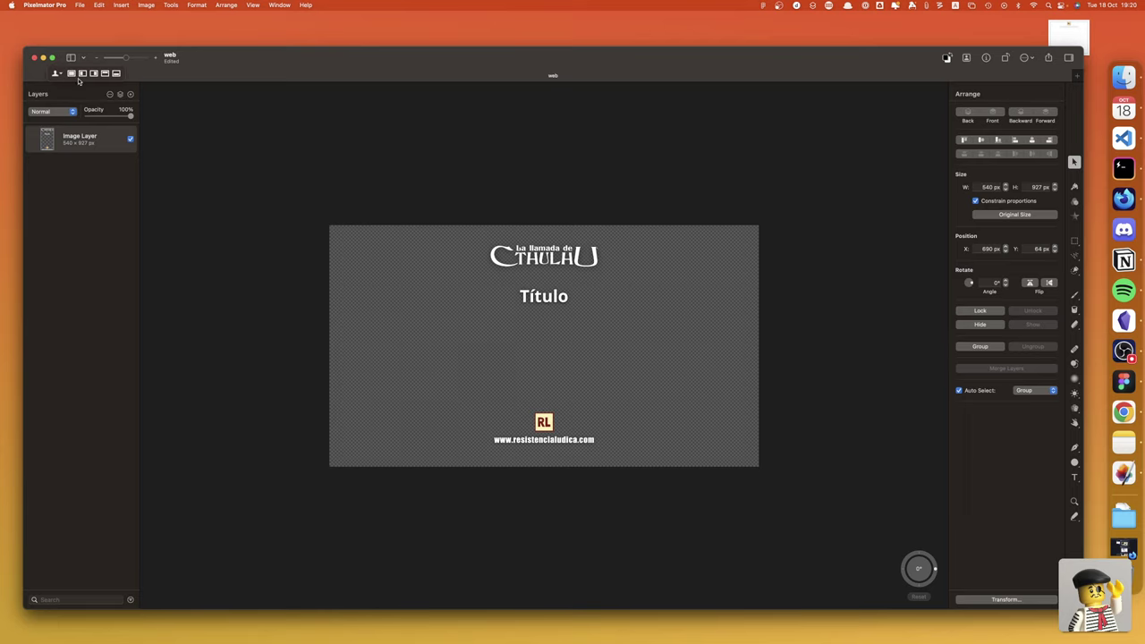
pyautogui.moveTo(52, 57)
pyautogui.click(72, 74)
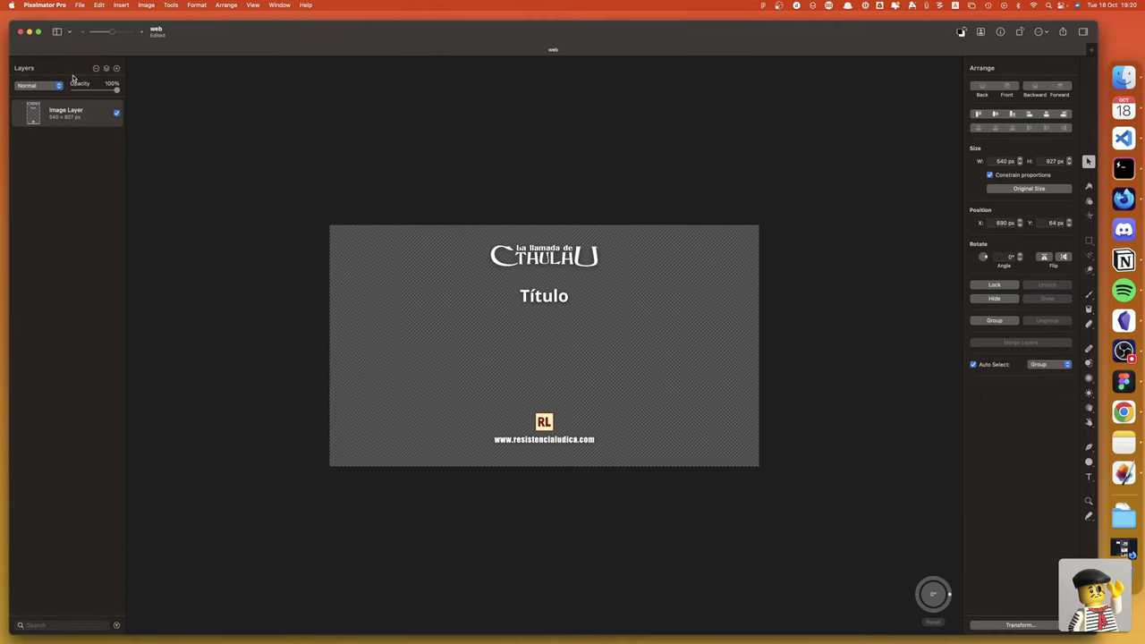
pyautogui.click(1088, 462)
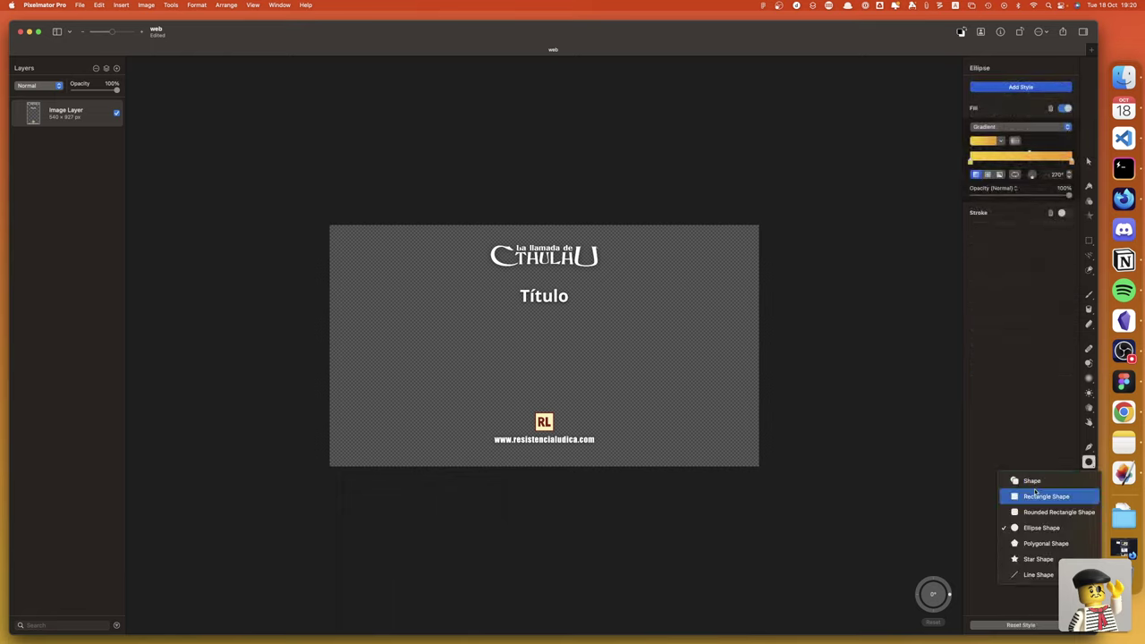
pyautogui.click(1045, 496)
pyautogui.moveTo(427, 225); pyautogui.dragTo(667, 492)
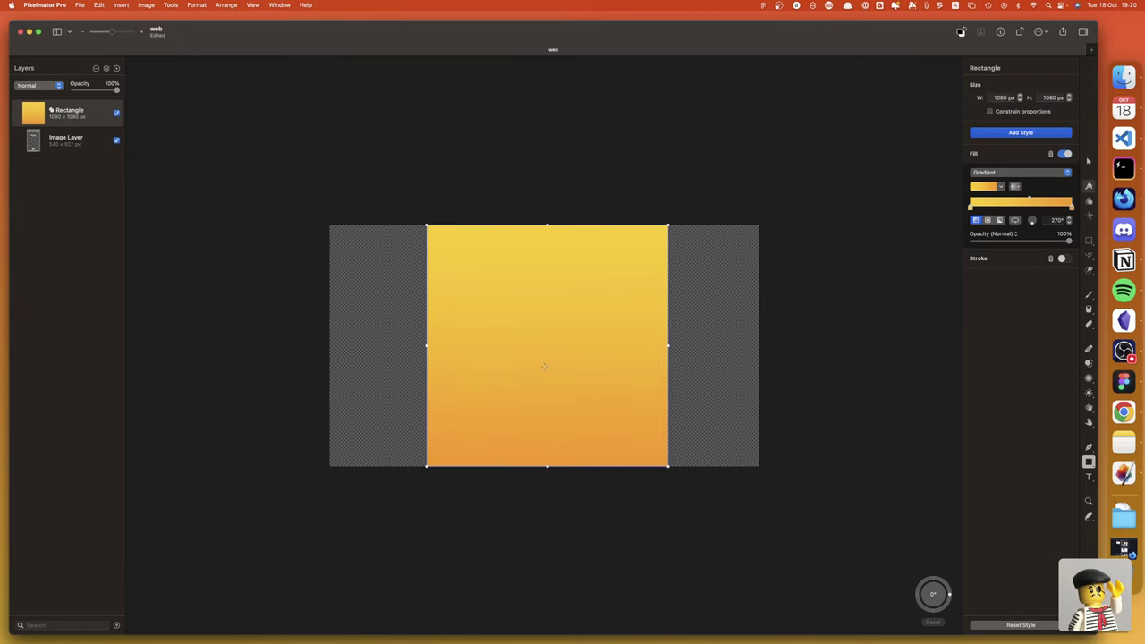
pyautogui.press('v')
pyautogui.moveTo(544, 360); pyautogui.dragTo(544, 360)
# Show rulers, add vertical guides at the square's left and right edges, then delete the square
pyautogui.press('super+r')
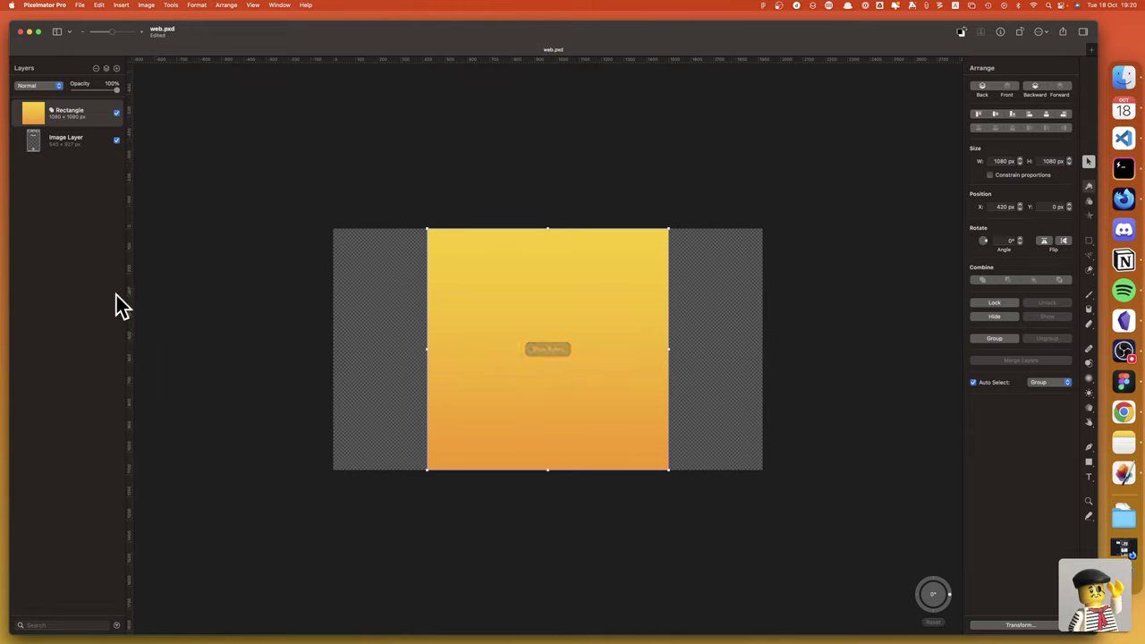
pyautogui.moveTo(130, 303); pyautogui.dragTo(426, 320)
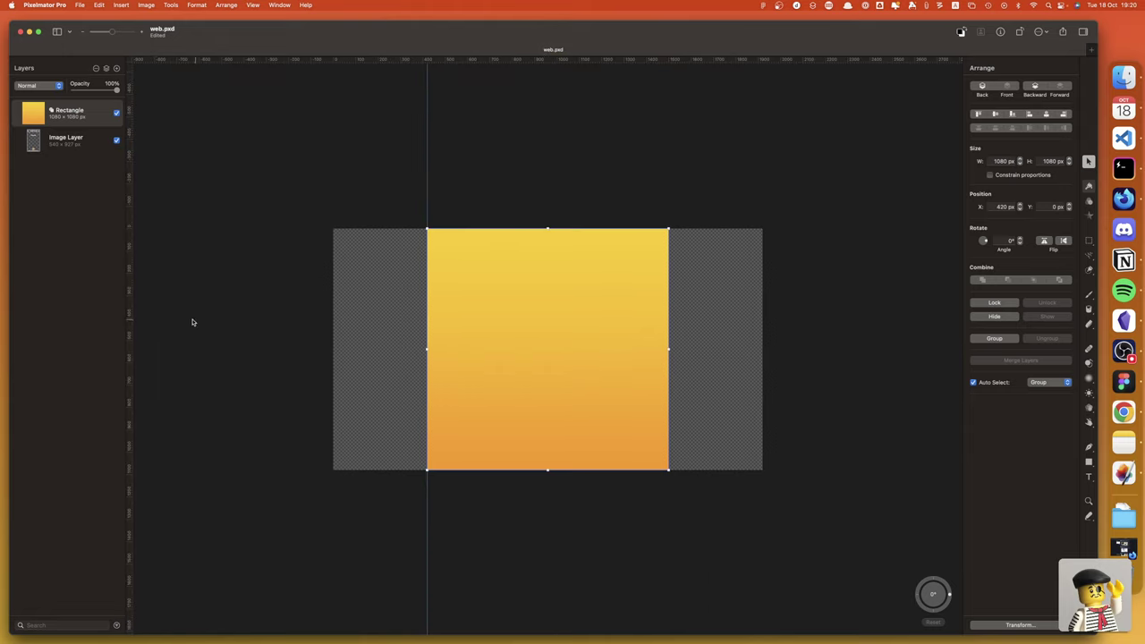
pyautogui.moveTo(128, 322); pyautogui.dragTo(668, 343)
pyautogui.press('Delete')
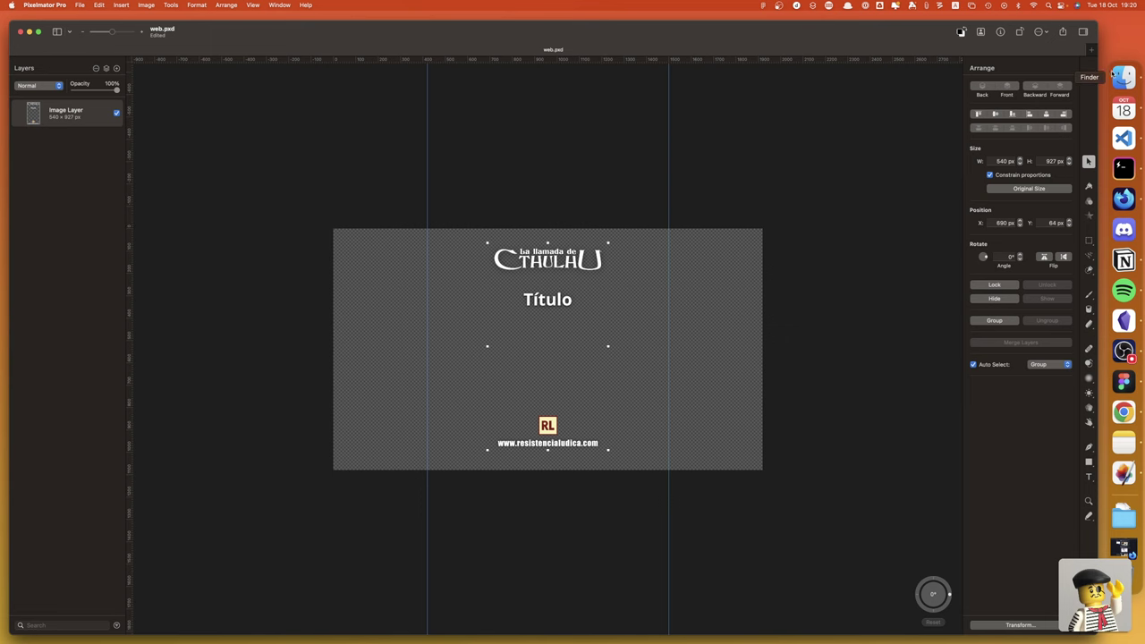
# Open the teddy-bear illustration PNG in Pixelmator Pro and copy the whole image
pyautogui.press('super+h')
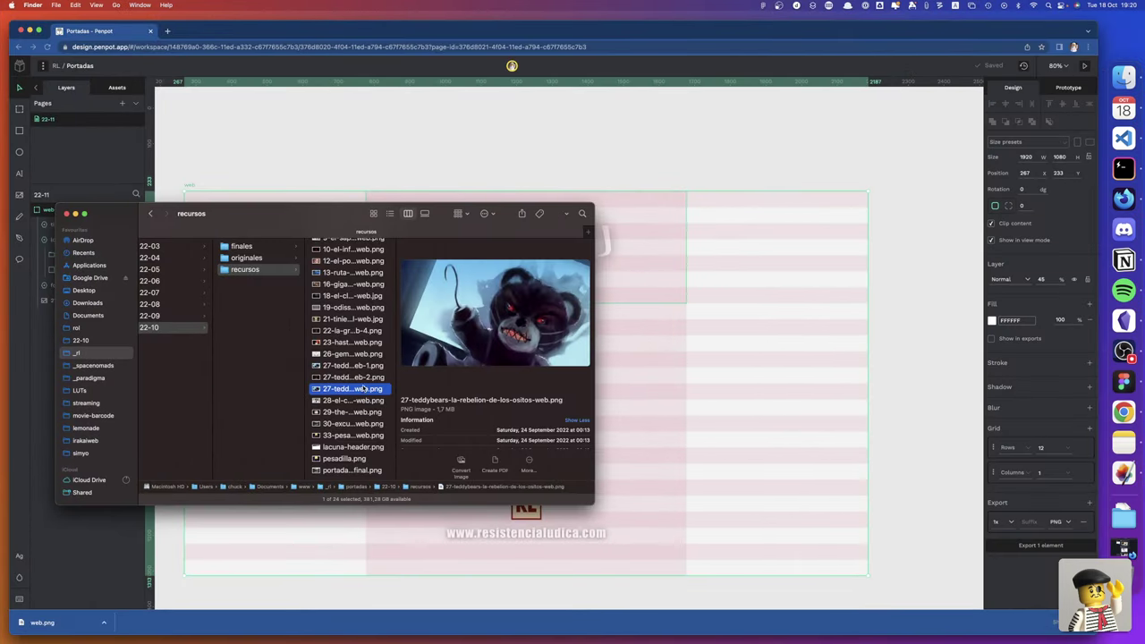
pyautogui.moveTo(357, 389); pyautogui.dragTo(1124, 474)
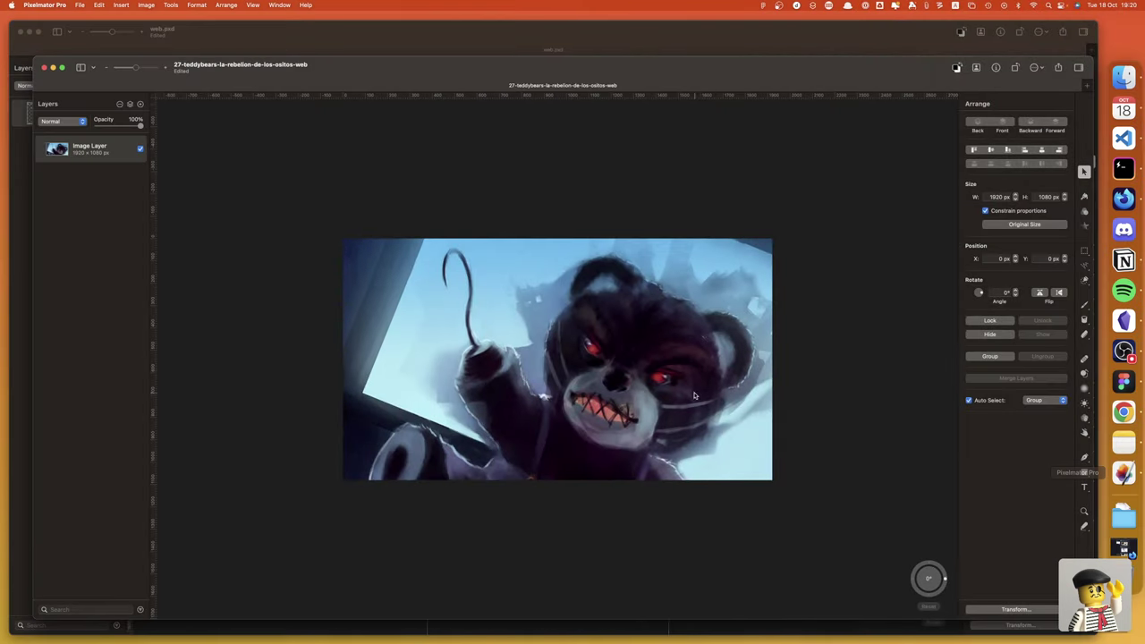
pyautogui.press('super+a')
pyautogui.press('super+c')
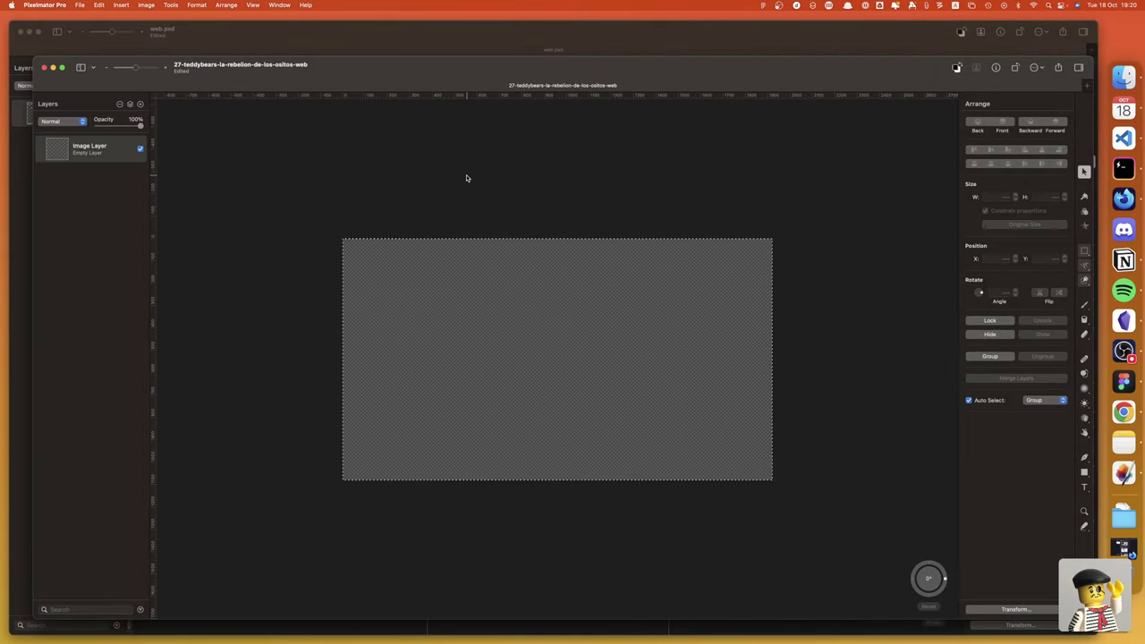
# Paste the illustration into web.pxd as a layer below Image Layer, and hide Image Layer
pyautogui.click(211, 41)
pyautogui.press('super+v')
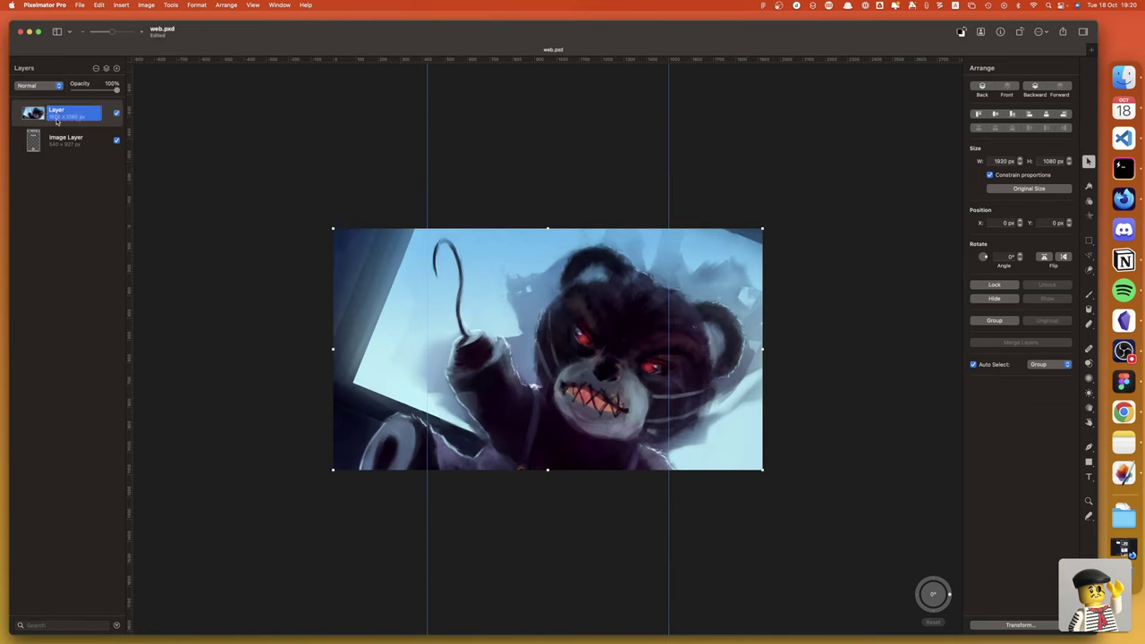
pyautogui.moveTo(63, 112); pyautogui.dragTo(63, 152)
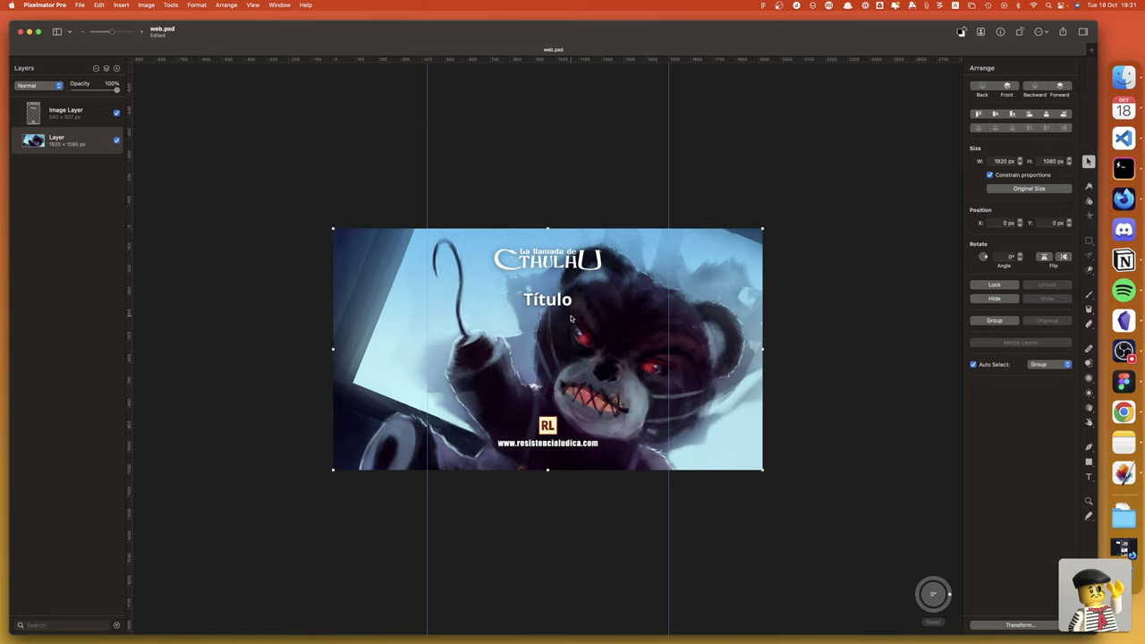
pyautogui.click(117, 113)
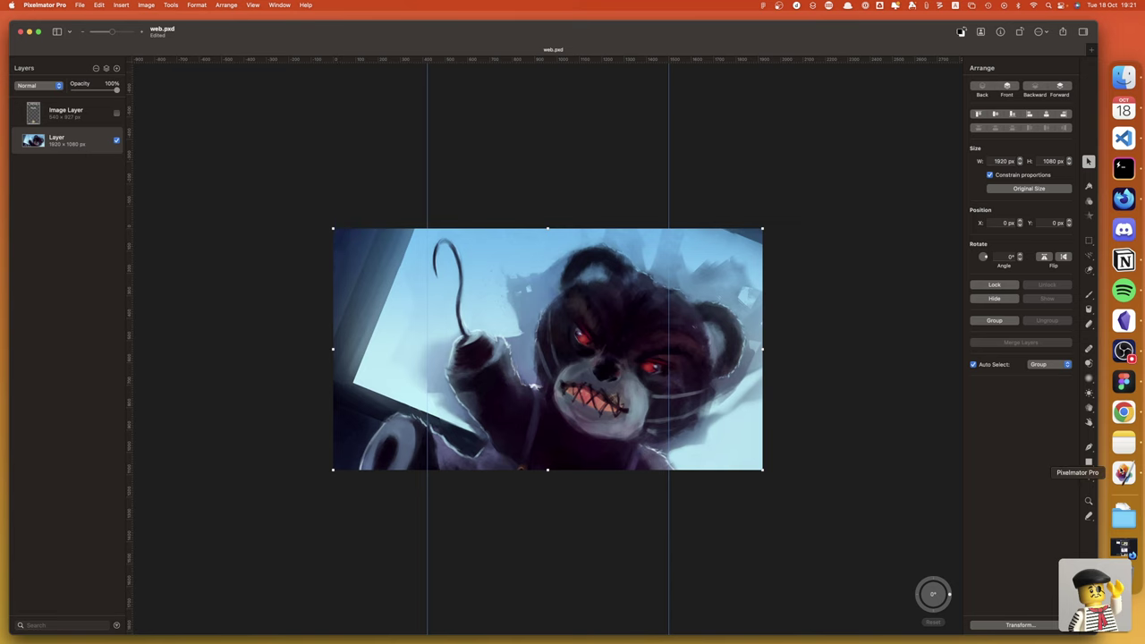
pyautogui.click(1123, 412)
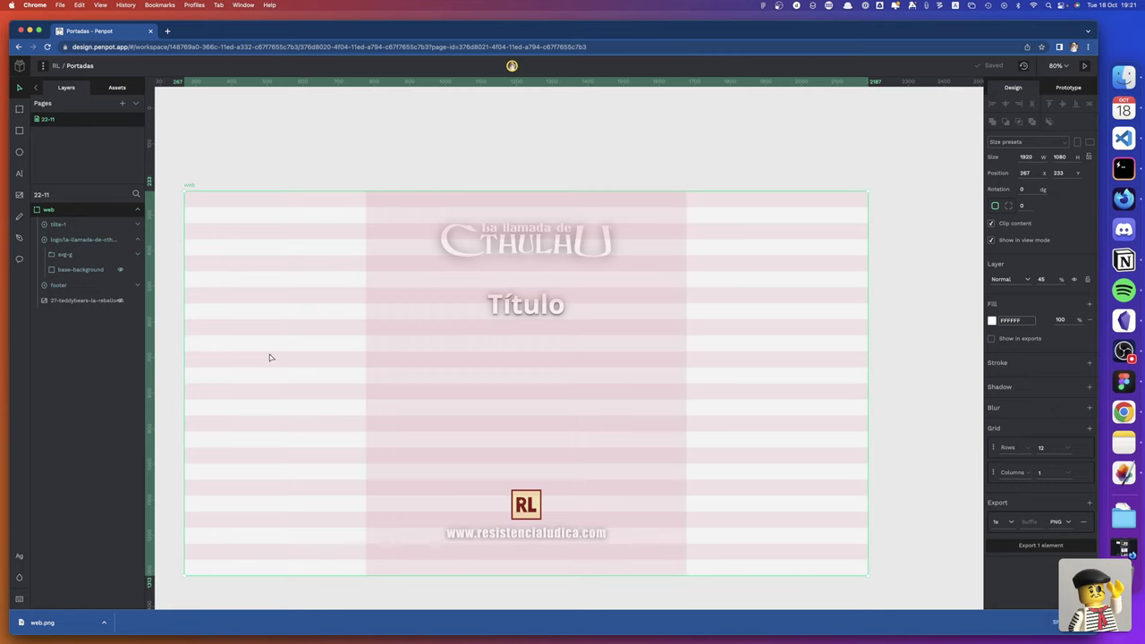
# Make the teddy-bear image layer visible behind the Penpot web board's title and logo
pyautogui.click(118, 303)
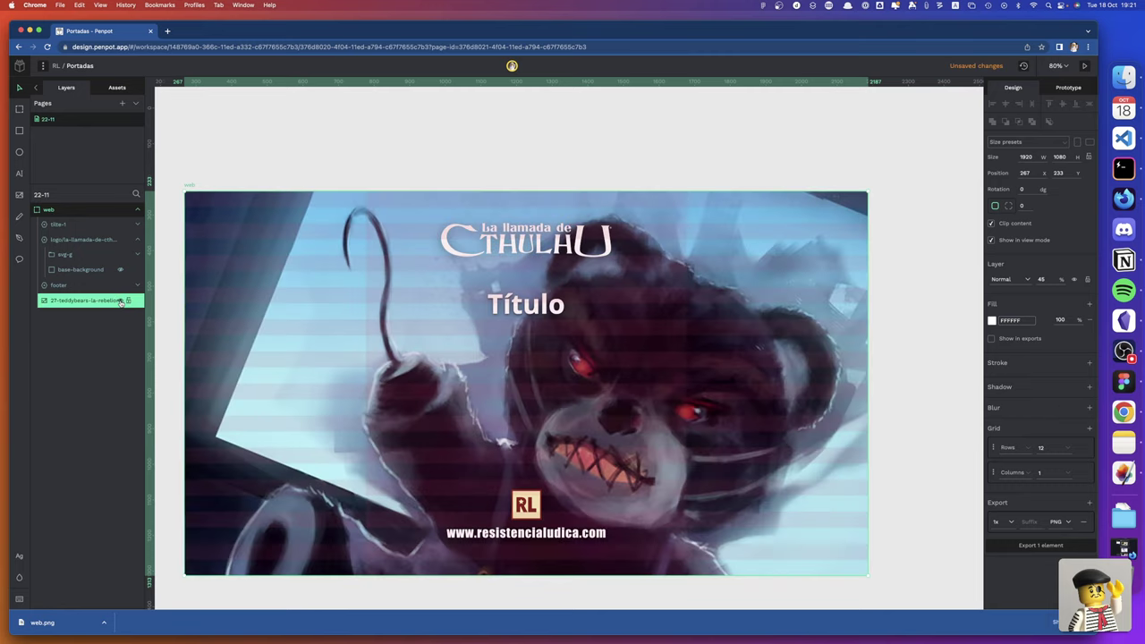
pyautogui.scroll(-2, 480, 346)
pyautogui.scroll(-1, 479, 342)
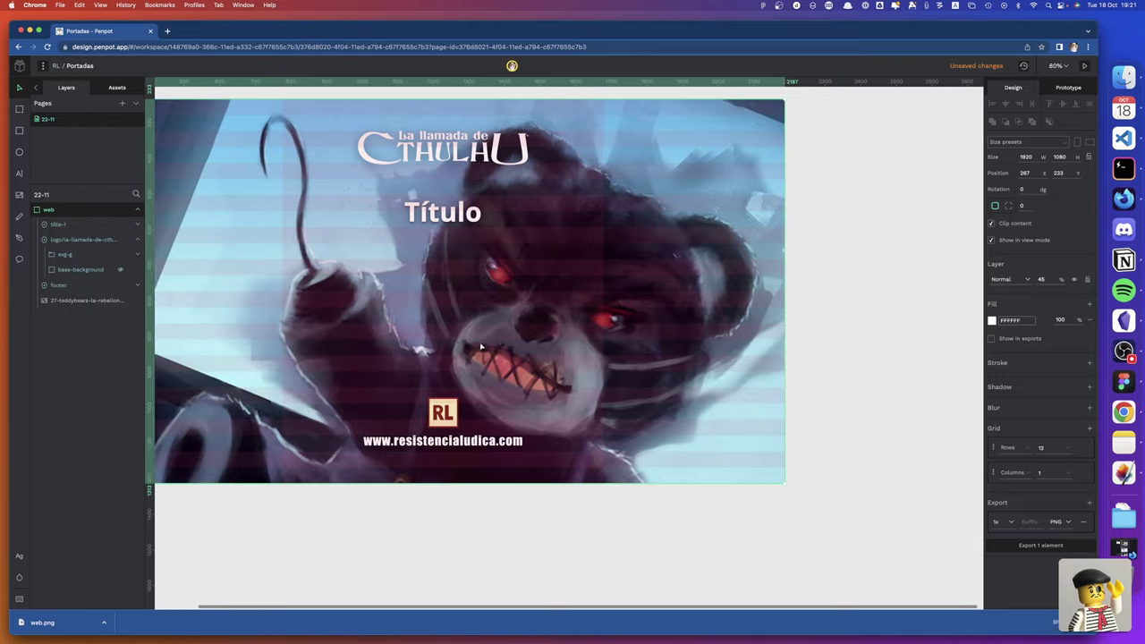
pyautogui.scroll(1, 479, 342)
pyautogui.hscroll(-1, 480, 341)
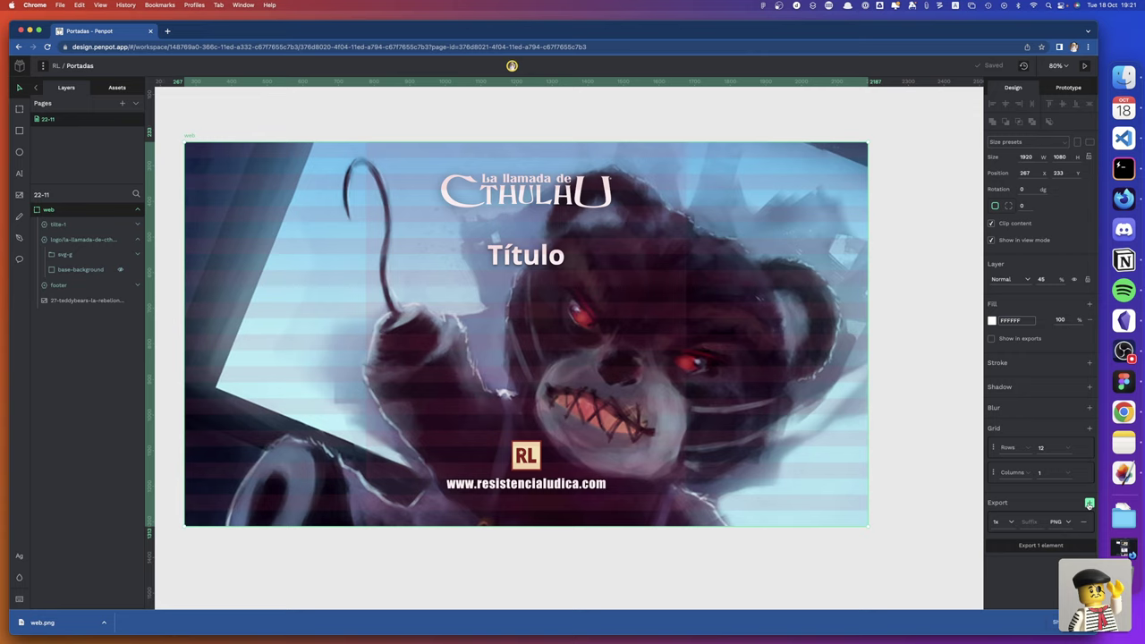
# Add a second JPEG export setting to the board and export it as PNG and JPEG
pyautogui.click(1089, 504)
pyautogui.click(1059, 545)
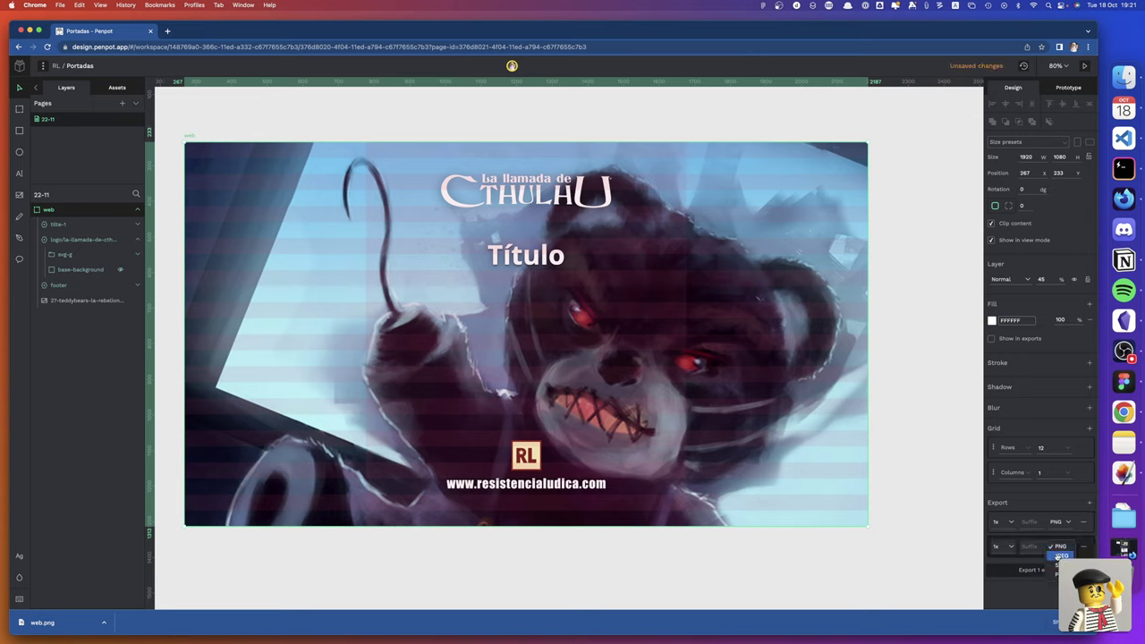
pyautogui.click(1059, 555)
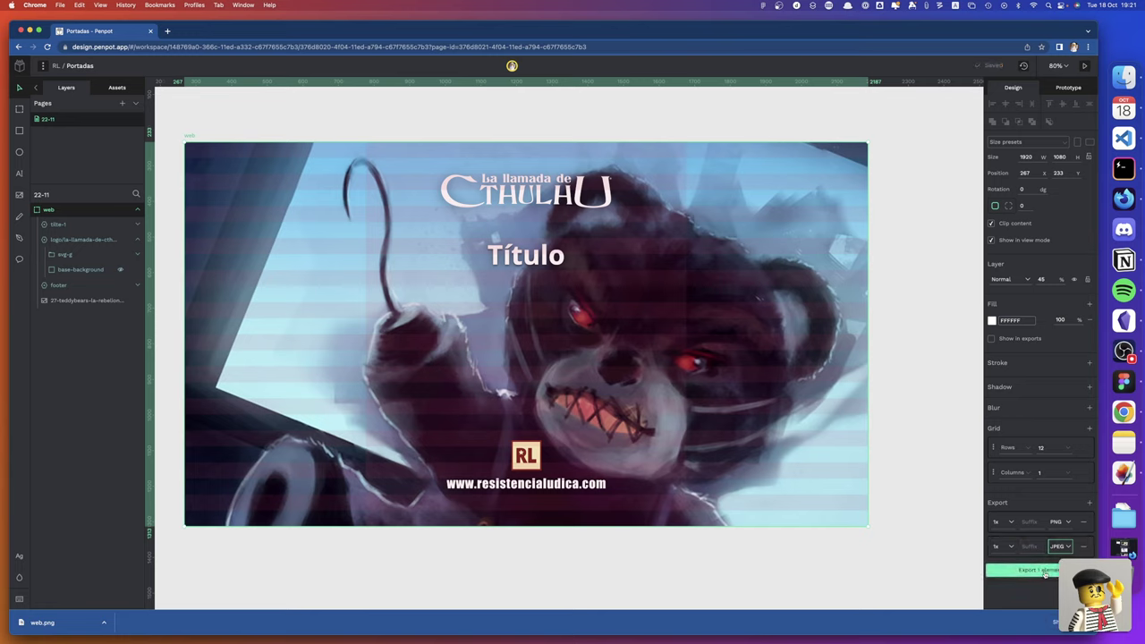
pyautogui.click(1061, 548)
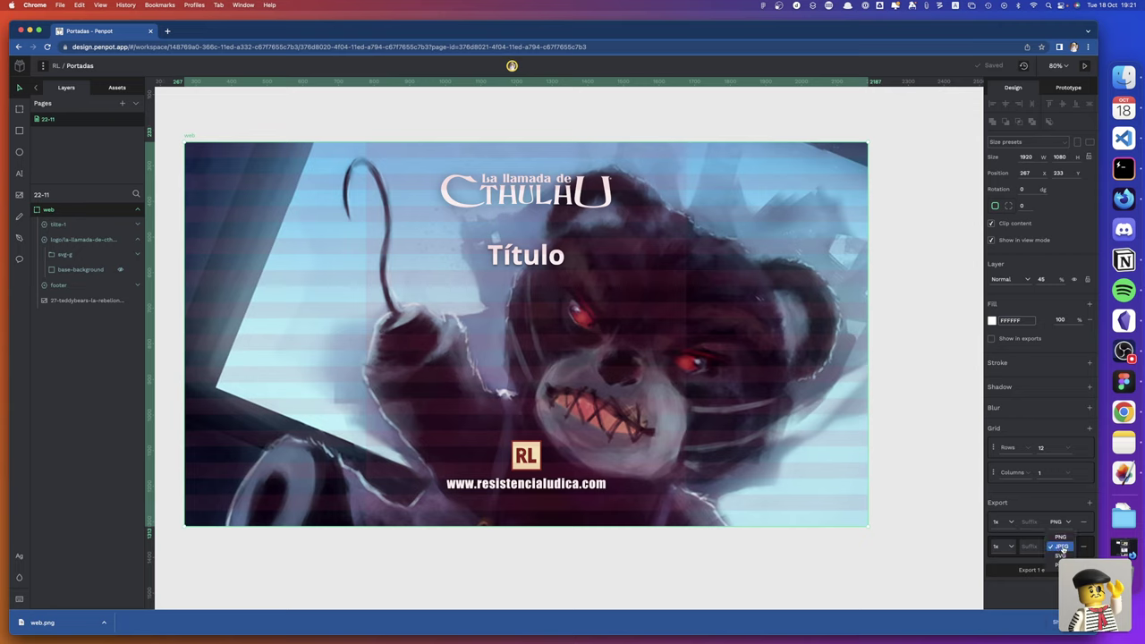
pyautogui.click(1061, 546)
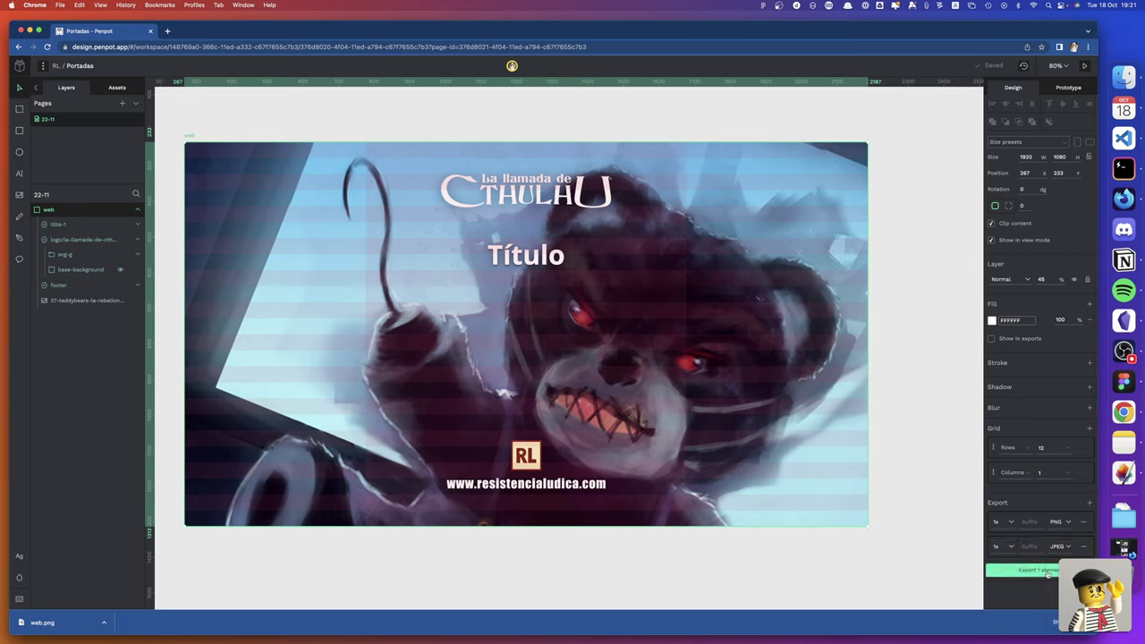
pyautogui.click(1048, 570)
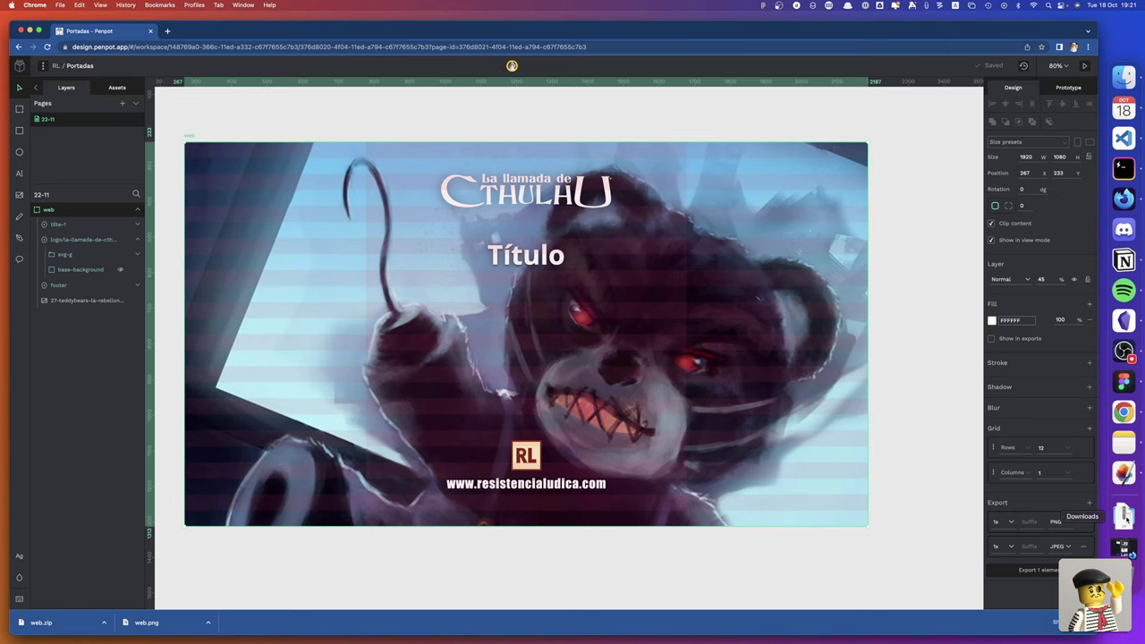
pyautogui.hotkey('ctrl', 'Left')
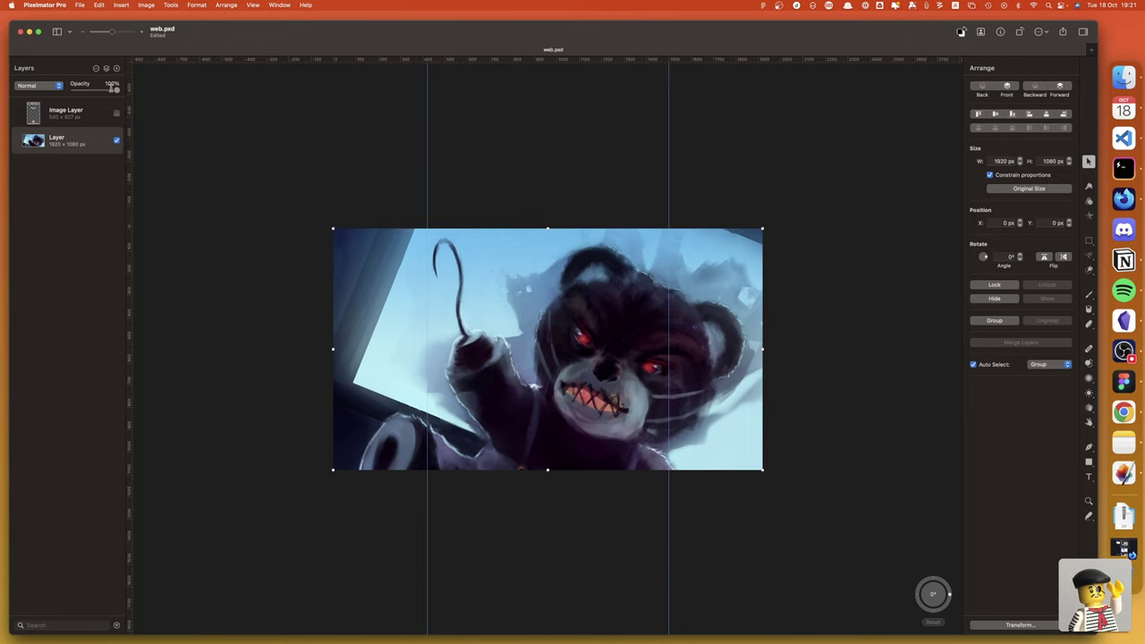
# Close web.pxd and the teddy-bear document, discarding changes to both
pyautogui.click(20, 32)
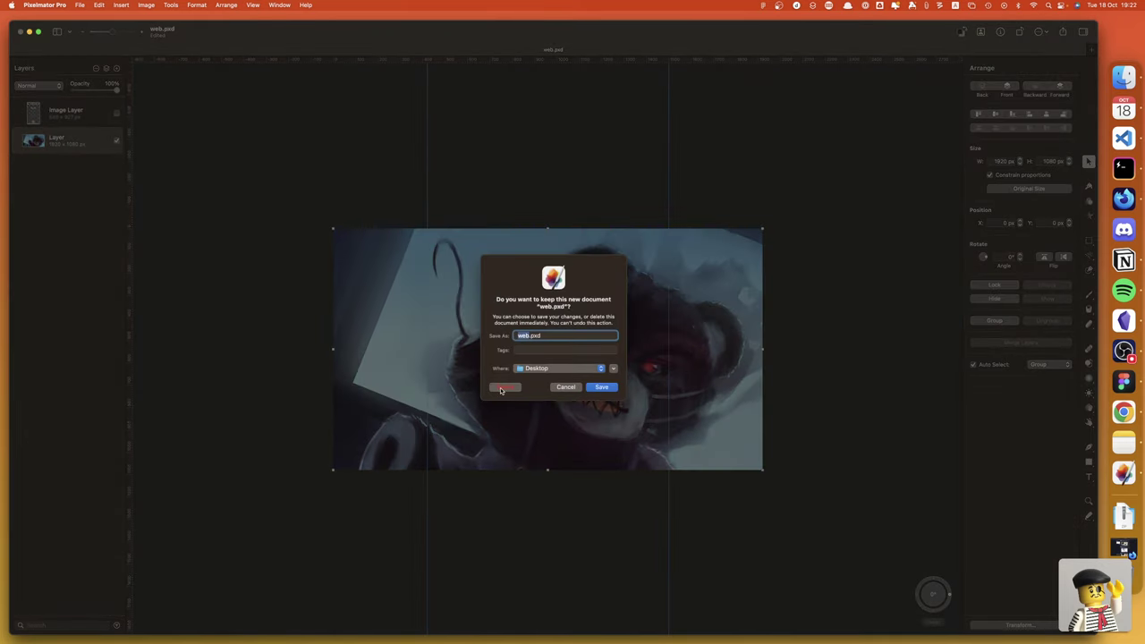
pyautogui.click(504, 387)
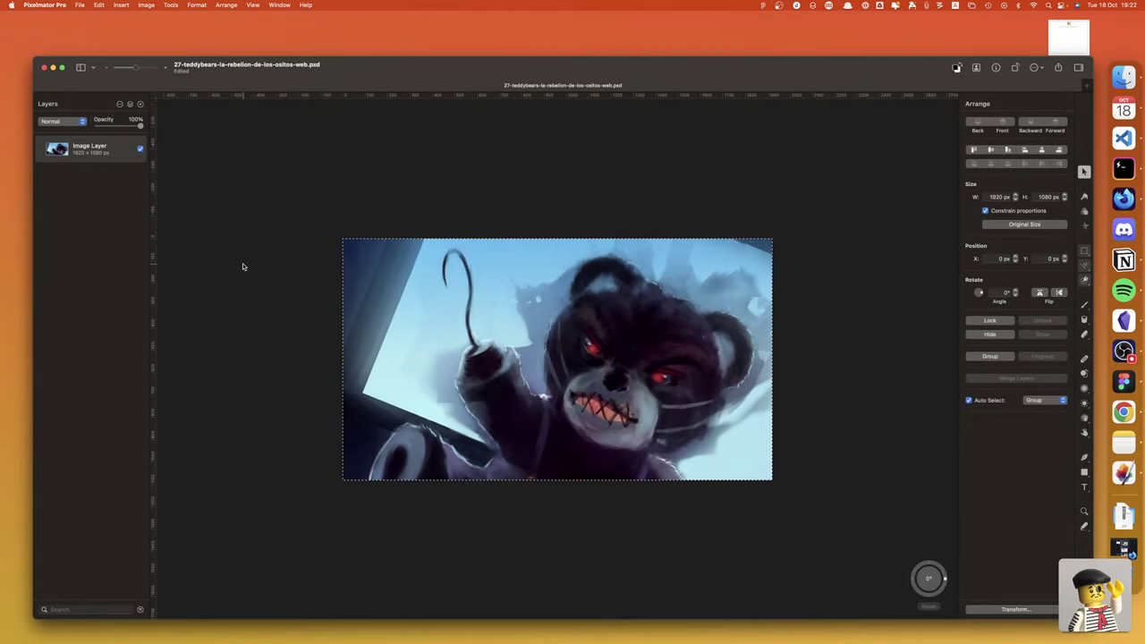
pyautogui.press('super+w')
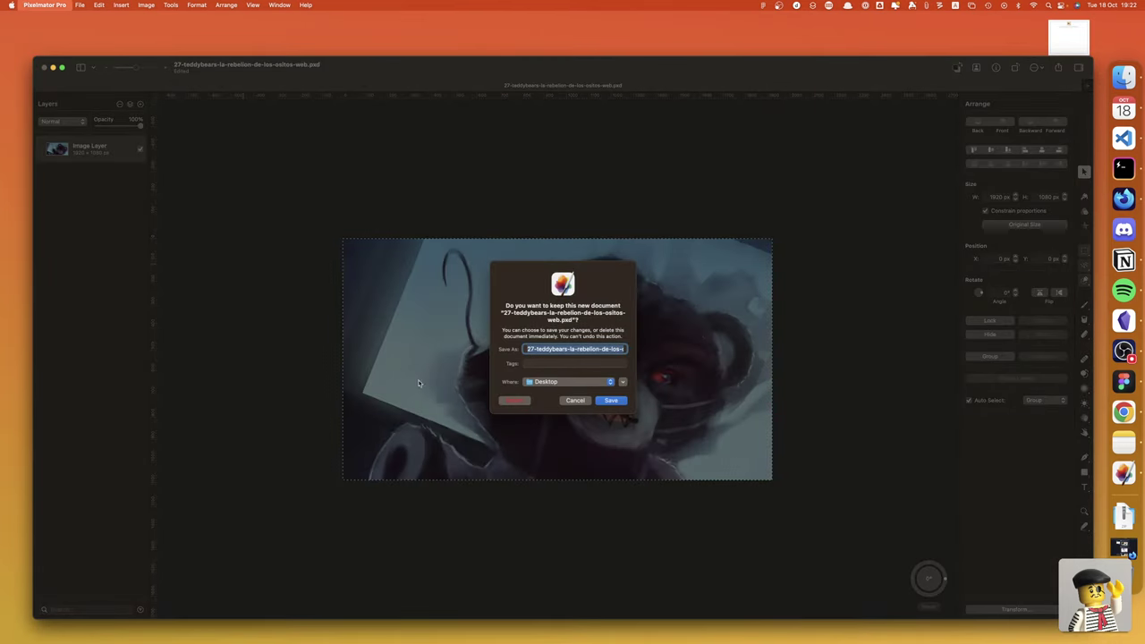
pyautogui.click(509, 402)
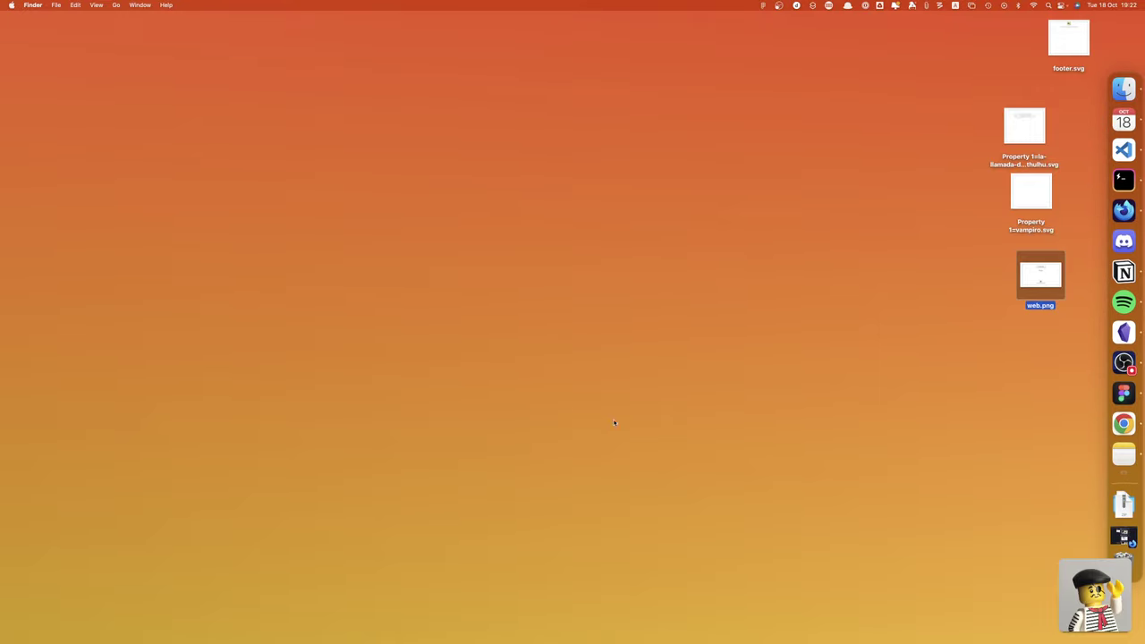
# Move web.zip from Downloads to the desktop, extract it, and trash the archive
pyautogui.click(1124, 502)
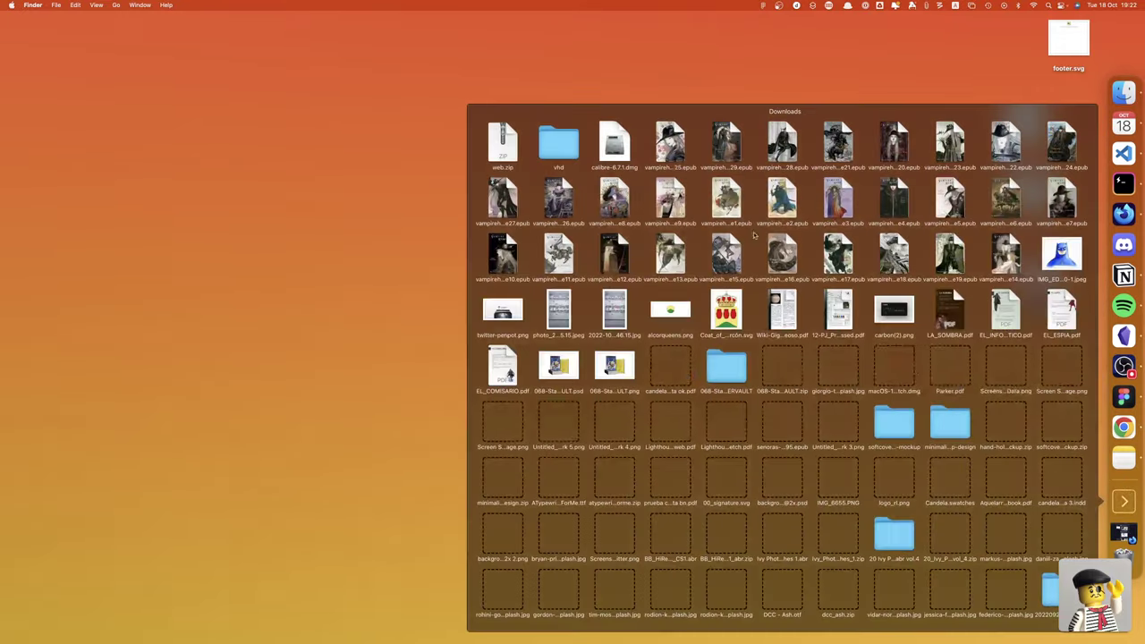
pyautogui.moveTo(500, 152); pyautogui.dragTo(937, 291)
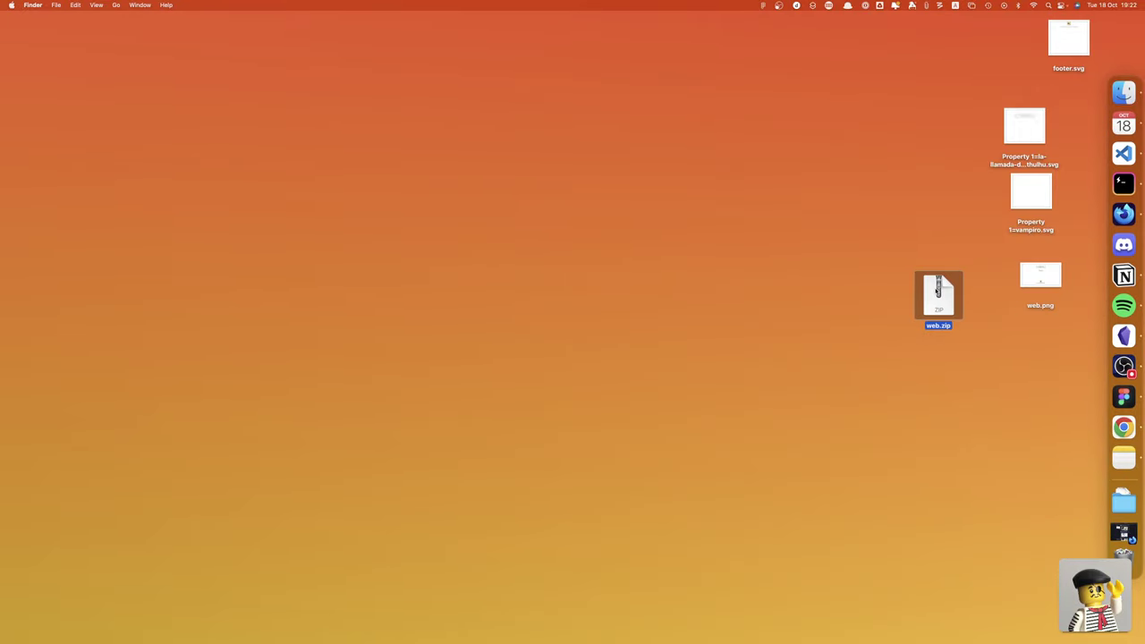
pyautogui.doubleClick(940, 307)
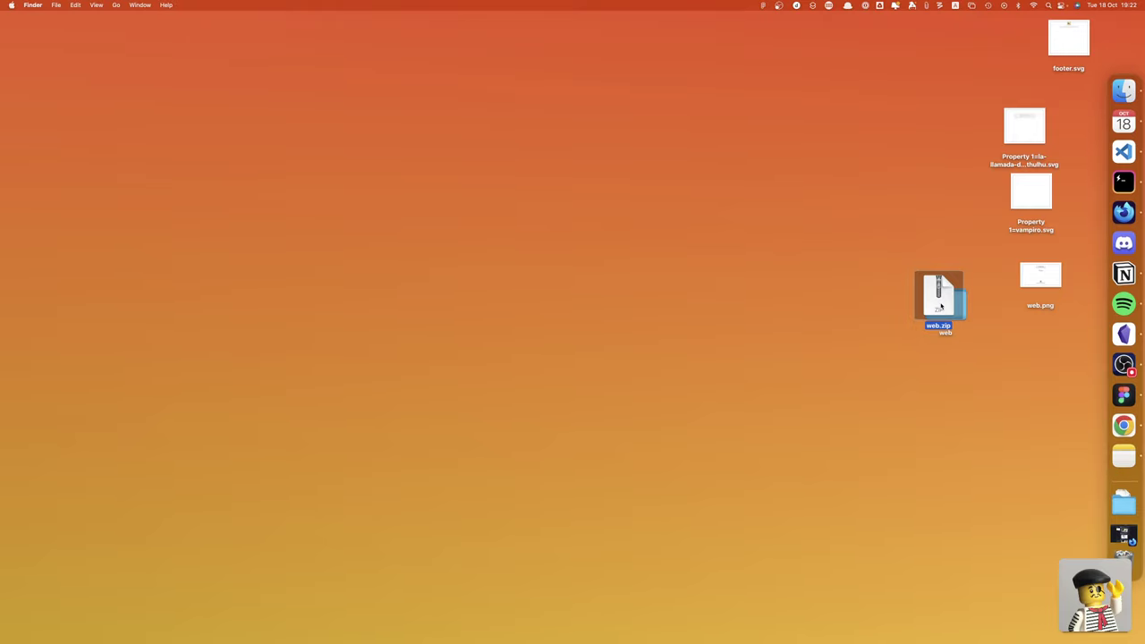
pyautogui.moveTo(938, 302); pyautogui.dragTo(1123, 554)
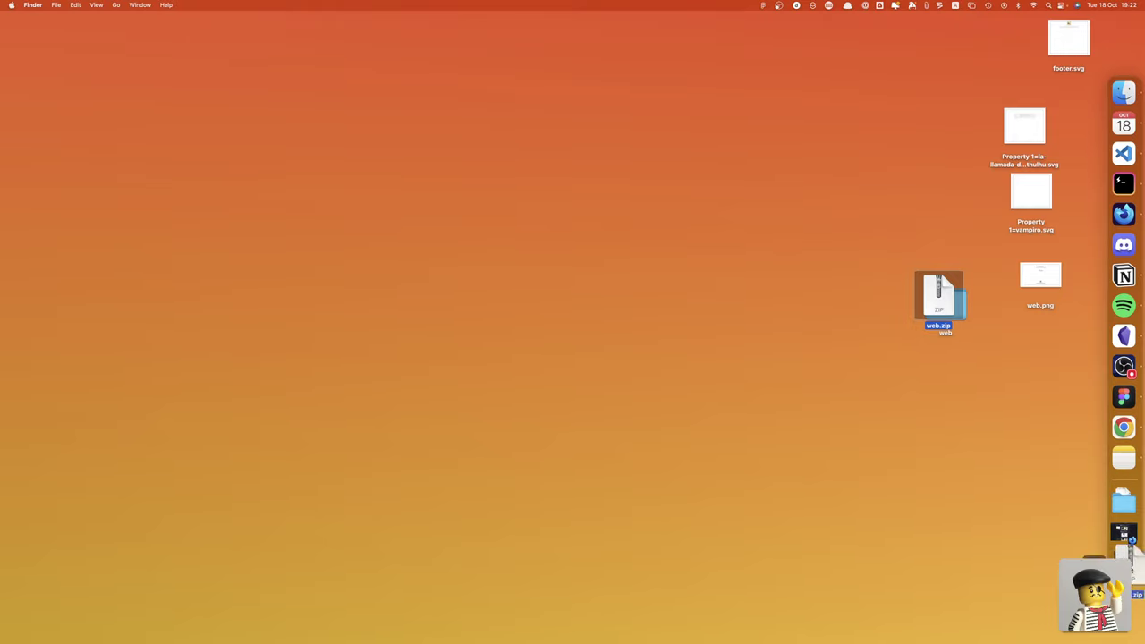
# Open the extracted web folder and preview the exported web.jpg
pyautogui.doubleClick(954, 312)
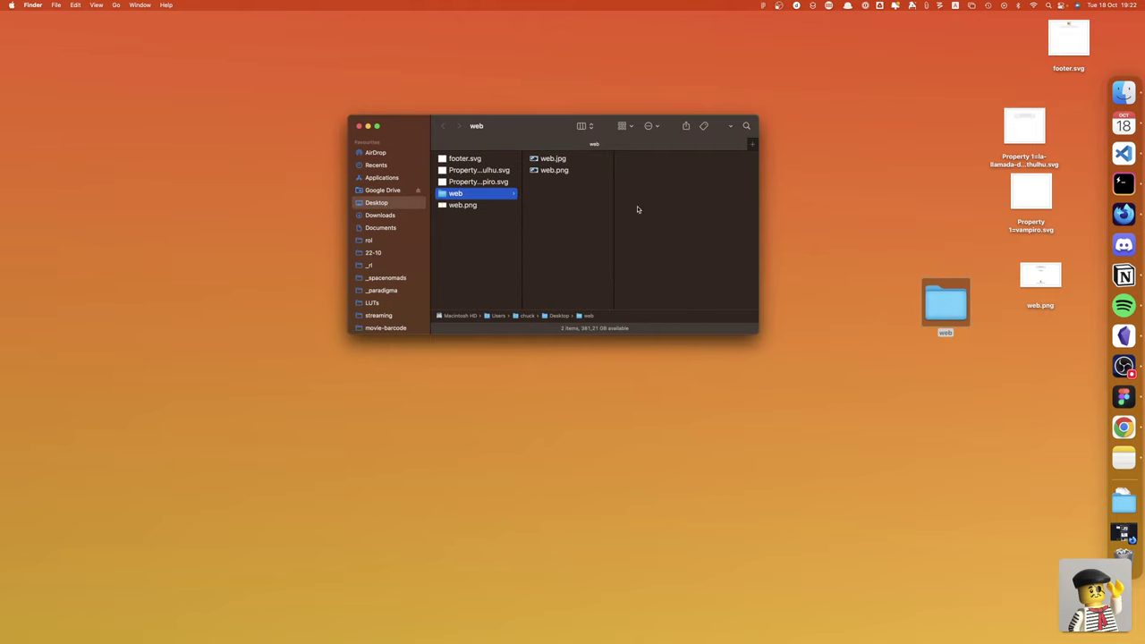
pyautogui.click(547, 159)
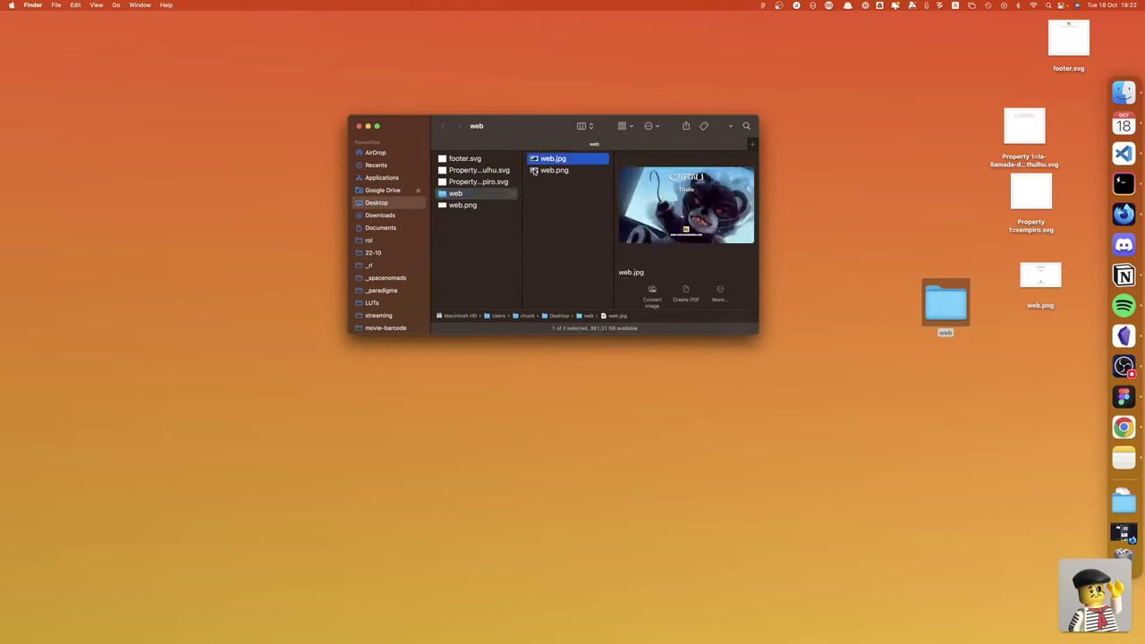
pyautogui.scroll(-5, 646, 261)
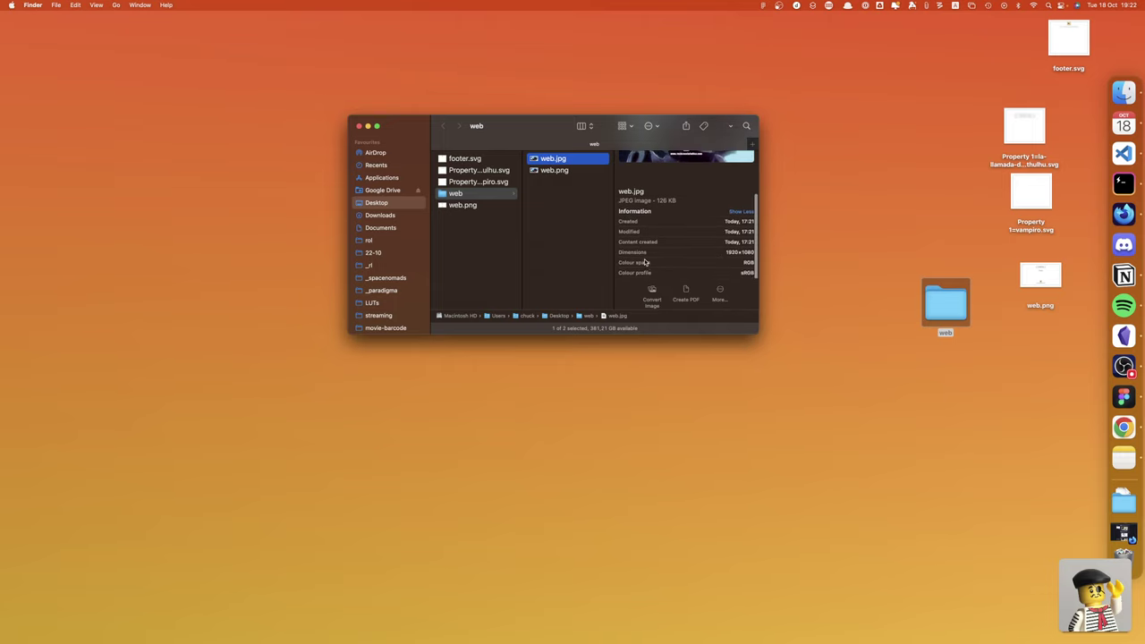
pyautogui.scroll(1, 645, 259)
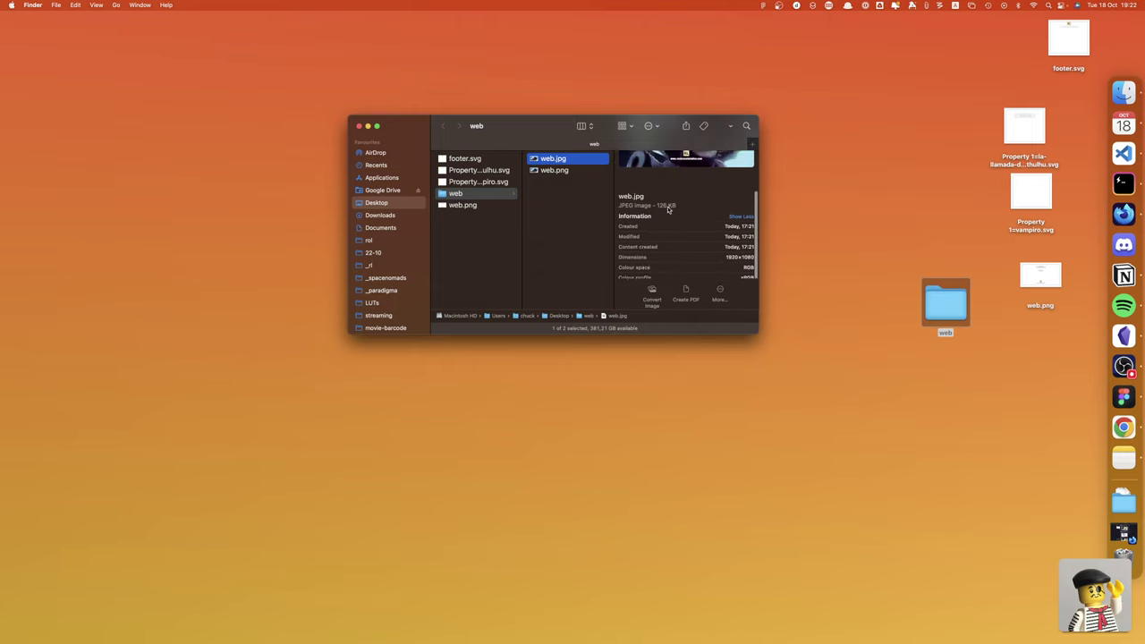
pyautogui.scroll(1, 664, 212)
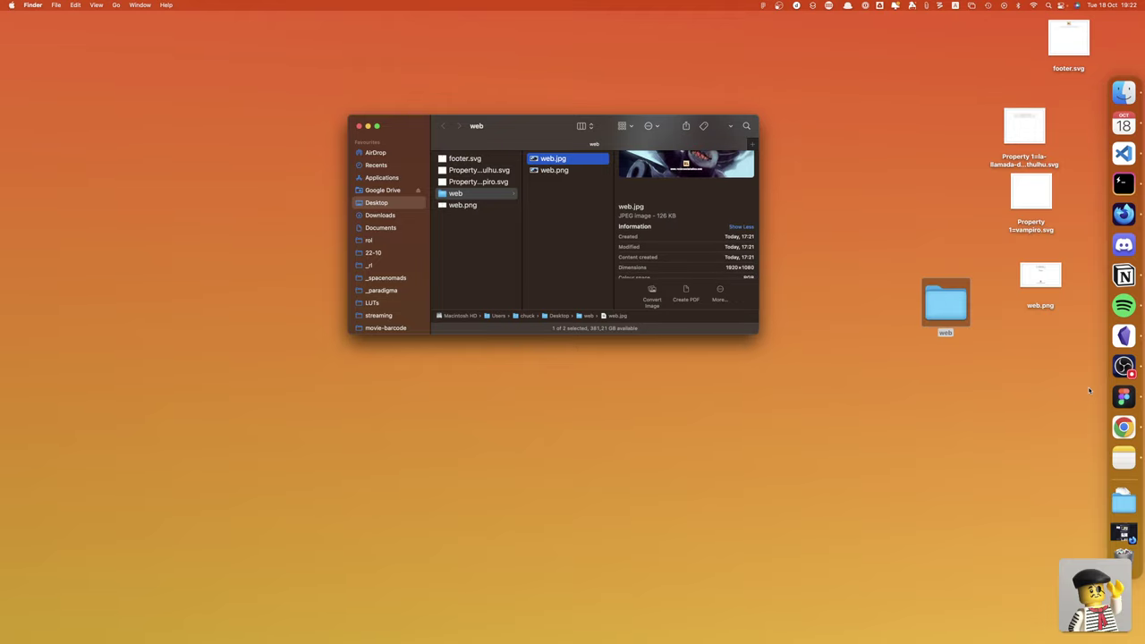
# Bring Figma forward and scroll the canvas to find the teddybears web cover frame
pyautogui.click(1123, 396)
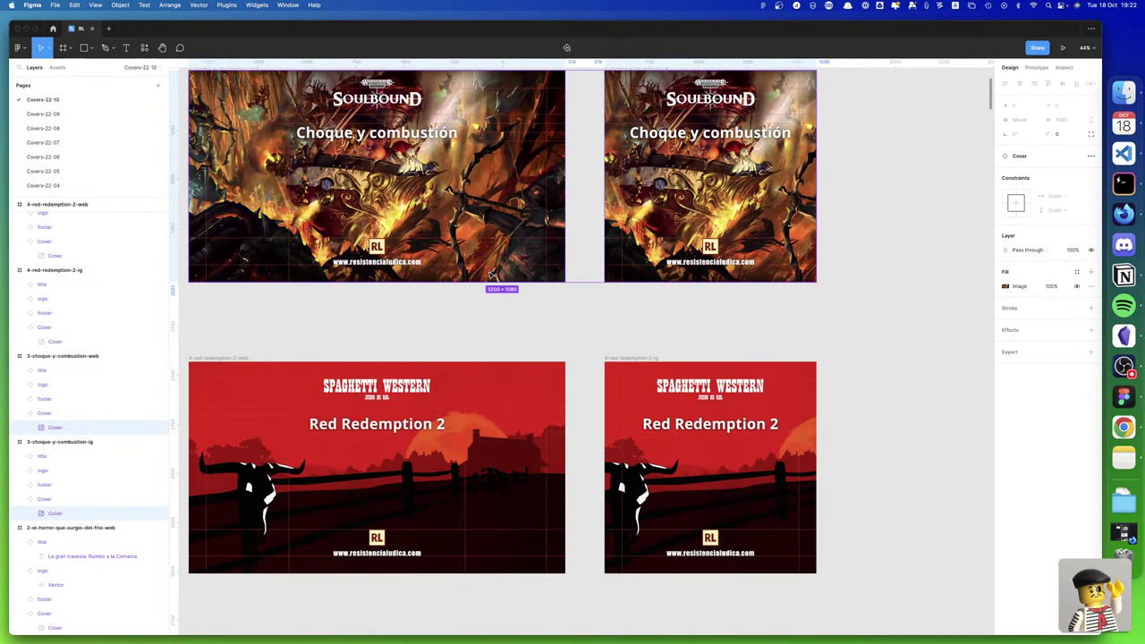
pyautogui.scroll(-5, 490, 274)
pyautogui.scroll(-10, 490, 275)
pyautogui.hscroll(-5, 490, 275)
pyautogui.scroll(-10, 490, 275)
pyautogui.scroll(-10, 490, 275)
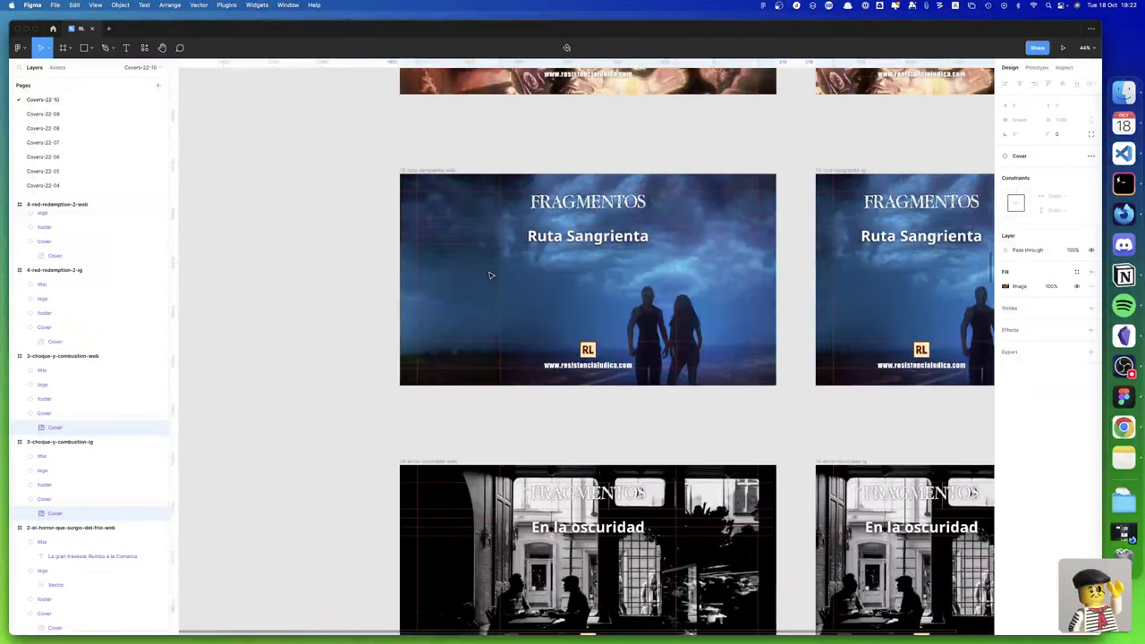
pyautogui.scroll(-10, 490, 275)
pyautogui.scroll(-10, 490, 274)
pyautogui.scroll(-5, 490, 274)
pyautogui.hscroll(5, 490, 274)
pyautogui.scroll(-10, 490, 274)
pyautogui.hscroll(2, 490, 274)
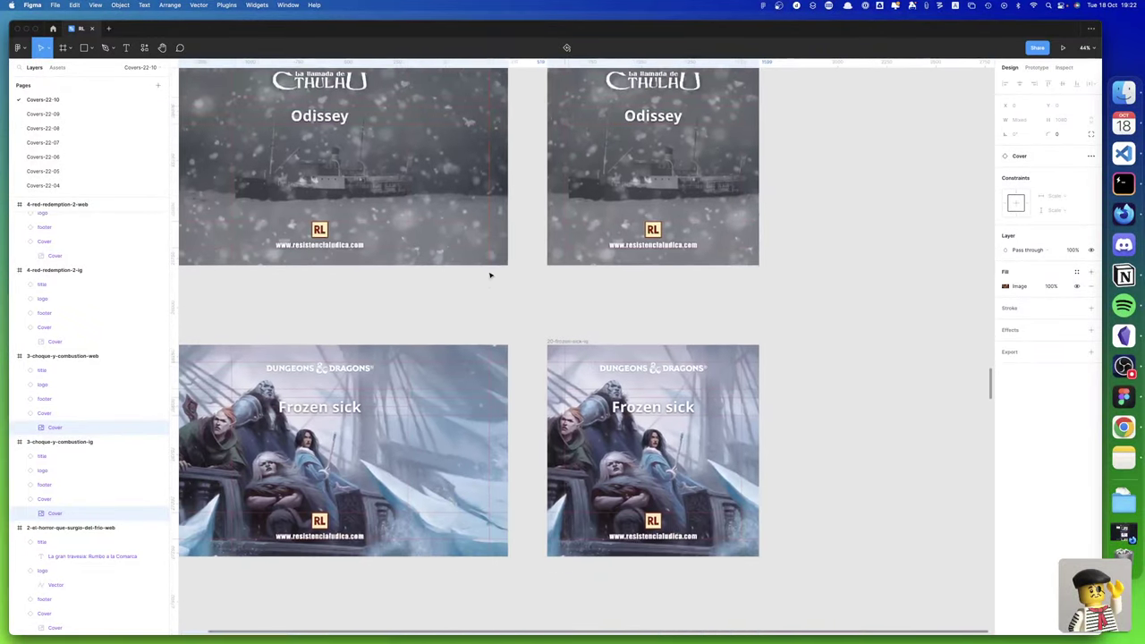
pyautogui.hscroll(-5, 490, 274)
pyautogui.scroll(-2, 490, 275)
pyautogui.scroll(-10, 490, 274)
pyautogui.scroll(-10, 490, 275)
pyautogui.scroll(-10, 490, 275)
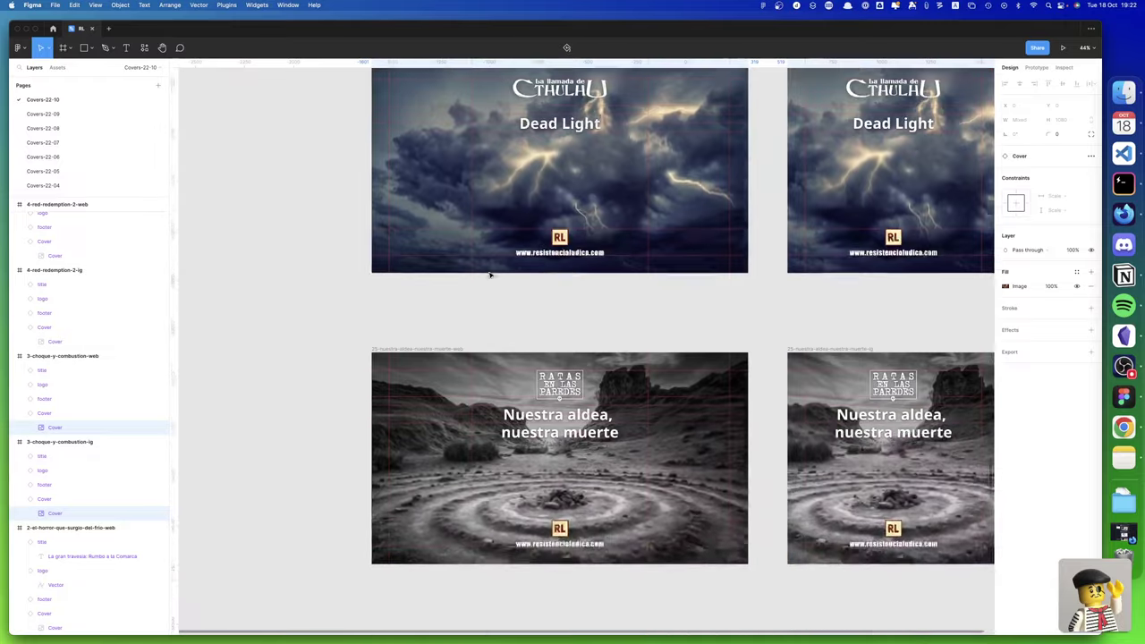
pyautogui.scroll(-10, 490, 274)
pyautogui.scroll(-2, 490, 275)
pyautogui.hscroll(2, 490, 274)
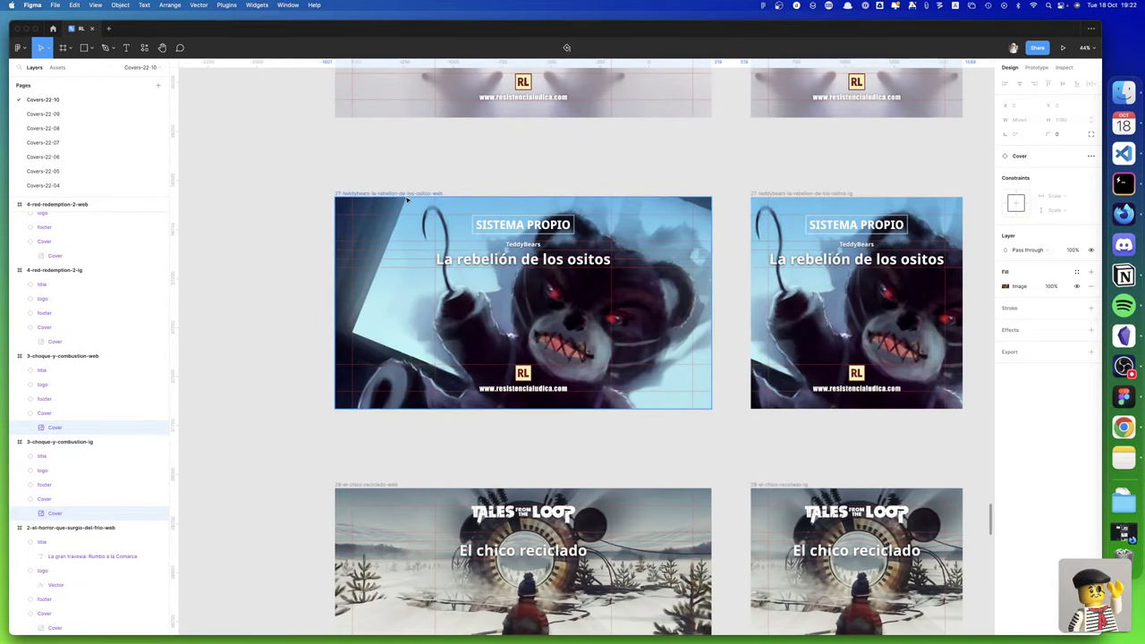
# Export the 27-teddybears-la-rebelion-de-los-ositos-web frame as JPG and PNG to the Desktop
pyautogui.click(406, 197)
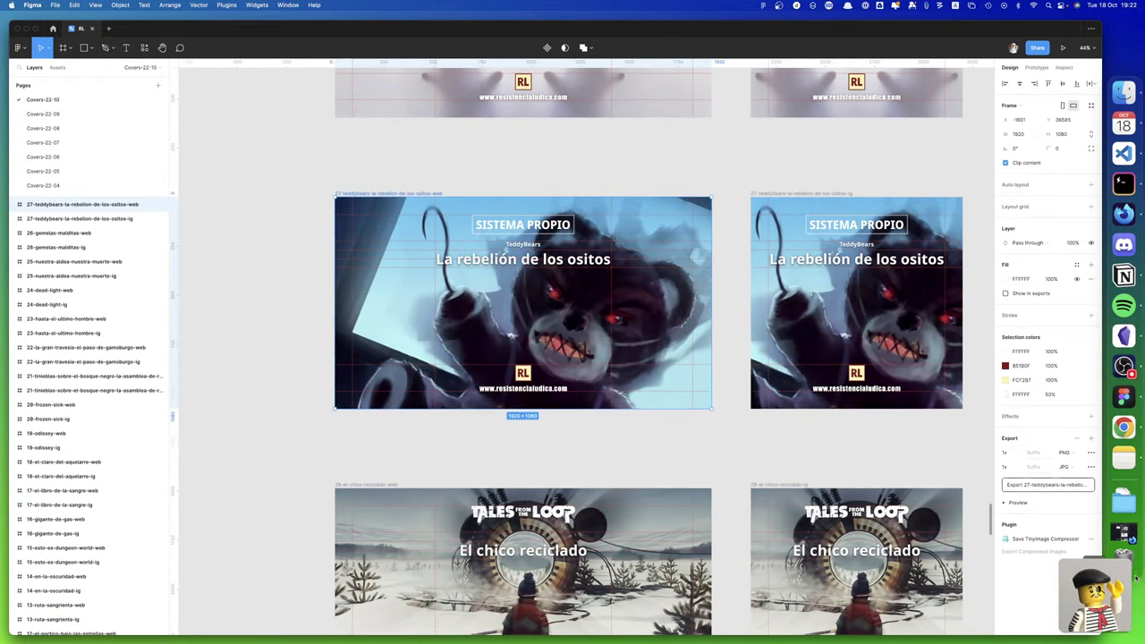
pyautogui.click(1049, 486)
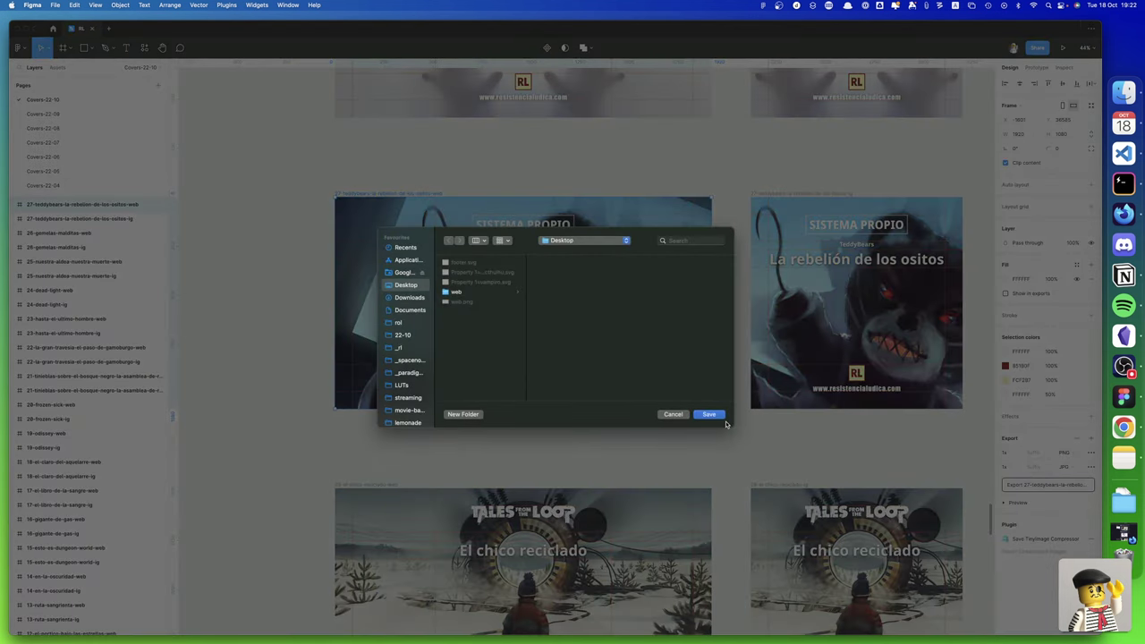
pyautogui.click(720, 417)
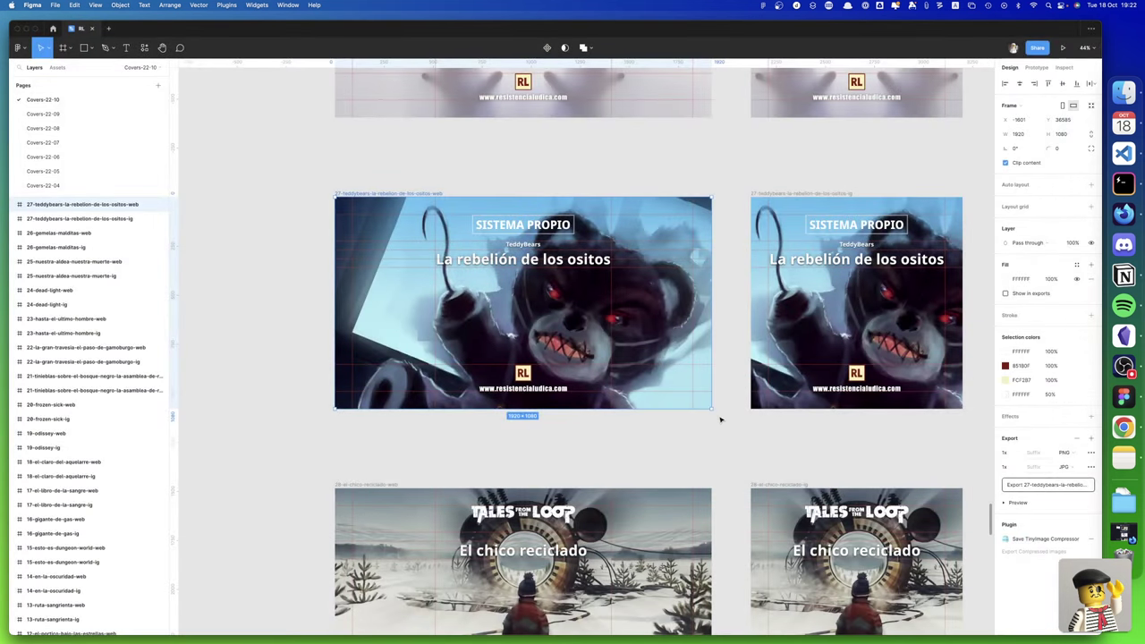
pyautogui.press('super+h')
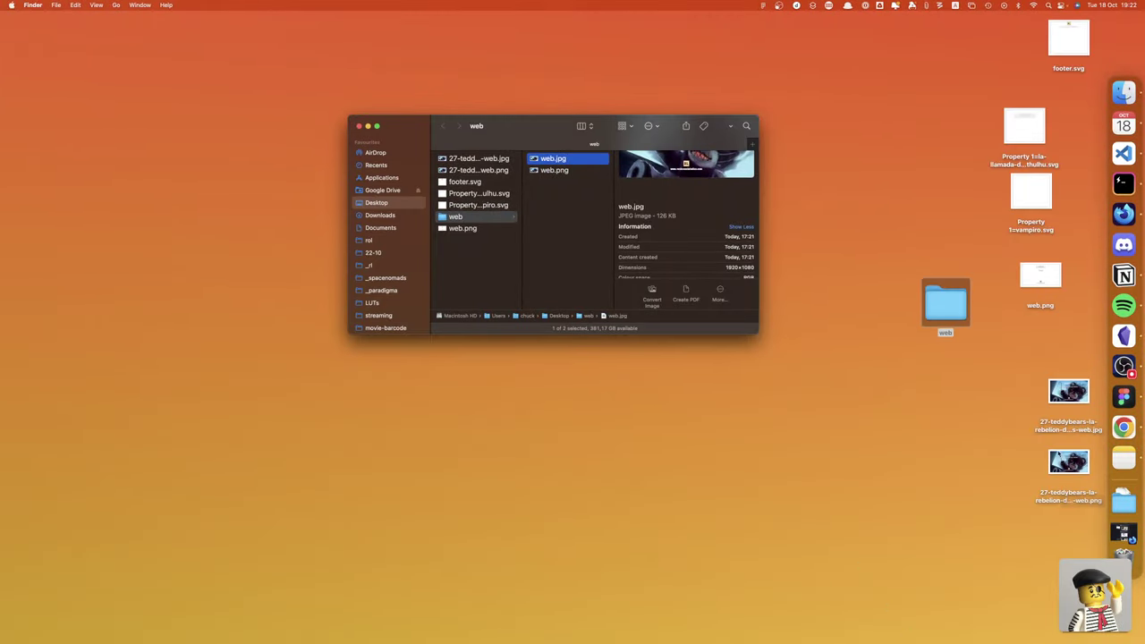
pyautogui.click(1068, 393)
pyautogui.press('space')
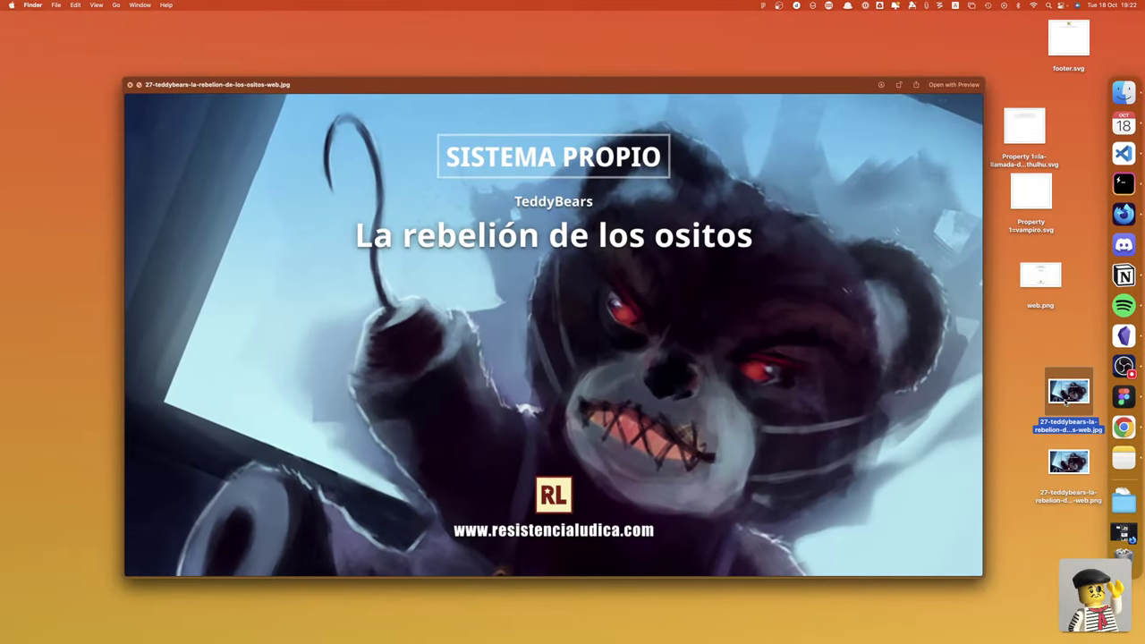
pyautogui.press('space')
pyautogui.doubleClick(1068, 394)
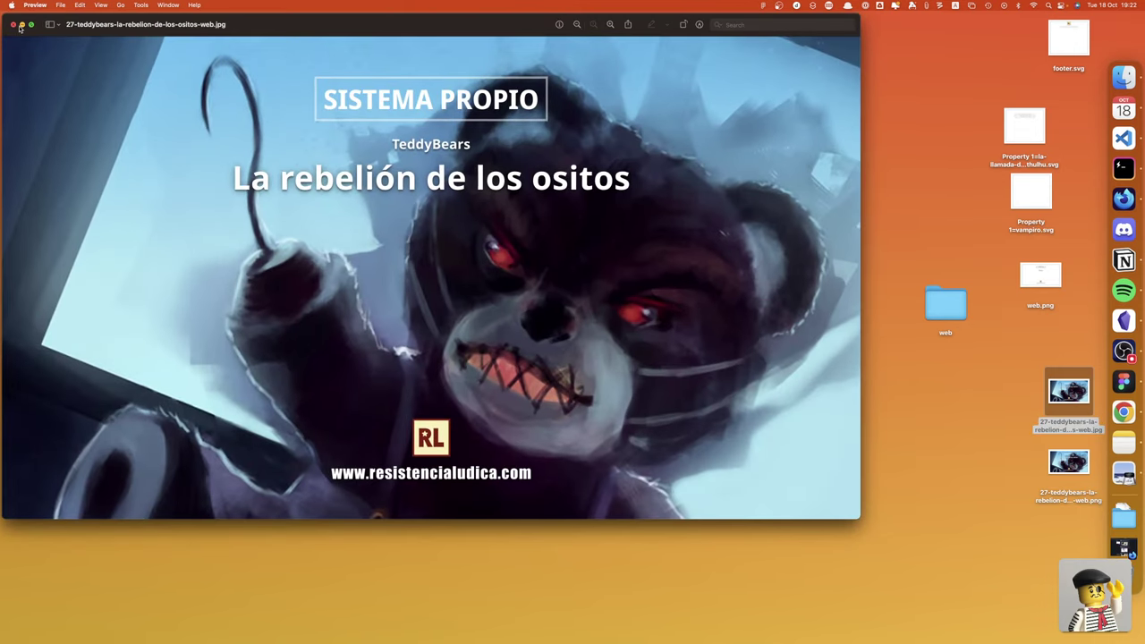
pyautogui.click(12, 24)
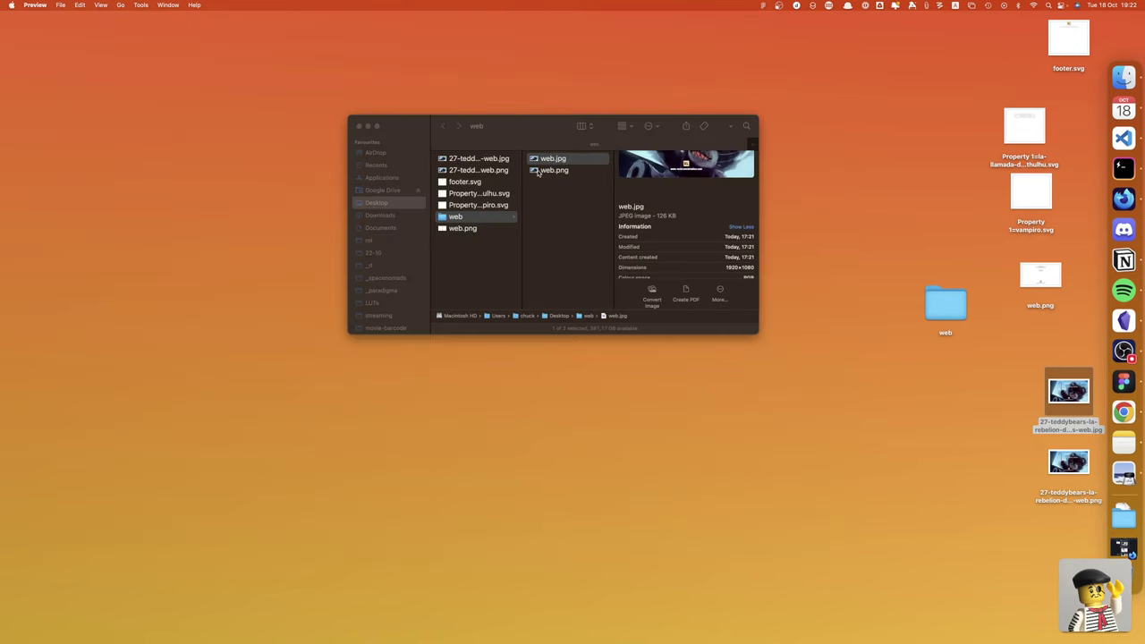
# Check the details of the exported teddybears JPG in Finder, then close the window
pyautogui.click(494, 160)
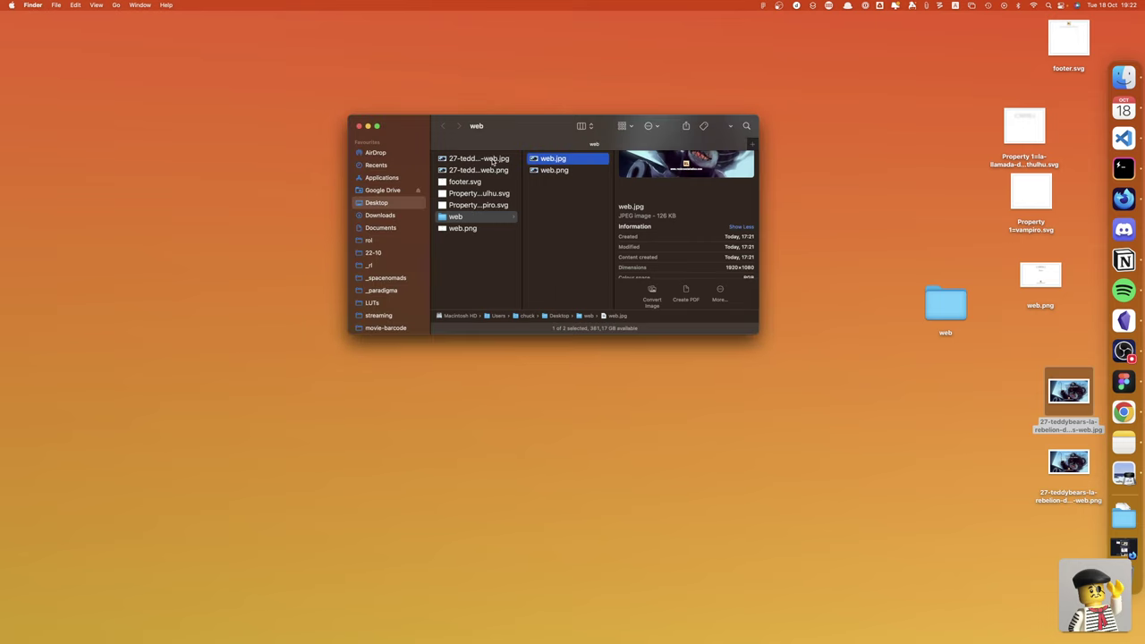
pyautogui.click(493, 159)
pyautogui.scroll(-5, 603, 248)
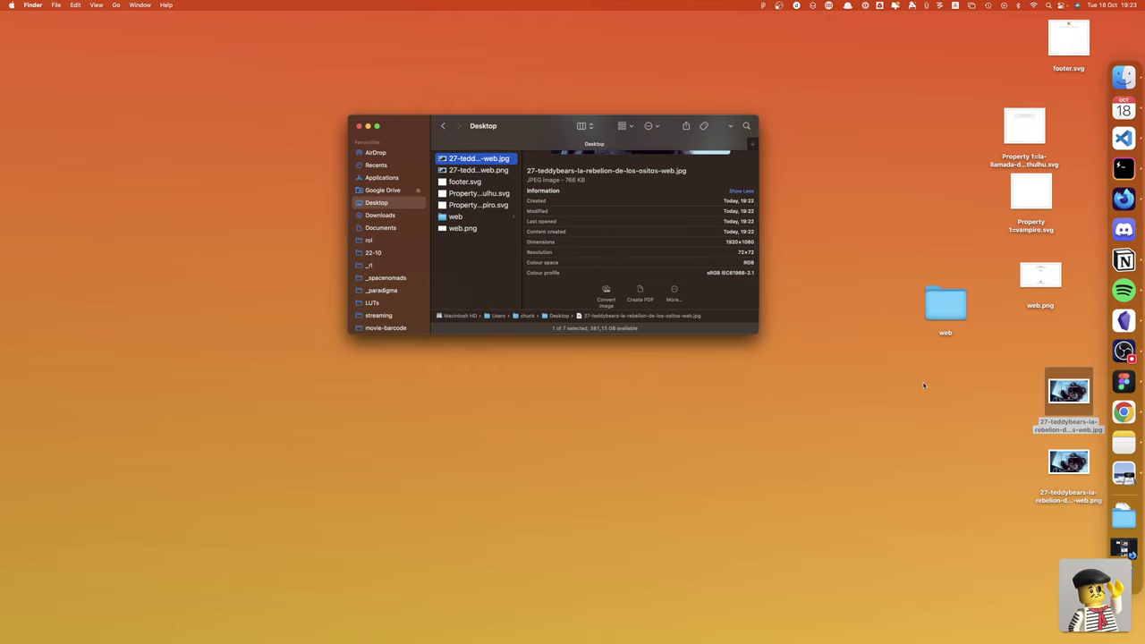
pyautogui.click(359, 126)
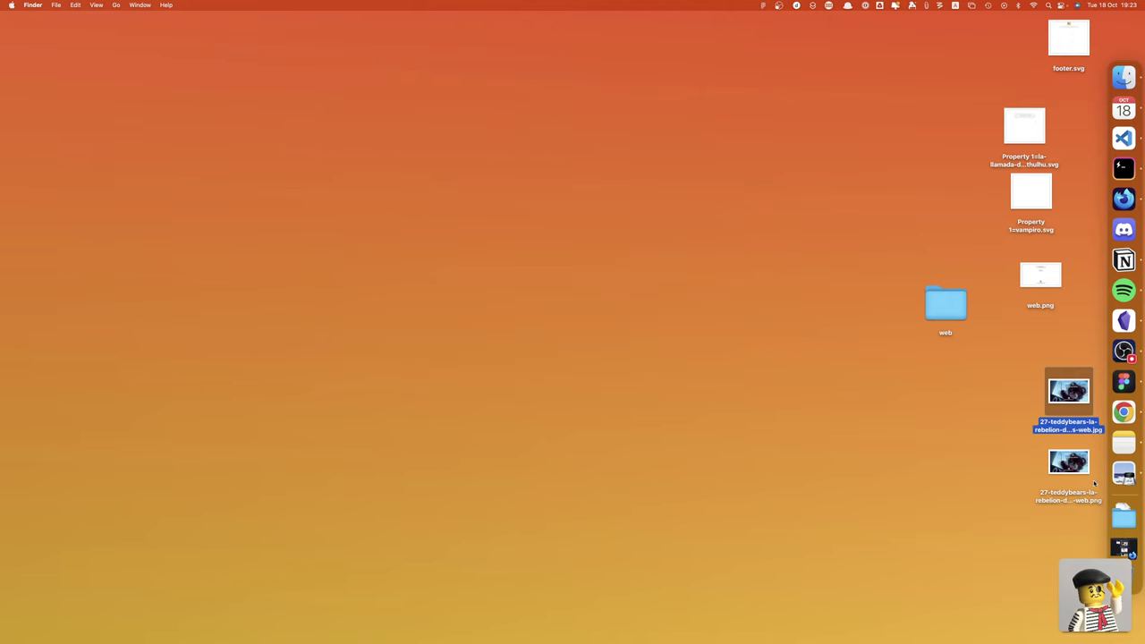
# Move web.jpg and web.png from the web folder to the desktop, replacing the older web.png
pyautogui.doubleClick(945, 306)
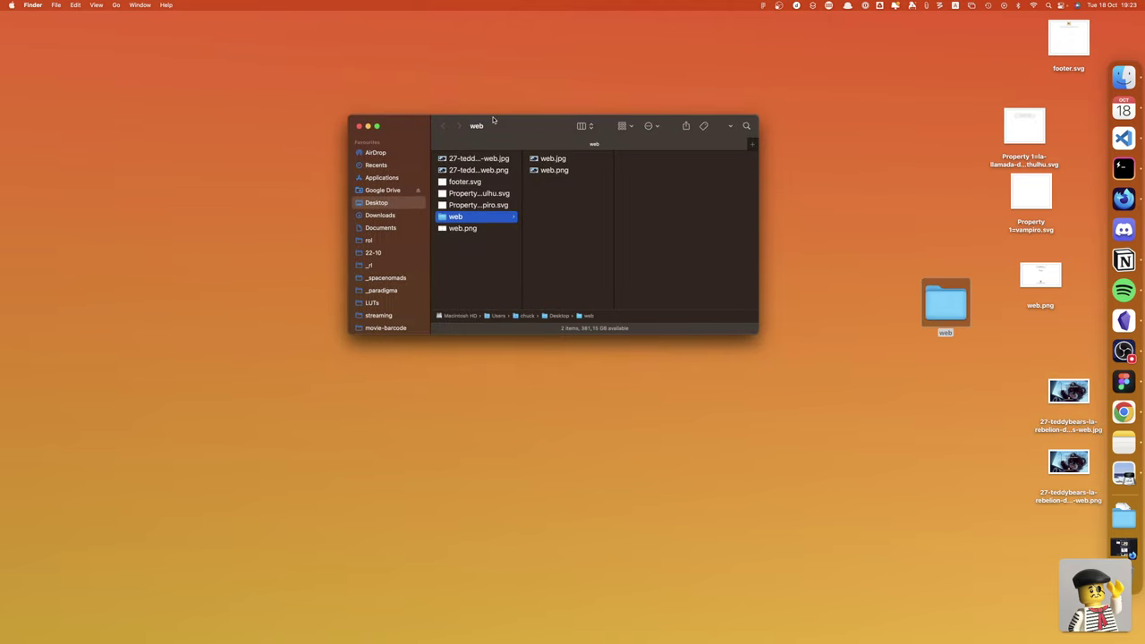
pyautogui.moveTo(553, 161)
pyautogui.mouseDown()
pyautogui.moveTo(948, 395)
pyautogui.moveTo(872, 178)
pyautogui.mouseUp()
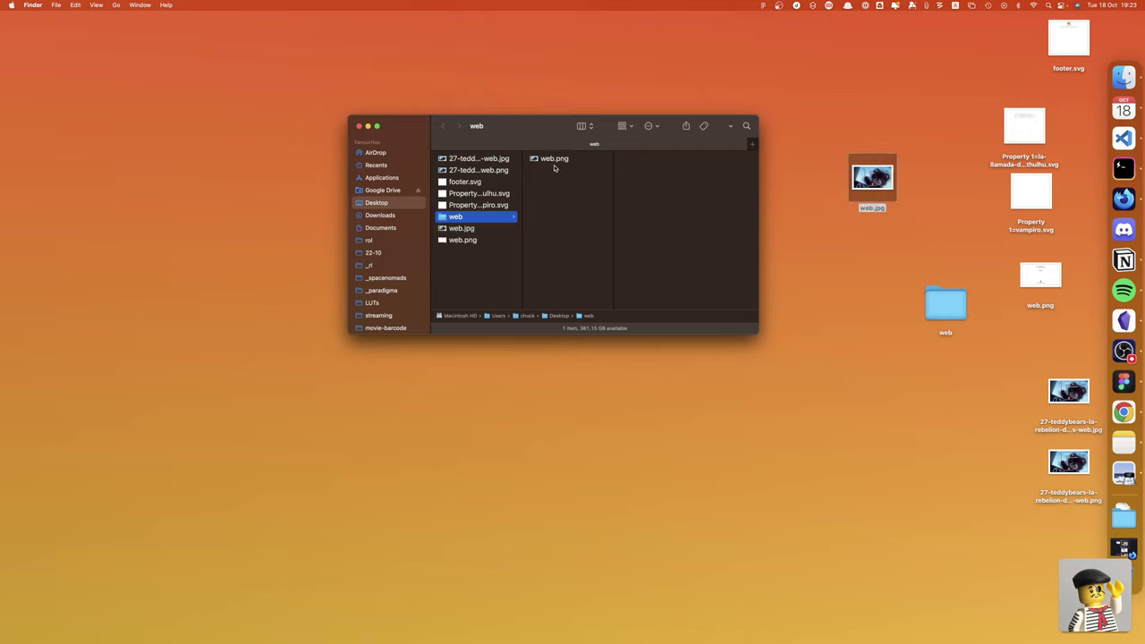
pyautogui.moveTo(552, 158)
pyautogui.mouseDown()
pyautogui.moveTo(769, 208)
pyautogui.moveTo(947, 386)
pyautogui.mouseUp()
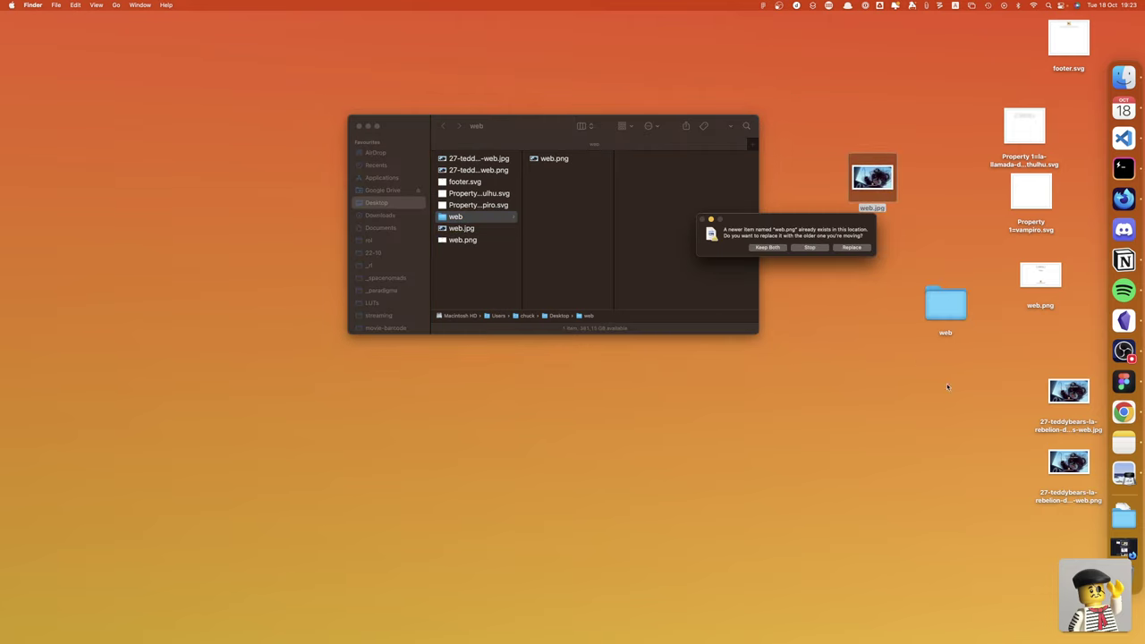
pyautogui.click(807, 250)
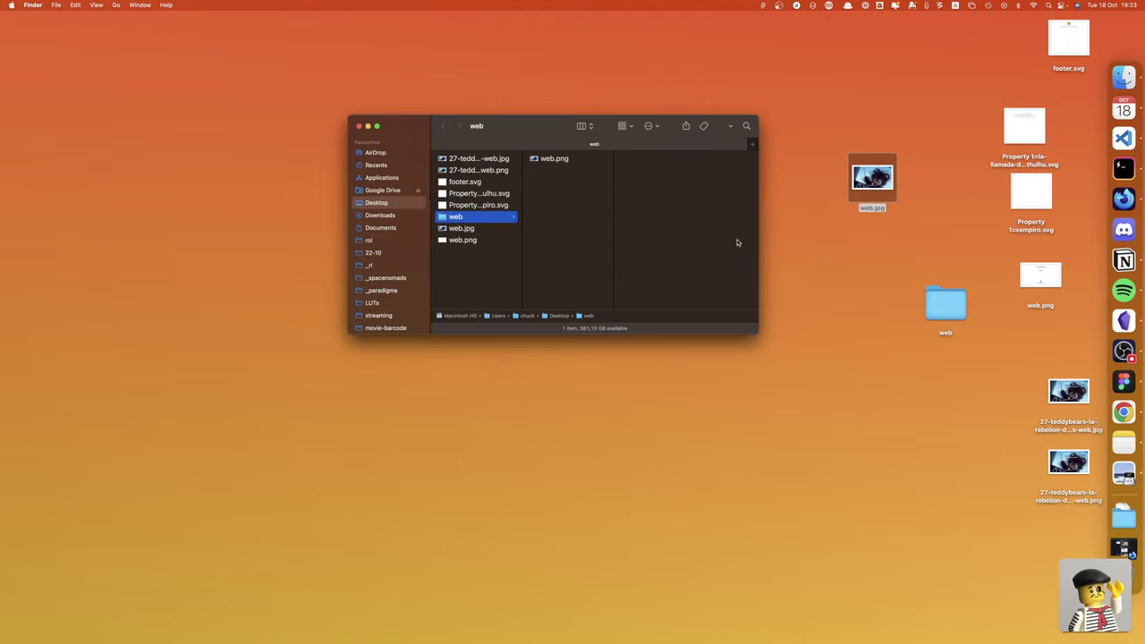
pyautogui.press('super+z')
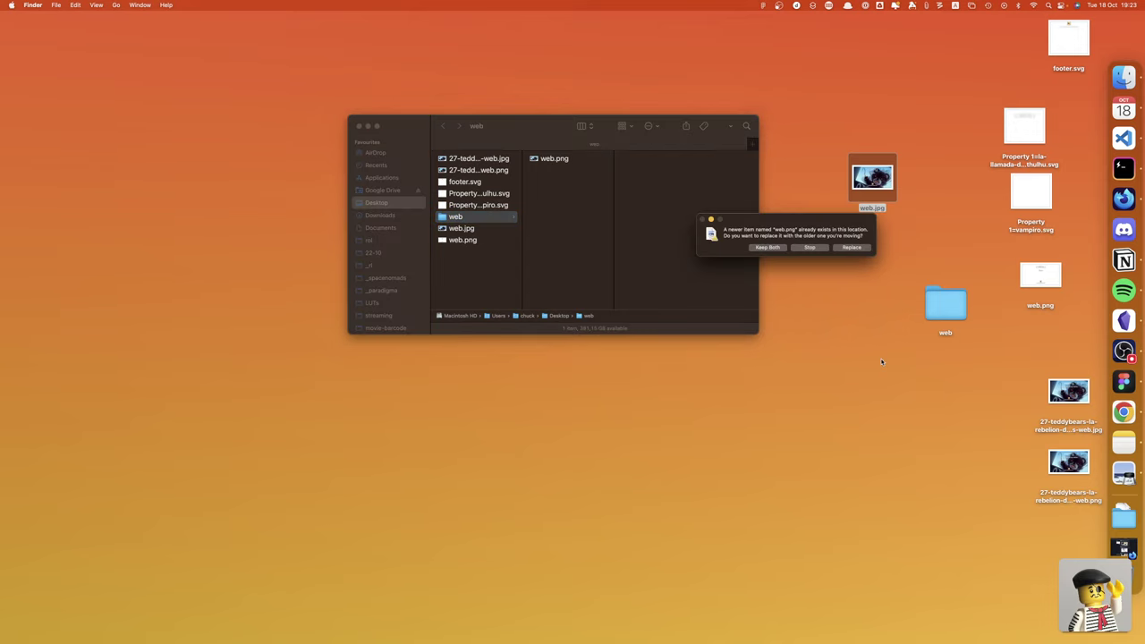
pyautogui.click(849, 248)
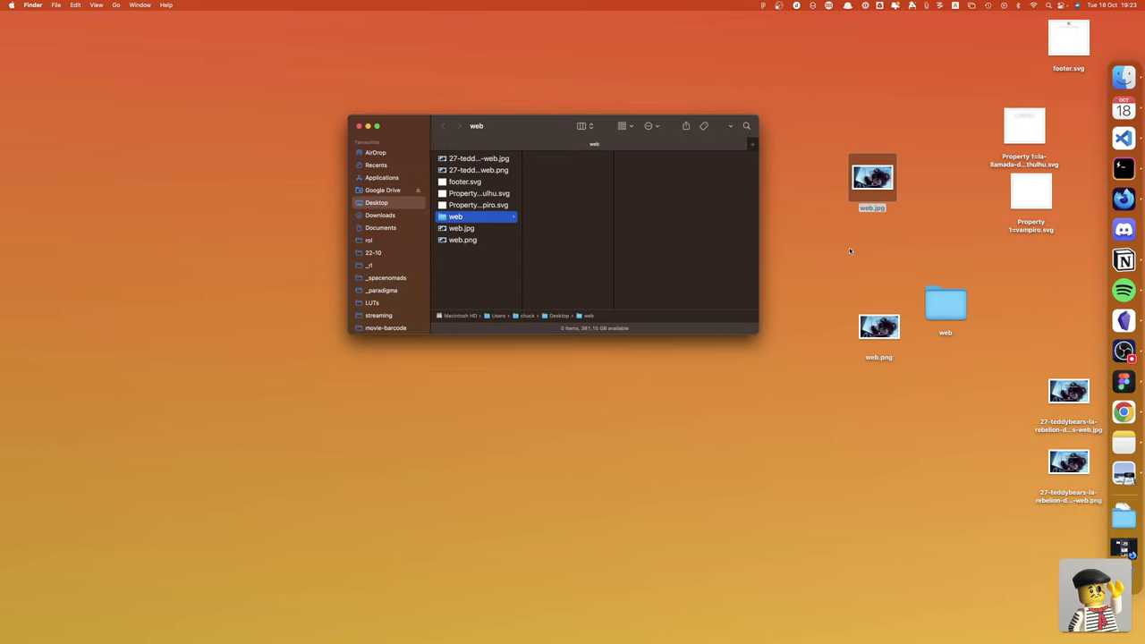
# Close the web folder window and launch CompareKit by searching 'com' in the launcher
pyautogui.click(359, 127)
pyautogui.hotkey('alt', 'space')
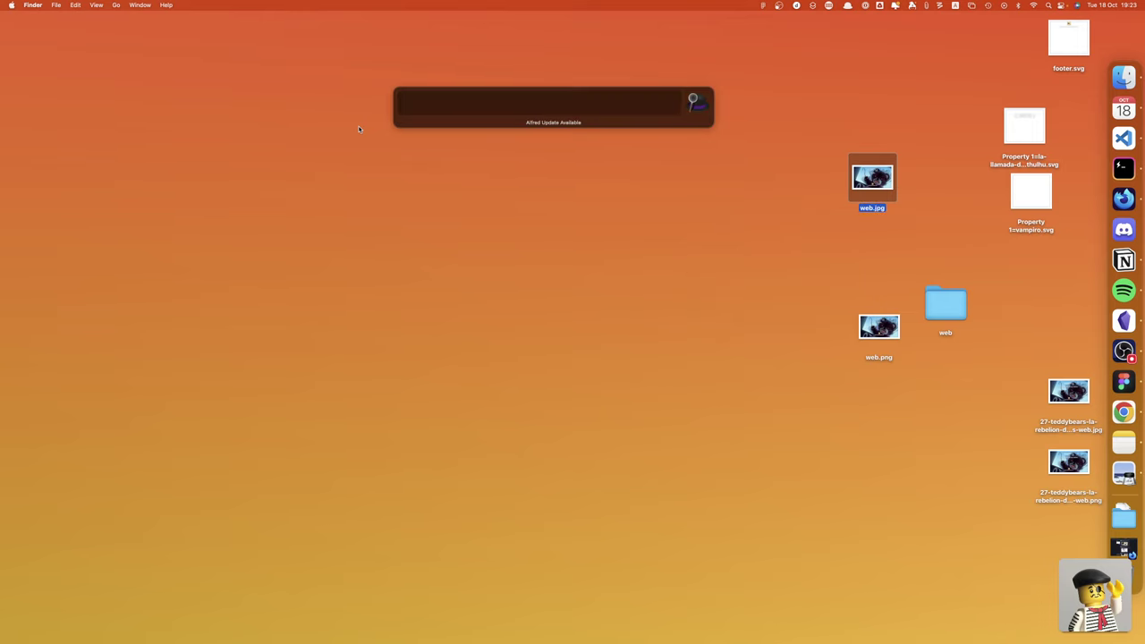
pyautogui.write('com')
pyautogui.press('Return')
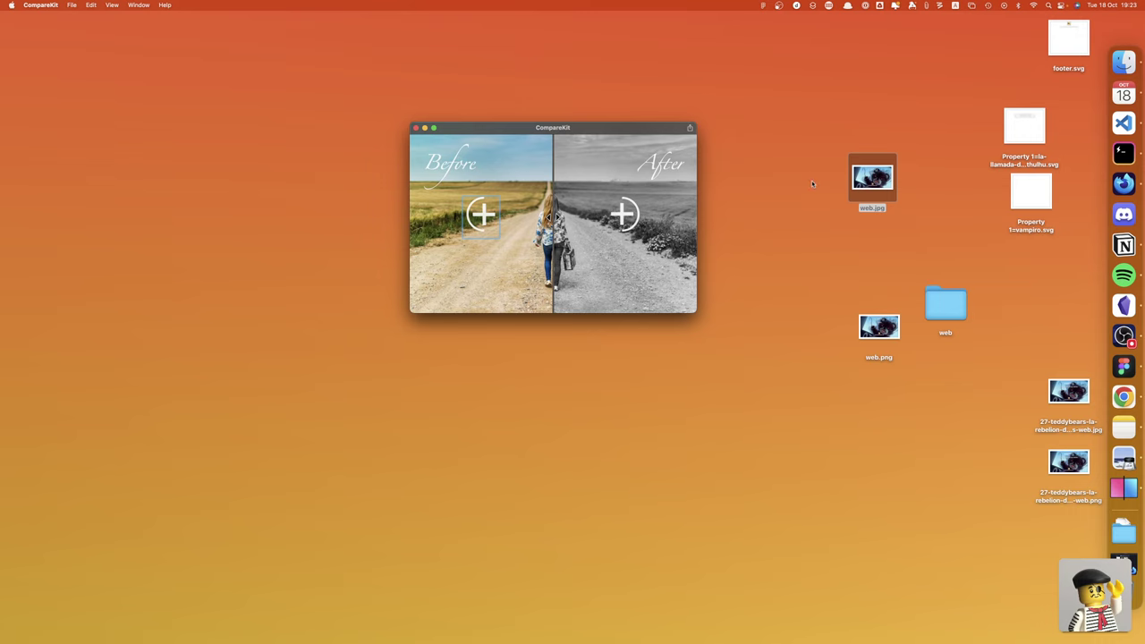
# Load web.jpg as After and web.png as Before, slide the divider, then close CompareKit
pyautogui.moveTo(871, 177); pyautogui.dragTo(666, 201)
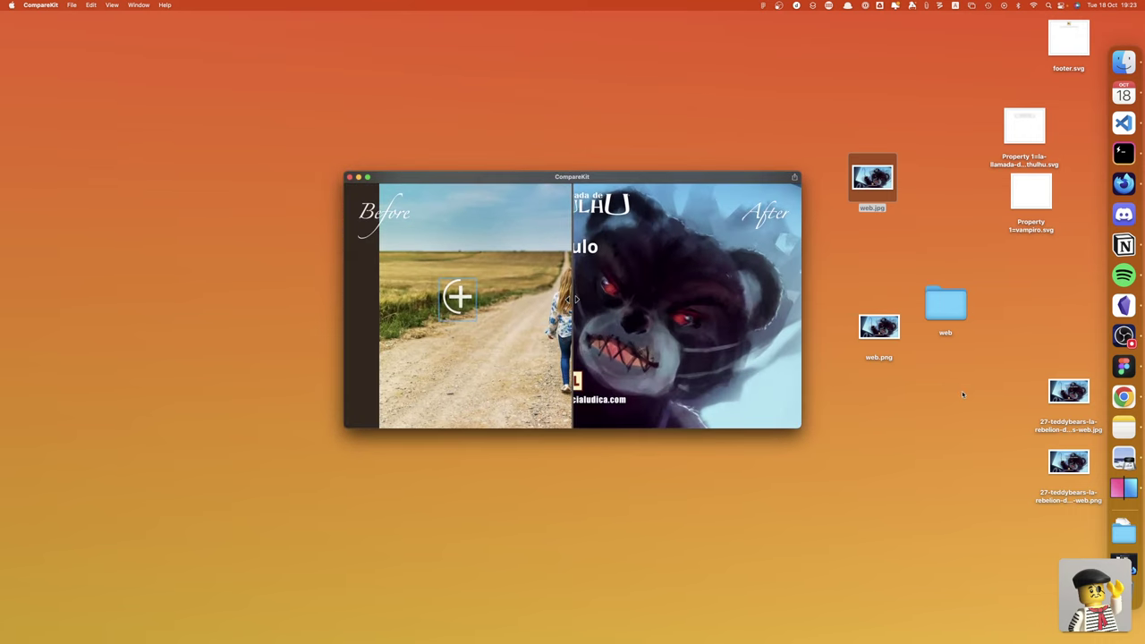
pyautogui.click(881, 327)
pyautogui.moveTo(880, 328); pyautogui.dragTo(536, 262)
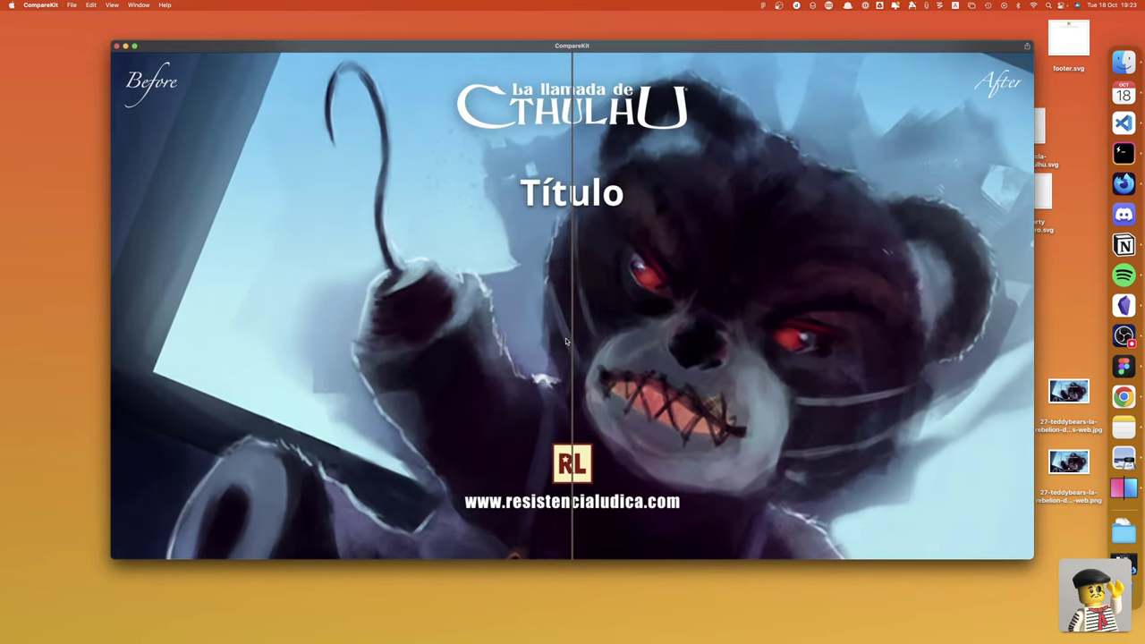
pyautogui.moveTo(572, 338)
pyautogui.mouseDown()
pyautogui.moveTo(228, 322)
pyautogui.moveTo(508, 318)
pyautogui.moveTo(406, 310)
pyautogui.moveTo(603, 350)
pyautogui.moveTo(1012, 398)
pyautogui.moveTo(892, 384)
pyautogui.moveTo(984, 376)
pyautogui.moveTo(594, 349)
pyautogui.mouseUp()
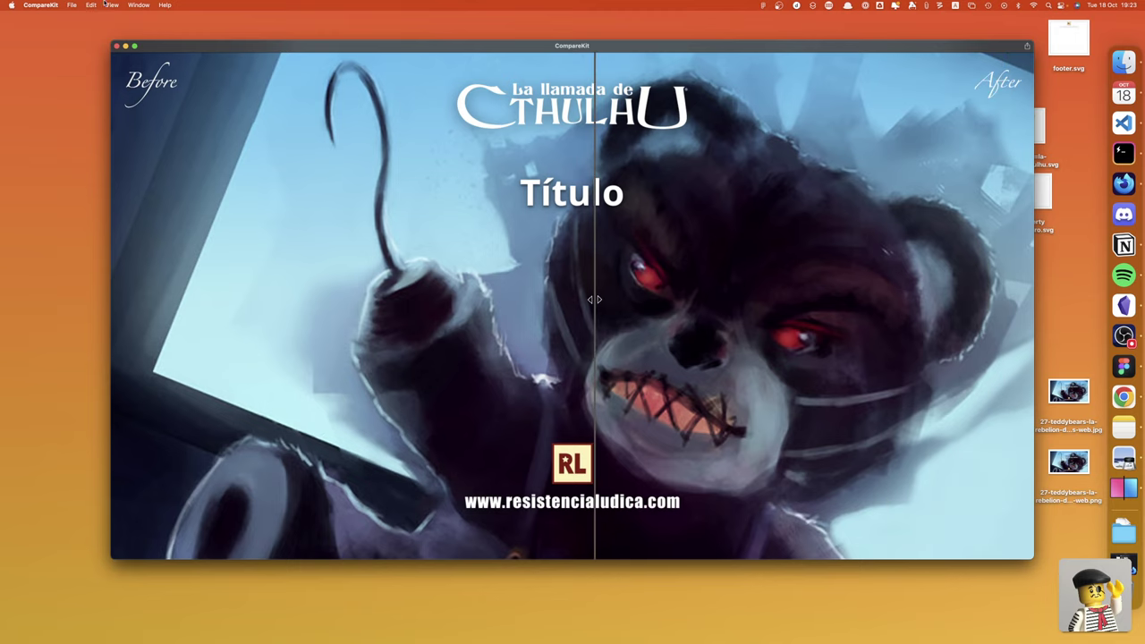
pyautogui.click(115, 45)
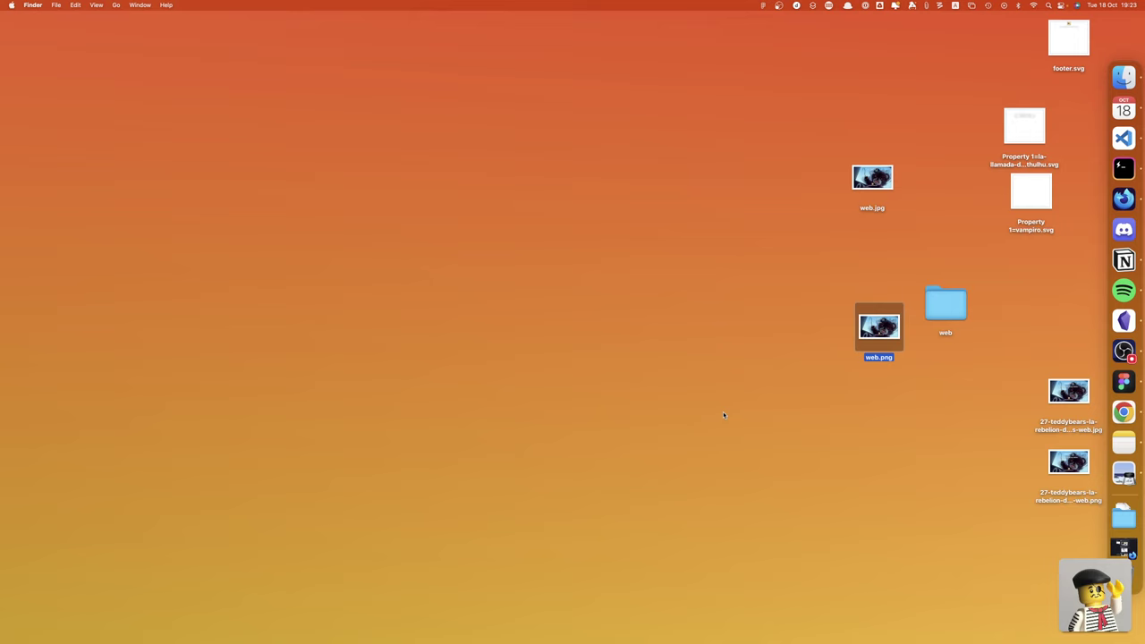
# Relaunch CompareKit with web.jpg as After and the teddy-bears JPG as Before
pyautogui.press('super+space')
pyautogui.write('co')
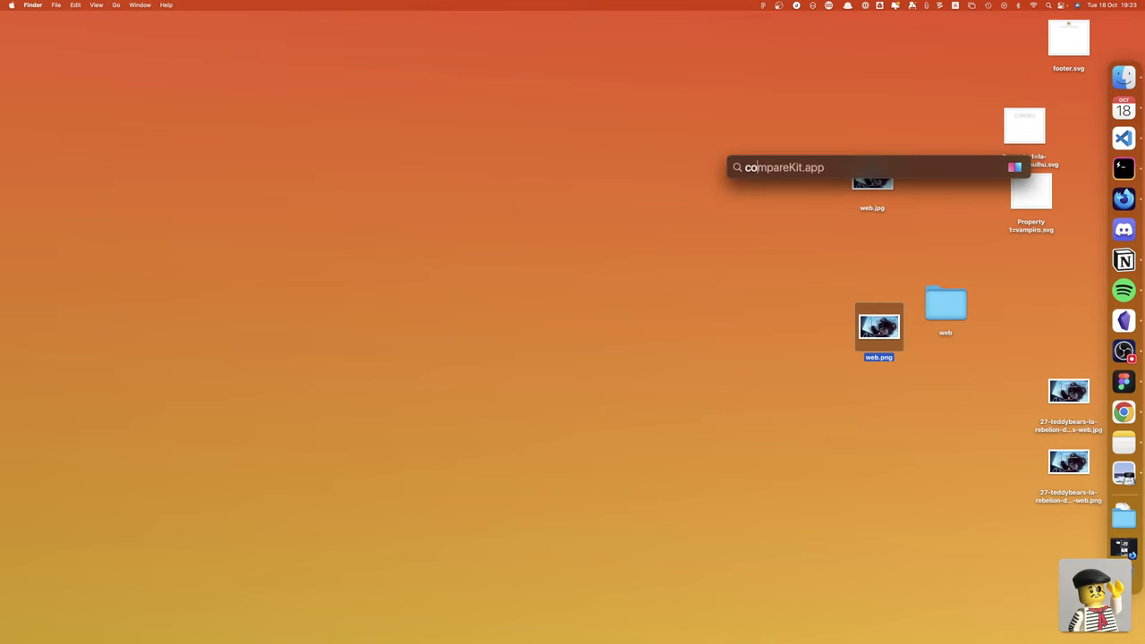
pyautogui.press('Return')
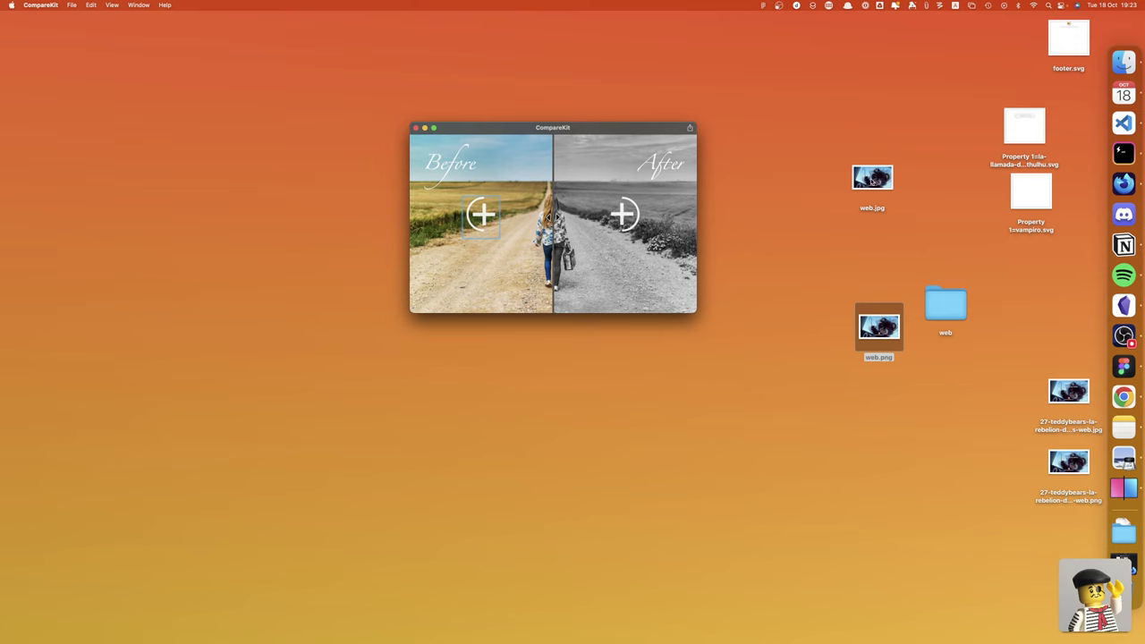
pyautogui.moveTo(875, 178); pyautogui.dragTo(660, 177)
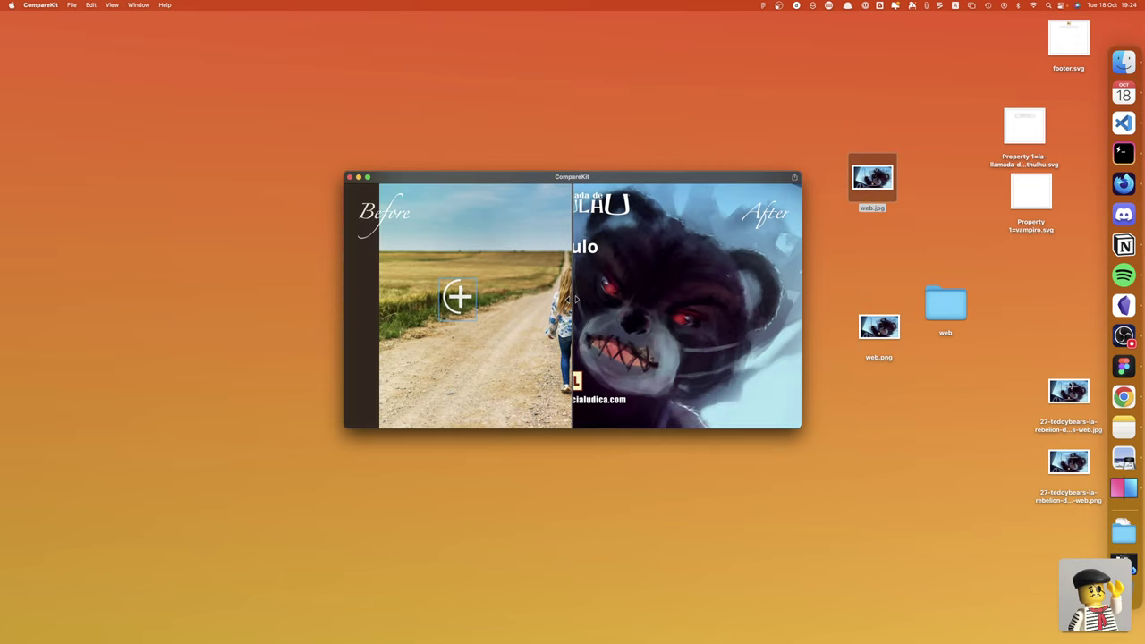
pyautogui.moveTo(1069, 390); pyautogui.dragTo(474, 248)
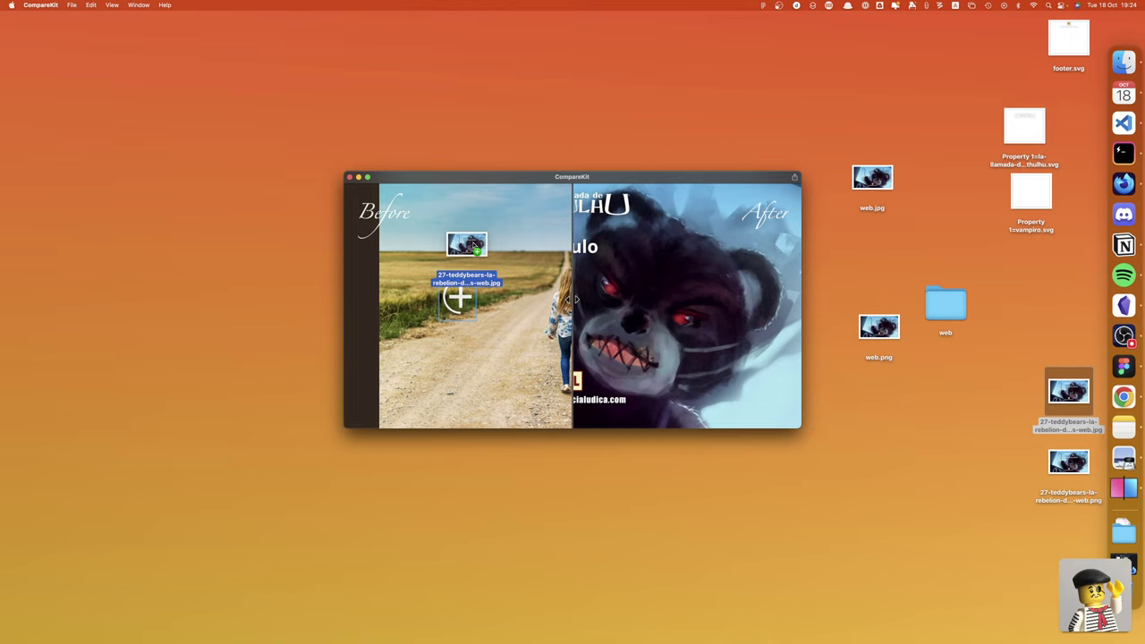
pyautogui.moveTo(475, 248); pyautogui.dragTo(474, 249)
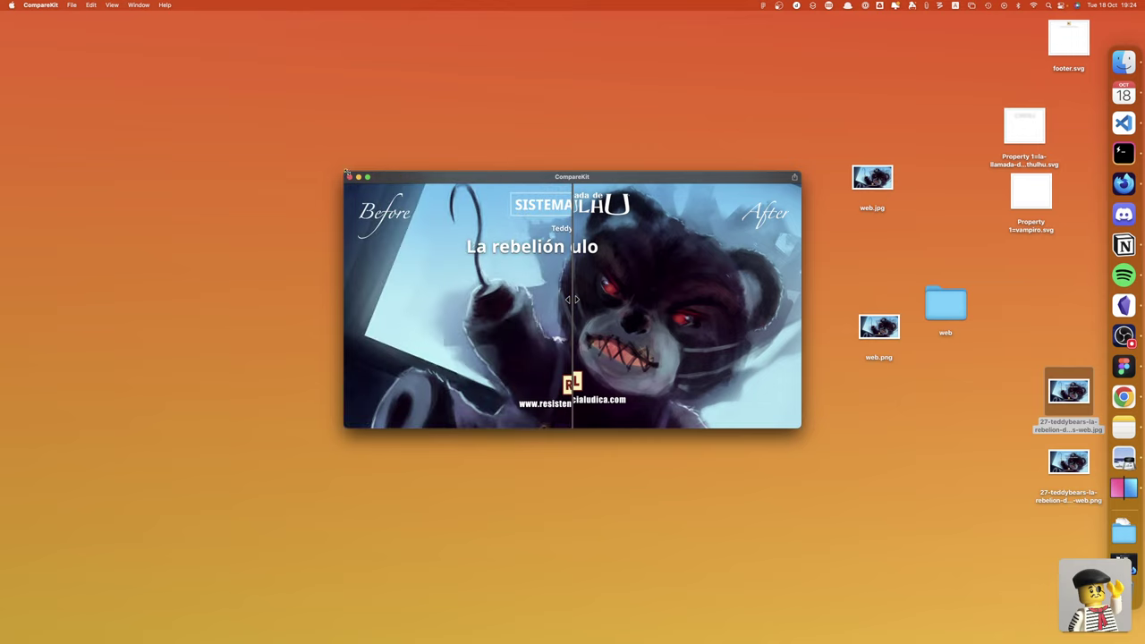
# Enlarge the comparison window, sweep the divider across both covers, then close it
pyautogui.moveTo(347, 171); pyautogui.dragTo(163, 73)
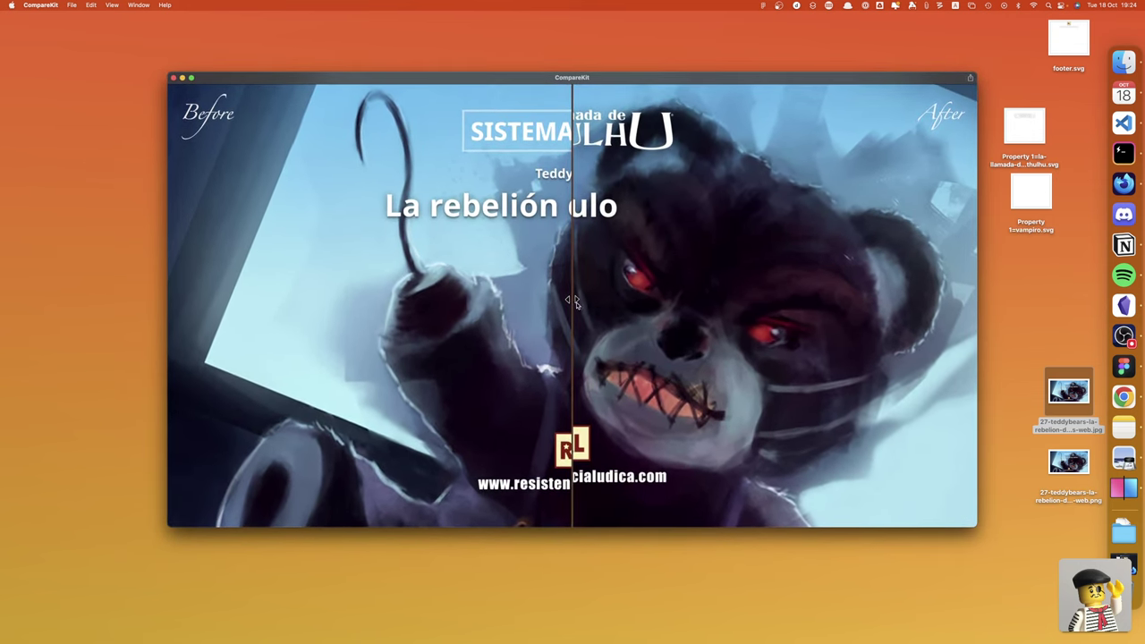
pyautogui.moveTo(571, 300)
pyautogui.mouseDown()
pyautogui.moveTo(598, 298)
pyautogui.moveTo(477, 288)
pyautogui.moveTo(759, 286)
pyautogui.moveTo(499, 286)
pyautogui.moveTo(668, 283)
pyautogui.moveTo(546, 272)
pyautogui.moveTo(578, 264)
pyautogui.moveTo(536, 255)
pyautogui.moveTo(579, 242)
pyautogui.moveTo(715, 245)
pyautogui.moveTo(515, 243)
pyautogui.moveTo(815, 243)
pyautogui.moveTo(420, 250)
pyautogui.moveTo(388, 269)
pyautogui.moveTo(486, 480)
pyautogui.moveTo(644, 259)
pyautogui.moveTo(736, 258)
pyautogui.moveTo(834, 279)
pyautogui.moveTo(587, 259)
pyautogui.moveTo(771, 259)
pyautogui.moveTo(408, 260)
pyautogui.moveTo(710, 260)
pyautogui.mouseUp()
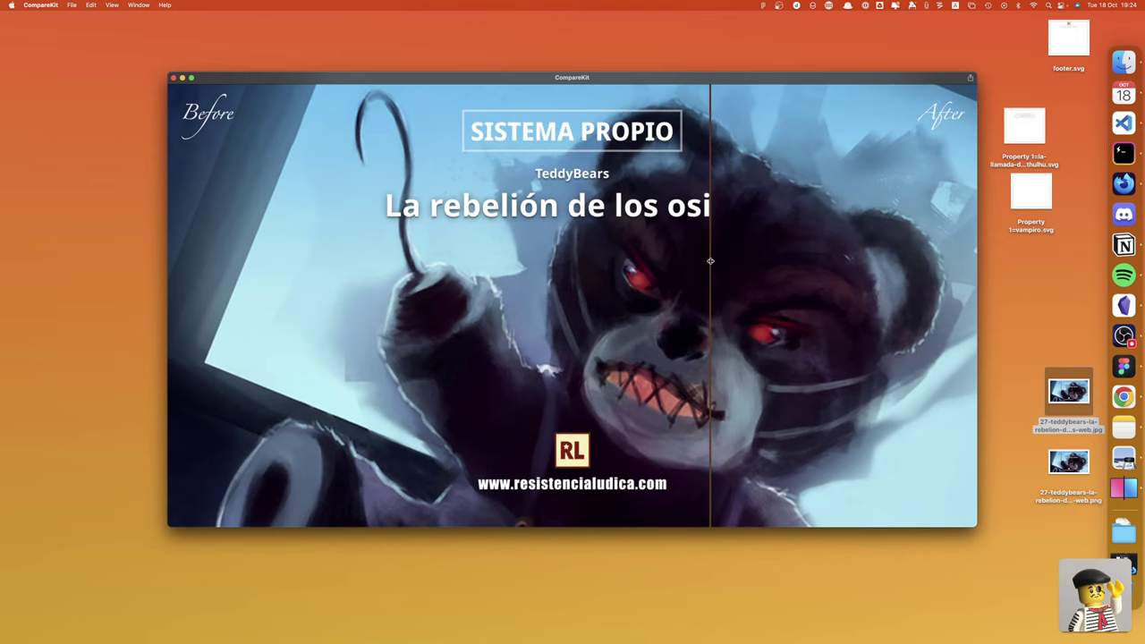
pyautogui.click(174, 78)
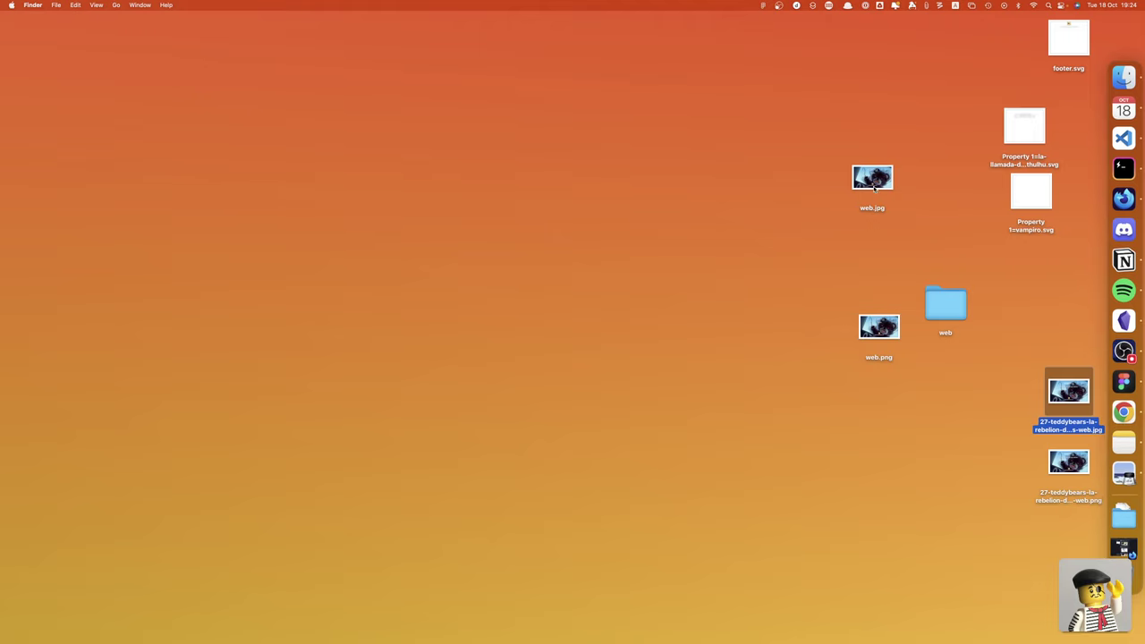
# Place the teddy-bears JPG below web.jpg on the desktop and nudge web.jpg above it
pyautogui.moveTo(1075, 396); pyautogui.dragTo(875, 243)
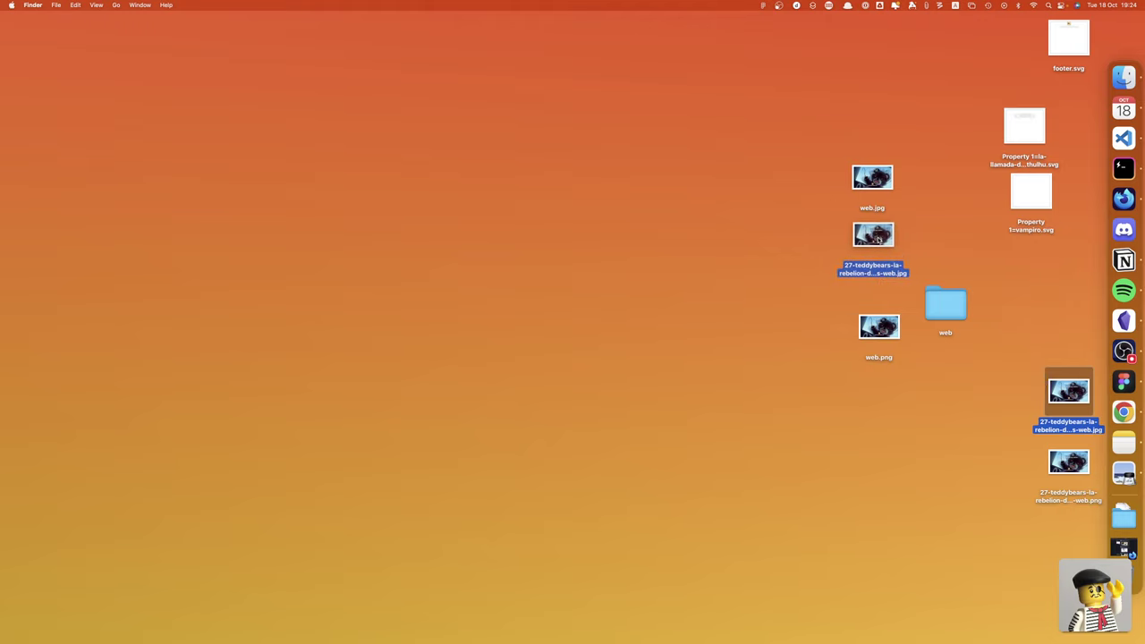
pyautogui.moveTo(869, 198); pyautogui.dragTo(855, 184)
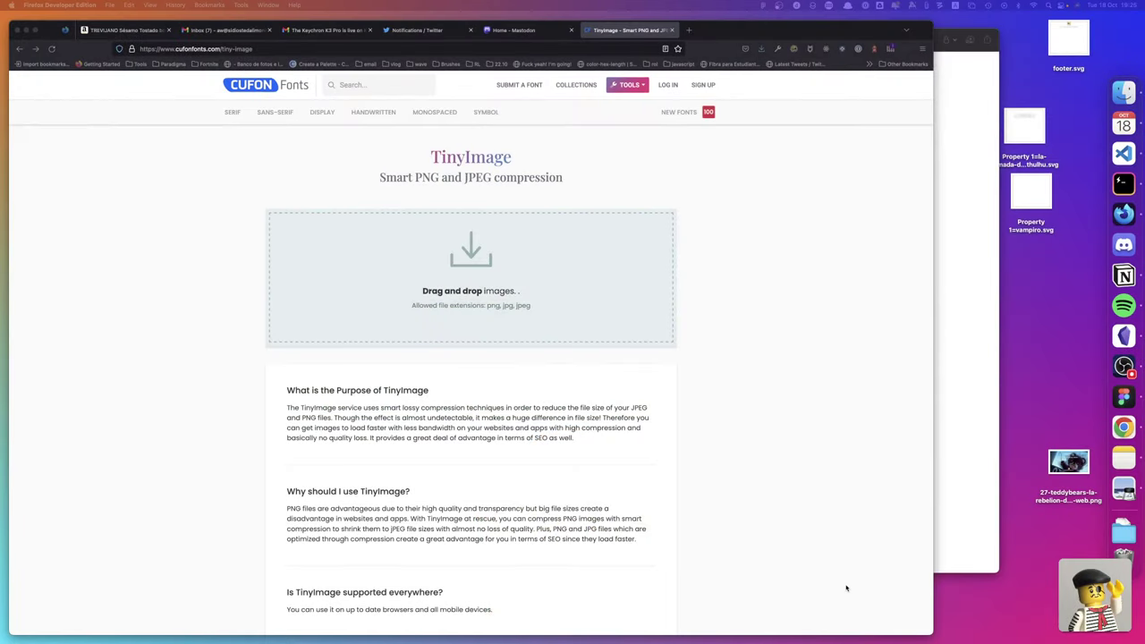
# Narrow the Firefox TinyImage window beside the desktop images and close the Notes sketch
pyautogui.click(931, 590)
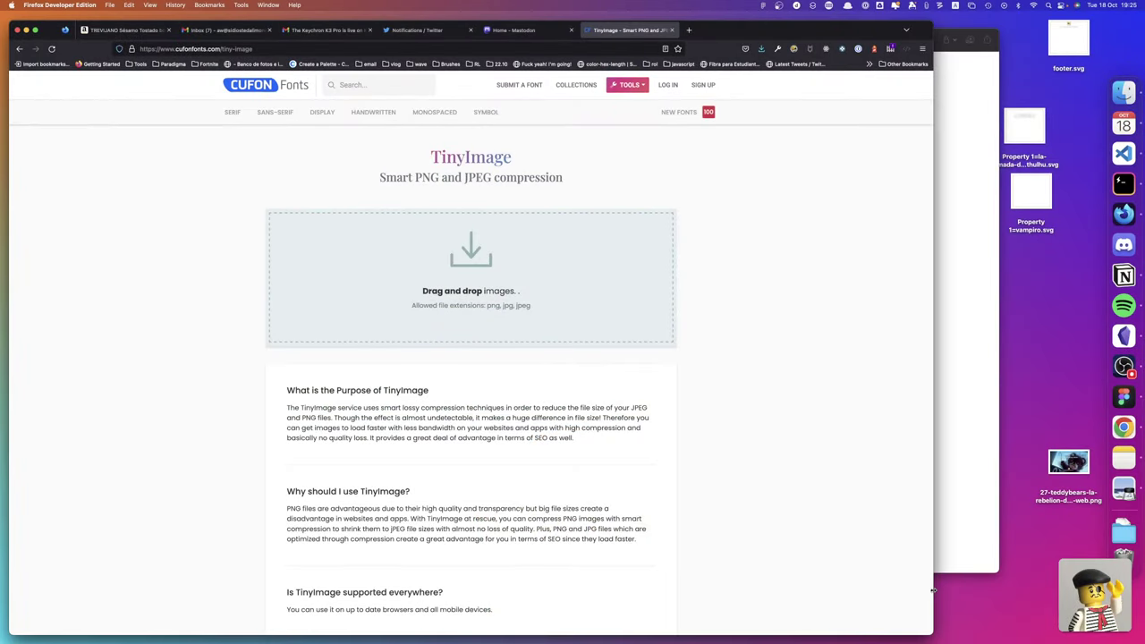
pyautogui.moveTo(931, 589); pyautogui.dragTo(684, 589)
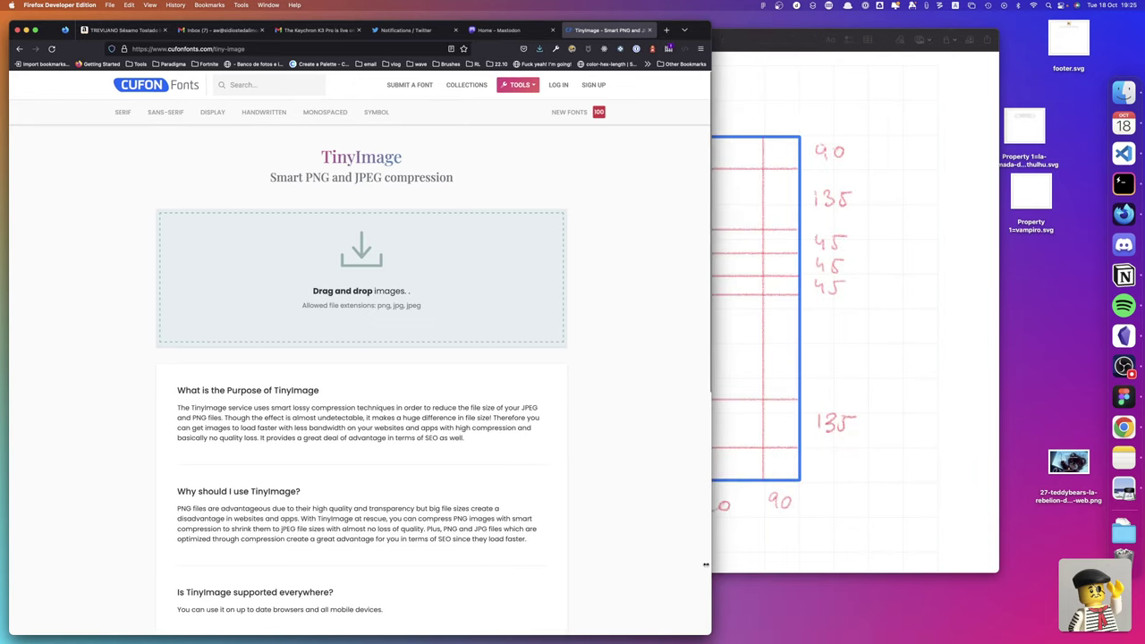
pyautogui.click(712, 44)
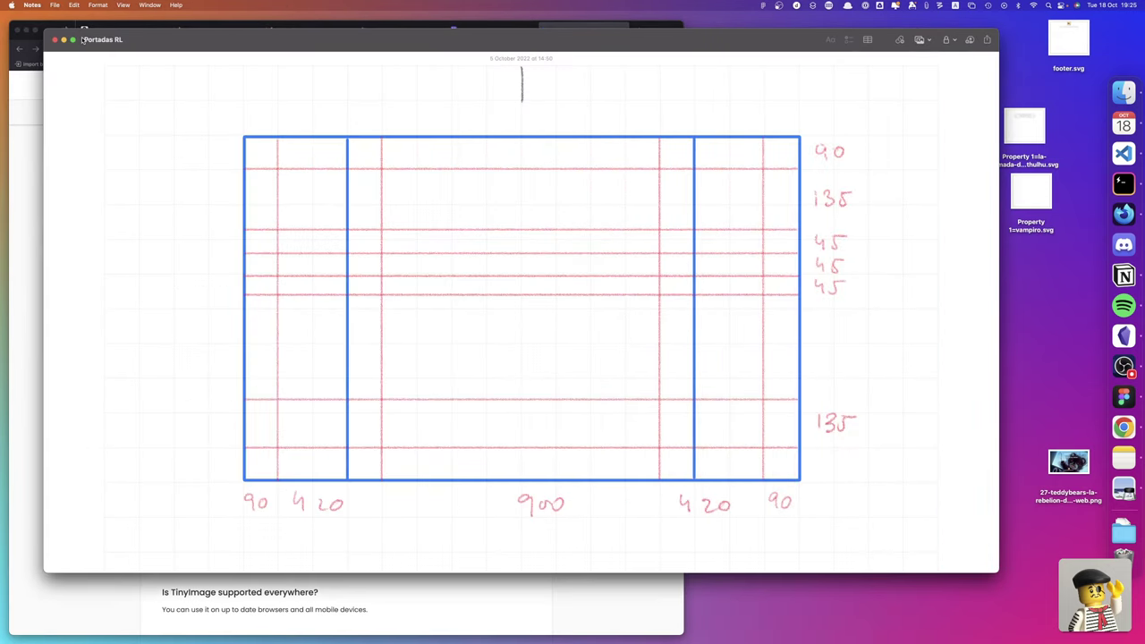
pyautogui.click(55, 41)
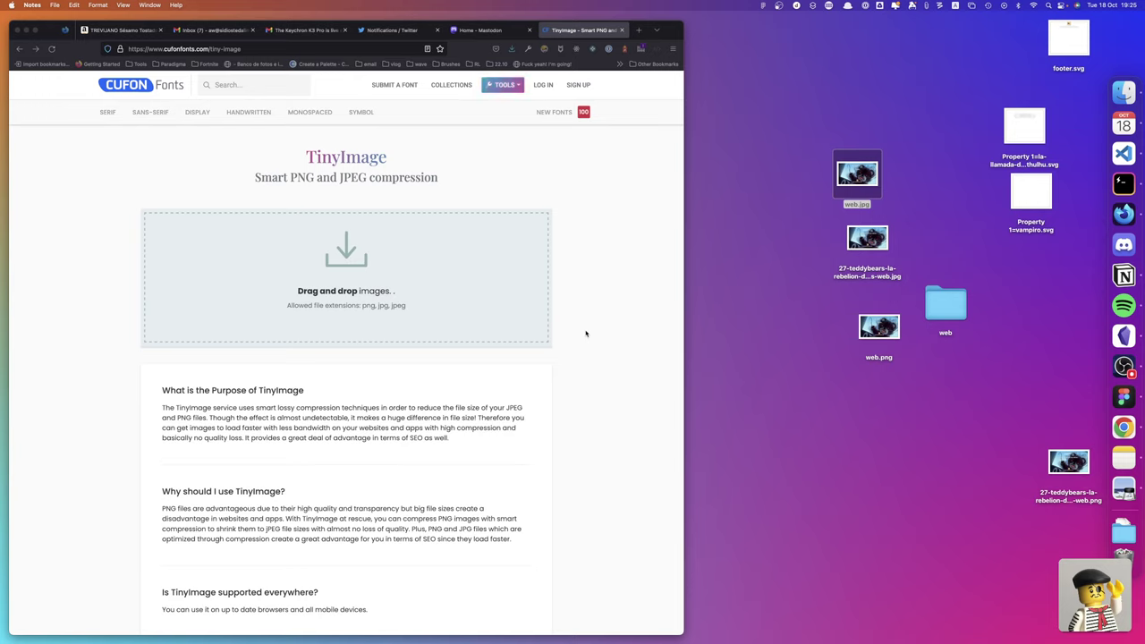
# Drop web.jpg and the teddy-bears JPG into TinyImage, compressing them by 25% and 87%
pyautogui.moveTo(818, 177)
pyautogui.mouseDown()
pyautogui.moveTo(894, 270)
pyautogui.moveTo(468, 295)
pyautogui.mouseUp()
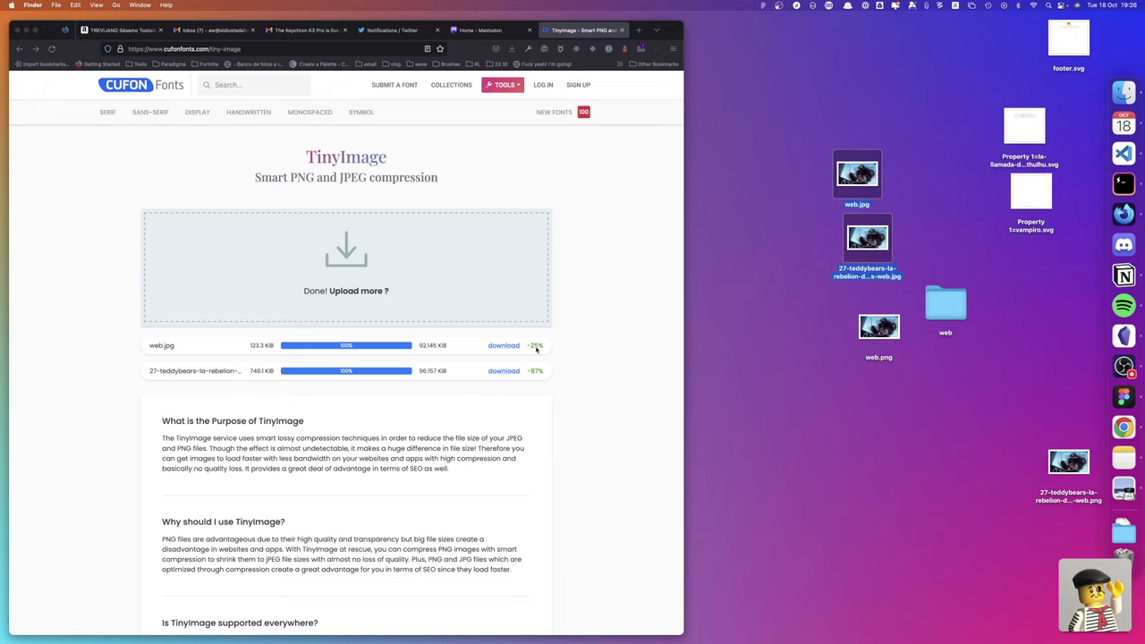
pyautogui.click(860, 175)
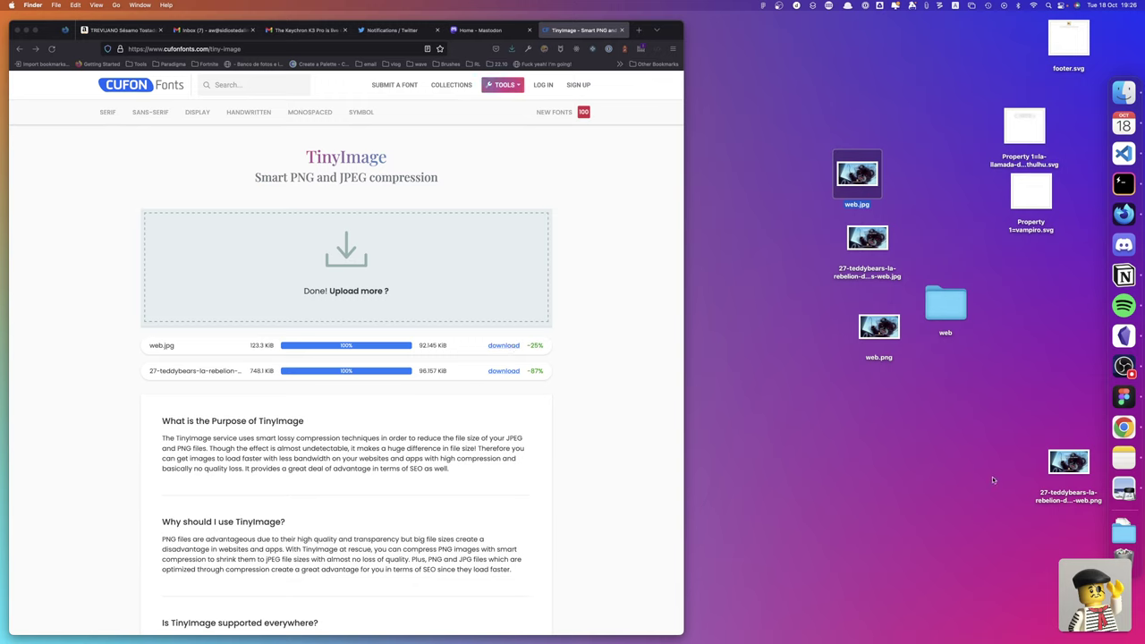
# Download both compressed JPGs onto the desktop and trash the original uncompressed images
pyautogui.click(504, 347)
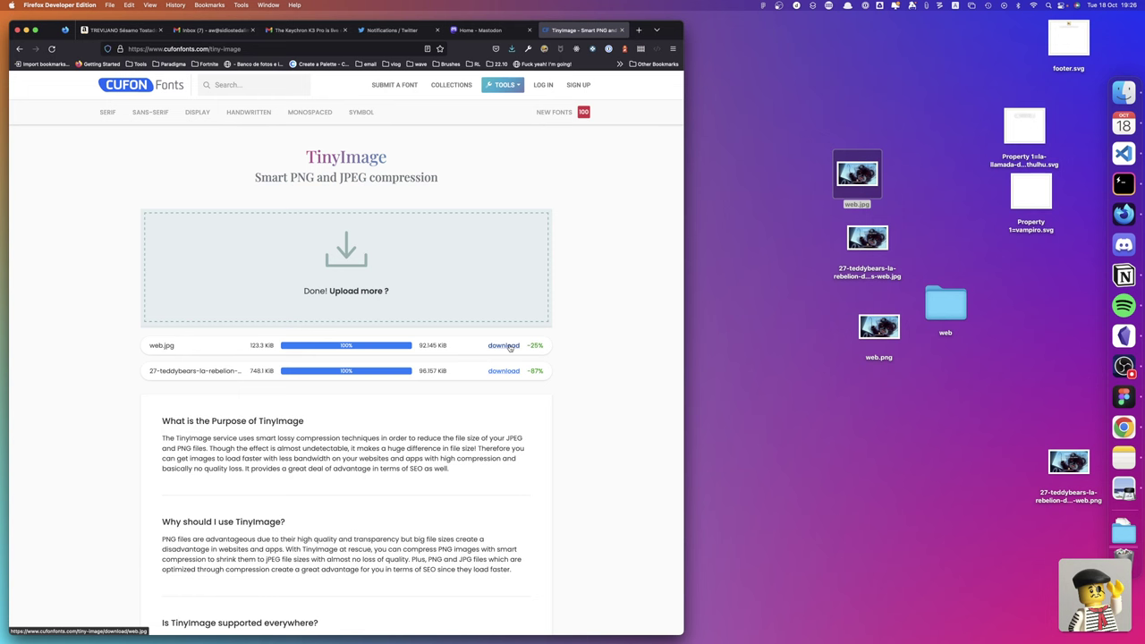
pyautogui.click(507, 371)
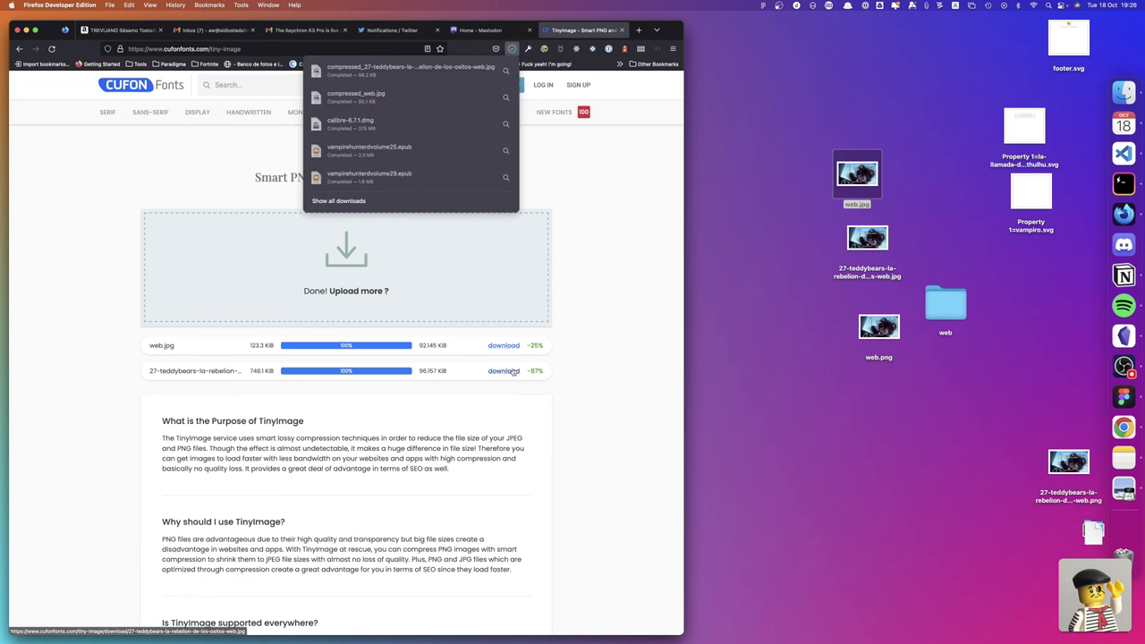
pyautogui.click(1111, 539)
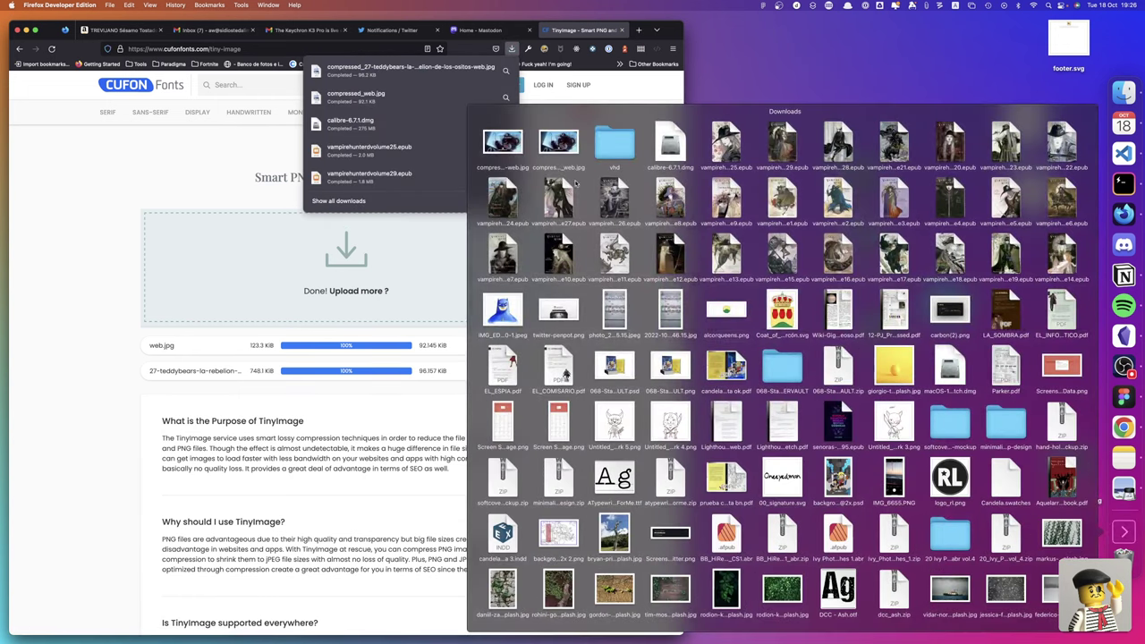
pyautogui.moveTo(616, 146); pyautogui.dragTo(805, 362)
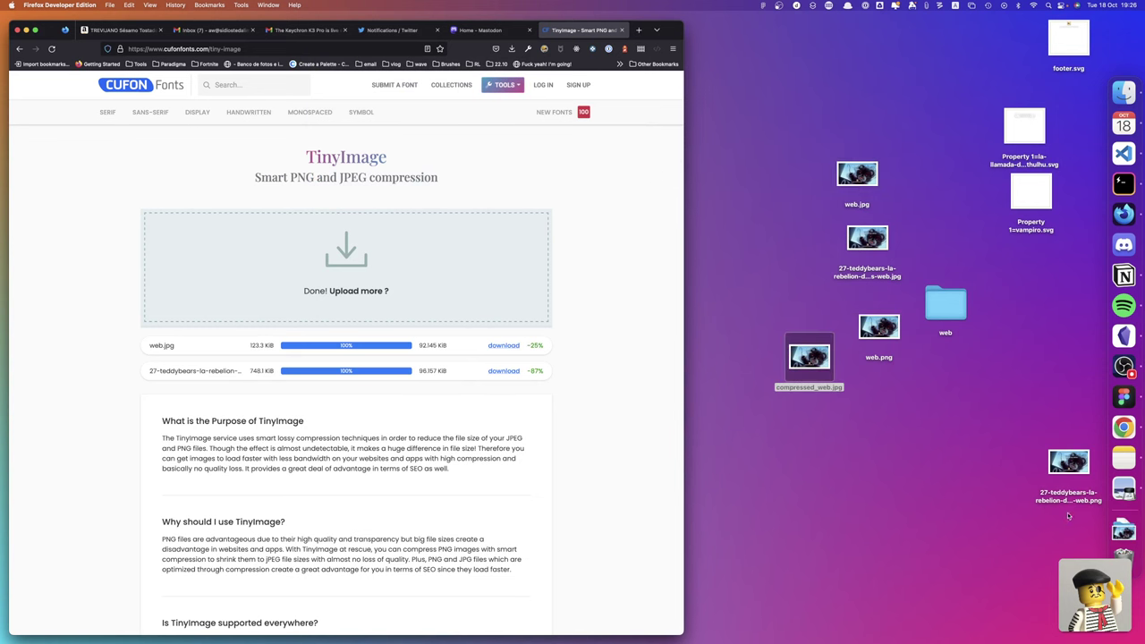
pyautogui.click(1123, 532)
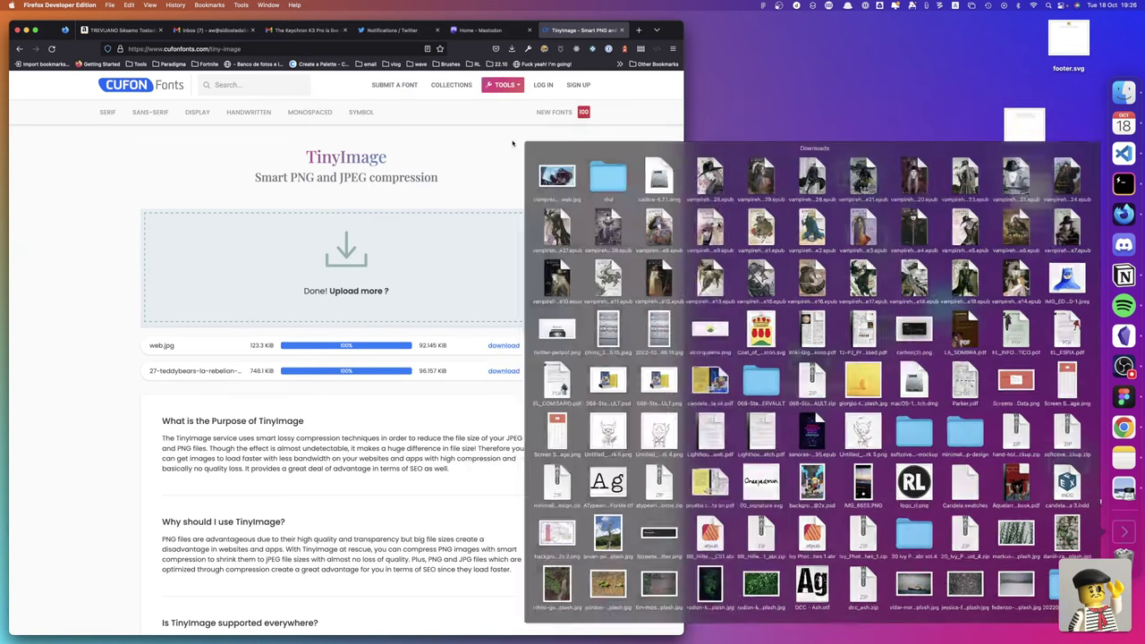
pyautogui.moveTo(601, 173)
pyautogui.mouseDown()
pyautogui.moveTo(739, 295)
pyautogui.moveTo(808, 297)
pyautogui.mouseUp()
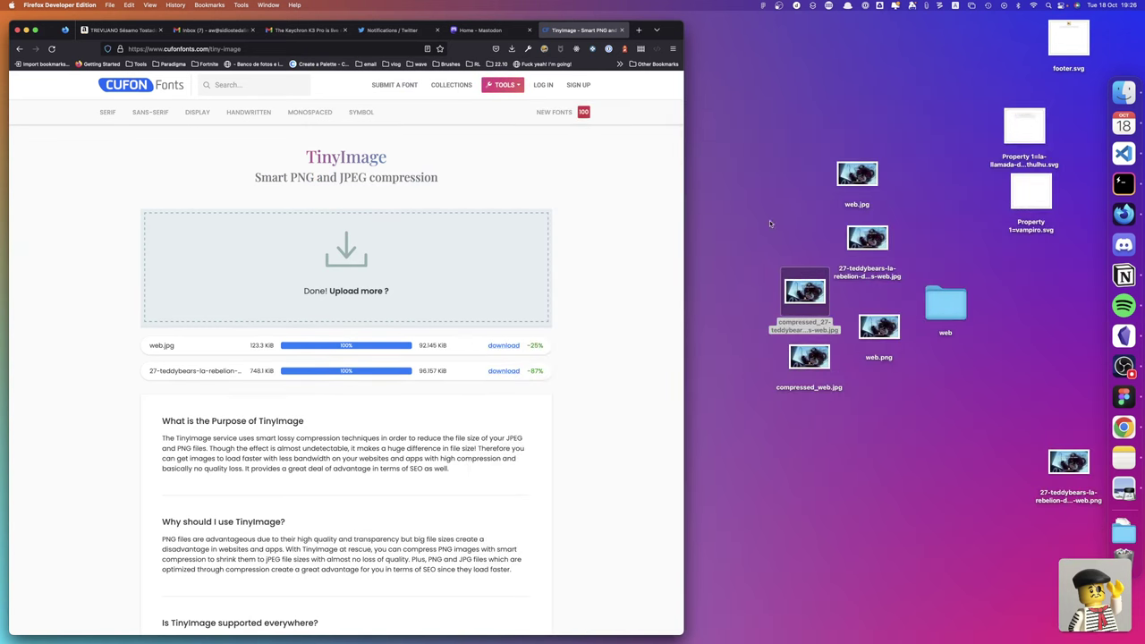
pyautogui.moveTo(911, 156)
pyautogui.mouseDown()
pyautogui.moveTo(866, 244)
pyautogui.moveTo(873, 338)
pyautogui.moveTo(1123, 554)
pyautogui.mouseUp()
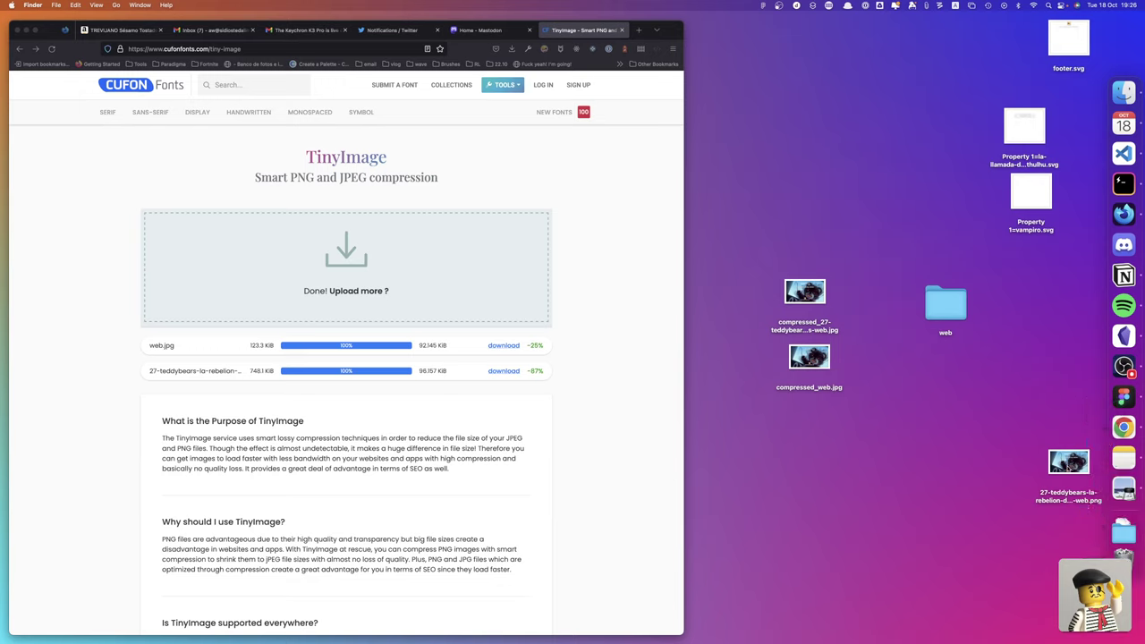
pyautogui.moveTo(1071, 474)
pyautogui.mouseDown()
pyautogui.moveTo(1132, 571)
pyautogui.moveTo(1125, 559)
pyautogui.mouseUp()
# Batch-rename both files to drop the 'compressed_' prefix, restoring web.jpg, then return to Chrome
pyautogui.click(805, 292)
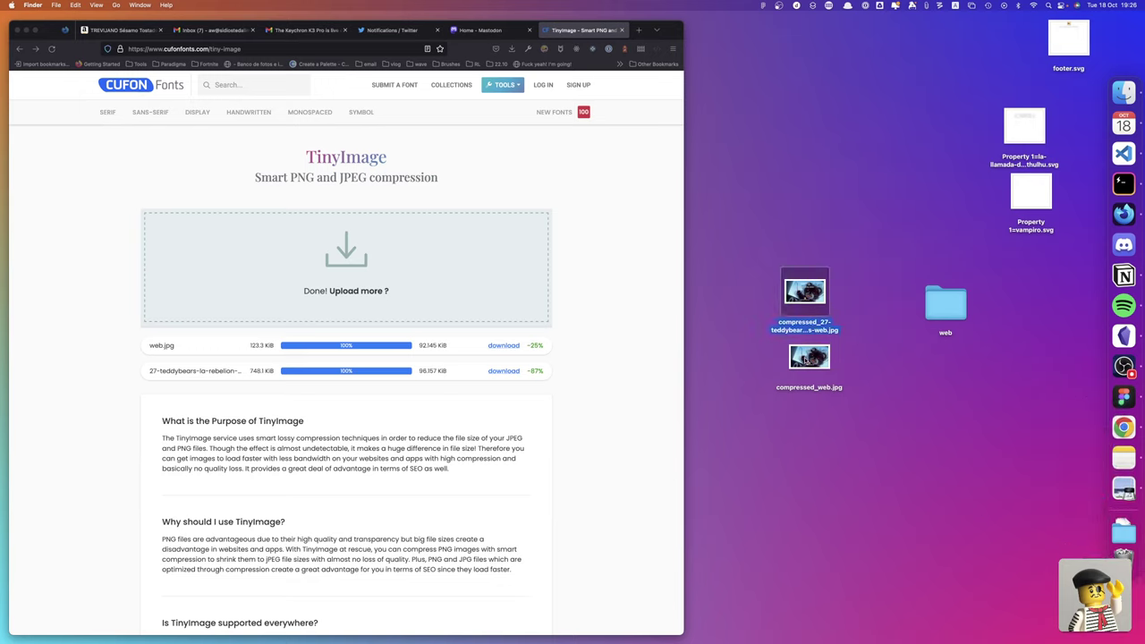
pyautogui.keyDown('super'); pyautogui.click(804, 357); pyautogui.keyUp('super')
pyautogui.rightClick(804, 358)
pyautogui.click(850, 425)
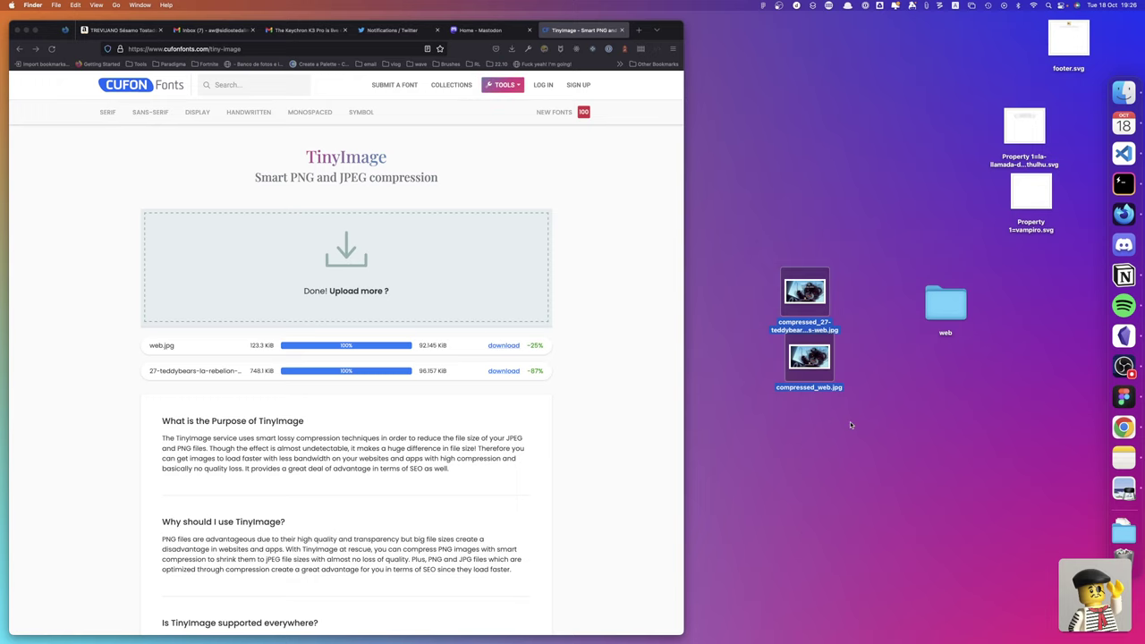
pyautogui.press('Right')
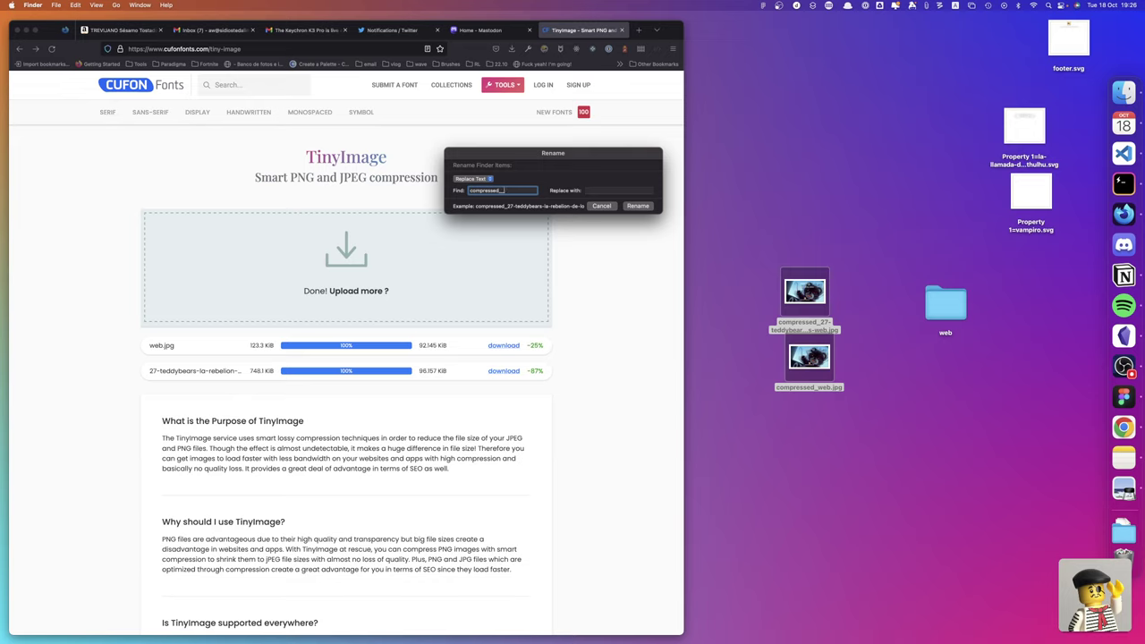
pyautogui.press('BackSpace')
pyautogui.click(646, 207)
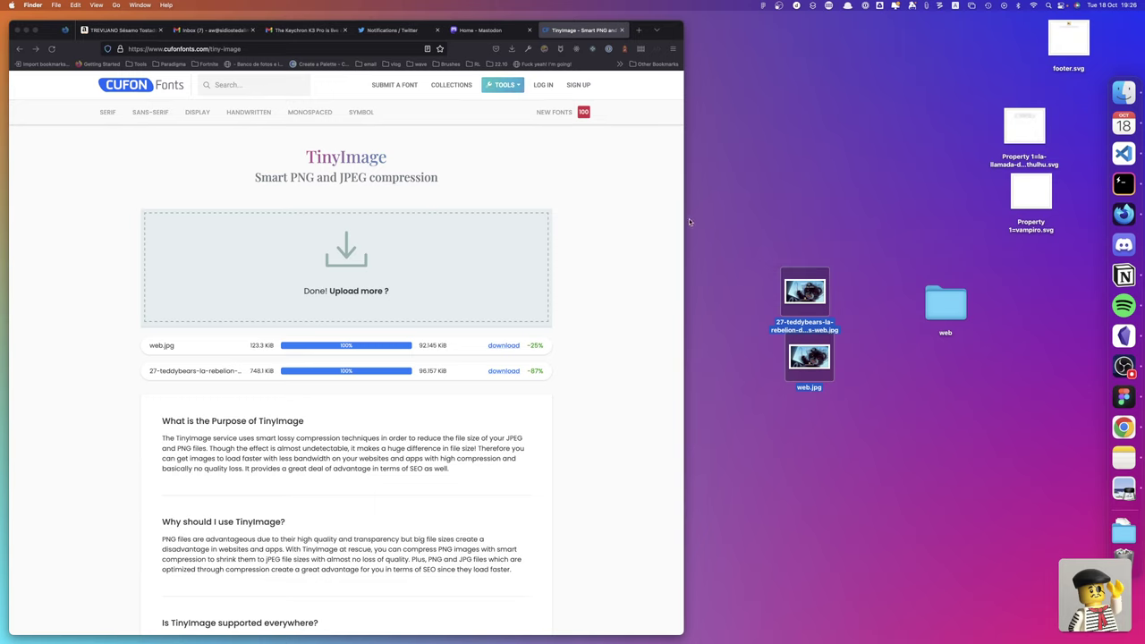
pyautogui.click(1124, 429)
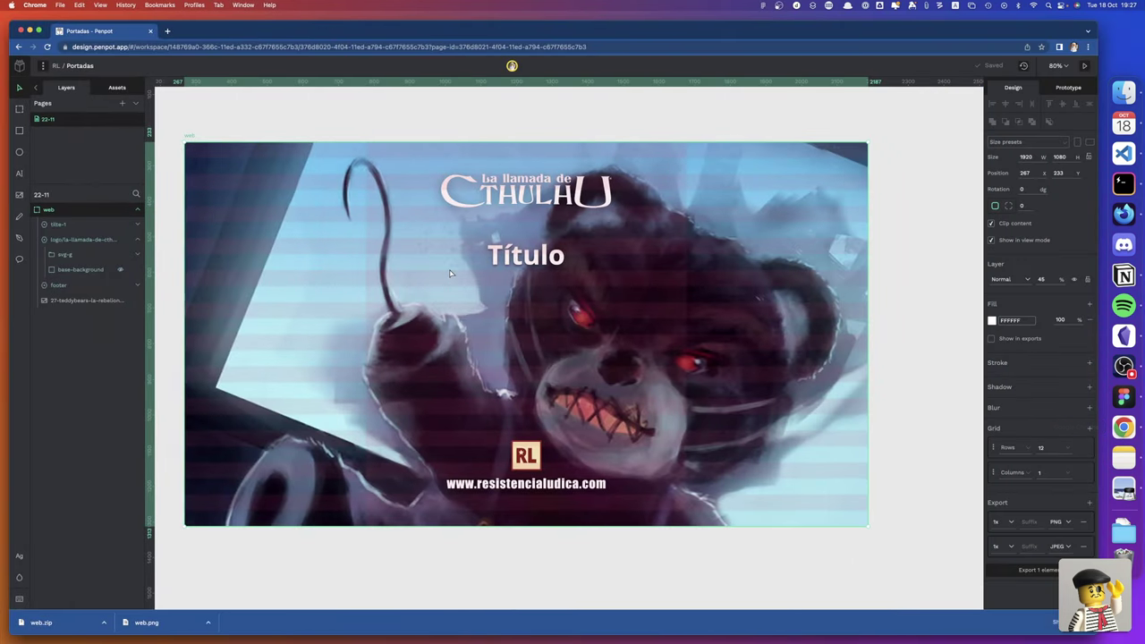
# Close Chrome's recent-downloads strip so the 1920 × 1080 web board has more room
pyautogui.hscroll(2, 336, 255)
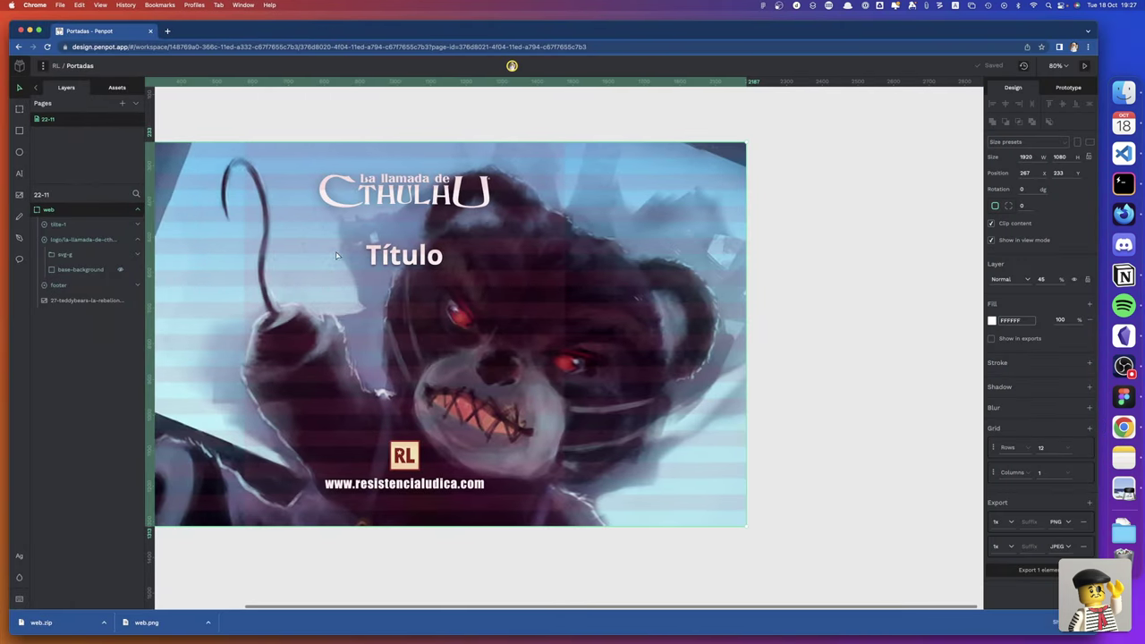
pyautogui.hscroll(-5, 336, 255)
pyautogui.hscroll(-5, 336, 255)
pyautogui.hscroll(5, 336, 255)
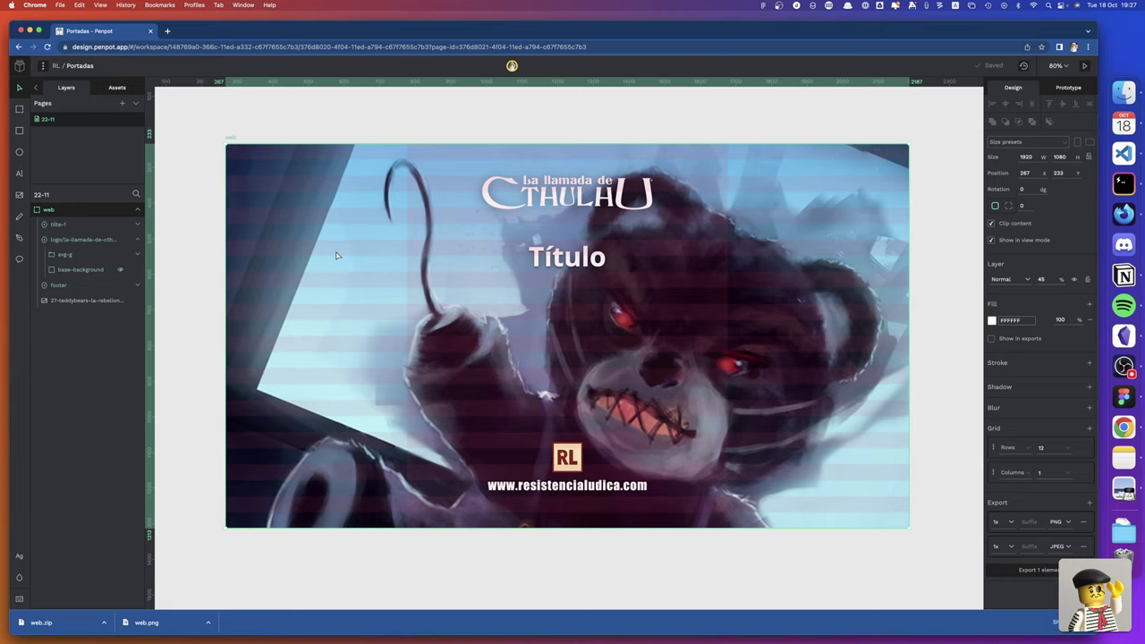
pyautogui.scroll(-1, 315, 250)
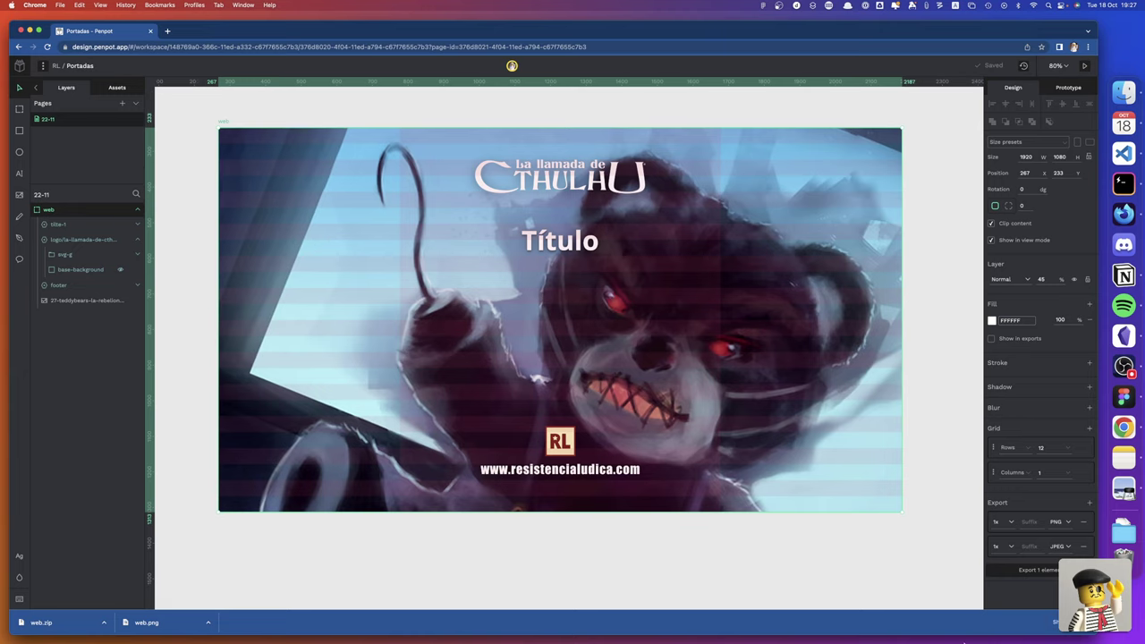
pyautogui.click(1085, 622)
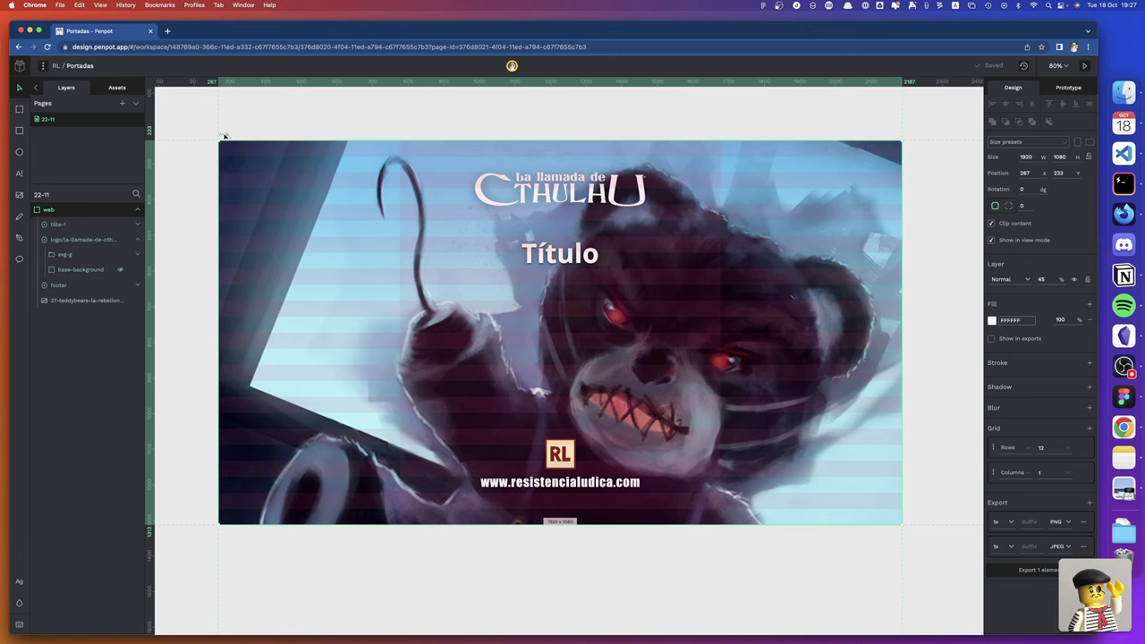
# Alt-drag the web board downward to create web-1 beneath it and zoom to fit both
pyautogui.moveTo(223, 134)
pyautogui.mouseDown()
pyautogui.moveTo(248, 523)
pyautogui.moveTo(219, 559)
pyautogui.mouseUp()
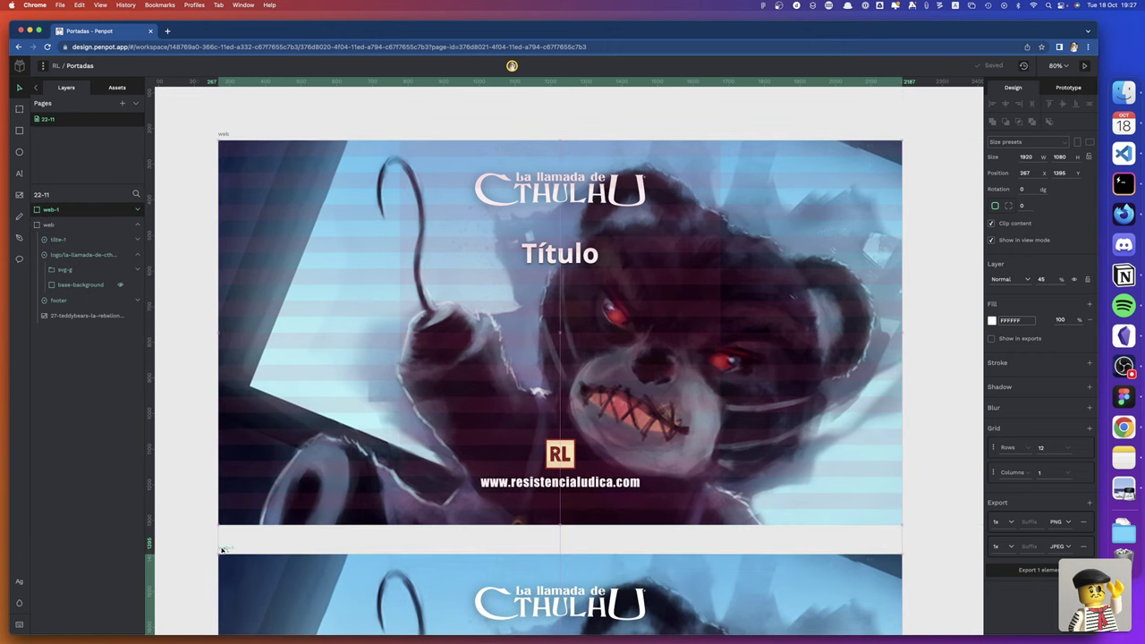
pyautogui.keyDown('shift'); pyautogui.click(223, 134); pyautogui.keyUp('shift')
pyautogui.hotkey('shift', '2')
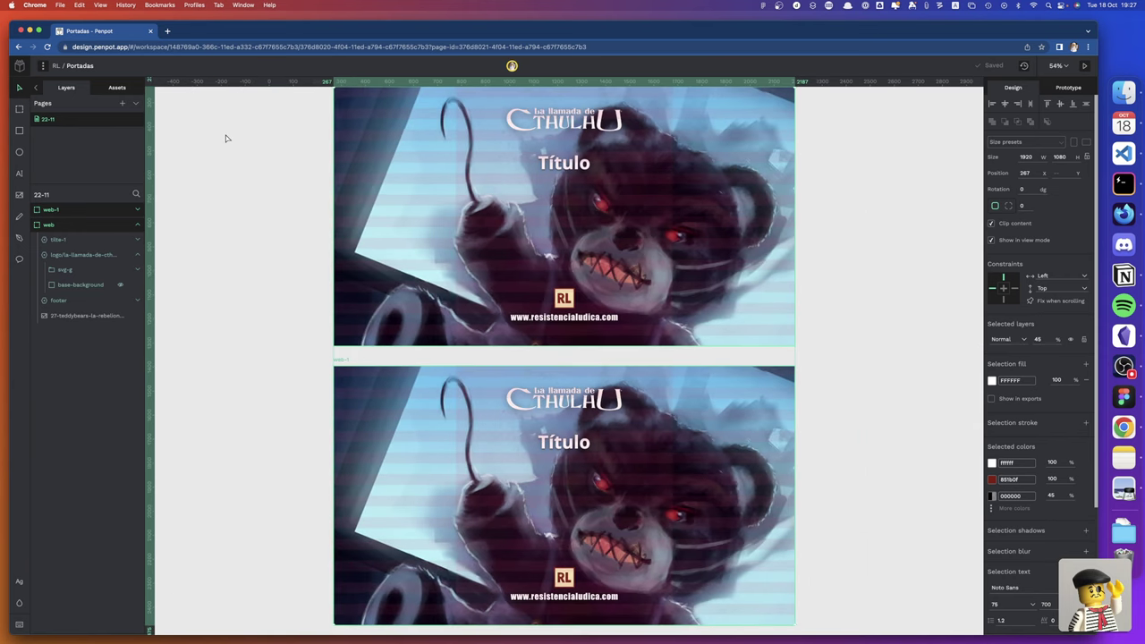
pyautogui.scroll(-3, 261, 135)
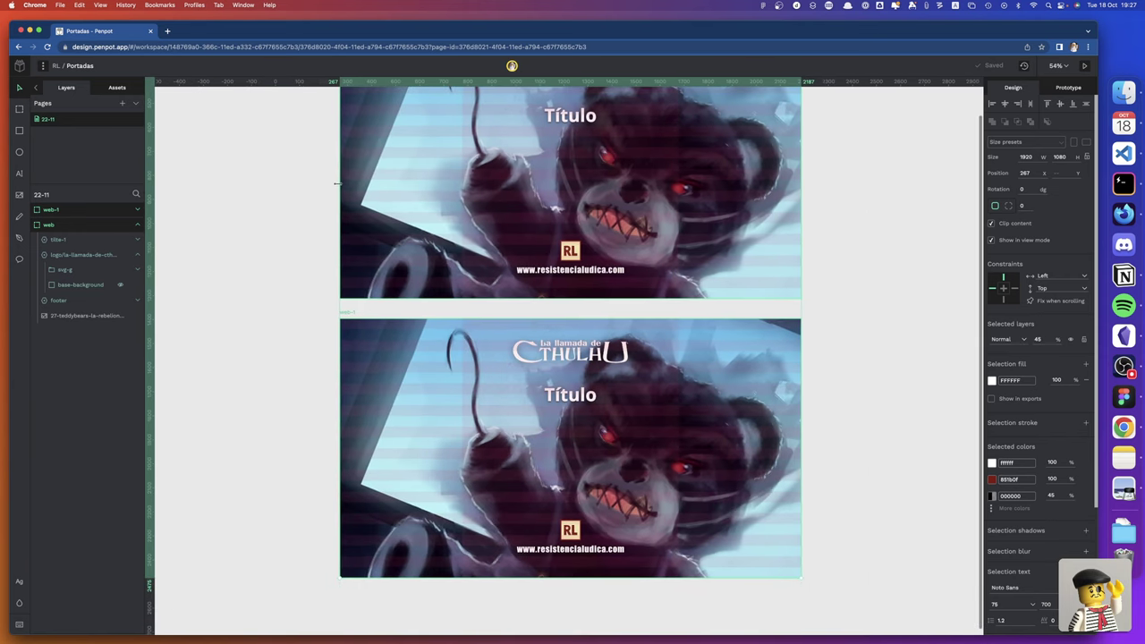
pyautogui.scroll(3, 336, 184)
pyautogui.scroll(-8, 349, 190)
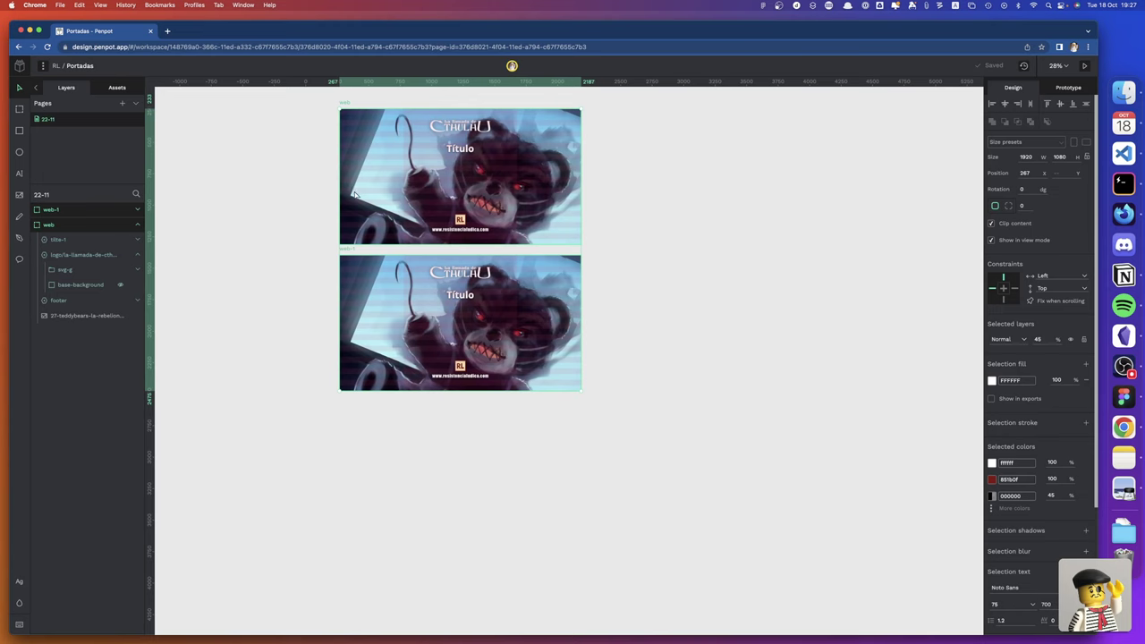
pyautogui.scroll(3, 354, 194)
pyautogui.scroll(3, 354, 194)
pyautogui.scroll(-2, 354, 195)
pyautogui.scroll(-2, 354, 195)
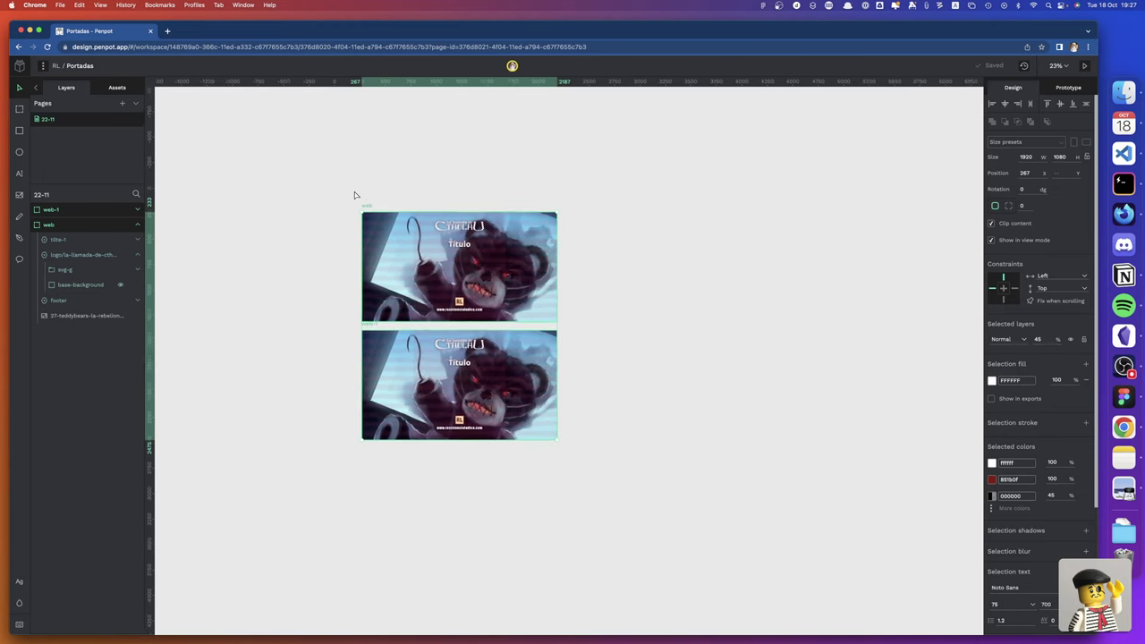
pyautogui.scroll(3, 353, 192)
pyautogui.scroll(2, 353, 193)
pyautogui.scroll(-4, 358, 205)
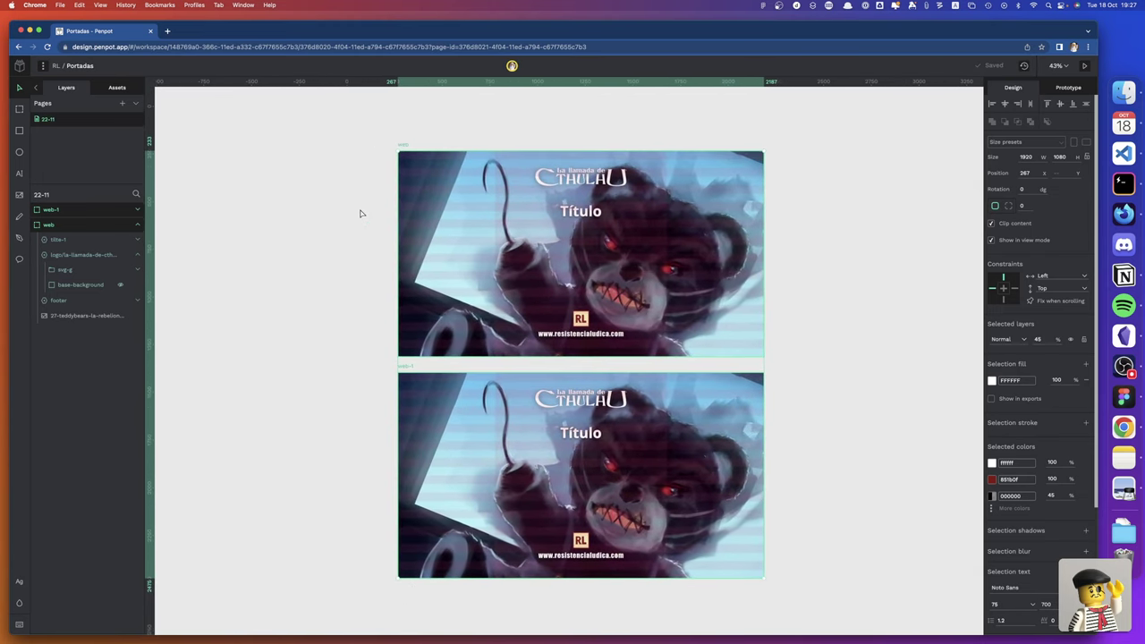
pyautogui.scroll(-2, 360, 213)
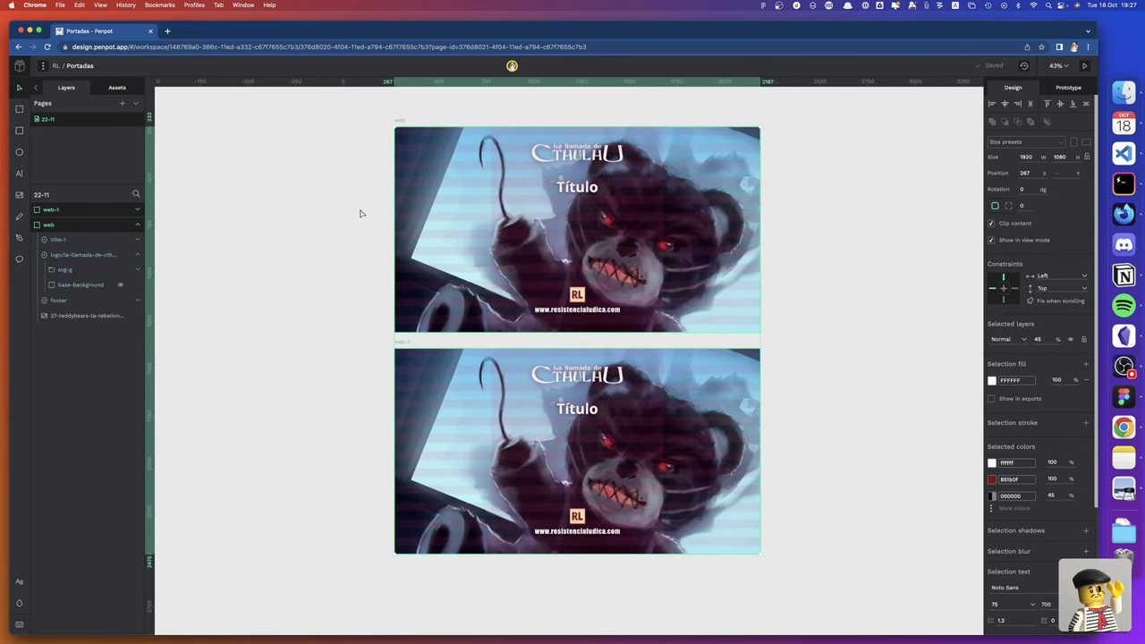
# Select both the web and web-1 boards to edit their export settings
pyautogui.click(839, 447)
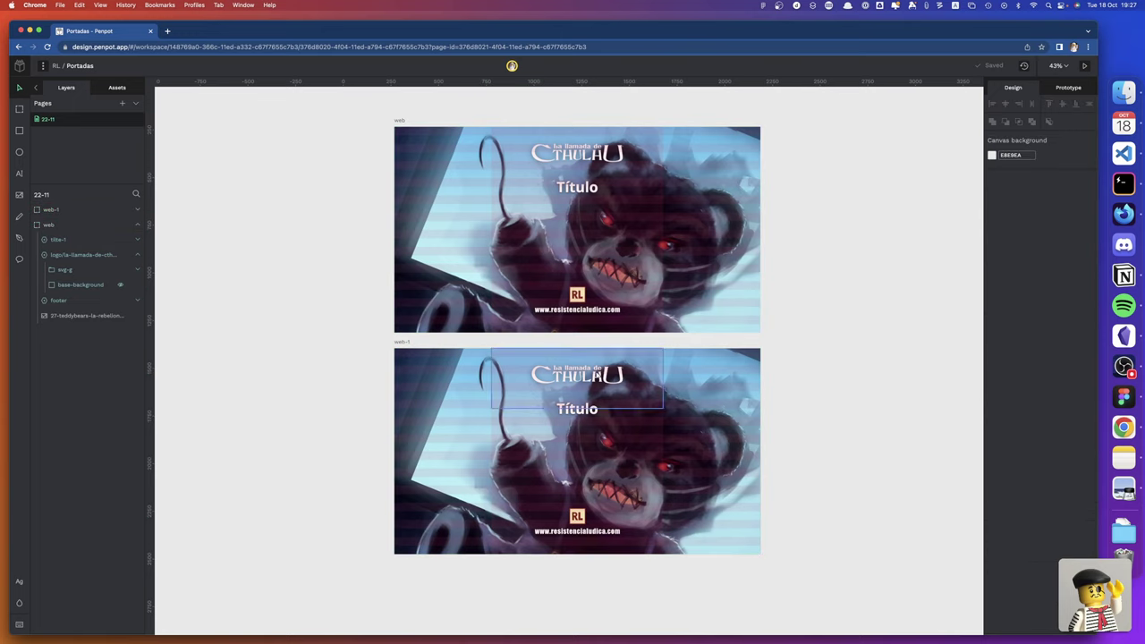
pyautogui.click(399, 121)
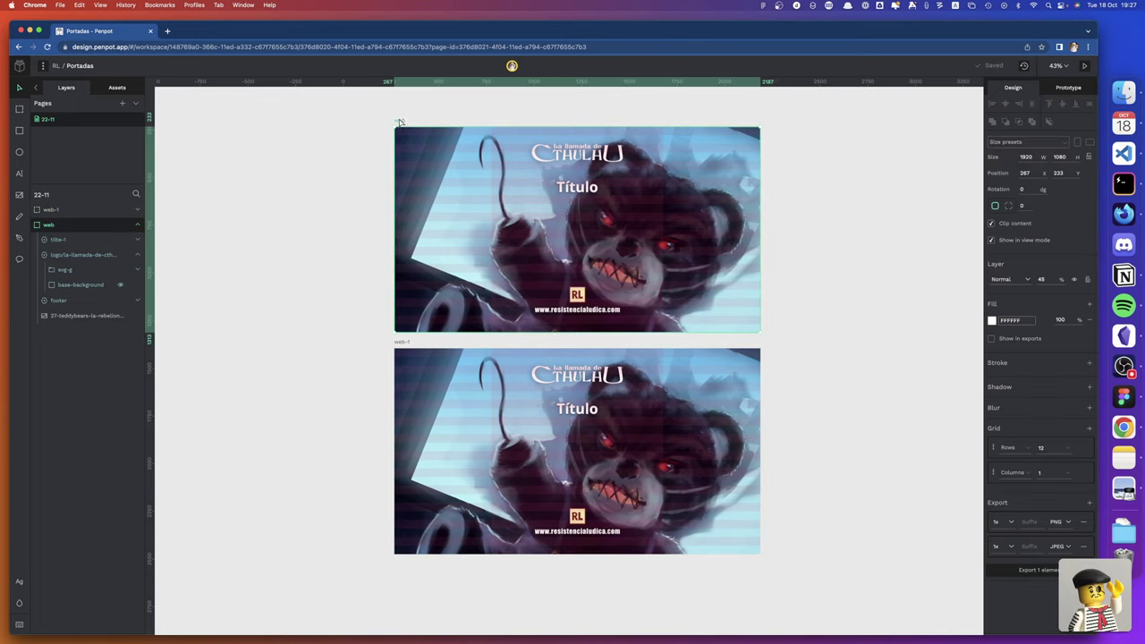
pyautogui.keyDown('shift'); pyautogui.click(404, 343); pyautogui.keyUp('shift')
pyautogui.scroll(-2, 1028, 586)
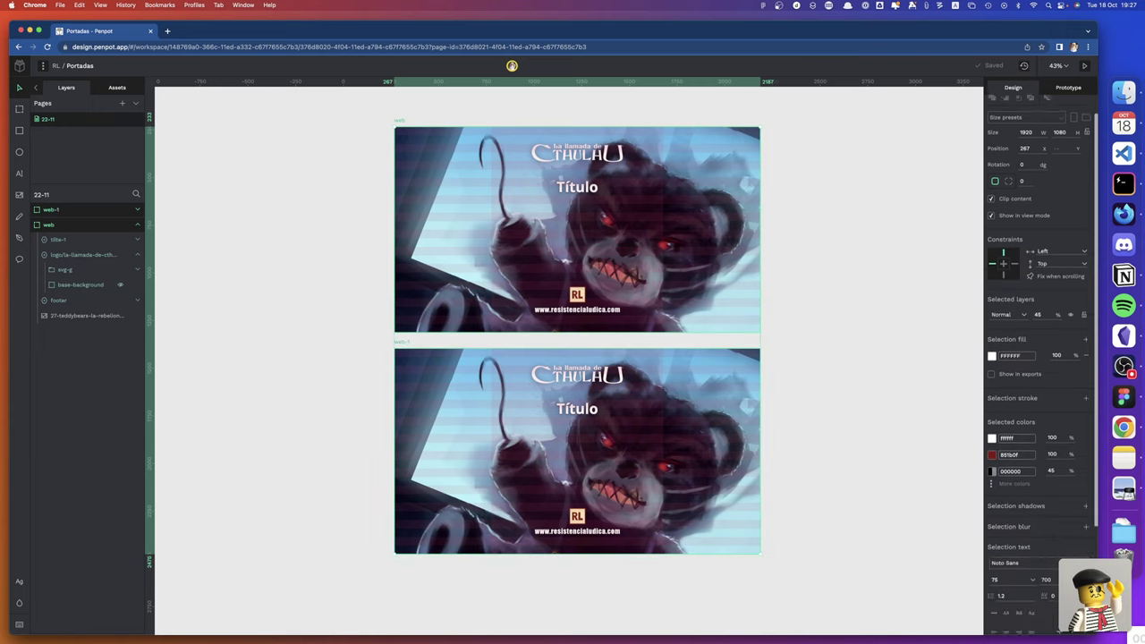
pyautogui.scroll(-2, 1028, 586)
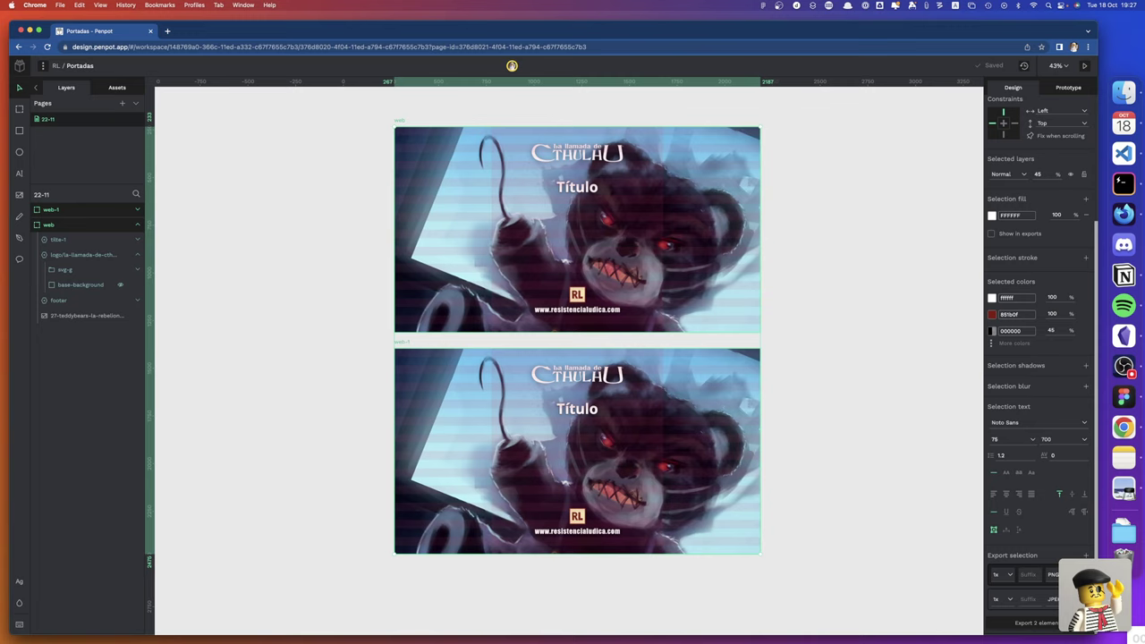
pyautogui.click(1053, 574)
# Set the first export to JPEG, remove the extra export row, and reset the remaining one to PNG
pyautogui.click(1055, 583)
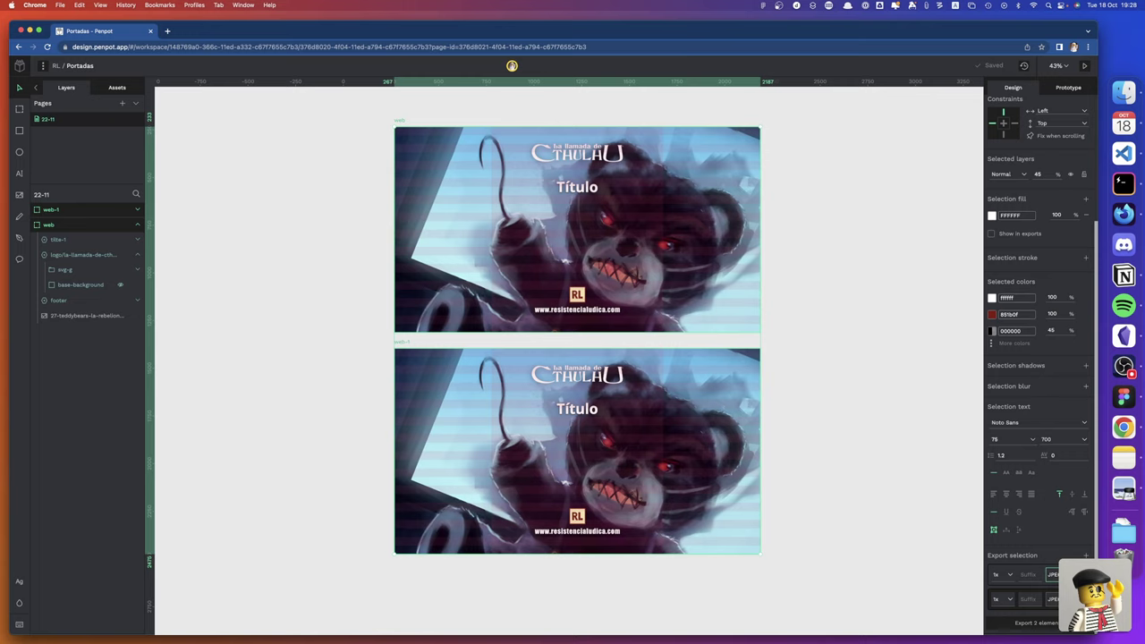
pyautogui.click(1086, 575)
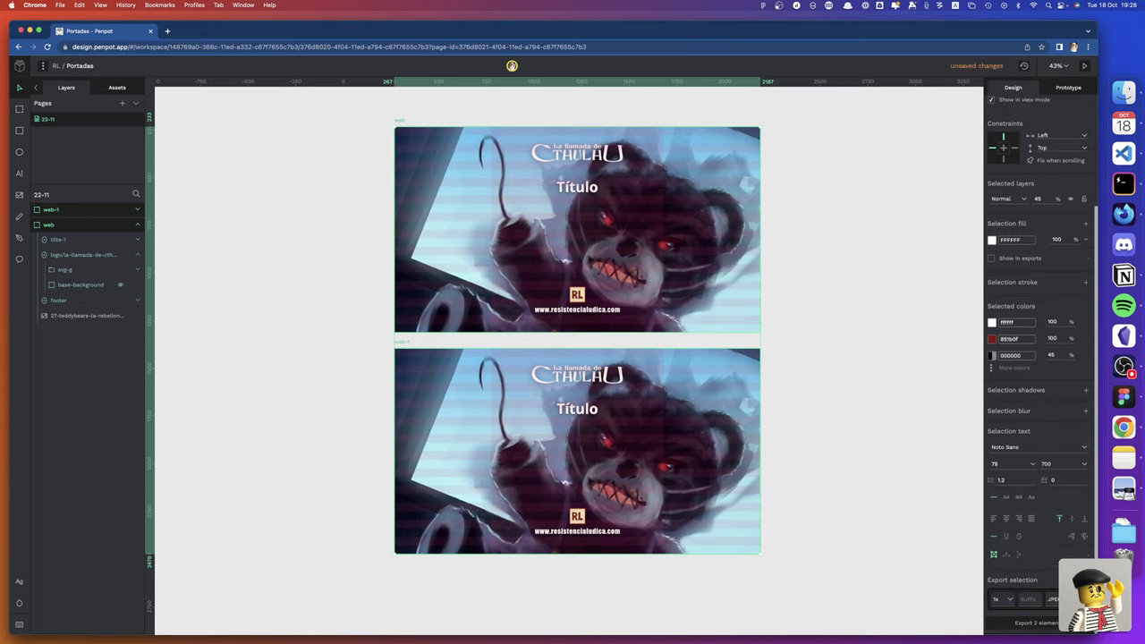
pyautogui.click(1053, 598)
pyautogui.click(1055, 590)
# Select both cover boards together and switch their shared export format to JPEG at 1x
pyautogui.click(375, 258)
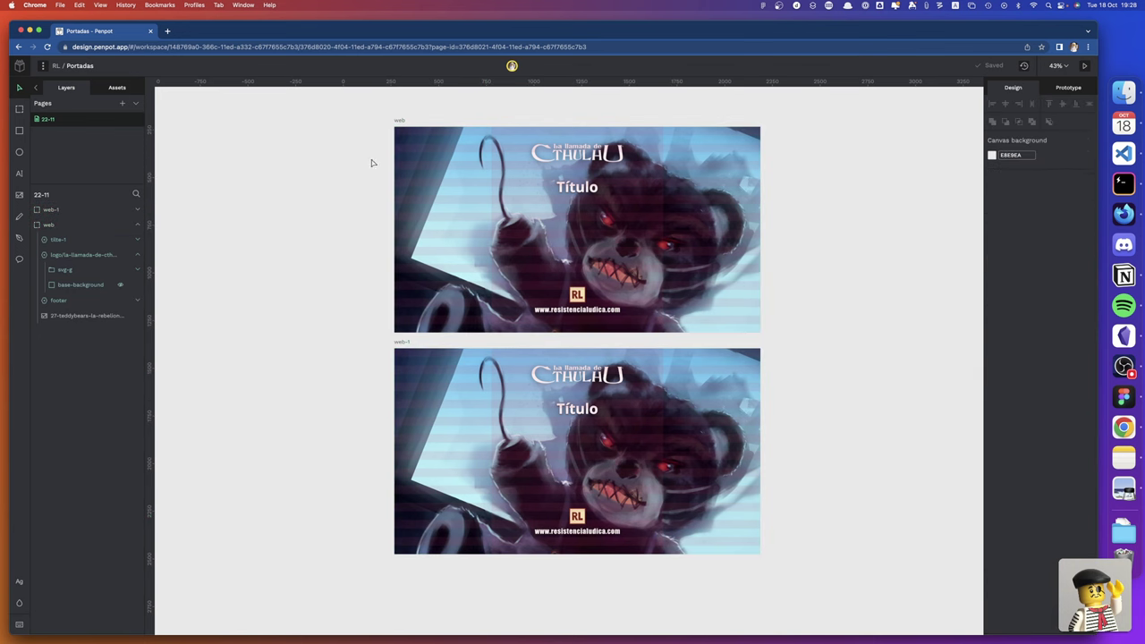
pyautogui.moveTo(364, 113); pyautogui.dragTo(791, 580)
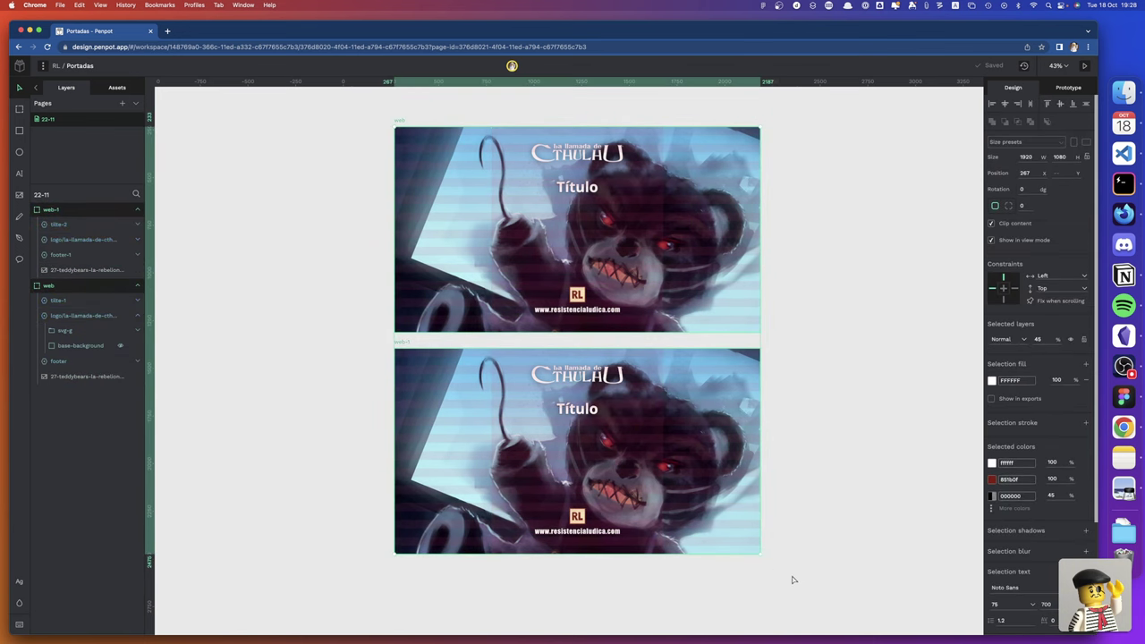
pyautogui.scroll(-3, 1028, 566)
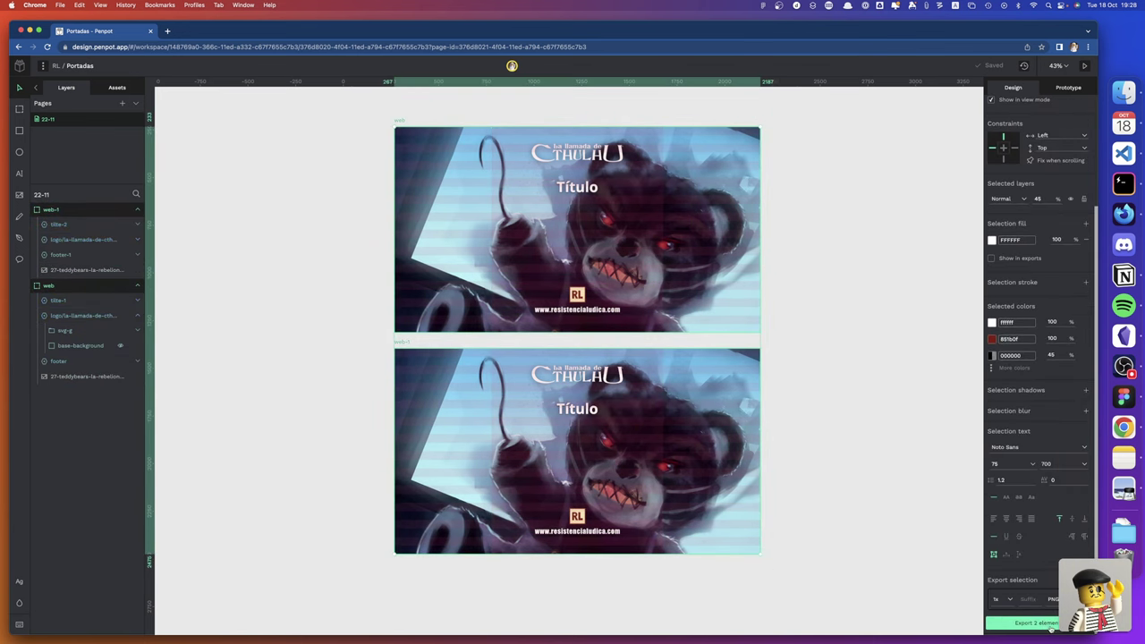
pyautogui.click(1053, 599)
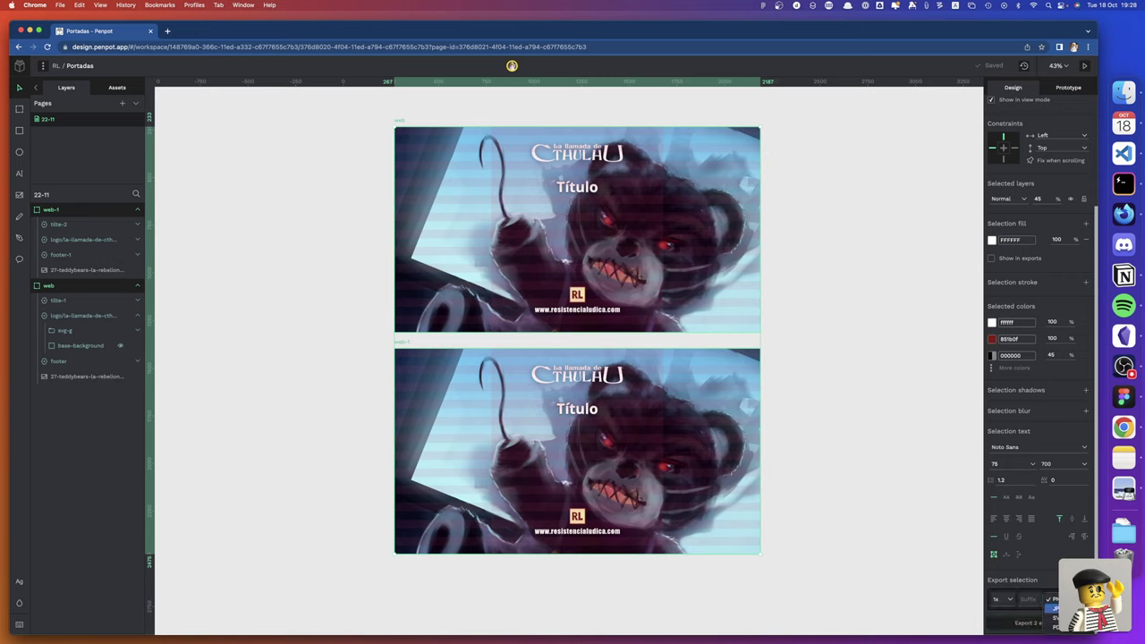
pyautogui.click(1053, 613)
pyautogui.hscroll(3, 824, 485)
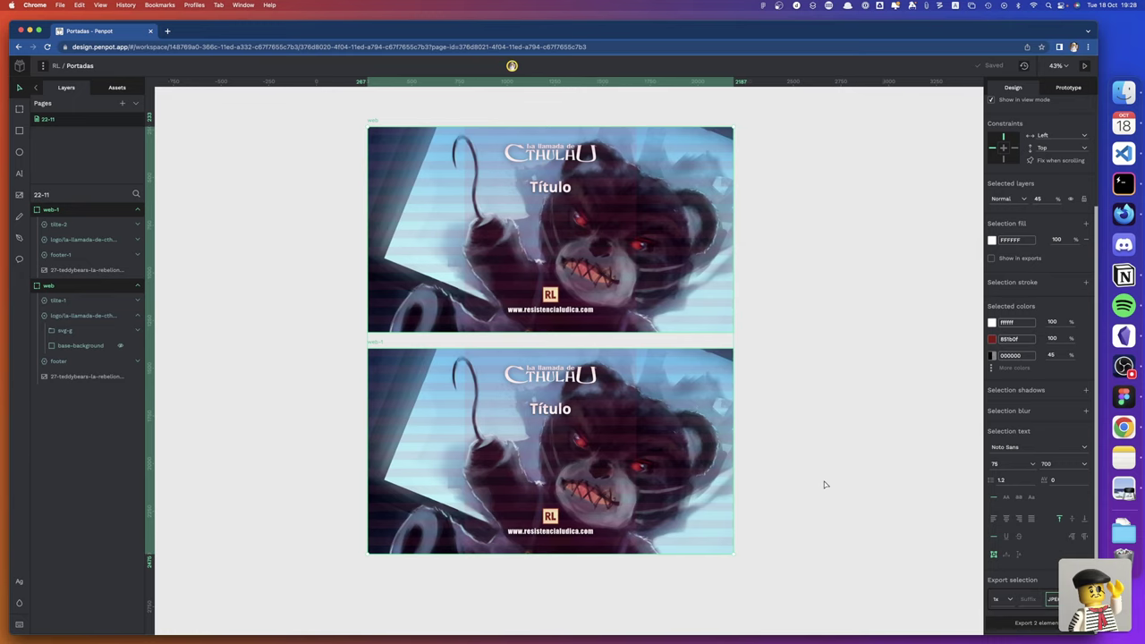
pyautogui.hscroll(5, 825, 485)
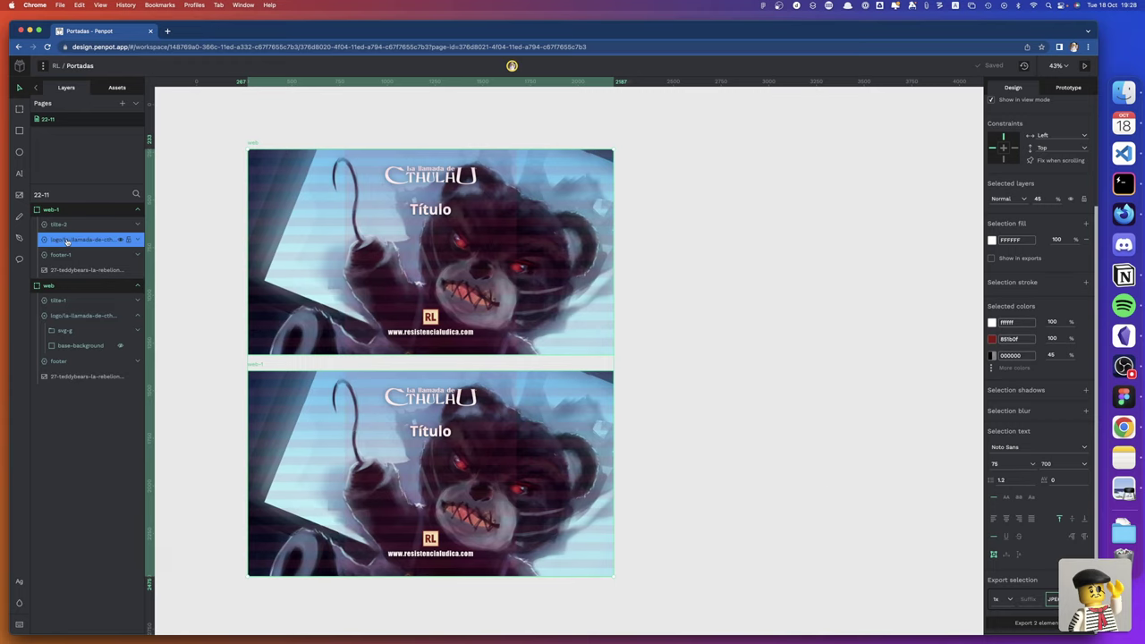
# Check the Cthulhu logo layer's options, then switch to Figma to compare the original cover
pyautogui.rightClick(62, 241)
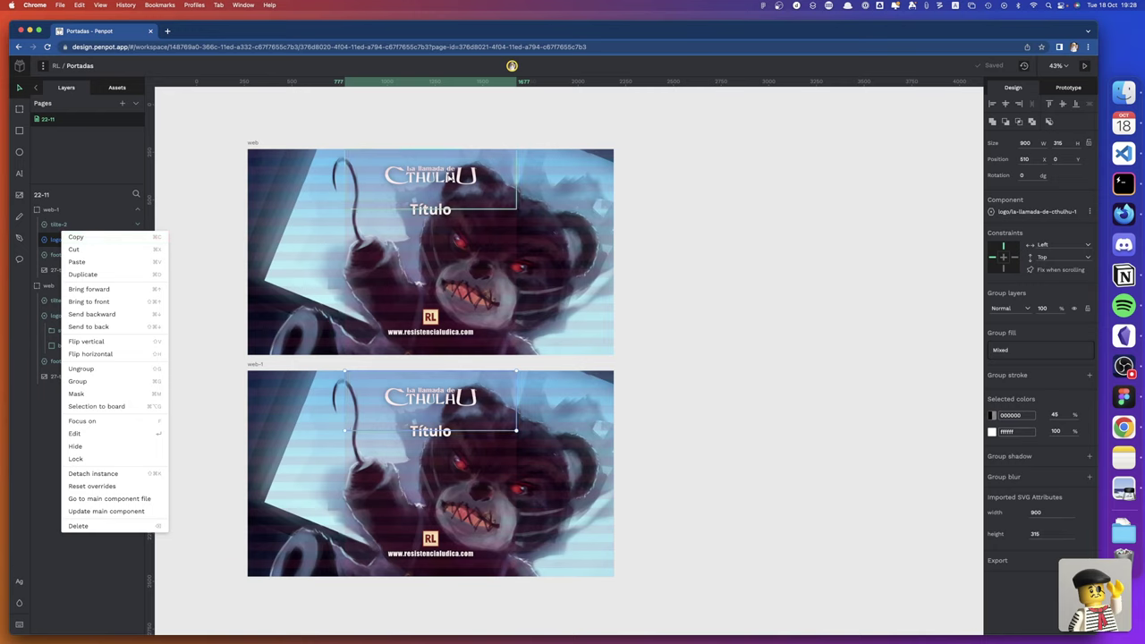
pyautogui.click(447, 174)
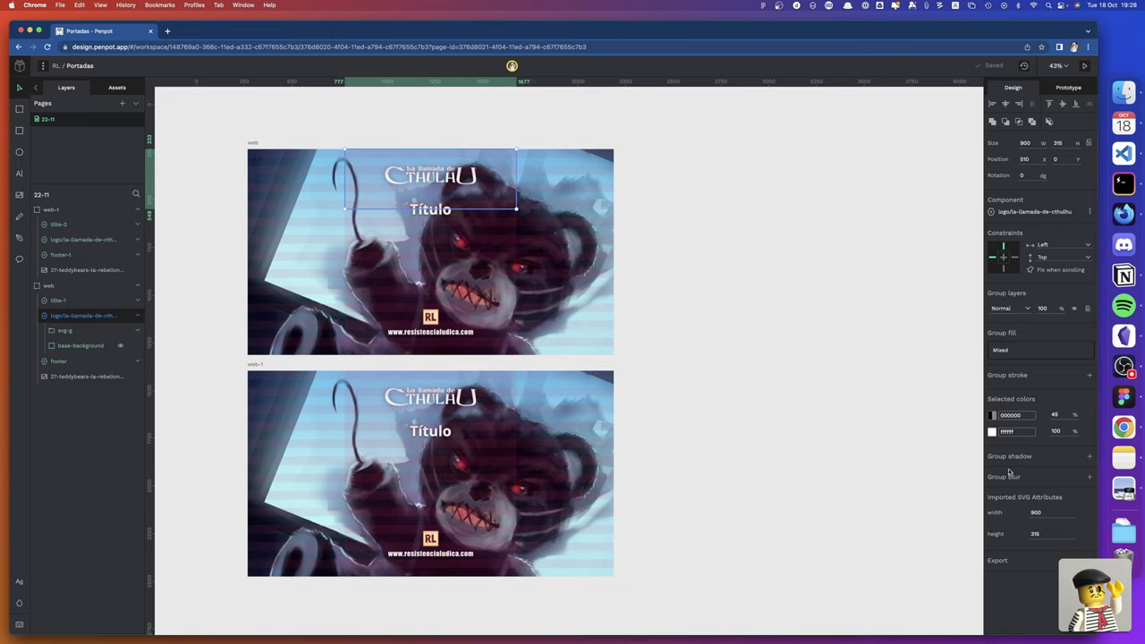
pyautogui.click(1123, 396)
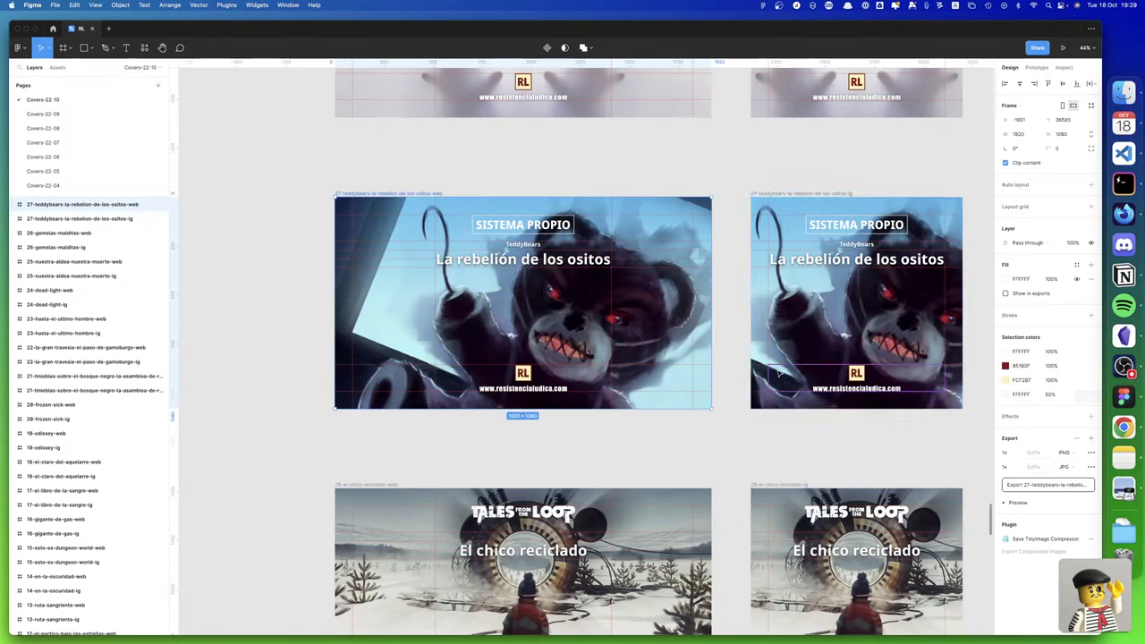
# Compare the footer size (900 × 135) in Figma's teddy-bear frames against Penpot's web board footer
pyautogui.click(554, 389)
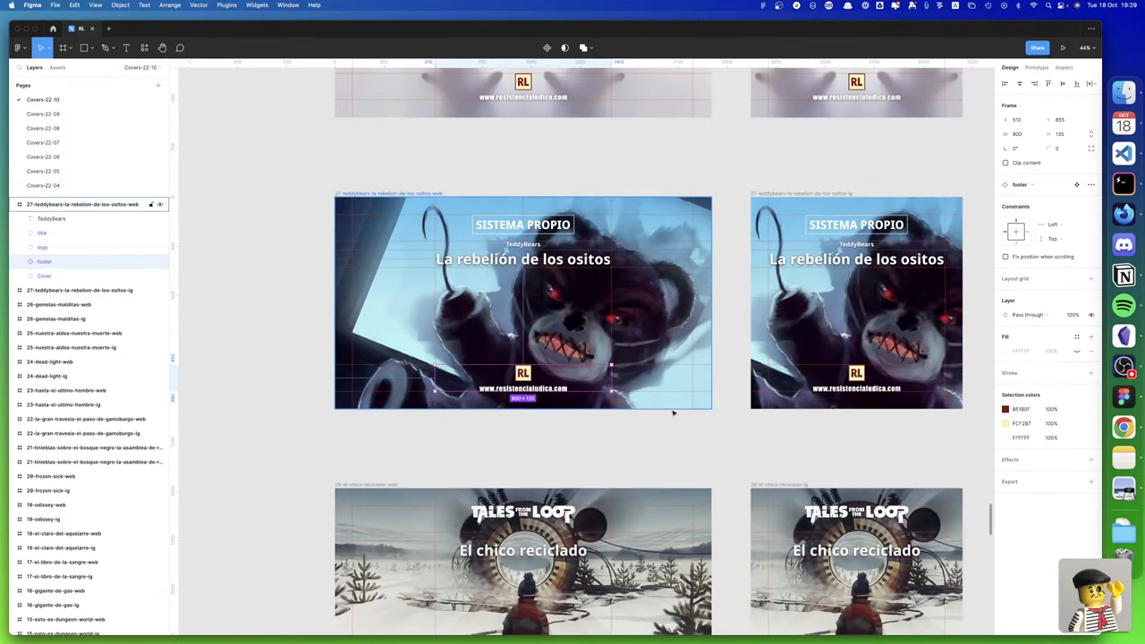
pyautogui.scroll(3, 673, 412)
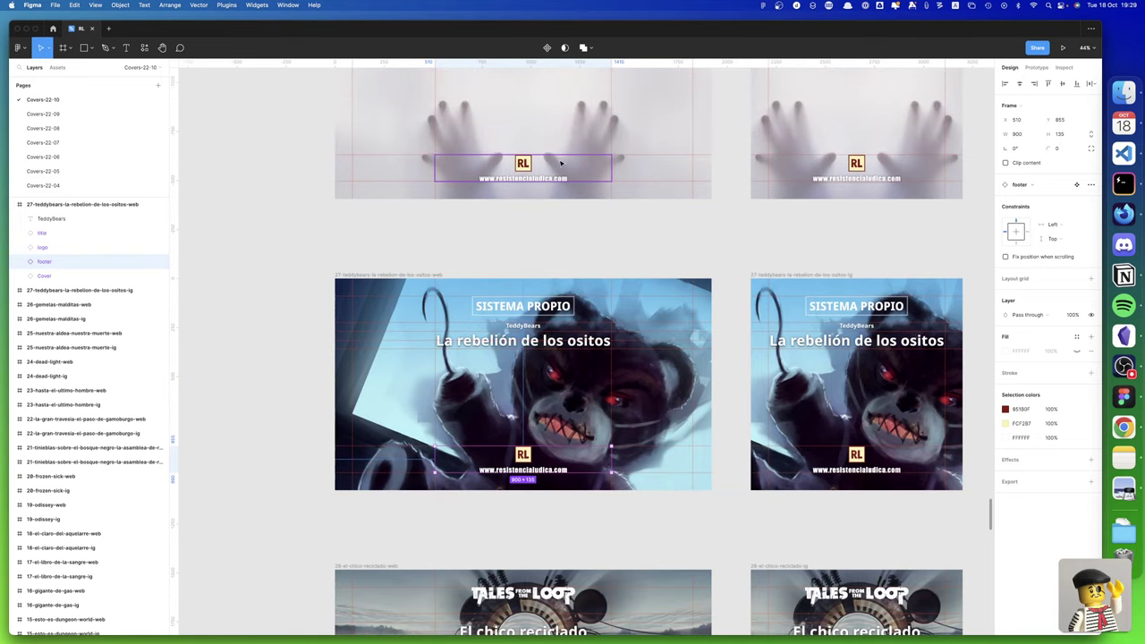
pyautogui.click(524, 170)
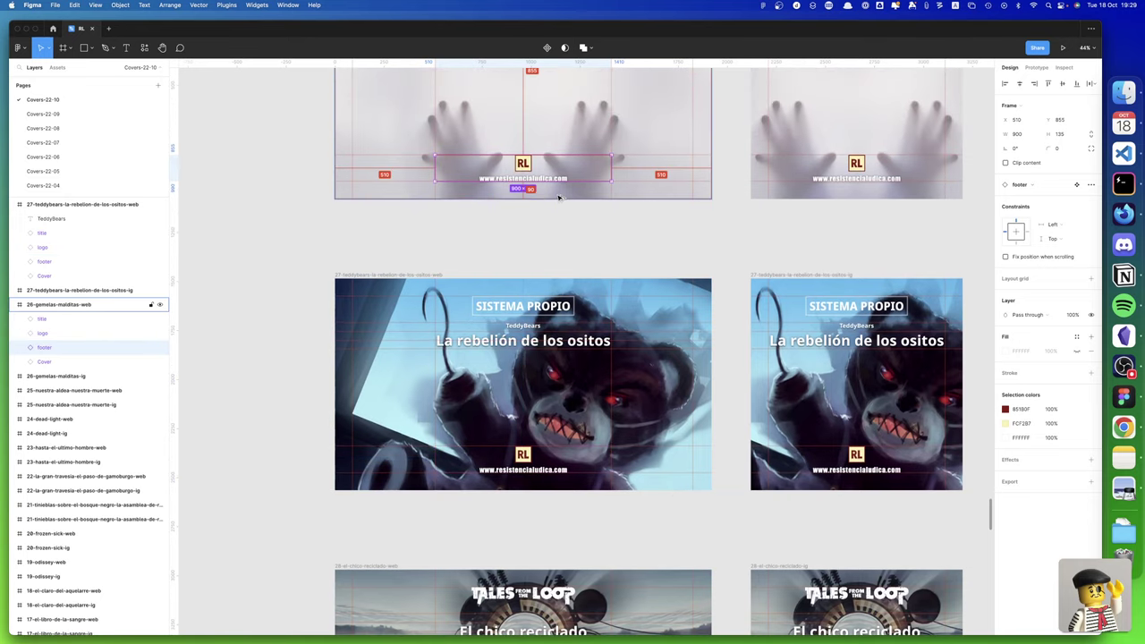
pyautogui.click(1124, 427)
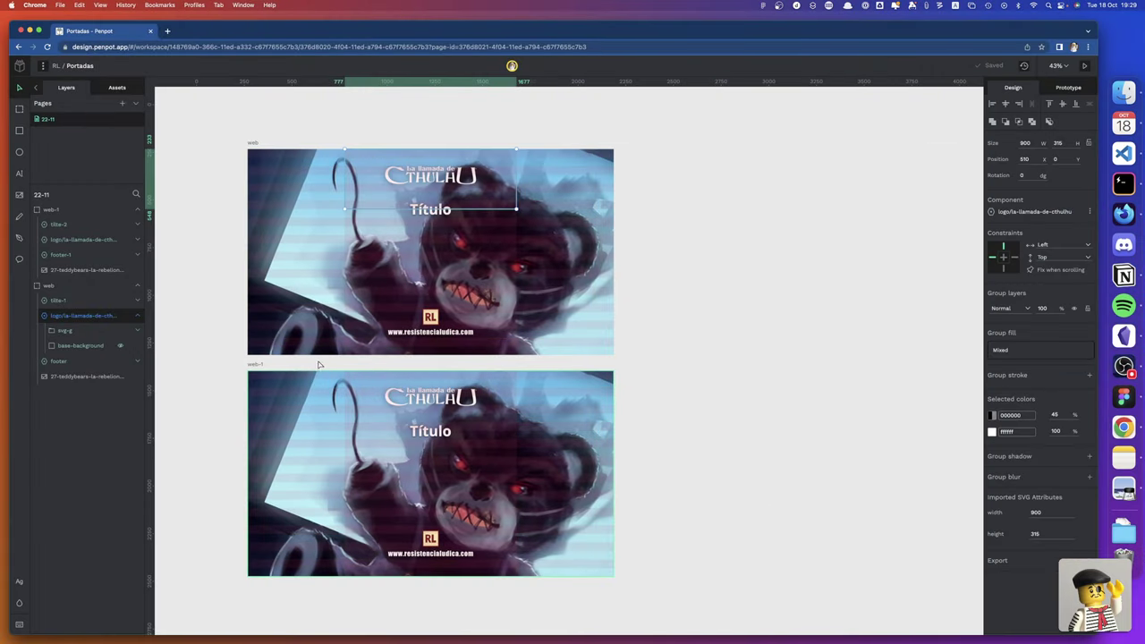
pyautogui.click(447, 329)
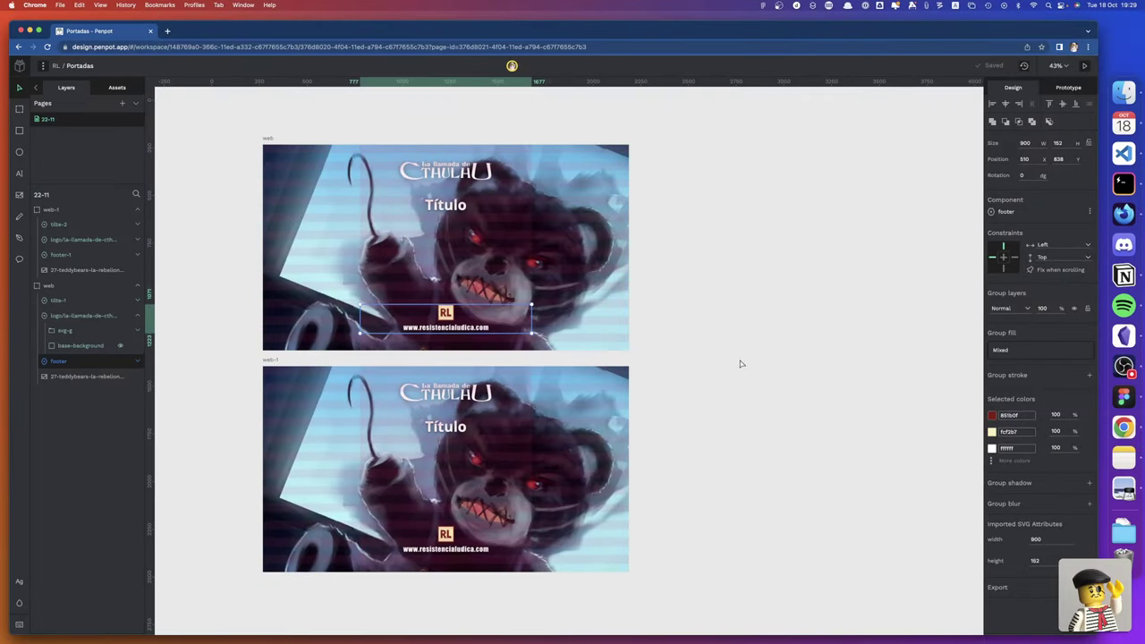
pyautogui.click(1123, 399)
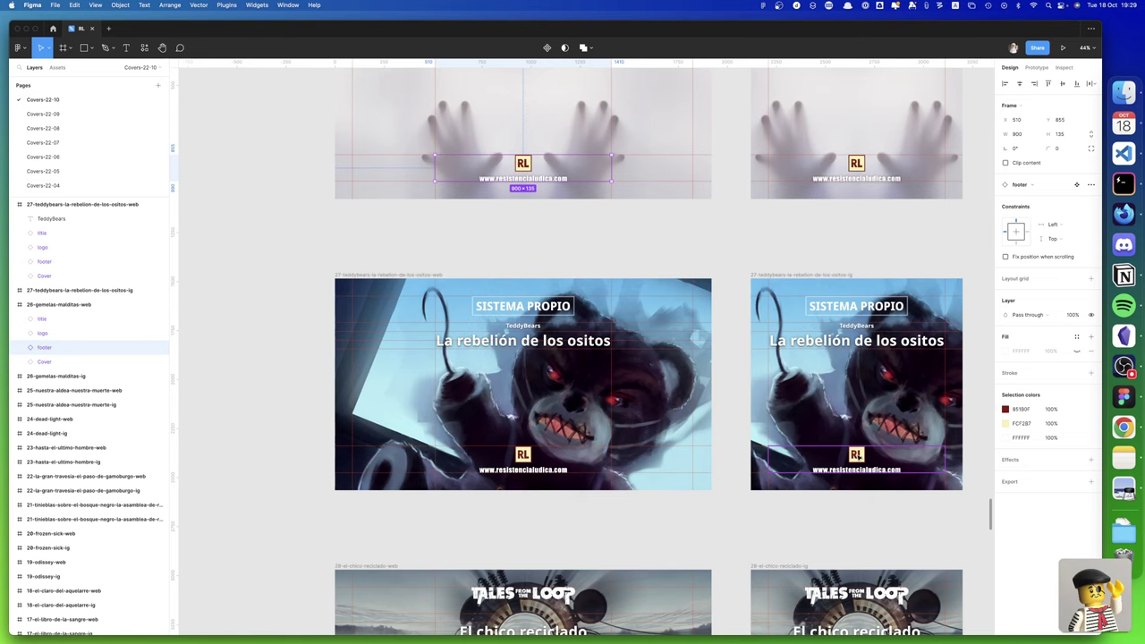
pyautogui.click(859, 460)
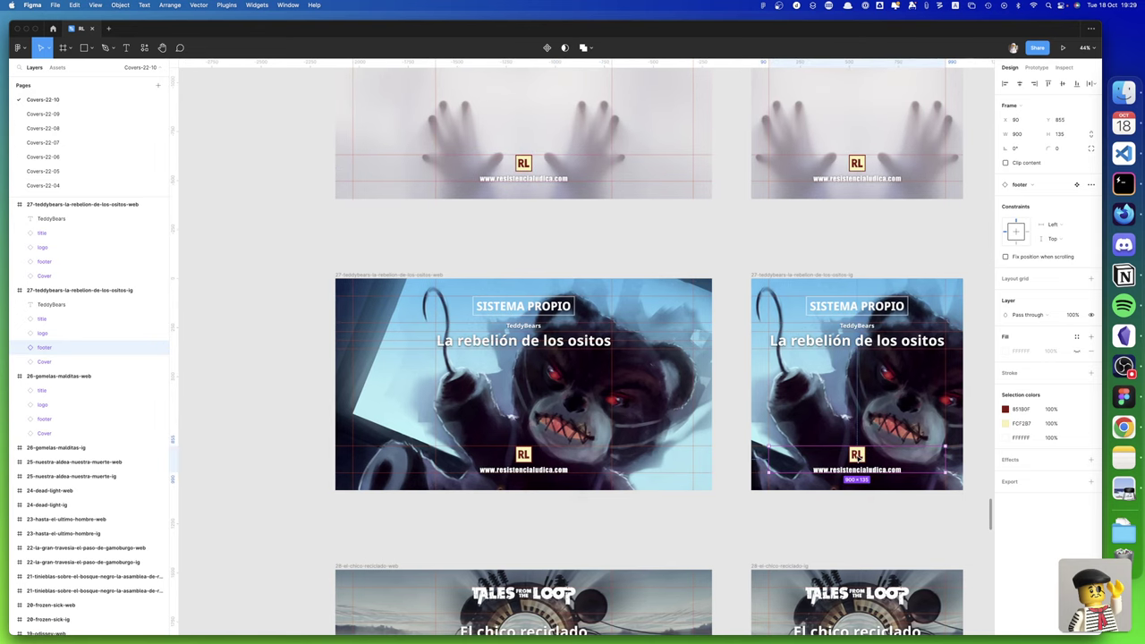
pyautogui.hotkey('ctrl', 'Left')
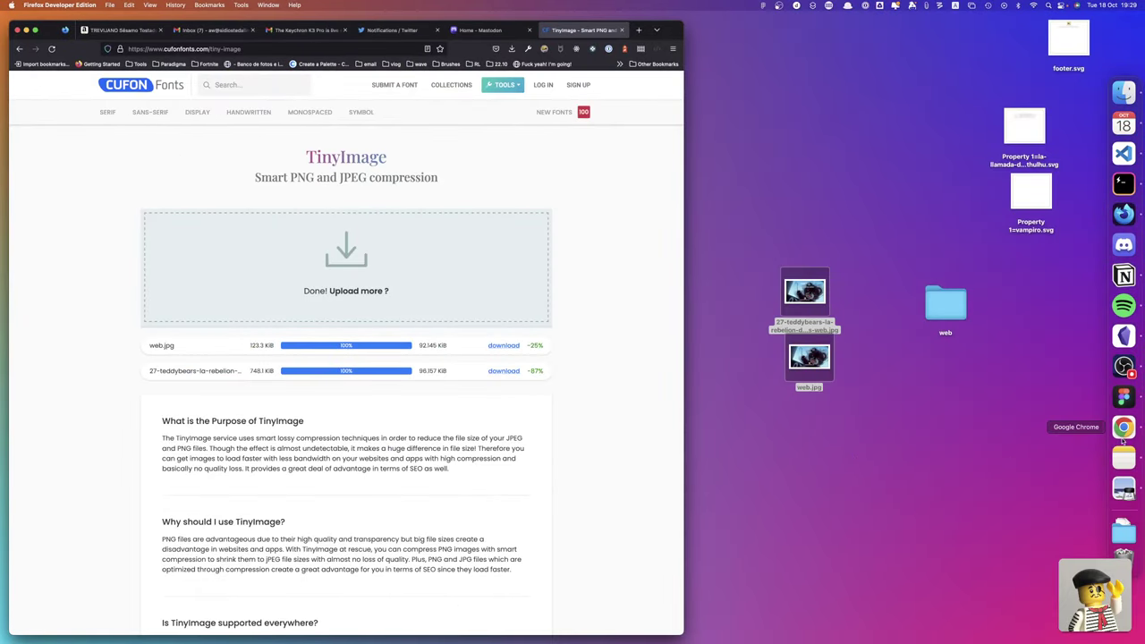
# Bring the Penpot Portadas file back to the front and open its main menu
pyautogui.click(1122, 437)
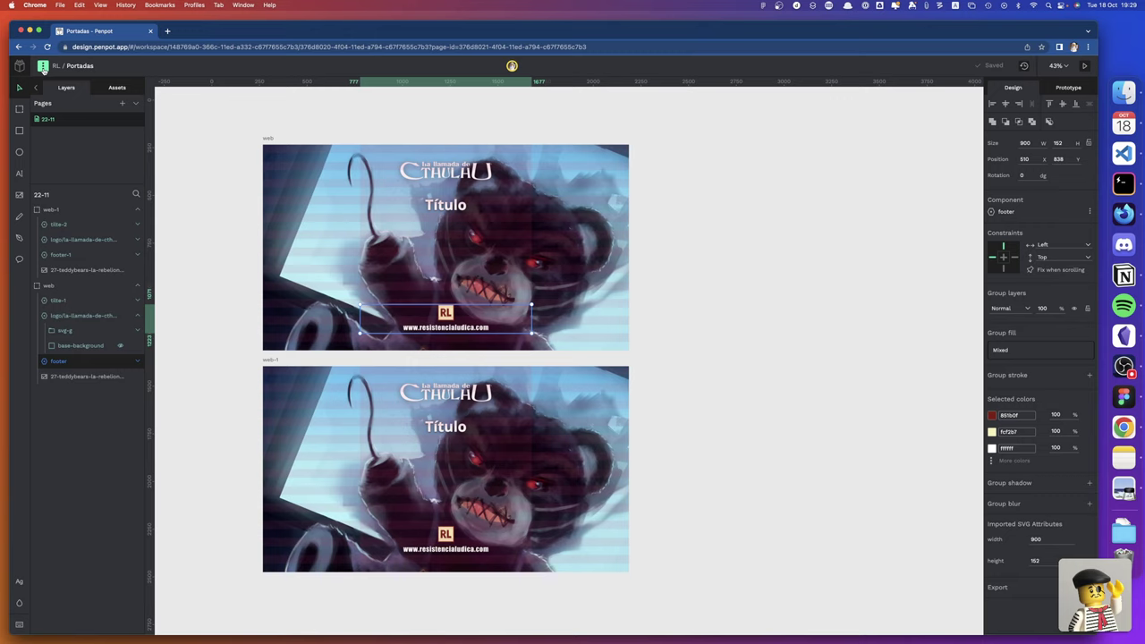
pyautogui.click(42, 66)
pyautogui.moveTo(40, 82)
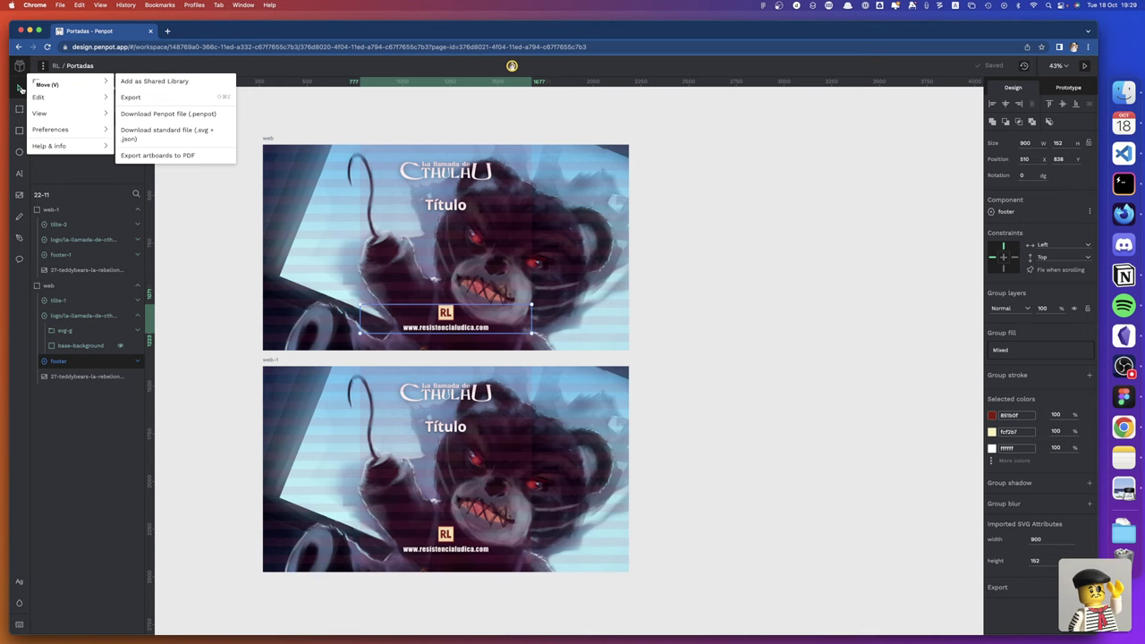
# Go to the Projects dashboard and open the rl-library file
pyautogui.click(18, 66)
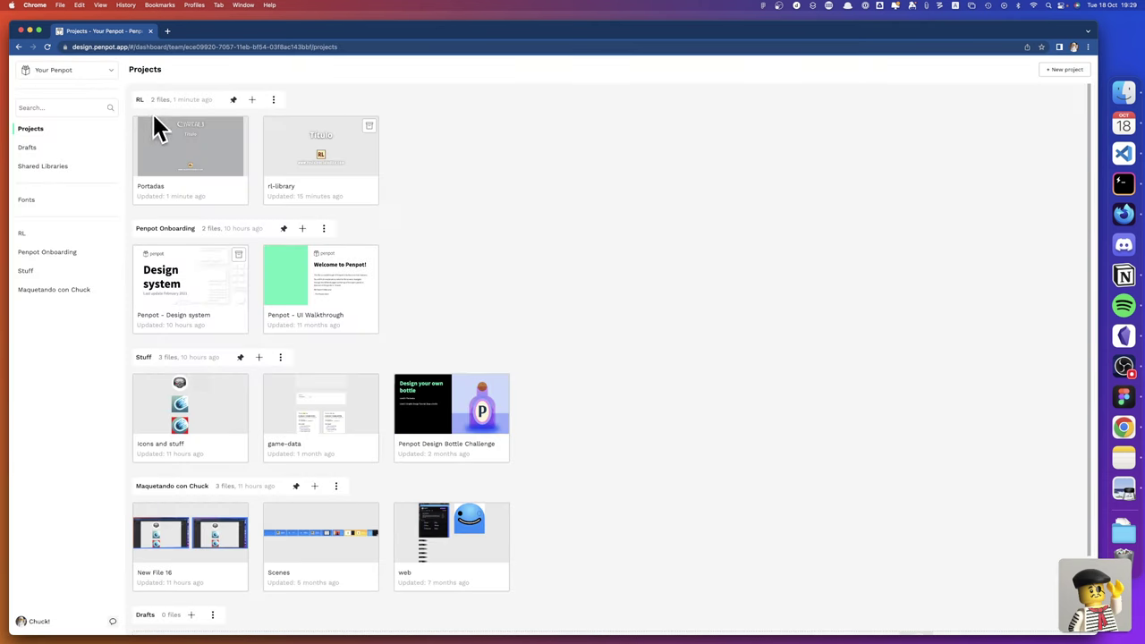
pyautogui.doubleClick(280, 152)
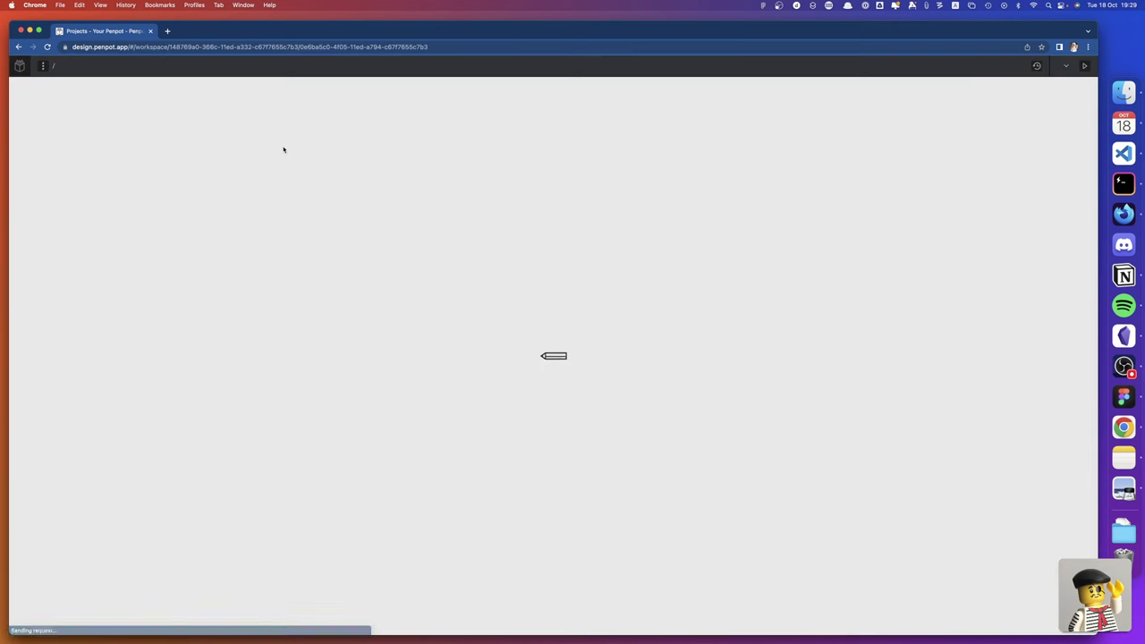
# Try shortening the footer component to 132 px tall, then undo the change
pyautogui.click(549, 451)
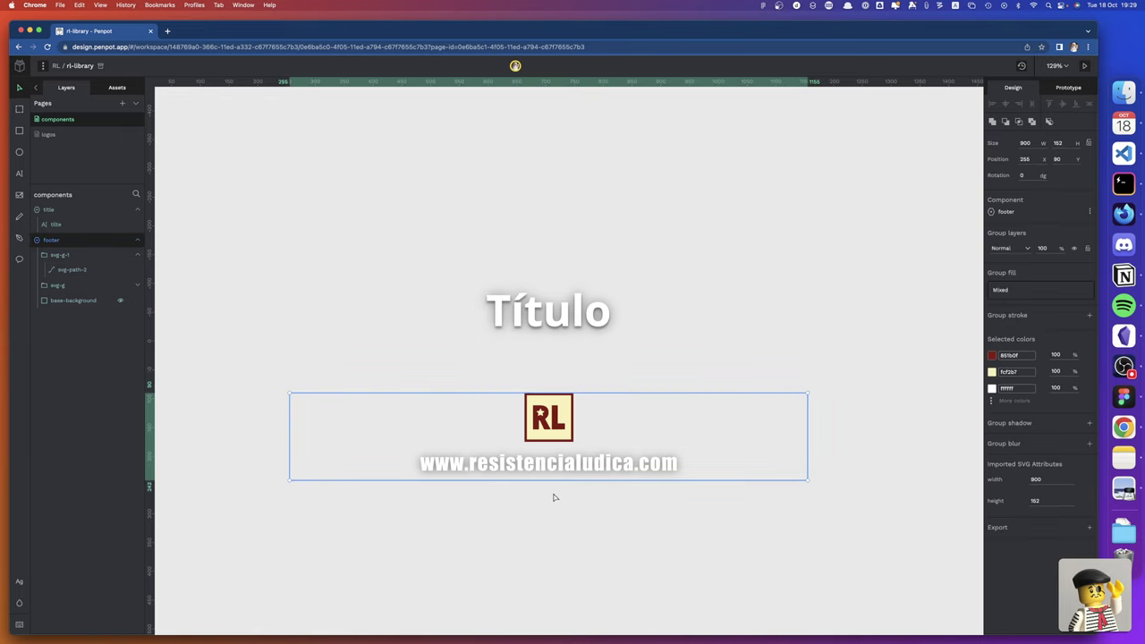
pyautogui.moveTo(548, 480); pyautogui.dragTo(548, 480)
pyautogui.click(1044, 501)
pyautogui.write('132')
pyautogui.write('152')
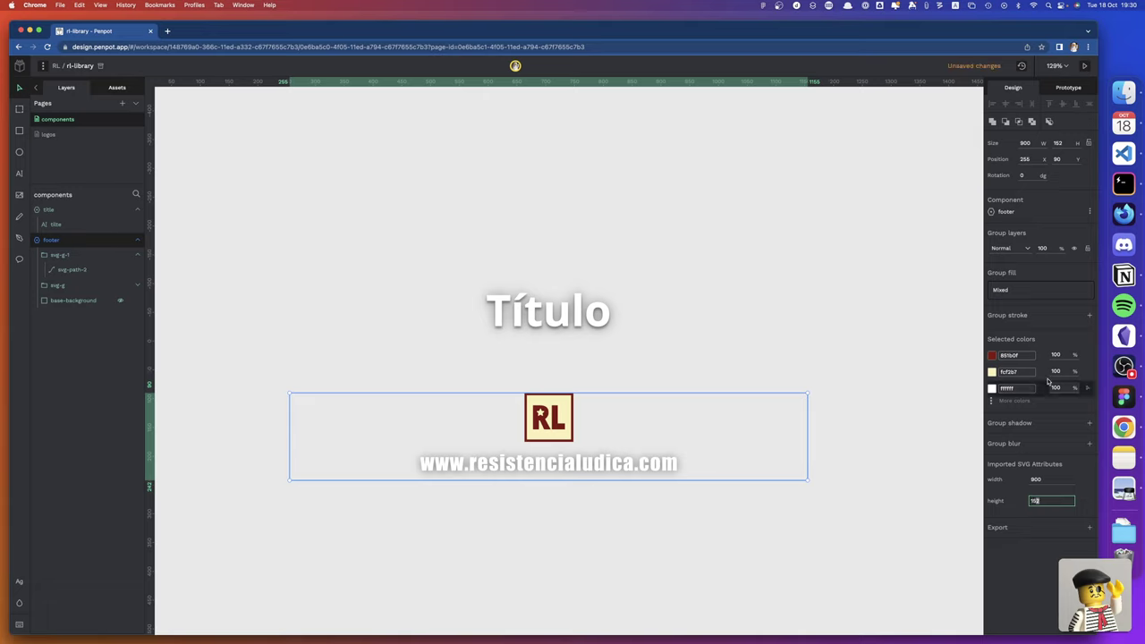
pyautogui.click(1065, 143)
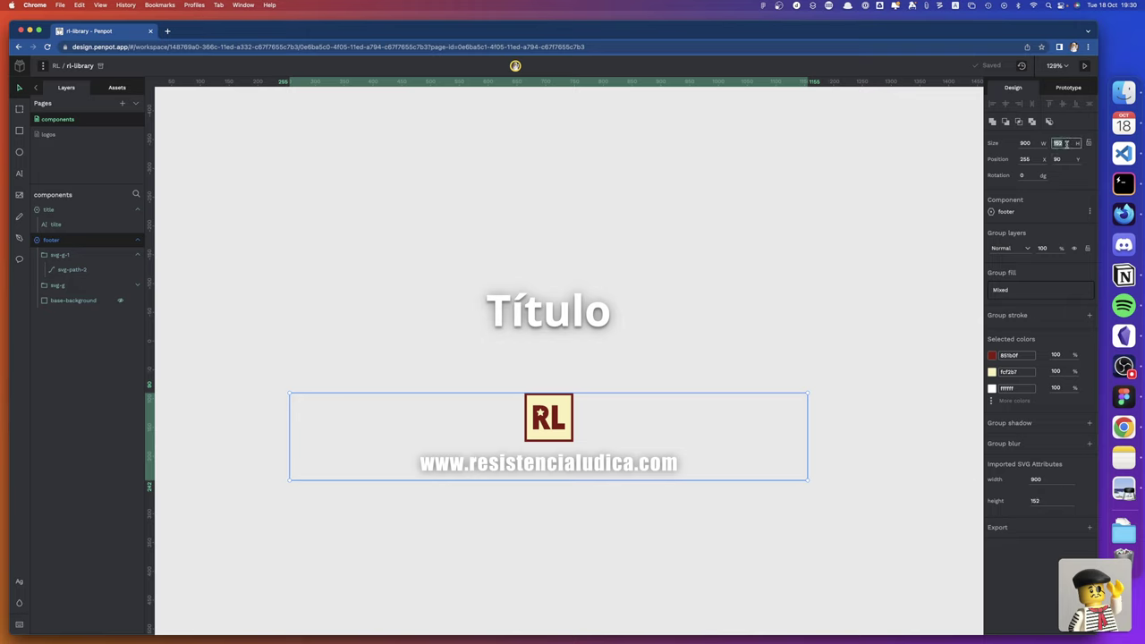
pyautogui.write('132')
pyautogui.press('Return')
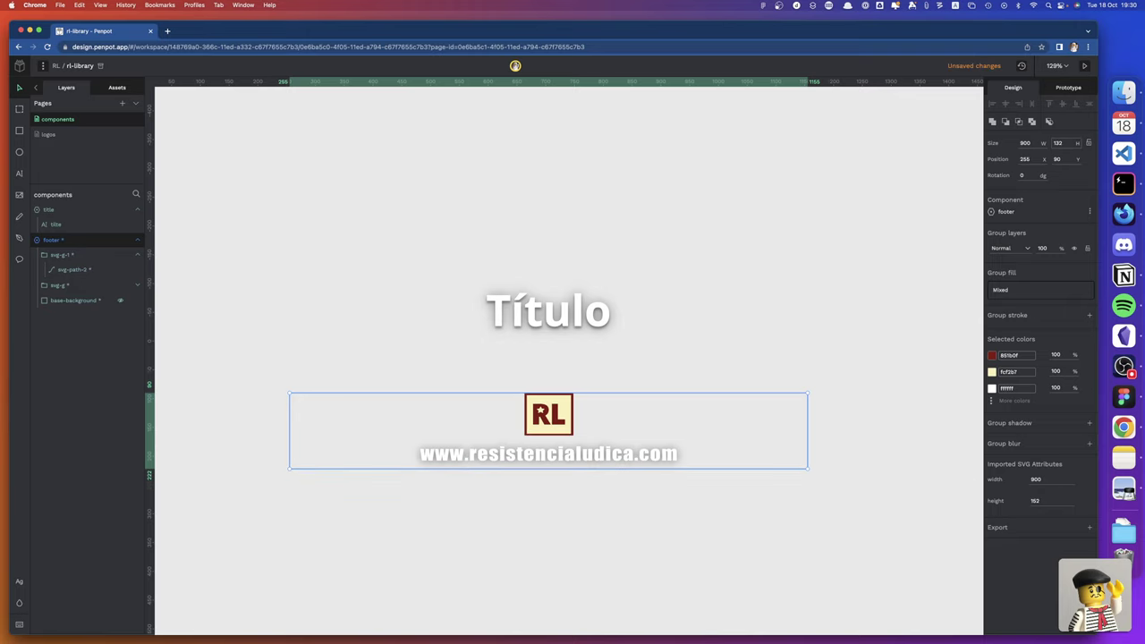
pyautogui.press('super+z')
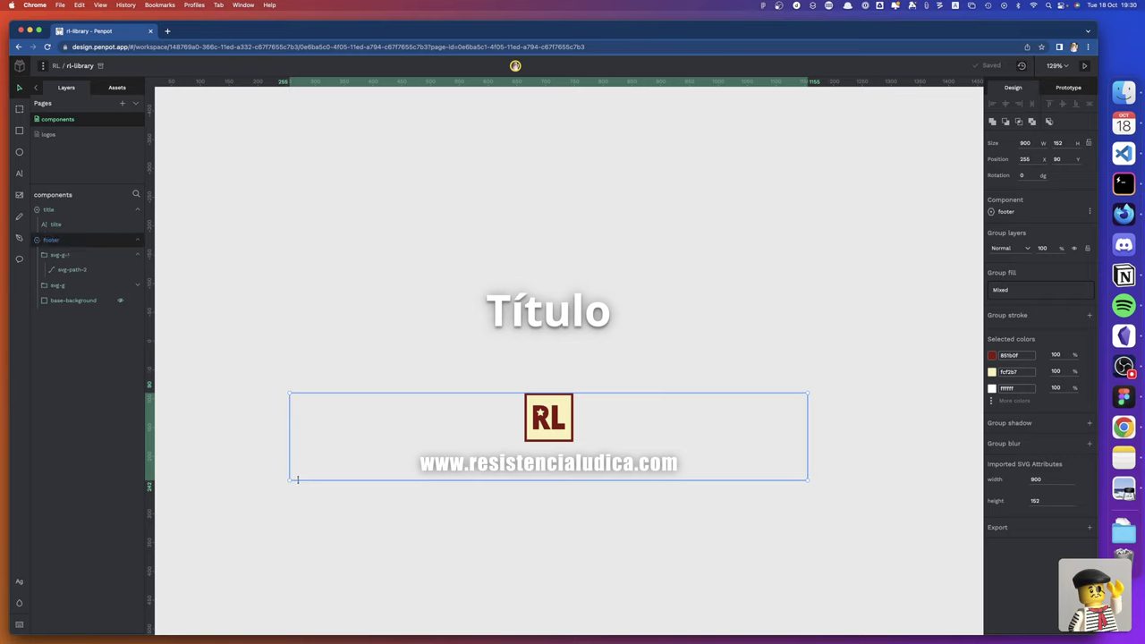
# Stretch the footer's bottom edge so it becomes 900 × 154, then clear the selection
pyautogui.moveTo(297, 481); pyautogui.dragTo(293, 481)
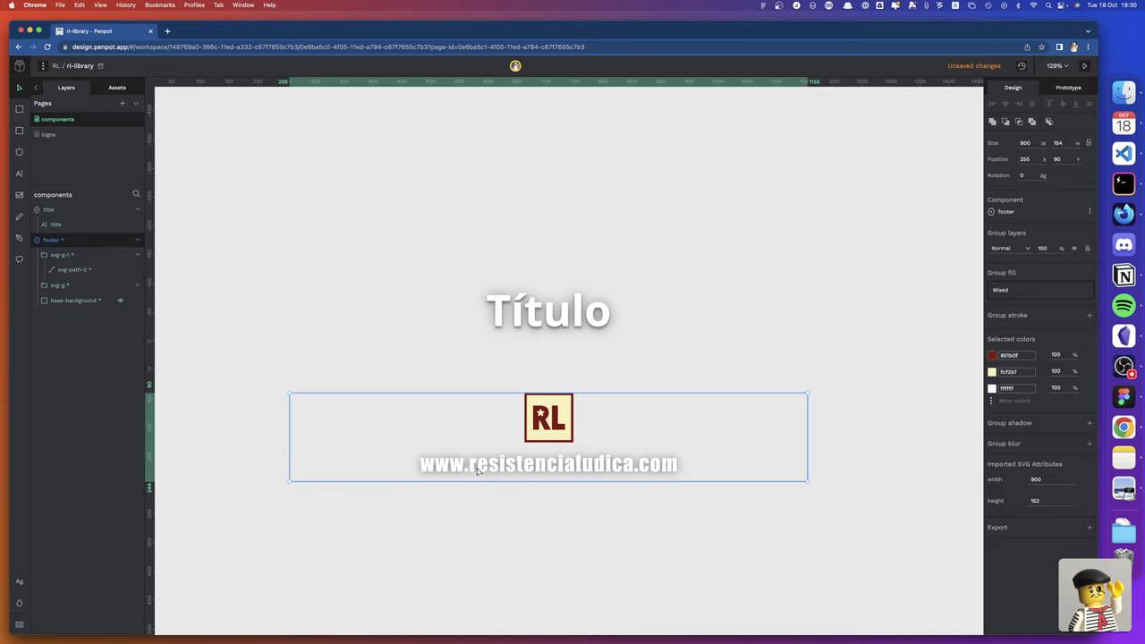
pyautogui.press('Escape')
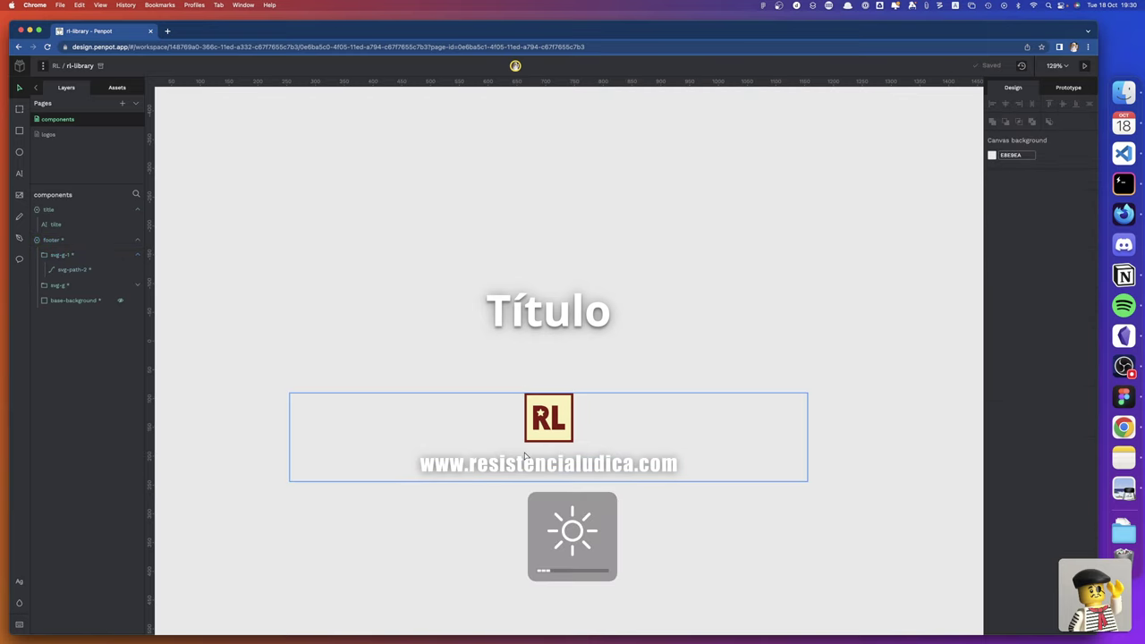
pyautogui.click(412, 462)
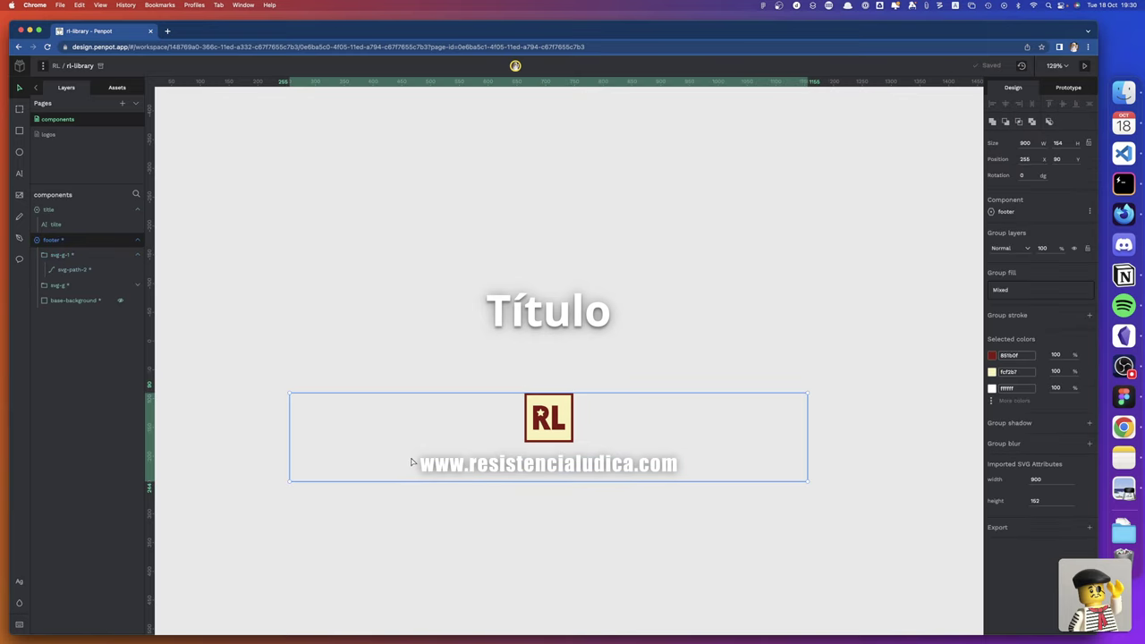
pyautogui.press('XF86MonBrightnessUp')
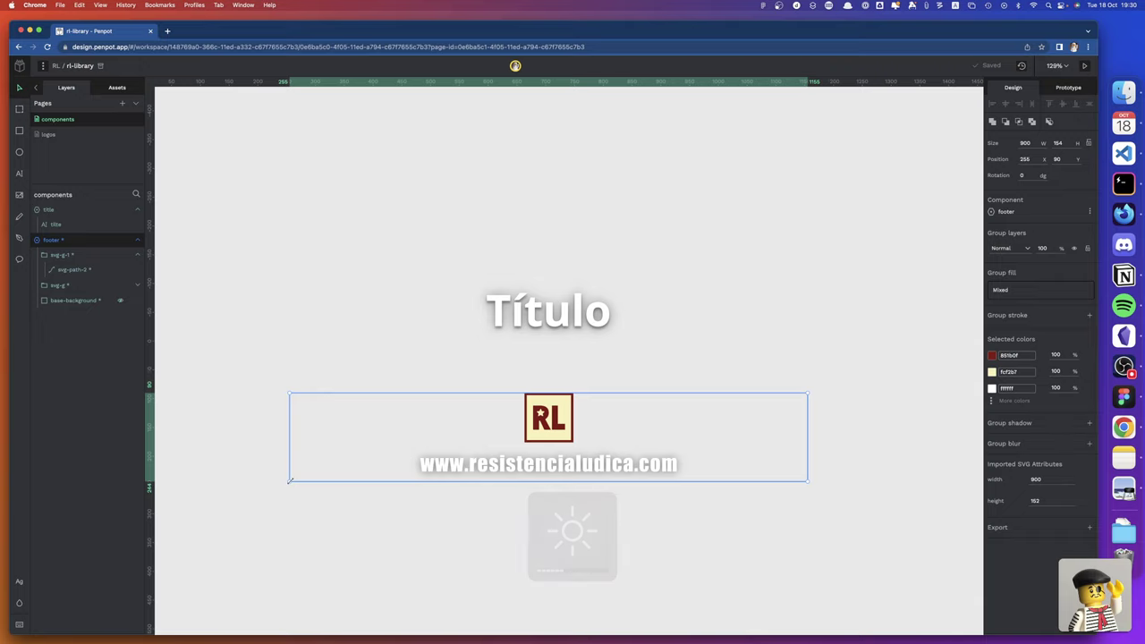
pyautogui.press('b')
pyautogui.press('Escape')
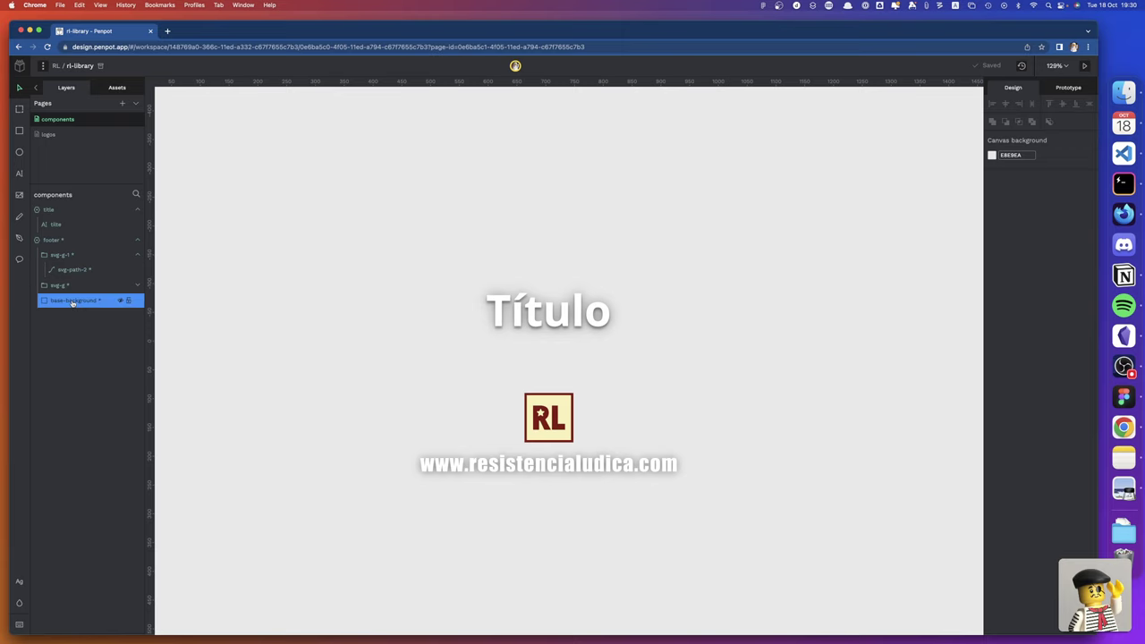
# Resize the footer's base-background layer to 900 × 132, with a brief comparison glance at Figma
pyautogui.click(72, 301)
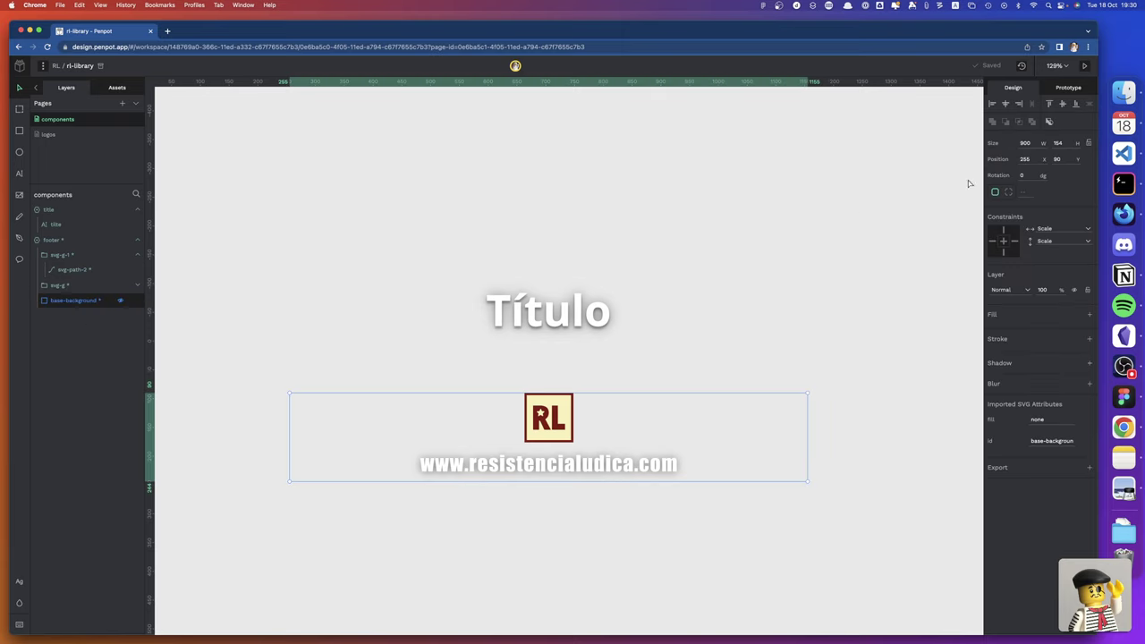
pyautogui.click(1064, 142)
pyautogui.write('132')
pyautogui.press('Return')
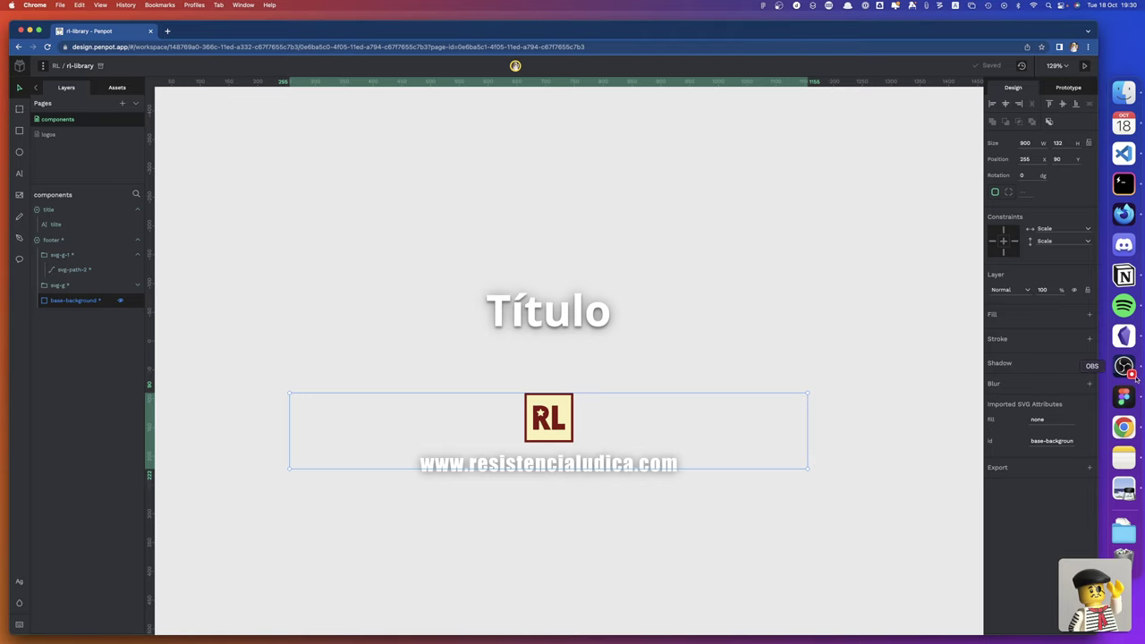
pyautogui.click(1123, 396)
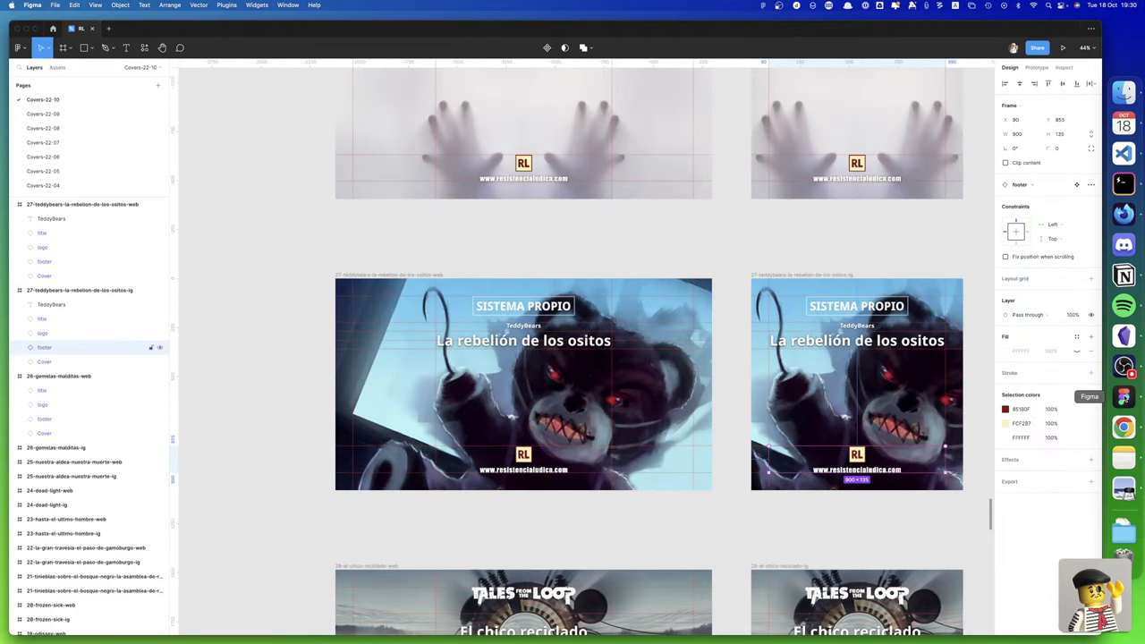
pyautogui.hotkey('ctrl', 'Left')
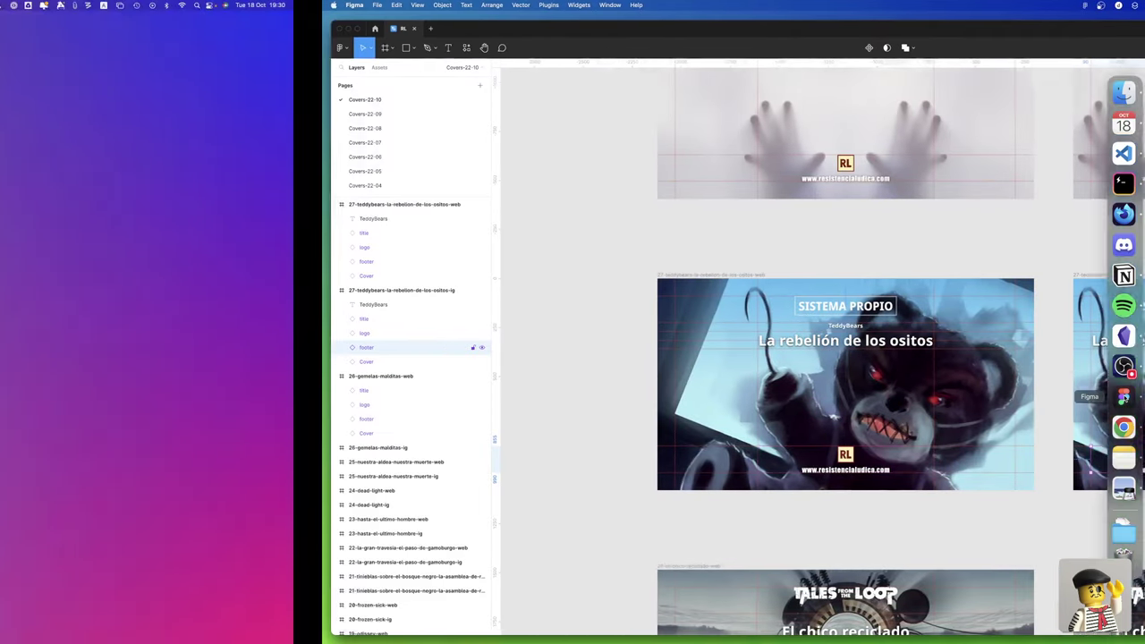
pyautogui.hotkey('ctrl', 'Right')
pyautogui.hotkey('ctrl', 'Right')
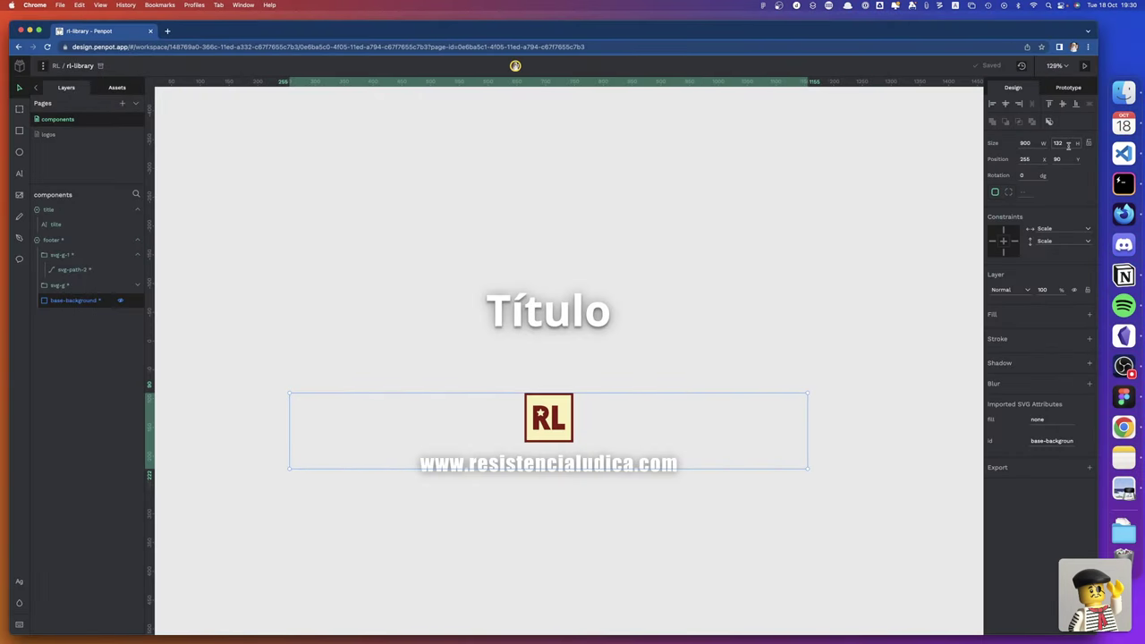
# Change the footer height again and reselect it to confirm it reads 900 × 137
pyautogui.click(1068, 144)
pyautogui.write('13')
pyautogui.press('Return')
pyautogui.click(846, 268)
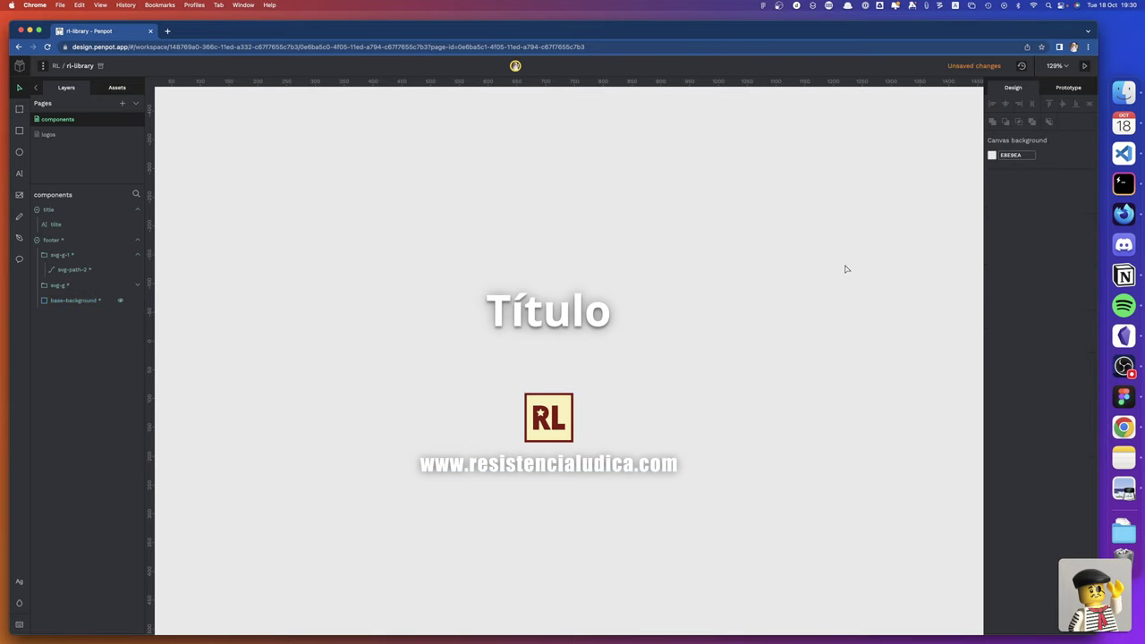
pyautogui.click(559, 418)
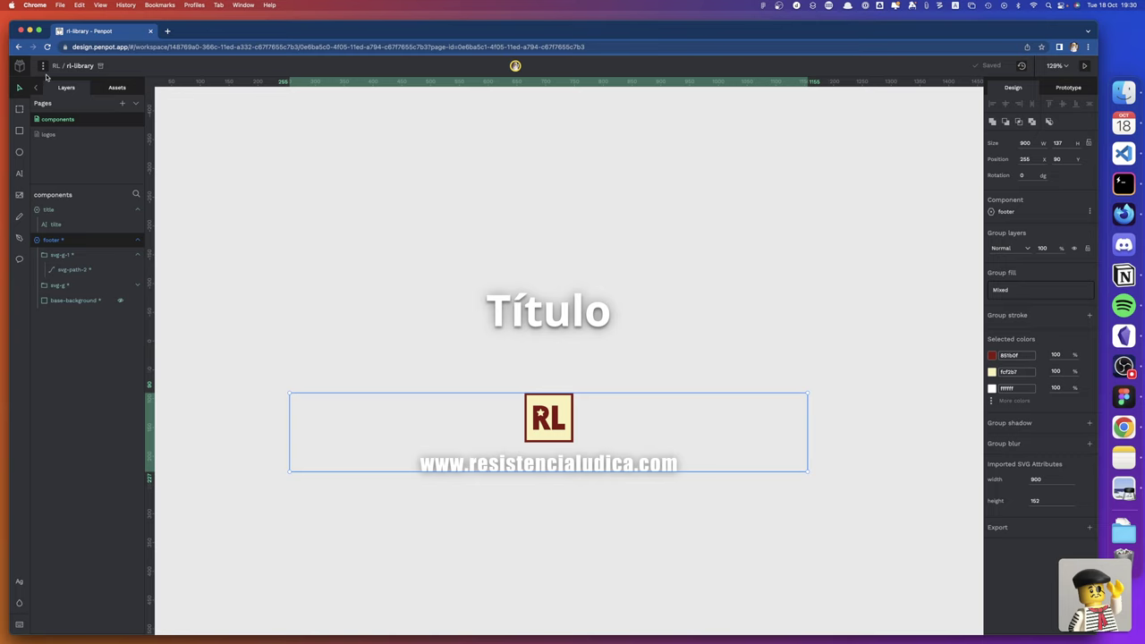
# Save the rl-library file and go back to the Projects dashboard
pyautogui.press('super+s')
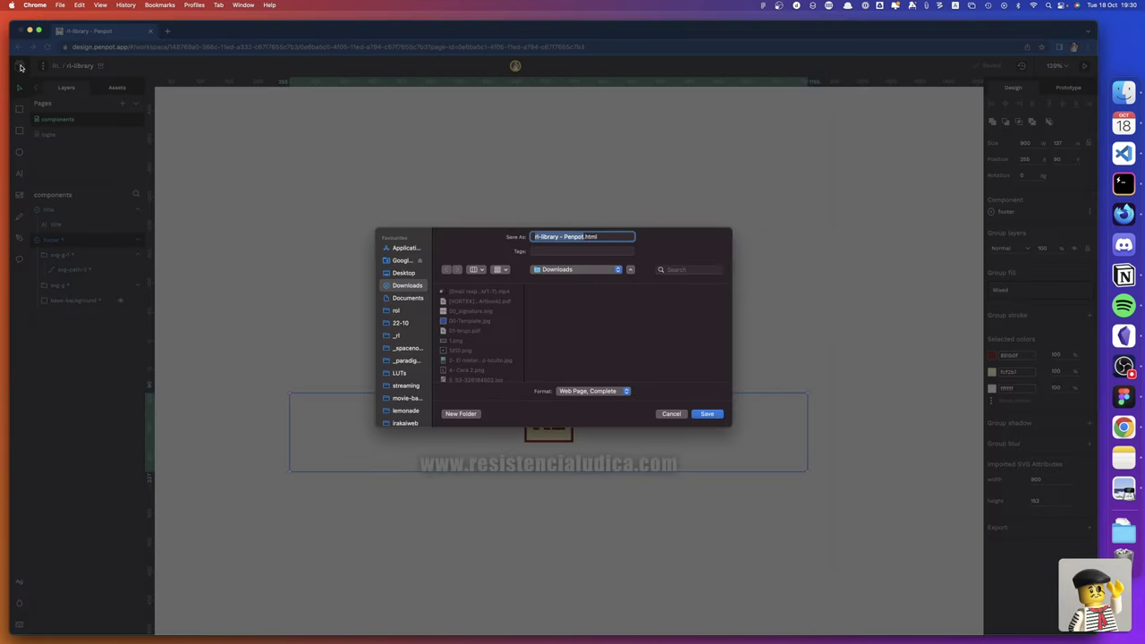
pyautogui.click(667, 414)
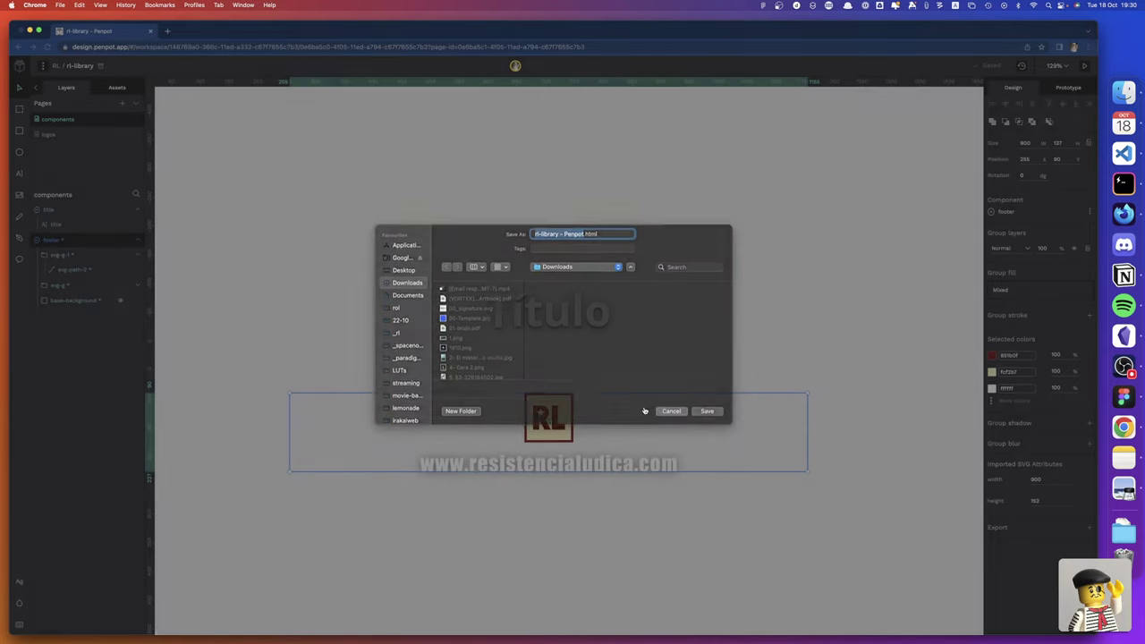
pyautogui.click(19, 66)
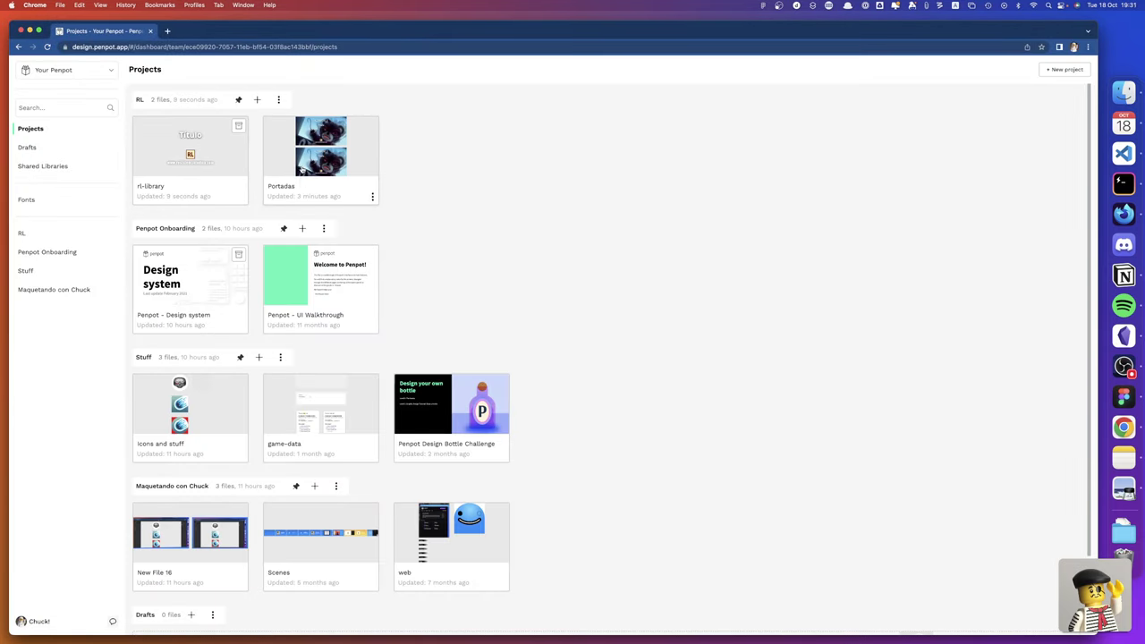
# Open the Portadas file, accept the library updates, and reset the web footer's overrides
pyautogui.doubleClick(274, 167)
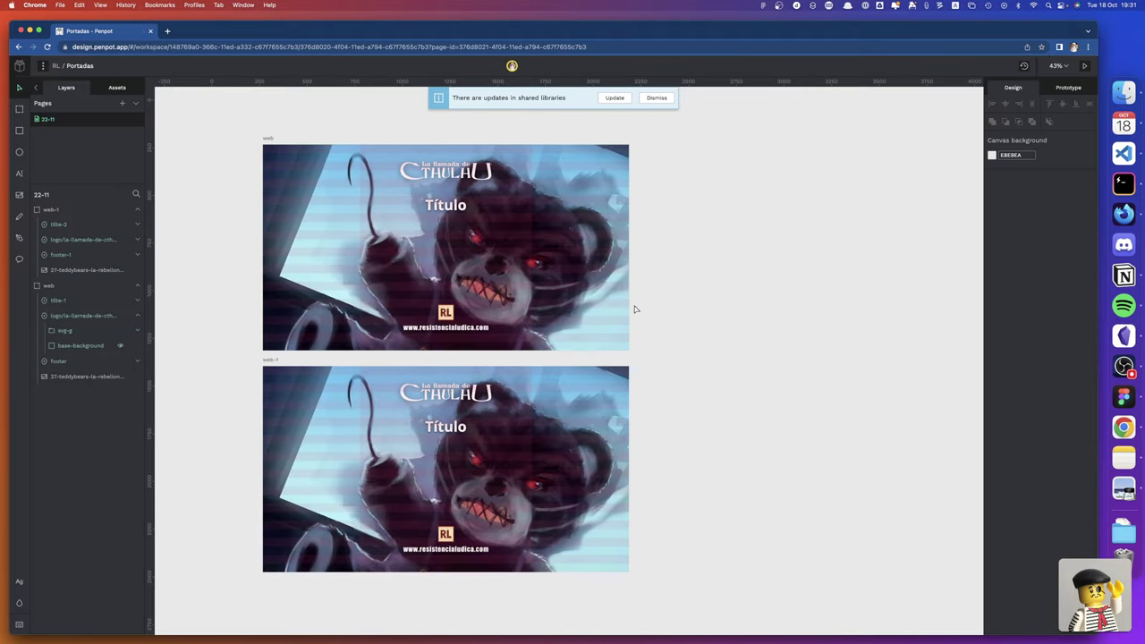
pyautogui.click(614, 99)
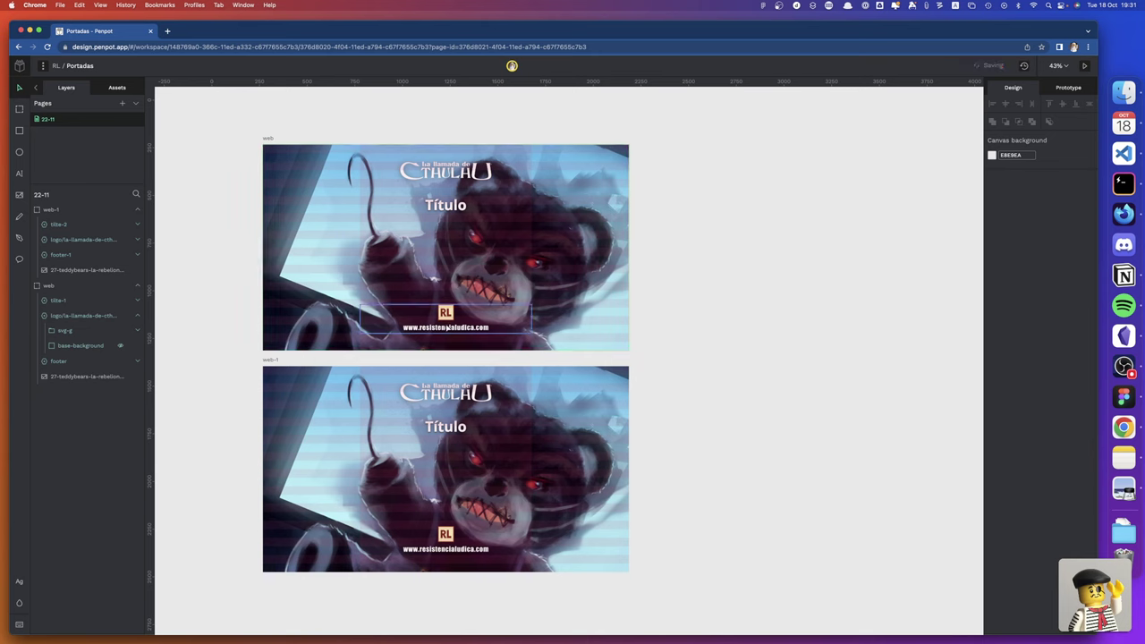
pyautogui.click(448, 329)
pyautogui.rightClick(448, 329)
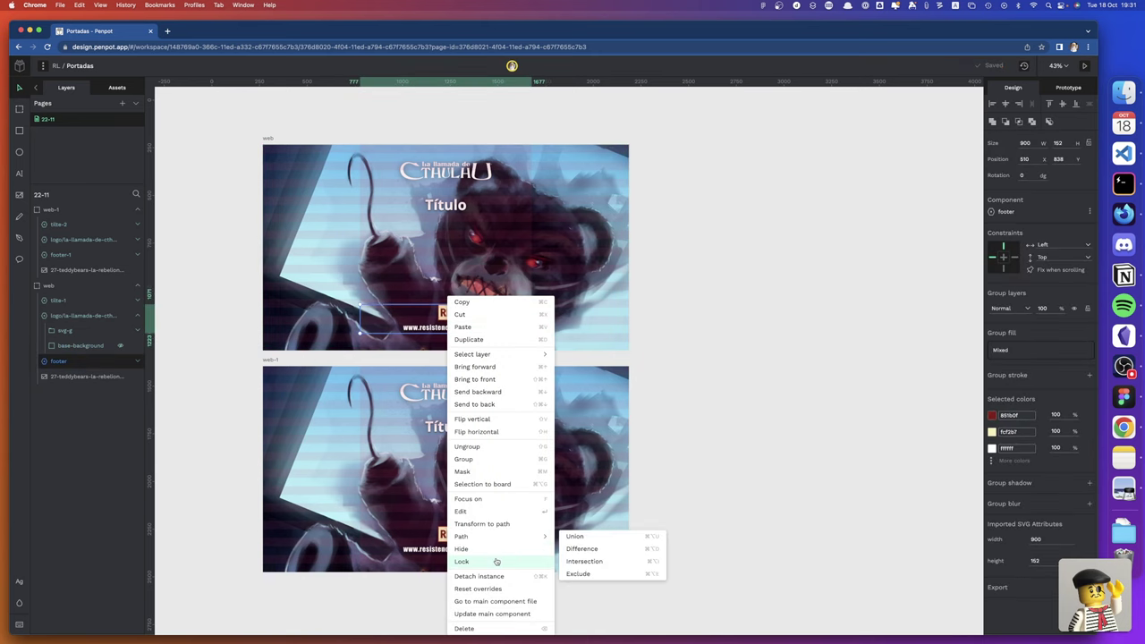
pyautogui.click(496, 590)
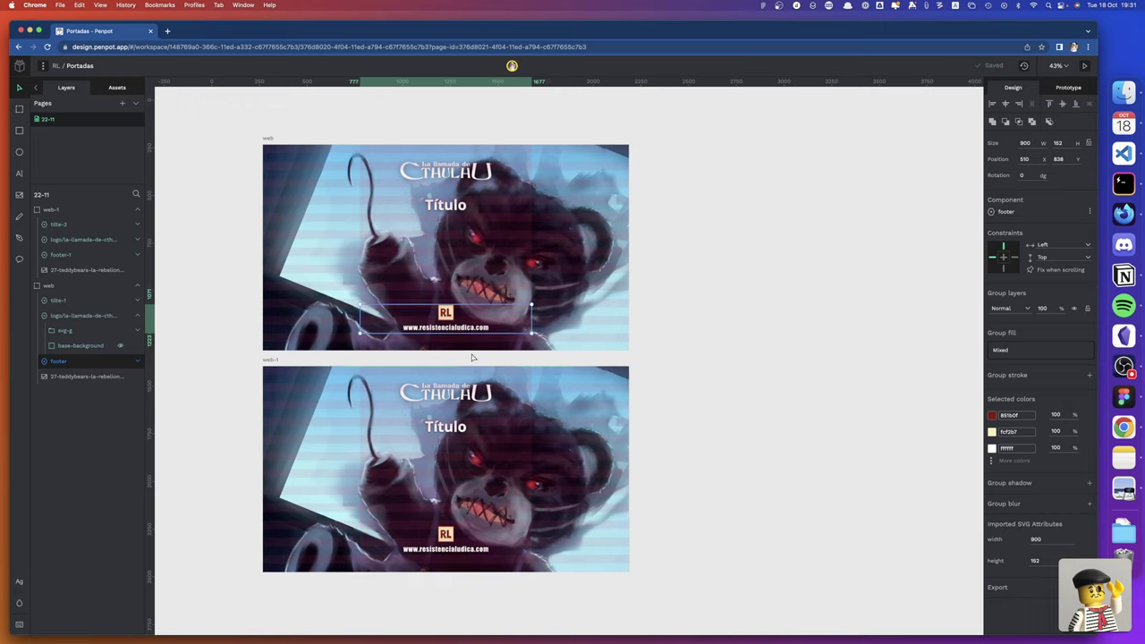
# Delete the footer instances from both the web and web-1 boards
pyautogui.scroll(-1, 444, 329)
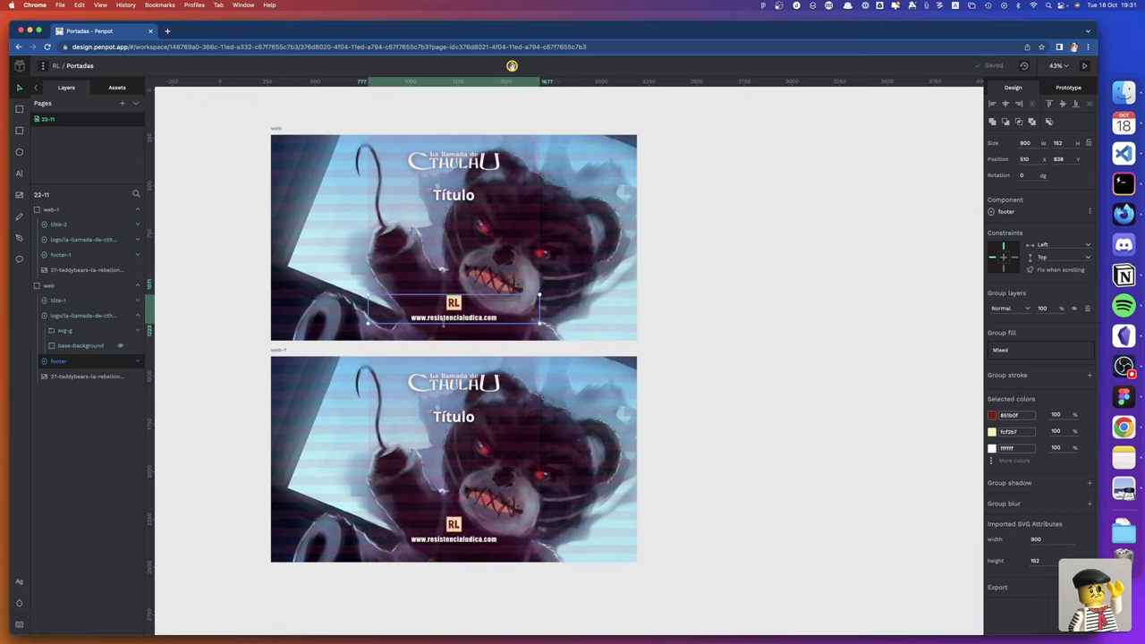
pyautogui.press('Delete')
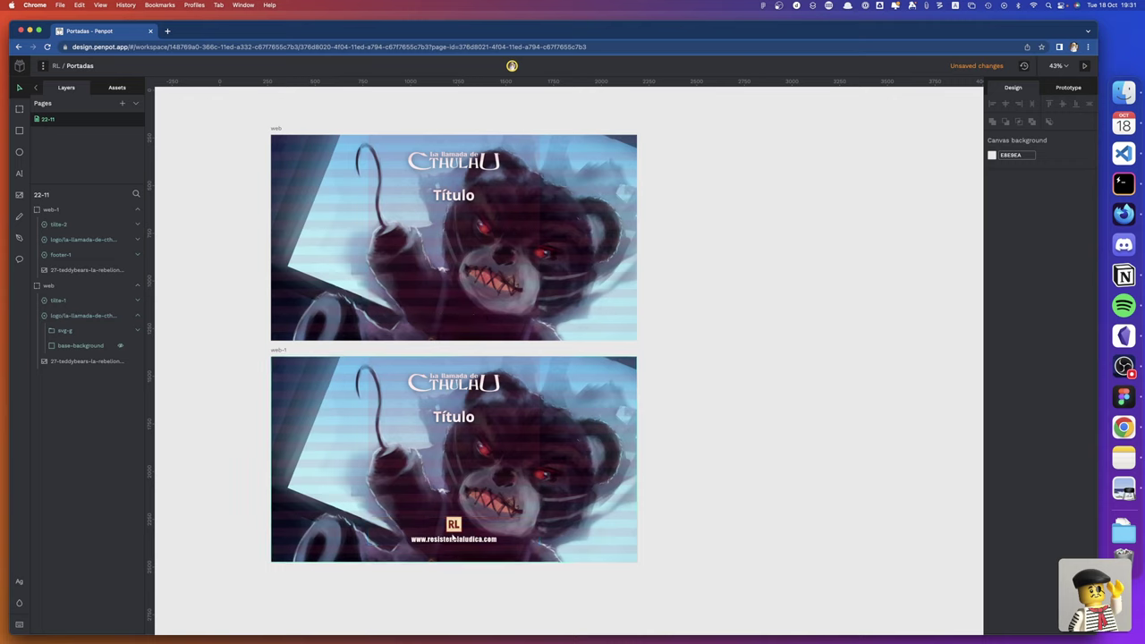
pyautogui.press('Delete')
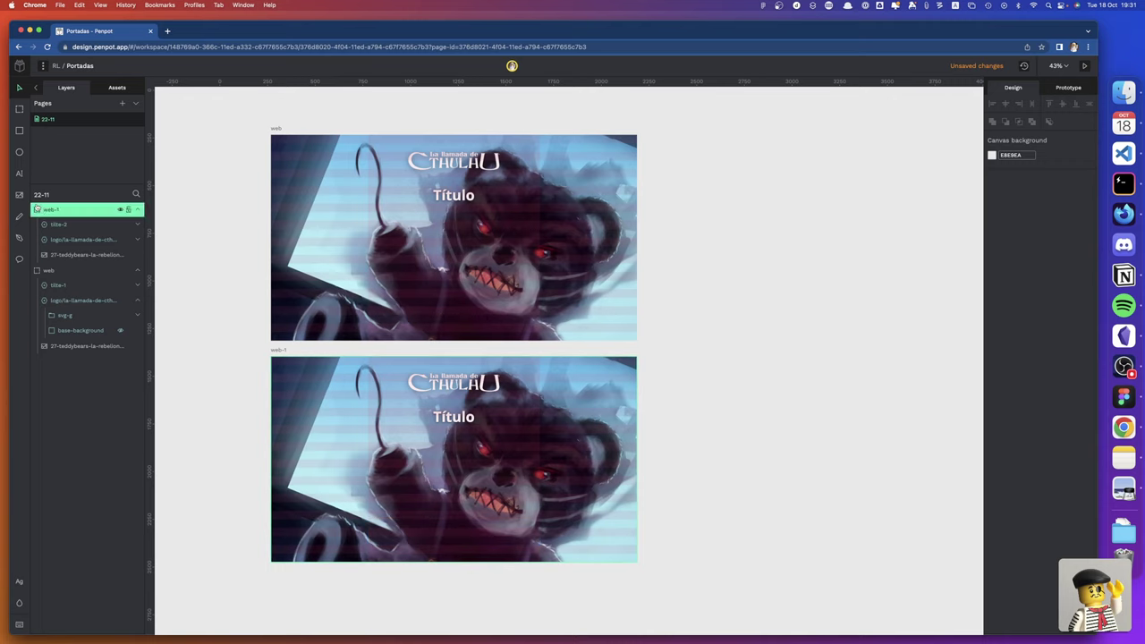
# Drag the rl-library footer component from Assets onto the web board below the bear's mouth
pyautogui.click(114, 89)
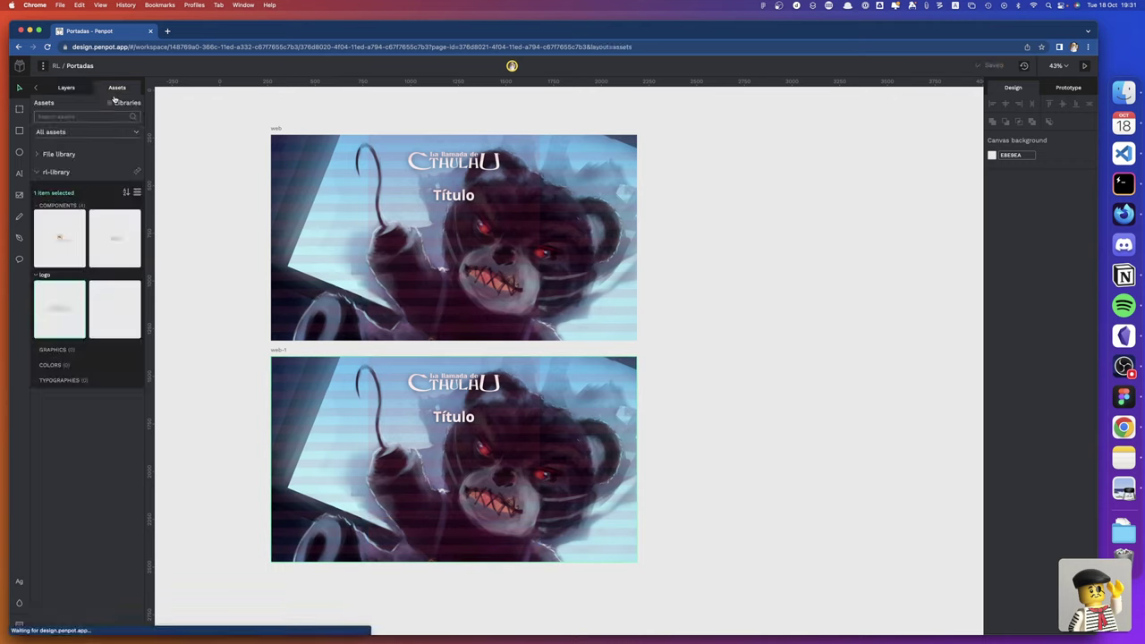
pyautogui.click(75, 253)
pyautogui.moveTo(75, 253); pyautogui.dragTo(480, 302)
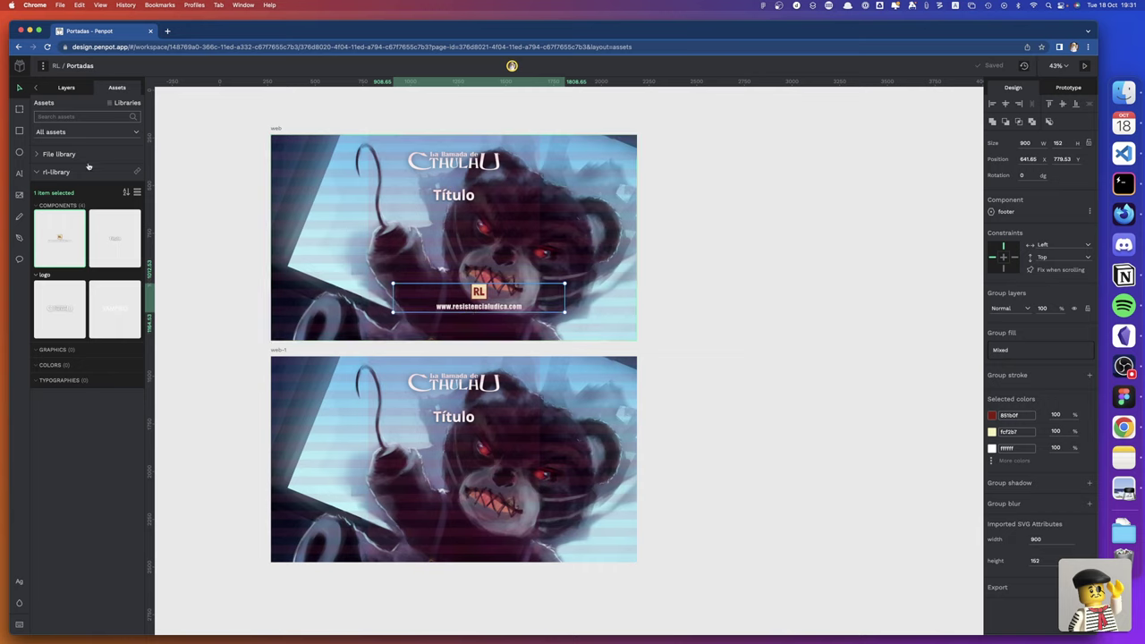
pyautogui.click(68, 90)
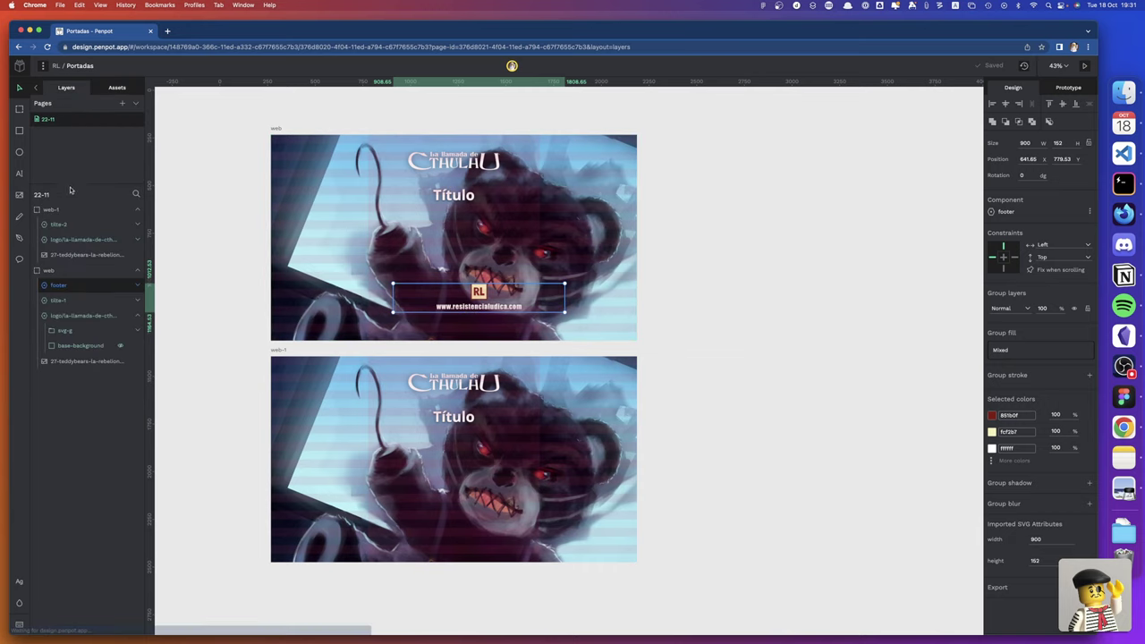
# Set the footer's base-background layer height to 135 px
pyautogui.click(138, 285)
pyautogui.click(81, 330)
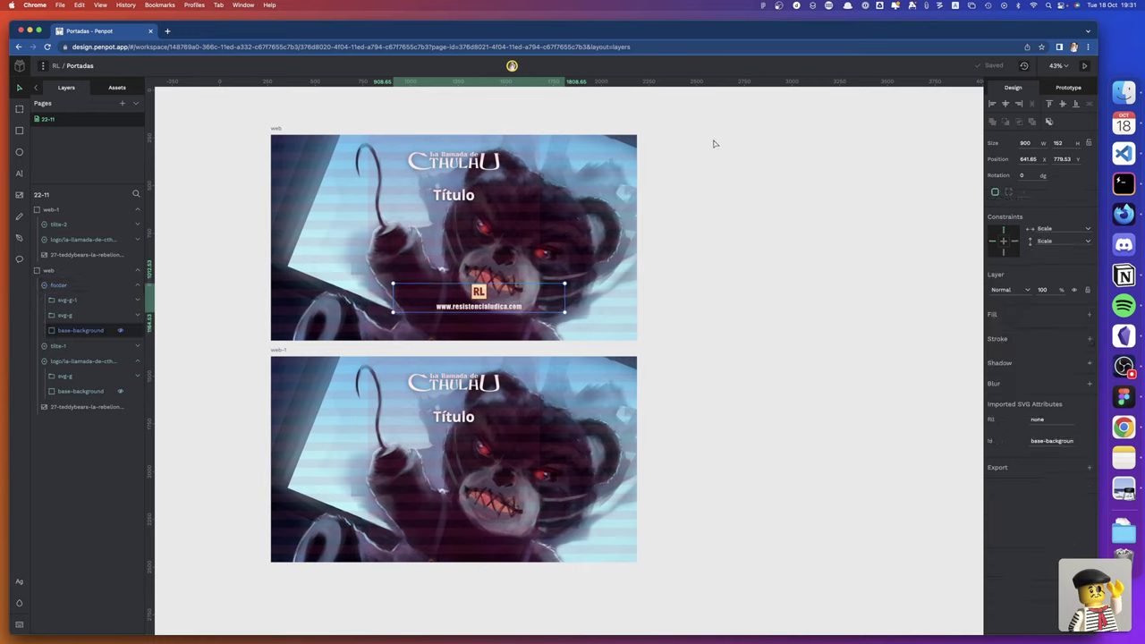
pyautogui.click(1059, 143)
pyautogui.write('13')
pyautogui.press('Return')
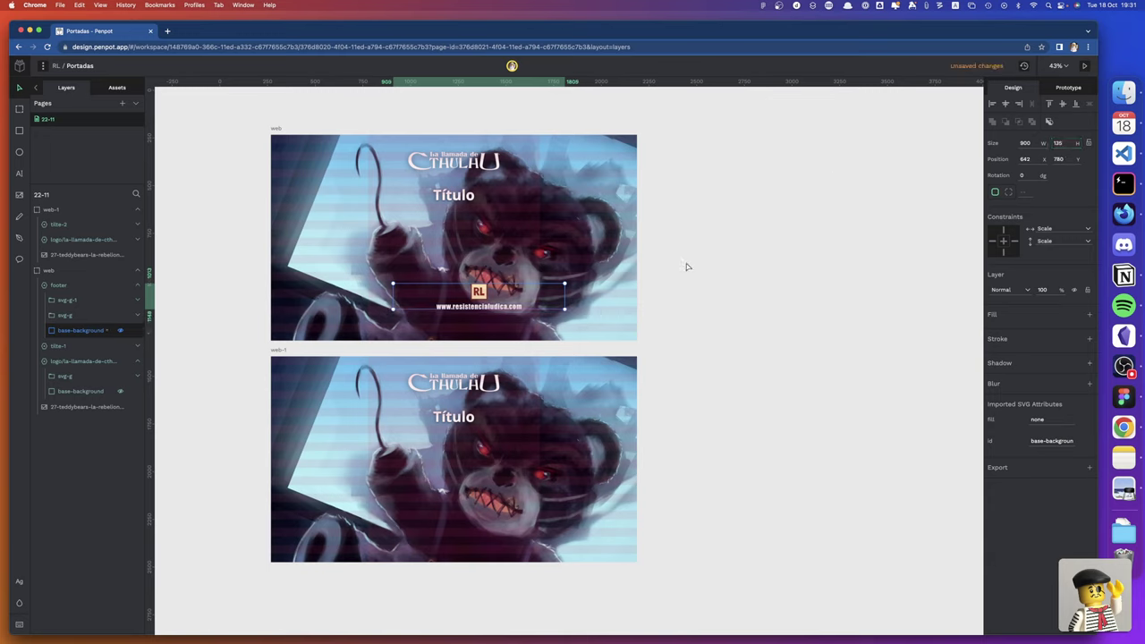
# Update the main footer component in the shared library with these edits
pyautogui.rightClick(89, 330)
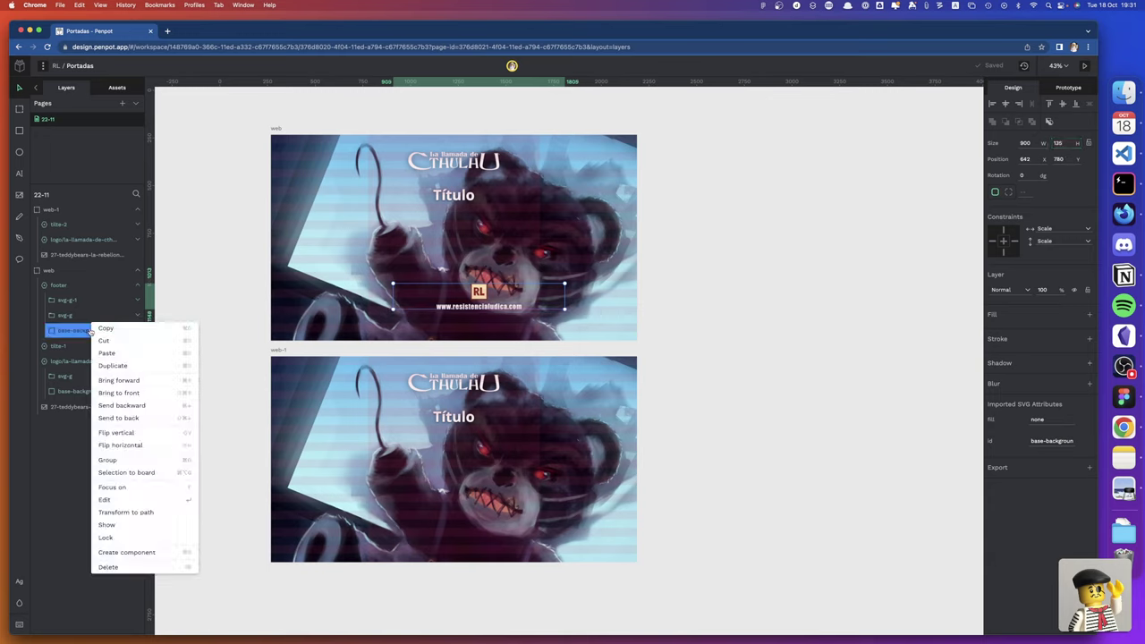
pyautogui.rightClick(77, 286)
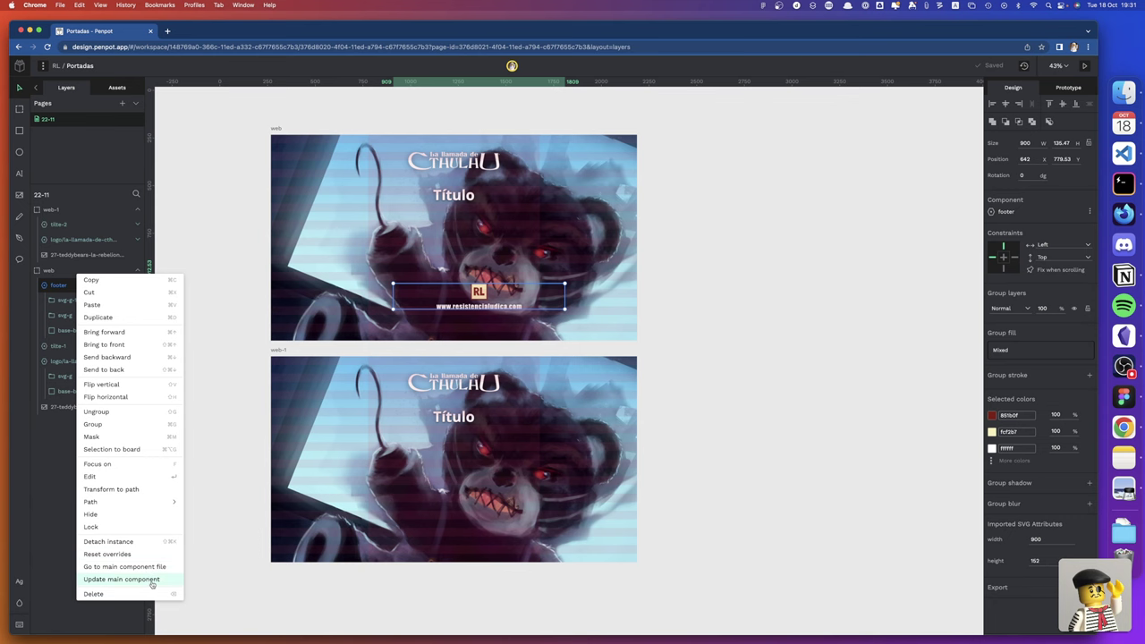
pyautogui.click(152, 580)
pyautogui.click(626, 385)
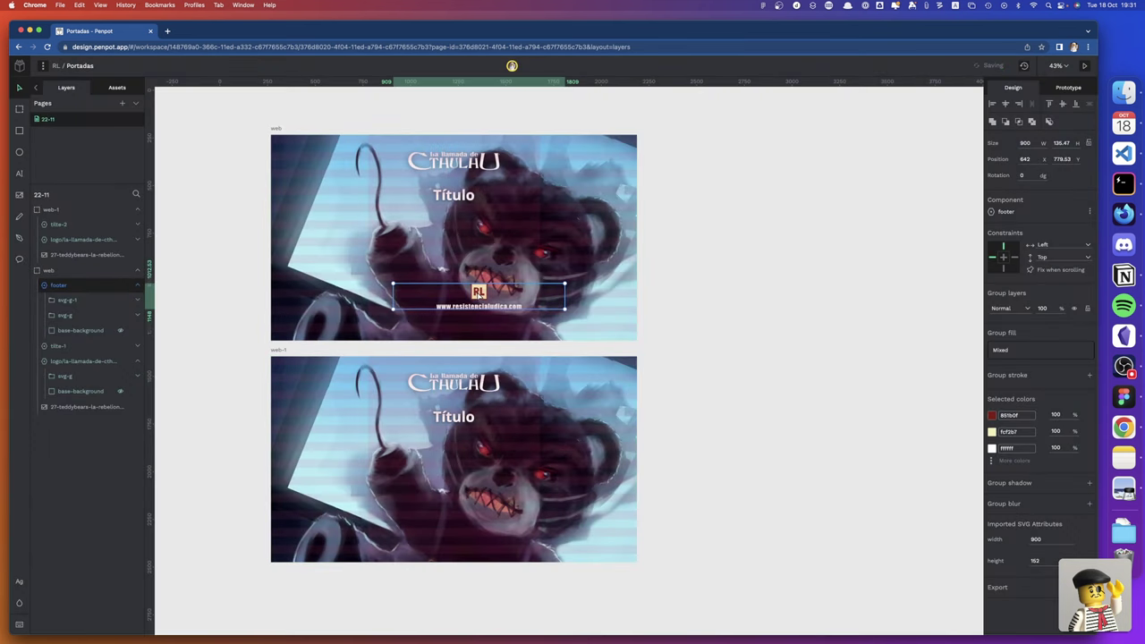
# Move the footer down toward the bottom of the web board
pyautogui.moveTo(479, 295); pyautogui.dragTo(455, 298)
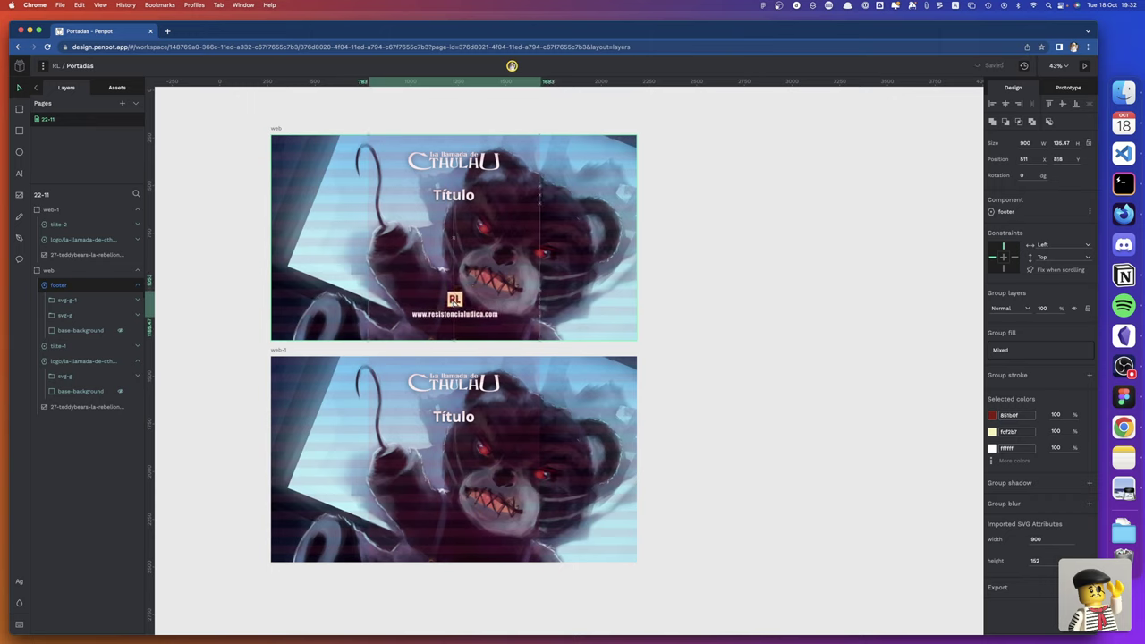
pyautogui.moveTo(455, 298); pyautogui.dragTo(455, 309)
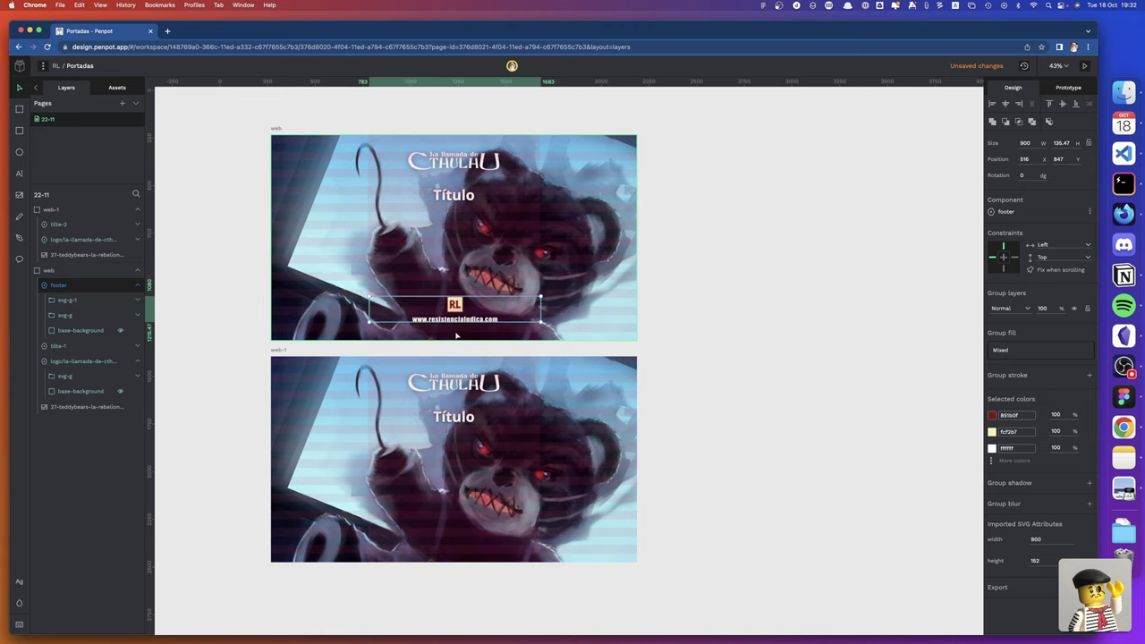
pyautogui.moveTo(520, 338); pyautogui.dragTo(523, 336)
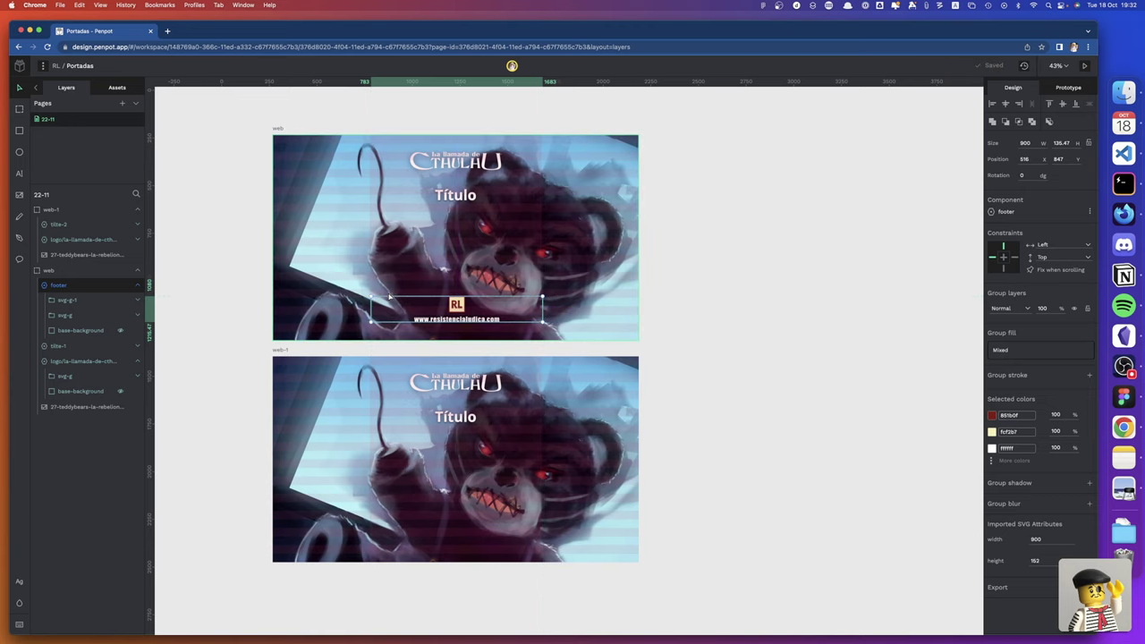
pyautogui.keyDown('ctrl'); pyautogui.scroll(5, 384, 291); pyautogui.keyUp('ctrl')
pyautogui.keyDown('ctrl'); pyautogui.scroll(6, 389, 296); pyautogui.keyUp('ctrl')
pyautogui.keyDown('ctrl'); pyautogui.scroll(3, 389, 299); pyautogui.keyUp('ctrl')
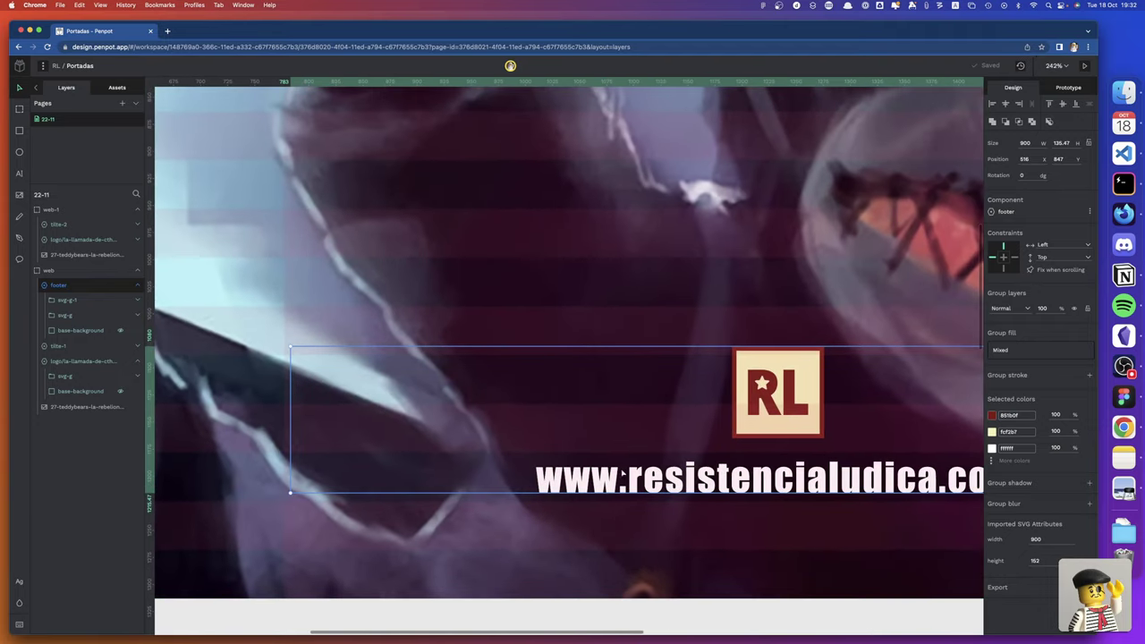
pyautogui.scroll(-1, 600, 459)
pyautogui.hscroll(2, 600, 460)
pyautogui.hscroll(2, 600, 460)
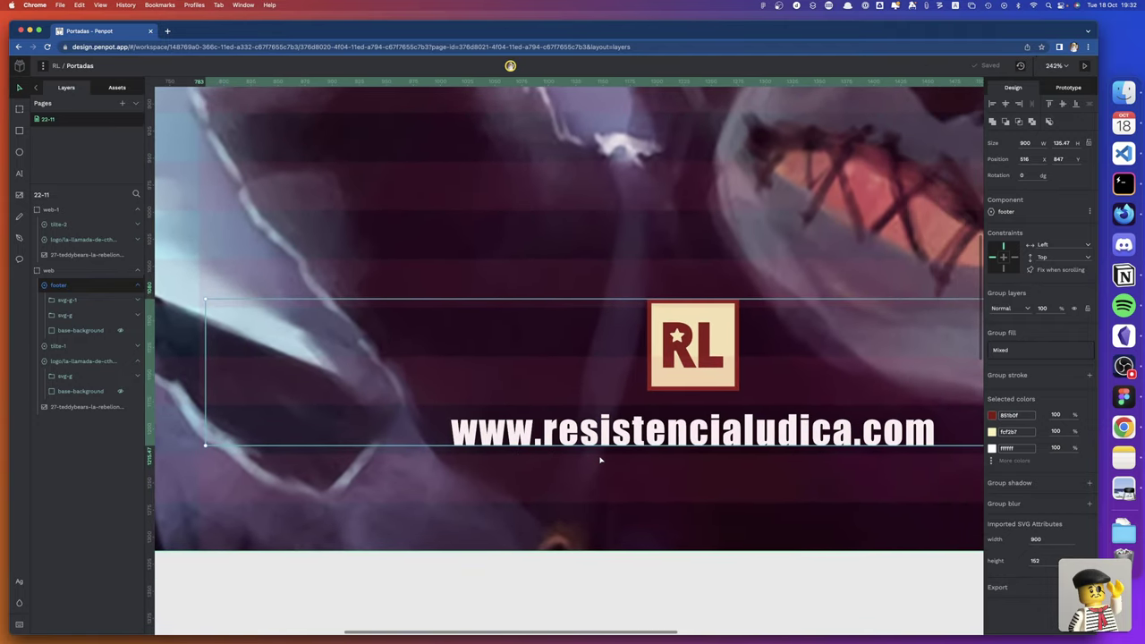
pyautogui.hscroll(2, 600, 459)
pyautogui.hscroll(1, 600, 459)
pyautogui.keyDown('ctrl'); pyautogui.scroll(2, 600, 460); pyautogui.keyUp('ctrl')
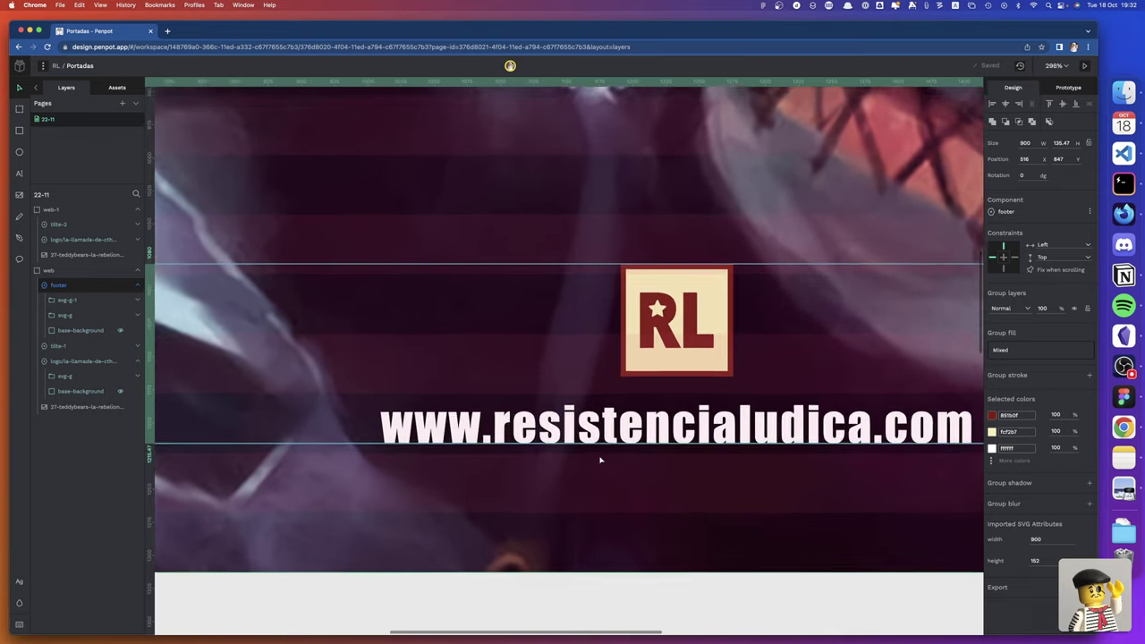
pyautogui.keyDown('ctrl'); pyautogui.scroll(-3, 599, 460); pyautogui.keyUp('ctrl')
pyautogui.keyDown('ctrl'); pyautogui.scroll(-3, 600, 459); pyautogui.keyUp('ctrl')
pyautogui.keyDown('ctrl'); pyautogui.scroll(-1, 600, 458); pyautogui.keyUp('ctrl')
pyautogui.hscroll(1, 575, 453)
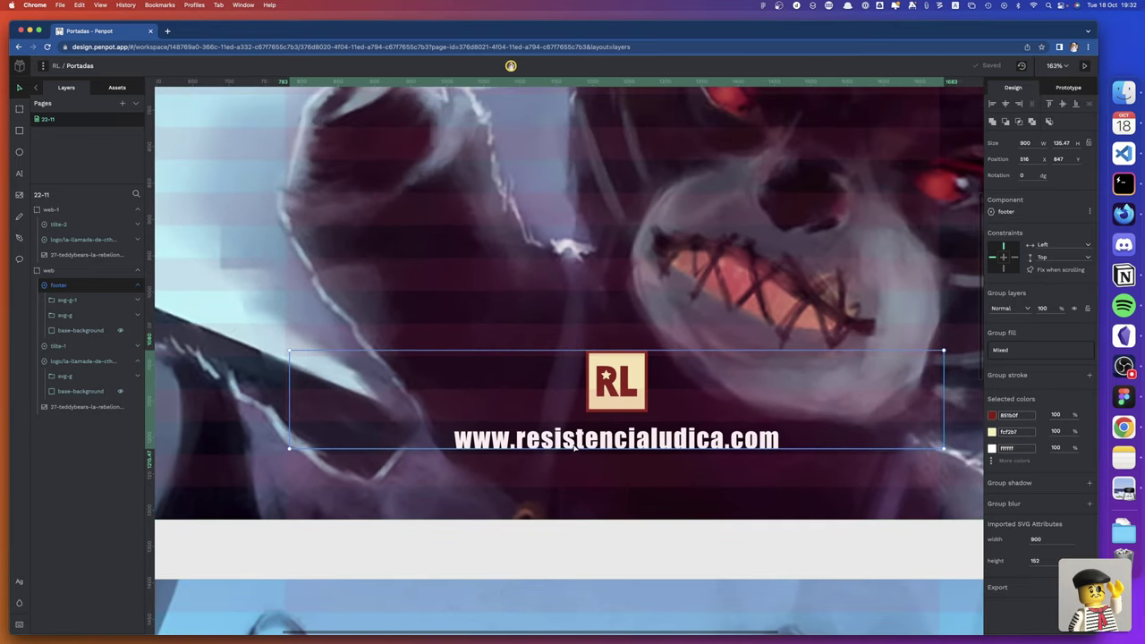
# Centre the footer horizontally and check the base-background layer reads 900 × 136
pyautogui.moveTo(578, 442); pyautogui.dragTo(575, 448)
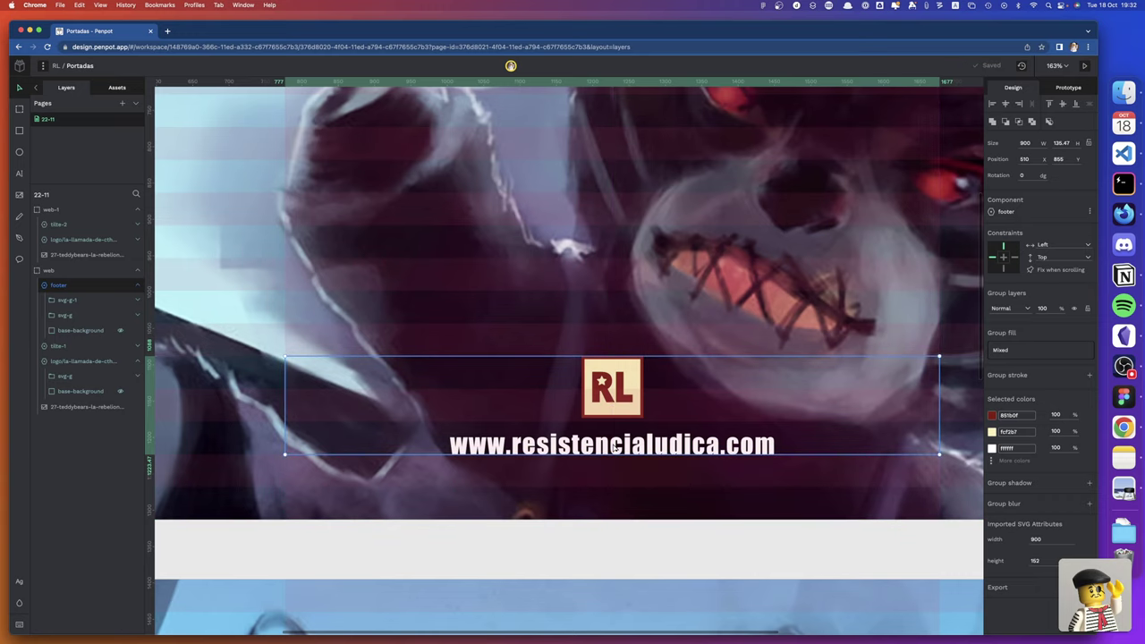
pyautogui.moveTo(613, 448); pyautogui.dragTo(612, 445)
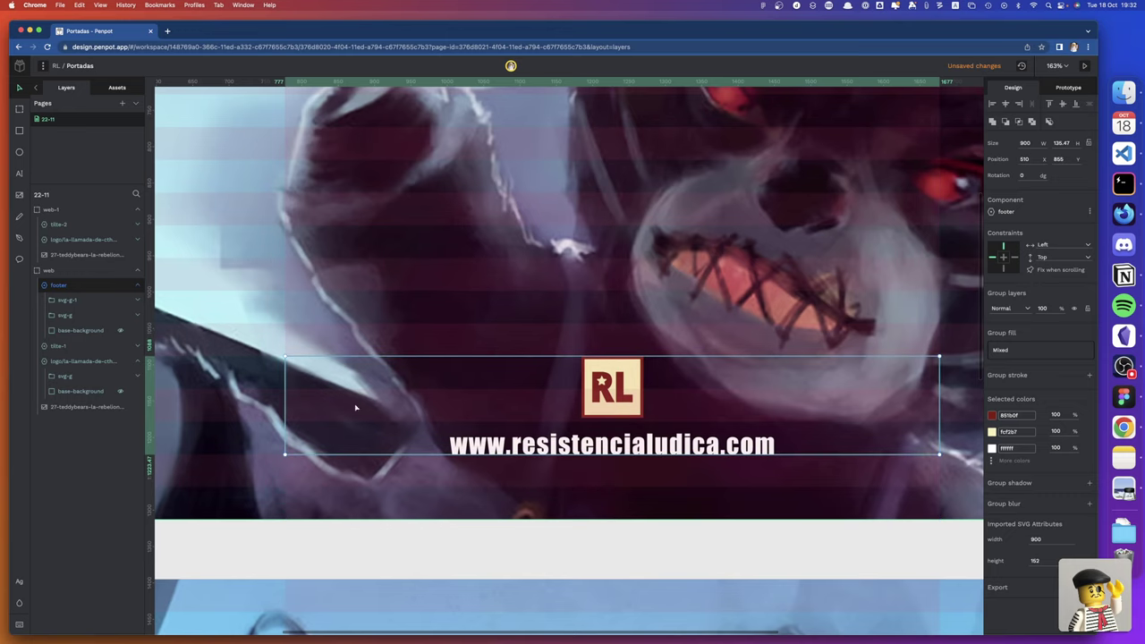
pyautogui.click(66, 331)
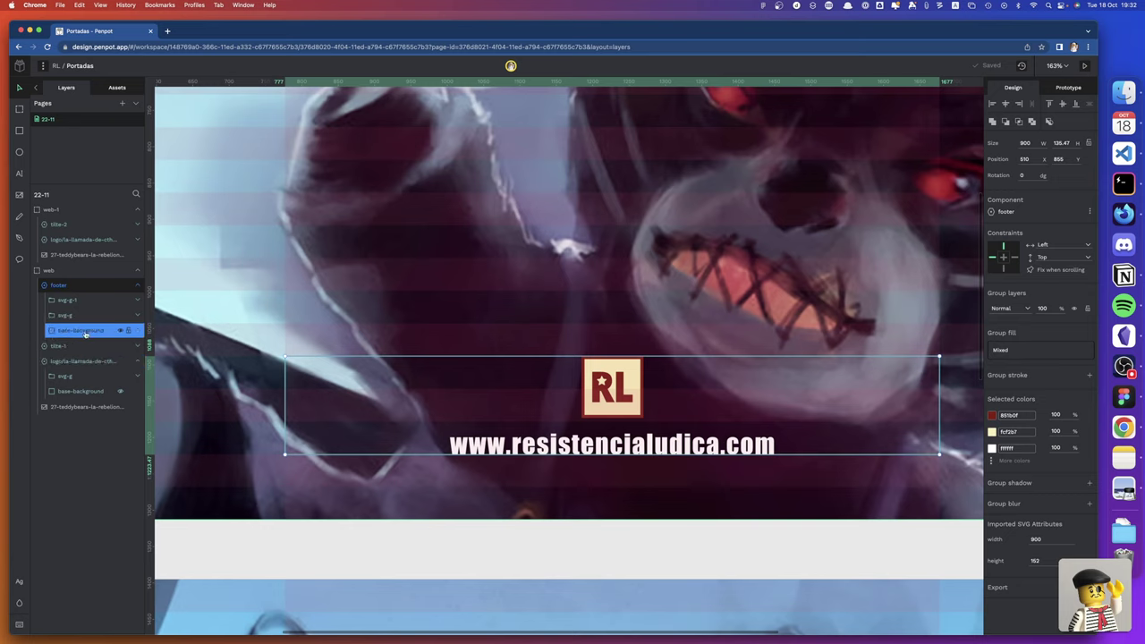
pyautogui.click(80, 330)
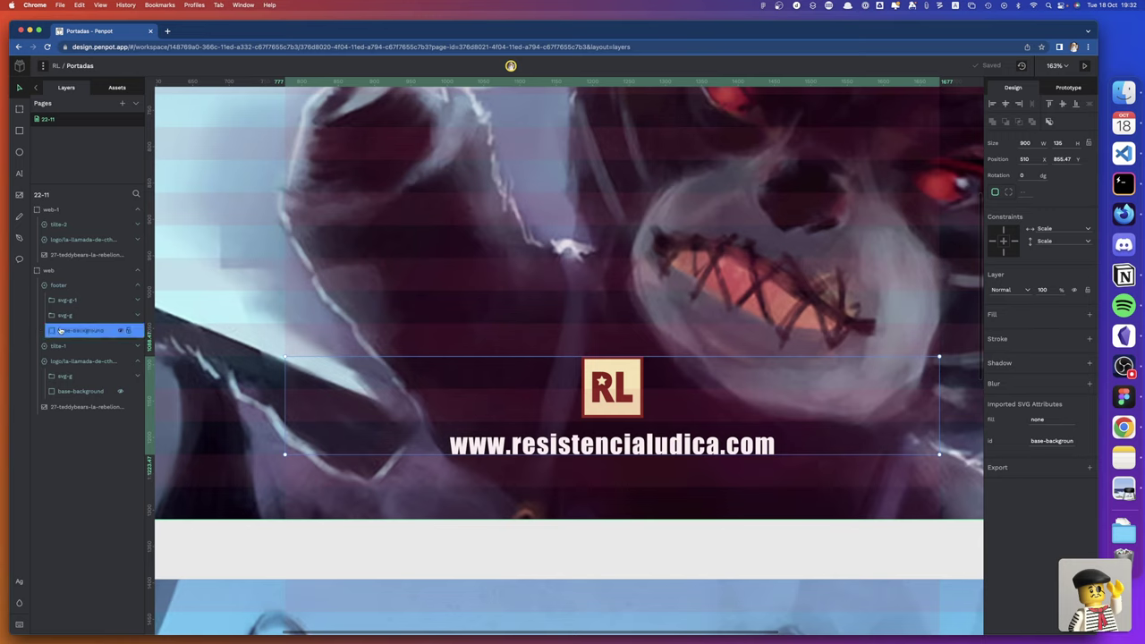
pyautogui.click(66, 316)
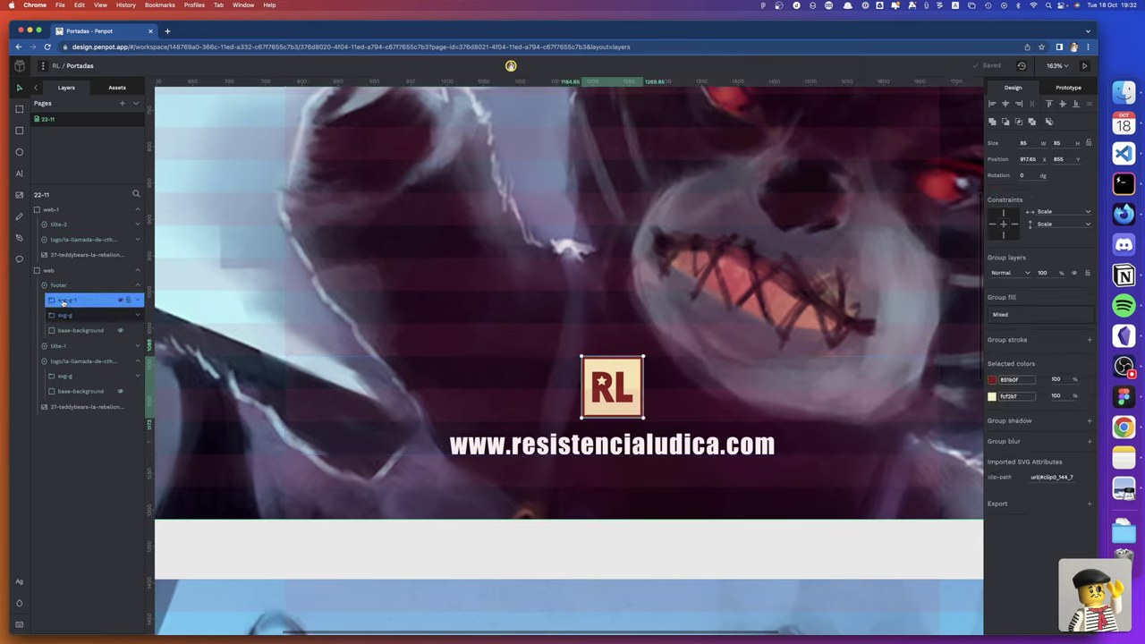
pyautogui.click(63, 301)
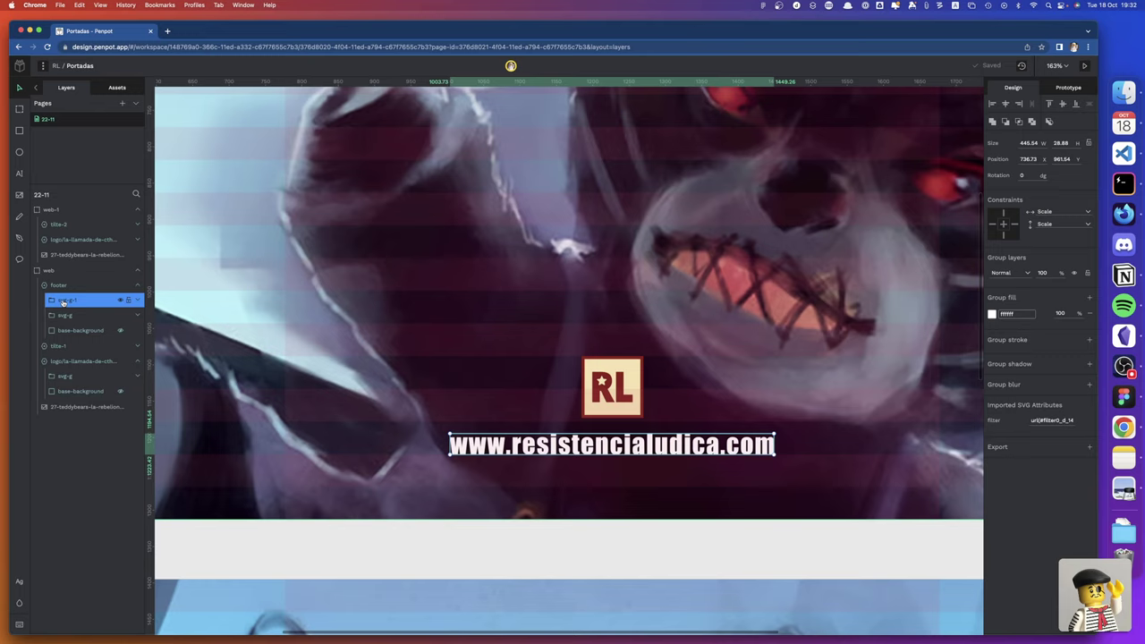
pyautogui.click(59, 285)
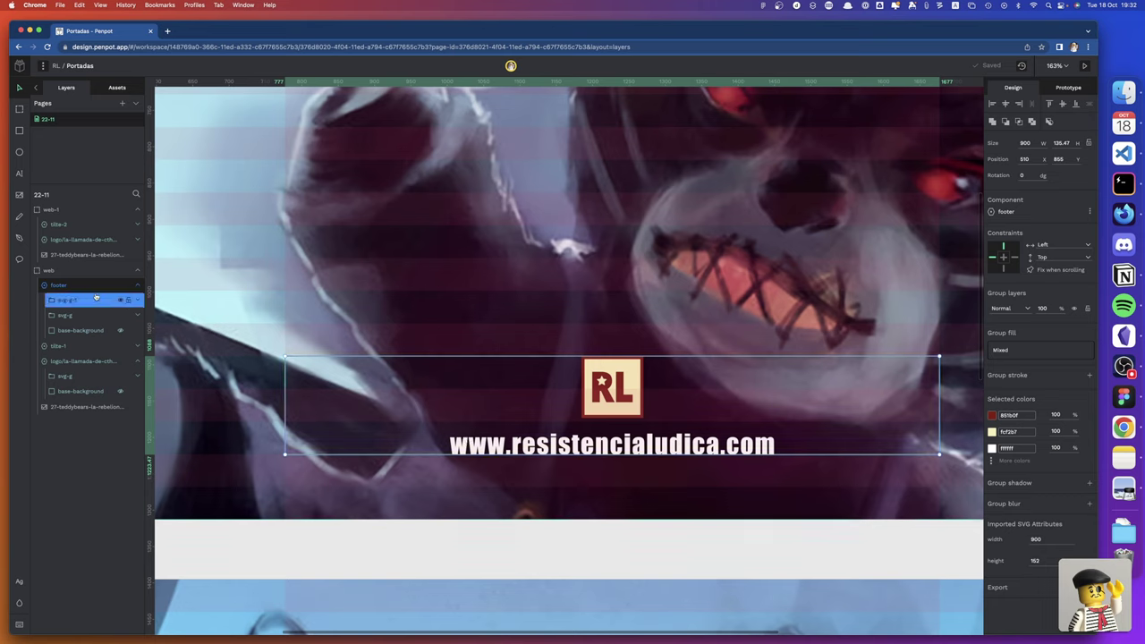
pyautogui.doubleClick(393, 449)
pyautogui.press('alt')
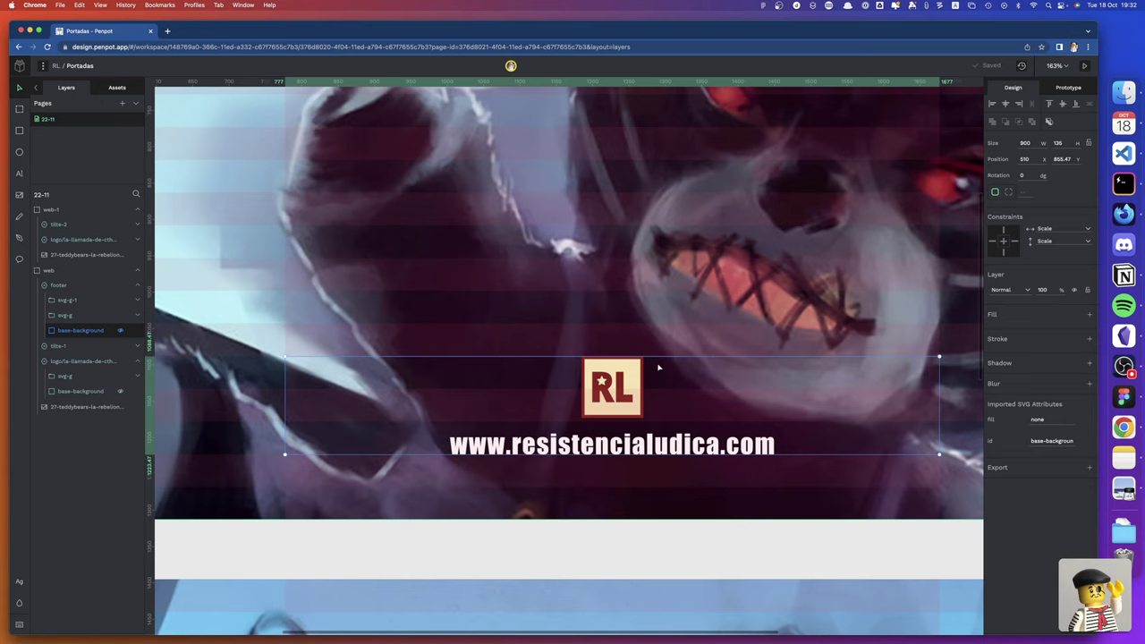
pyautogui.scroll(2, 662, 362)
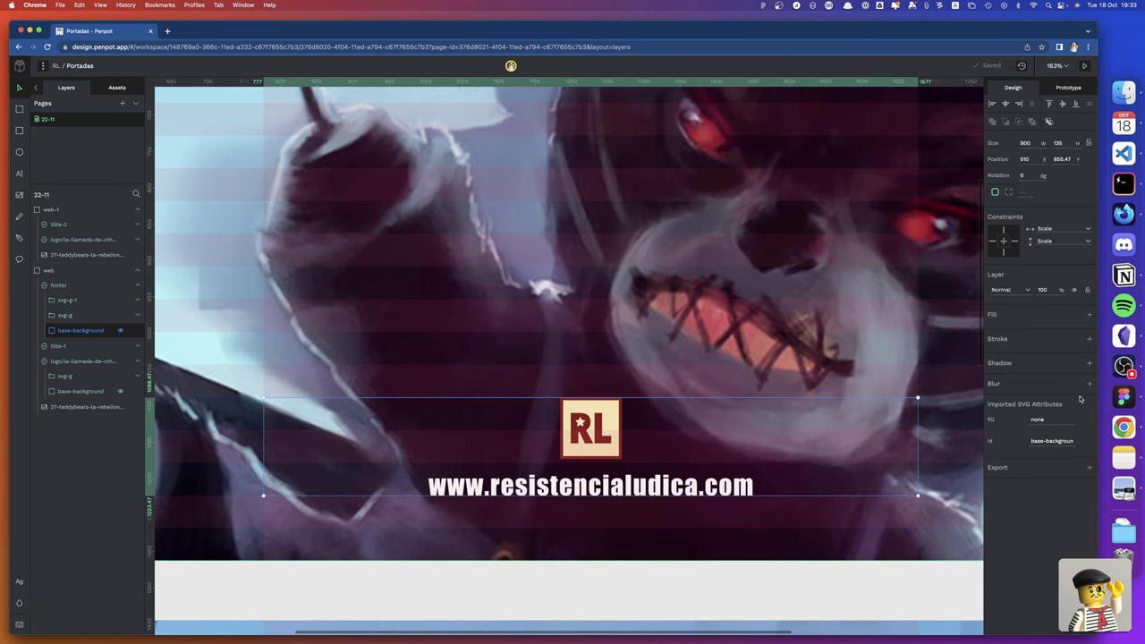
pyautogui.click(1123, 396)
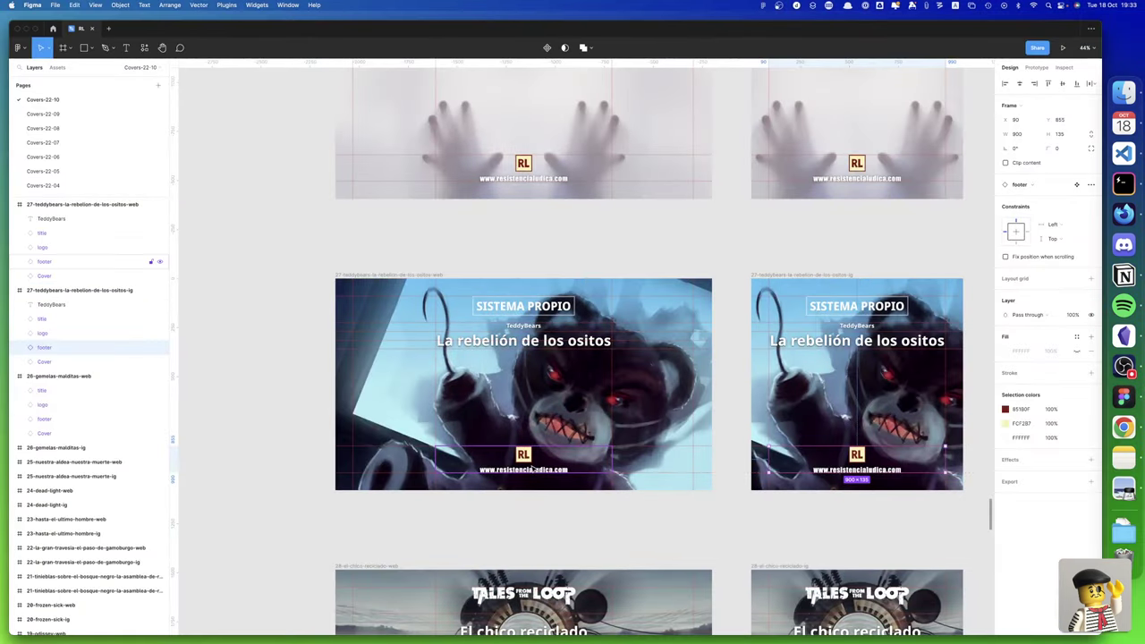
# Read the Figma web footer's frame values (900 × 135 at 510, 855), then return to Penpot
pyautogui.click(524, 455)
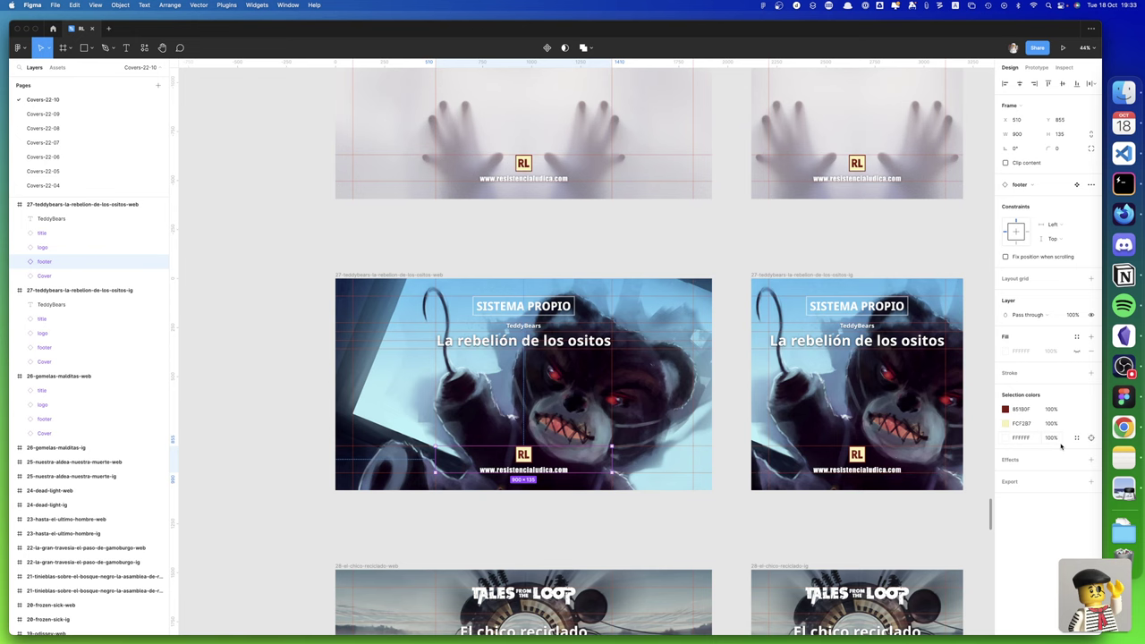
pyautogui.click(1123, 427)
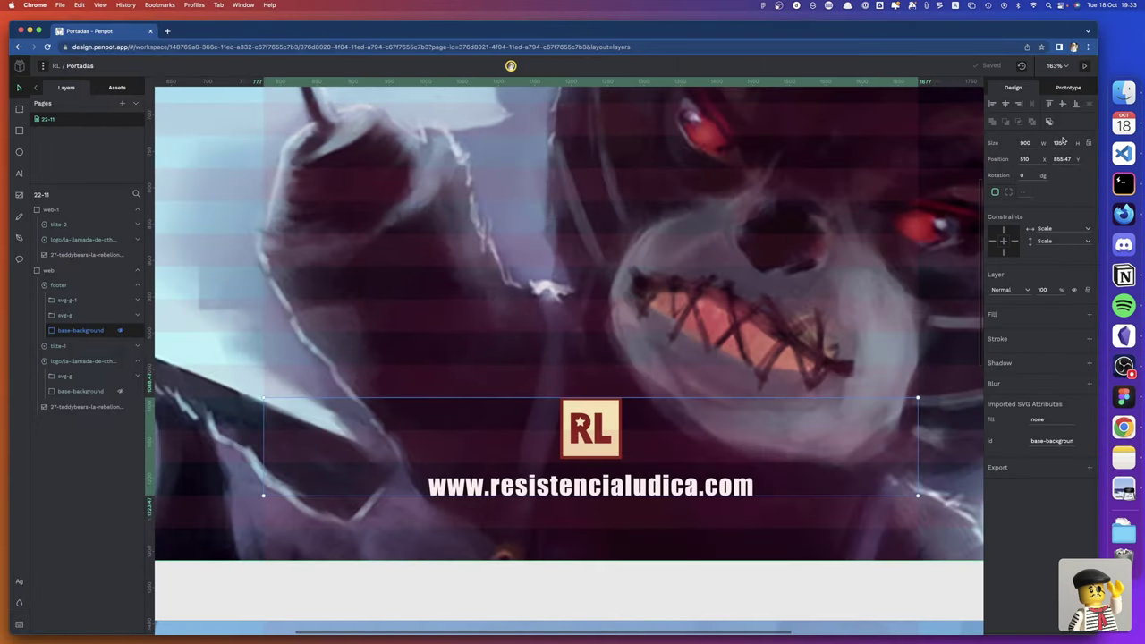
# Round the footer's Y position to 855
pyautogui.press('Right')
pyautogui.press('Return')
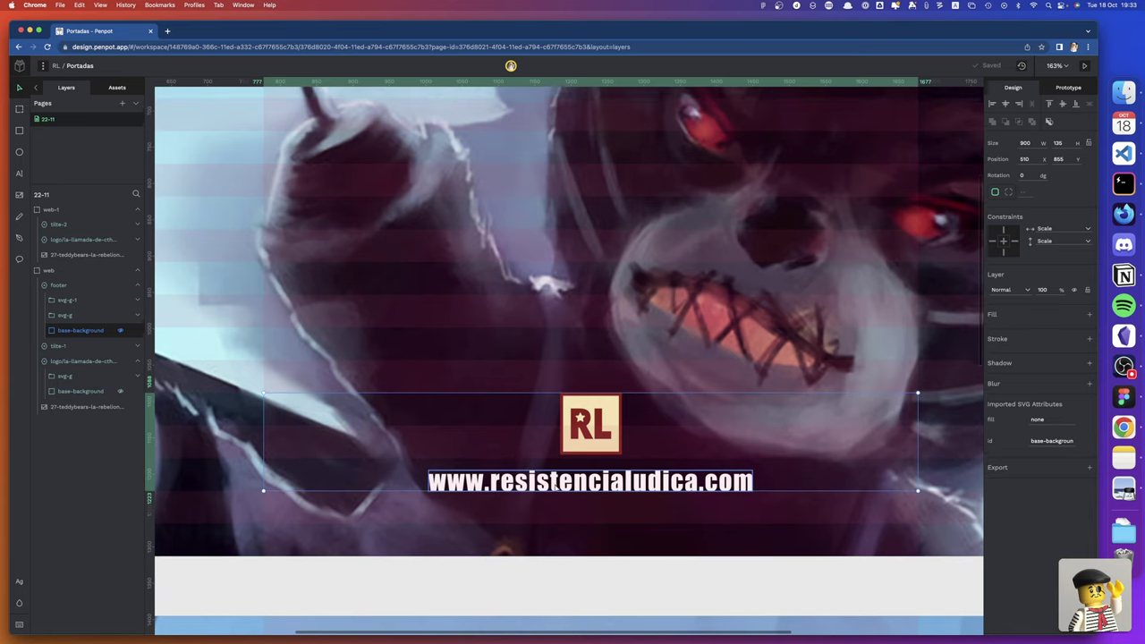
pyautogui.scroll(-2, 524, 448)
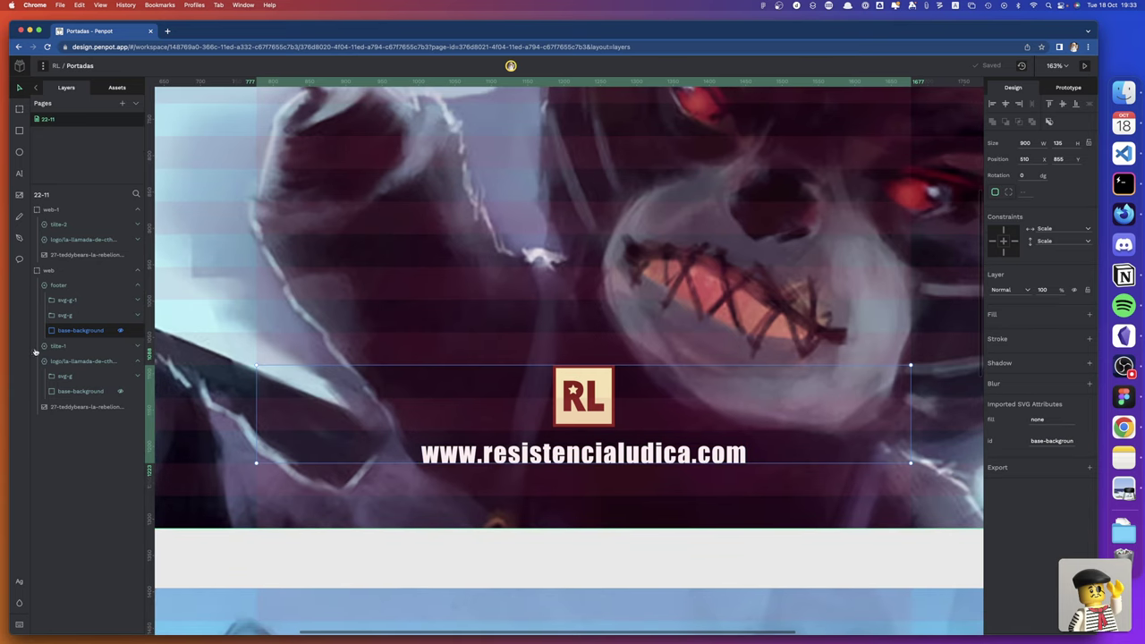
# Paste the copied background layer into web-1 and drag it into the footer group
pyautogui.click(51, 209)
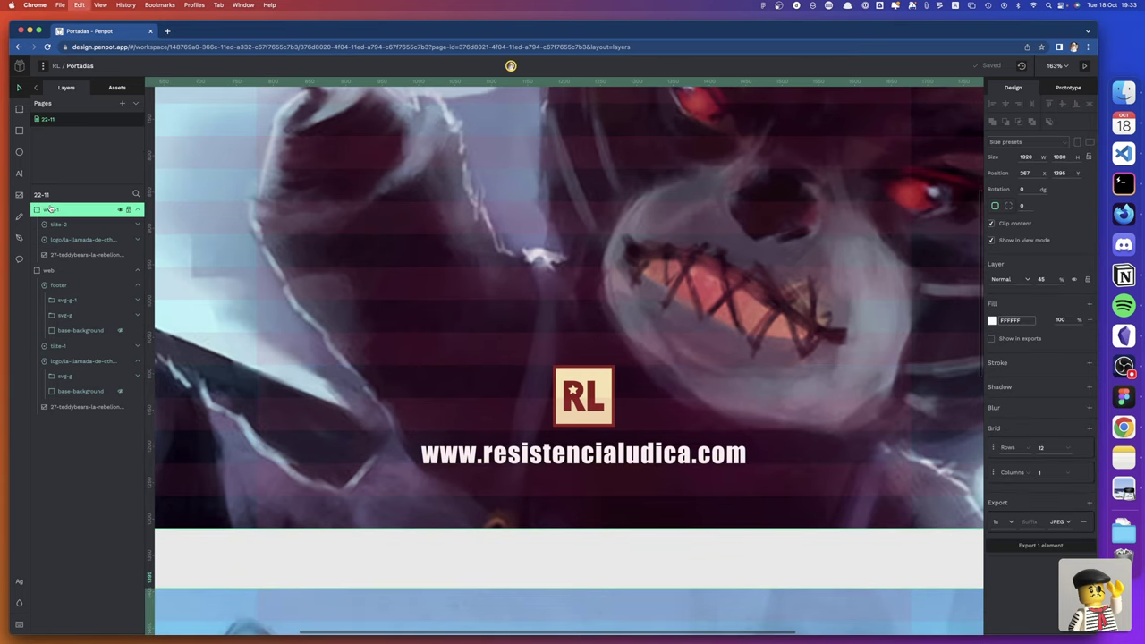
pyautogui.hotkey('ctrl', 'v')
pyautogui.scroll(-6, 317, 442)
pyautogui.scroll(3, 322, 450)
pyautogui.scroll(2, 325, 450)
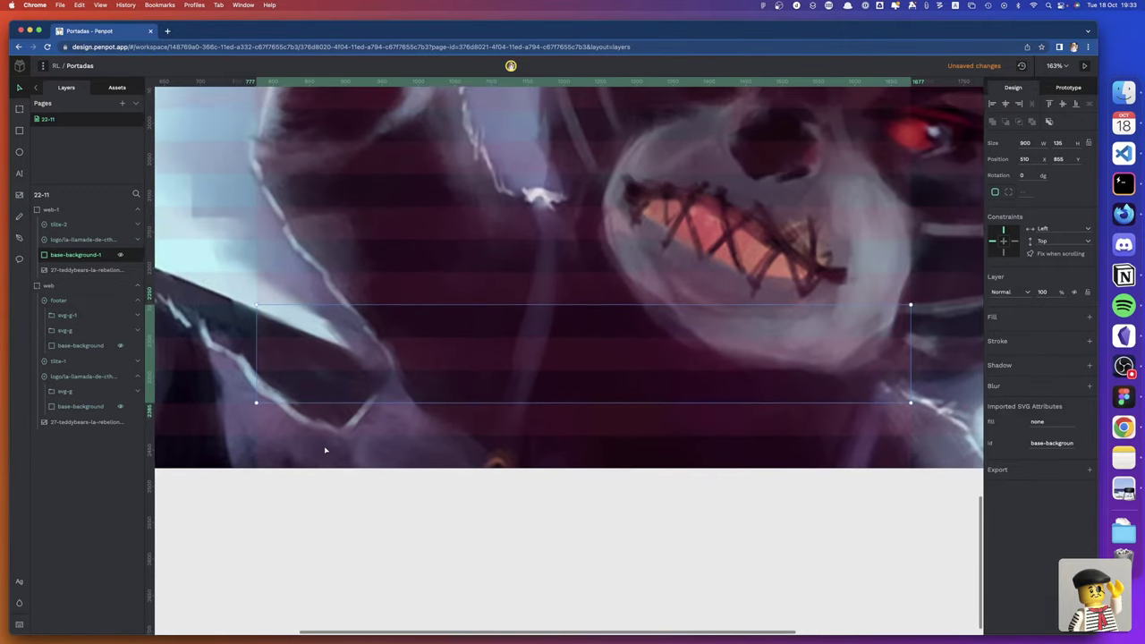
pyautogui.scroll(1, 325, 450)
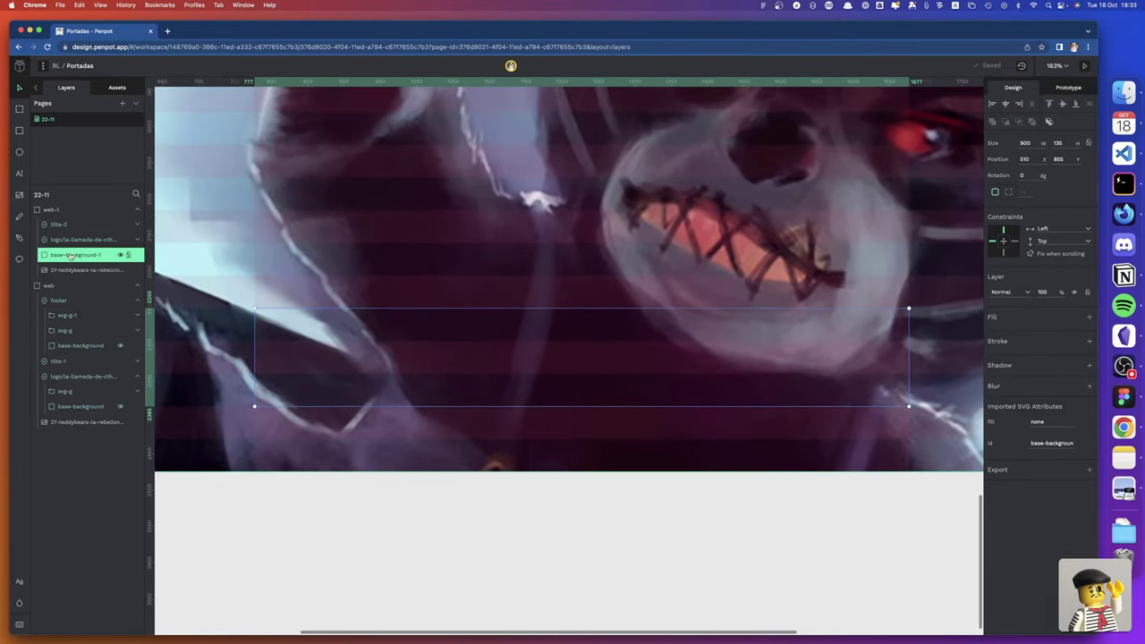
pyautogui.moveTo(80, 255)
pyautogui.moveTo(80, 257); pyautogui.dragTo(132, 304)
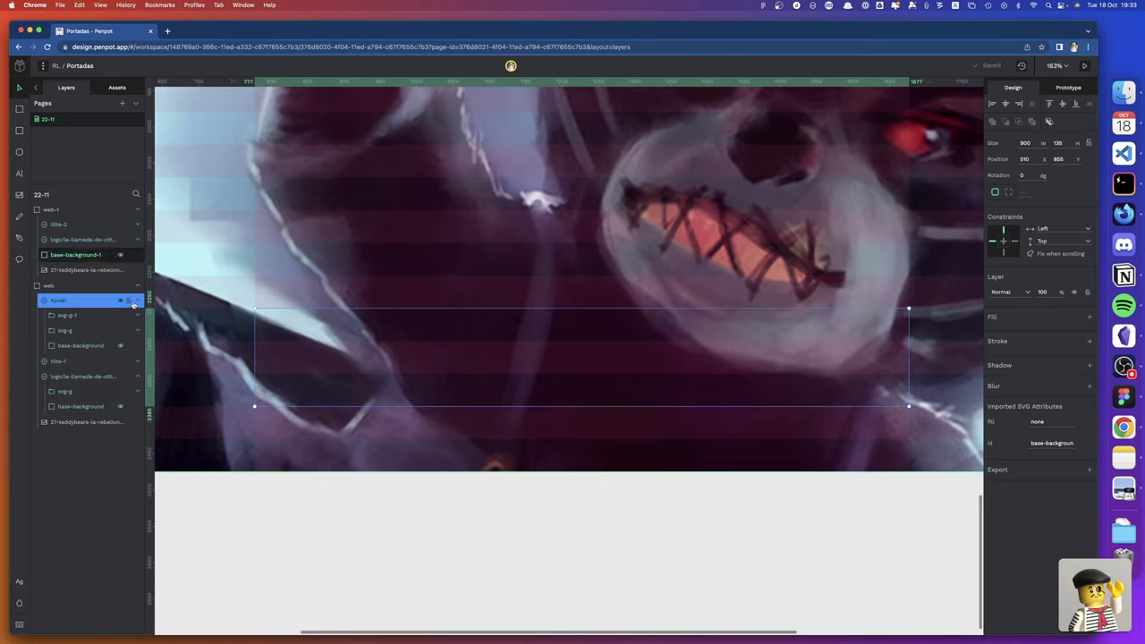
pyautogui.moveTo(138, 303); pyautogui.dragTo(108, 260)
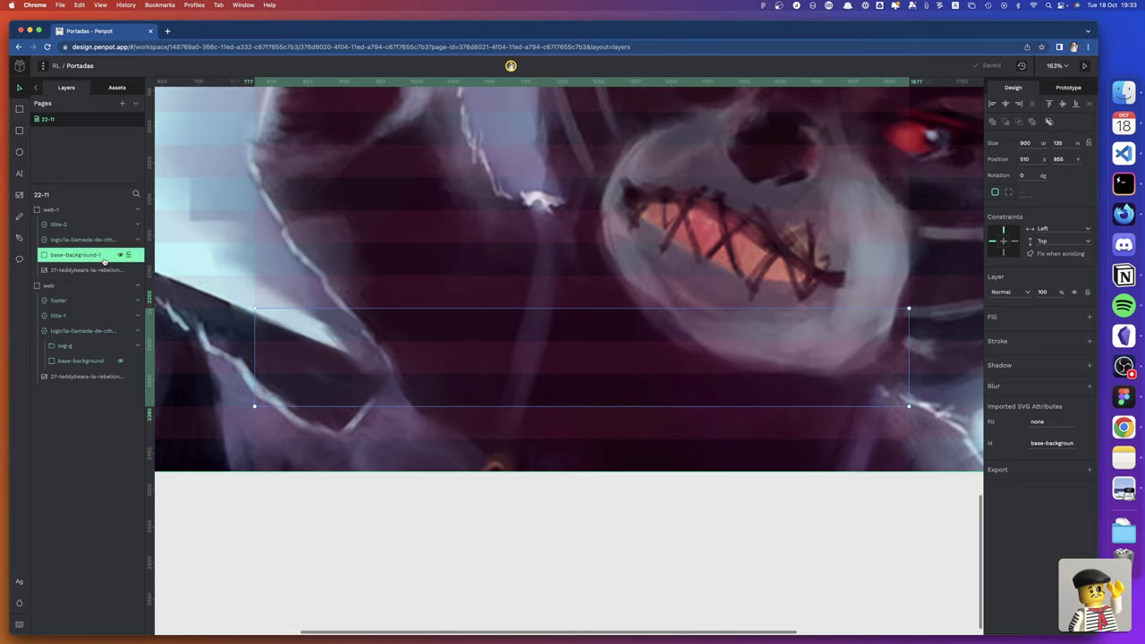
pyautogui.moveTo(105, 260); pyautogui.dragTo(57, 287)
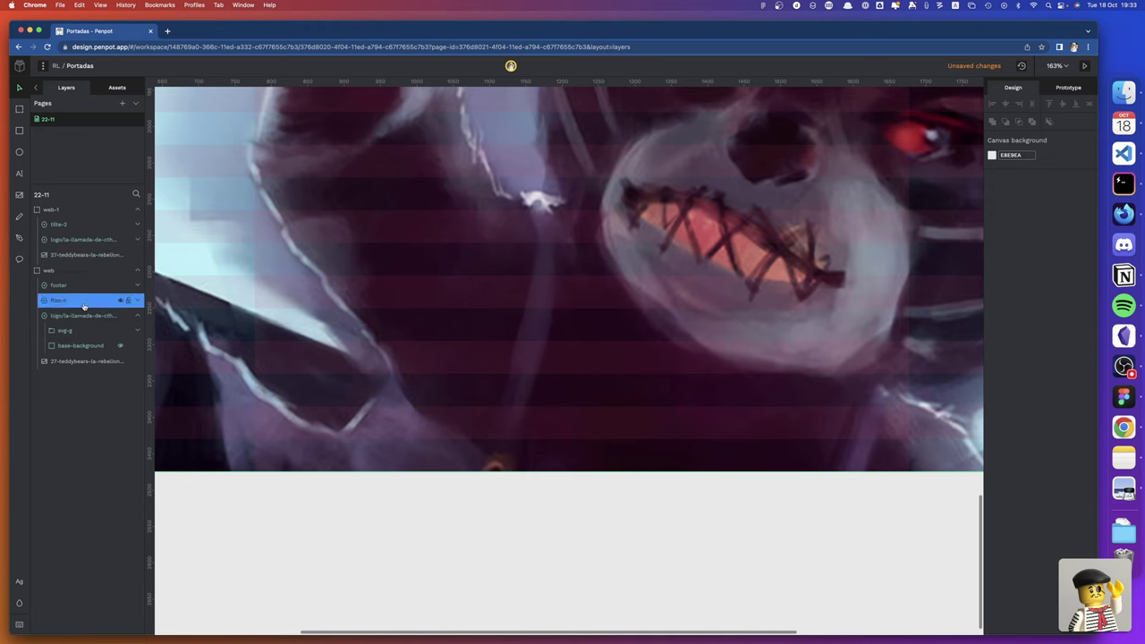
# Paste a footer-1 component copy into web-1 at position 510, 855
pyautogui.click(52, 209)
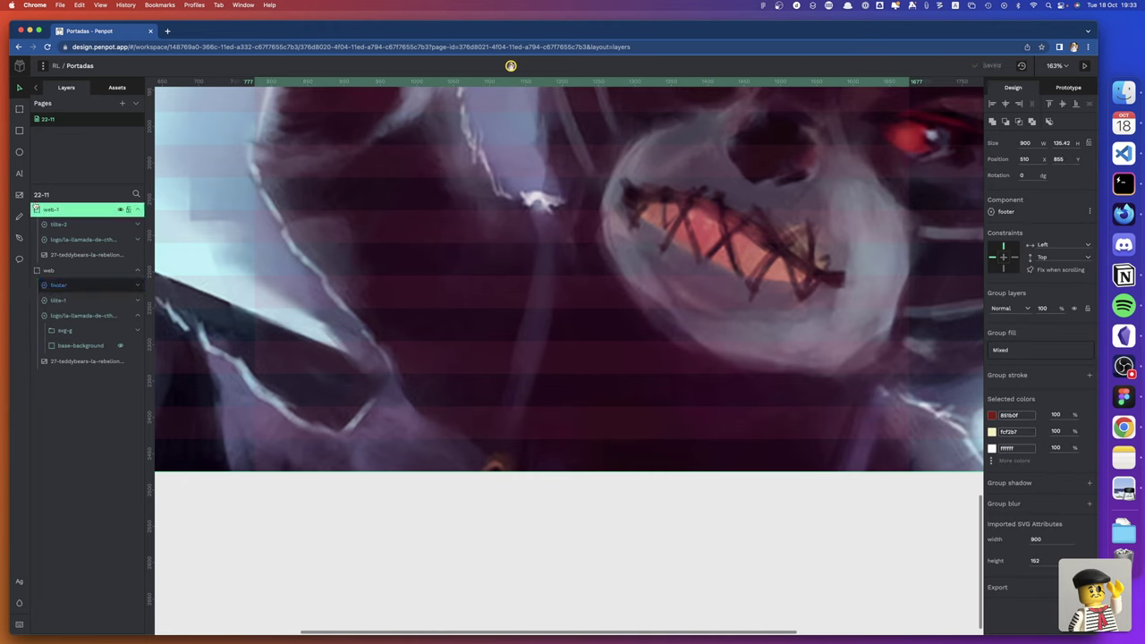
pyautogui.hotkey('ctrl', 'v')
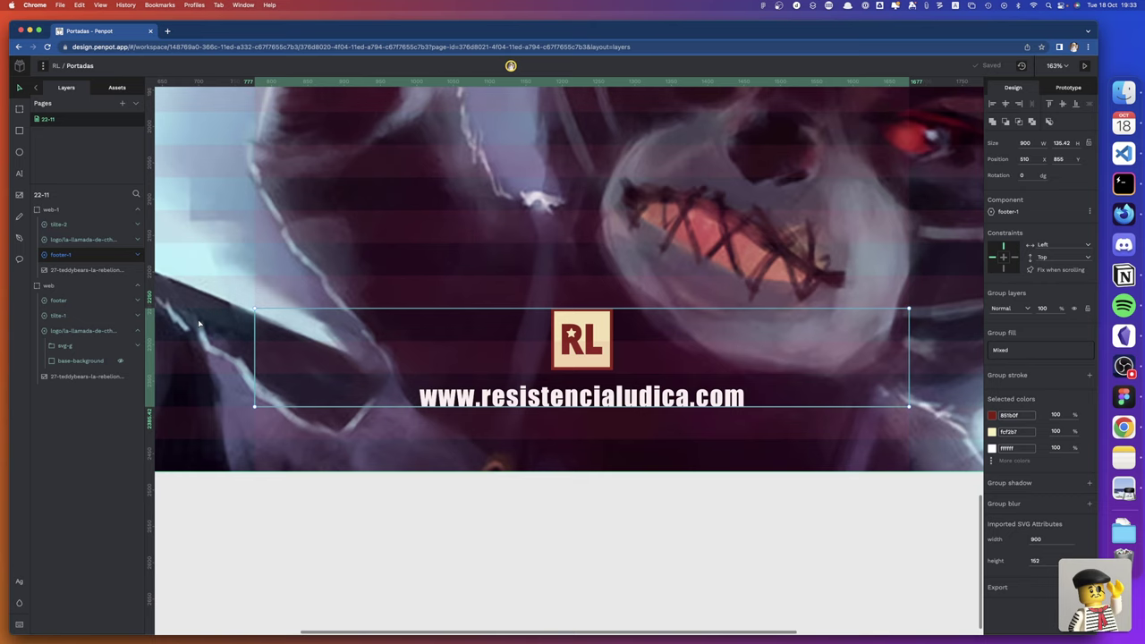
pyautogui.scroll(-1, 199, 324)
pyautogui.scroll(-2, 200, 323)
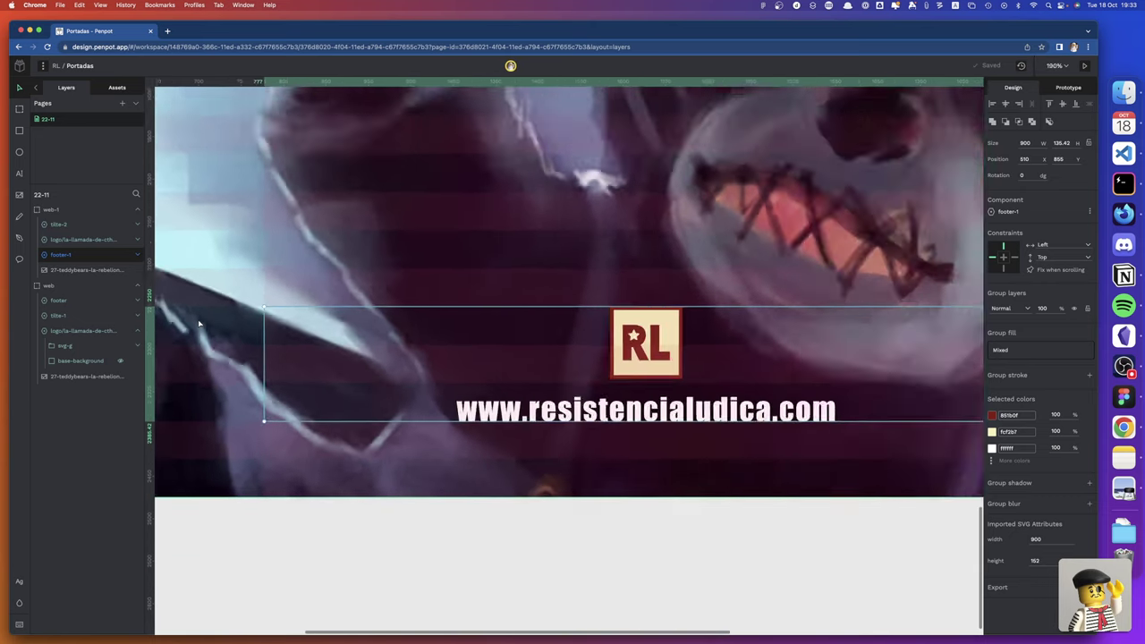
pyautogui.scroll(-3, 199, 324)
pyautogui.scroll(-2, 199, 323)
pyautogui.scroll(3, 199, 324)
pyautogui.scroll(2, 199, 324)
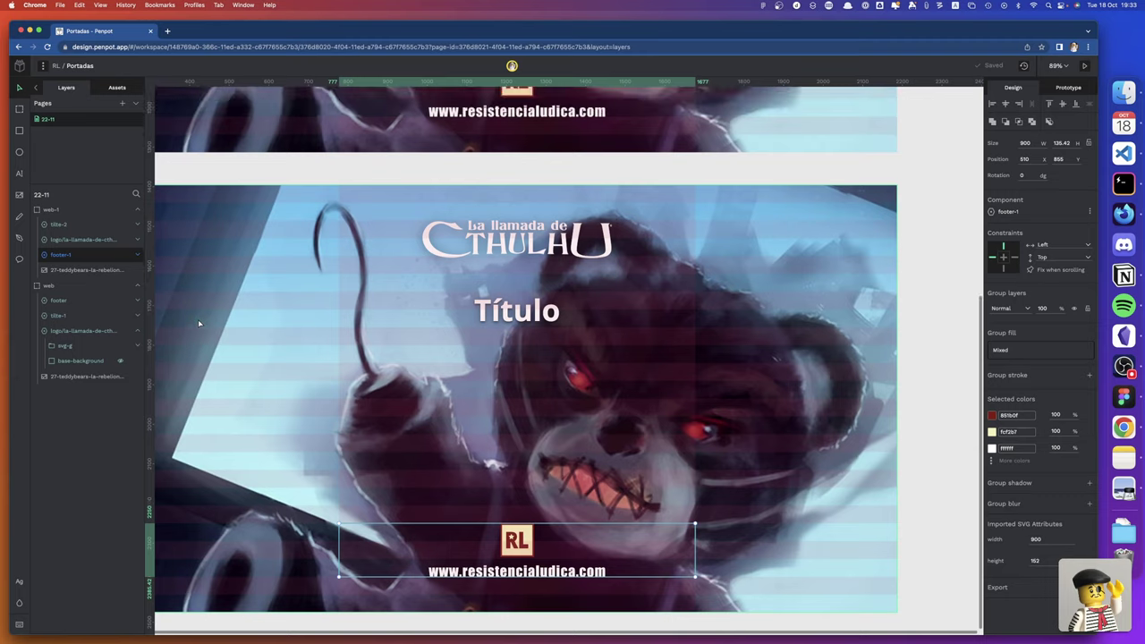
pyautogui.hscroll(-1, 200, 324)
pyautogui.hscroll(-1, 199, 324)
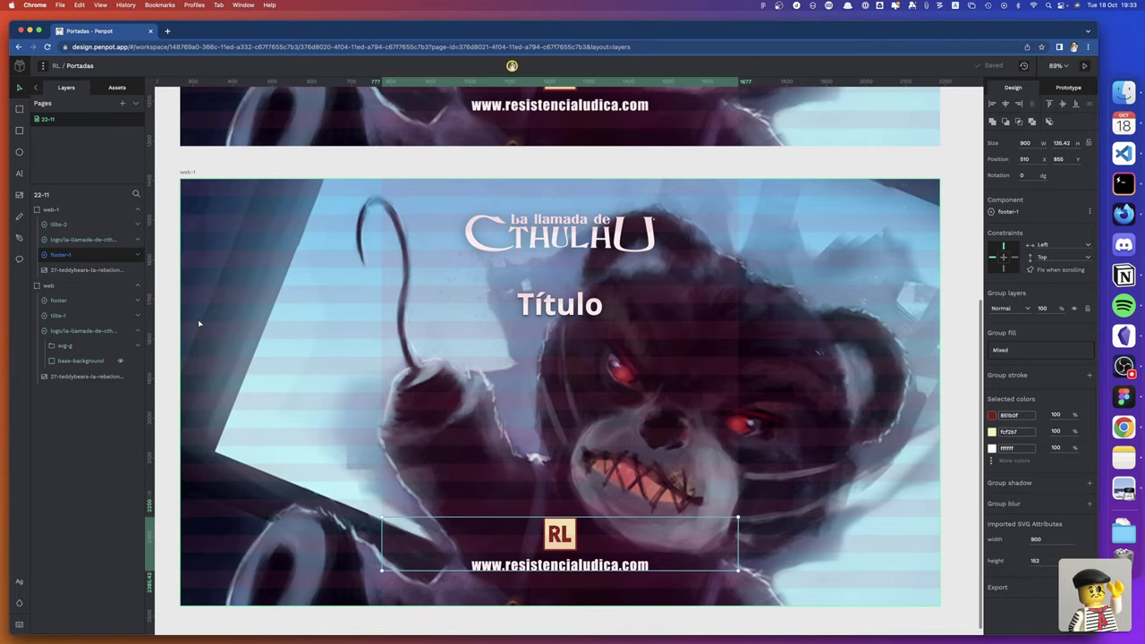
pyautogui.scroll(2, 199, 323)
pyautogui.scroll(-5, 199, 324)
pyautogui.scroll(1, 200, 324)
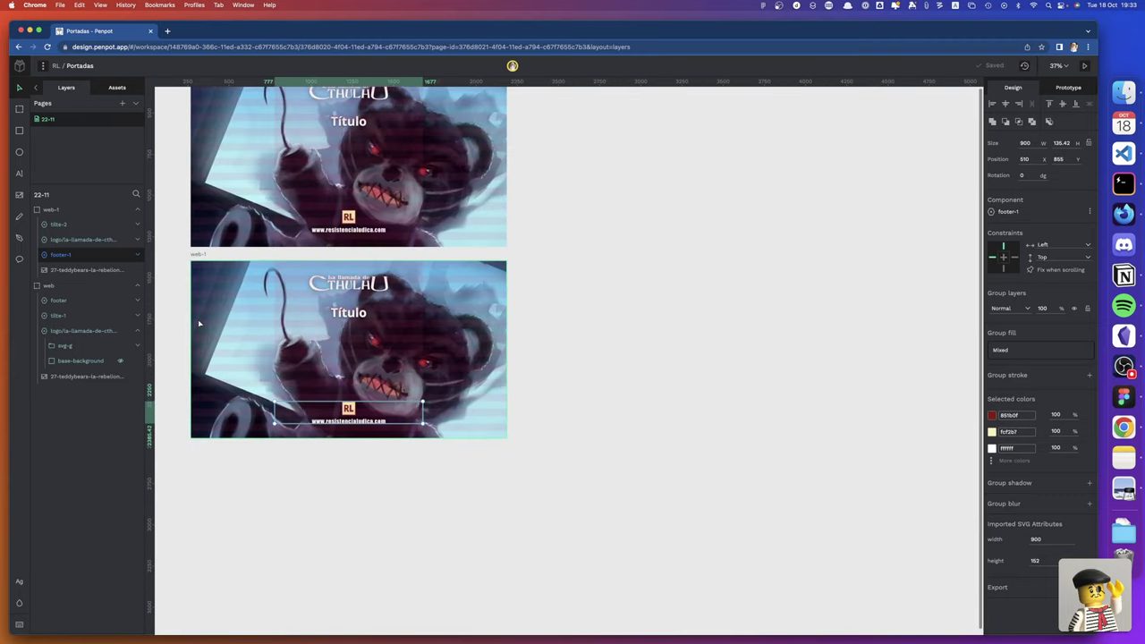
pyautogui.scroll(1, 199, 324)
pyautogui.scroll(5, 200, 324)
pyautogui.hscroll(-5, 199, 323)
pyautogui.hscroll(-4, 199, 323)
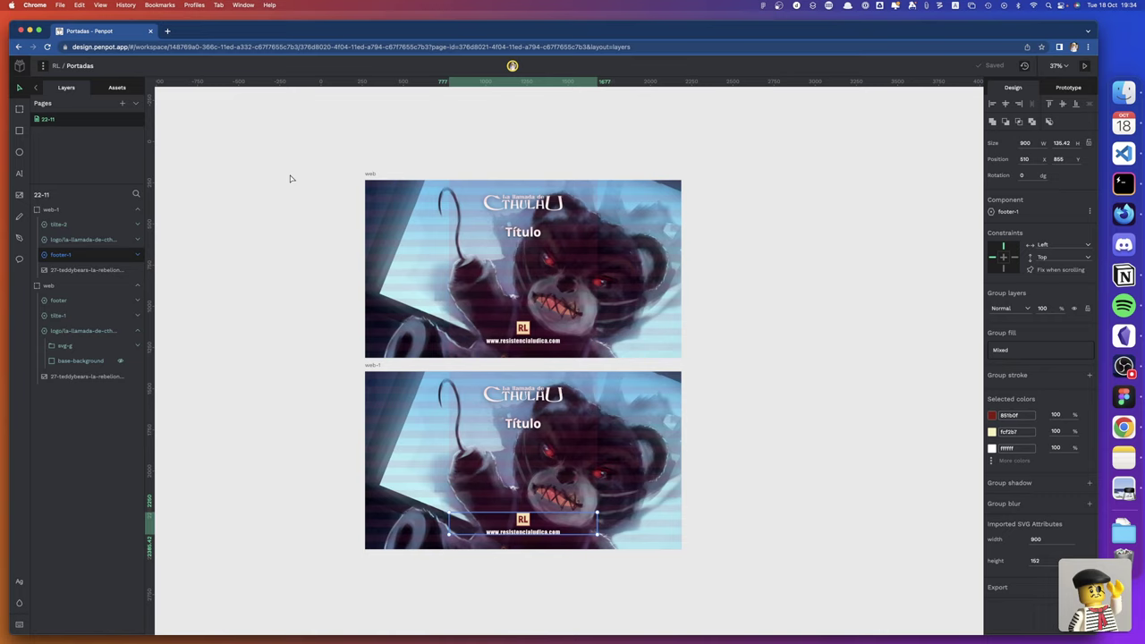
# In view mode's Share prototype panel, generate the public link and copy it
pyautogui.click(1085, 68)
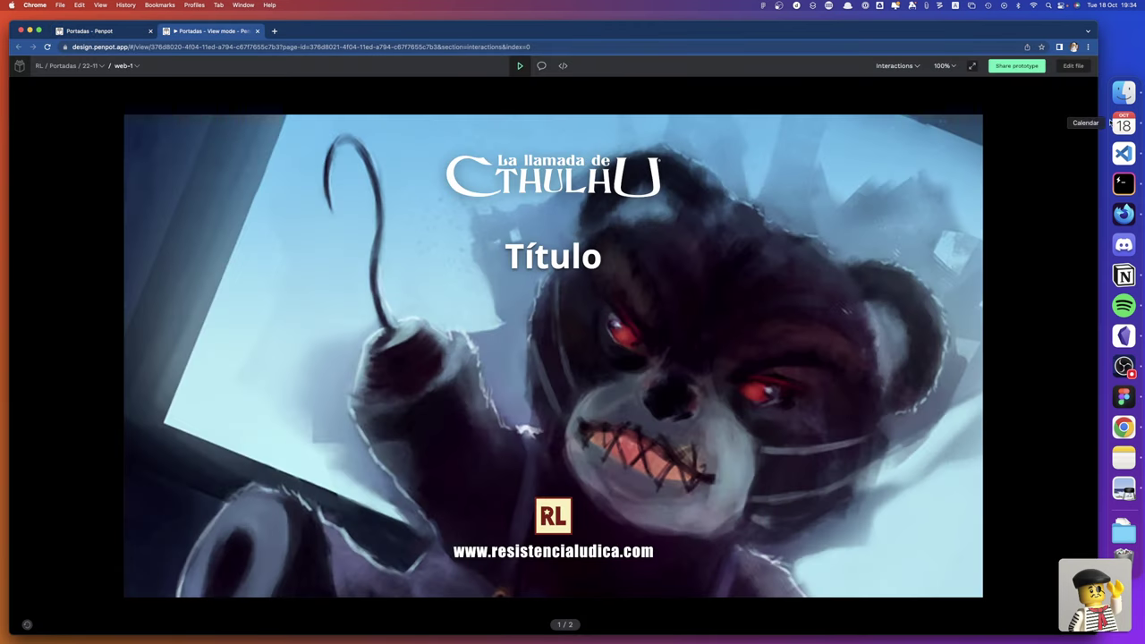
pyautogui.click(1004, 67)
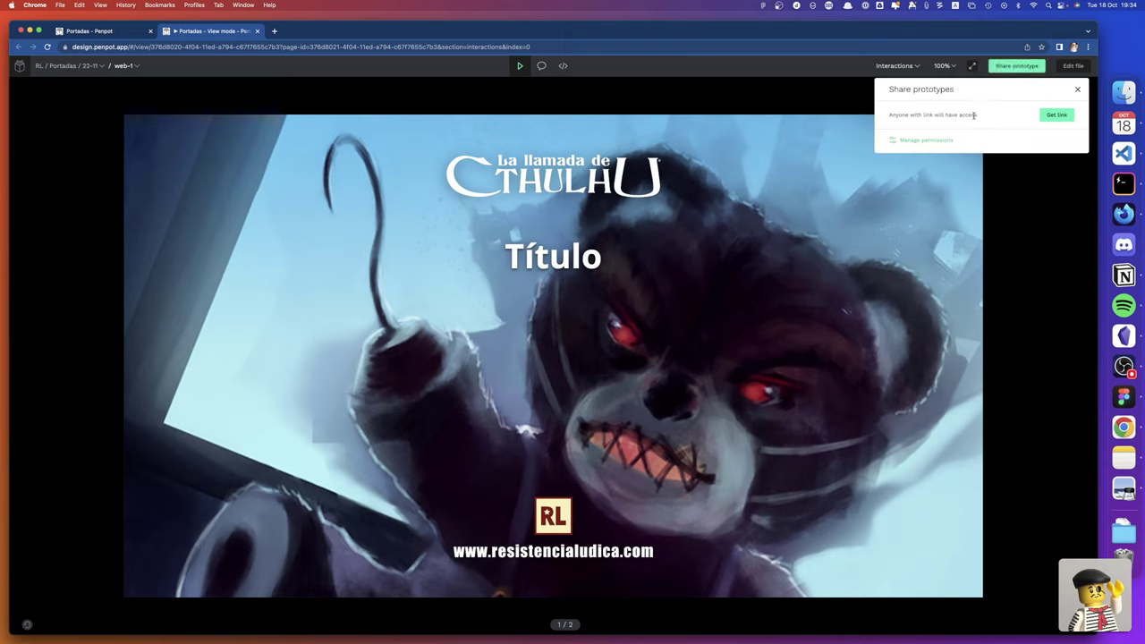
pyautogui.click(1058, 118)
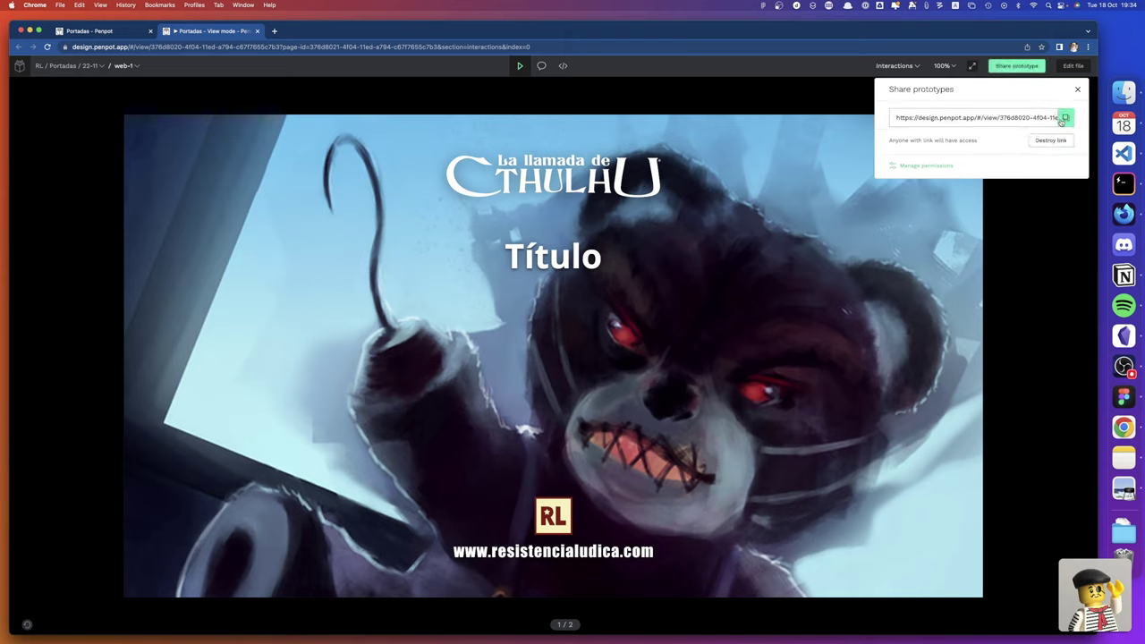
pyautogui.click(1064, 118)
# Load the copied share link in a private browsing window
pyautogui.press('super+shift+n')
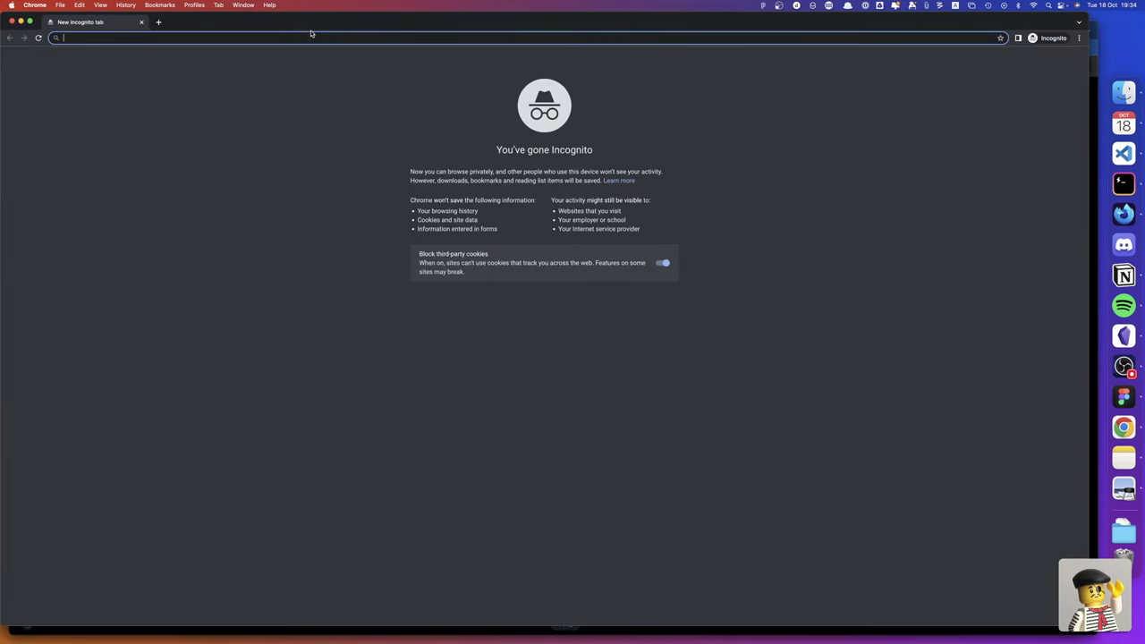
pyautogui.press('super+v')
pyautogui.press('Return')
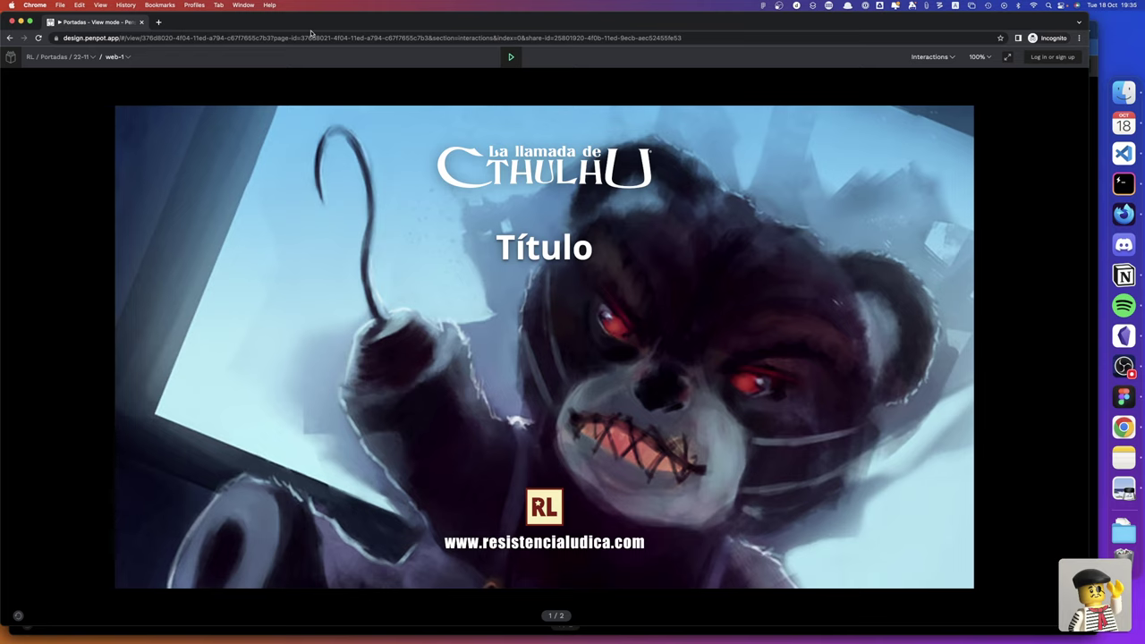
# Step through both cover boards, then close the private window and return to the workspace
pyautogui.click(542, 194)
pyautogui.click(543, 194)
pyautogui.click(12, 22)
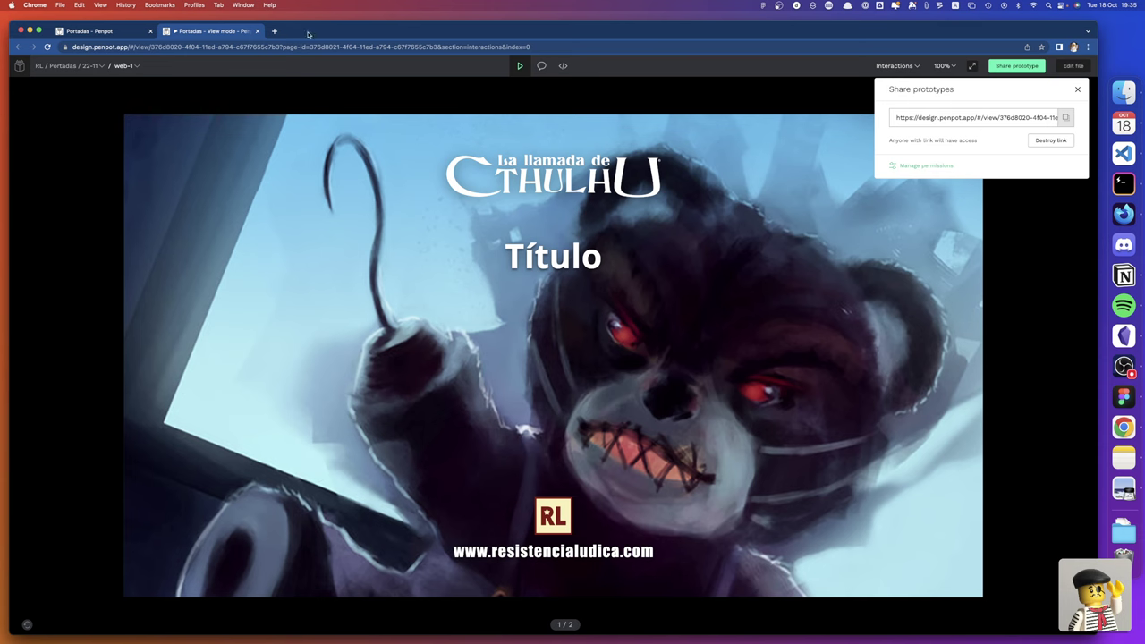
pyautogui.click(257, 32)
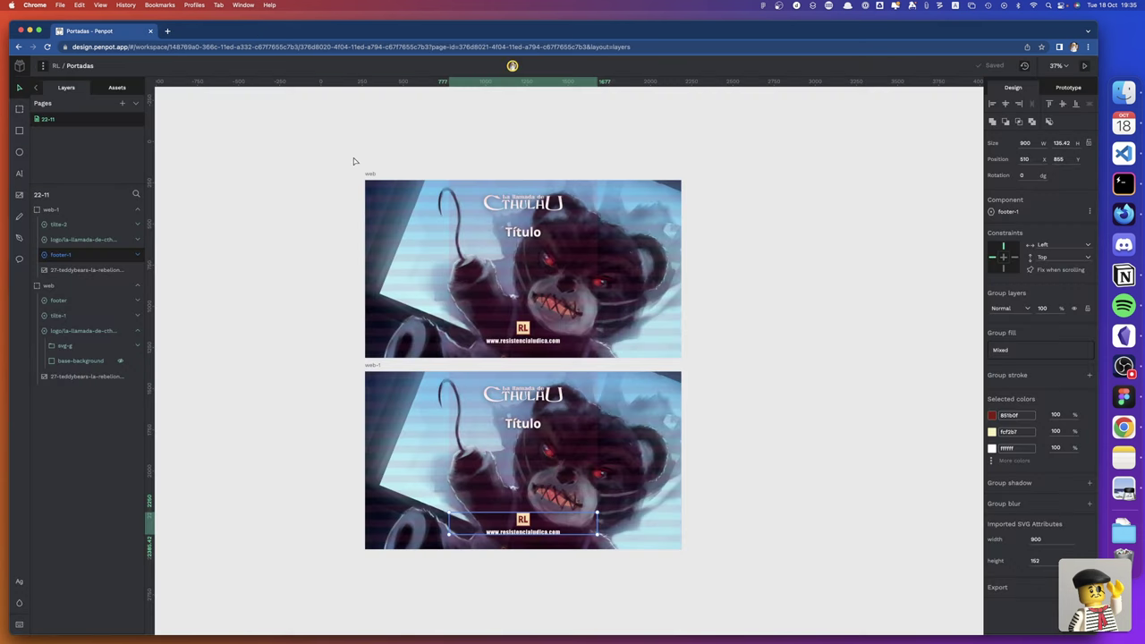